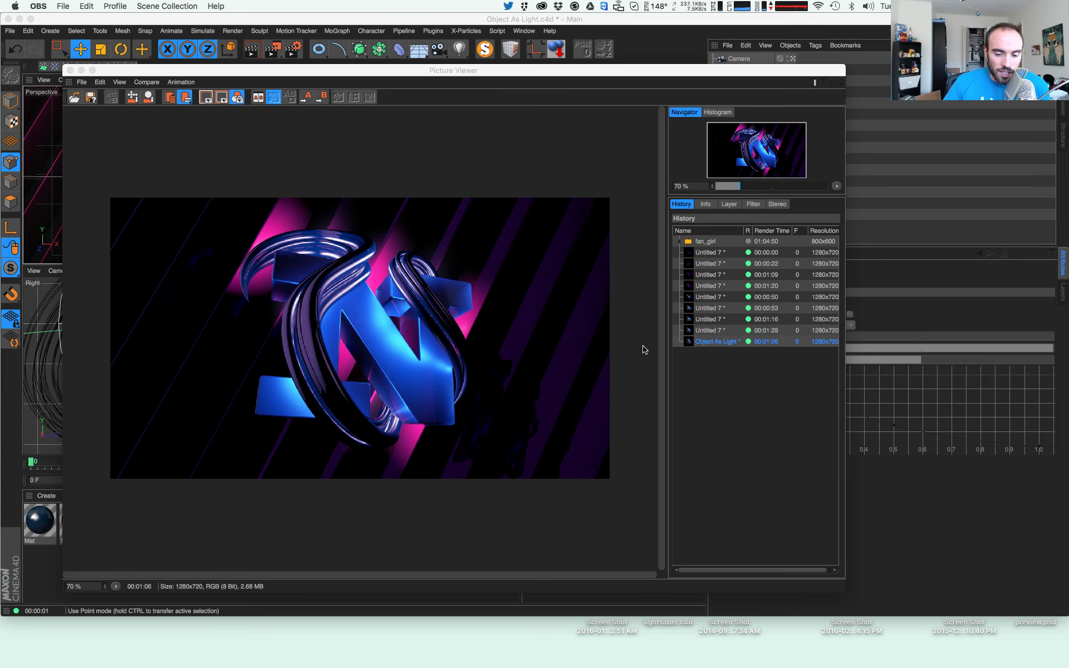
Move the Picture Viewer out of the way of the main window and create a new empty project
{"action": "left_click_drag", "start_coordinate": [427, 71], "coordinate": [433, 67]}
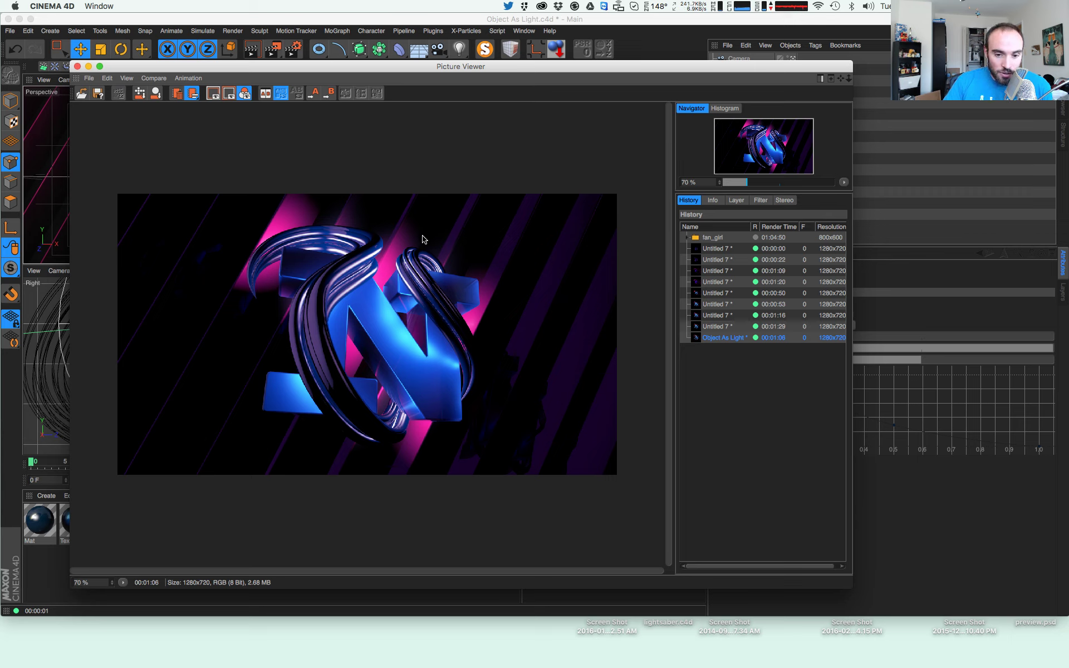
{"action": "left_click_drag", "start_coordinate": [126, 66], "coordinate": [119, 69]}
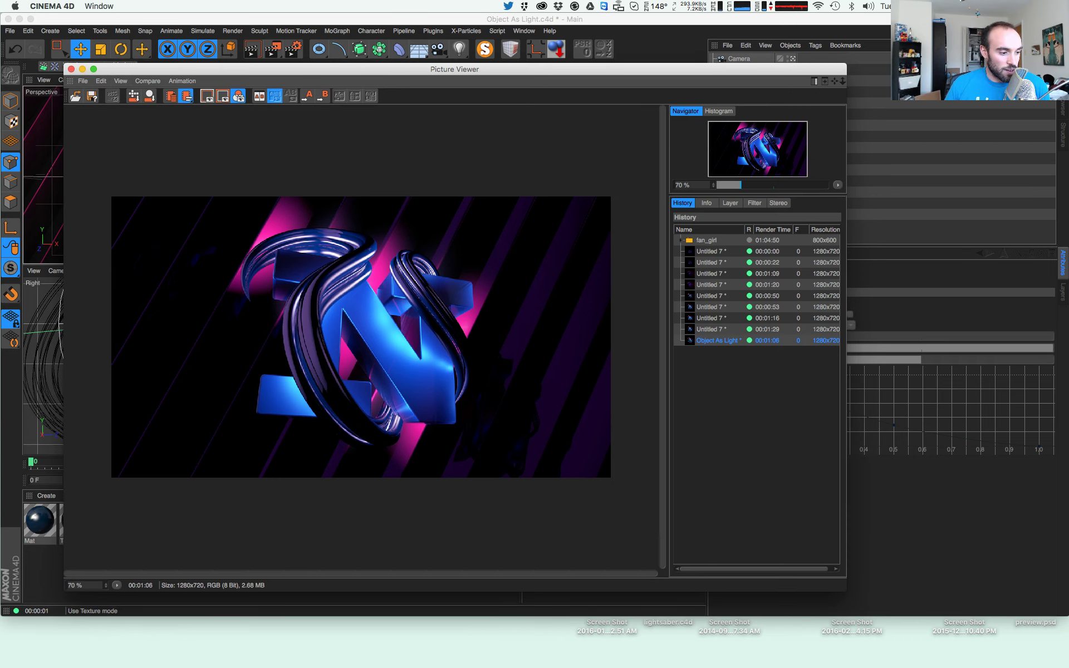
{"action": "left_click_drag", "start_coordinate": [156, 70], "coordinate": [0, 88]}
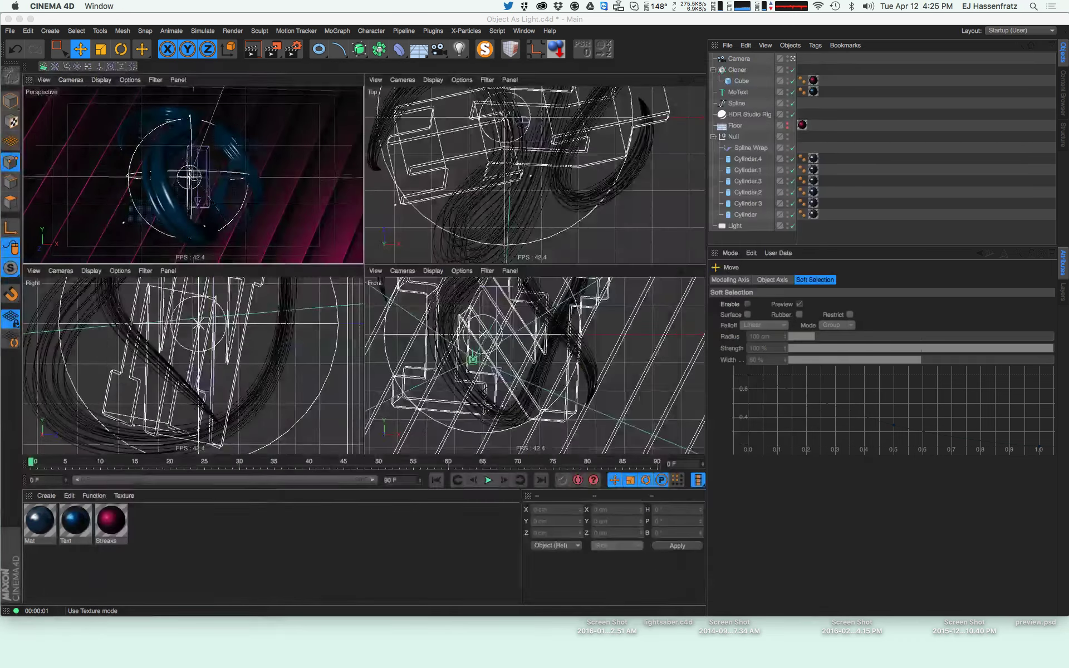
{"action": "left_click", "coordinate": [593, 110]}
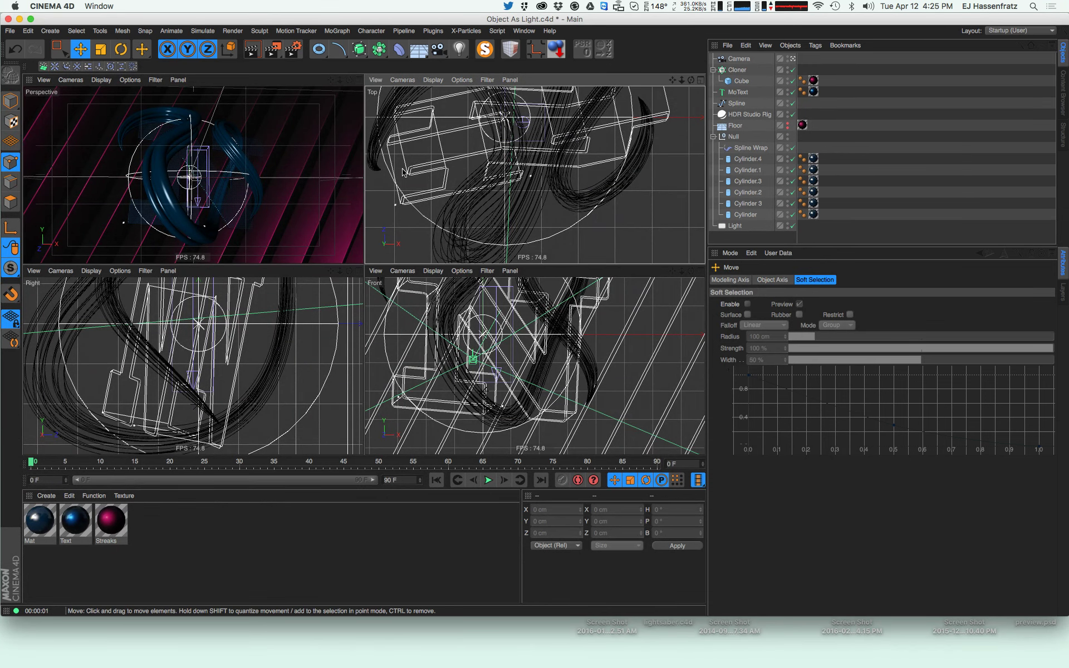
{"action": "left_click", "coordinate": [10, 31]}
{"action": "left_click", "coordinate": [19, 49]}
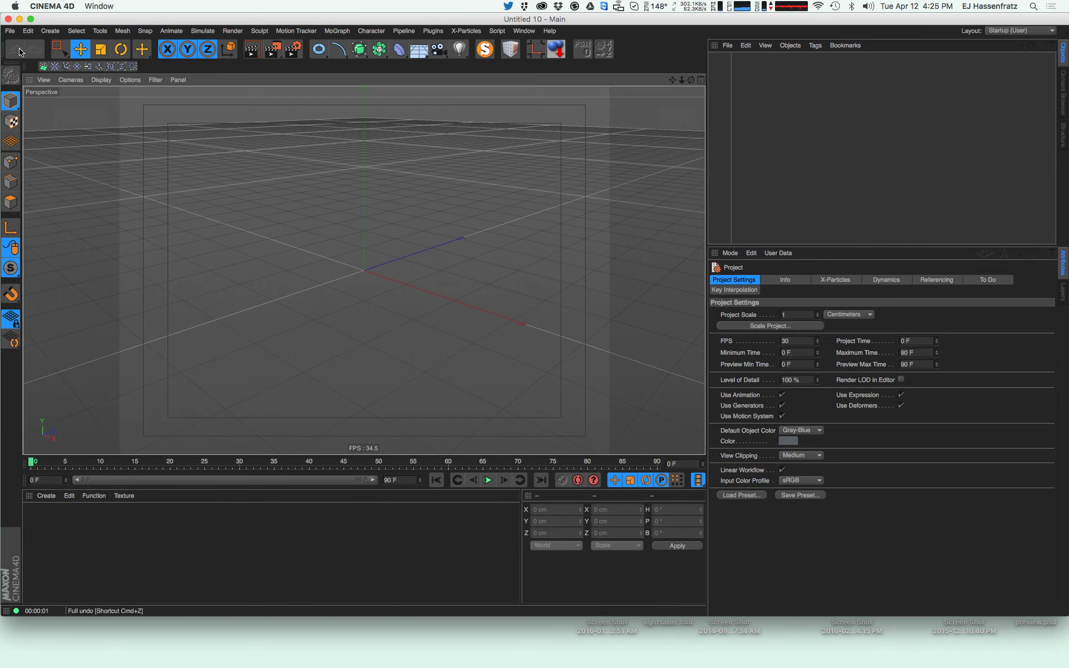
Add a MoGraph MoText object to the empty scene
{"action": "left_click", "coordinate": [306, 32]}
{"action": "left_click", "coordinate": [176, 157]}
{"action": "left_click", "coordinate": [318, 52]}
{"action": "left_click", "coordinate": [486, 127]}
{"action": "left_click", "coordinate": [310, 33]}
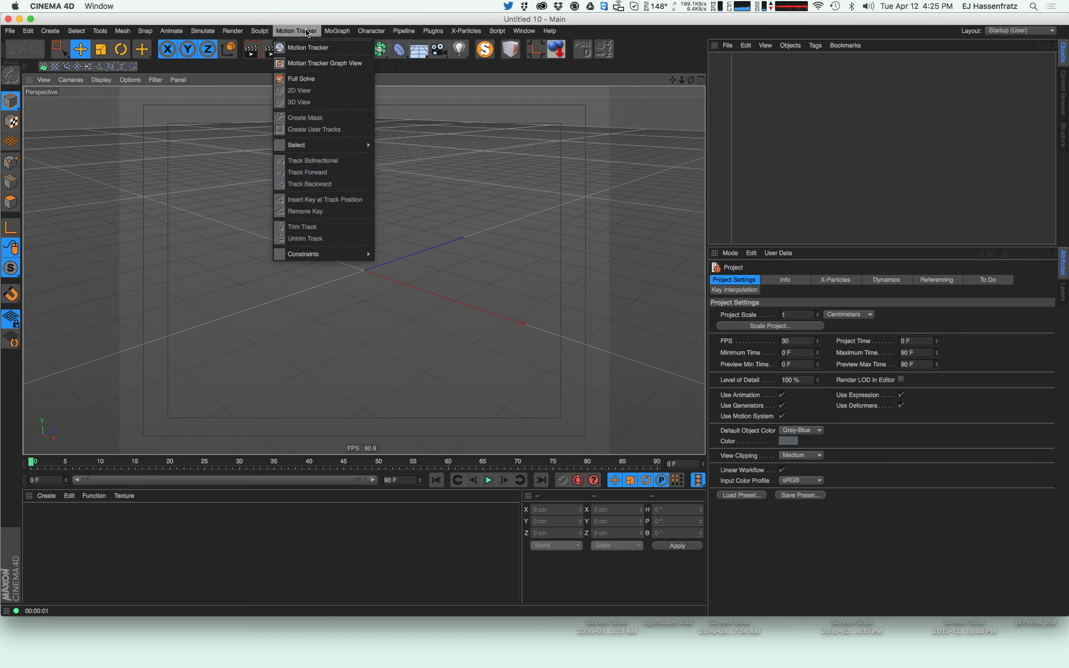
{"action": "mouse_move", "coordinate": [341, 31]}
{"action": "left_click", "coordinate": [346, 164]}
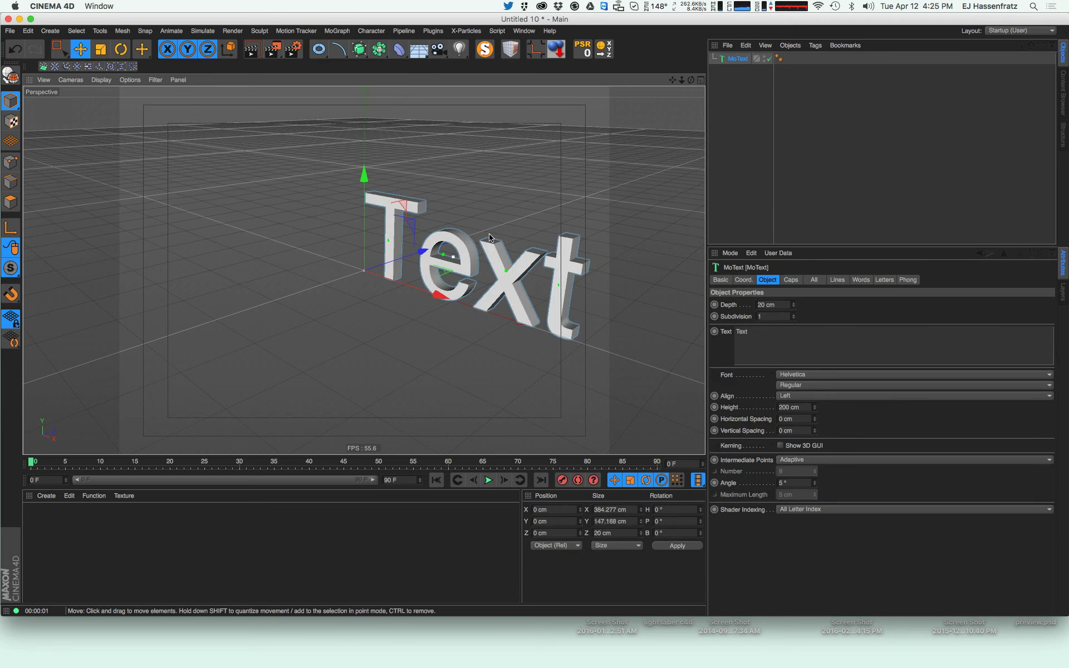
Replace the MoText object's default text with the letter N
{"action": "left_click", "coordinate": [776, 333]}
{"action": "key", "text": "BackSpace"}
{"action": "key", "text": "BackSpace"}
{"action": "key", "text": "BackSpace"}
{"action": "key", "text": "BackSpace"}
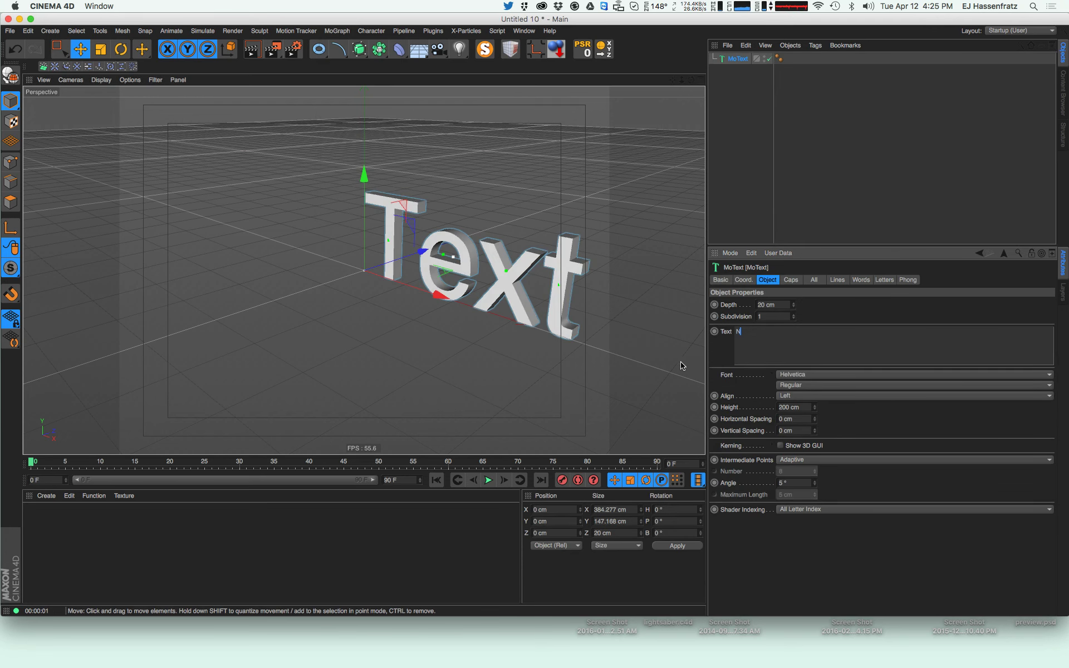
{"action": "type", "text": "N"}
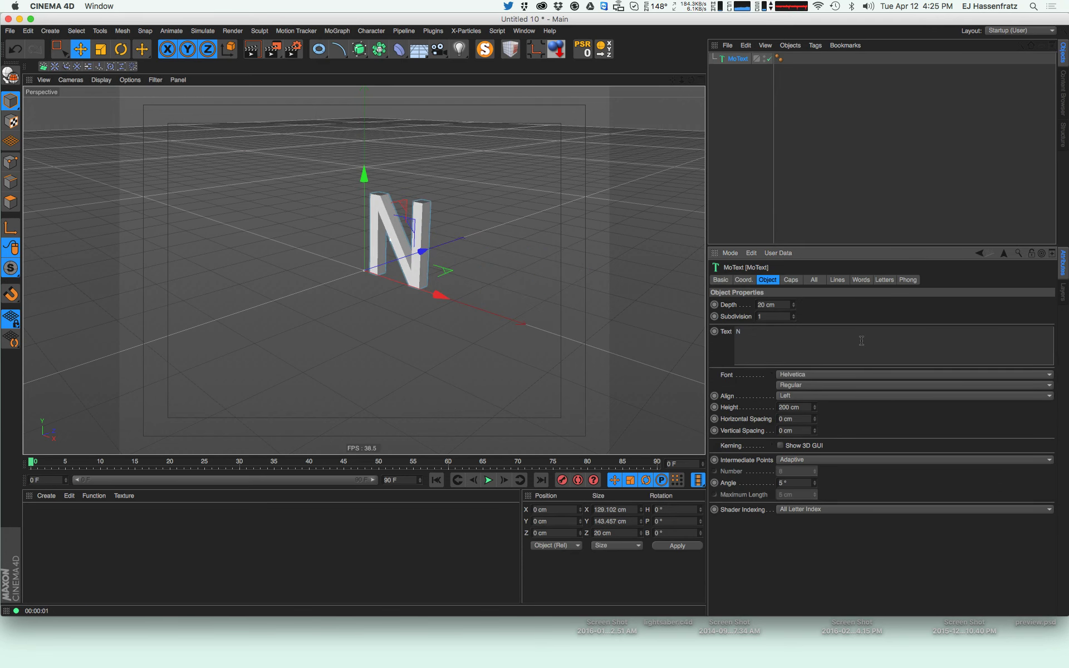
Set the MoText object's alignment to Middle
{"action": "left_click", "coordinate": [828, 375]}
{"action": "left_click", "coordinate": [819, 374]}
{"action": "left_click", "coordinate": [805, 386]}
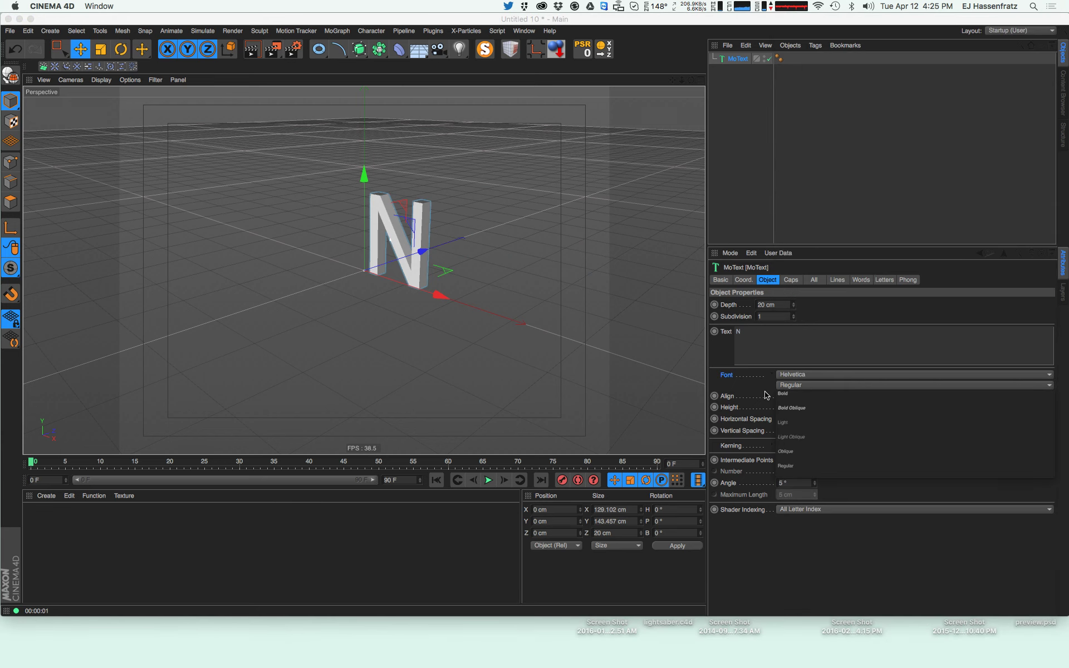
{"action": "left_click", "coordinate": [768, 395]}
{"action": "left_click", "coordinate": [793, 396]}
{"action": "left_click", "coordinate": [838, 418]}
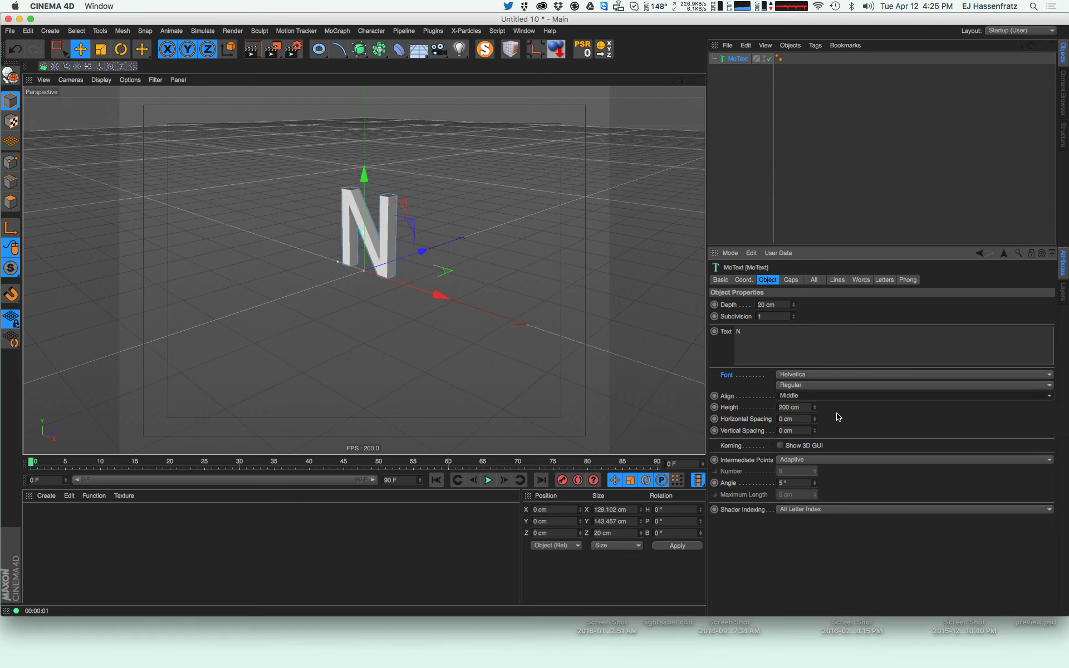
Change the letter's font to HWT Geometric
{"action": "left_click", "coordinate": [811, 374]}
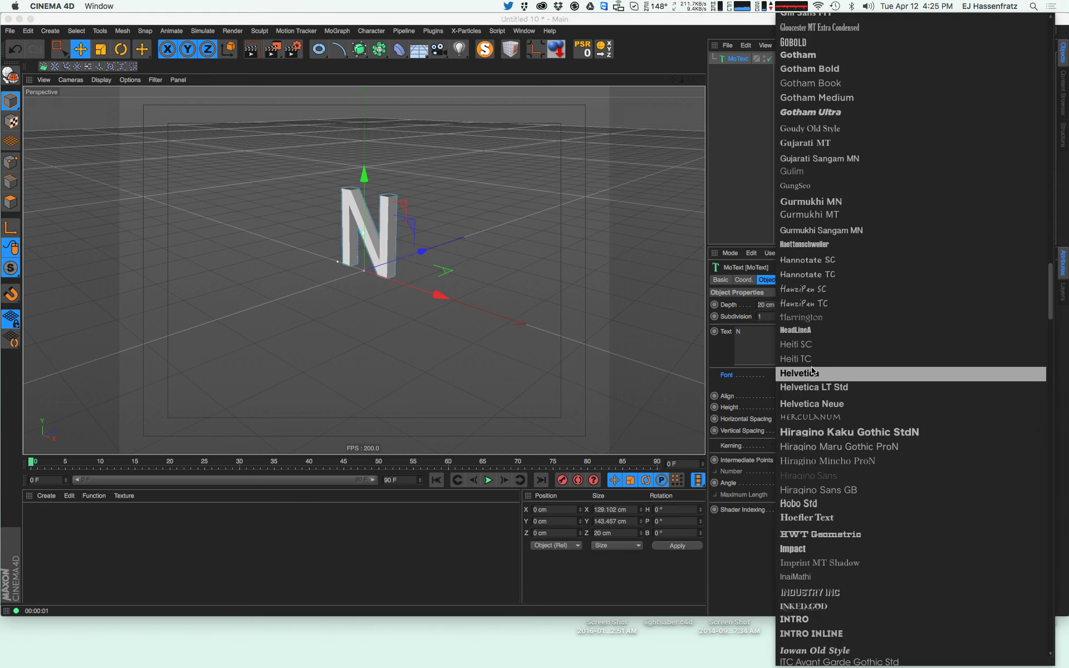
{"action": "left_click", "coordinate": [737, 418]}
{"action": "left_click", "coordinate": [802, 374]}
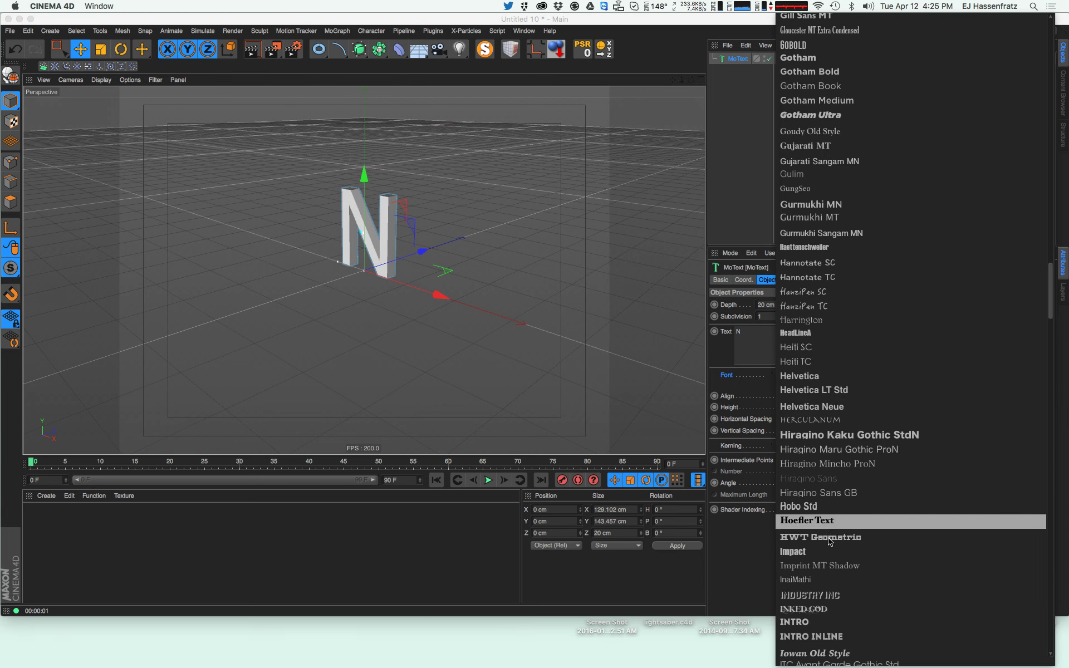
{"action": "left_click", "coordinate": [836, 537]}
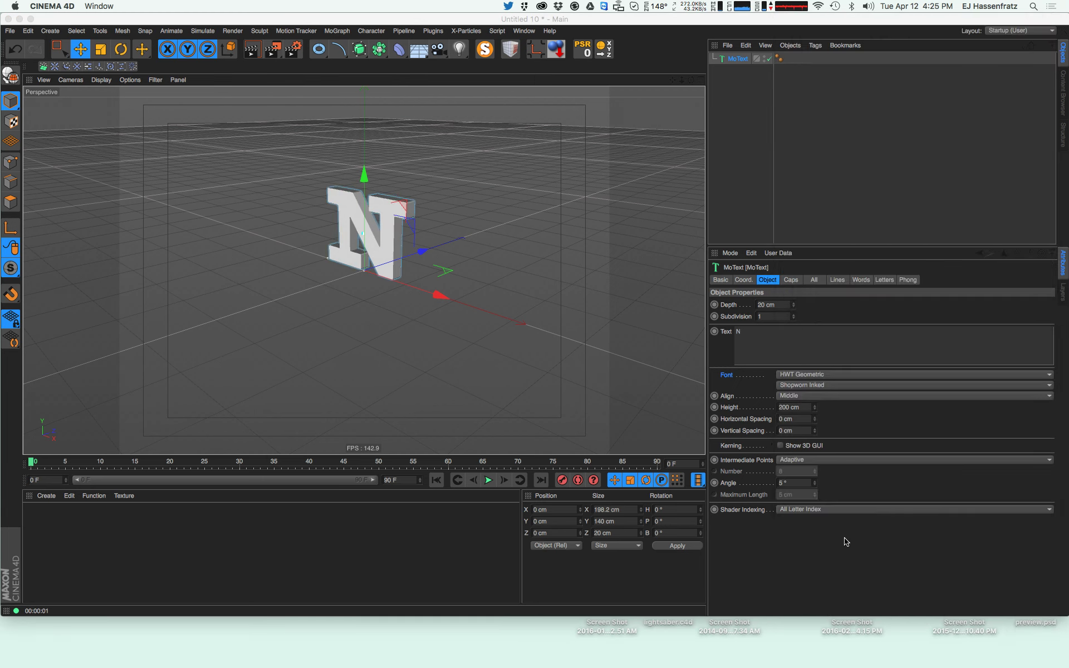
Set the letter's height to 250 cm and its depth to 160 cm
{"action": "left_click_drag", "start_coordinate": [401, 217], "coordinate": [368, 214], "text": "alt"}
{"action": "scroll", "coordinate": [396, 205], "scroll_direction": "up", "scroll_amount": 7}
{"action": "middle_click_drag", "start_coordinate": [375, 213], "coordinate": [421, 242], "text": "alt"}
{"action": "scroll", "coordinate": [402, 248], "scroll_direction": "up", "scroll_amount": 1}
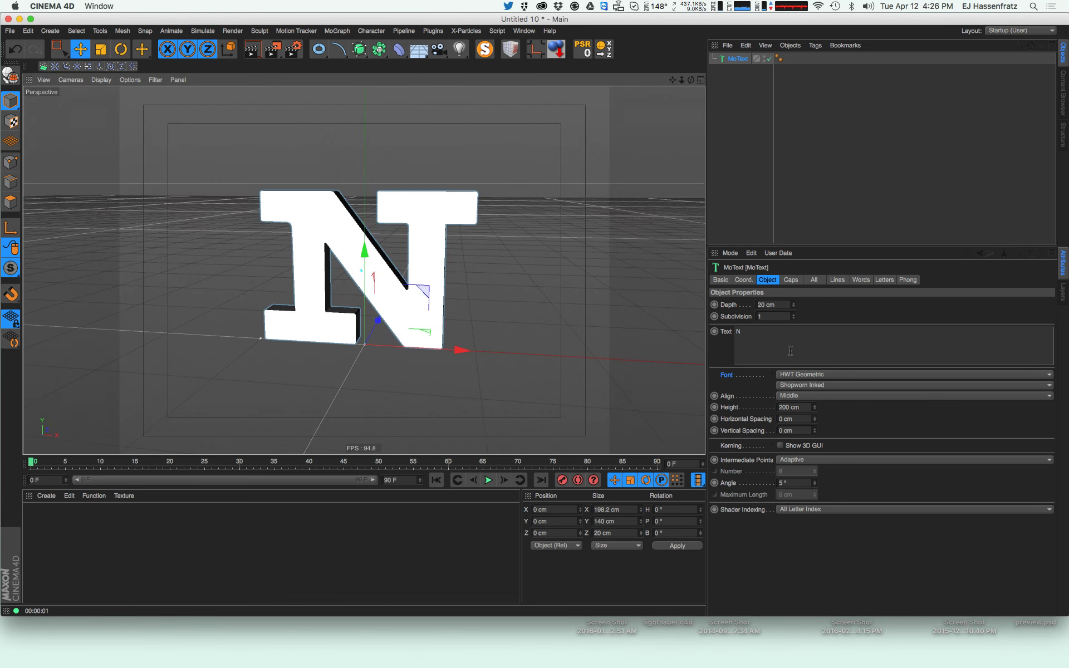
{"action": "left_click_drag", "start_coordinate": [813, 412], "coordinate": [828, 382]}
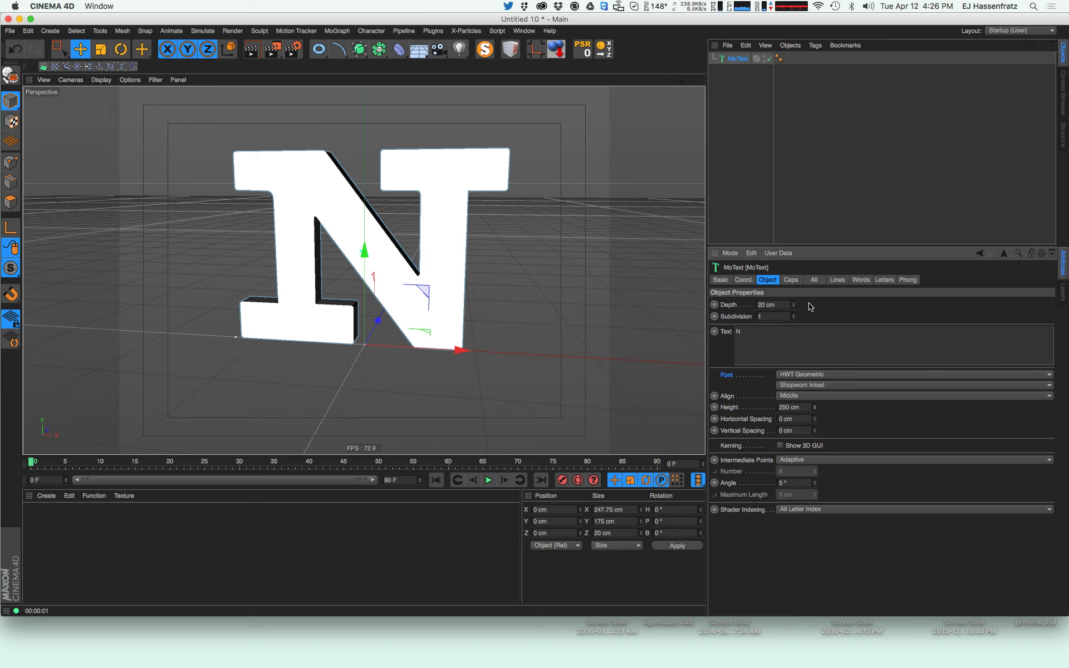
{"action": "left_click_drag", "start_coordinate": [792, 306], "coordinate": [802, 237]}
Change both the start and end caps of the MoText letter to Fillet Cap
{"action": "left_click", "coordinate": [791, 280]}
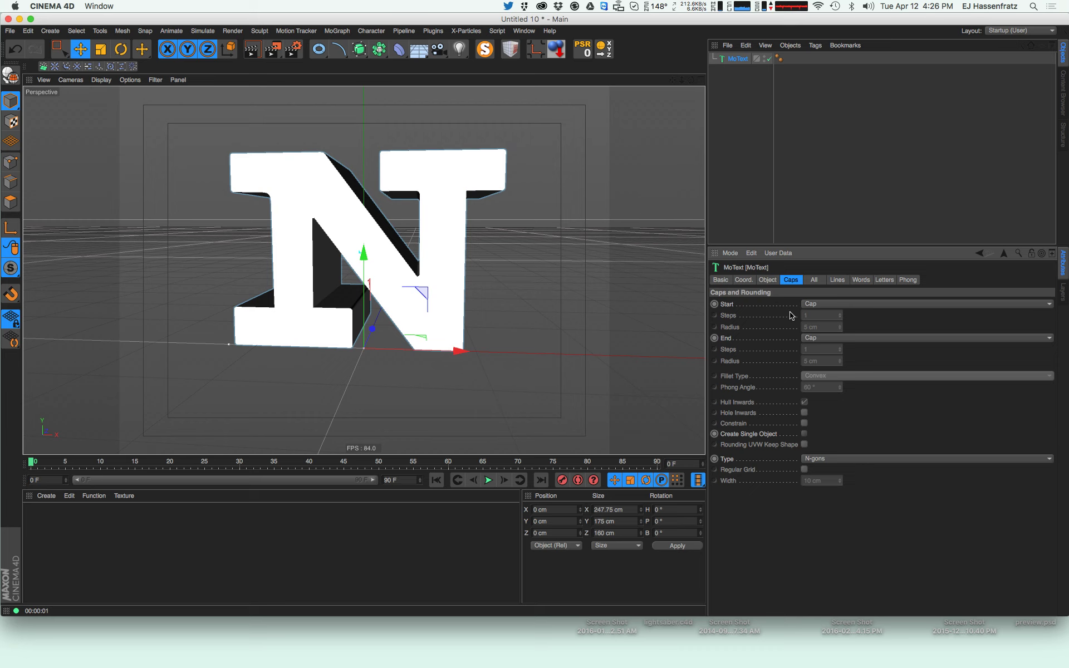
{"action": "left_click", "coordinate": [834, 306]}
{"action": "left_click", "coordinate": [830, 356]}
{"action": "left_click", "coordinate": [838, 338]}
{"action": "left_click", "coordinate": [841, 384]}
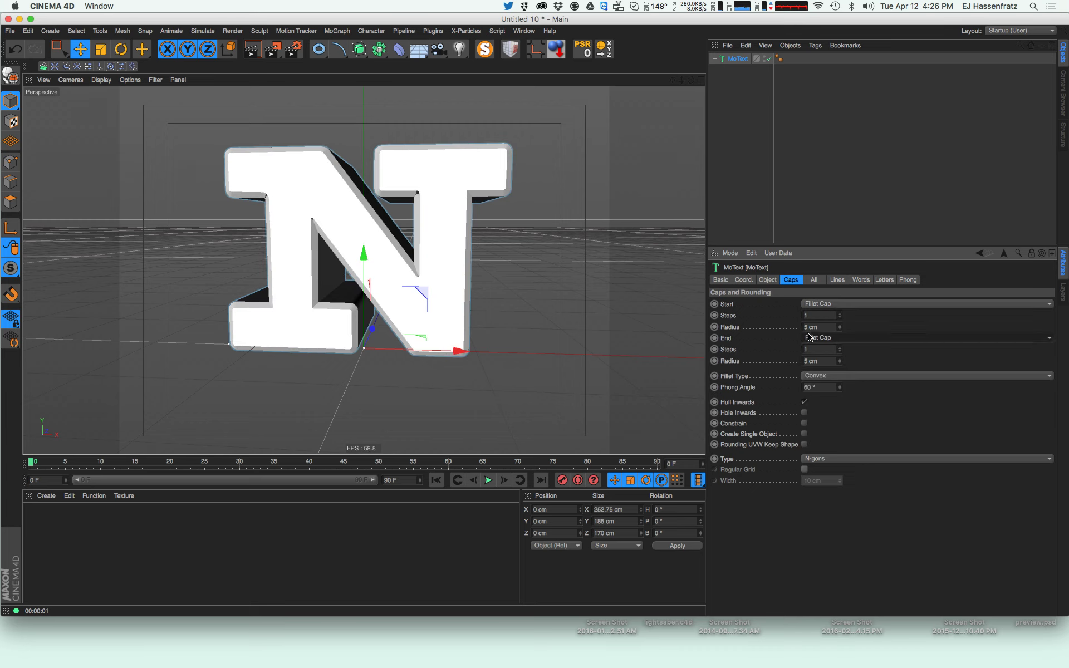
Set the start and end fillet caps to 4 steps with a radius of 2 cm
{"action": "left_click_drag", "start_coordinate": [819, 328], "coordinate": [795, 325]}
{"action": "type", "text": "2"}
{"action": "double_click", "coordinate": [819, 316]}
{"action": "type", "text": "44"}
{"action": "key", "text": "Tab"}
{"action": "type", "text": "2"}
{"action": "key", "text": "Return"}
{"action": "left_click", "coordinate": [865, 352]}
{"action": "right_click_drag", "start_coordinate": [415, 278], "coordinate": [394, 296], "text": "alt"}
{"action": "middle_click_drag", "start_coordinate": [395, 296], "coordinate": [392, 315], "text": "alt"}
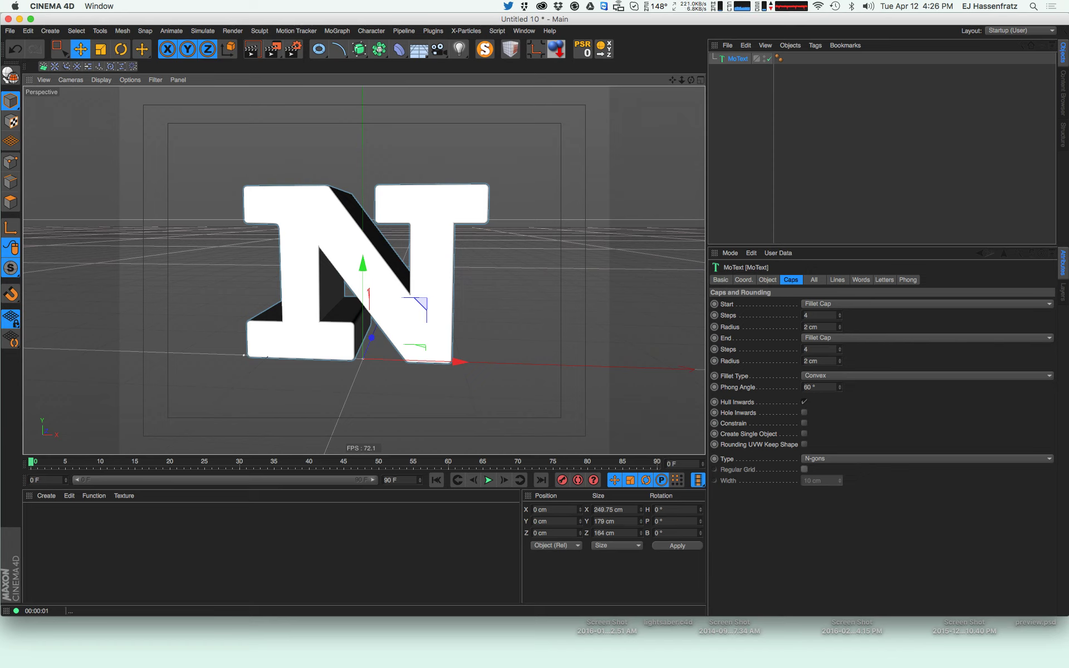
Create a new material and give it a near-black colour of about RGB 21, 20, 20
{"action": "key", "text": "super+Tab"}
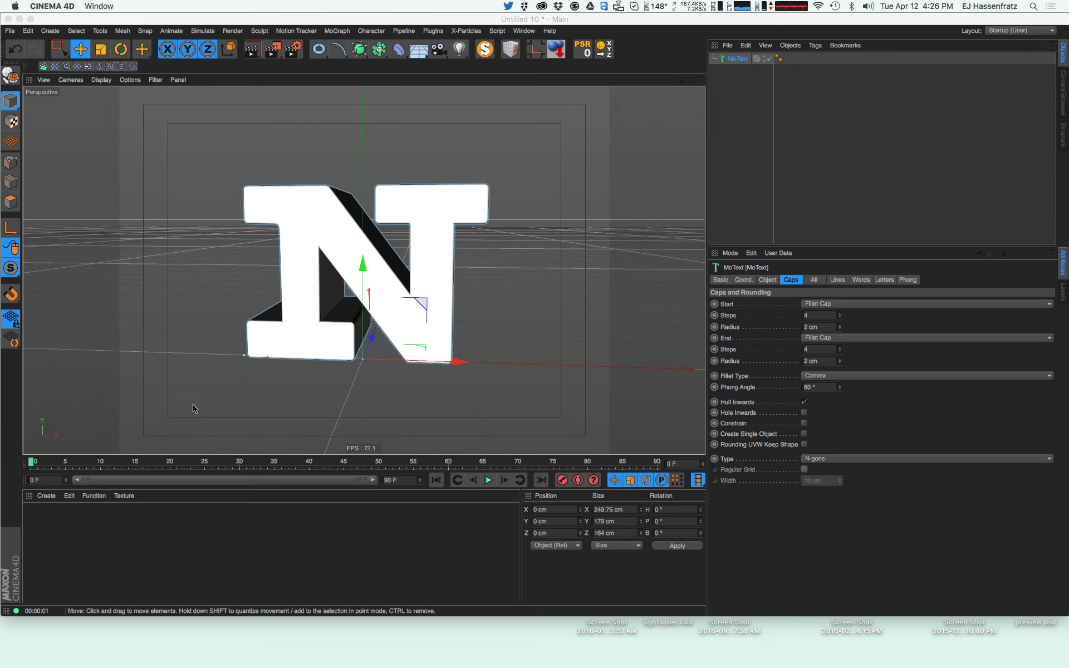
{"action": "double_click", "coordinate": [34, 546]}
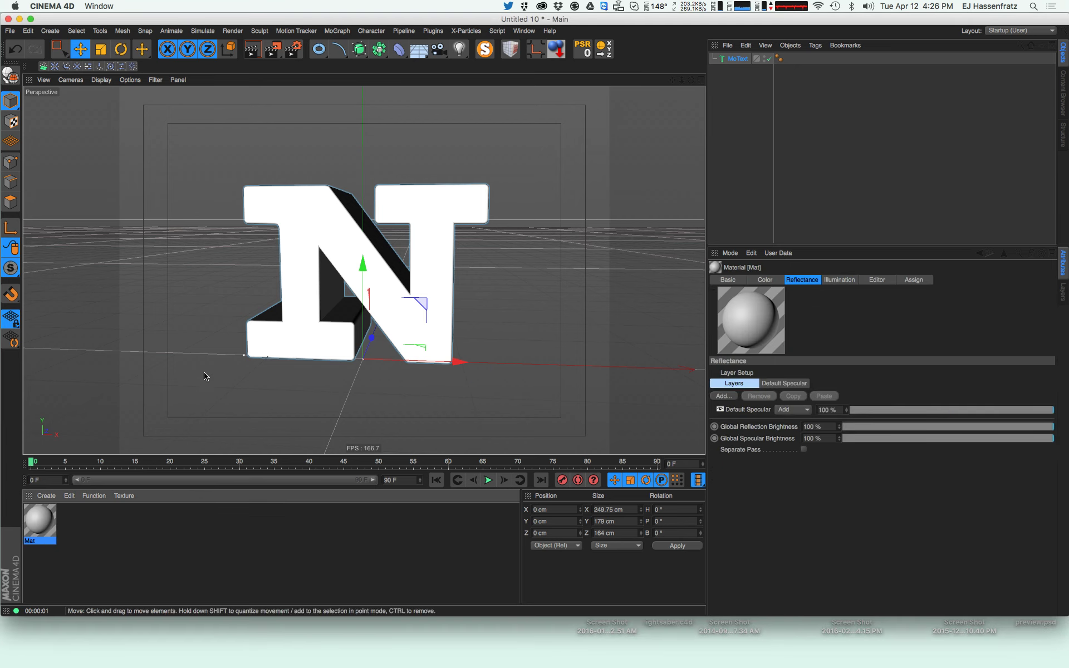
{"action": "double_click", "coordinate": [49, 520]}
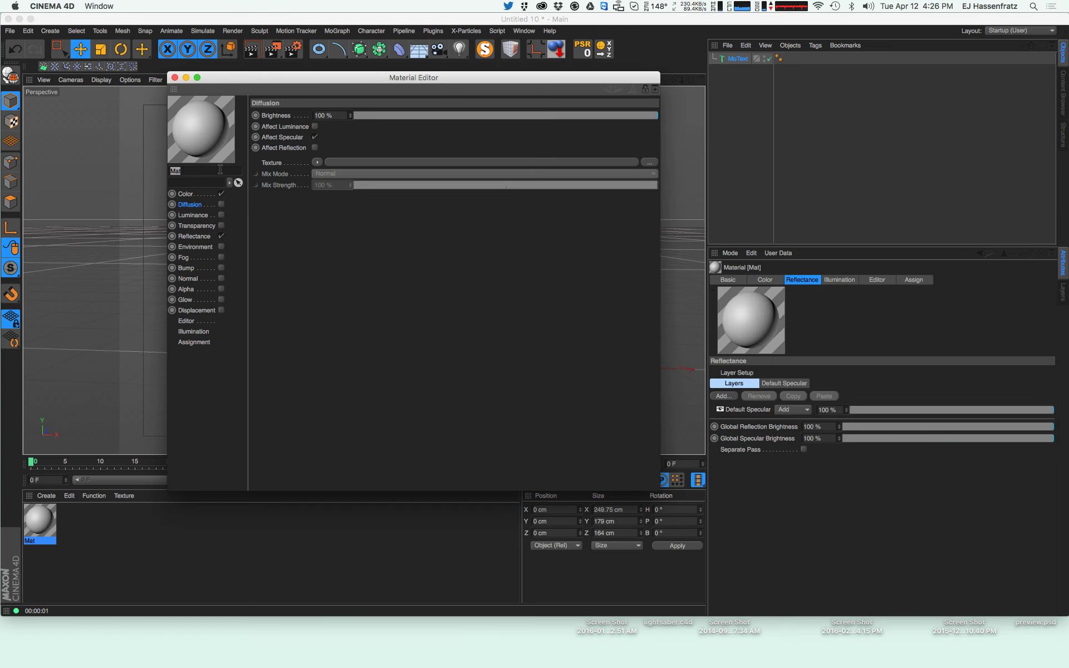
{"action": "left_click", "coordinate": [189, 195]}
{"action": "mouse_move", "coordinate": [340, 202]}
{"action": "left_mouse_down"}
{"action": "mouse_move", "coordinate": [306, 228]}
{"action": "mouse_move", "coordinate": [305, 243]}
{"action": "mouse_move", "coordinate": [319, 241]}
{"action": "mouse_move", "coordinate": [304, 244]}
{"action": "left_mouse_up"}
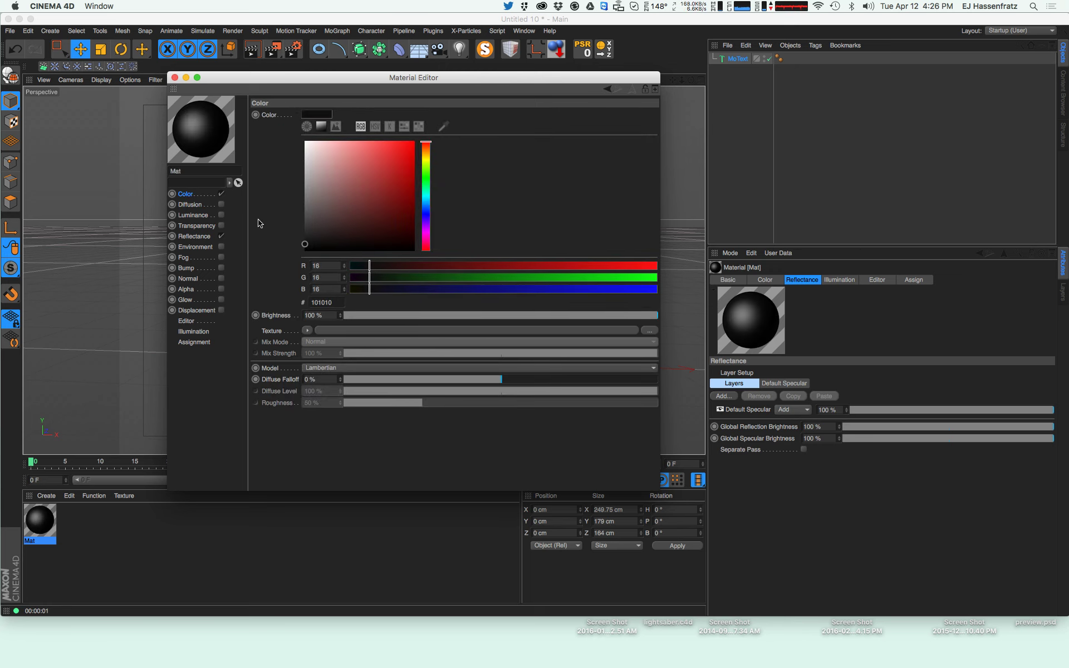
{"action": "left_click_drag", "start_coordinate": [270, 92], "coordinate": [450, 99]}
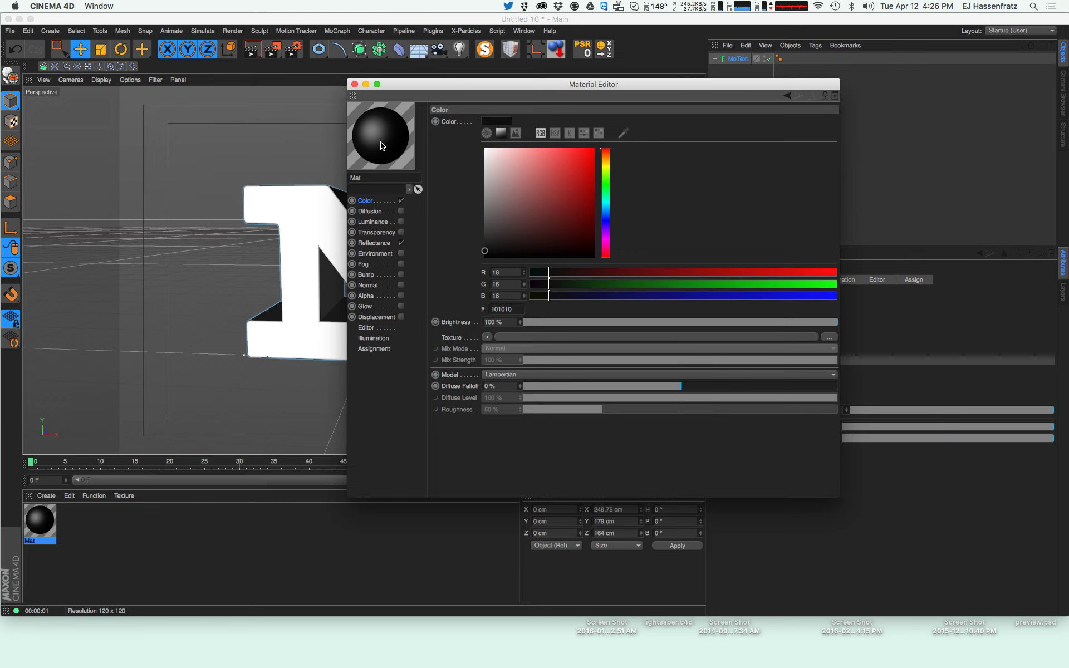
{"action": "left_click_drag", "start_coordinate": [437, 88], "coordinate": [451, 90]}
{"action": "left_click_drag", "start_coordinate": [501, 255], "coordinate": [506, 254]}
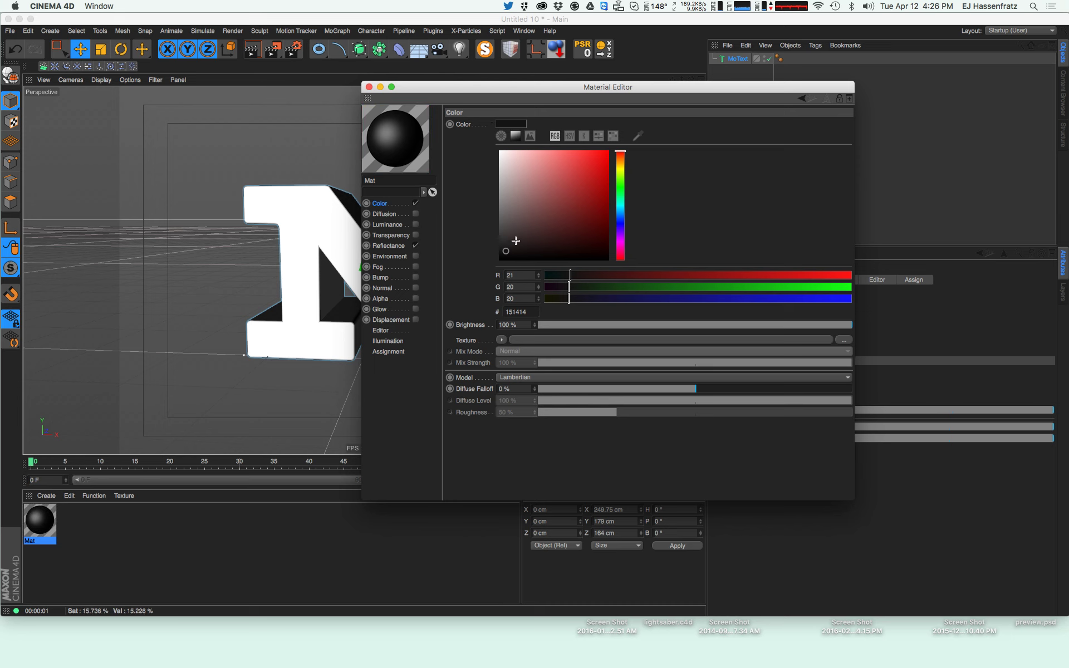
Set the material's default specular to width 70%, falloff -12% and specular strength 52%, and close the material editor
{"action": "left_click", "coordinate": [397, 248]}
{"action": "left_click", "coordinate": [473, 162]}
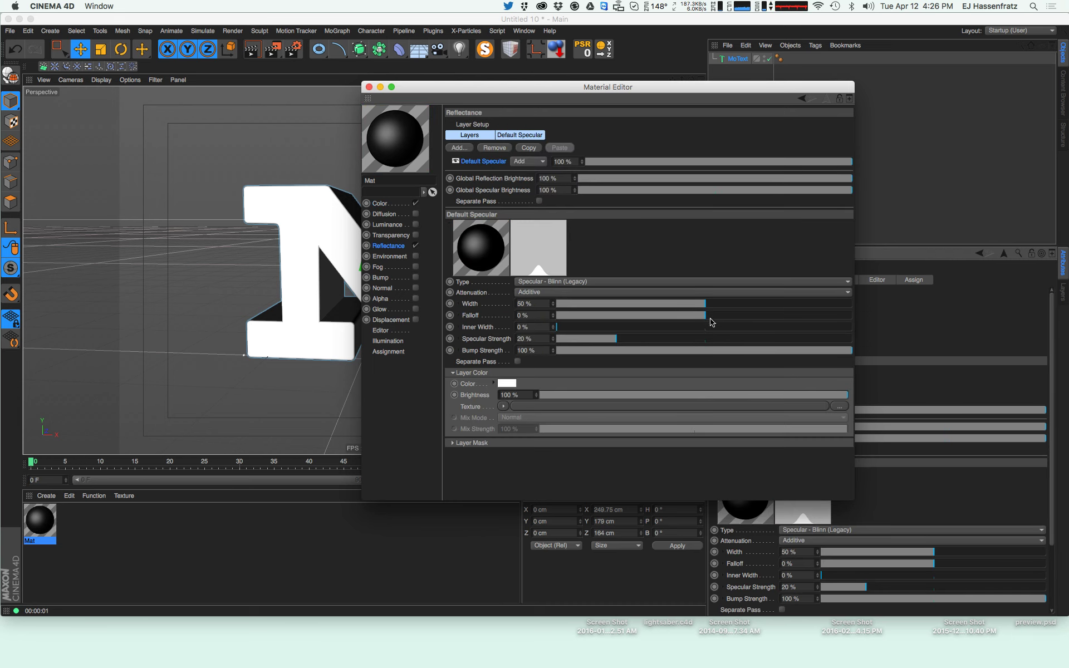
{"action": "left_click_drag", "start_coordinate": [711, 318], "coordinate": [688, 316]}
{"action": "left_click_drag", "start_coordinate": [616, 339], "coordinate": [711, 340]}
{"action": "left_click", "coordinate": [369, 87]}
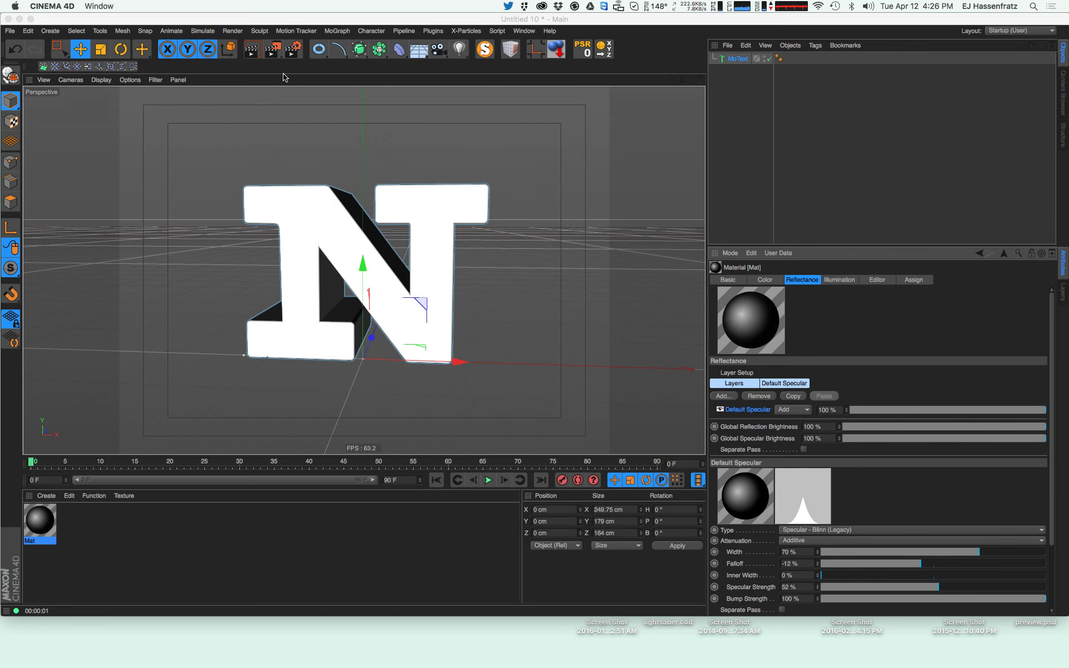
Turn on the interactive render region and enlarge it to cover the whole render frame around the letter
{"action": "left_click_drag", "start_coordinate": [273, 49], "coordinate": [337, 215]}
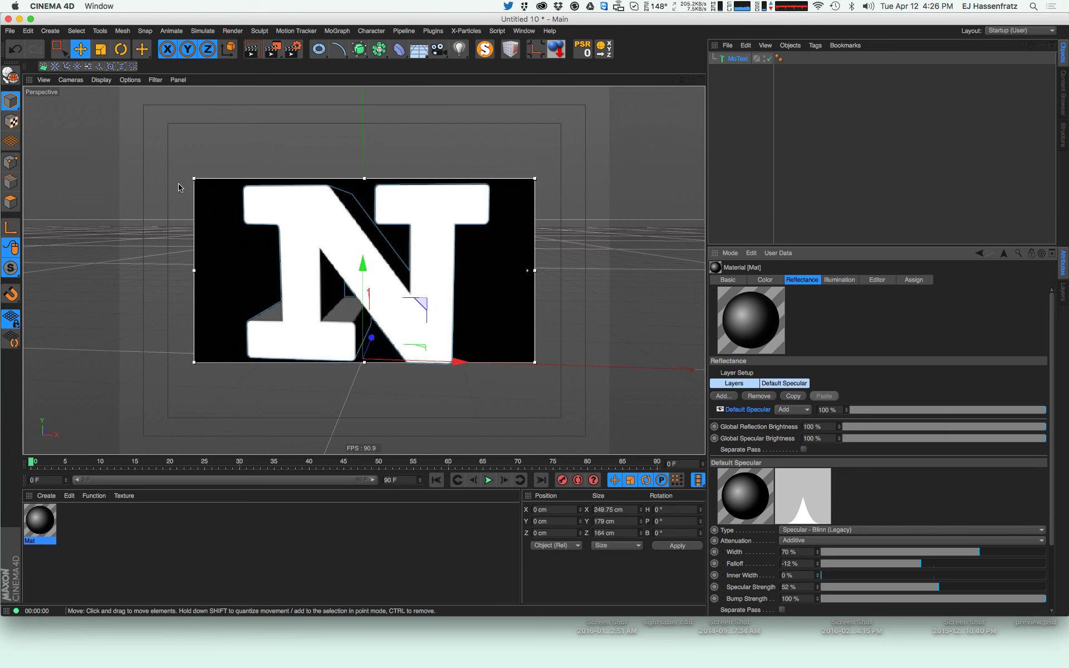
{"action": "left_click_drag", "start_coordinate": [192, 177], "coordinate": [163, 73]}
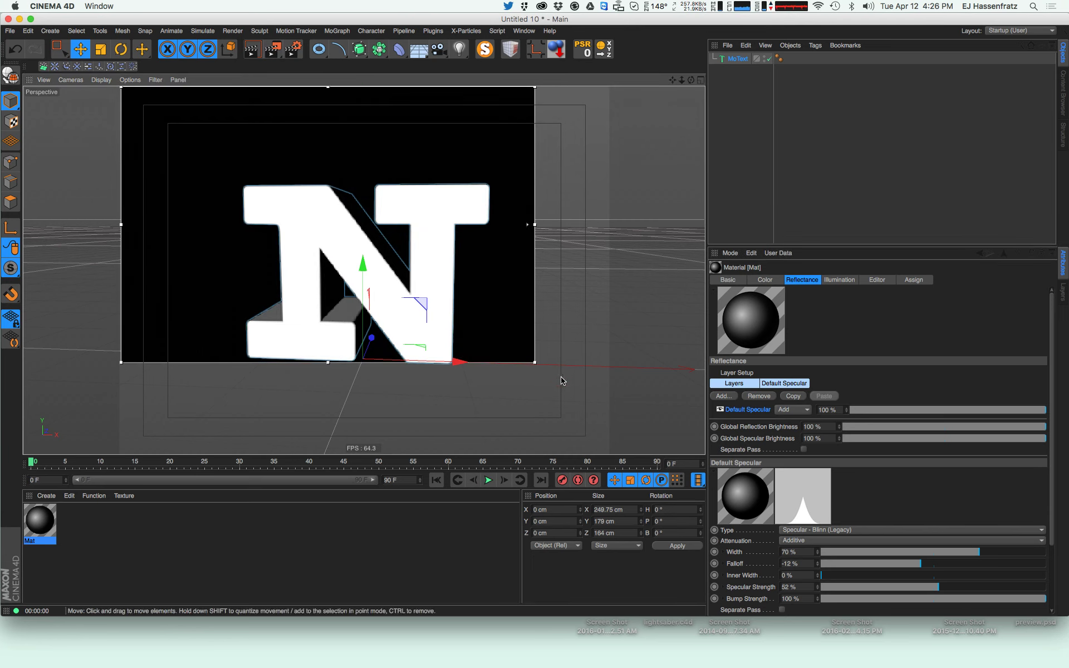
{"action": "left_click_drag", "start_coordinate": [535, 362], "coordinate": [611, 455]}
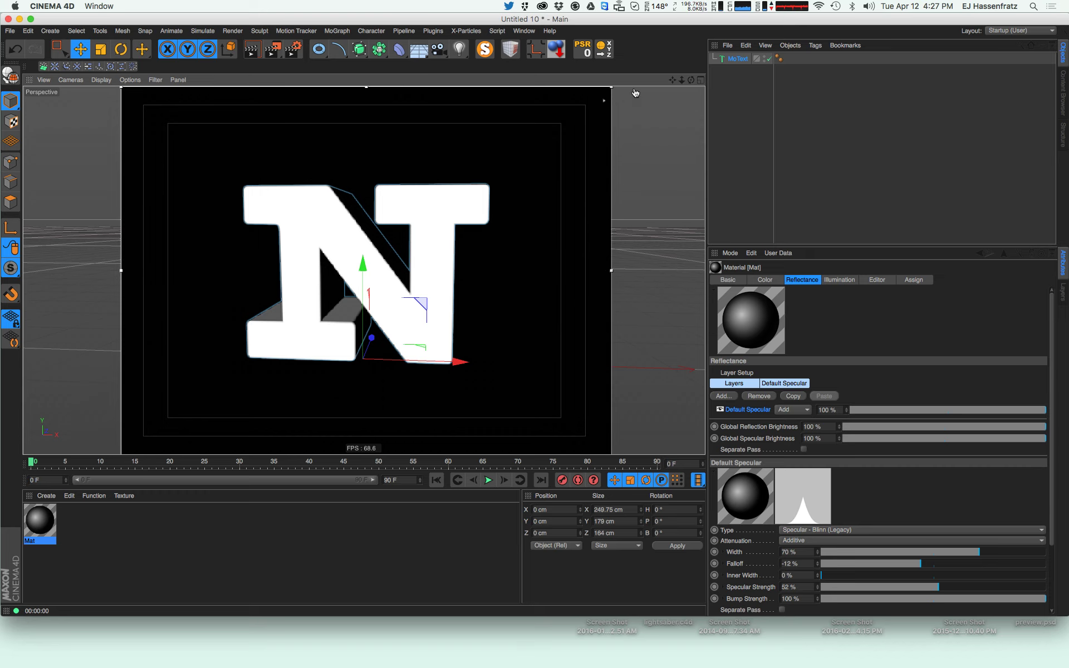
{"action": "left_click_drag", "start_coordinate": [428, 274], "coordinate": [404, 270], "text": "alt"}
Assign the dark material to the MoText letter and rename the material Text
{"action": "left_click", "coordinate": [769, 170]}
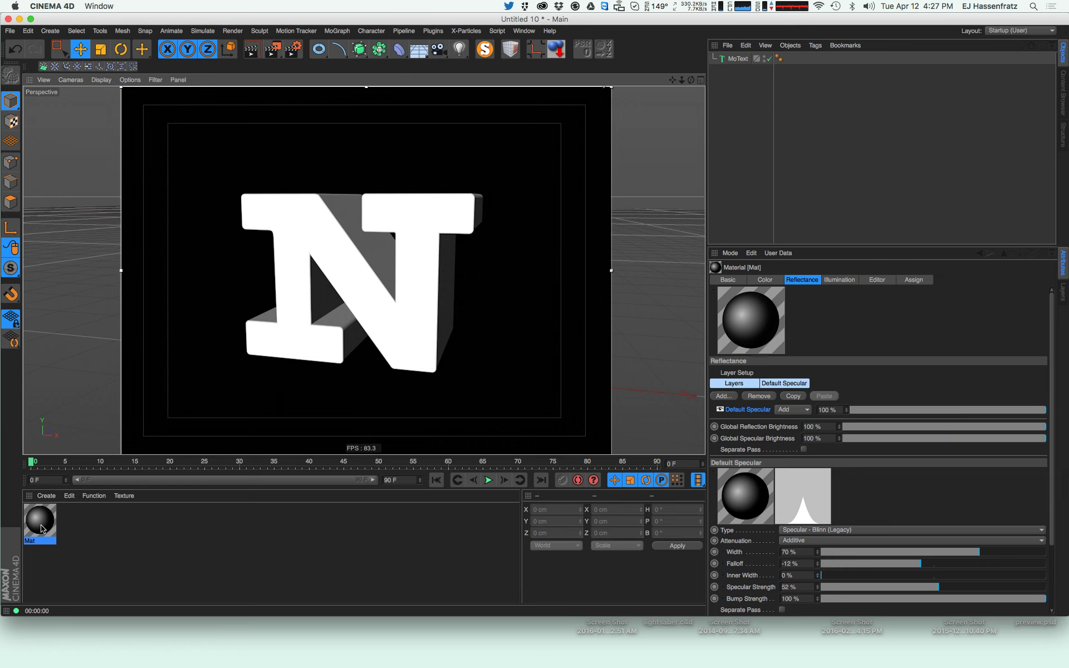
{"action": "left_click_drag", "start_coordinate": [42, 528], "coordinate": [738, 58]}
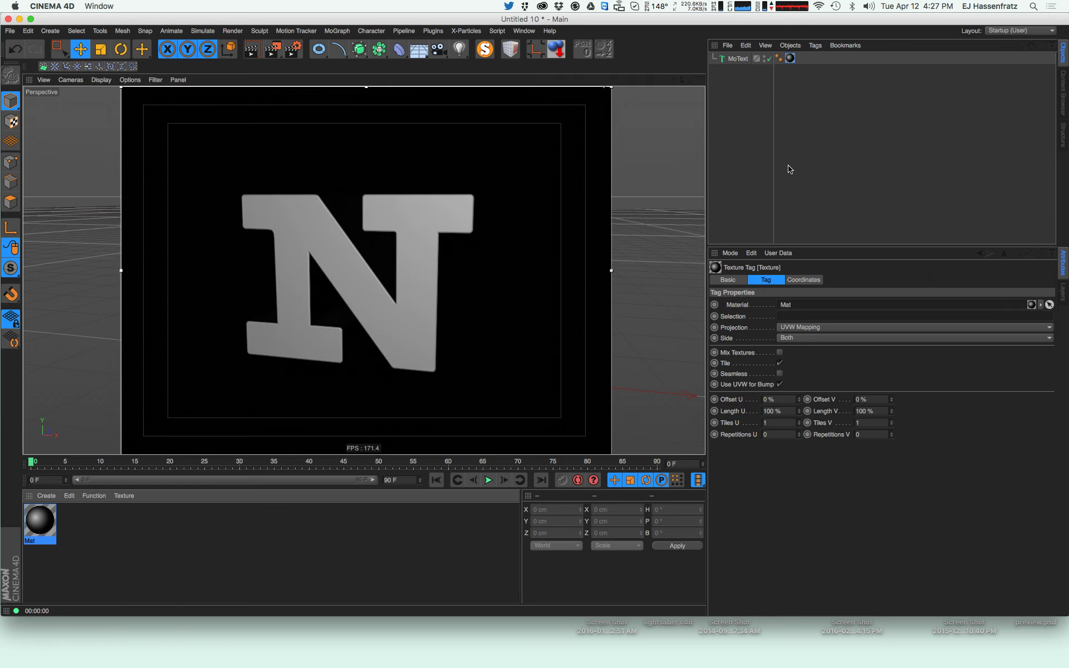
{"action": "double_click", "coordinate": [39, 543]}
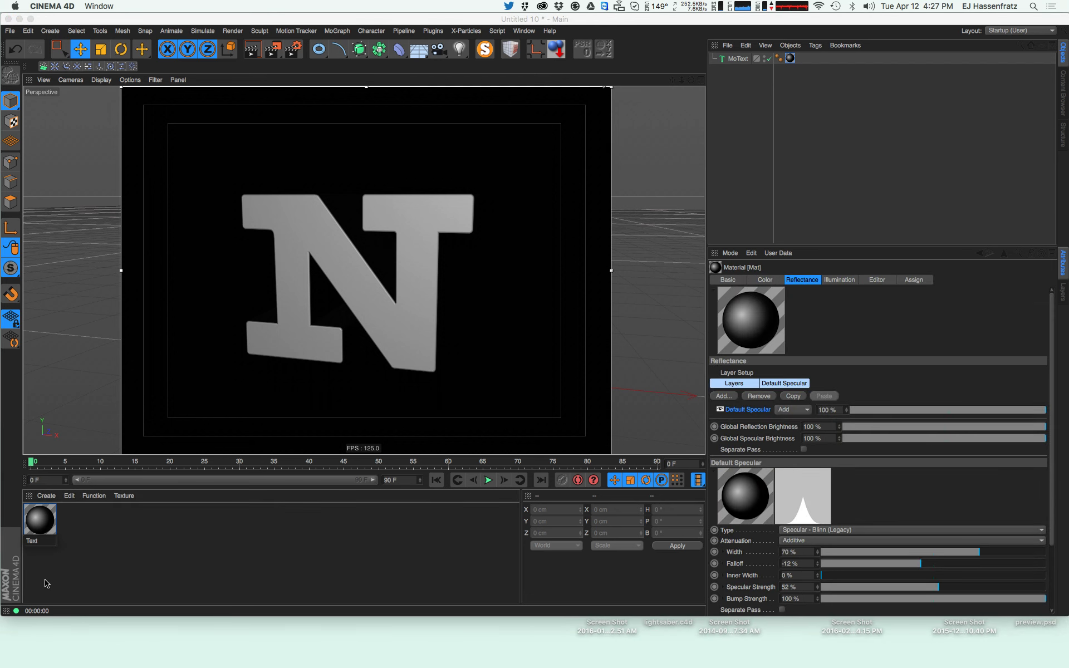
{"action": "type", "text": "Text"}
{"action": "key", "text": "Return"}
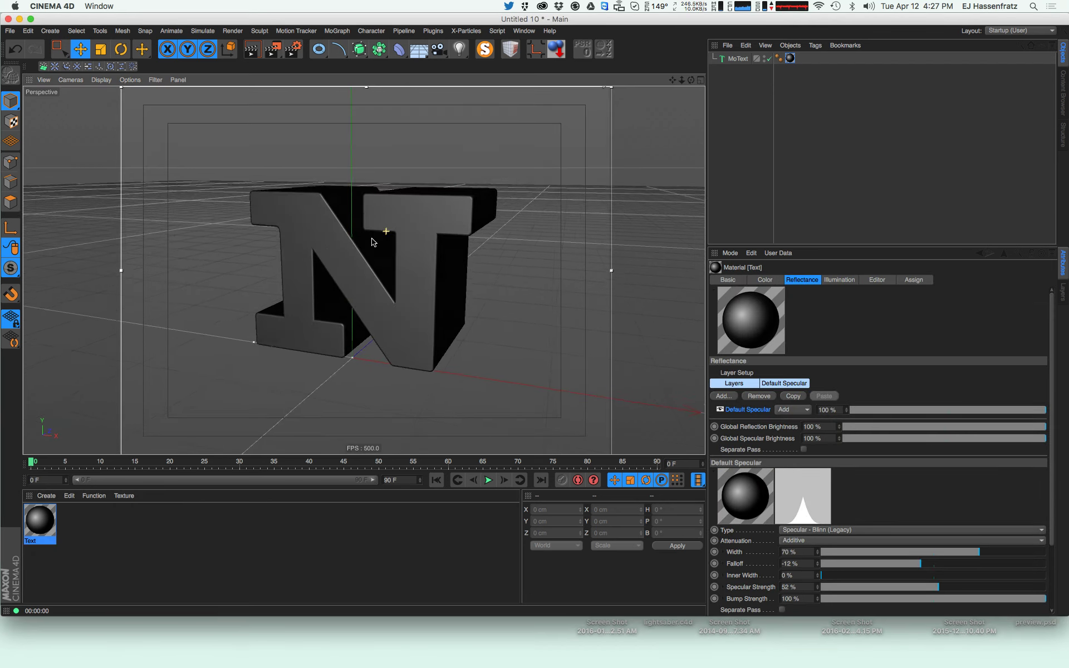
{"action": "left_click_drag", "start_coordinate": [372, 239], "coordinate": [366, 245], "text": "alt"}
{"action": "key", "text": "super+r"}
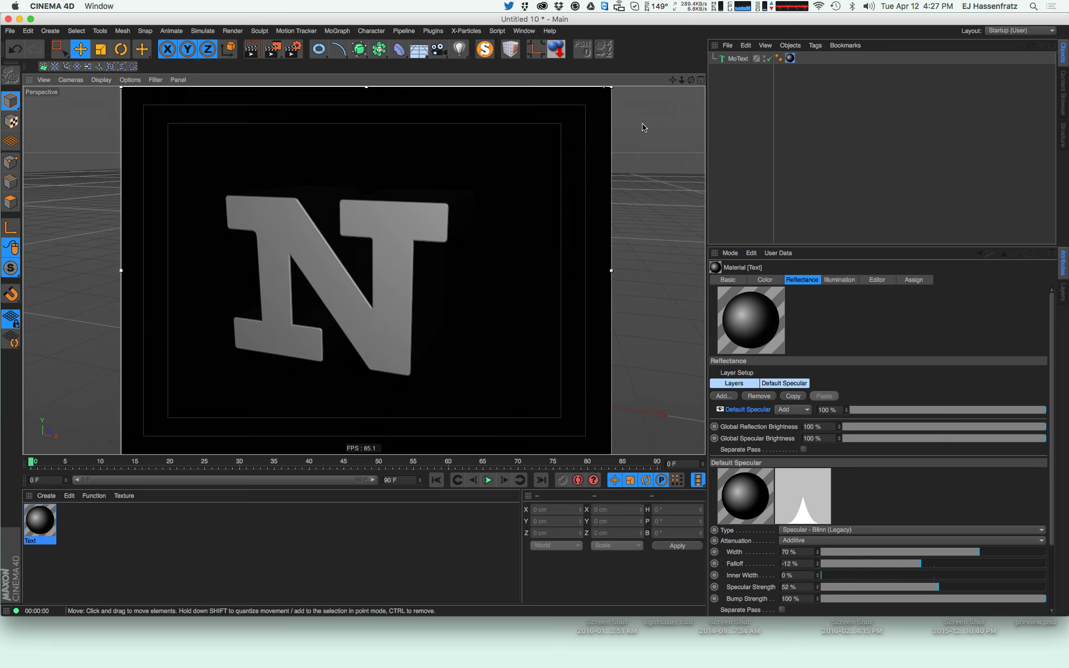
Duplicate the MoText object and make the copy editable
{"action": "left_click_drag", "start_coordinate": [385, 231], "coordinate": [385, 224], "text": "alt"}
{"action": "key", "text": "super+r"}
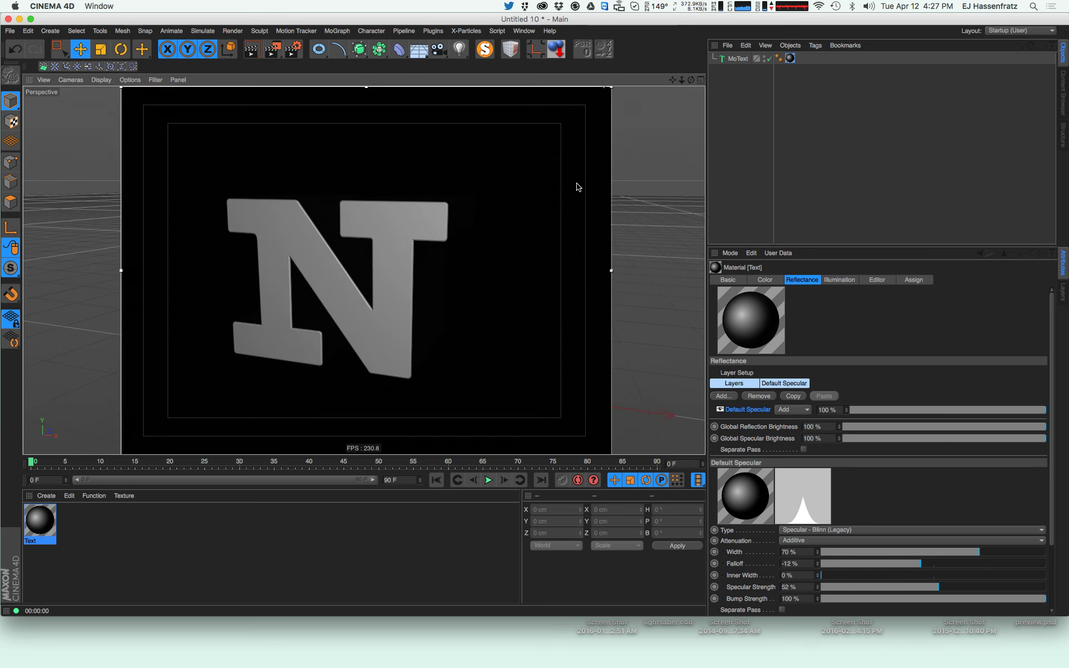
{"action": "left_click", "coordinate": [740, 59]}
{"action": "left_click_drag", "start_coordinate": [740, 61], "coordinate": [725, 118], "text": "ctrl"}
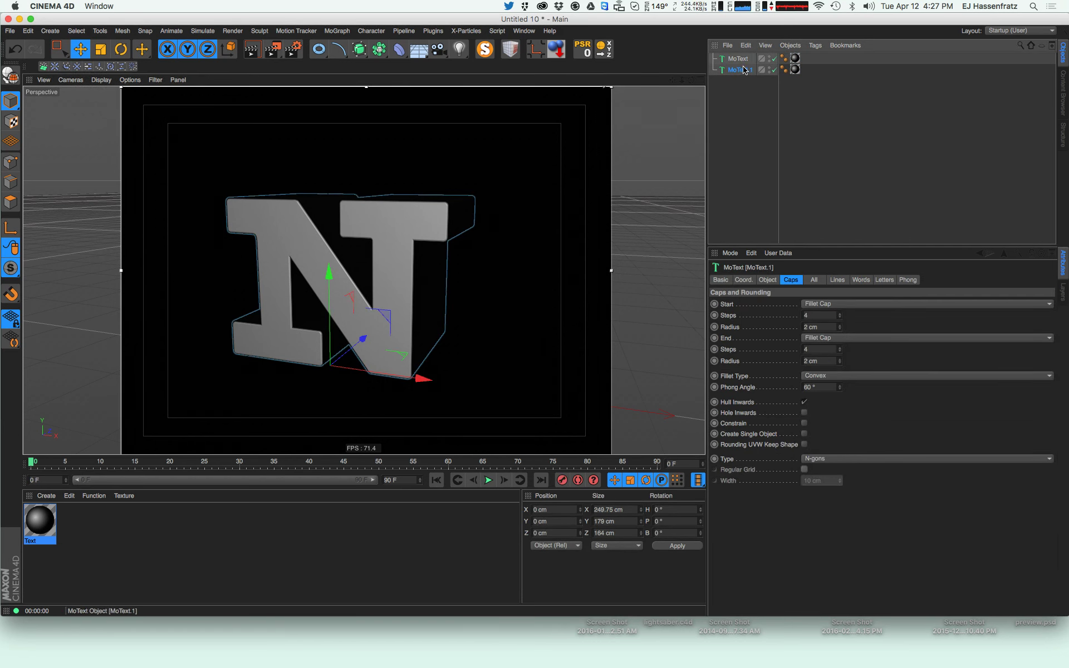
{"action": "key", "text": "c"}
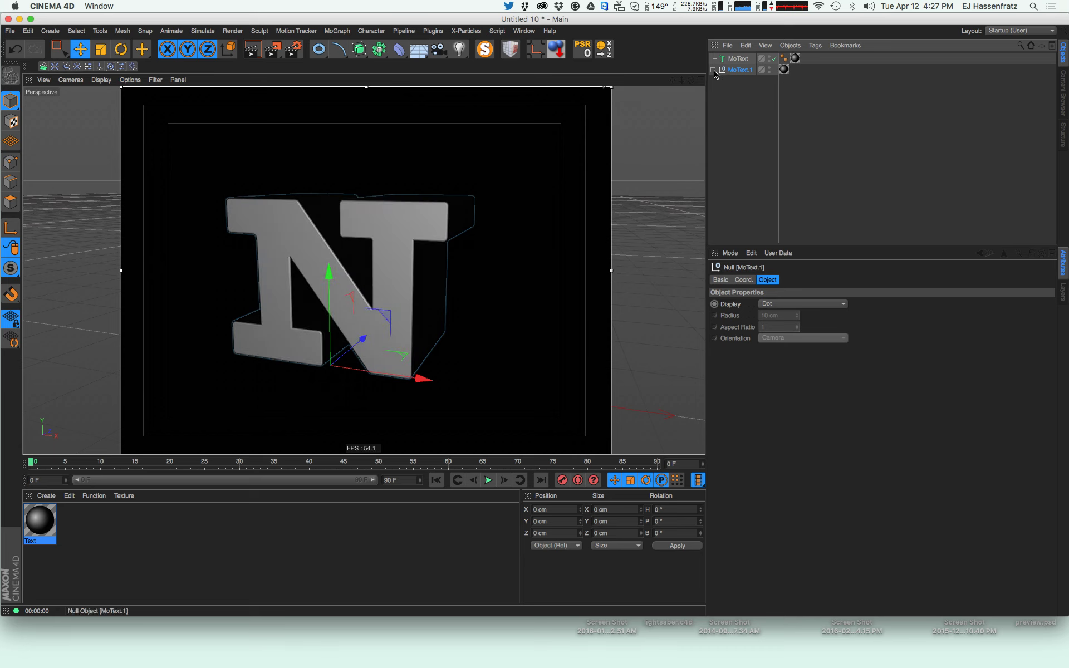
Expand the copied MoText hierarchy down to its N extrude object, make that object editable and expand it
{"action": "left_click", "coordinate": [714, 70]}
{"action": "left_click", "coordinate": [720, 81]}
{"action": "left_click", "coordinate": [730, 92]}
{"action": "left_click", "coordinate": [725, 93]}
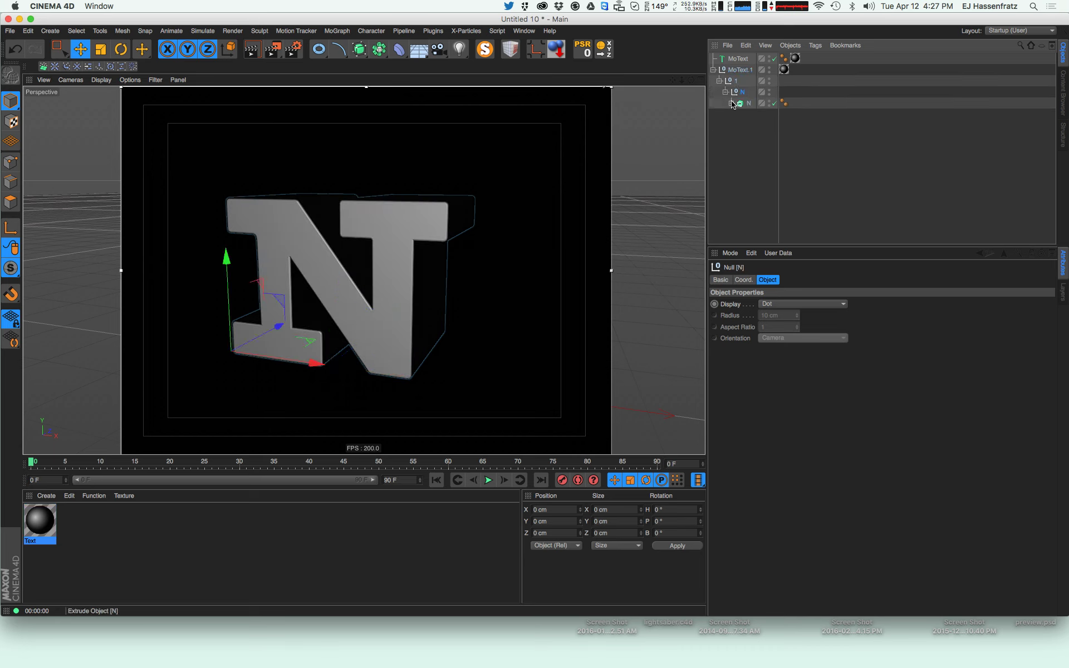
{"action": "left_click", "coordinate": [744, 104]}
{"action": "key", "text": "c"}
{"action": "left_click", "coordinate": [732, 104]}
Check which face of the letter Cap 2 belongs to, and delete Rounding 2 together with its cap
{"action": "left_click", "coordinate": [738, 125]}
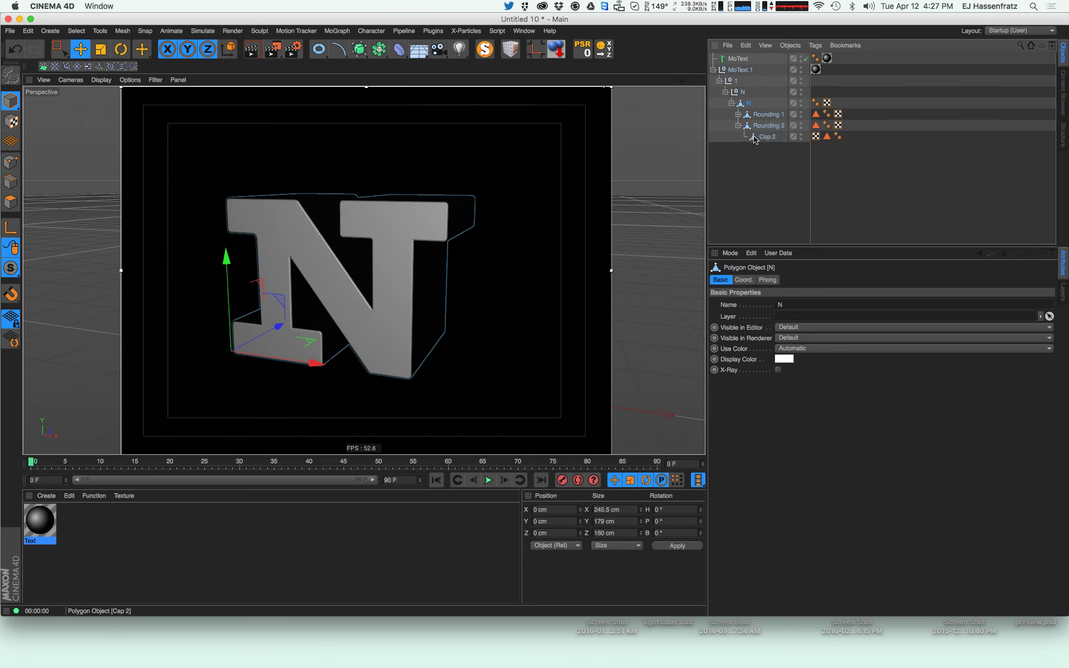
{"action": "left_click", "coordinate": [766, 137]}
{"action": "left_click_drag", "start_coordinate": [278, 328], "coordinate": [158, 397]}
{"action": "key", "text": "super+z"}
{"action": "left_click", "coordinate": [769, 126]}
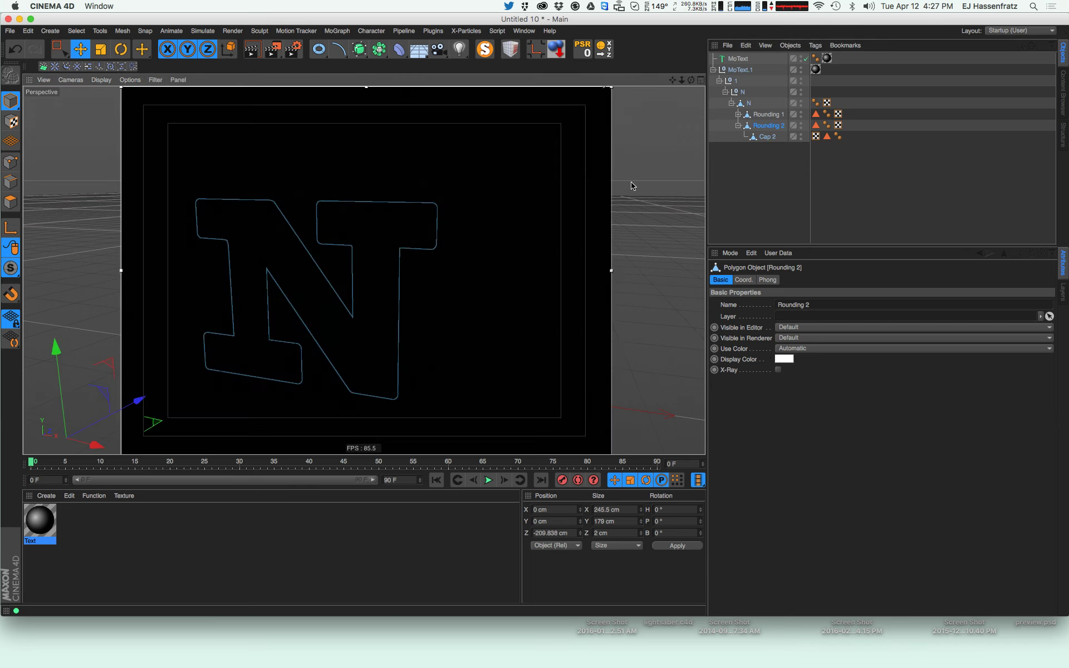
{"action": "left_click", "coordinate": [767, 137]}
{"action": "left_click", "coordinate": [758, 126]}
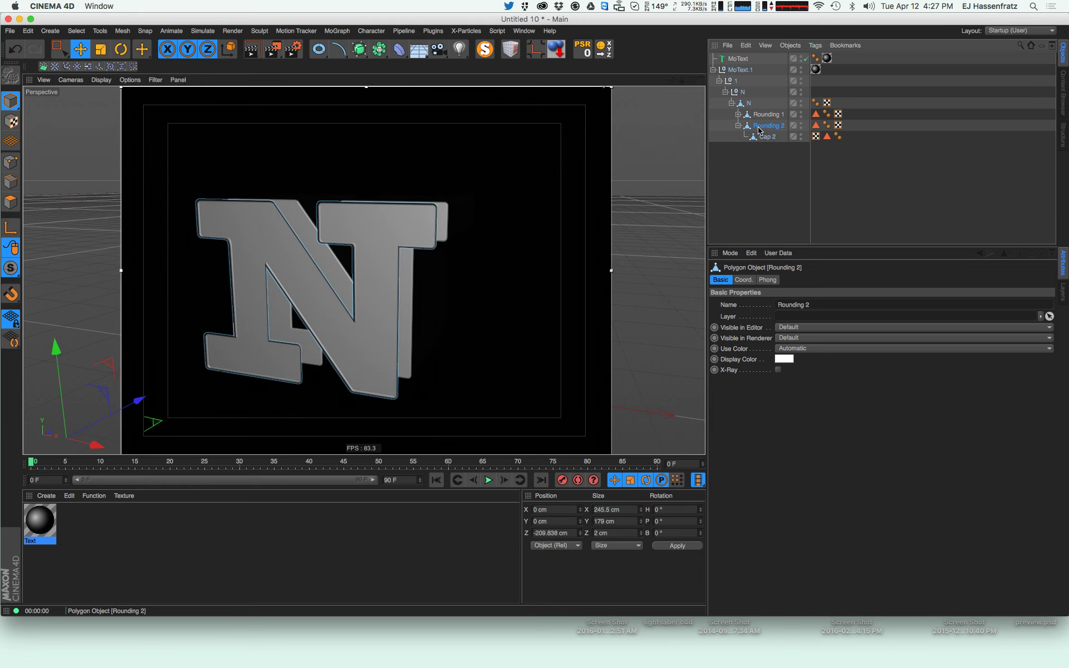
{"action": "key", "text": "Delete"}
Pull Cap 1 out of Rounding 1 to the top level of the hierarchy and delete the rest of the MoText.1 group
{"action": "left_click", "coordinate": [761, 125]}
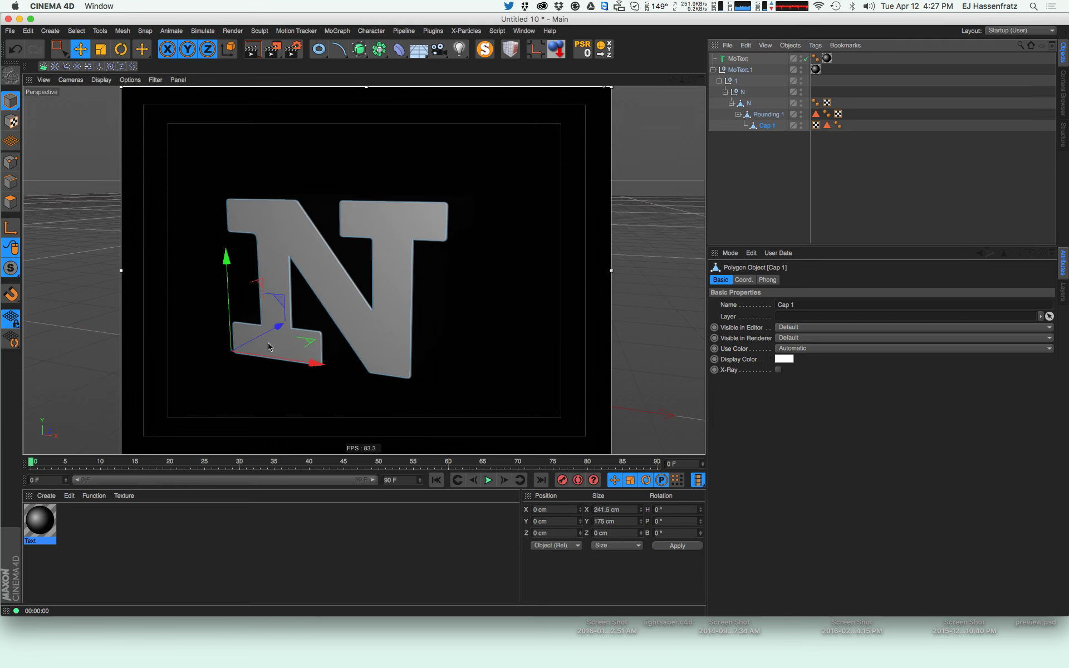
{"action": "left_click_drag", "start_coordinate": [278, 327], "coordinate": [258, 335]}
{"action": "key", "text": "super+z"}
{"action": "left_click_drag", "start_coordinate": [768, 127], "coordinate": [753, 158]}
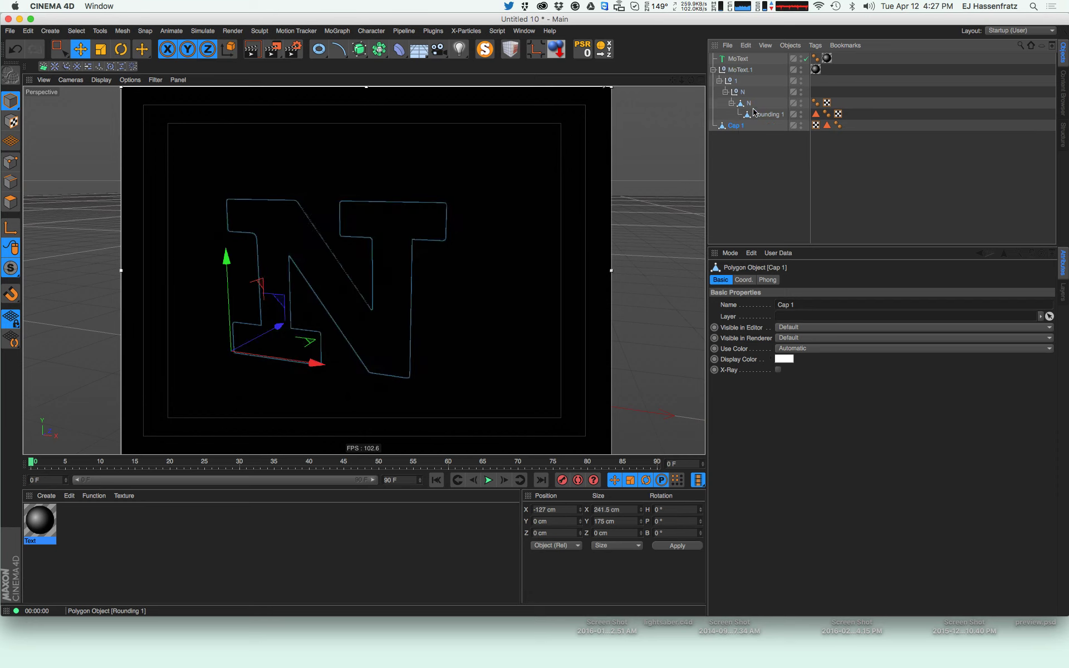
{"action": "left_click", "coordinate": [731, 71]}
{"action": "key", "text": "Delete"}
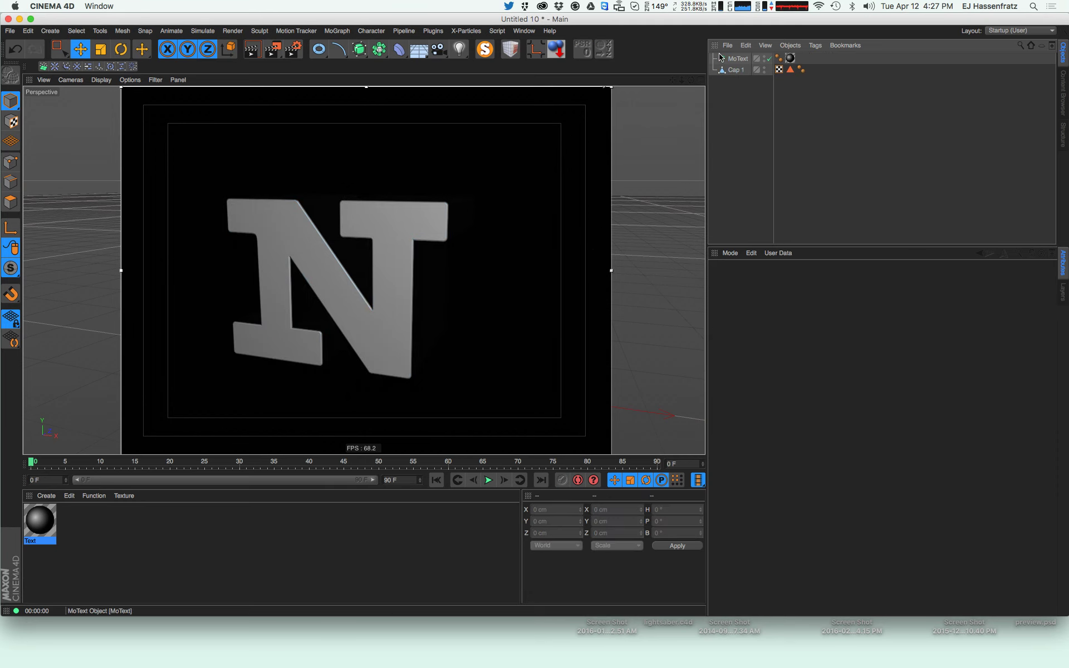
Move the Cap 1 polygon object along Z to about -4.5 cm, just in front of the letter's face
{"action": "left_click", "coordinate": [737, 70]}
{"action": "left_click_drag", "start_coordinate": [274, 333], "coordinate": [269, 334]}
{"action": "key", "text": "super+z"}
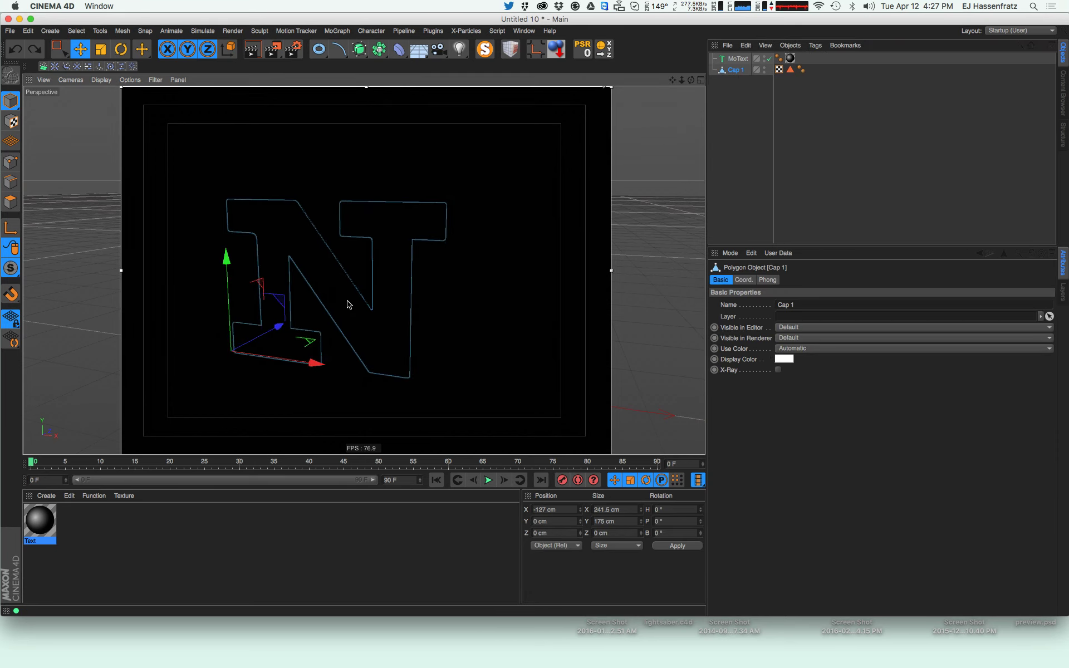
{"action": "mouse_move", "coordinate": [384, 287]}
{"action": "left_mouse_down", "text": "alt"}
{"action": "mouse_move", "coordinate": [341, 305]}
{"action": "mouse_move", "coordinate": [313, 300]}
{"action": "mouse_move", "coordinate": [394, 281]}
{"action": "left_mouse_up", "text": "alt"}
{"action": "key", "text": "super+r"}
{"action": "key", "text": "super+r"}
{"action": "right_click_drag", "start_coordinate": [379, 253], "coordinate": [361, 278], "text": "alt"}
{"action": "key", "text": "super+r"}
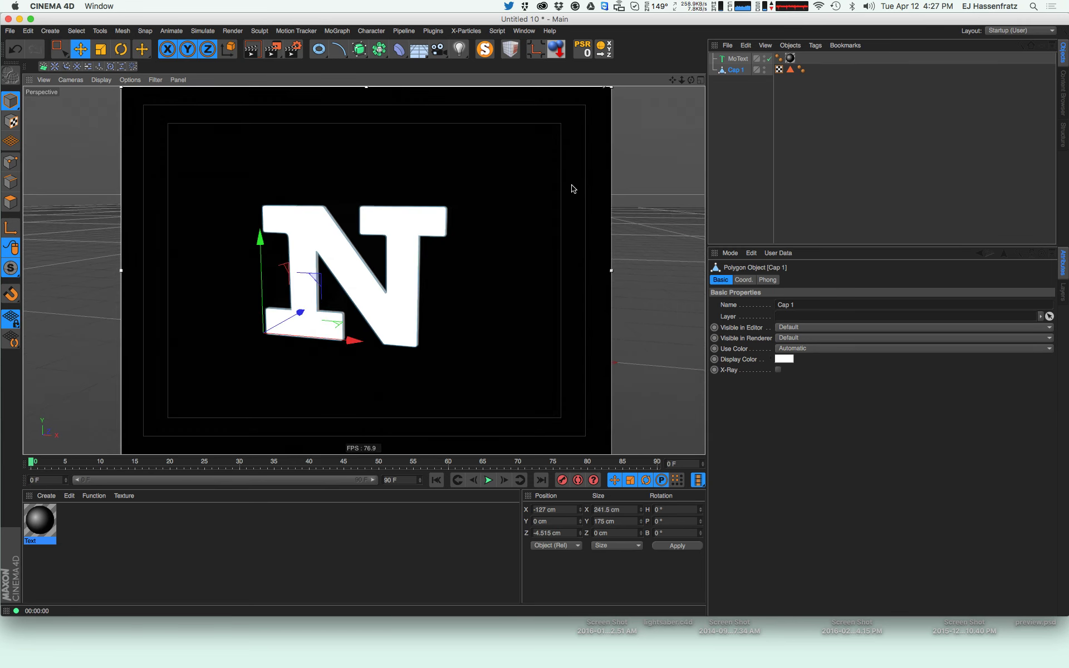
Rename the Cap 1 object as Light
{"action": "double_click", "coordinate": [736, 70]}
{"action": "type", "text": "Li"}
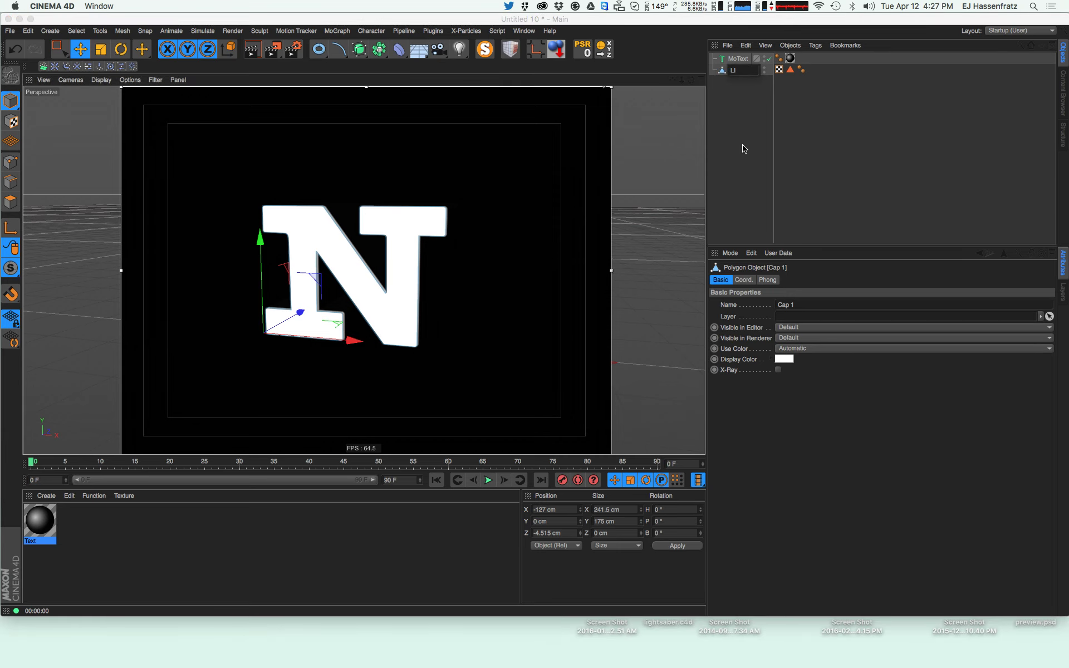
{"action": "type", "text": "ght"}
{"action": "key", "text": "Return"}
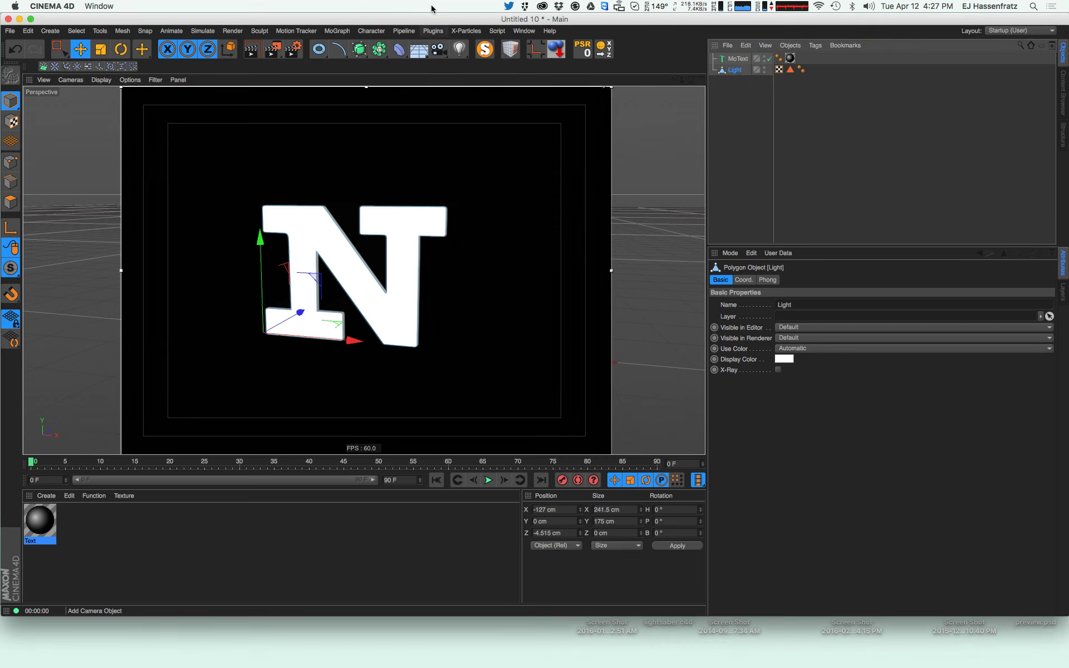
Add an area light, turn off the interactive render region and stretch the light's height to about 210.7 cm
{"action": "left_click", "coordinate": [459, 49]}
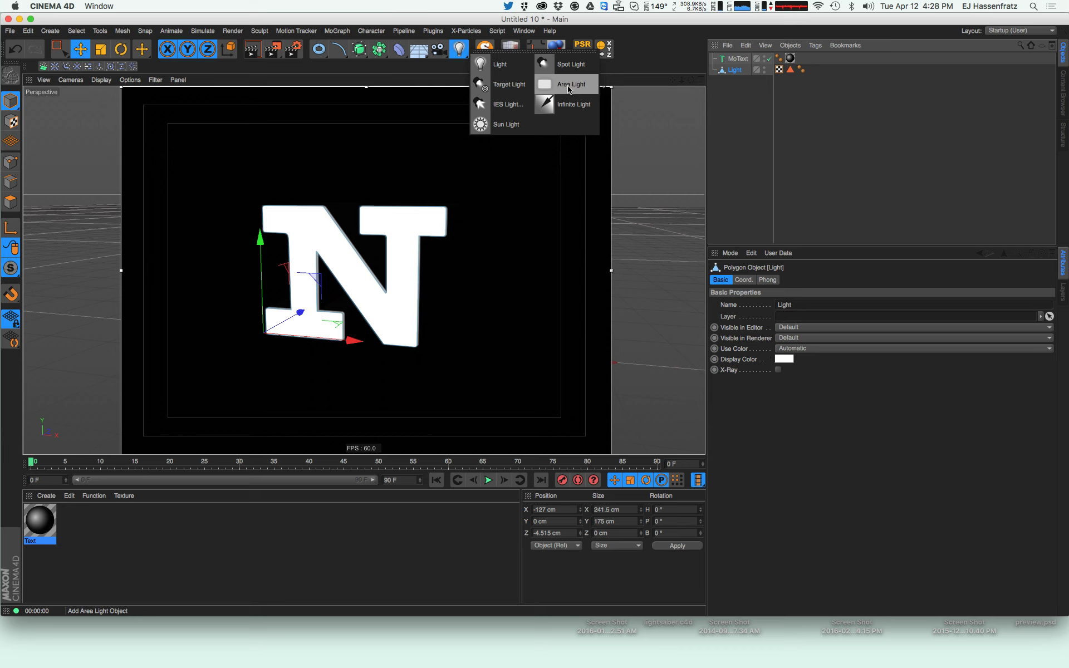
{"action": "left_click", "coordinate": [569, 89]}
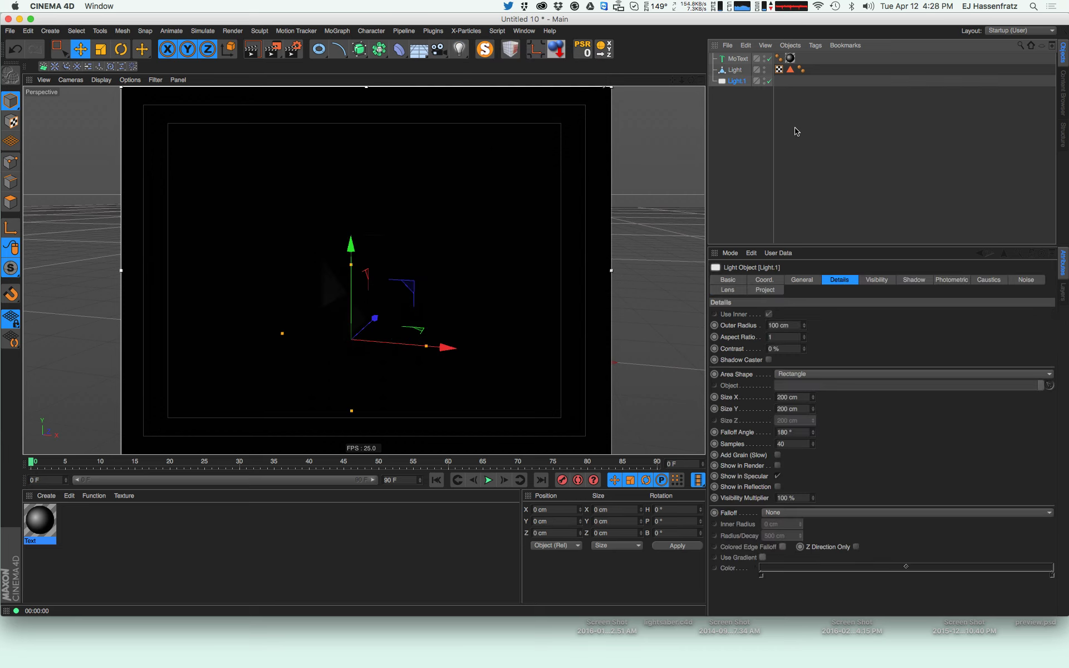
{"action": "left_click", "coordinate": [810, 282]}
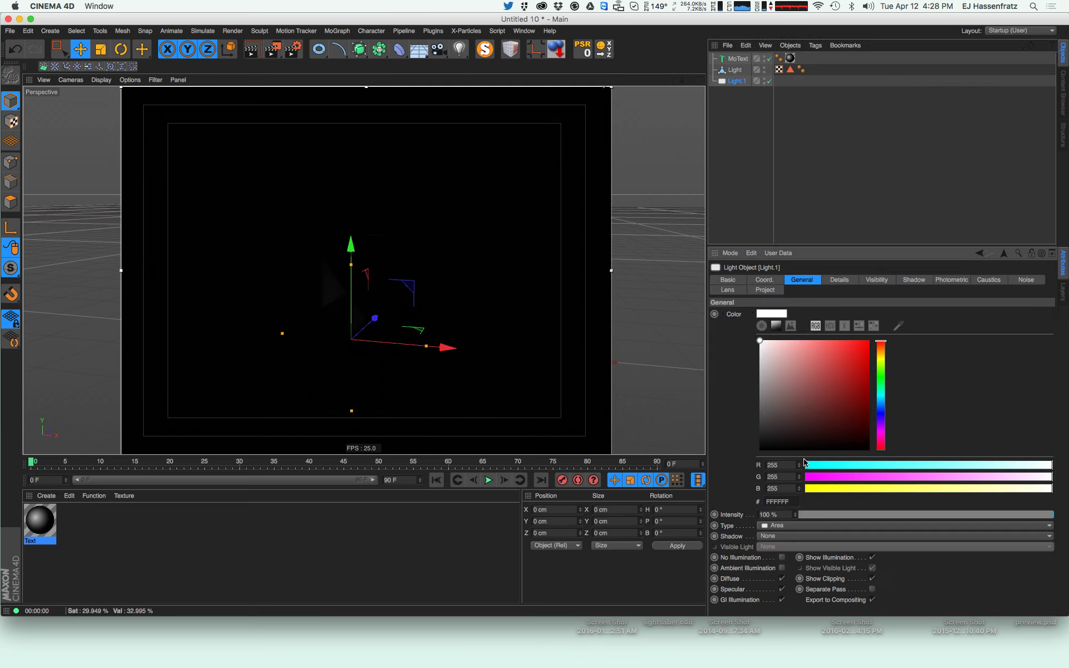
{"action": "left_click", "coordinate": [841, 282]}
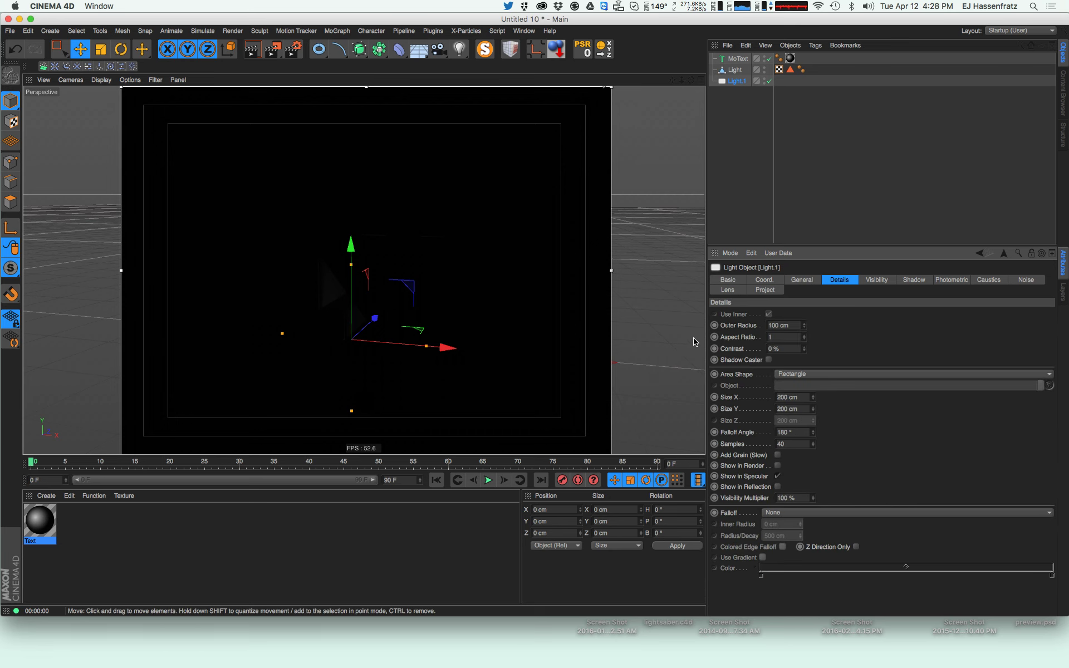
{"action": "key", "text": "alt+r"}
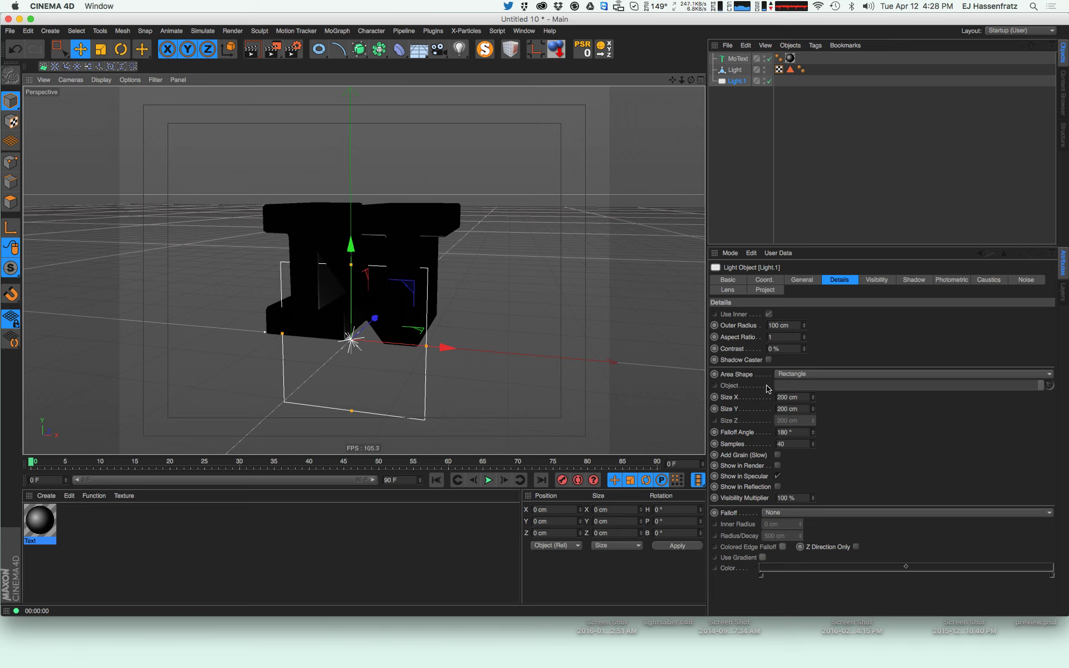
{"action": "left_click_drag", "start_coordinate": [351, 265], "coordinate": [386, 260]}
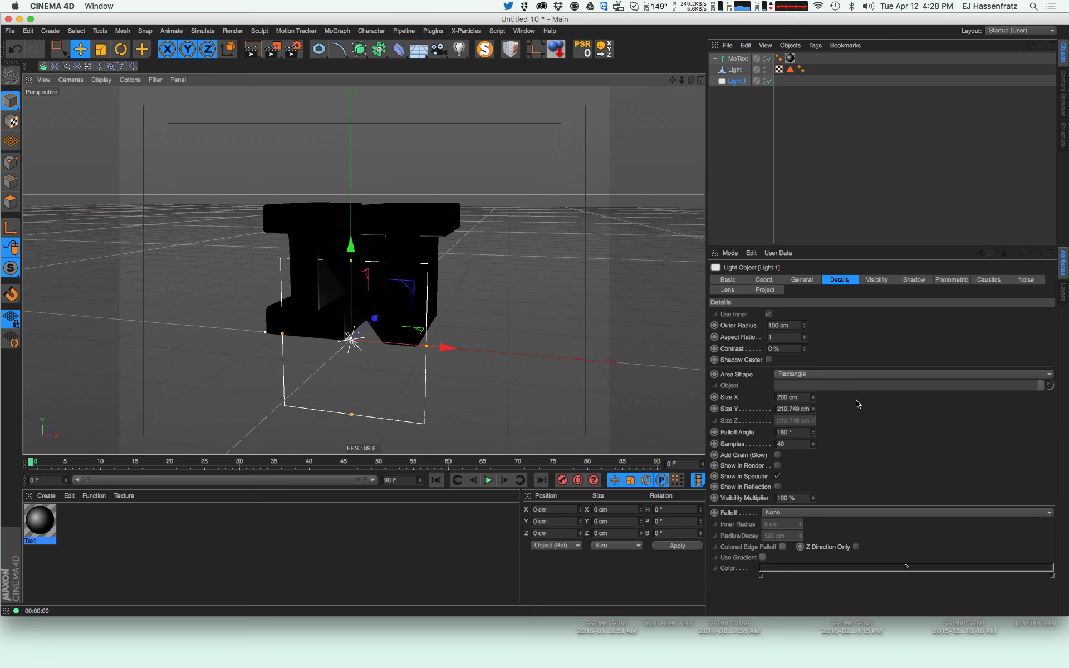
Try the Sphere and Line area shapes on the area light
{"action": "left_click", "coordinate": [802, 376]}
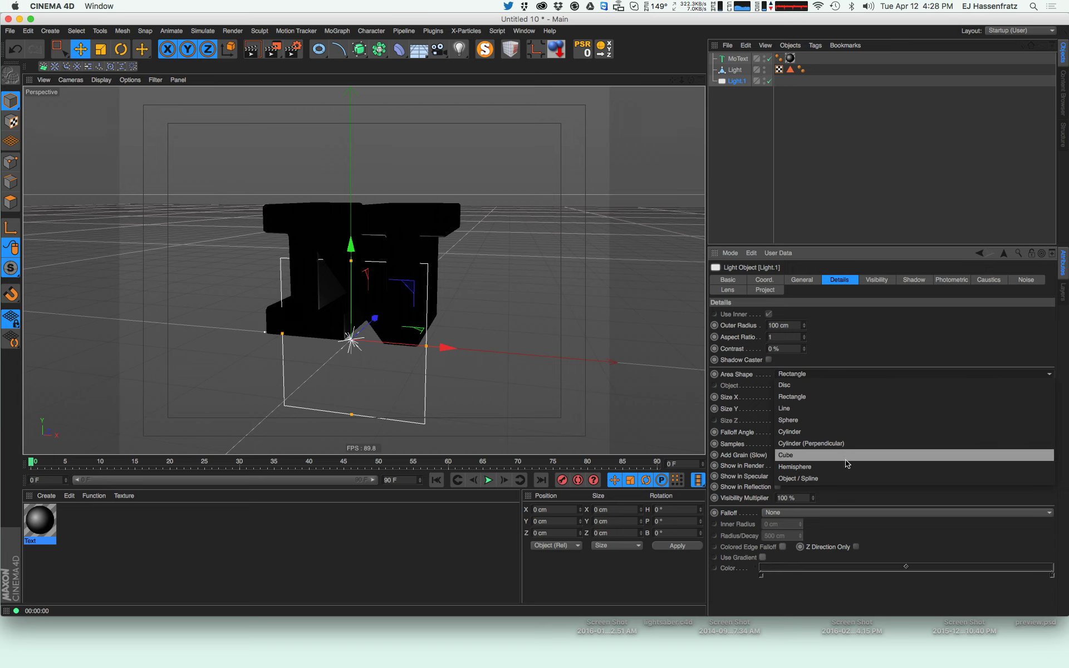
{"action": "left_click", "coordinate": [851, 421]}
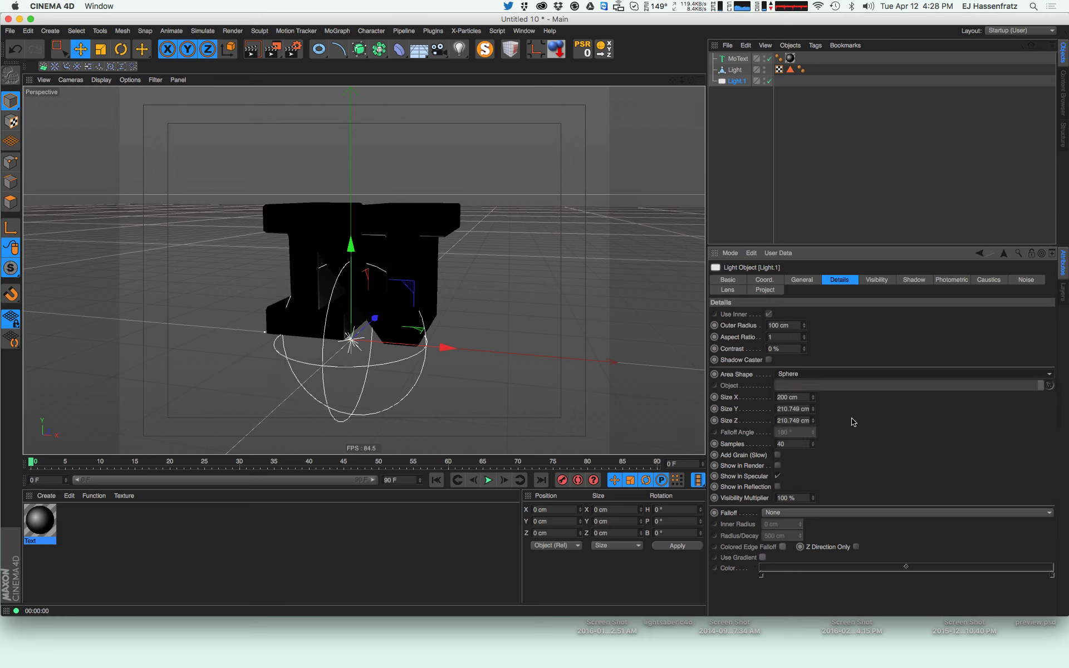
{"action": "left_click", "coordinate": [813, 375]}
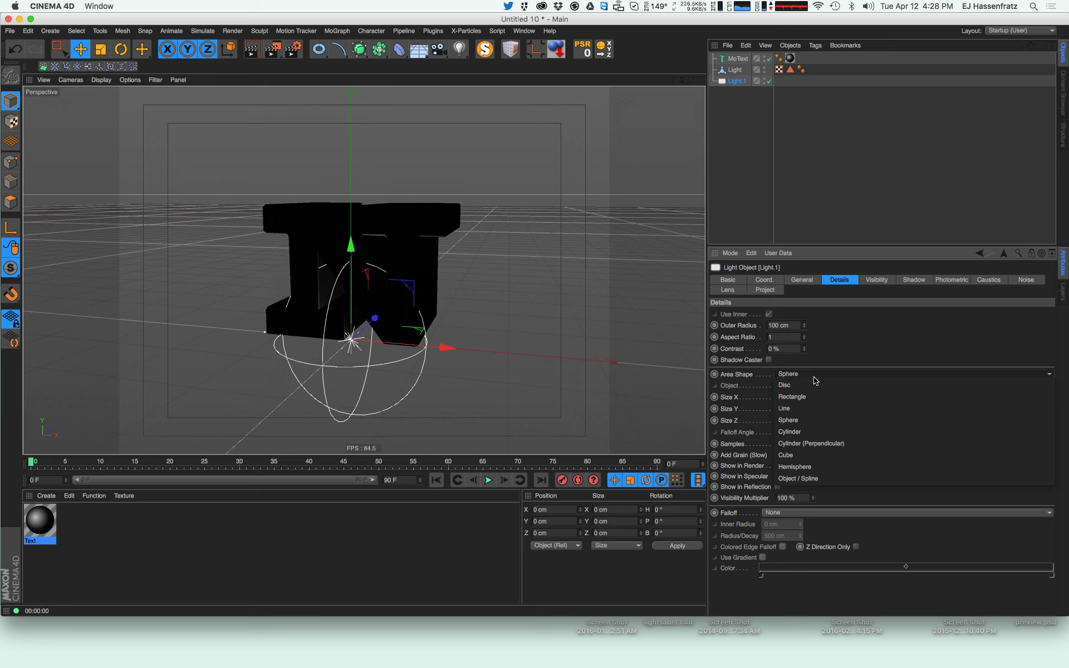
{"action": "left_click", "coordinate": [850, 409]}
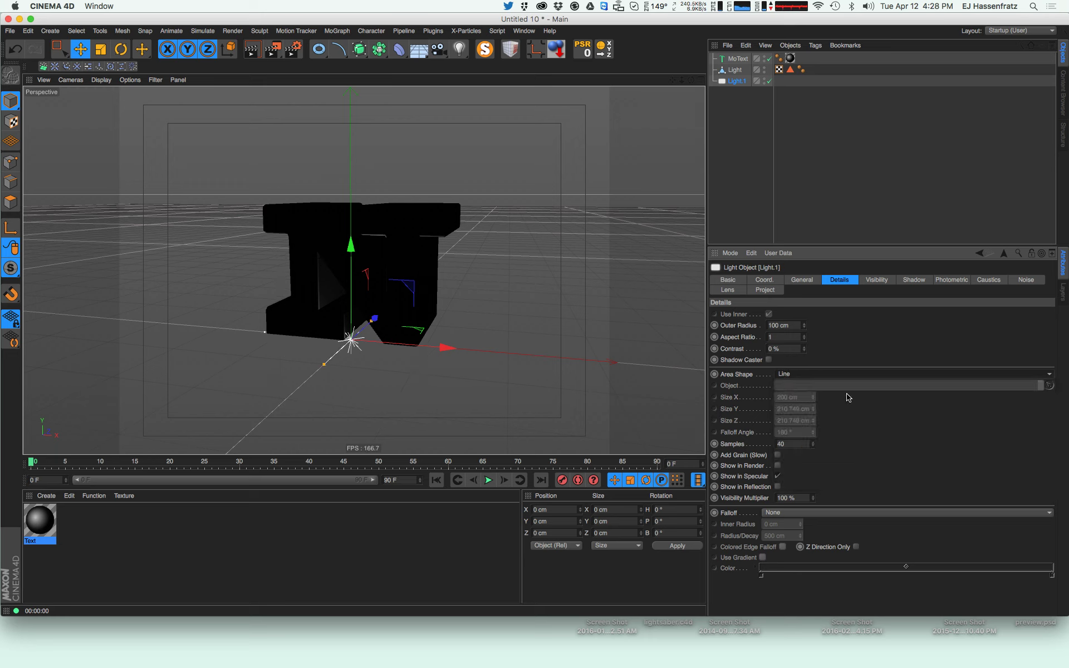
Set the area light's shape to Object / Spline and link the Light polygon object as its source
{"action": "left_click", "coordinate": [827, 375]}
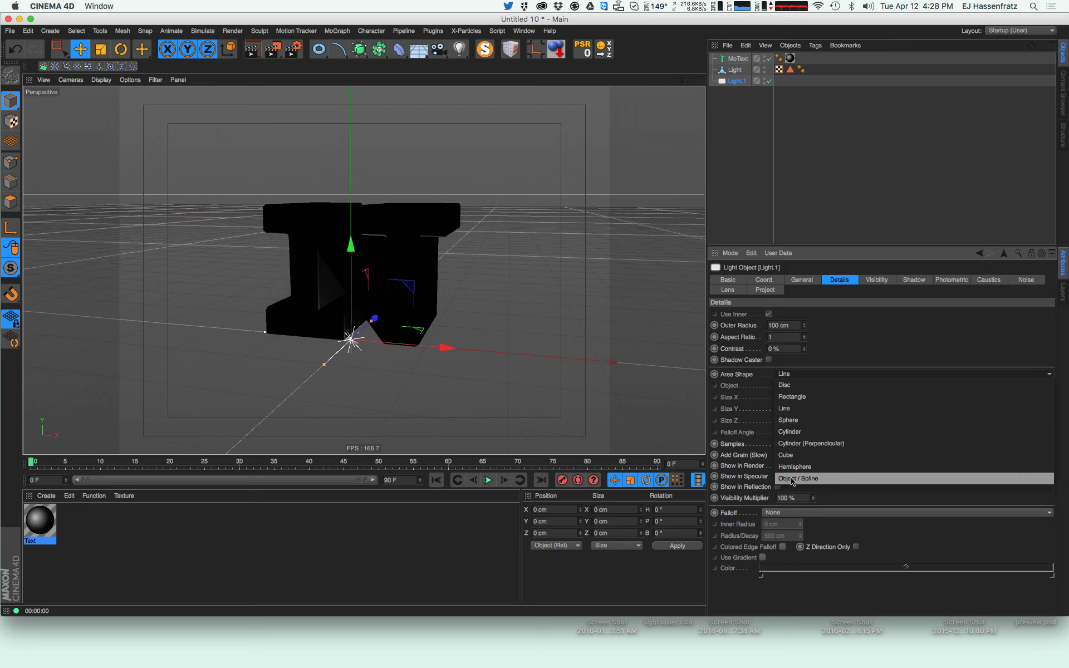
{"action": "left_click", "coordinate": [820, 480]}
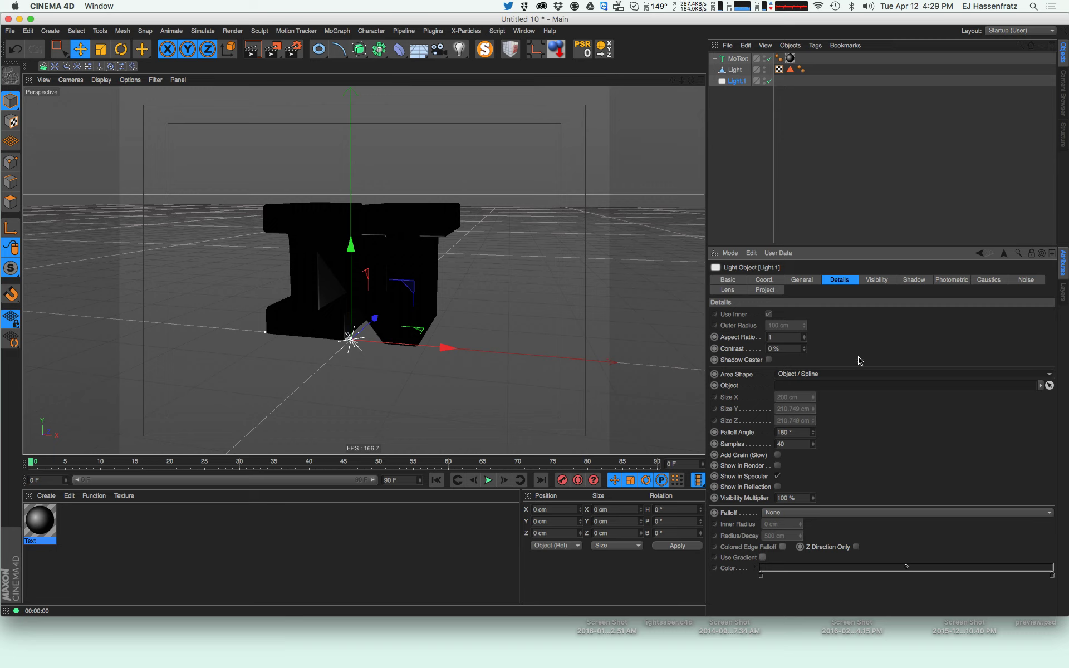
{"action": "left_click_drag", "start_coordinate": [738, 59], "coordinate": [798, 387]}
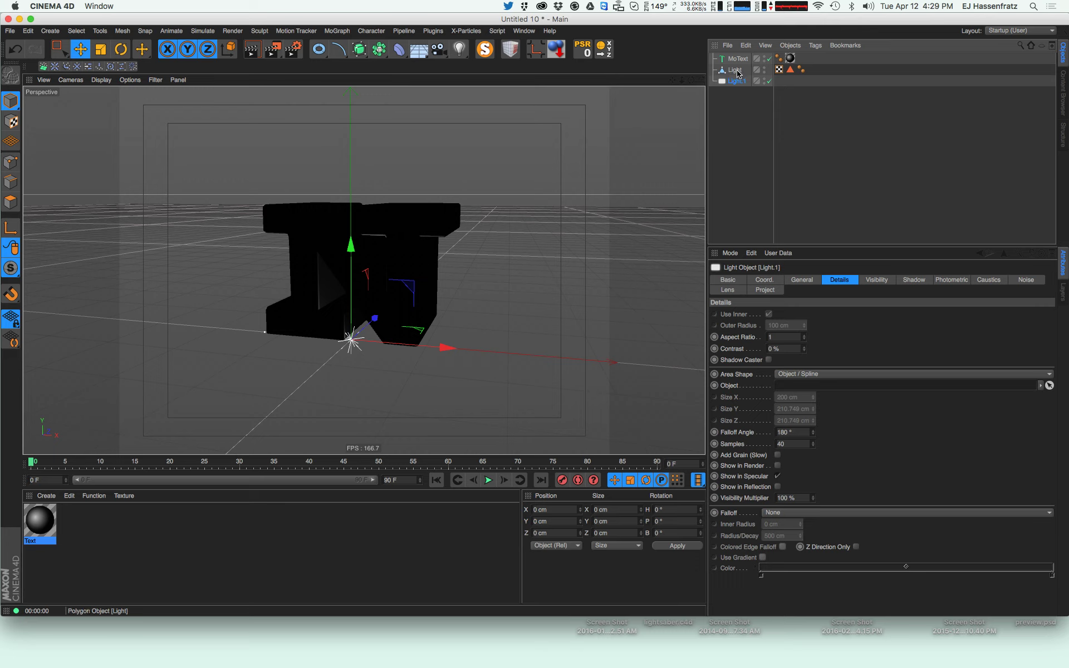
{"action": "left_click_drag", "start_coordinate": [738, 73], "coordinate": [807, 384]}
Add a floor beneath the letter and turn the interactive render region back on with the area light selected
{"action": "left_click_drag", "start_coordinate": [419, 49], "coordinate": [470, 70]}
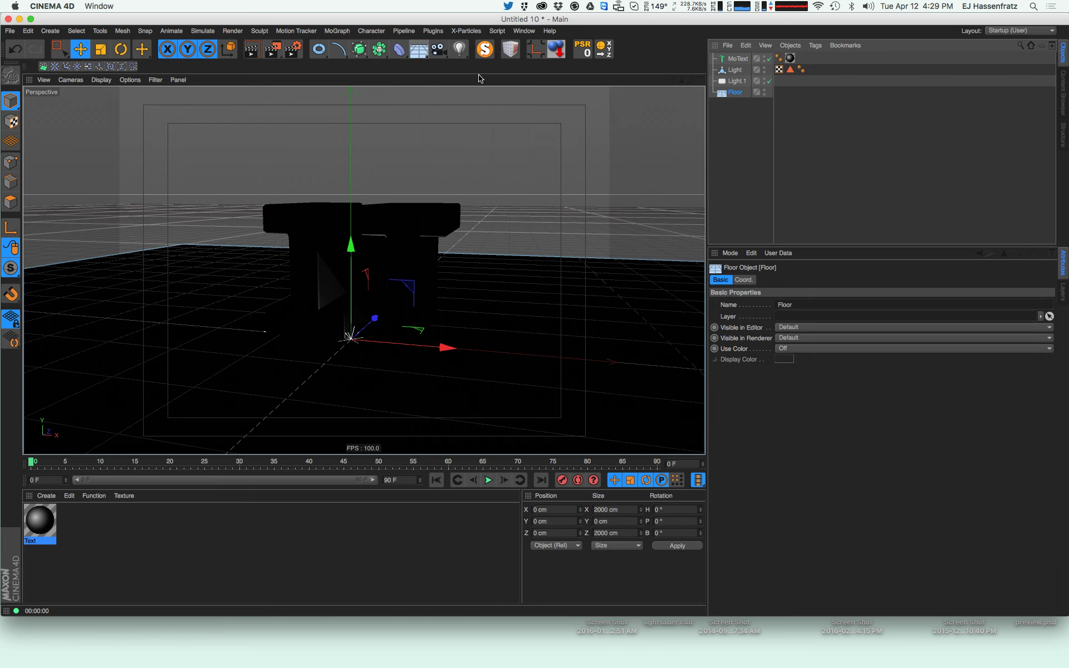
{"action": "mouse_move", "coordinate": [351, 268]}
{"action": "left_mouse_down"}
{"action": "mouse_move", "coordinate": [352, 290]}
{"action": "mouse_move", "coordinate": [356, 270]}
{"action": "left_mouse_up"}
{"action": "left_click_drag", "start_coordinate": [332, 315], "coordinate": [328, 340], "text": "alt"}
{"action": "left_click", "coordinate": [737, 81]}
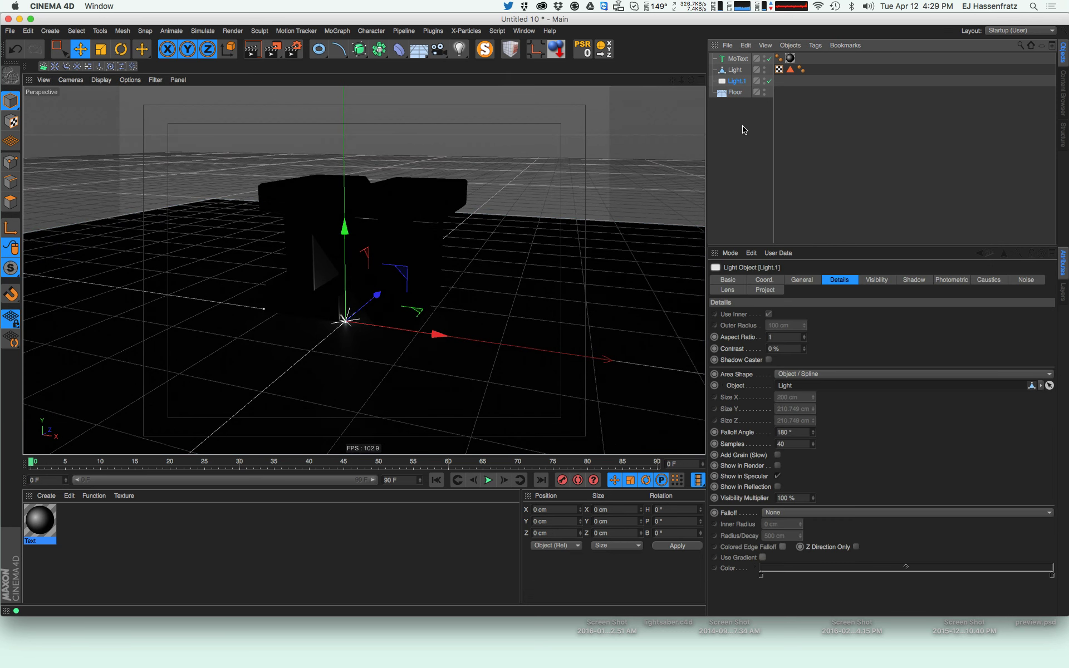
{"action": "key", "text": "alt+r"}
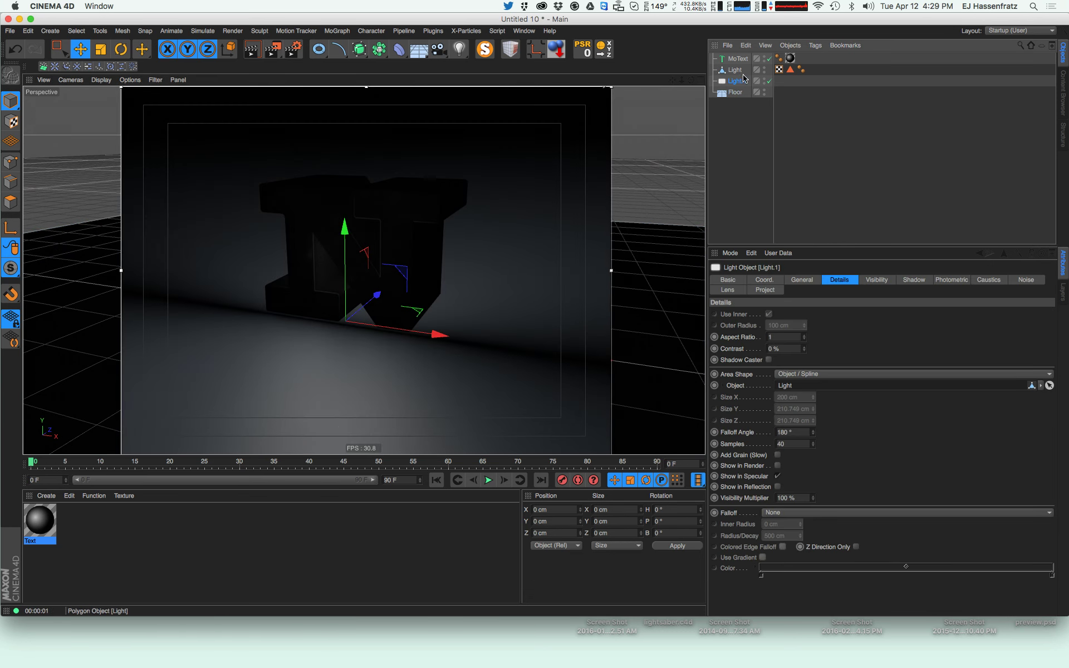
Try to move the Light polygon object in front of the letter and undo the move
{"action": "left_click", "coordinate": [735, 70]}
{"action": "left_click_drag", "start_coordinate": [332, 286], "coordinate": [335, 294]}
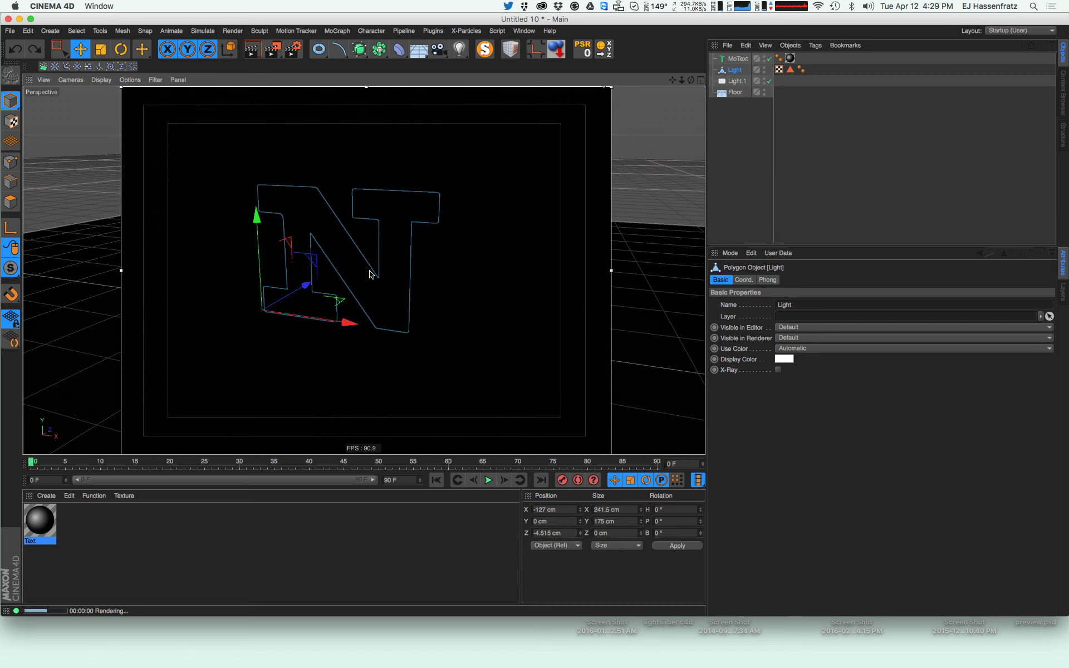
{"action": "key", "text": "super+z"}
Enable Show in Render for the area light and enlarge the attributes area to show all its details
{"action": "left_click", "coordinate": [803, 205]}
{"action": "left_click_drag", "start_coordinate": [422, 327], "coordinate": [273, 327], "text": "alt"}
{"action": "left_click_drag", "start_coordinate": [477, 274], "coordinate": [362, 268], "text": "alt"}
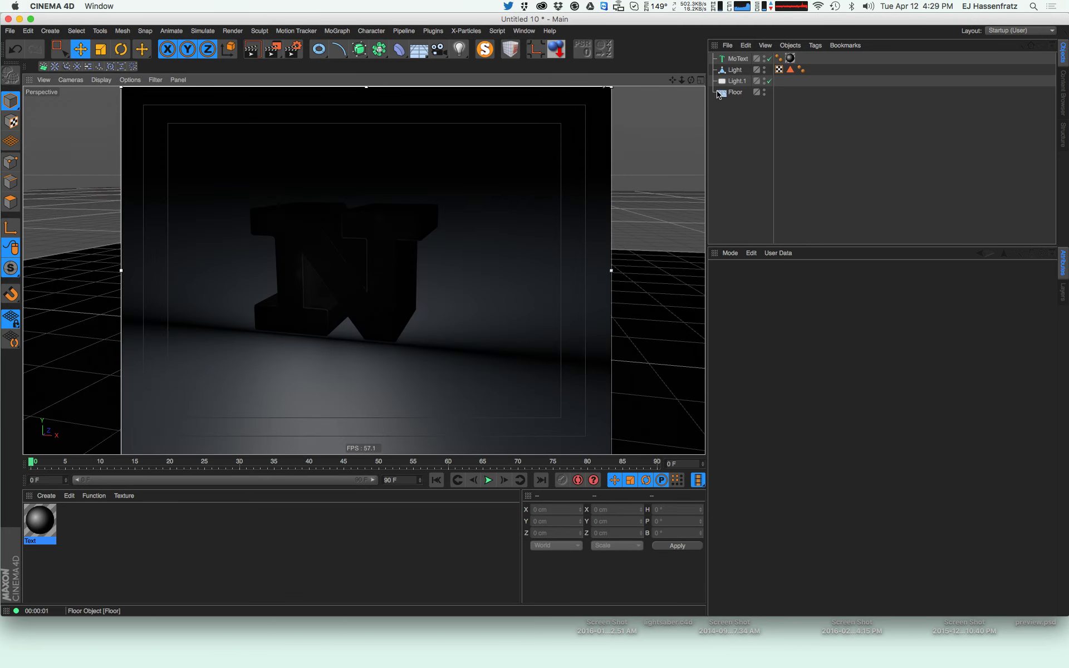
{"action": "left_click", "coordinate": [738, 81]}
{"action": "left_click_drag", "start_coordinate": [849, 245], "coordinate": [850, 162]}
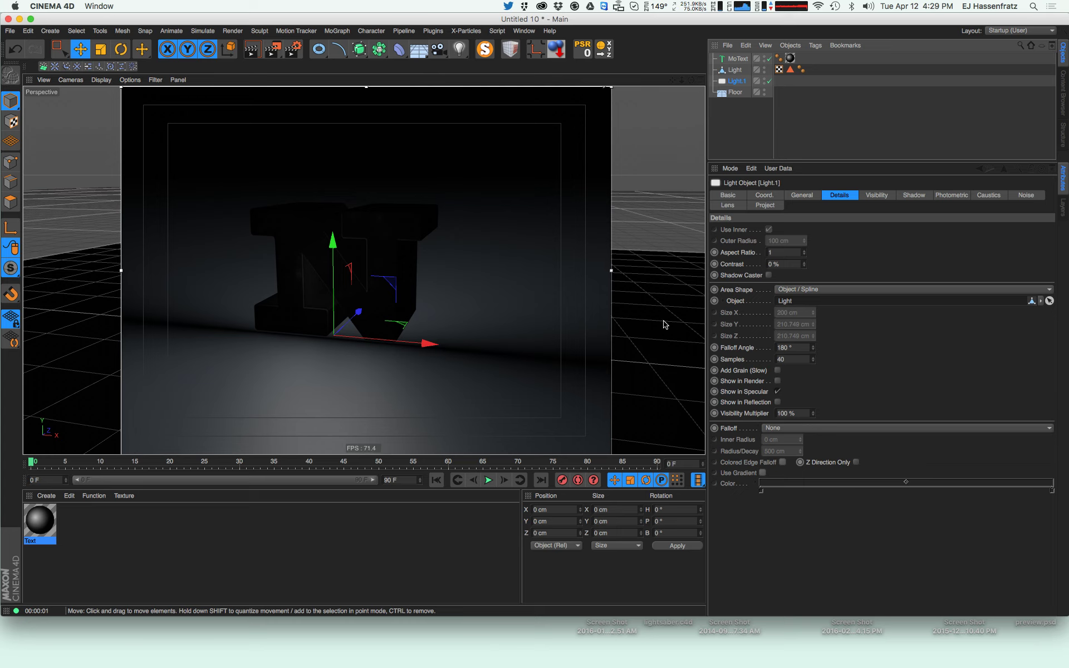
{"action": "left_click", "coordinate": [778, 381]}
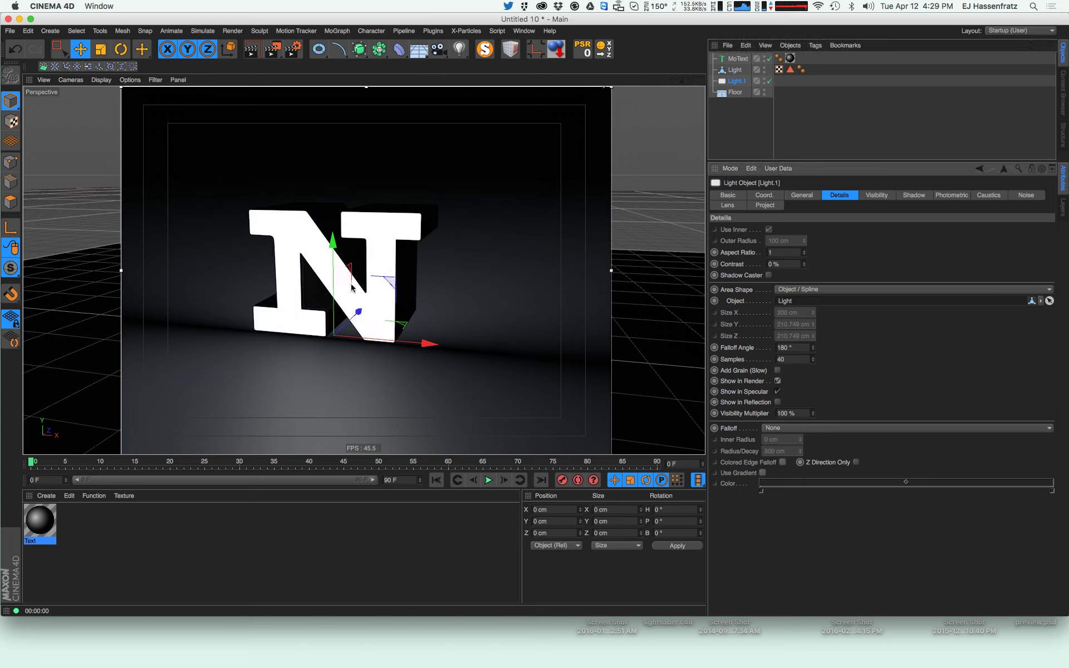
Assign the Text material to the Light polygon object
{"action": "left_click_drag", "start_coordinate": [42, 519], "coordinate": [738, 69]}
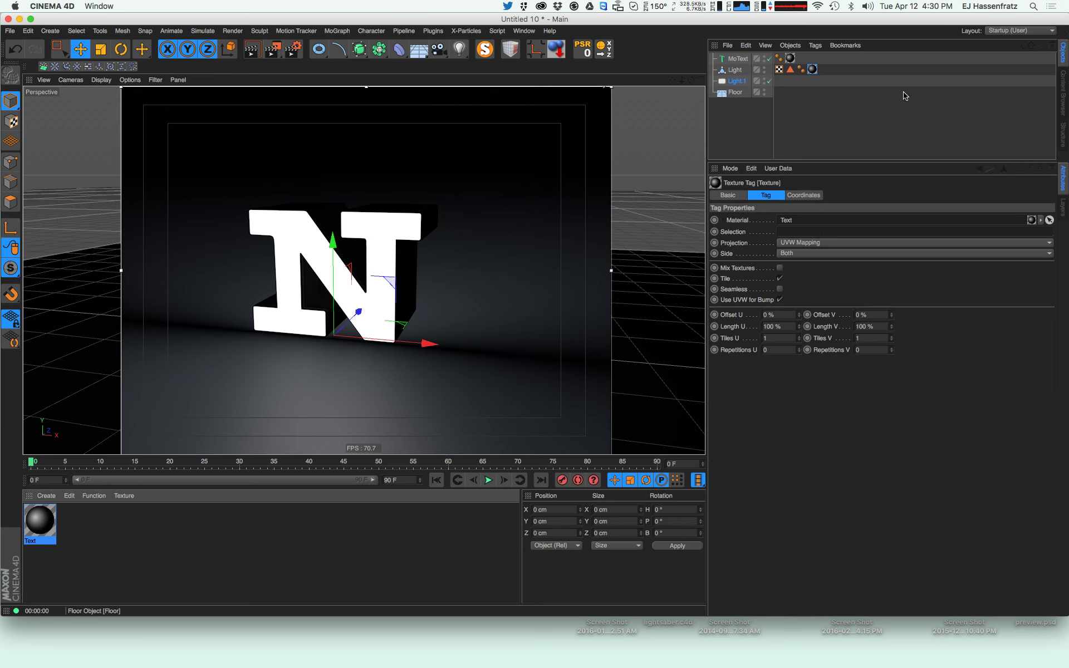
Try raising the area light's intensity to 261 % and lower it again
{"action": "left_click", "coordinate": [737, 82]}
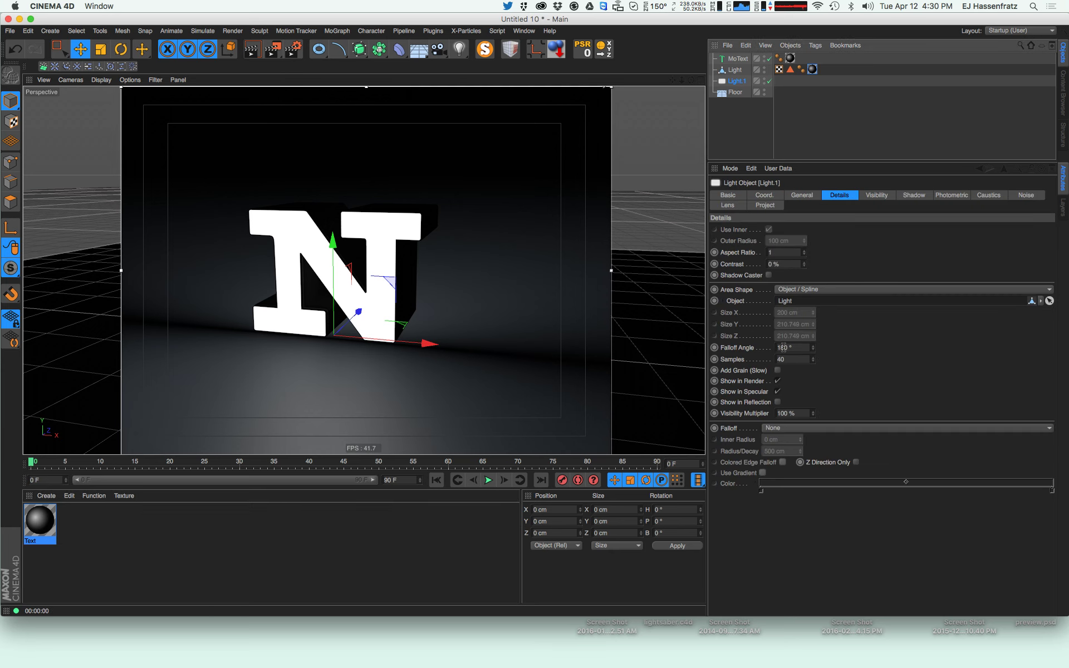
{"action": "left_click", "coordinate": [802, 195]}
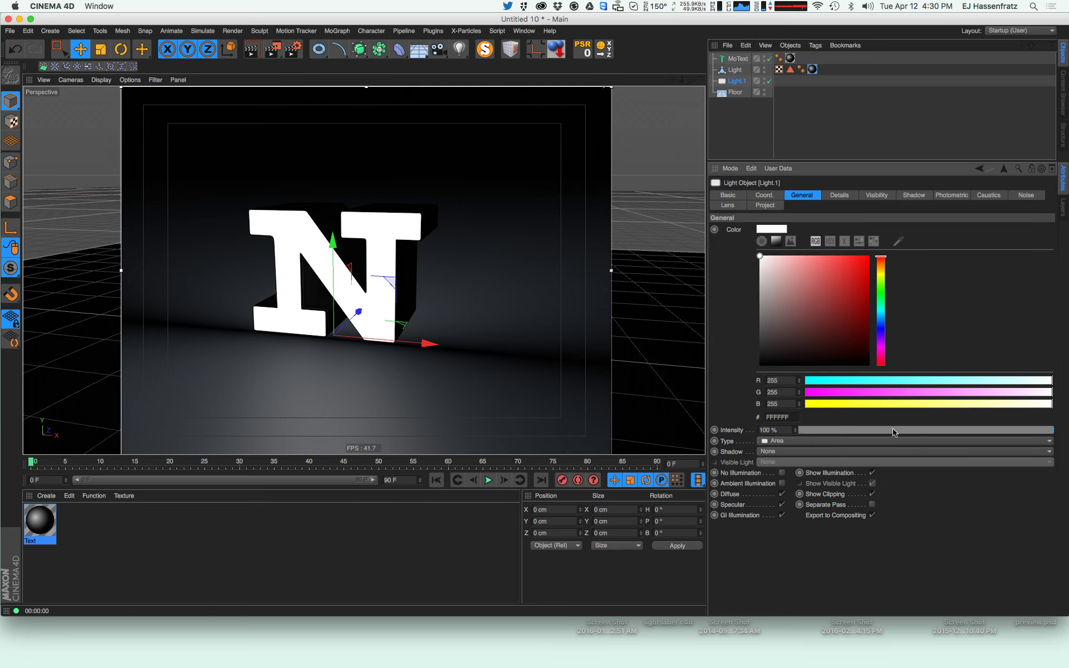
{"action": "left_click_drag", "start_coordinate": [893, 432], "coordinate": [1053, 431]}
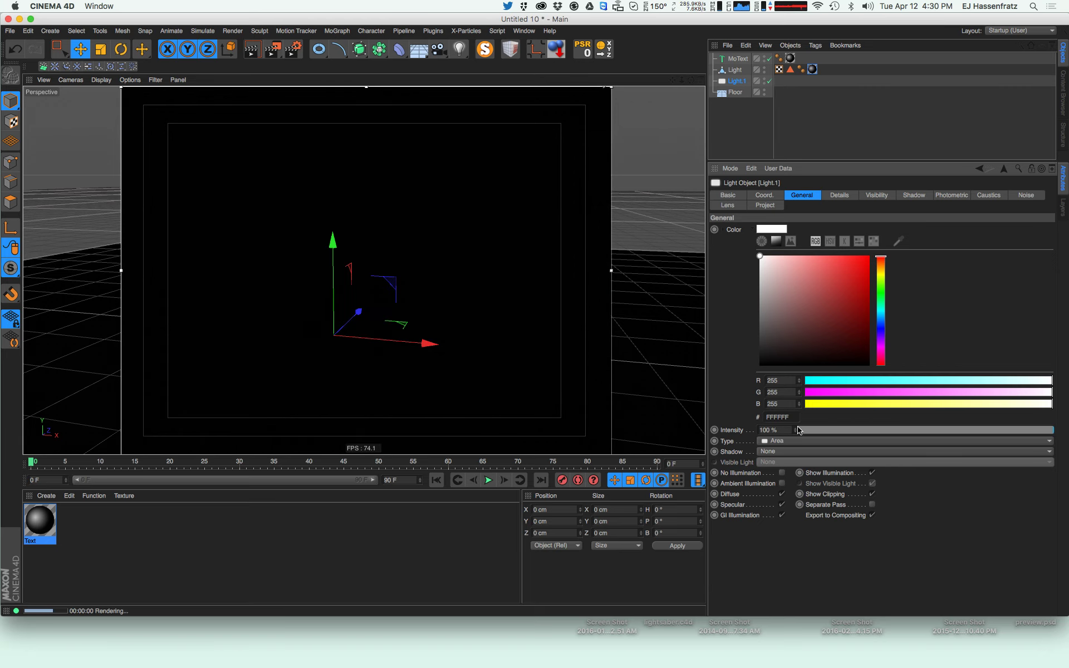
{"action": "left_click_drag", "start_coordinate": [798, 430], "coordinate": [994, 363]}
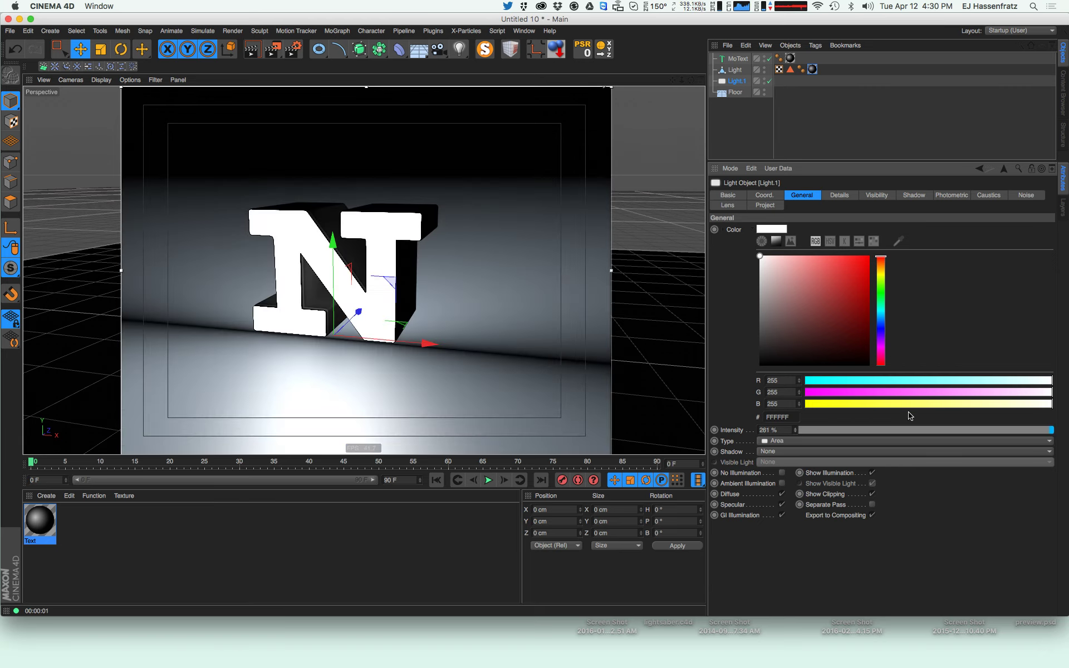
{"action": "left_click_drag", "start_coordinate": [795, 430], "coordinate": [800, 458]}
Color the area light magenta with R 207, G 0, B 135 and set its intensity to 124 %
{"action": "left_click_drag", "start_coordinate": [818, 301], "coordinate": [870, 276]}
{"action": "left_click_drag", "start_coordinate": [803, 431], "coordinate": [1054, 418]}
{"action": "left_click_drag", "start_coordinate": [795, 430], "coordinate": [880, 345]}
{"action": "left_click_drag", "start_coordinate": [308, 289], "coordinate": [323, 327], "text": "alt"}
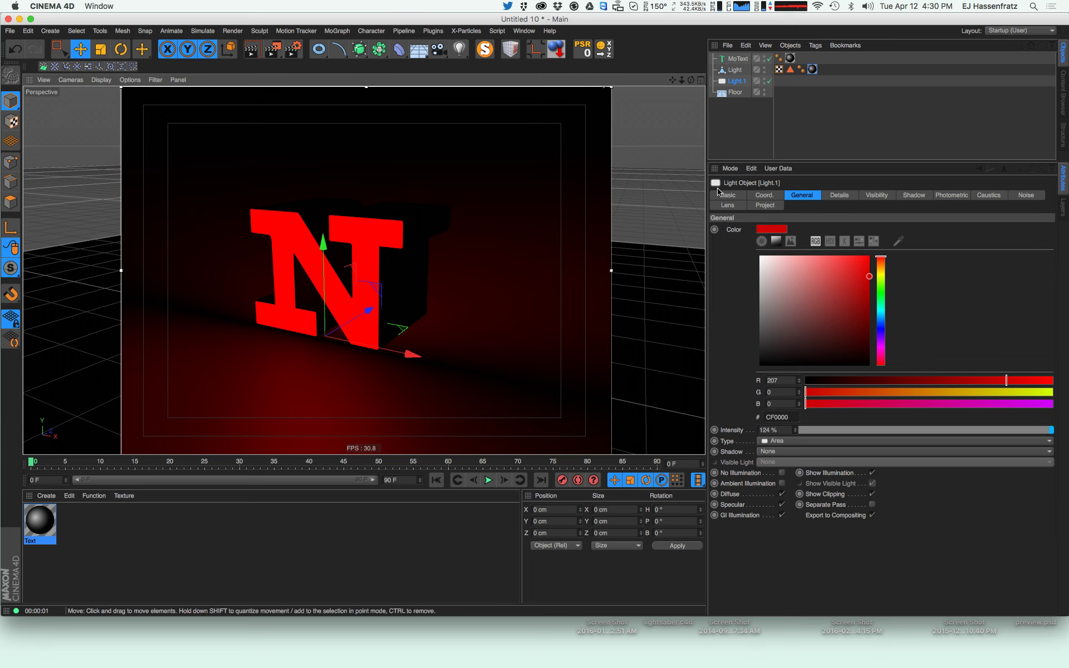
{"action": "left_click", "coordinate": [882, 352]}
{"action": "left_click_drag", "start_coordinate": [881, 352], "coordinate": [882, 354]}
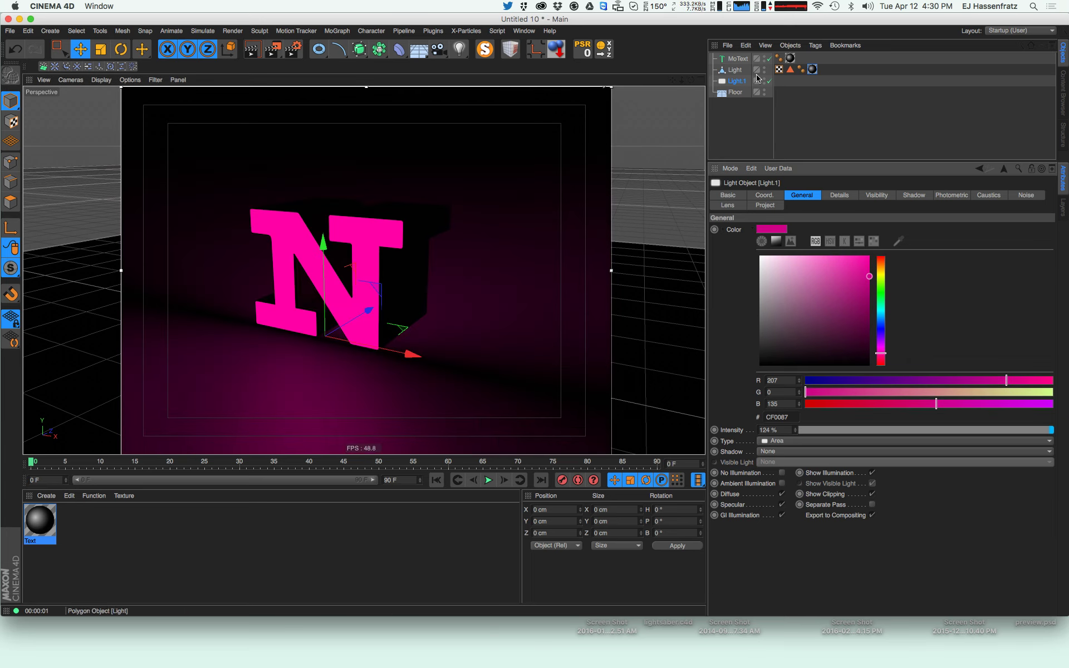
Assign the Text material to the floor and add a Beckmann reflectance layer with 35 % reflection strength and 0 % specular strength
{"action": "left_click_drag", "start_coordinate": [51, 529], "coordinate": [742, 92]}
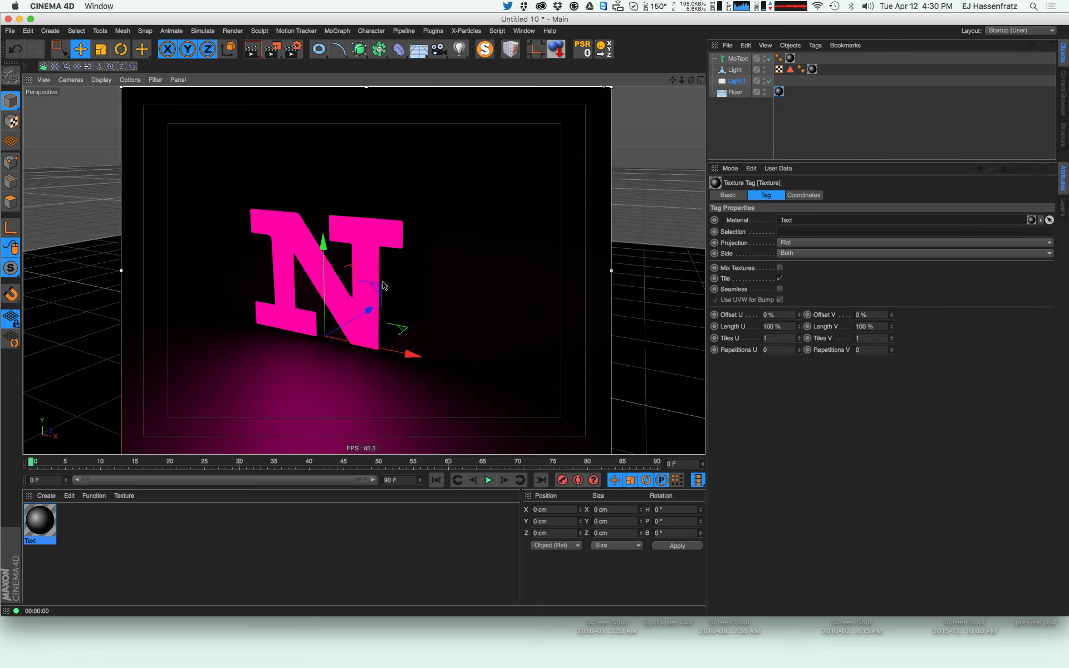
{"action": "double_click", "coordinate": [56, 520]}
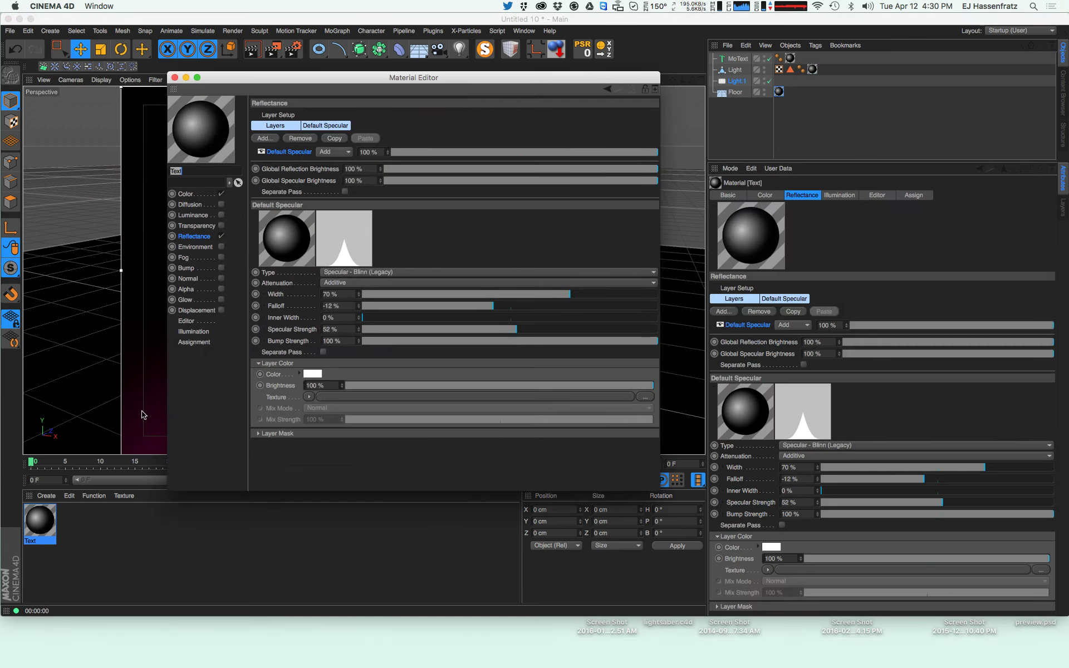
{"action": "left_click", "coordinate": [274, 139]}
{"action": "left_click", "coordinate": [314, 143]}
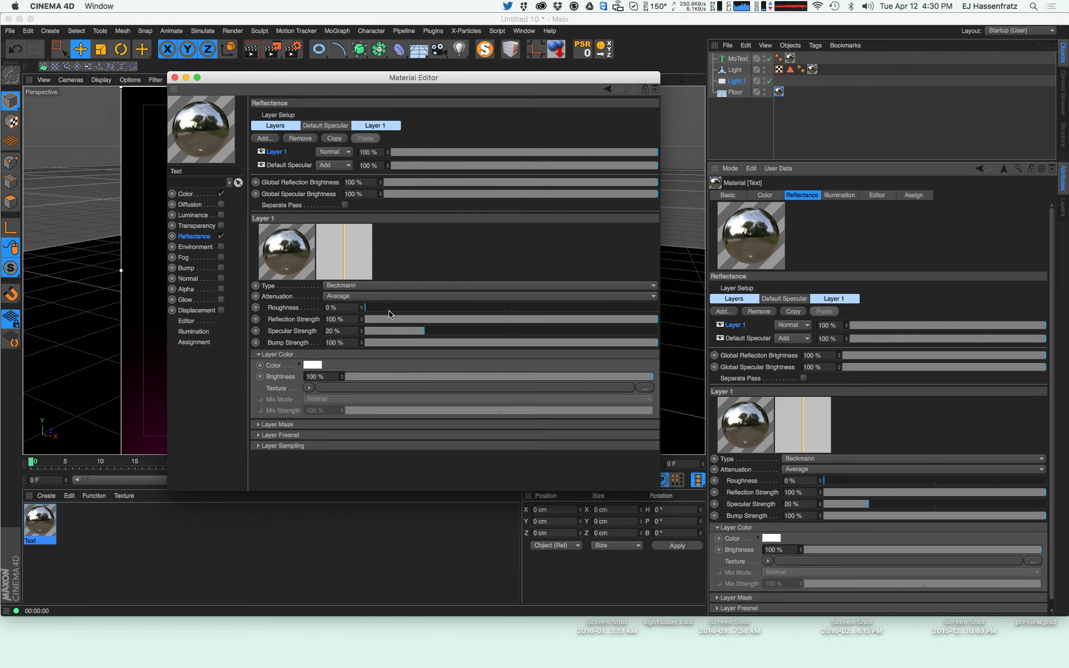
{"action": "left_click", "coordinate": [468, 319]}
{"action": "left_click_drag", "start_coordinate": [404, 329], "coordinate": [361, 331]}
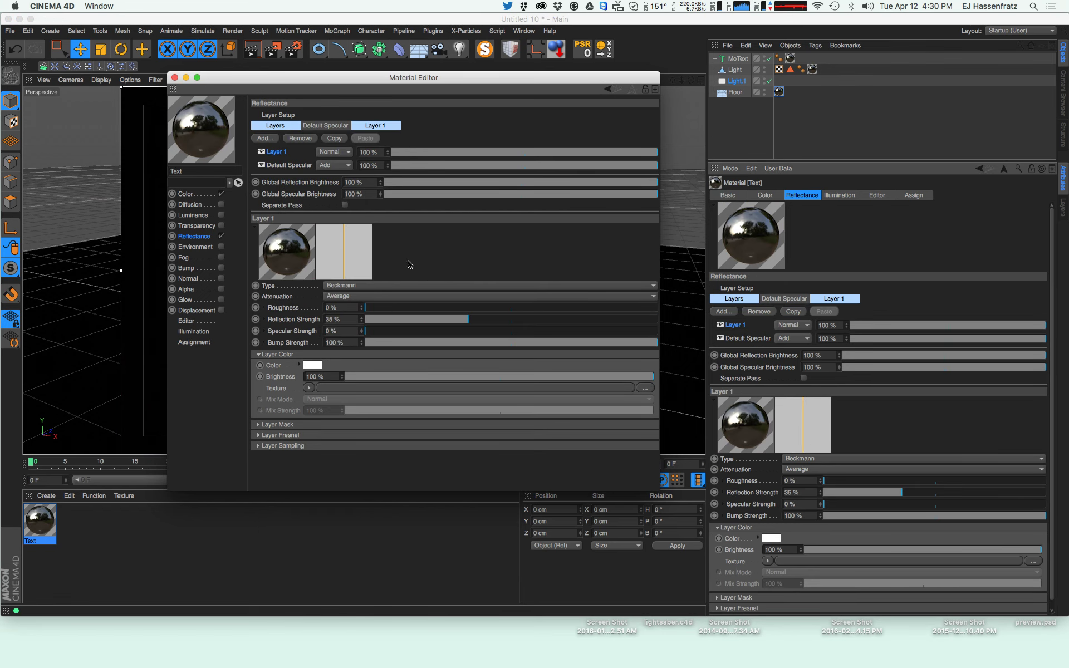
Set Layer 1's attenuation to Additive and its blend mode to Add, and set the Default Specular layer's blend mode to Normal
{"action": "left_click_drag", "start_coordinate": [352, 76], "coordinate": [708, 135]}
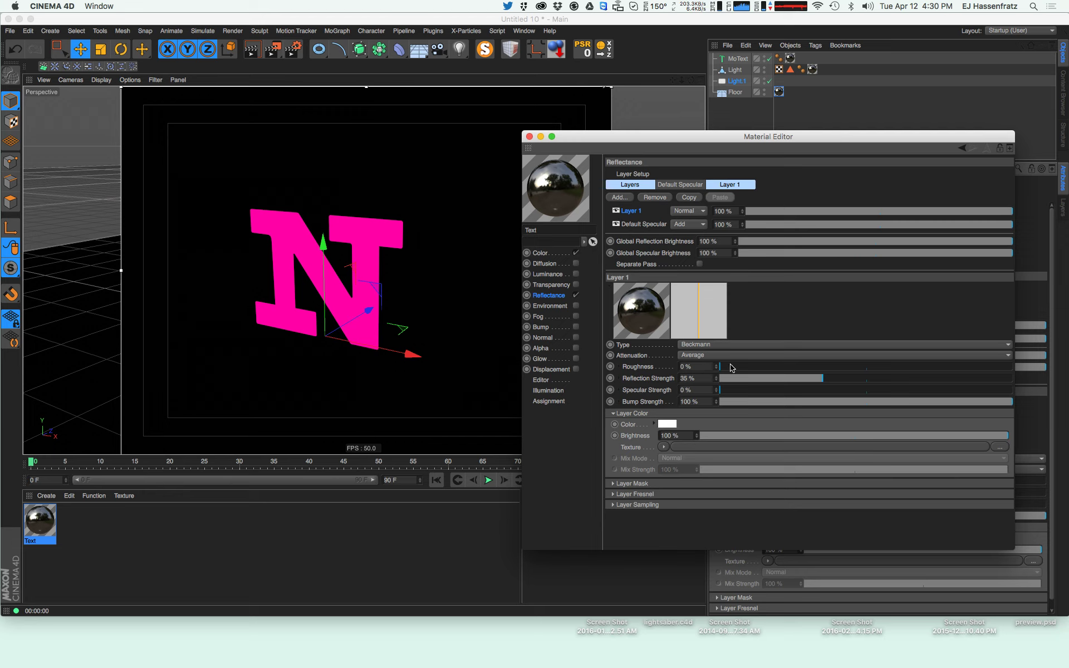
{"action": "left_click", "coordinate": [703, 356]}
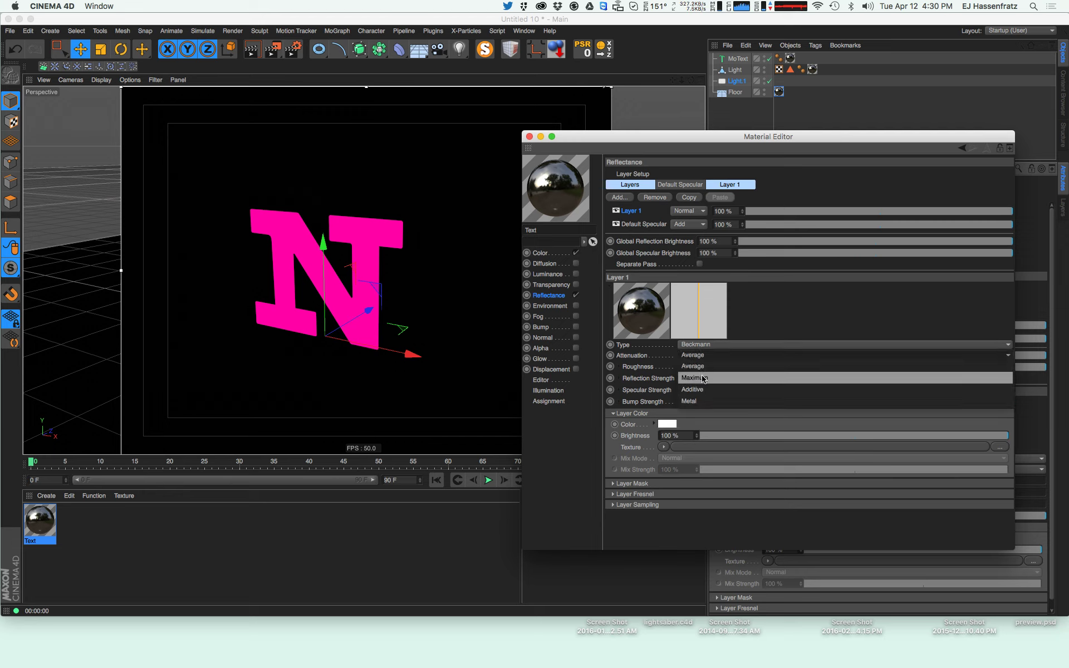
{"action": "left_click", "coordinate": [691, 389]}
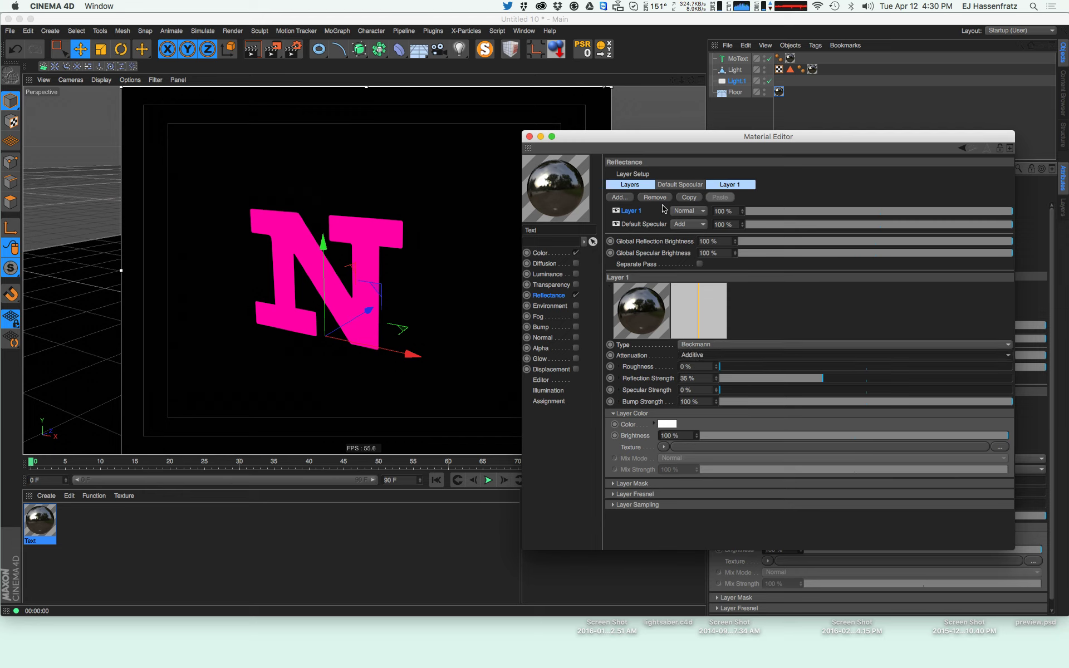
{"action": "left_click", "coordinate": [688, 210]}
{"action": "left_click", "coordinate": [681, 234]}
{"action": "left_click", "coordinate": [681, 224]}
{"action": "left_click", "coordinate": [684, 236]}
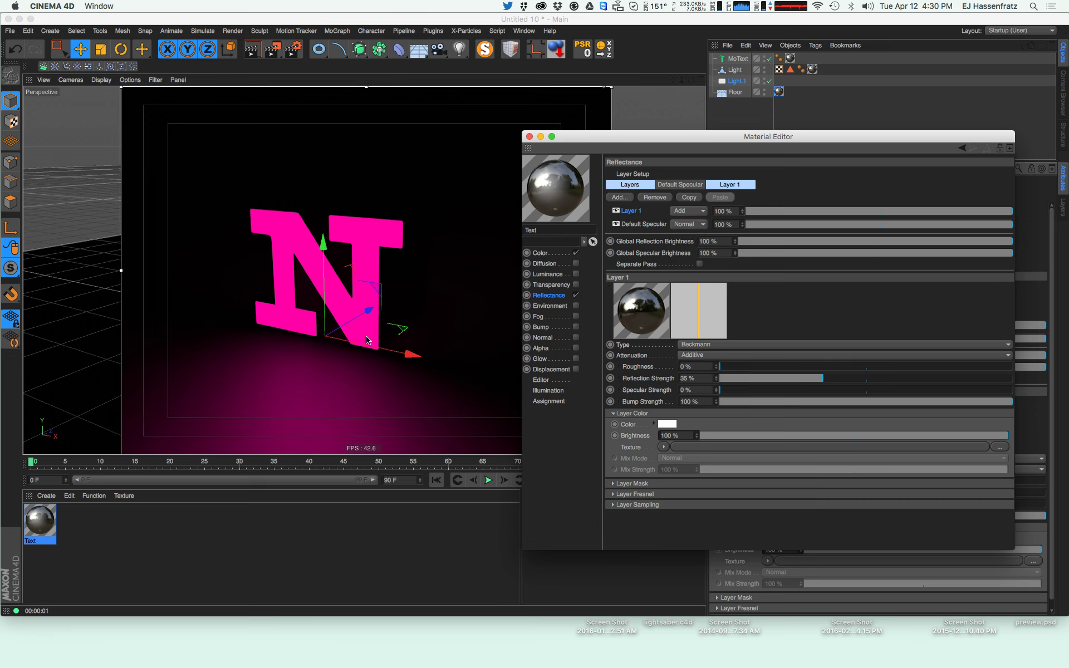
Set Layer 1's attenuation to Average with a reflection strength of 70 % and close the material's settings
{"action": "mouse_move", "coordinate": [343, 354]}
{"action": "left_mouse_down", "text": "alt"}
{"action": "mouse_move", "coordinate": [331, 382]}
{"action": "mouse_move", "coordinate": [339, 353]}
{"action": "left_mouse_up", "text": "alt"}
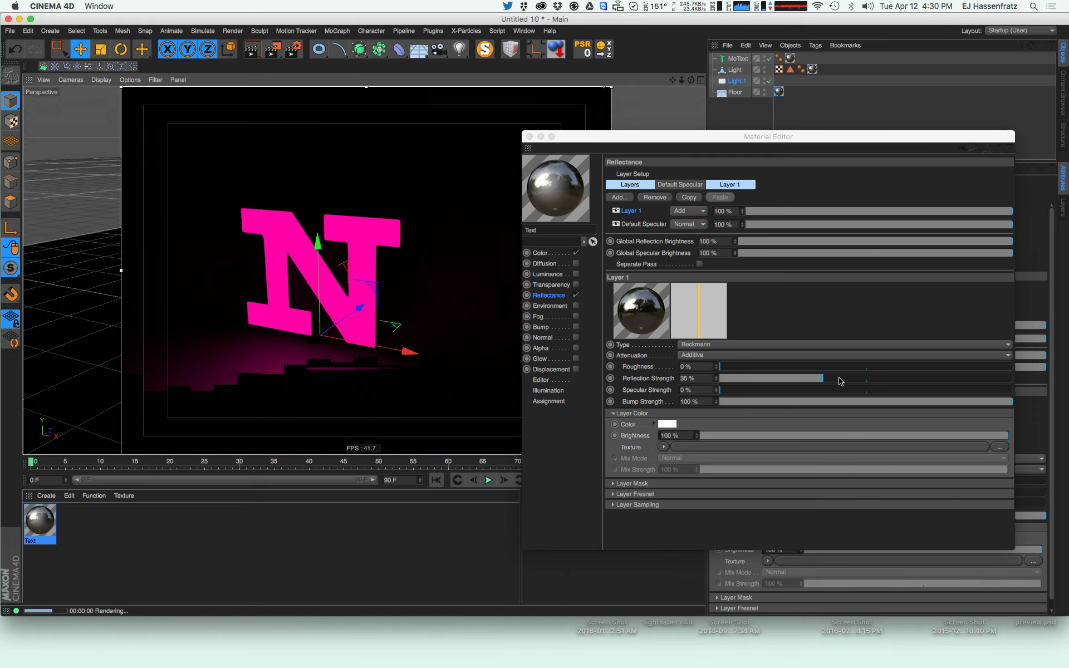
{"action": "left_click", "coordinate": [710, 355]}
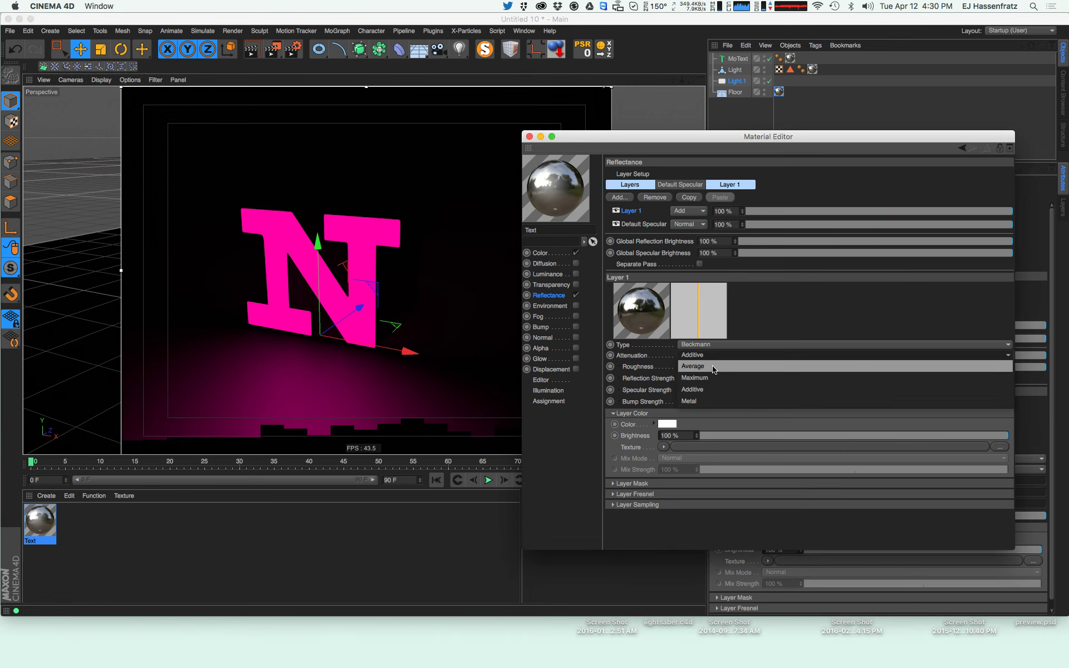
{"action": "left_click", "coordinate": [713, 366]}
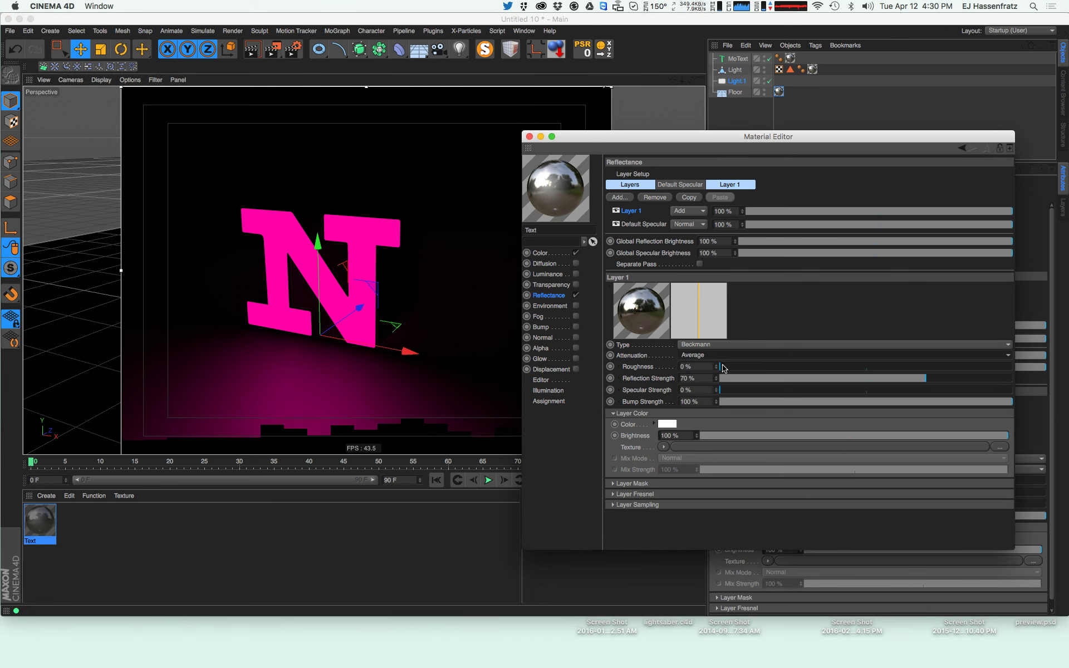
{"action": "left_click", "coordinate": [529, 137]}
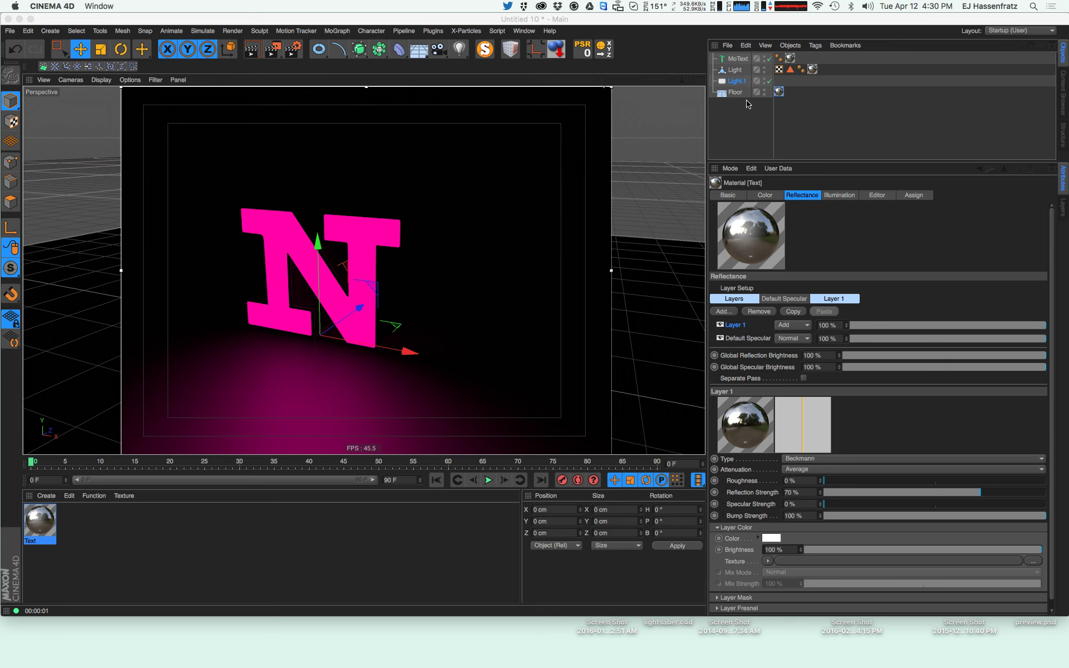
Enable Show in Reflection in the area light's details
{"action": "left_click", "coordinate": [735, 69]}
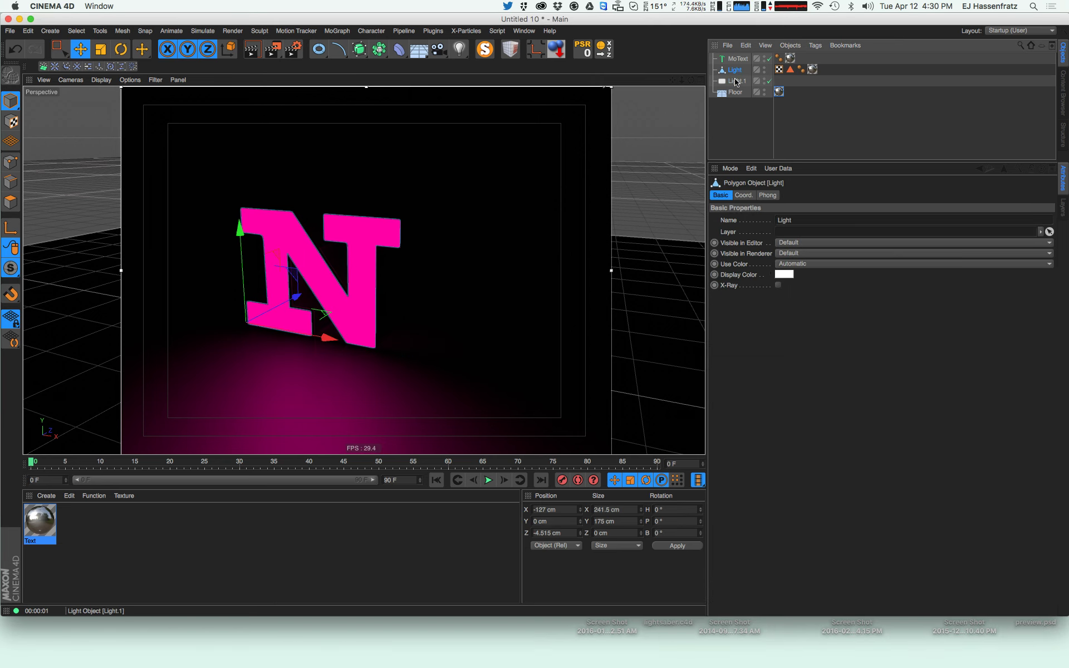
{"action": "left_click", "coordinate": [737, 81]}
{"action": "left_click", "coordinate": [840, 195]}
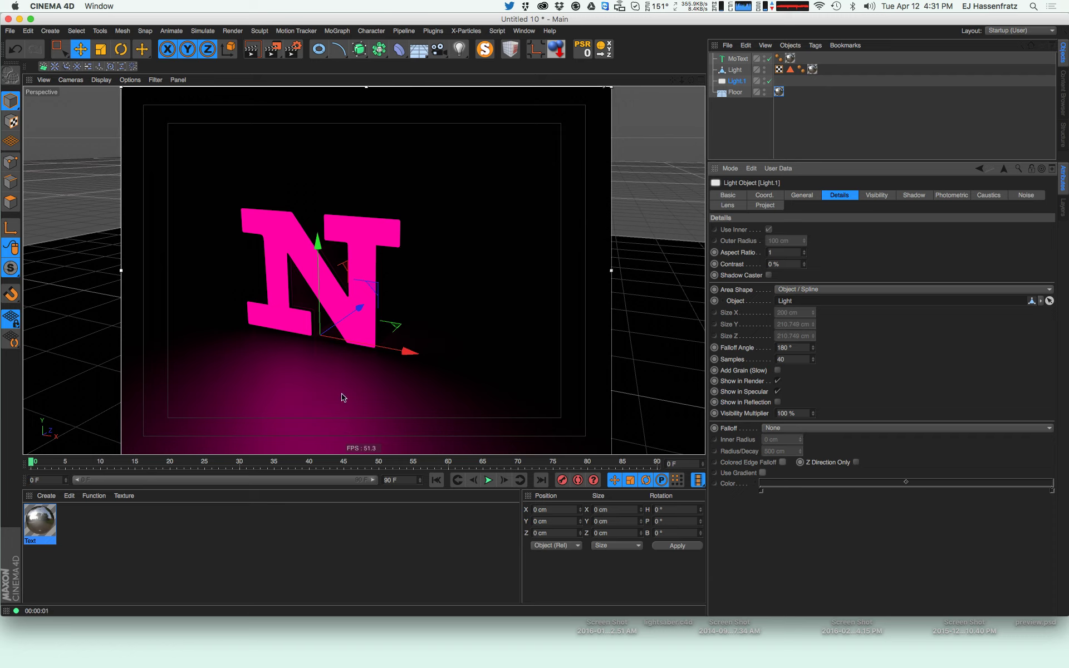
{"action": "left_click", "coordinate": [777, 402]}
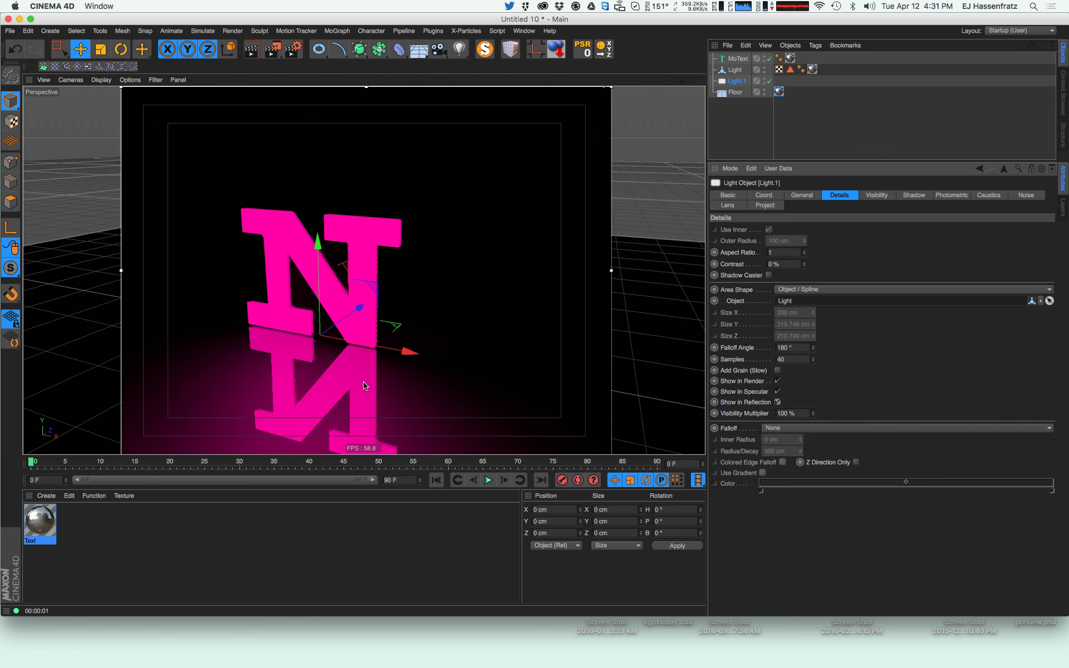
Try a roughness of 8 % on the Text material's reflection layer and reset it to 0 %
{"action": "middle_click_drag", "start_coordinate": [430, 316], "coordinate": [470, 297], "text": "alt"}
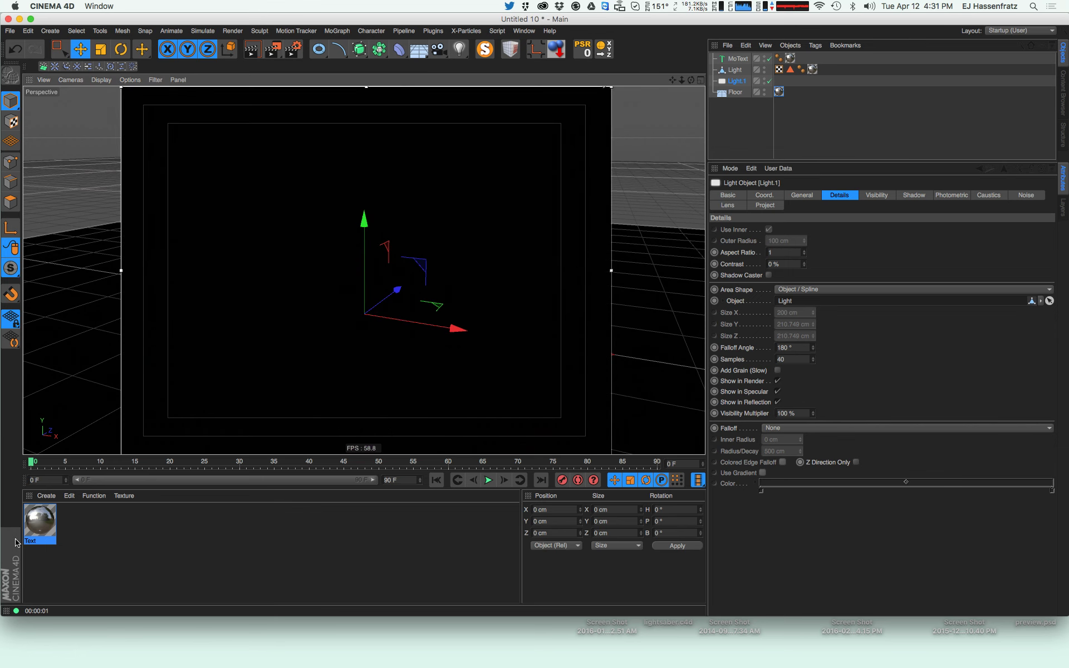
{"action": "double_click", "coordinate": [38, 522]}
{"action": "left_click_drag", "start_coordinate": [357, 78], "coordinate": [621, 123]}
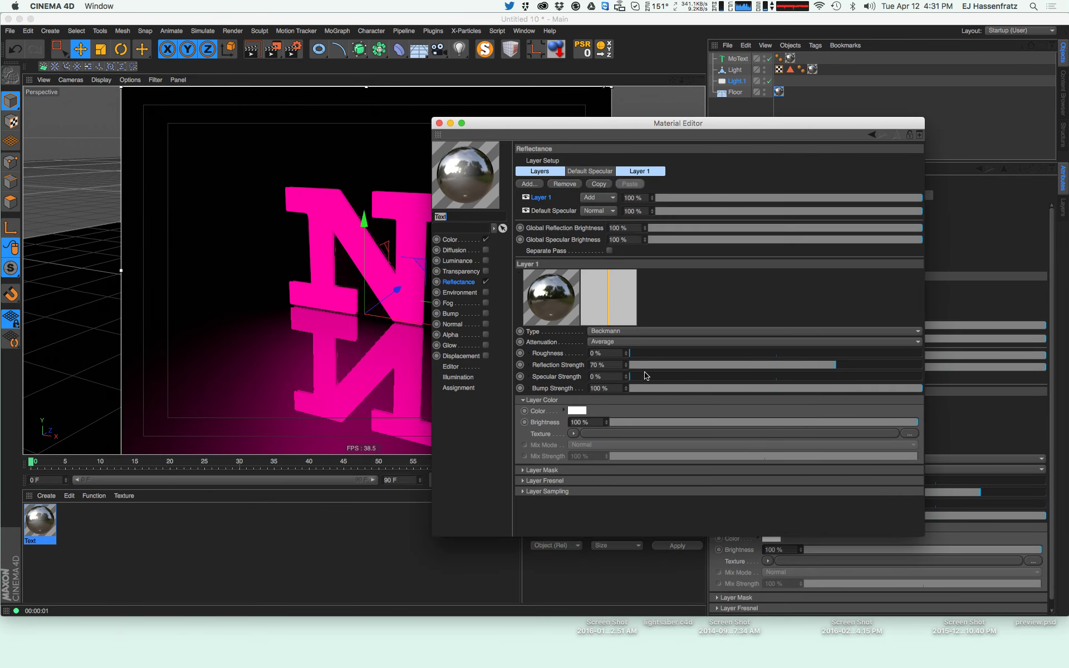
{"action": "left_click", "coordinate": [657, 354]}
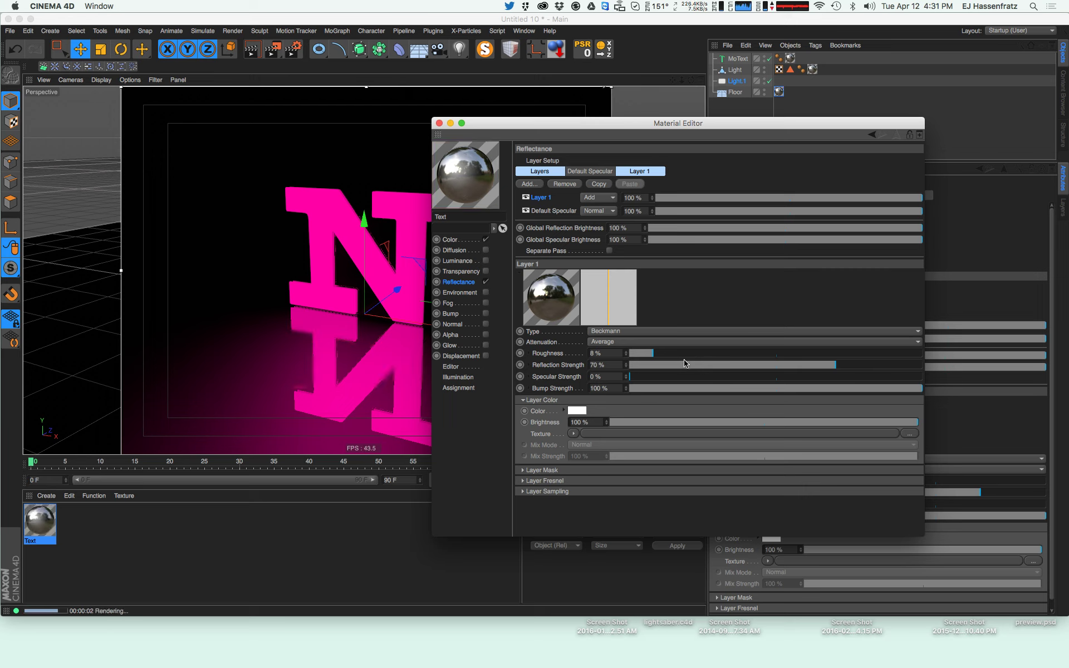
{"action": "left_click_drag", "start_coordinate": [646, 355], "coordinate": [596, 367]}
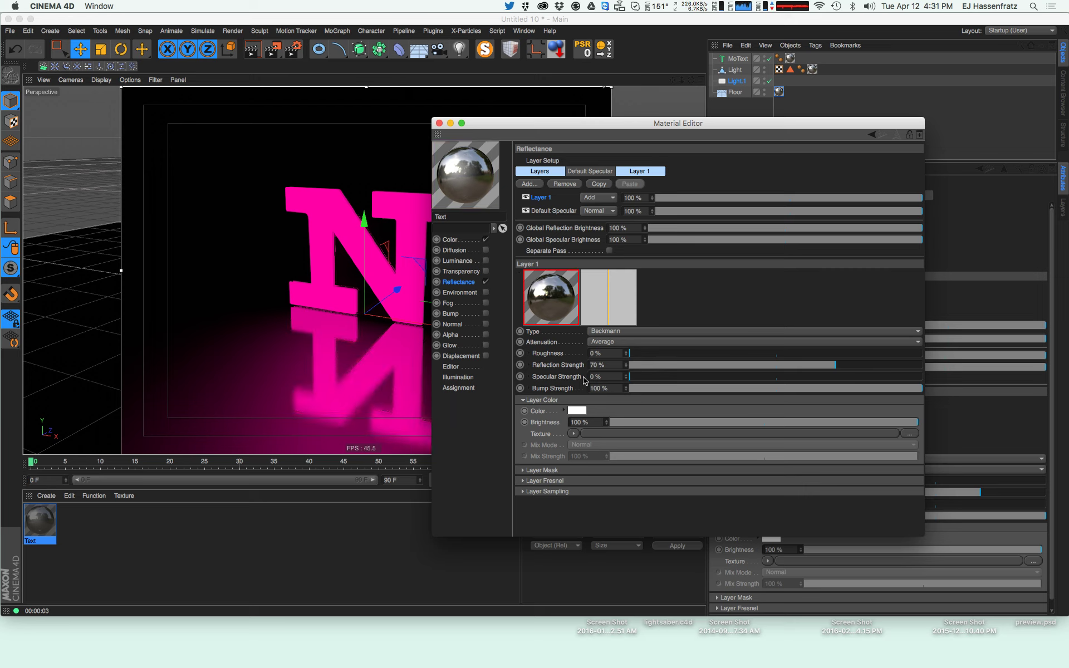
{"action": "left_click", "coordinate": [440, 123]}
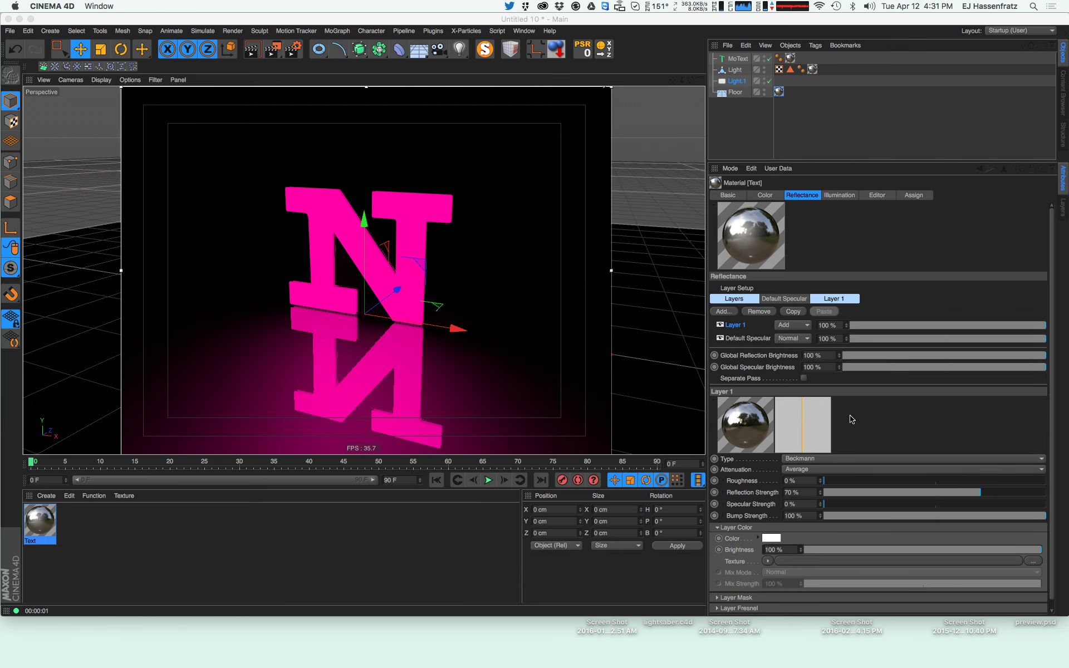
Disable Show in Render for the area light and give the object list more height
{"action": "left_click", "coordinate": [737, 81]}
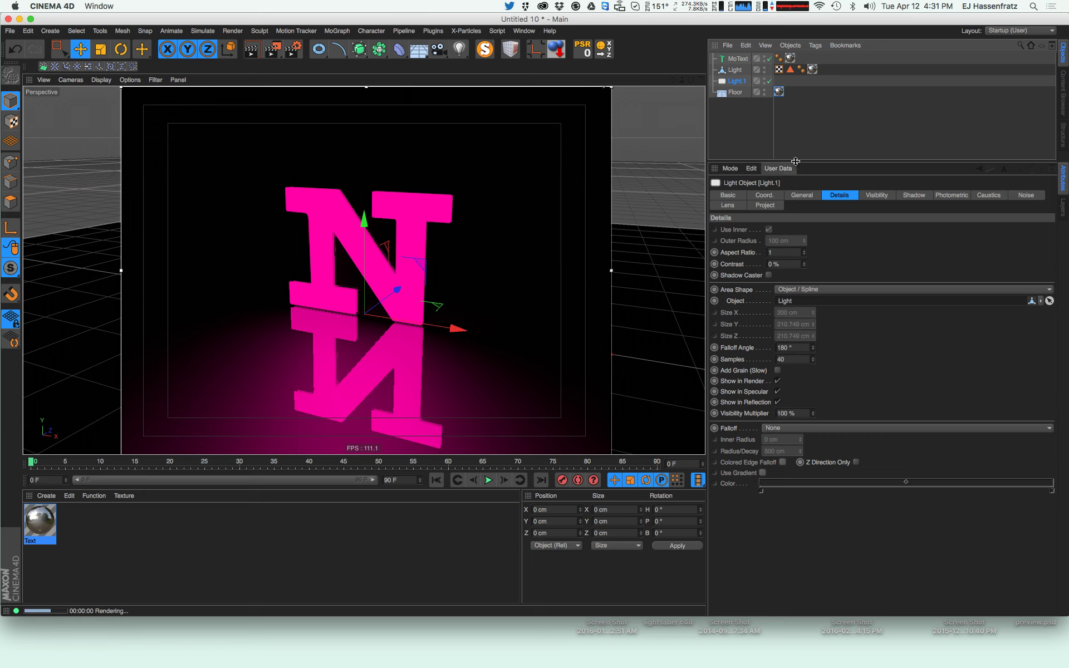
{"action": "left_click_drag", "start_coordinate": [799, 162], "coordinate": [800, 204]}
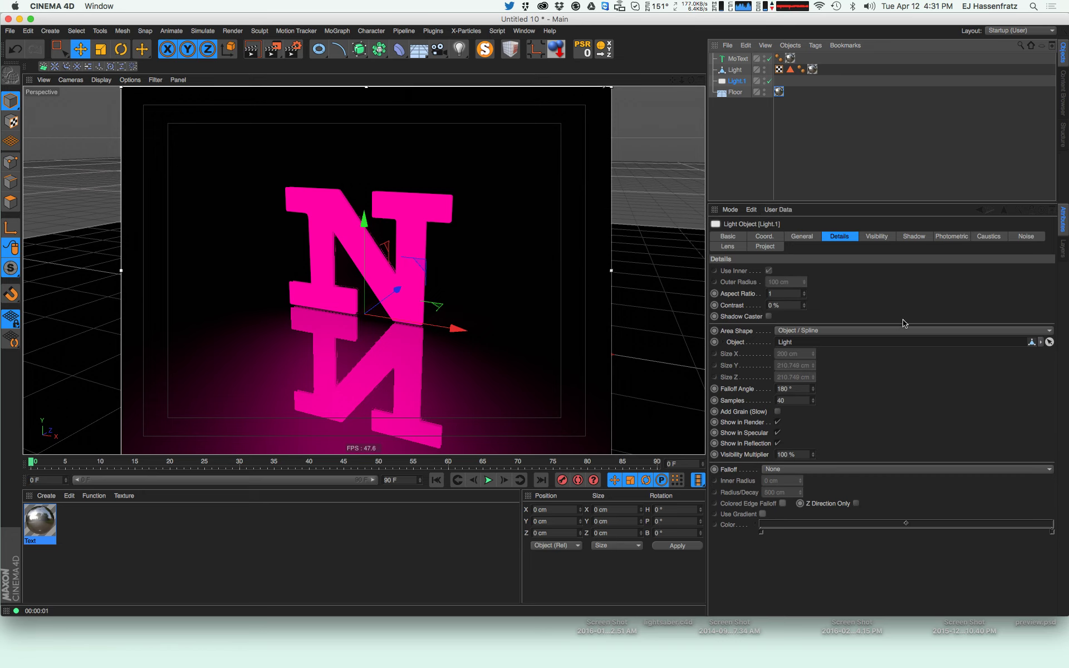
{"action": "left_click", "coordinate": [778, 423]}
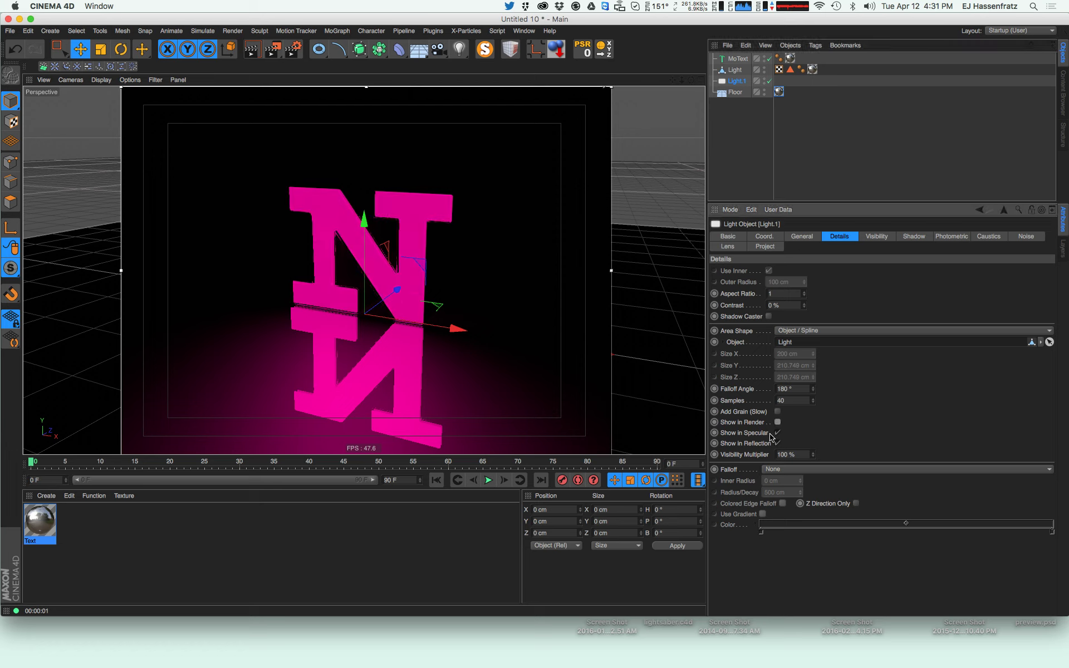
Move the Light polygon object to about X -326, Y 86, Z -81 cm and rotate it to about H 65°, P 23°, B -5°
{"action": "left_click", "coordinate": [736, 70]}
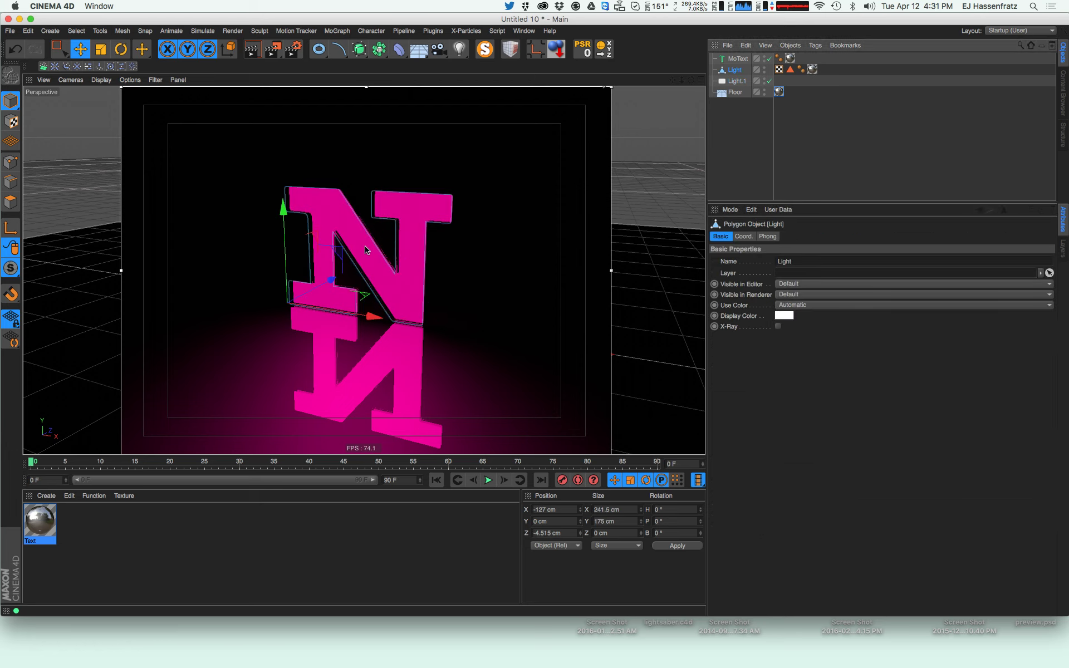
{"action": "left_click_drag", "start_coordinate": [333, 280], "coordinate": [297, 212]}
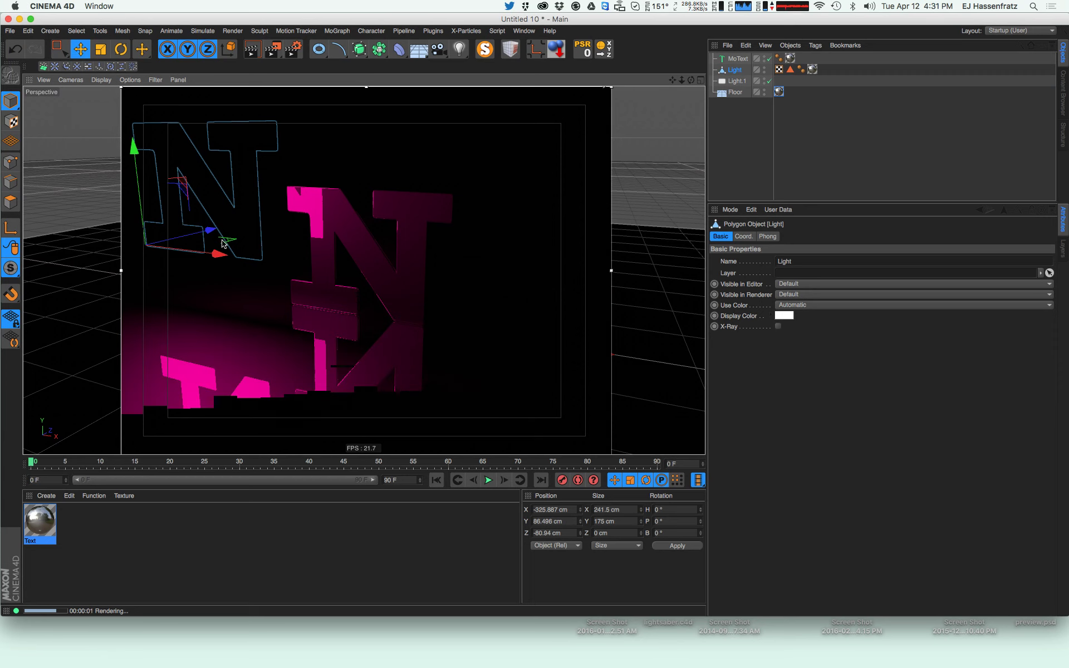
{"action": "key", "text": "r"}
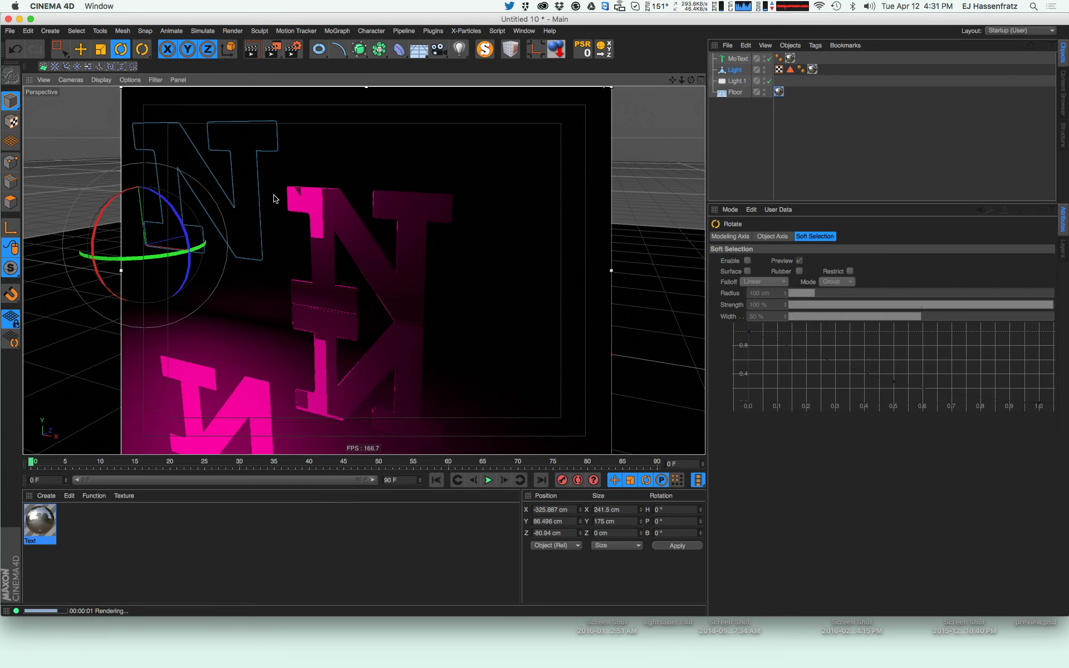
{"action": "left_click_drag", "start_coordinate": [274, 199], "coordinate": [196, 256]}
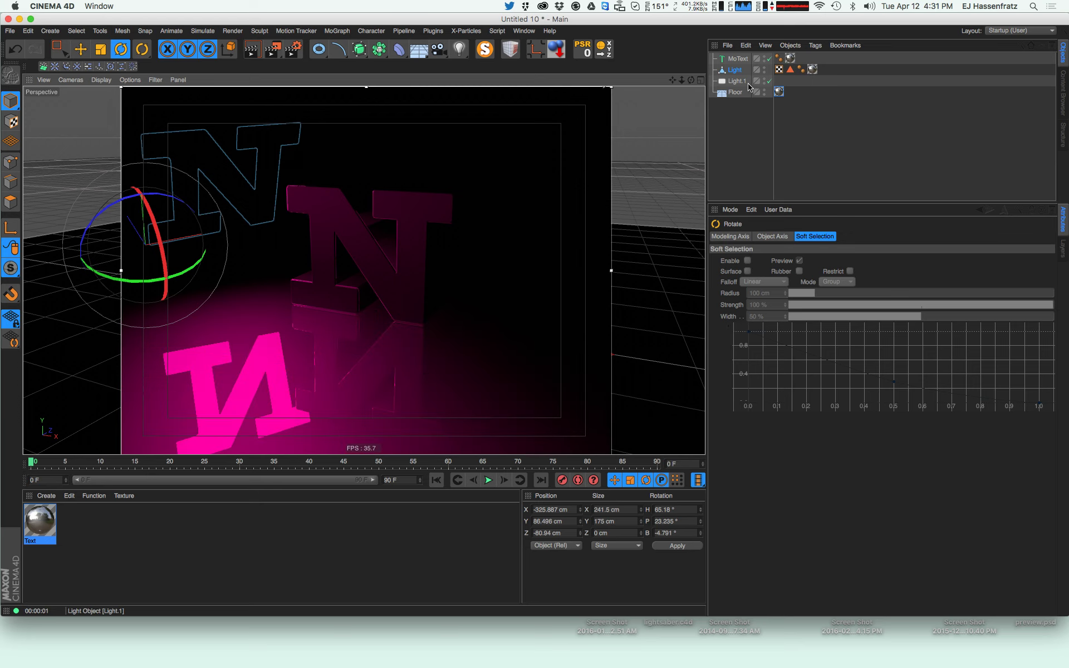
Delete the Light polygon object, add a torus primitive in its place and make the torus editable
{"action": "left_click", "coordinate": [731, 71]}
{"action": "key", "text": "Delete"}
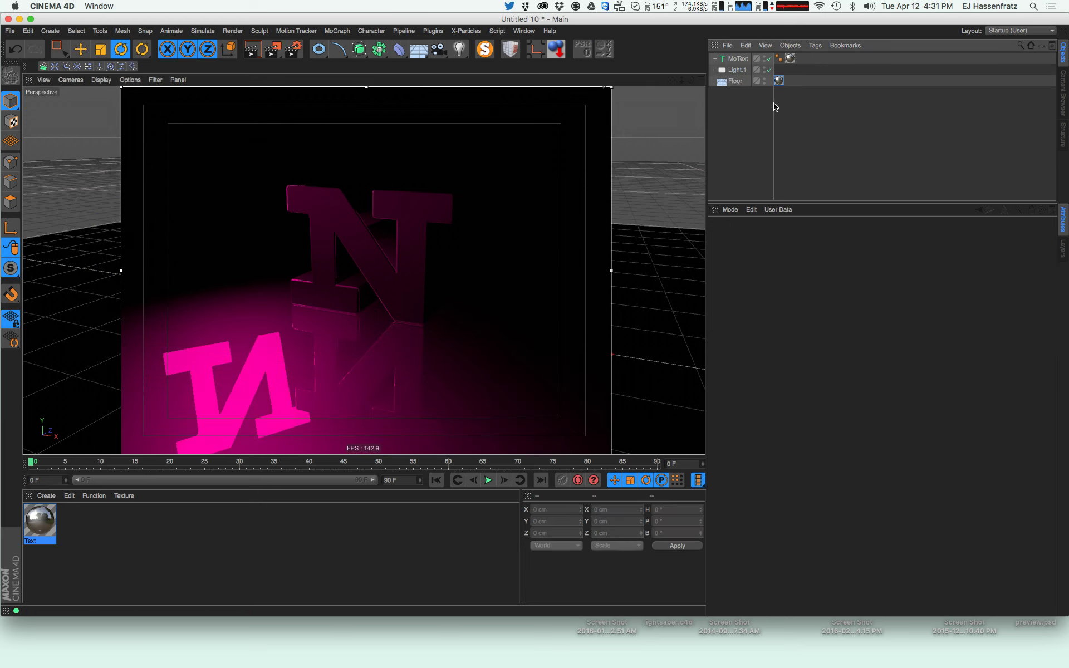
{"action": "left_click", "coordinate": [319, 49]}
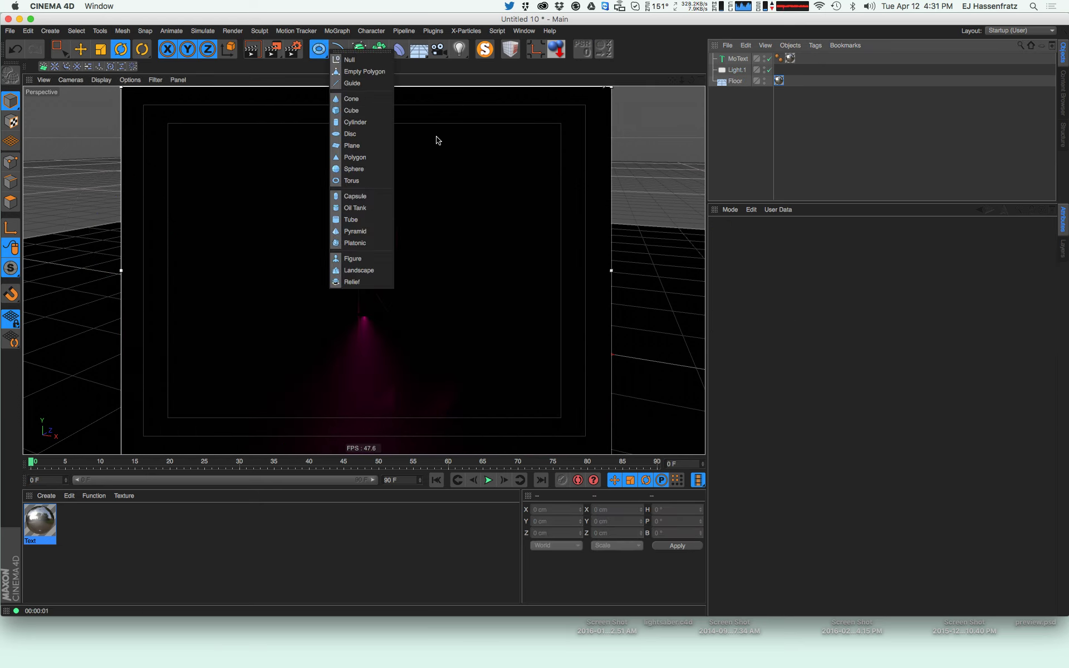
{"action": "left_click", "coordinate": [368, 181]}
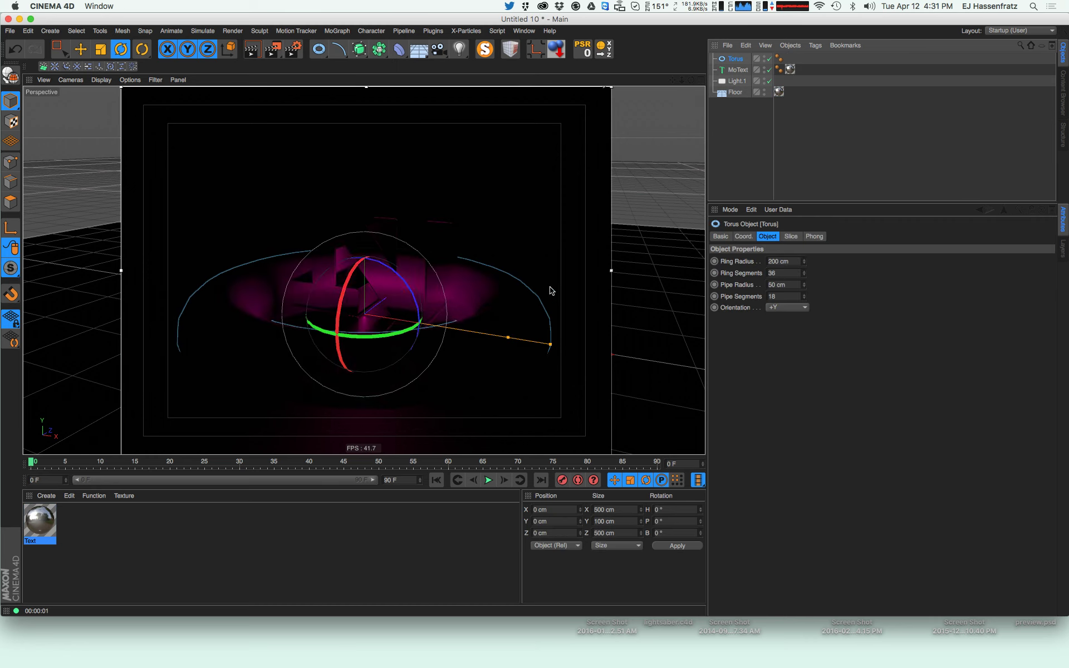
{"action": "key", "text": "e"}
{"action": "left_click", "coordinate": [733, 62]}
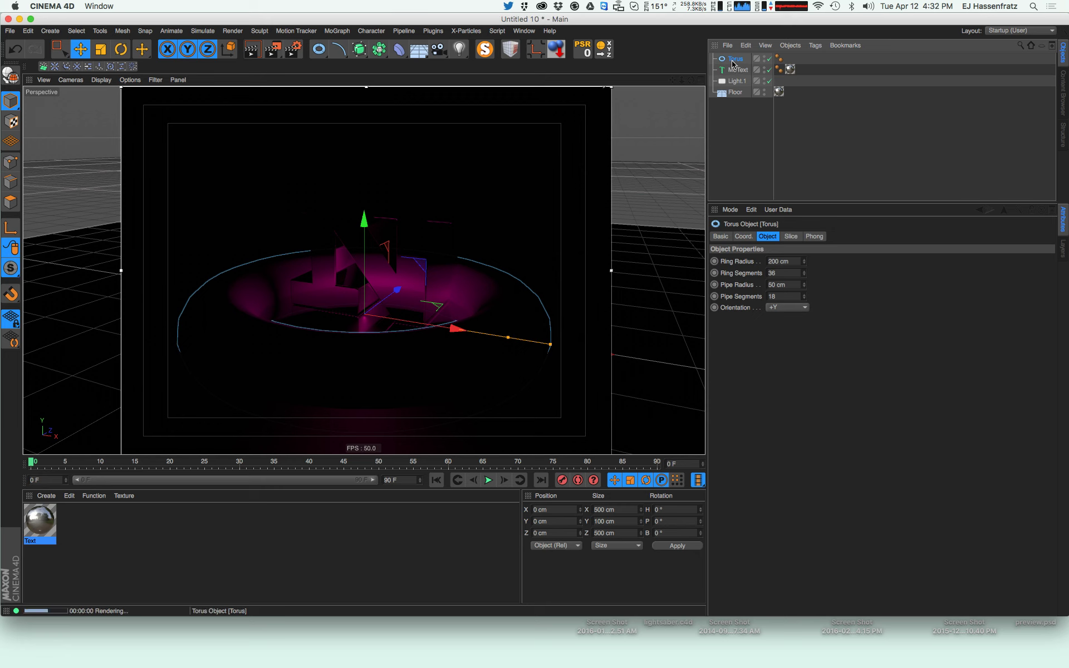
{"action": "key", "text": "c"}
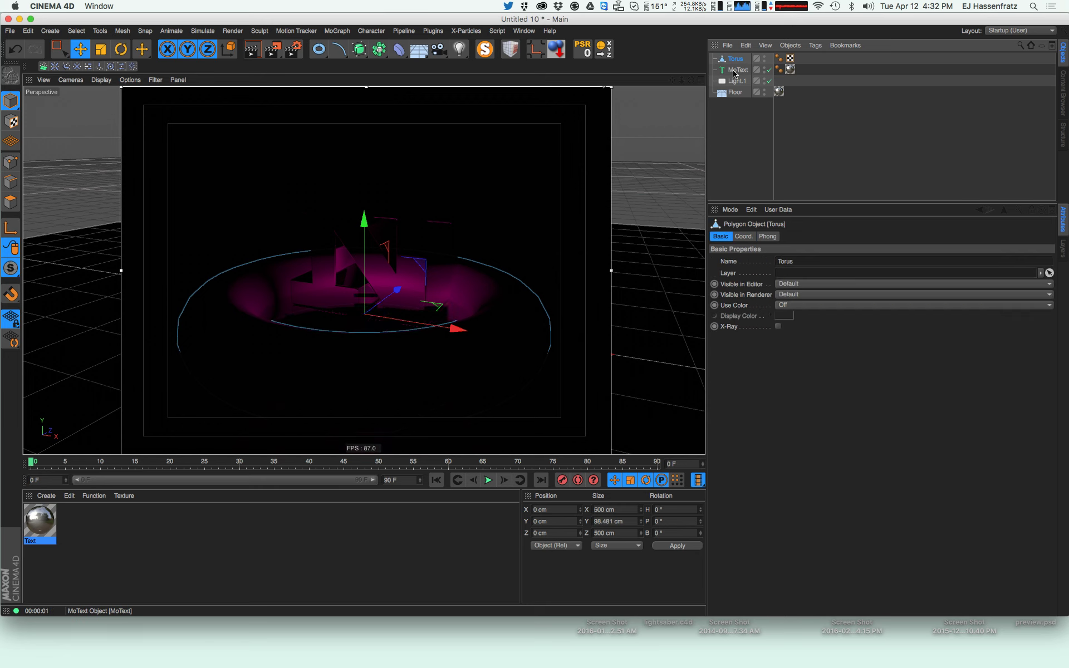
Set the torus as the Object for the area light's Object / Spline shape and undo a trial move of the light
{"action": "left_click", "coordinate": [737, 81]}
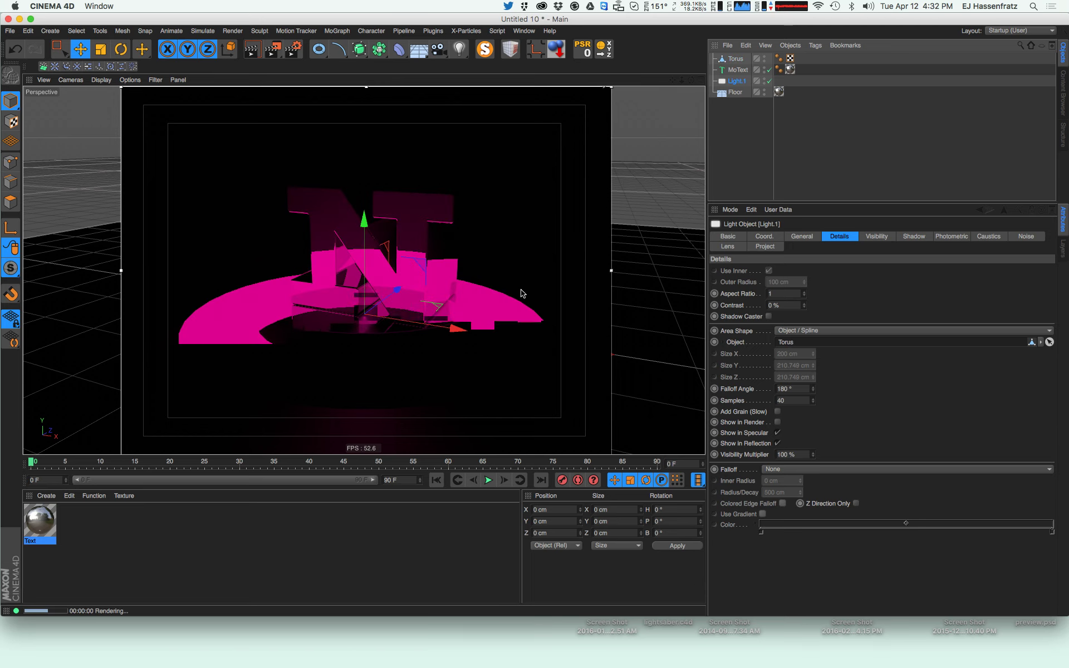
{"action": "left_click_drag", "start_coordinate": [366, 250], "coordinate": [389, 197]}
{"action": "key", "text": "super+z"}
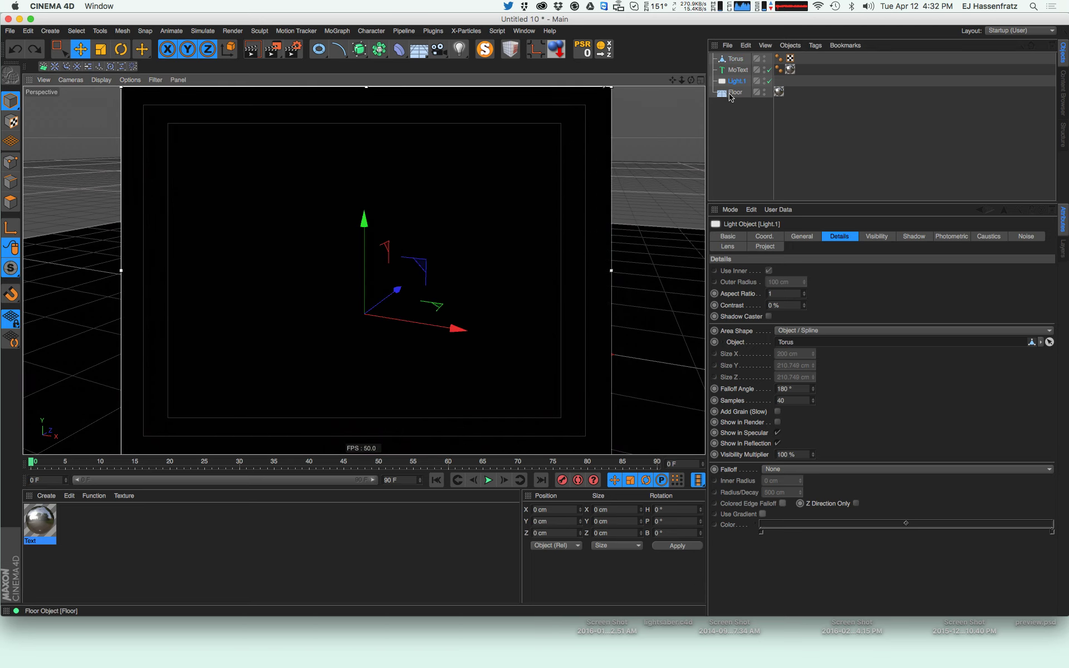
Scale the torus to about 673.5 cm across, raise it above the letter N and rotate it to about H -18°, P 41°, B 29°
{"action": "left_click", "coordinate": [735, 59]}
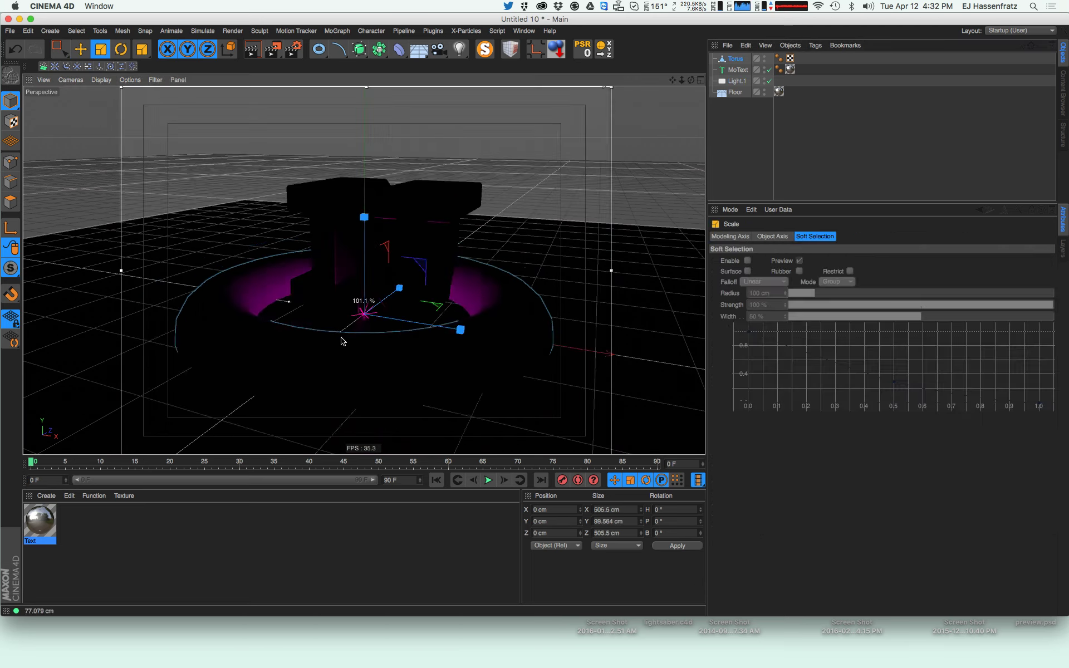
{"action": "left_click_drag", "start_coordinate": [380, 259], "coordinate": [387, 211]}
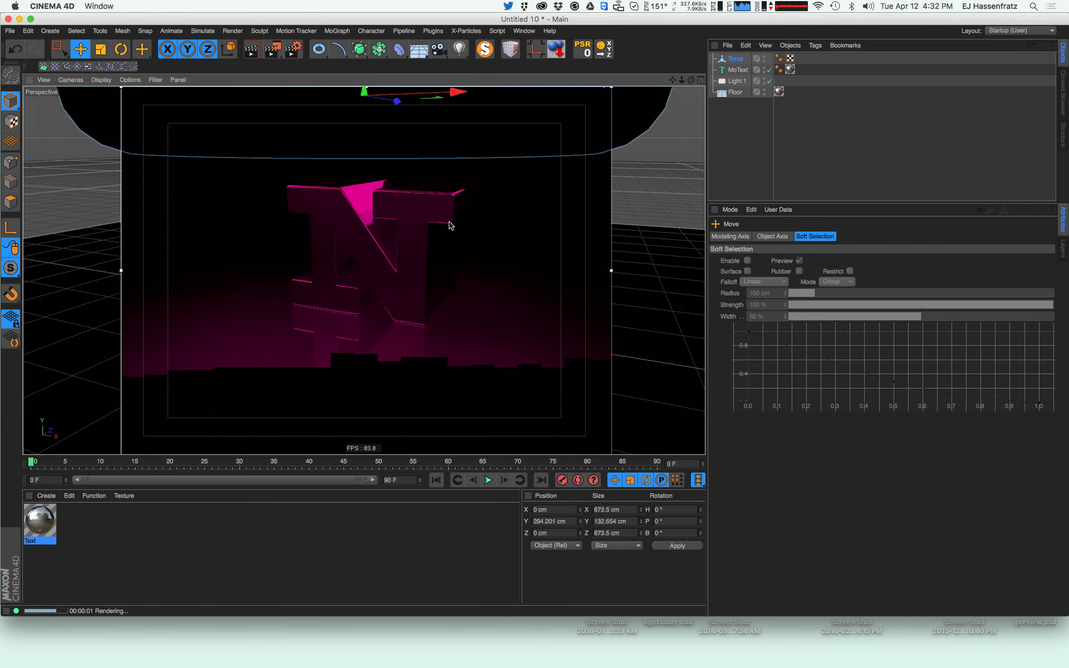
{"action": "key", "text": "r"}
{"action": "left_click_drag", "start_coordinate": [370, 167], "coordinate": [56, 95]}
{"action": "key", "text": "e"}
{"action": "left_click_drag", "start_coordinate": [279, 289], "coordinate": [368, 303], "text": "alt"}
{"action": "key", "text": "super+r"}
{"action": "right_click_drag", "start_coordinate": [368, 304], "coordinate": [414, 317], "text": "alt"}
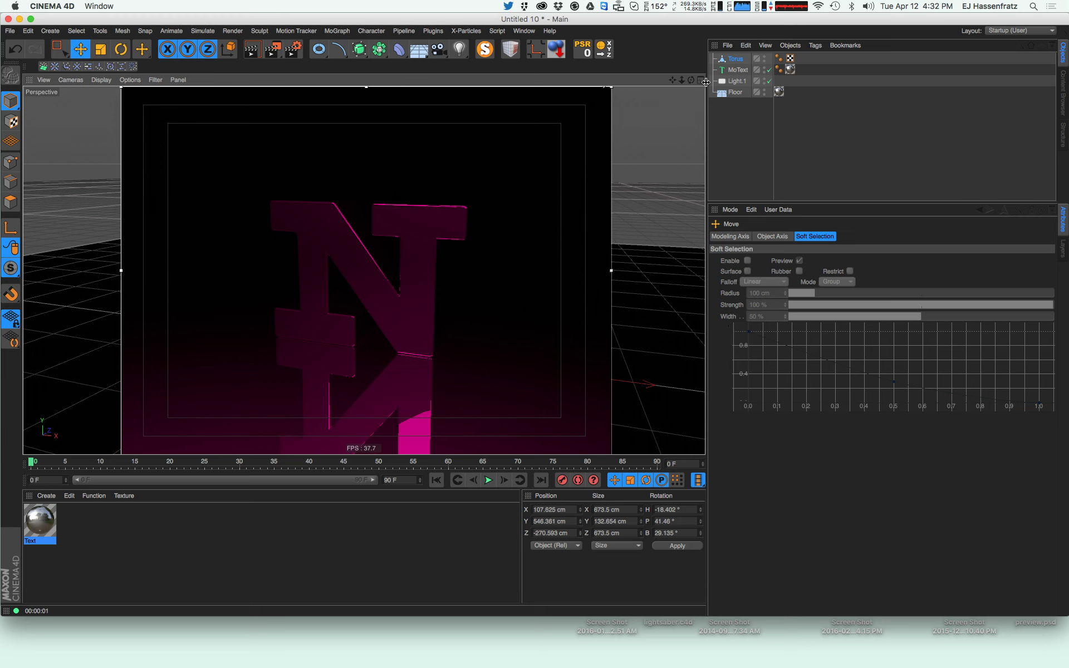
Show all four views, move the torus to about X 11, Y 188, Z 13 cm and scale it down to about 425 cm across
{"action": "left_click", "coordinate": [701, 81]}
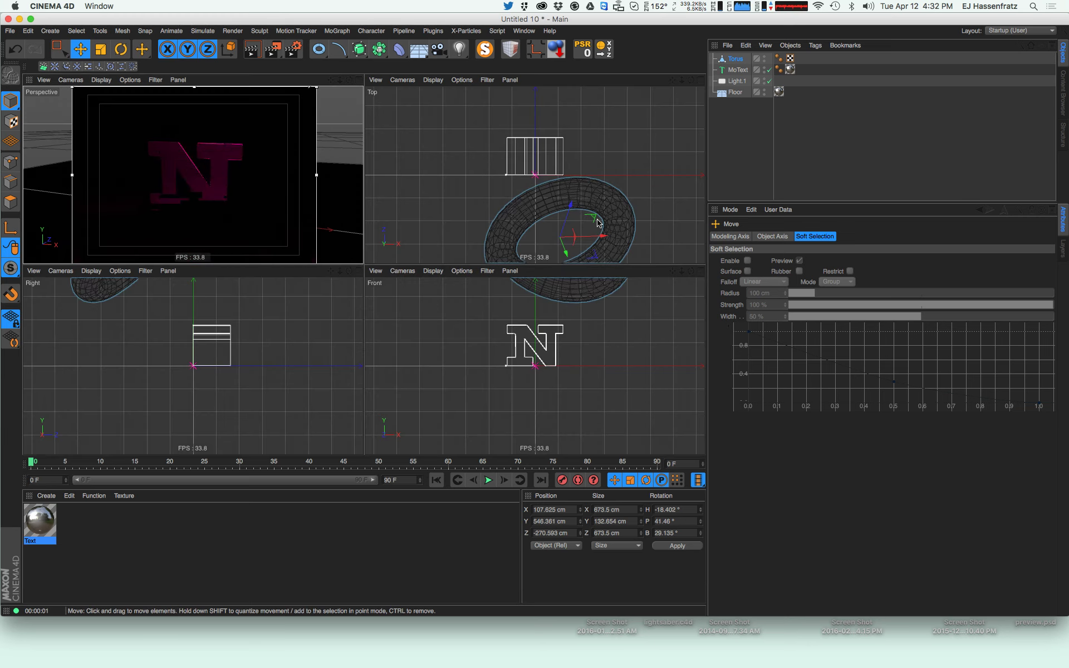
{"action": "left_click_drag", "start_coordinate": [586, 176], "coordinate": [579, 142]}
{"action": "left_click_drag", "start_coordinate": [281, 182], "coordinate": [273, 305]}
{"action": "key", "text": "t"}
{"action": "left_click_drag", "start_coordinate": [241, 156], "coordinate": [139, 188]}
{"action": "key", "text": "super+z"}
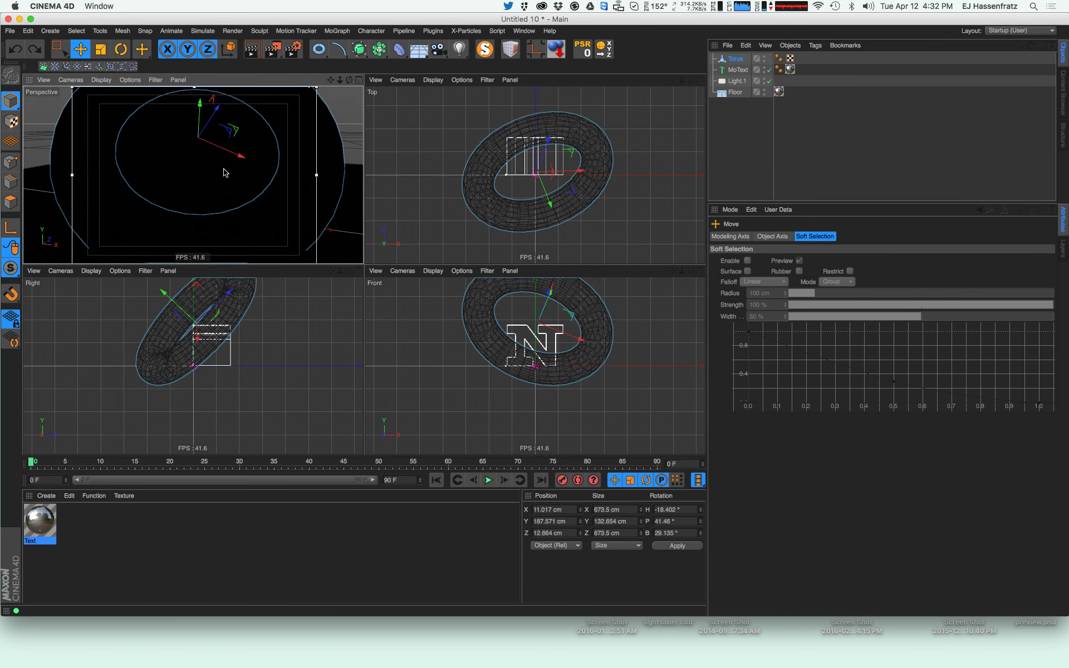
{"action": "key", "text": "t"}
{"action": "left_click_drag", "start_coordinate": [234, 171], "coordinate": [184, 174]}
{"action": "key", "text": "e"}
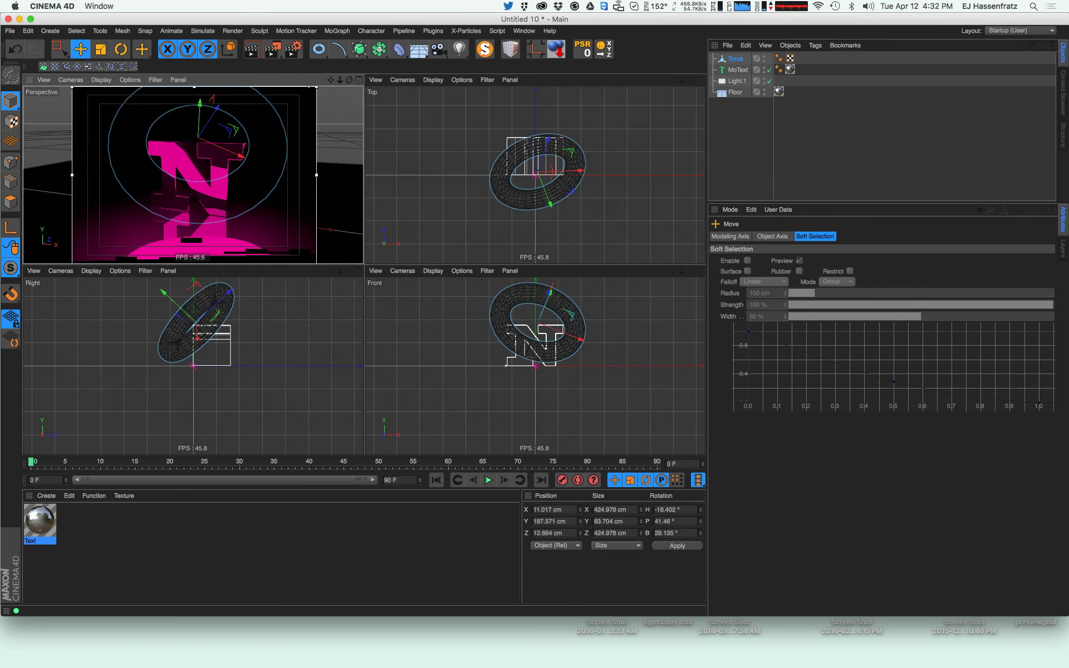
Examine the finished Object As Light render in an enlarged Picture Viewer and move the viewer out of the way
{"action": "left_click_drag", "start_coordinate": [1, 211], "coordinate": [468, 102]}
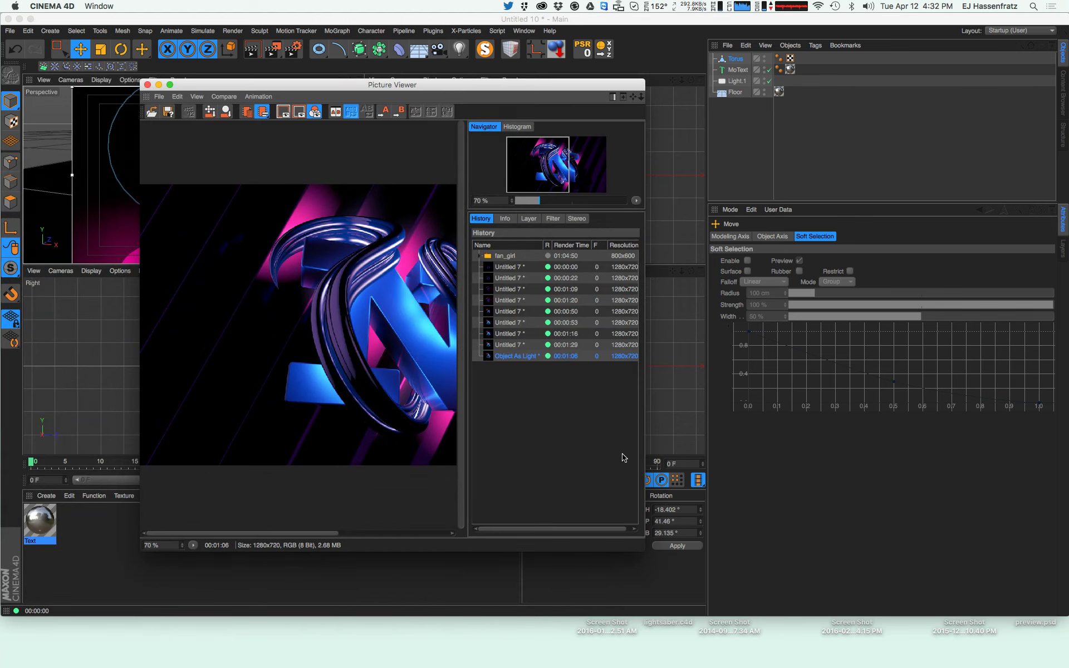
{"action": "left_click_drag", "start_coordinate": [640, 553], "coordinate": [826, 537]}
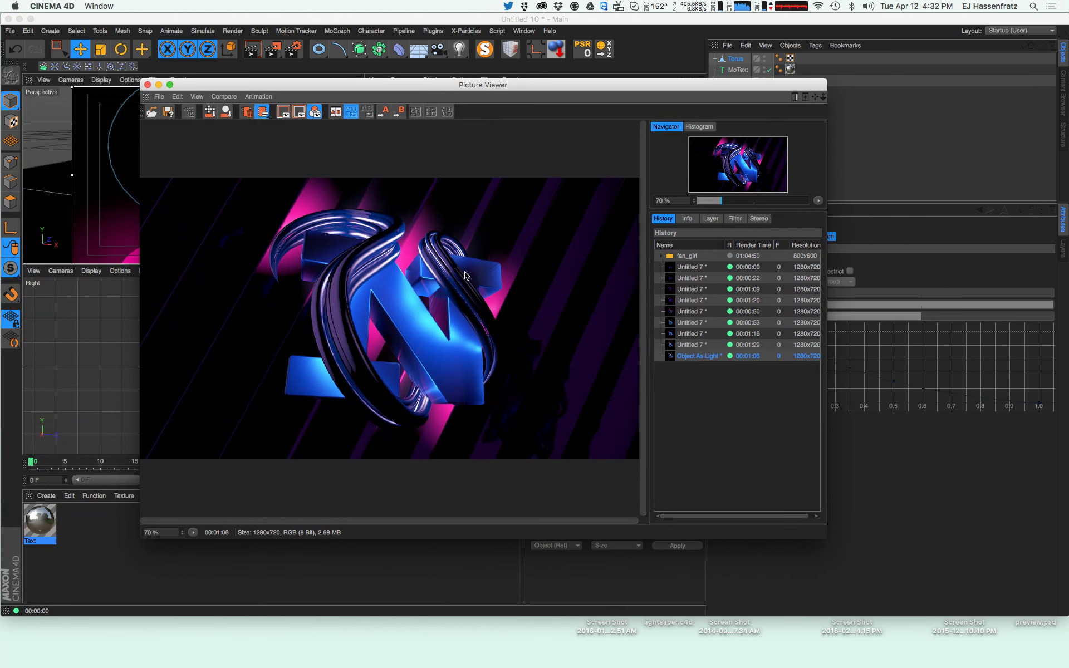
{"action": "left_click_drag", "start_coordinate": [559, 86], "coordinate": [0, 73]}
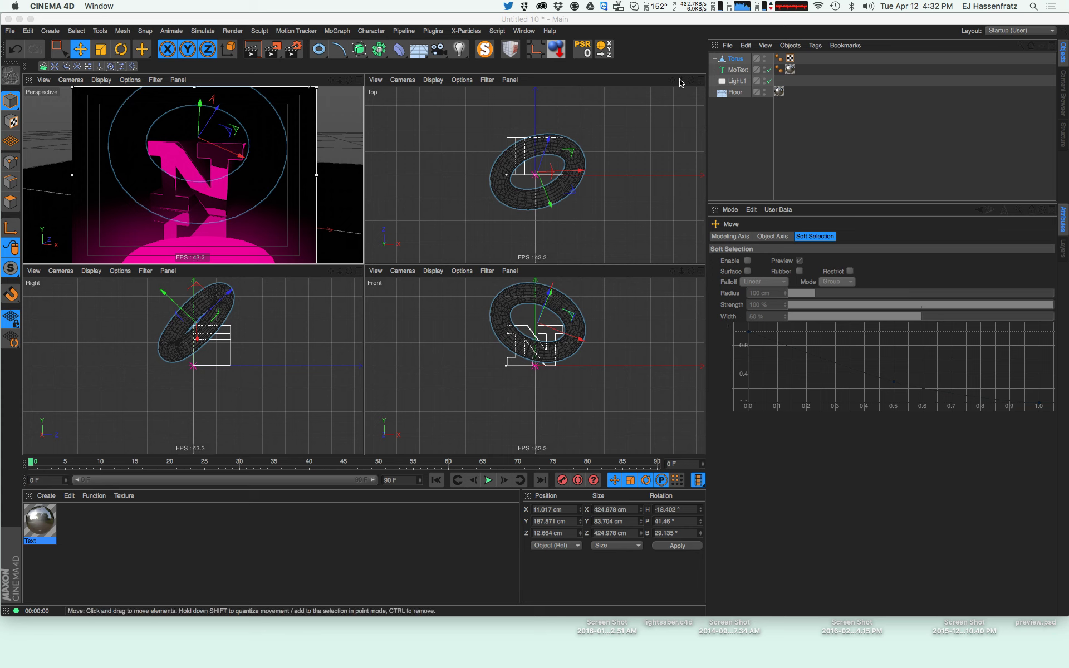
{"action": "left_click", "coordinate": [268, 218]}
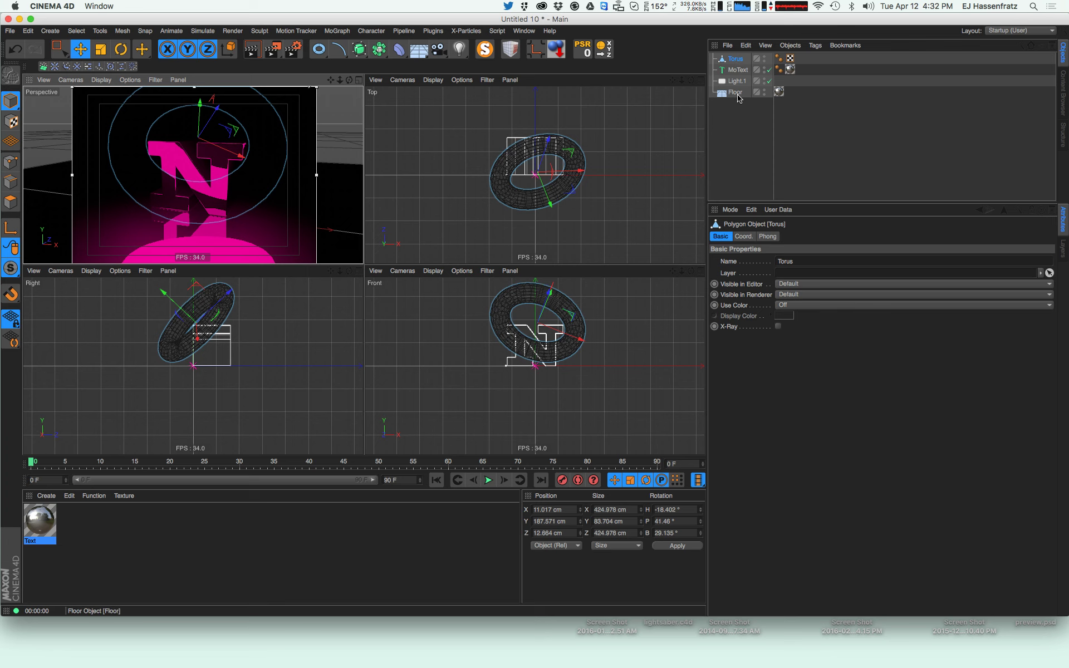
Delete the torus from the scene
{"action": "left_click", "coordinate": [737, 81]}
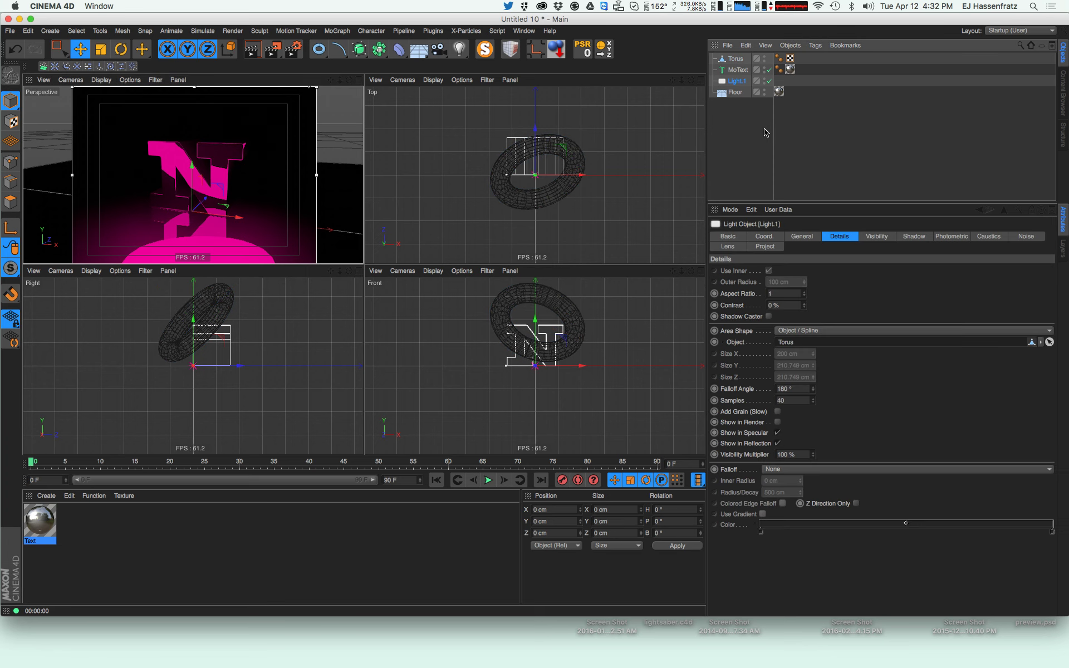
{"action": "left_click", "coordinate": [735, 59]}
{"action": "key", "text": "Delete"}
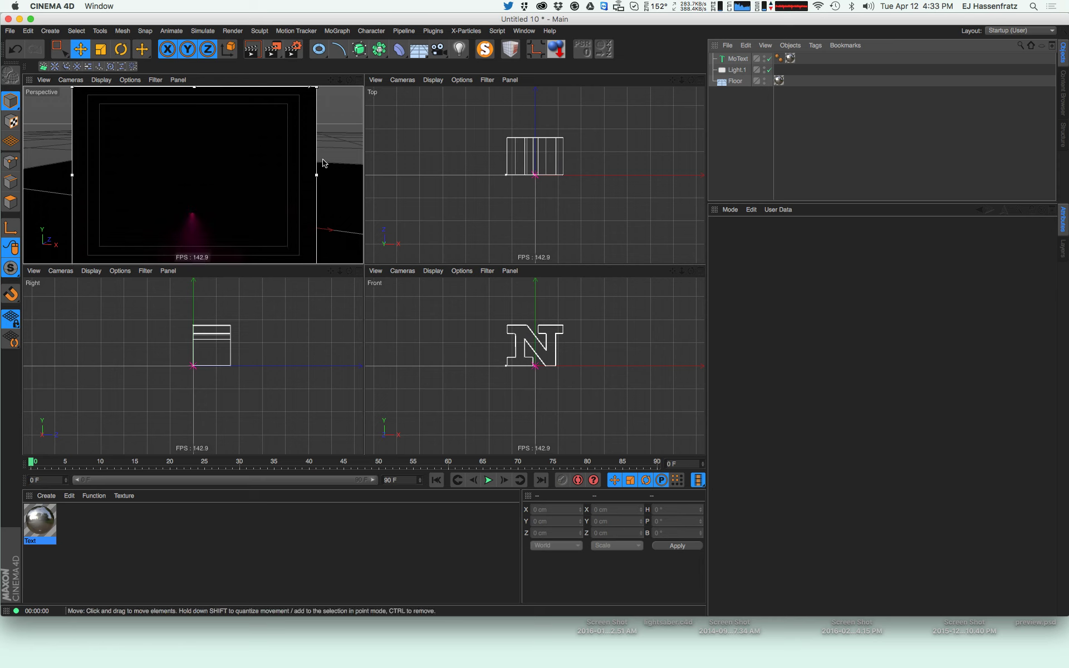
Delete the floor and switch the perspective view to Quick Shading (Lines)
{"action": "left_click", "coordinate": [102, 79]}
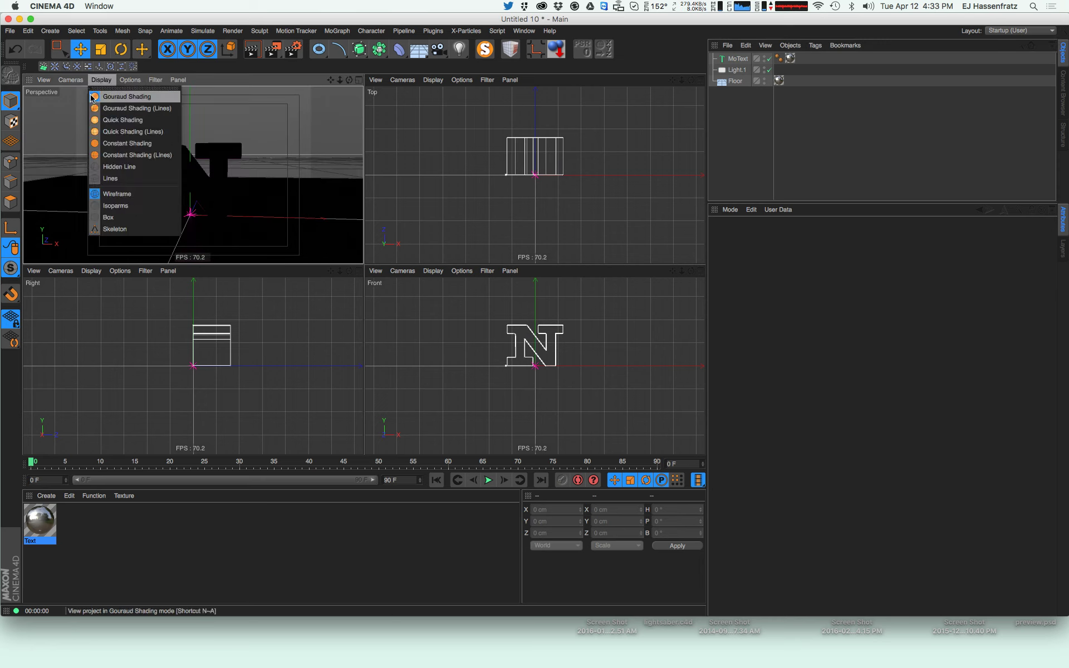
{"action": "left_click", "coordinate": [112, 108]}
{"action": "left_click", "coordinate": [271, 223]}
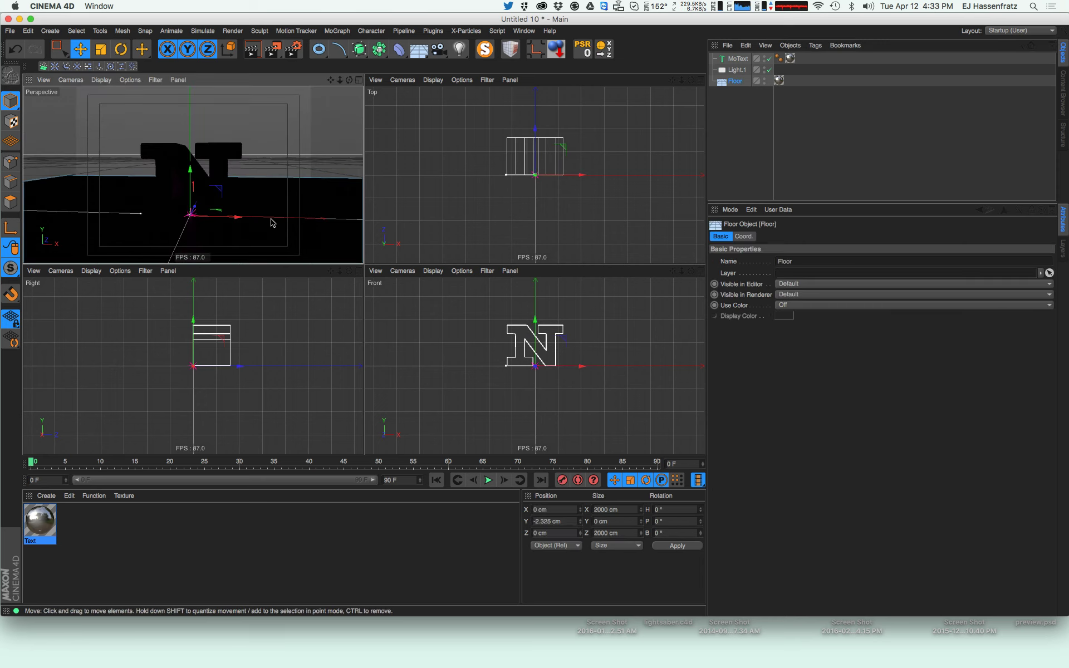
{"action": "key", "text": "Delete"}
{"action": "left_click", "coordinate": [102, 80]}
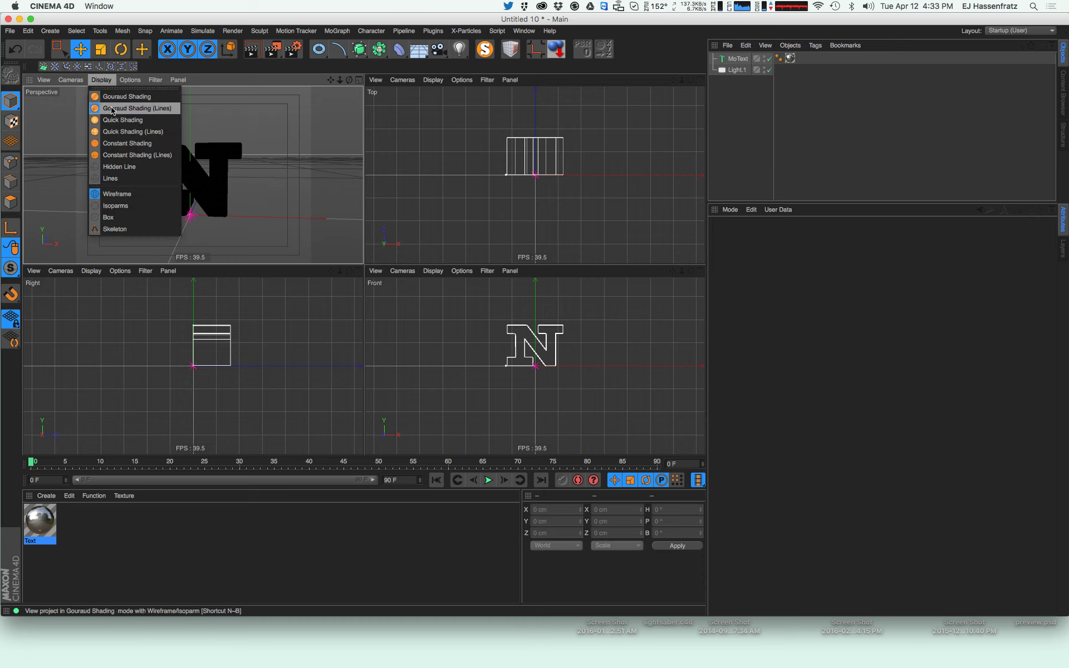
{"action": "left_click", "coordinate": [112, 132]}
{"action": "mouse_move", "coordinate": [193, 190]}
{"action": "left_mouse_down", "text": "alt"}
{"action": "mouse_move", "coordinate": [214, 181]}
{"action": "mouse_move", "coordinate": [233, 143]}
{"action": "mouse_move", "coordinate": [200, 170]}
{"action": "left_mouse_up", "text": "alt"}
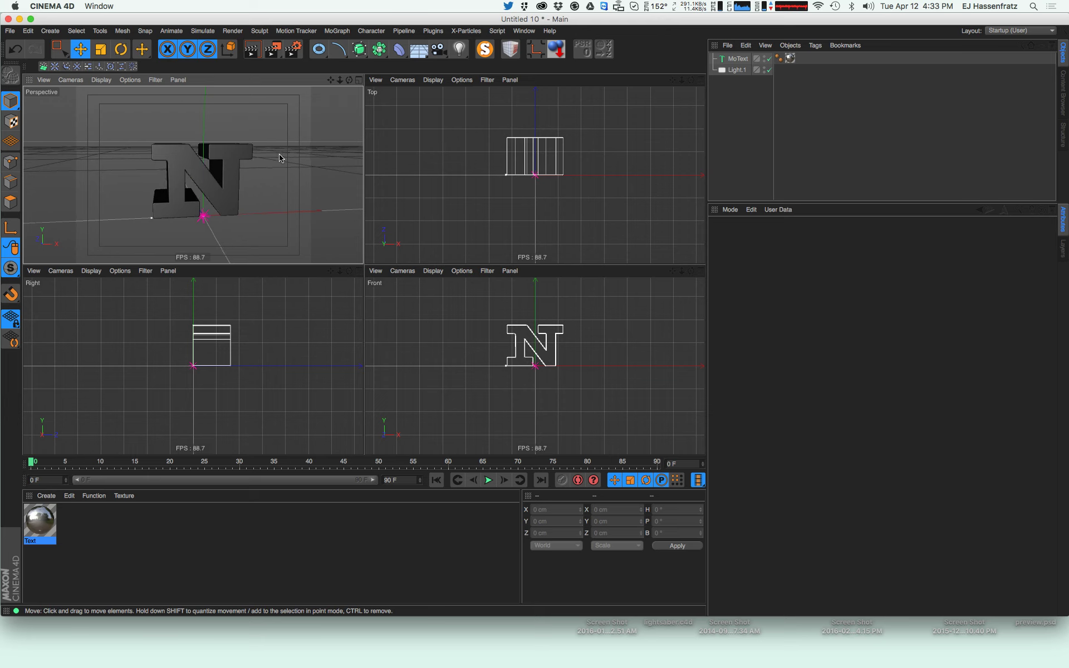
Draw a Bezier spline with the Pen tool, starting in the Top view and looping around the letter N in the Front view
{"action": "left_click", "coordinate": [53, 30]}
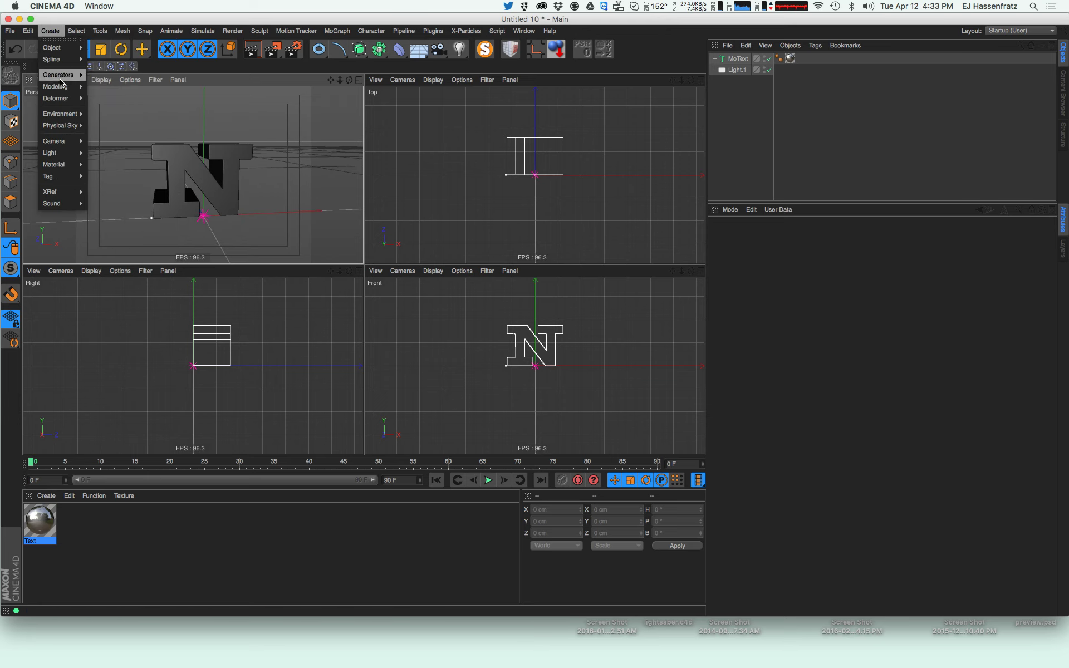
{"action": "mouse_move", "coordinate": [55, 59]}
{"action": "left_click", "coordinate": [106, 69]}
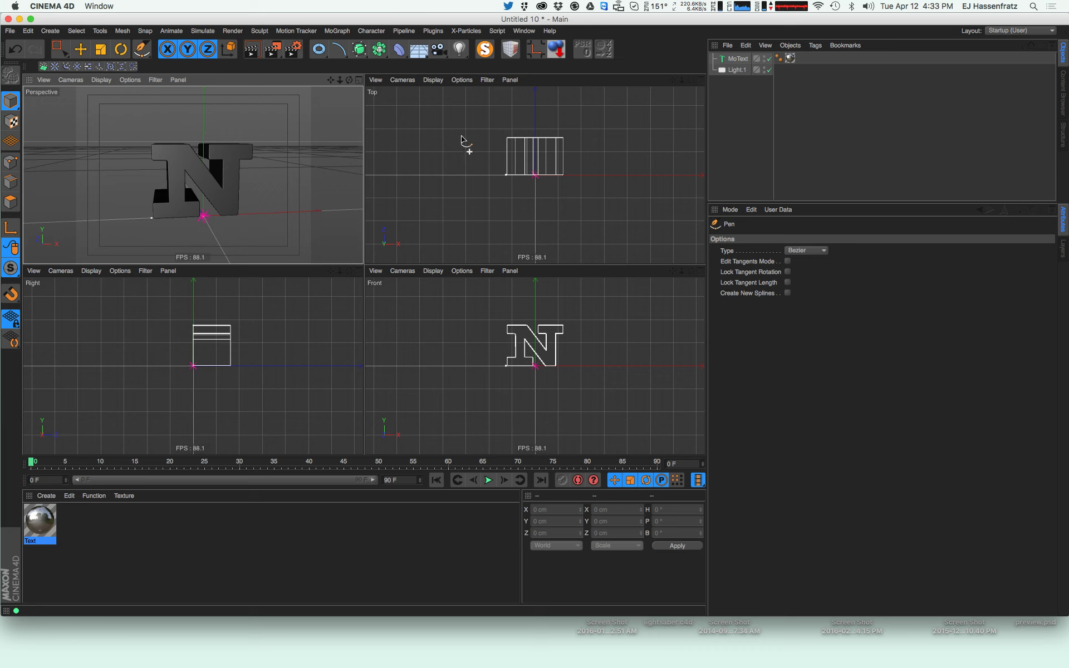
{"action": "left_click_drag", "start_coordinate": [473, 110], "coordinate": [450, 133]}
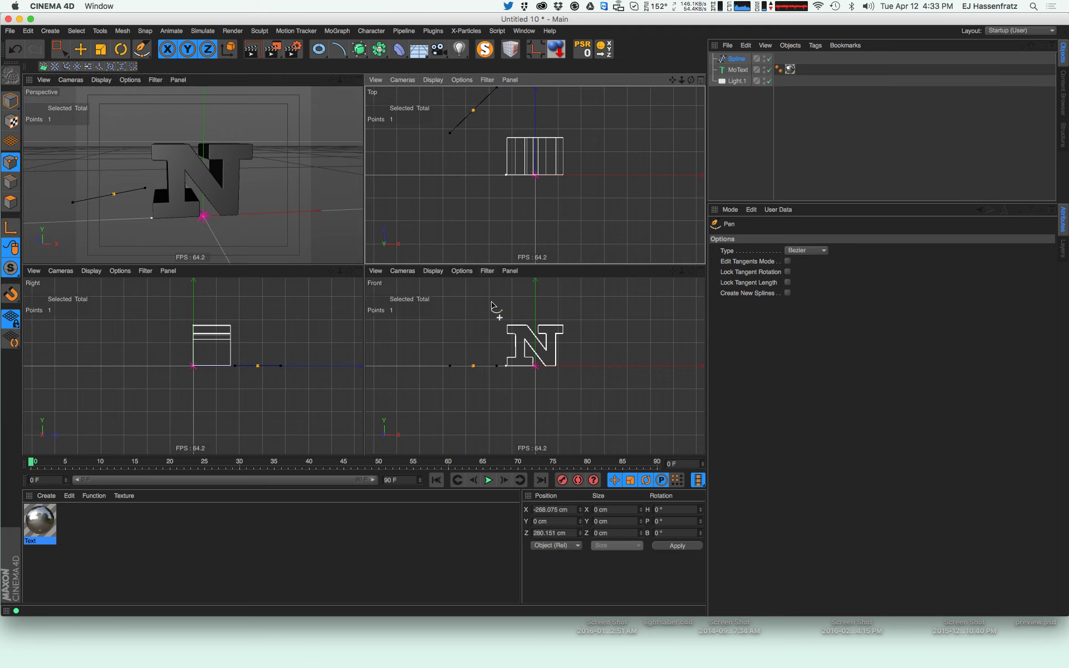
{"action": "left_click_drag", "start_coordinate": [522, 378], "coordinate": [545, 391]}
{"action": "left_click_drag", "start_coordinate": [568, 343], "coordinate": [537, 308]}
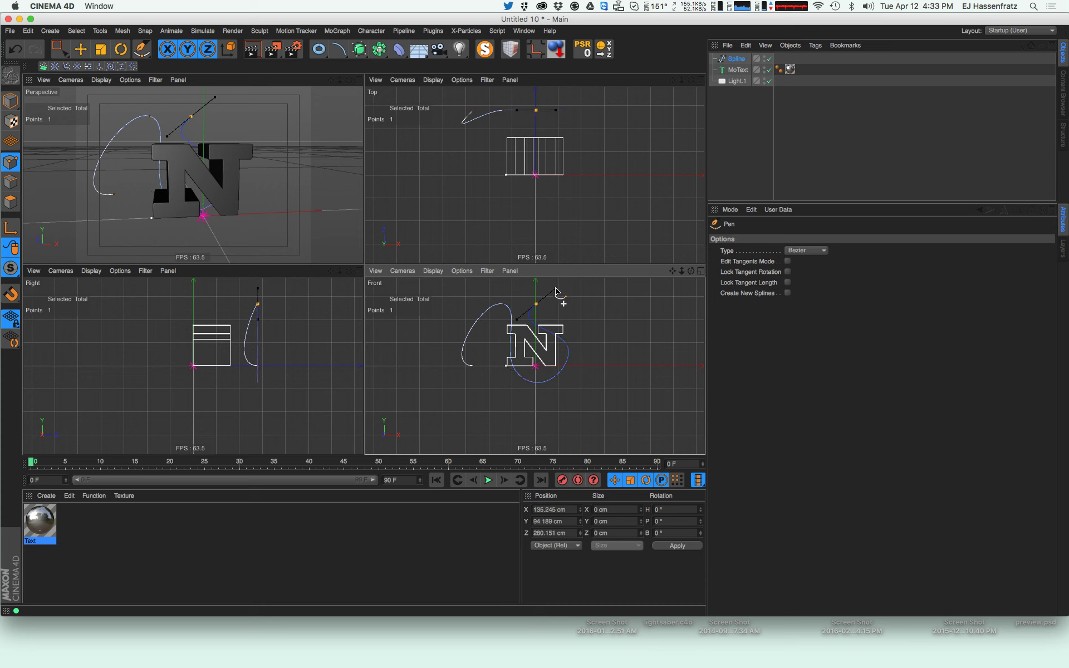
Bring the spline's upper loop point in front of the letter and move its start point to about X -147, Z 200 cm
{"action": "key", "text": "e"}
{"action": "left_click_drag", "start_coordinate": [526, 120], "coordinate": [536, 234]}
{"action": "left_click", "coordinate": [489, 132]}
{"action": "left_click", "coordinate": [472, 111]}
{"action": "left_click_drag", "start_coordinate": [477, 138], "coordinate": [506, 156]}
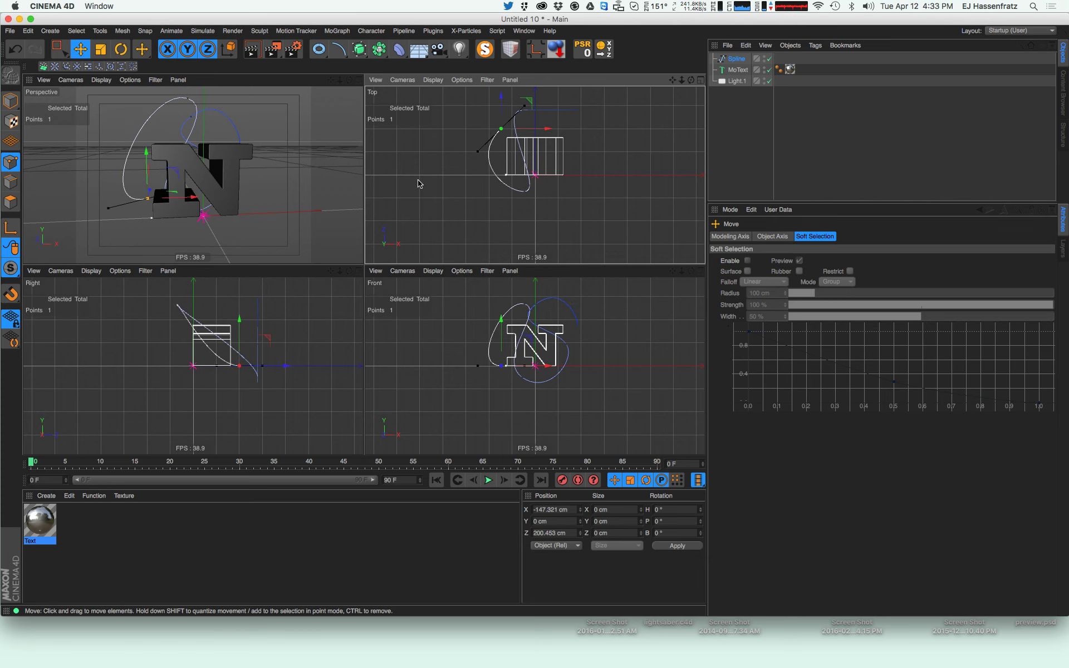
{"action": "left_click_drag", "start_coordinate": [143, 220], "coordinate": [185, 162], "text": "alt"}
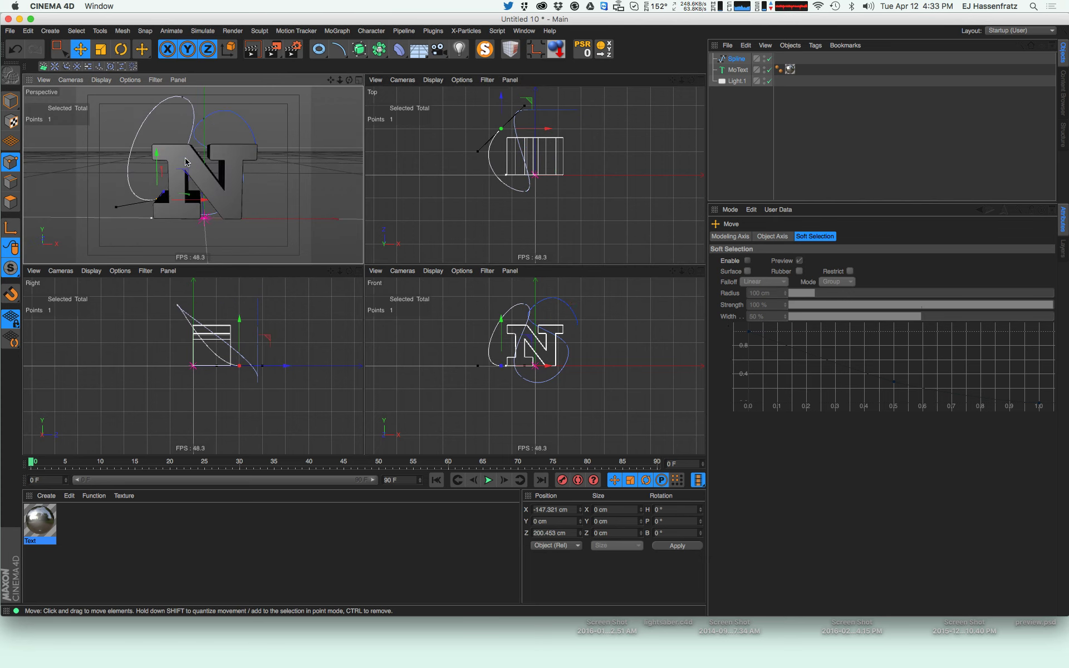
Move the spline's upper front point to about X -60, Y 216, Z -77 cm and angle its tangent to round the loop
{"action": "left_click_drag", "start_coordinate": [179, 99], "coordinate": [162, 143]}
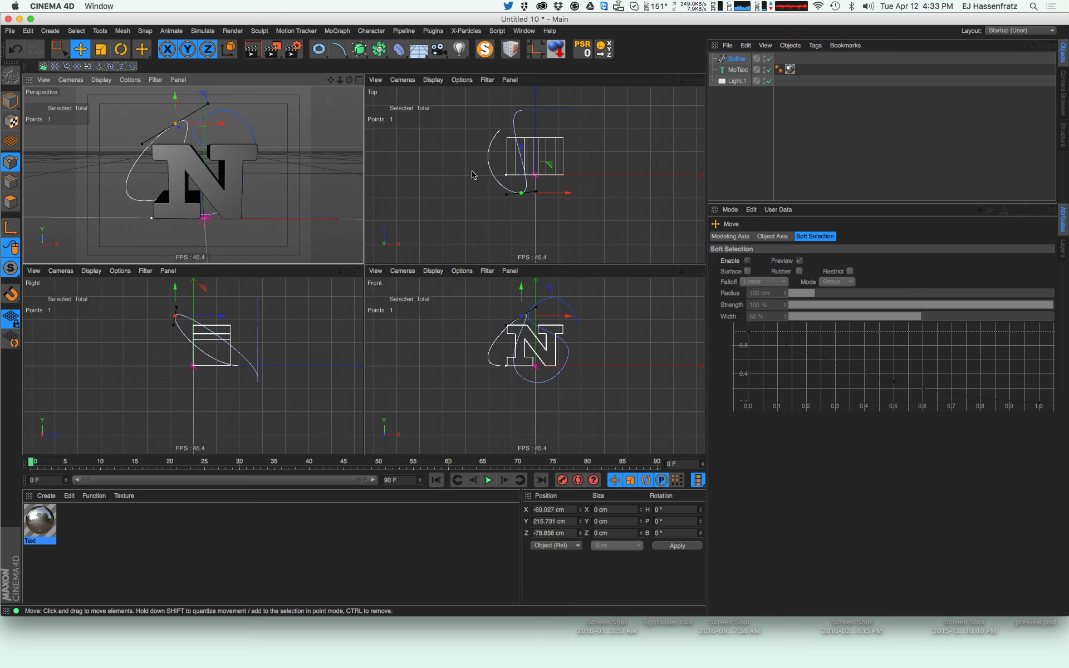
{"action": "scroll", "coordinate": [547, 327], "scroll_direction": "up", "scroll_amount": 5}
{"action": "middle_click_drag", "start_coordinate": [527, 314], "coordinate": [526, 337], "text": "alt"}
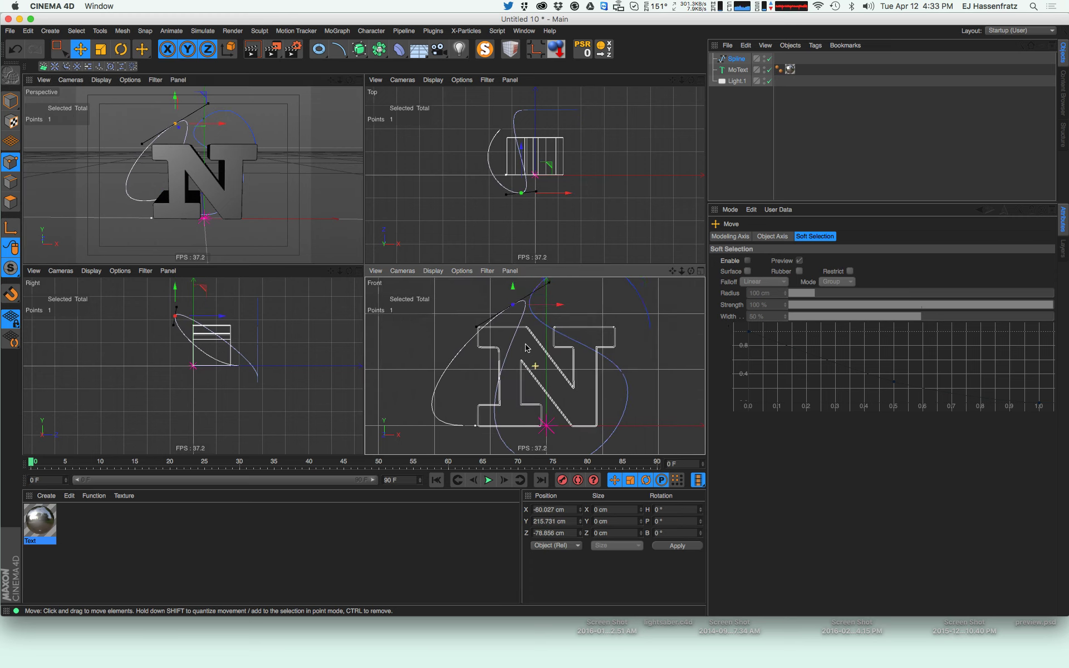
{"action": "left_click_drag", "start_coordinate": [549, 282], "coordinate": [561, 315]}
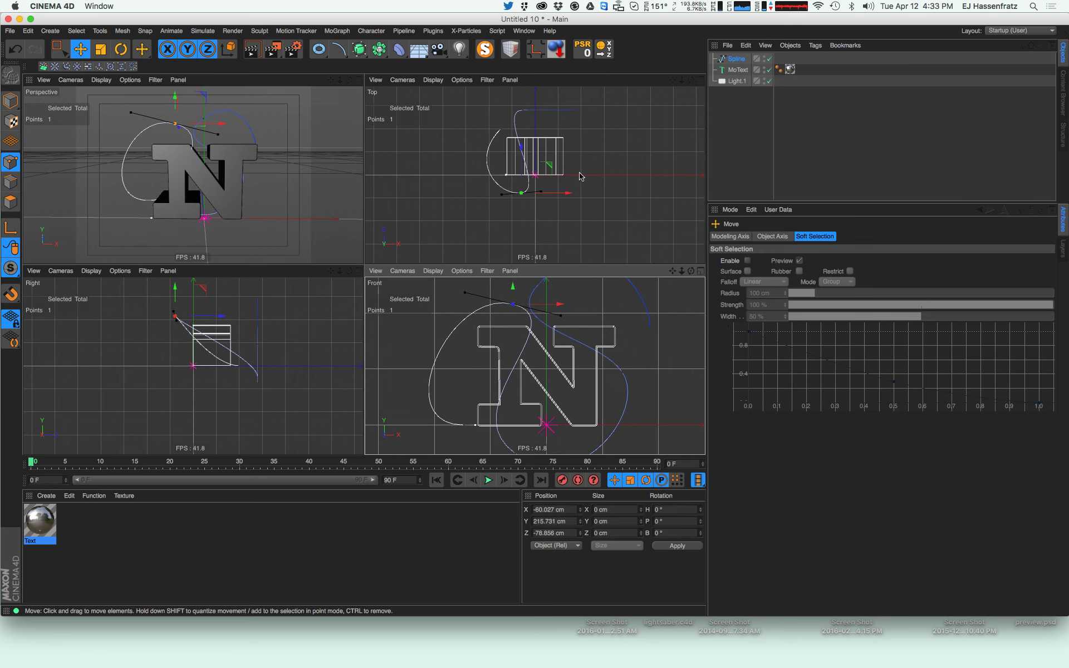
Widen the front loop's tangent and move the spline's lower point to about X 15, Y -14, Z 152 cm
{"action": "left_click_drag", "start_coordinate": [541, 190], "coordinate": [572, 157]}
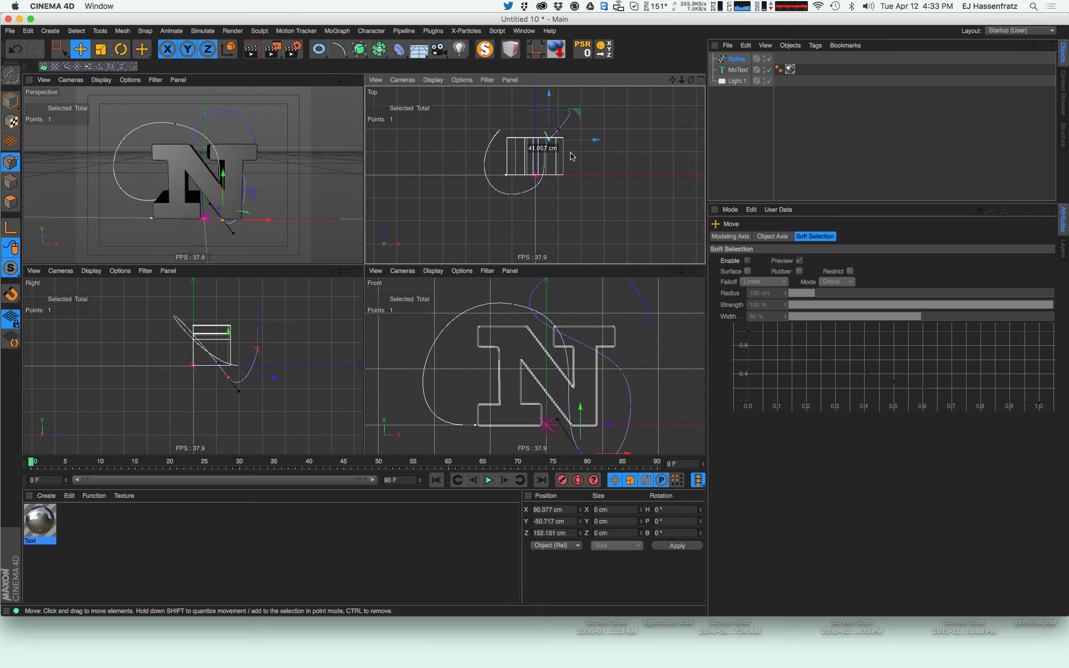
{"action": "left_click_drag", "start_coordinate": [550, 375], "coordinate": [545, 374]}
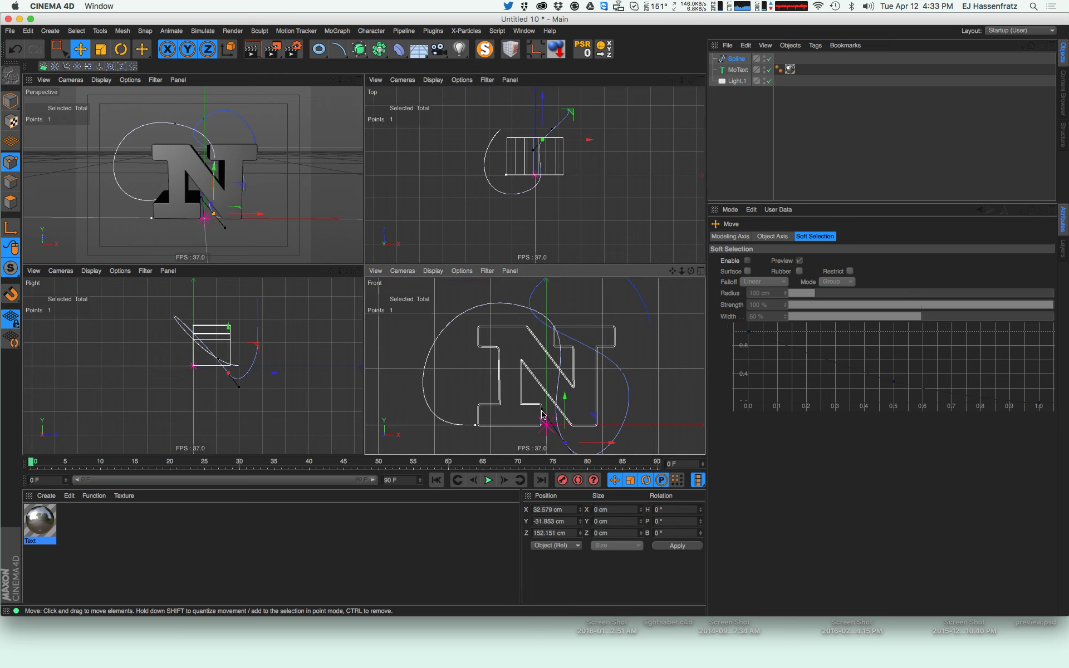
{"action": "left_click_drag", "start_coordinate": [542, 415], "coordinate": [582, 395]}
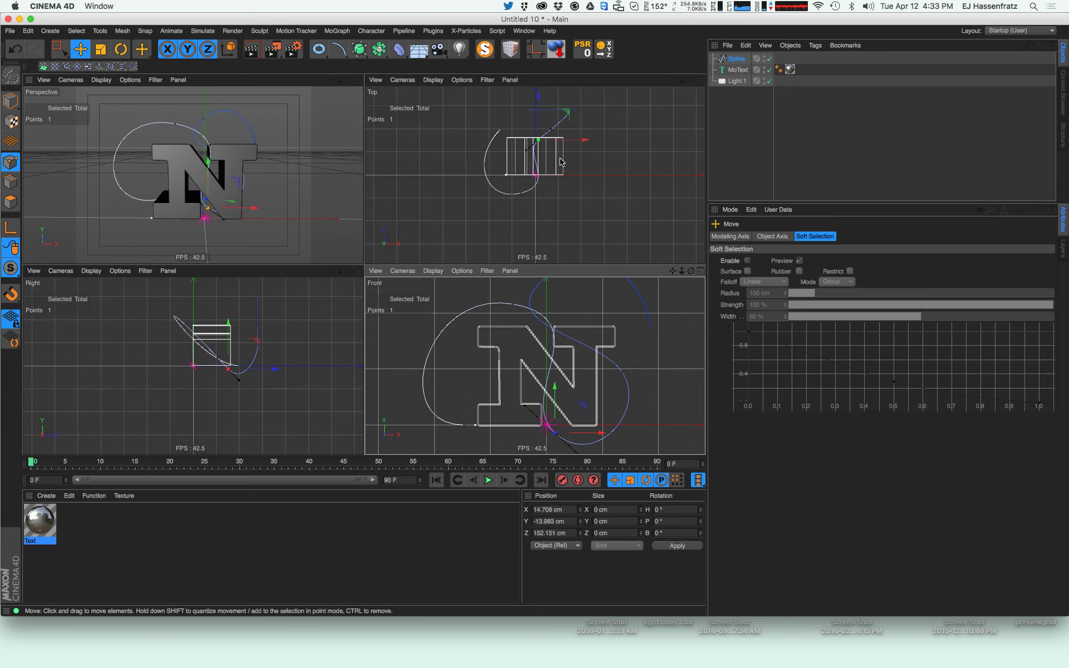
Shape the spline's second loop to wrap behind the letter, moving its lower rear point to about X 39, Y -14, Z 193 cm
{"action": "left_click_drag", "start_coordinate": [560, 127], "coordinate": [582, 163]}
{"action": "left_click_drag", "start_coordinate": [565, 112], "coordinate": [522, 130]}
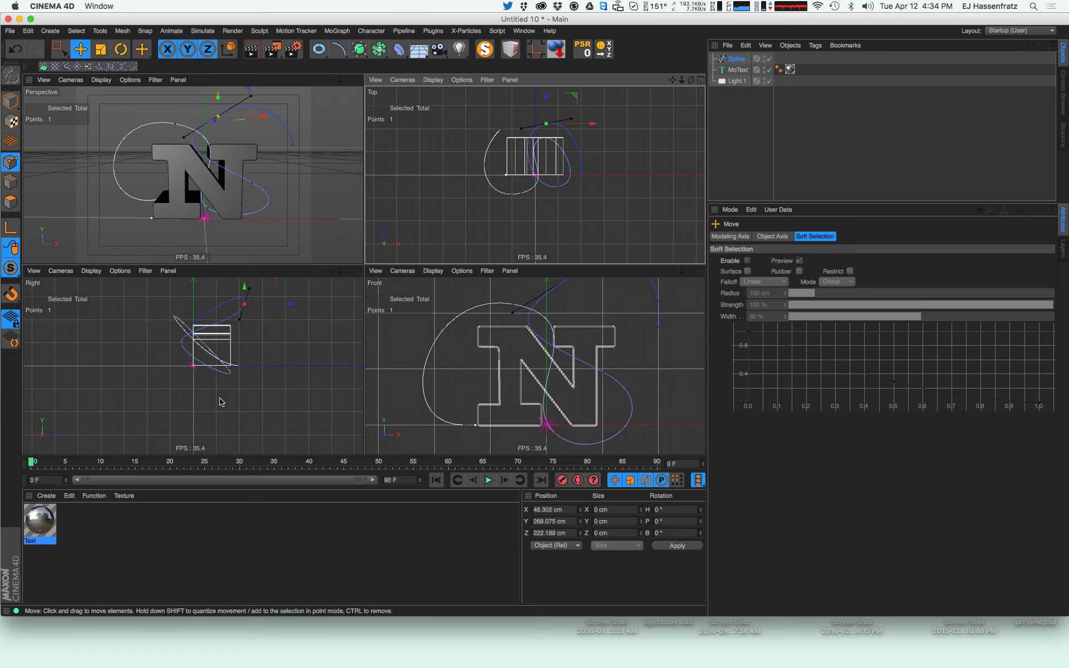
{"action": "left_click_drag", "start_coordinate": [561, 187], "coordinate": [561, 122]}
{"action": "left_click", "coordinate": [533, 140]}
{"action": "left_click", "coordinate": [536, 141]}
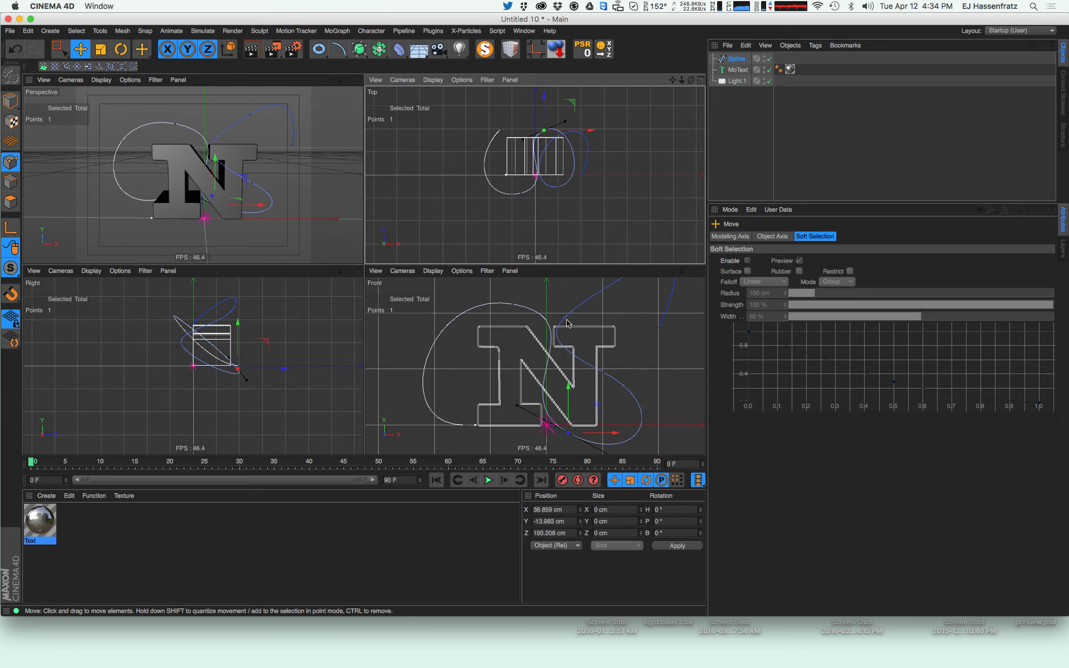
Move the spline's upper rear point to about X 142, Y 268, Z 186 cm and its end point to about X 179, Y 128, Z -5 cm
{"action": "scroll", "coordinate": [630, 326], "scroll_direction": "down", "scroll_amount": 5}
{"action": "middle_click_drag", "start_coordinate": [630, 326], "coordinate": [604, 324], "text": "alt"}
{"action": "left_click", "coordinate": [605, 298]}
{"action": "left_click", "coordinate": [601, 298]}
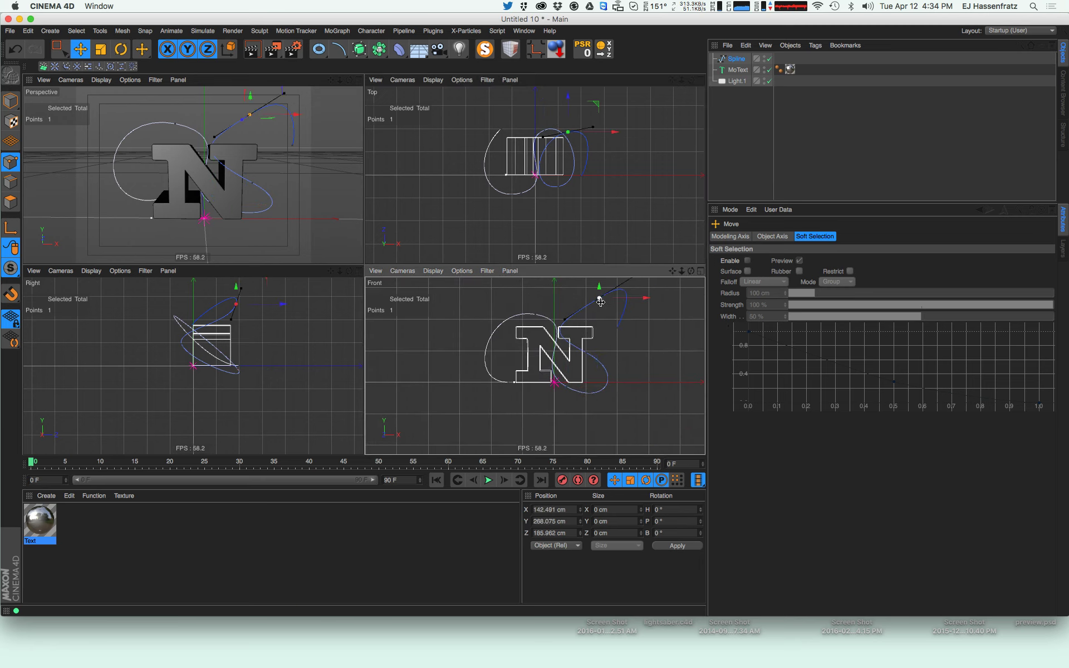
{"action": "mouse_move", "coordinate": [566, 318]}
{"action": "left_mouse_down"}
{"action": "mouse_move", "coordinate": [578, 294]}
{"action": "mouse_move", "coordinate": [586, 312]}
{"action": "left_mouse_up"}
{"action": "left_click", "coordinate": [613, 333]}
{"action": "left_click", "coordinate": [616, 330]}
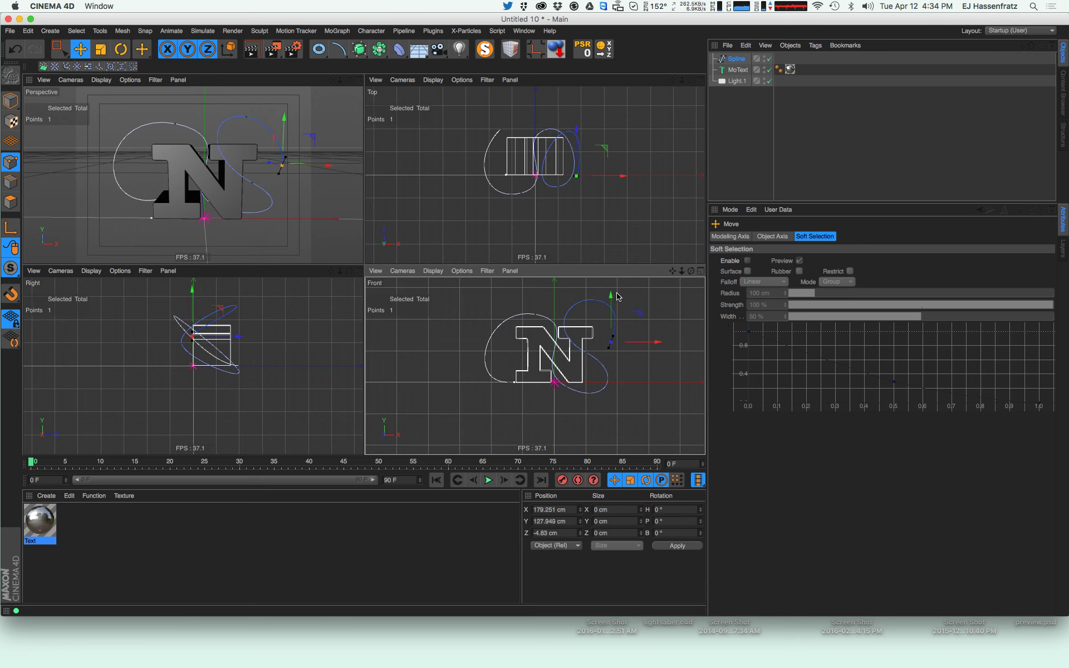
Bring the spline's lower point from behind the letter to its front side in the Top view
{"action": "left_click_drag", "start_coordinate": [572, 178], "coordinate": [558, 146]}
{"action": "left_click_drag", "start_coordinate": [312, 193], "coordinate": [251, 176], "text": "alt"}
{"action": "left_click", "coordinate": [241, 182]}
{"action": "left_click", "coordinate": [181, 128]}
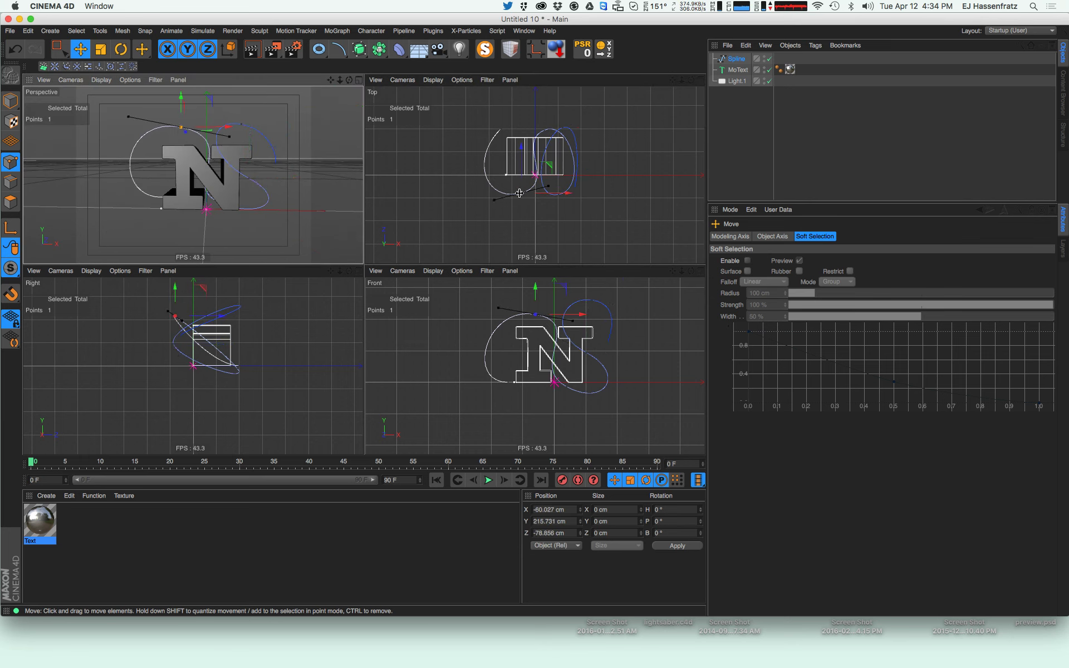
{"action": "left_click_drag", "start_coordinate": [539, 176], "coordinate": [537, 128]}
{"action": "left_click", "coordinate": [544, 131]}
{"action": "left_click_drag", "start_coordinate": [226, 210], "coordinate": [217, 146], "text": "alt"}
{"action": "left_click_drag", "start_coordinate": [542, 154], "coordinate": [544, 209]}
{"action": "left_click_drag", "start_coordinate": [210, 216], "coordinate": [218, 177], "text": "alt"}
{"action": "left_click", "coordinate": [481, 177]}
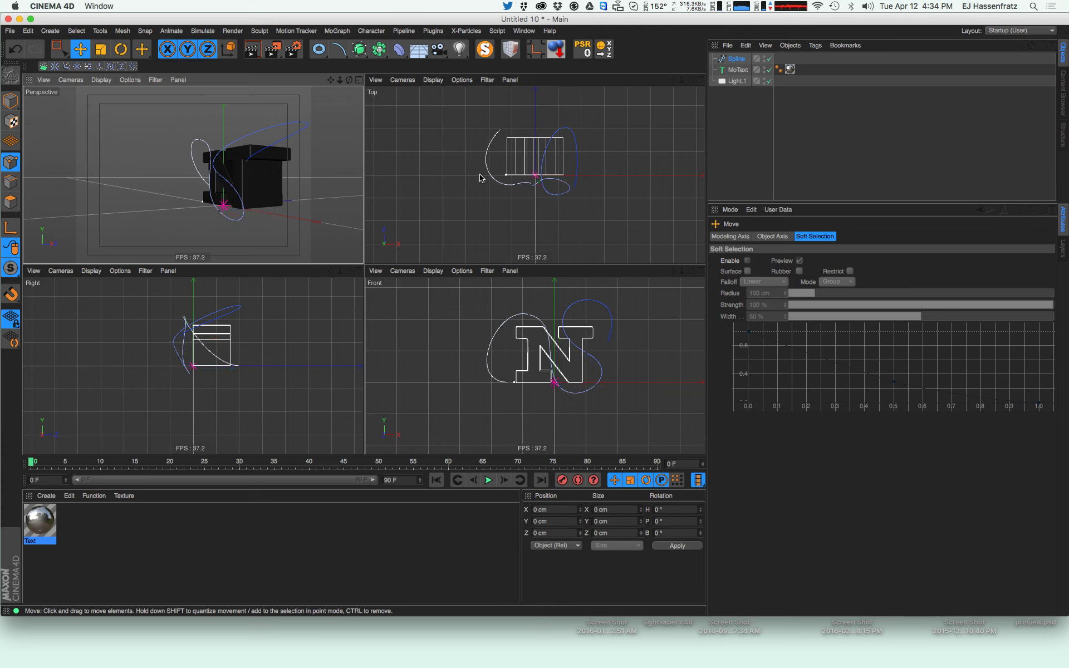
Place the lower front point at about X 17, Y 12, Z -29 cm and stretch the following curve back behind the letter
{"action": "left_click_drag", "start_coordinate": [552, 191], "coordinate": [553, 125]}
{"action": "left_click_drag", "start_coordinate": [230, 192], "coordinate": [318, 178], "text": "alt"}
{"action": "scroll", "coordinate": [215, 203], "scroll_direction": "up", "scroll_amount": 8}
{"action": "left_click_drag", "start_coordinate": [226, 191], "coordinate": [230, 214], "text": "alt"}
{"action": "left_click", "coordinate": [229, 216]}
{"action": "left_click_drag", "start_coordinate": [193, 174], "coordinate": [218, 172], "text": "alt"}
{"action": "left_click_drag", "start_coordinate": [186, 202], "coordinate": [231, 221], "text": "alt"}
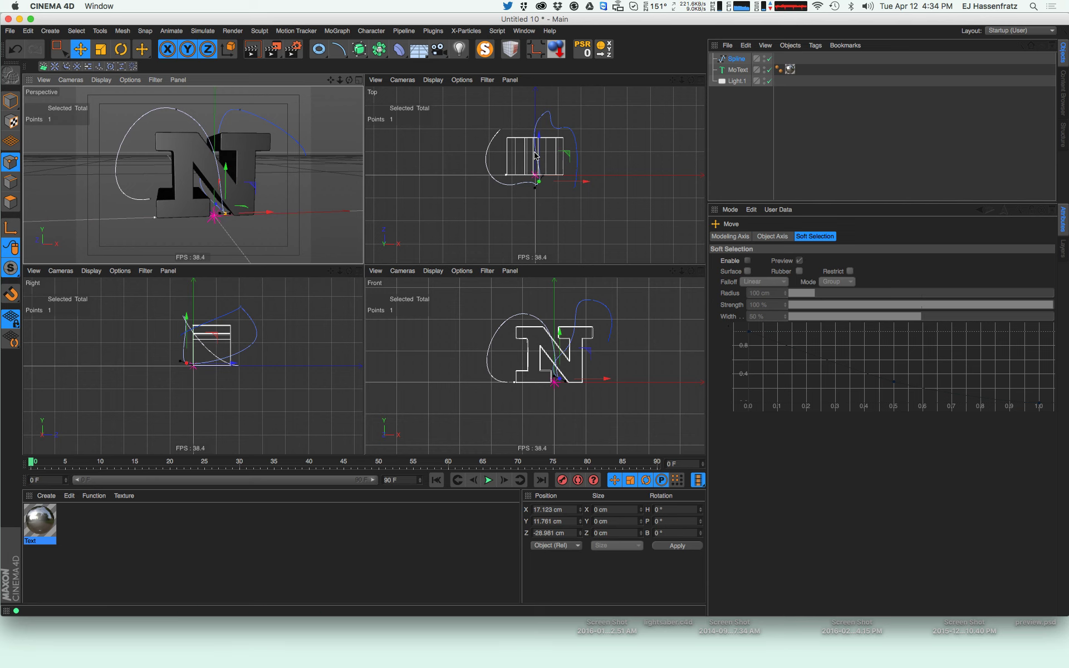
Raise the spline's start point to about X -156, Y 125, Z 200 cm and move the upper front point to about X -110, Y 203, Z -45 cm
{"action": "left_click", "coordinate": [516, 183]}
{"action": "scroll", "coordinate": [523, 184], "scroll_direction": "up", "scroll_amount": 3}
{"action": "left_click_drag", "start_coordinate": [489, 193], "coordinate": [480, 195]}
{"action": "left_click", "coordinate": [492, 108]}
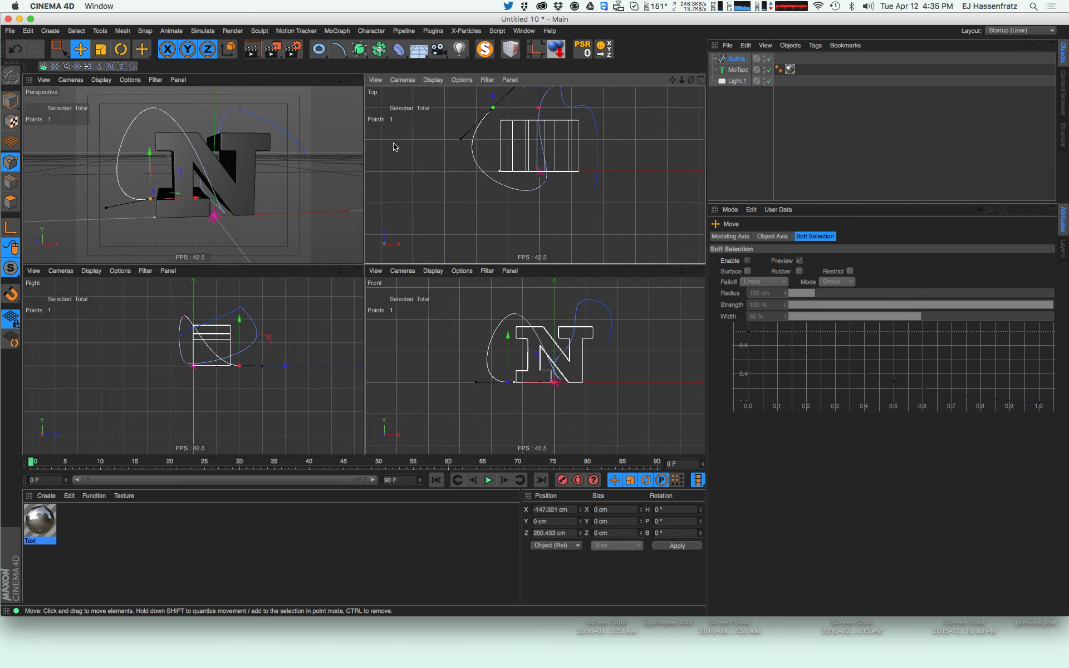
{"action": "left_click_drag", "start_coordinate": [104, 205], "coordinate": [122, 177]}
{"action": "left_click_drag", "start_coordinate": [468, 348], "coordinate": [471, 328]}
{"action": "mouse_move", "coordinate": [491, 334]}
{"action": "left_mouse_down"}
{"action": "mouse_move", "coordinate": [490, 359]}
{"action": "mouse_move", "coordinate": [489, 331]}
{"action": "mouse_move", "coordinate": [498, 333]}
{"action": "left_mouse_up"}
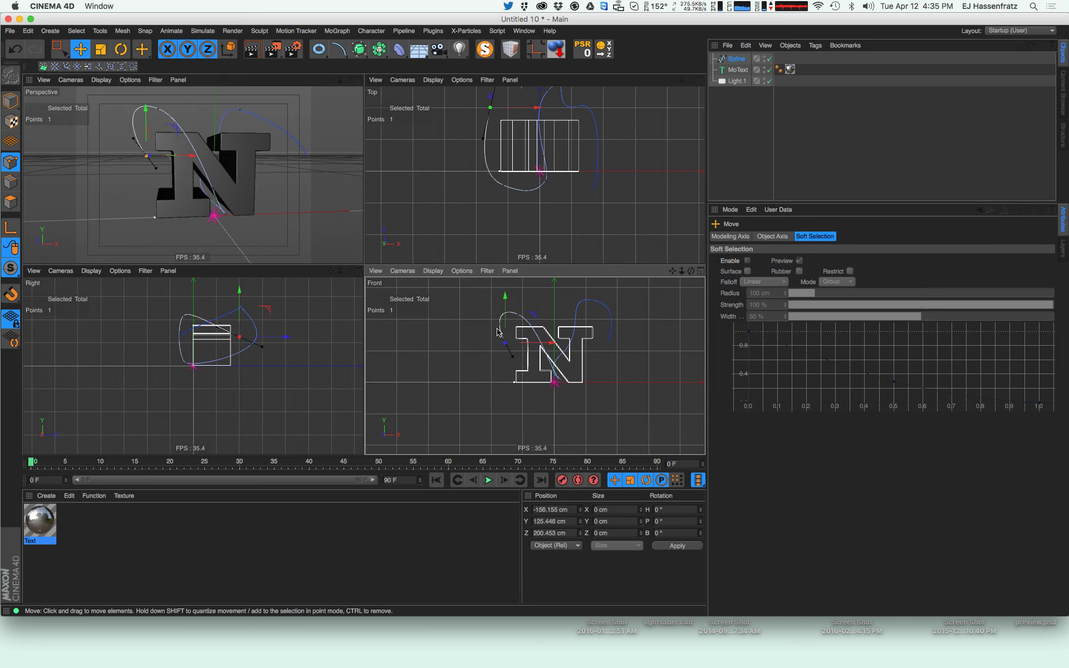
{"action": "left_click_drag", "start_coordinate": [154, 118], "coordinate": [162, 134]}
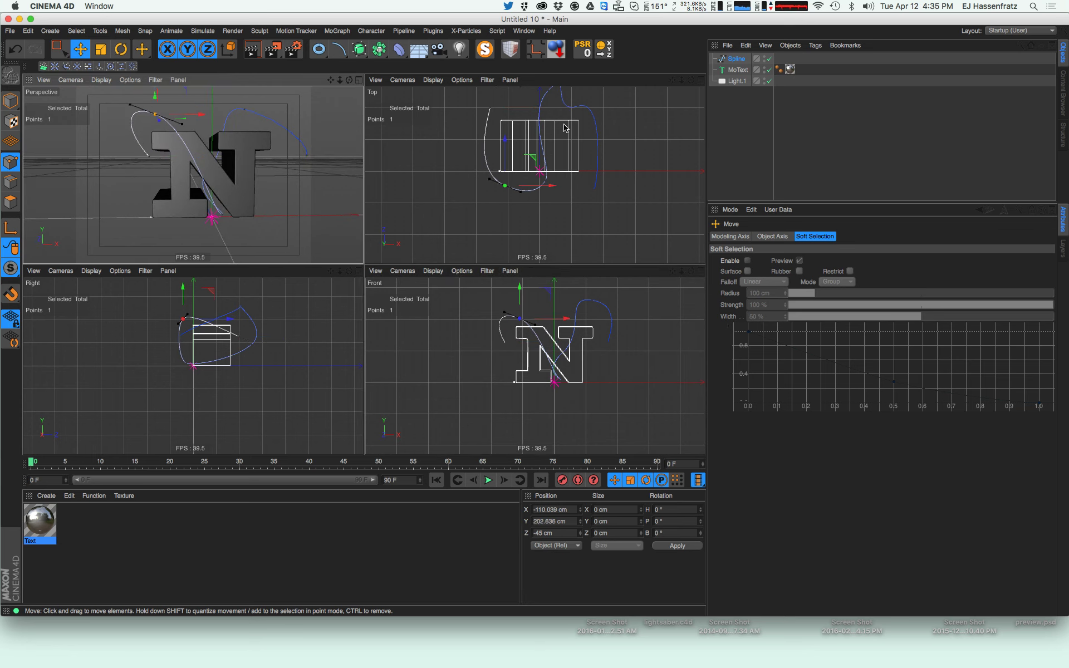
Move the spline's middle rear point to about X 39, Y 94, Z 207 cm and angle its tangent to round the bend
{"action": "left_click", "coordinate": [578, 106]}
{"action": "middle_click_drag", "start_coordinate": [563, 140], "coordinate": [535, 175], "text": "alt"}
{"action": "left_click_drag", "start_coordinate": [536, 141], "coordinate": [594, 177]}
{"action": "left_click", "coordinate": [522, 125]}
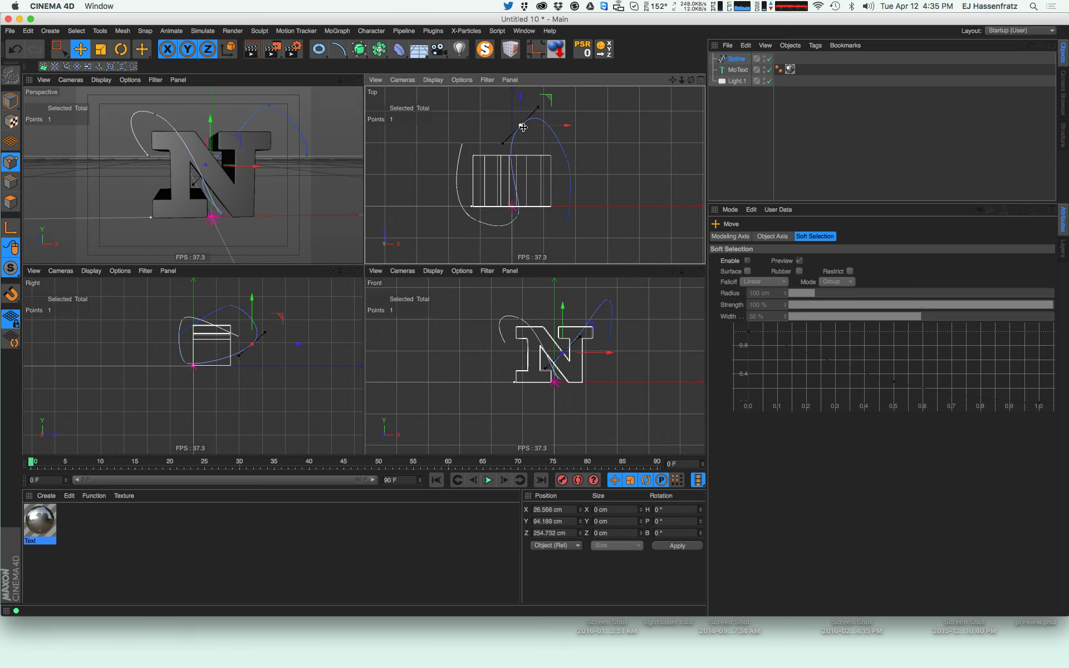
{"action": "mouse_move", "coordinate": [530, 134]}
{"action": "left_mouse_down"}
{"action": "mouse_move", "coordinate": [533, 150]}
{"action": "mouse_move", "coordinate": [538, 129]}
{"action": "left_mouse_up"}
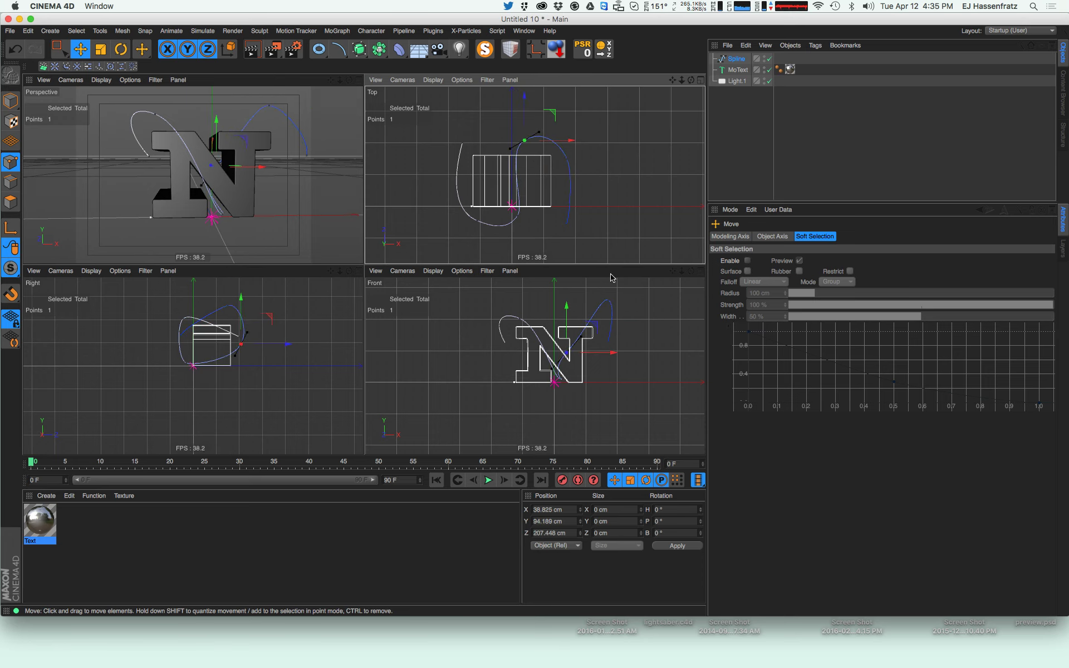
Move the spline's end point in front of the letter to about X 90, Y 105, Z -56 cm
{"action": "left_click_drag", "start_coordinate": [287, 133], "coordinate": [257, 141], "text": "alt"}
{"action": "left_click", "coordinate": [285, 100]}
{"action": "left_click_drag", "start_coordinate": [595, 191], "coordinate": [564, 217]}
{"action": "left_click", "coordinate": [566, 224]}
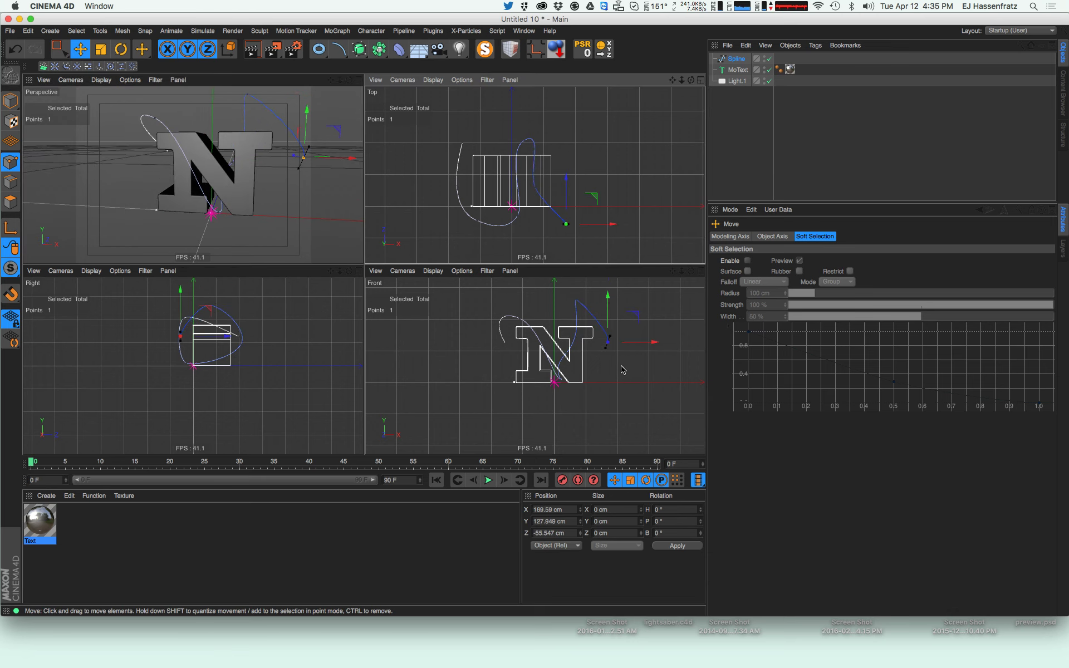
{"action": "left_click_drag", "start_coordinate": [620, 364], "coordinate": [593, 374]}
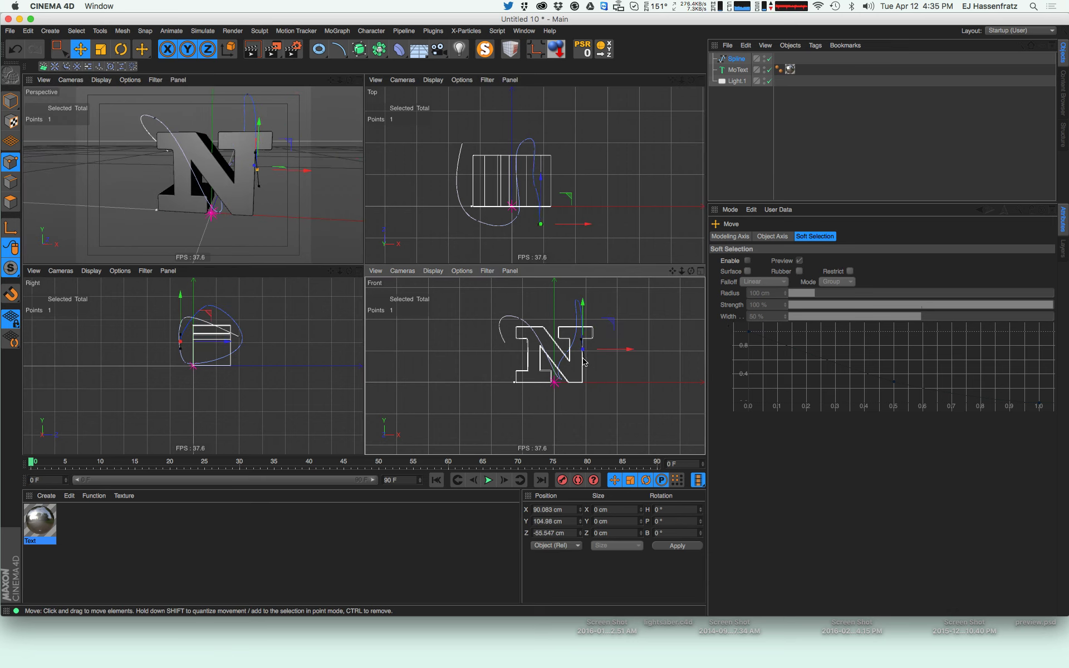
Lower the upper point near the spline's end to about X 102, Y 206, Z 58 cm and smooth the tangents leading over the letter
{"action": "left_click", "coordinate": [584, 316]}
{"action": "left_click", "coordinate": [577, 301]}
{"action": "left_click_drag", "start_coordinate": [588, 318], "coordinate": [576, 337]}
{"action": "left_click", "coordinate": [569, 352]}
{"action": "left_click", "coordinate": [567, 353]}
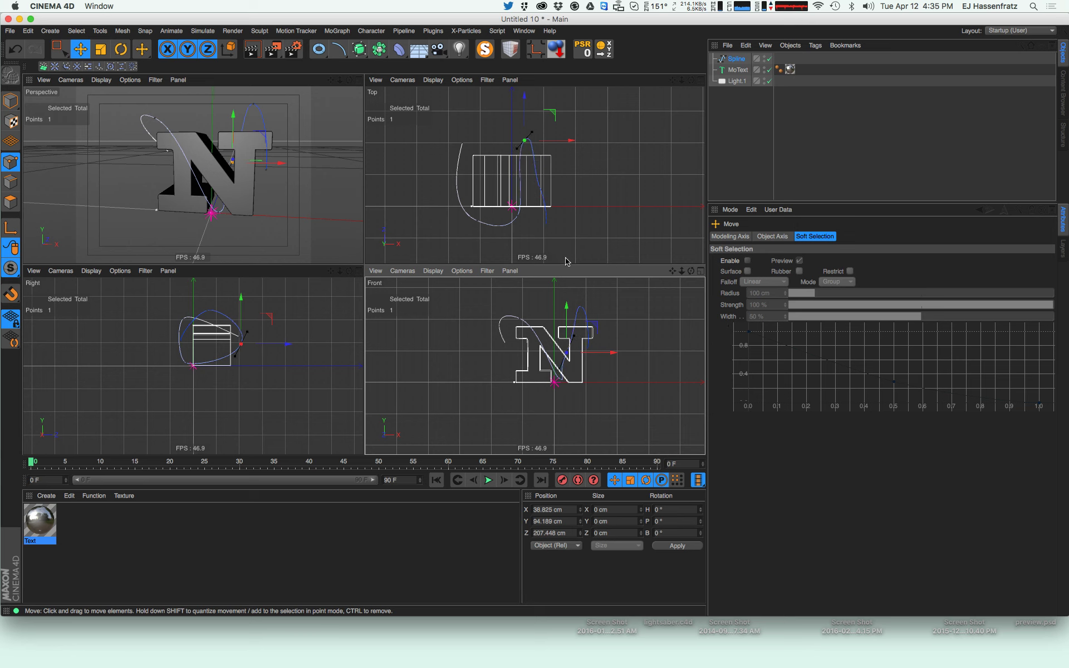
{"action": "left_click", "coordinate": [540, 186]}
{"action": "left_click", "coordinate": [540, 178]}
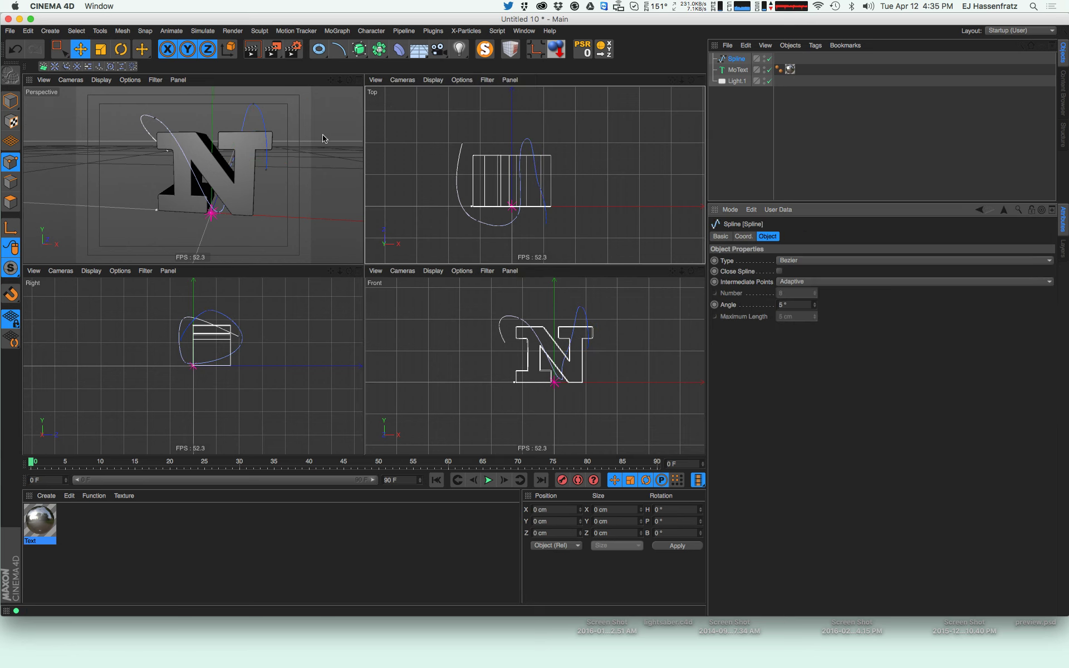
{"action": "left_click", "coordinate": [253, 104]}
{"action": "left_click_drag", "start_coordinate": [254, 124], "coordinate": [261, 138]}
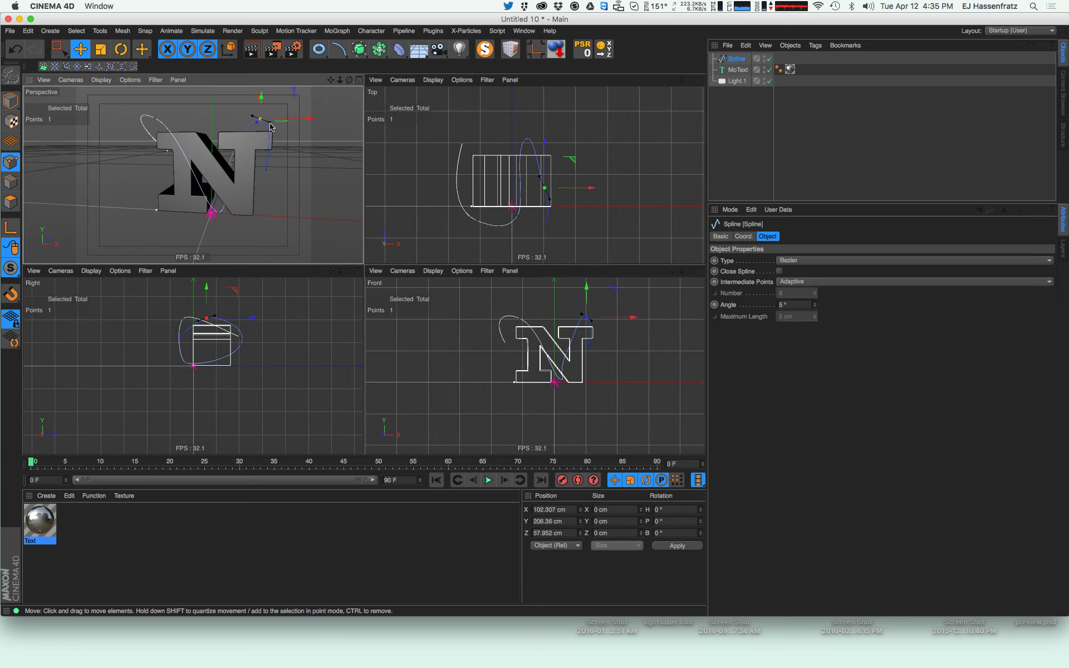
{"action": "left_click_drag", "start_coordinate": [545, 176], "coordinate": [535, 138]}
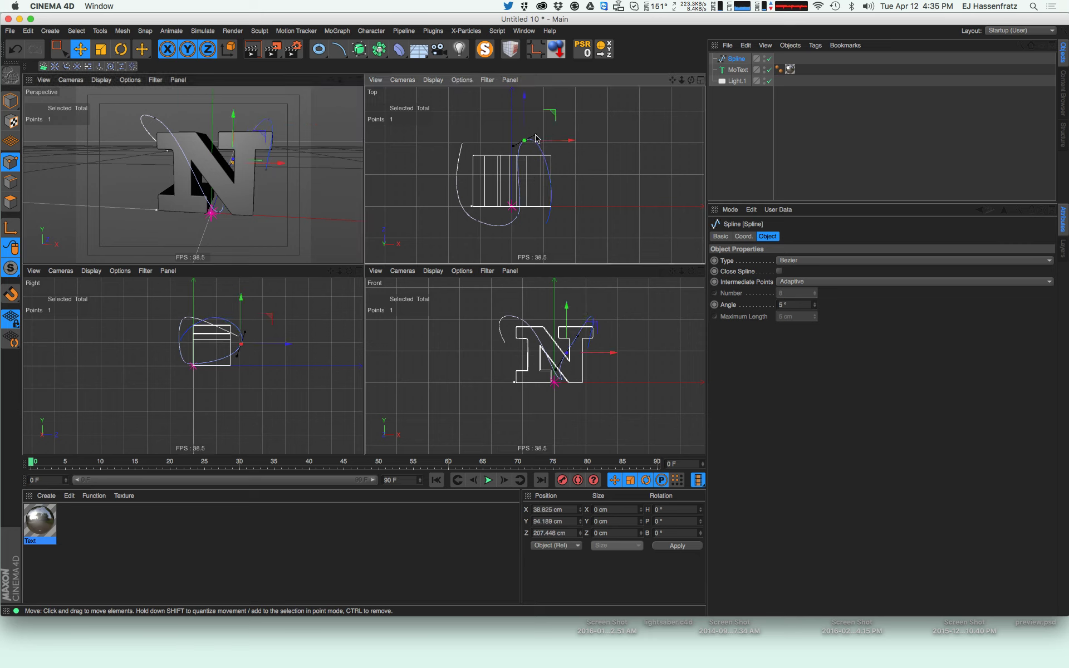
Tighten the spline's front loop by moving its upper front point to about X -121, Y 203, Z -27 cm
{"action": "left_click", "coordinate": [514, 218]}
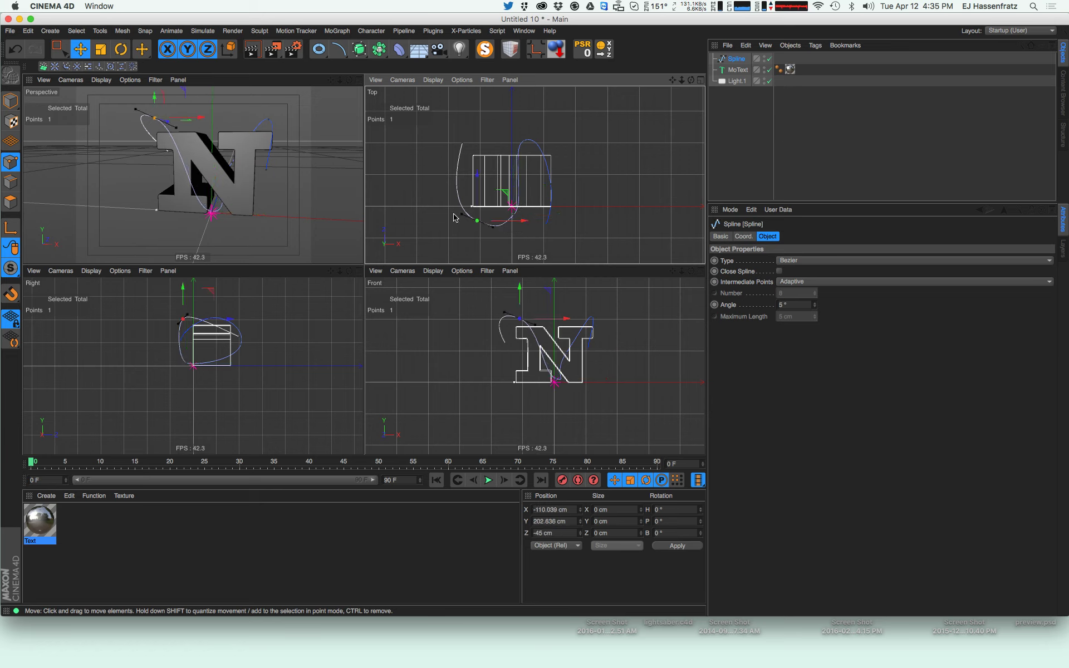
{"action": "left_click", "coordinate": [473, 215]}
{"action": "left_click_drag", "start_coordinate": [460, 211], "coordinate": [462, 210]}
{"action": "left_click_drag", "start_coordinate": [0, 148], "coordinate": [0, 89]}
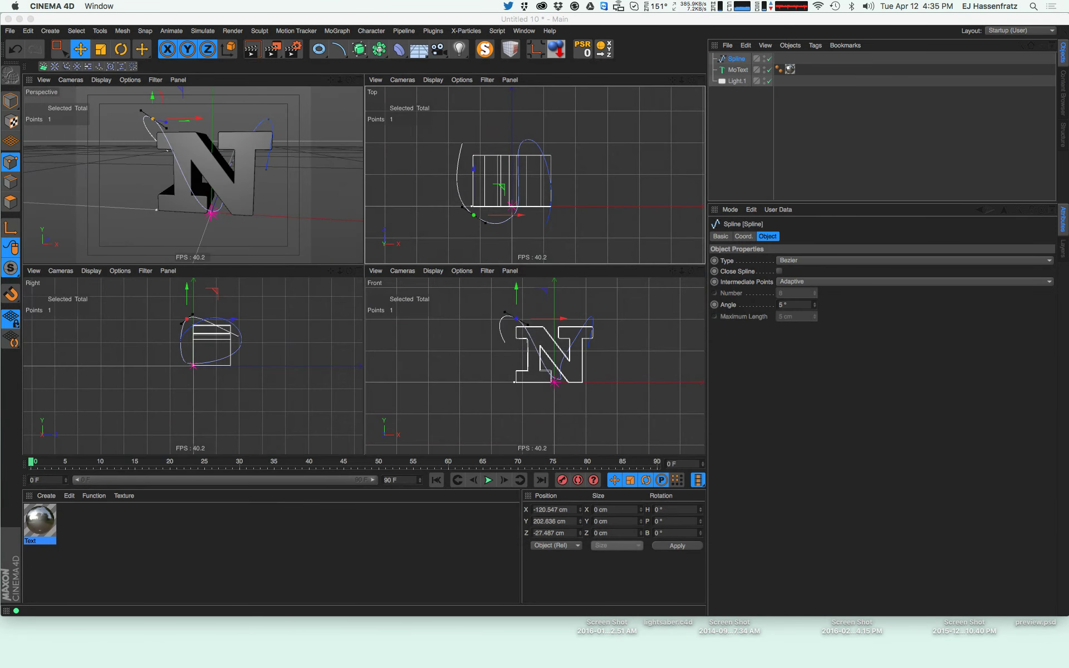
{"action": "left_click_drag", "start_coordinate": [0, 167], "coordinate": [0, 167]}
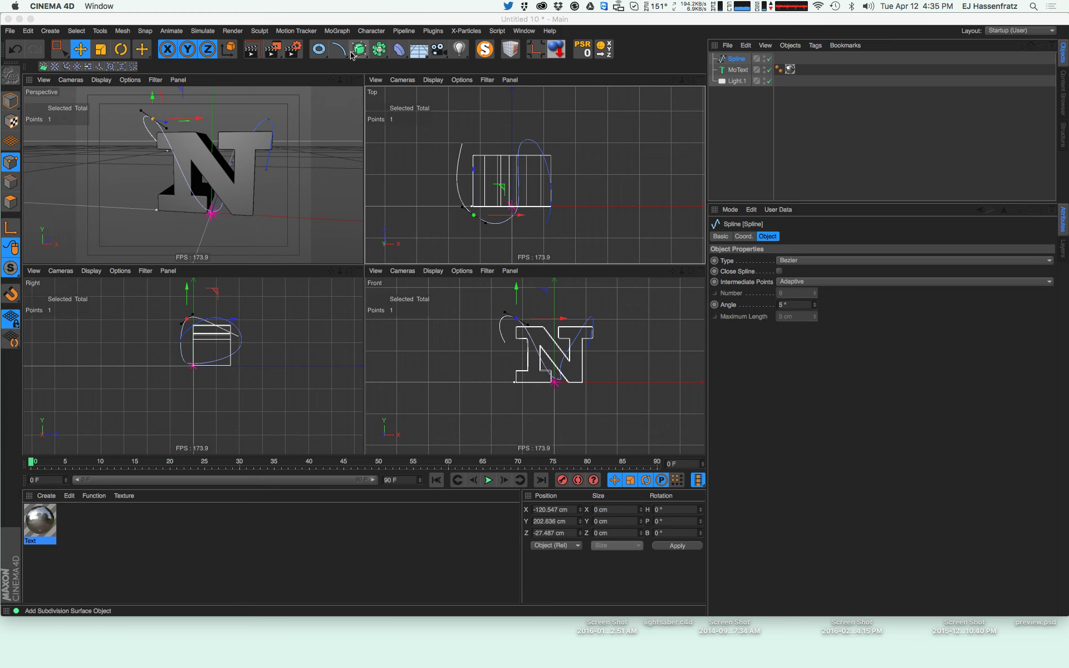
Add a capsule with a radius of 8 cm and a height of 530 cm
{"action": "left_click", "coordinate": [319, 49]}
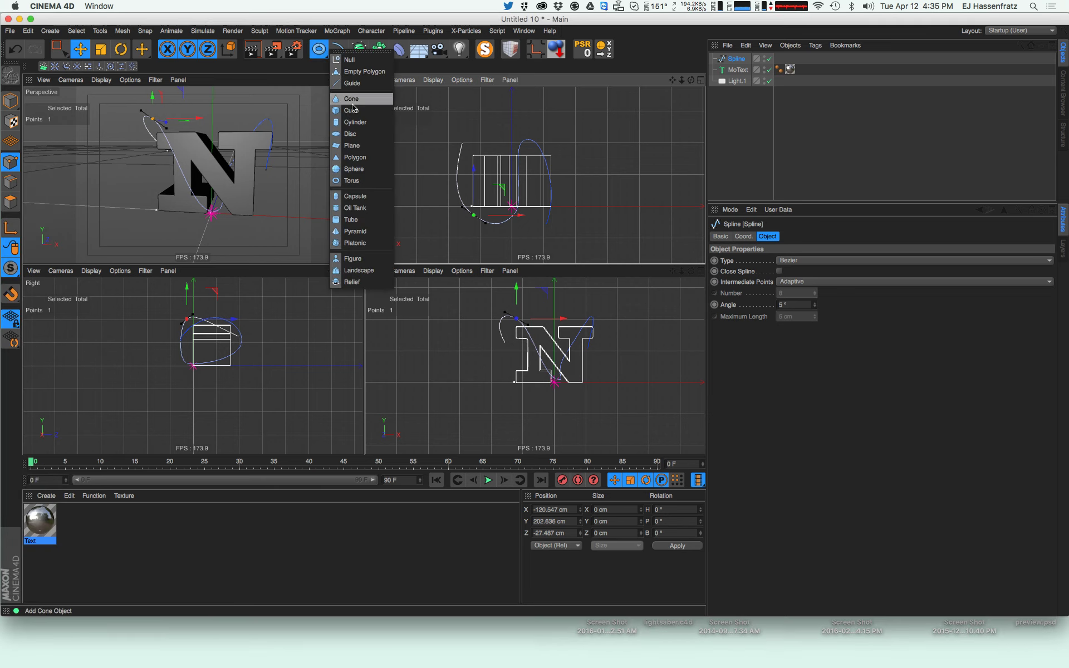
{"action": "left_click", "coordinate": [356, 196]}
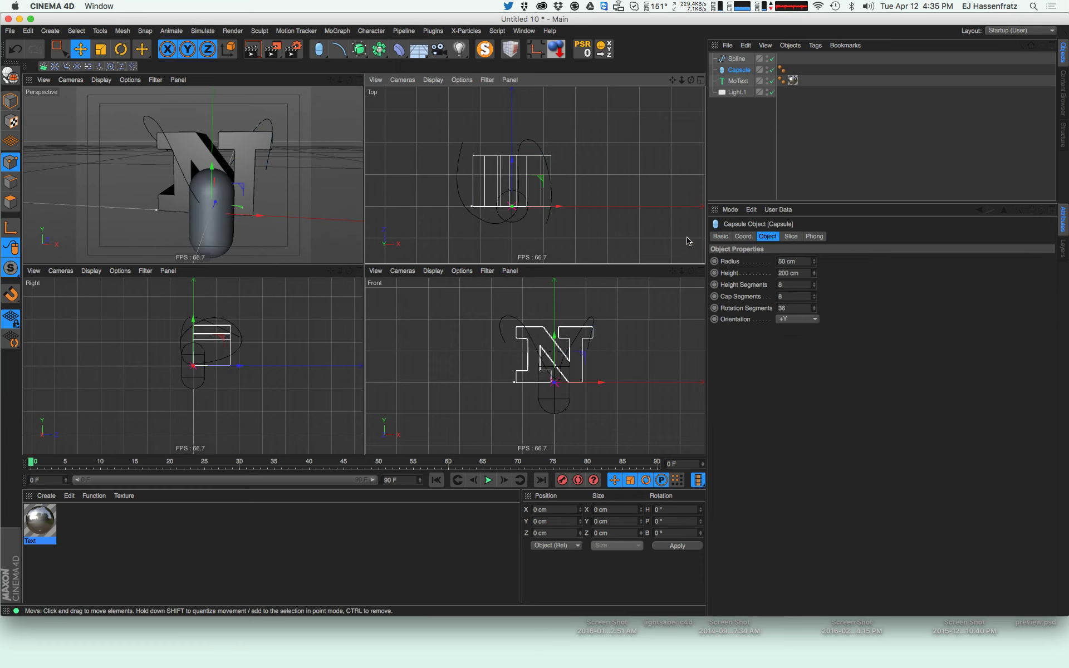
{"action": "left_click_drag", "start_coordinate": [815, 262], "coordinate": [806, 225]}
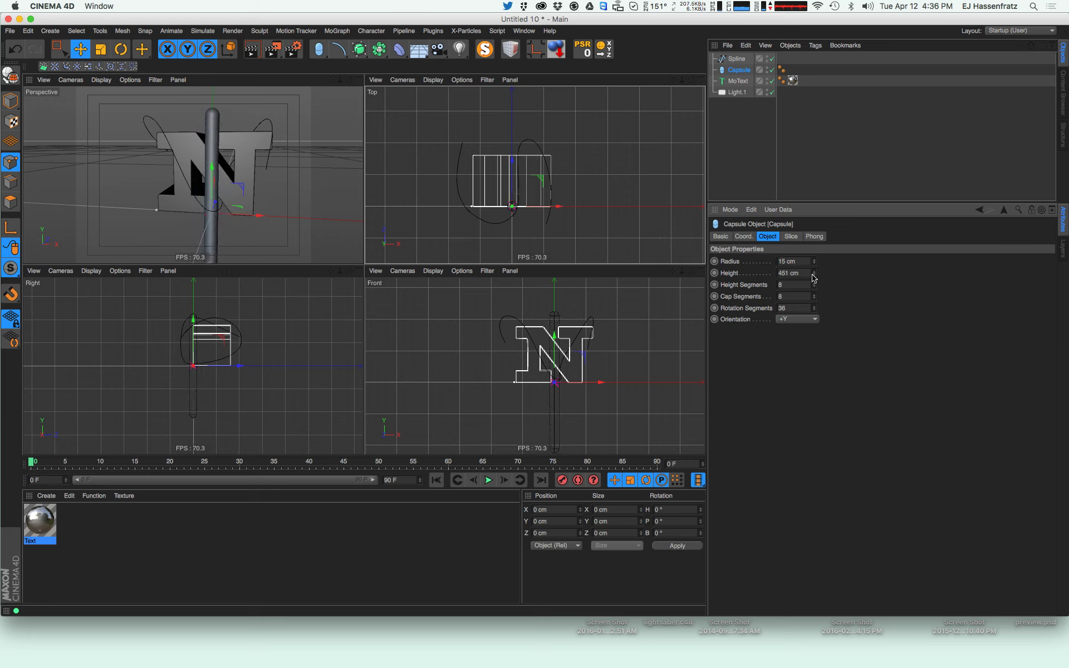
{"action": "left_click_drag", "start_coordinate": [815, 262], "coordinate": [816, 264]}
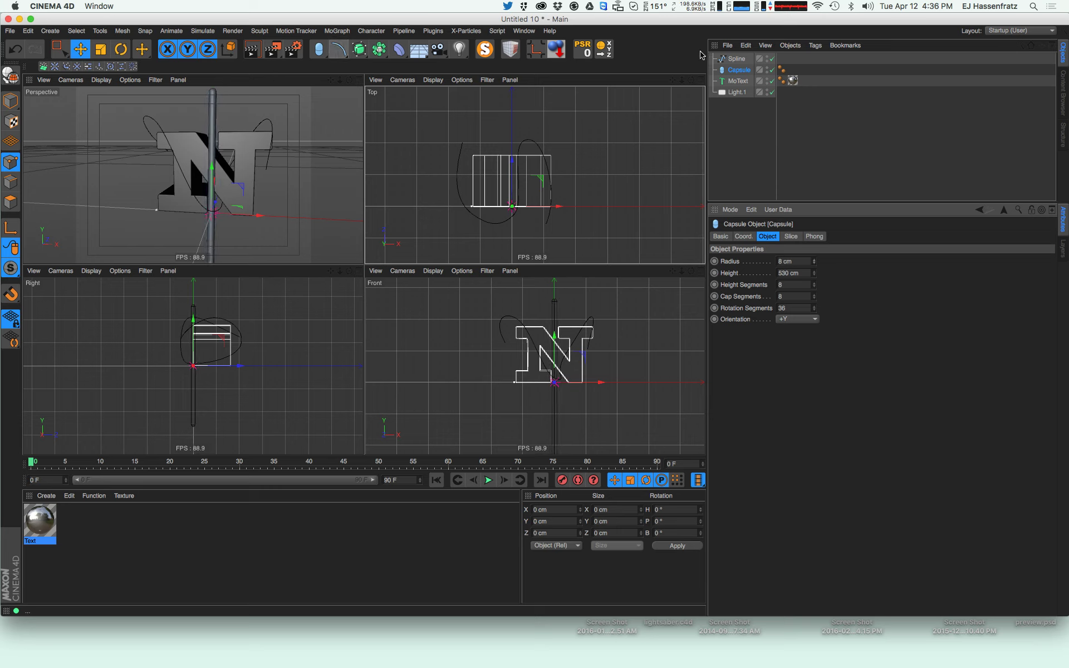
Group the capsule under a null and expand the group
{"action": "right_click", "coordinate": [733, 72]}
{"action": "left_click", "coordinate": [767, 431]}
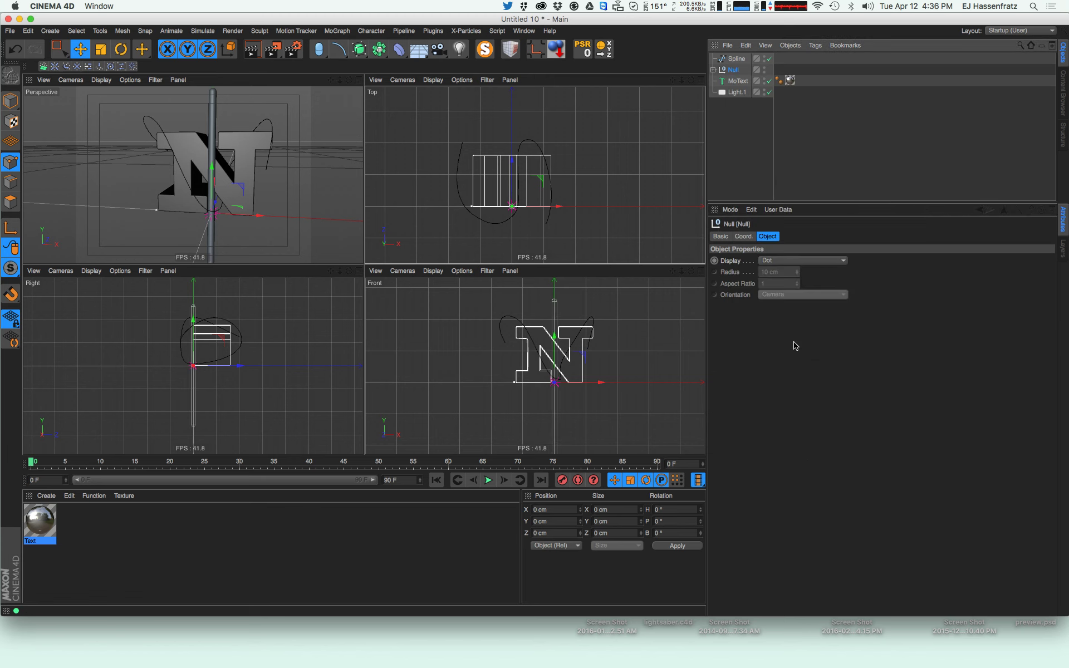
{"action": "left_click", "coordinate": [714, 70]}
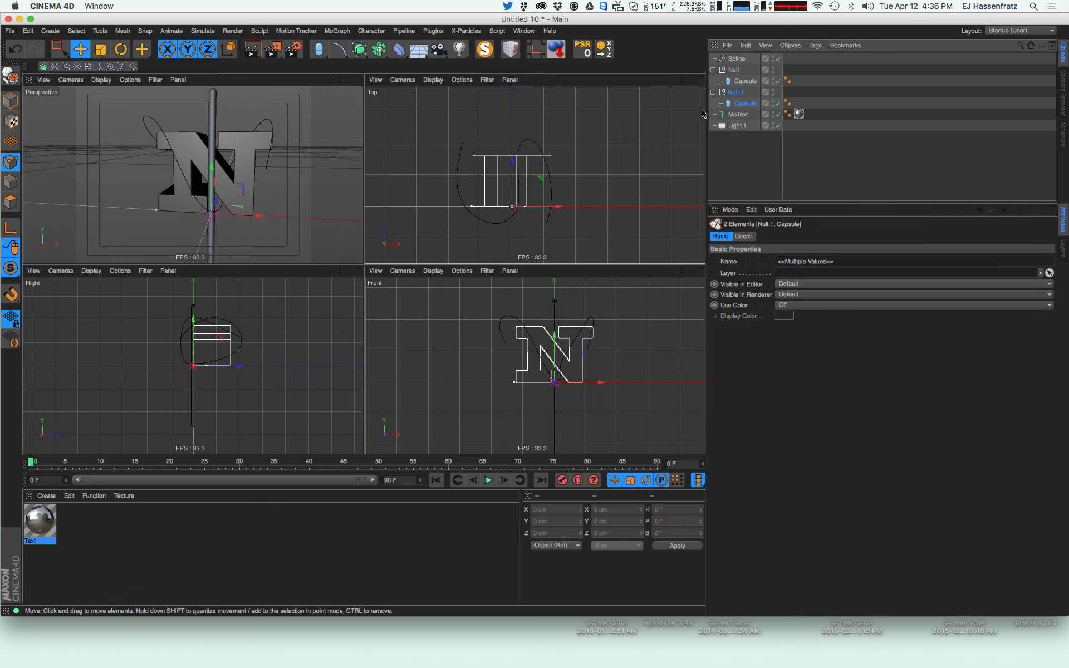
Duplicate the capsule inside the null, place the copy next to the original in the Top view, and set its radius to 14 cm
{"action": "left_click", "coordinate": [741, 82]}
{"action": "left_click_drag", "start_coordinate": [741, 89], "coordinate": [742, 87], "text": "ctrl"}
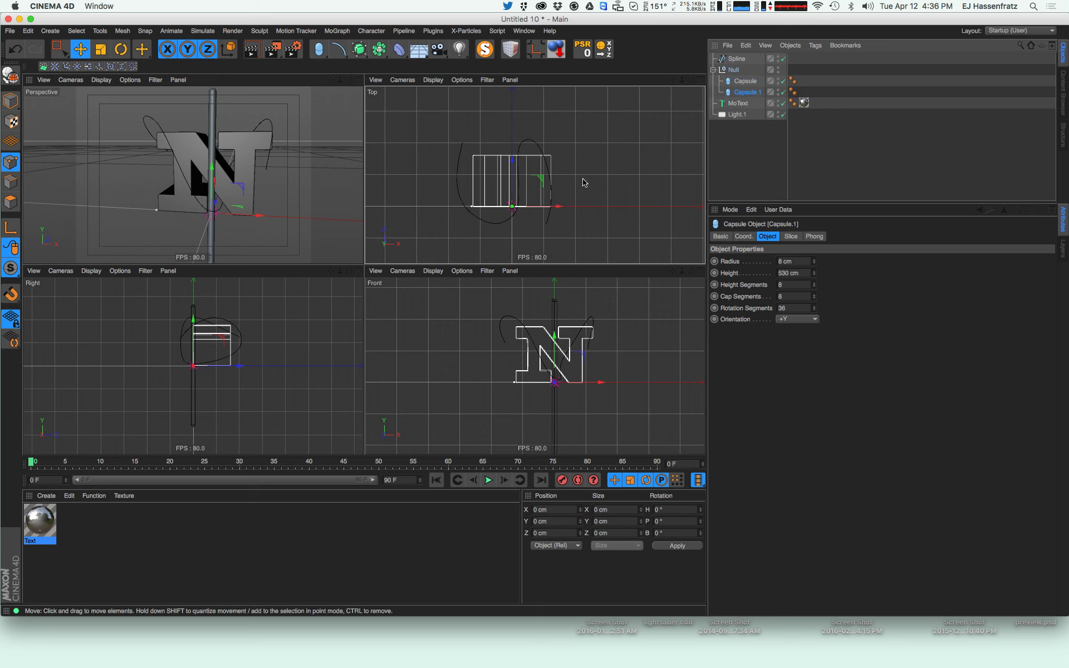
{"action": "scroll", "coordinate": [538, 195], "scroll_direction": "up", "scroll_amount": 5}
{"action": "left_click_drag", "start_coordinate": [538, 196], "coordinate": [529, 168]}
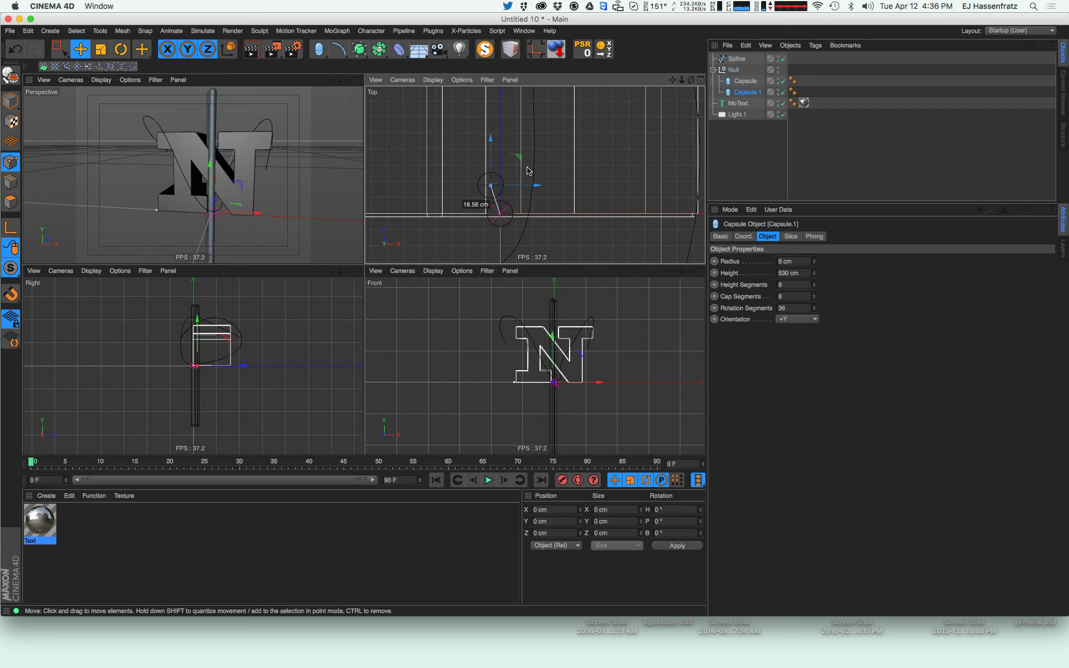
{"action": "left_click_drag", "start_coordinate": [816, 273], "coordinate": [815, 262]}
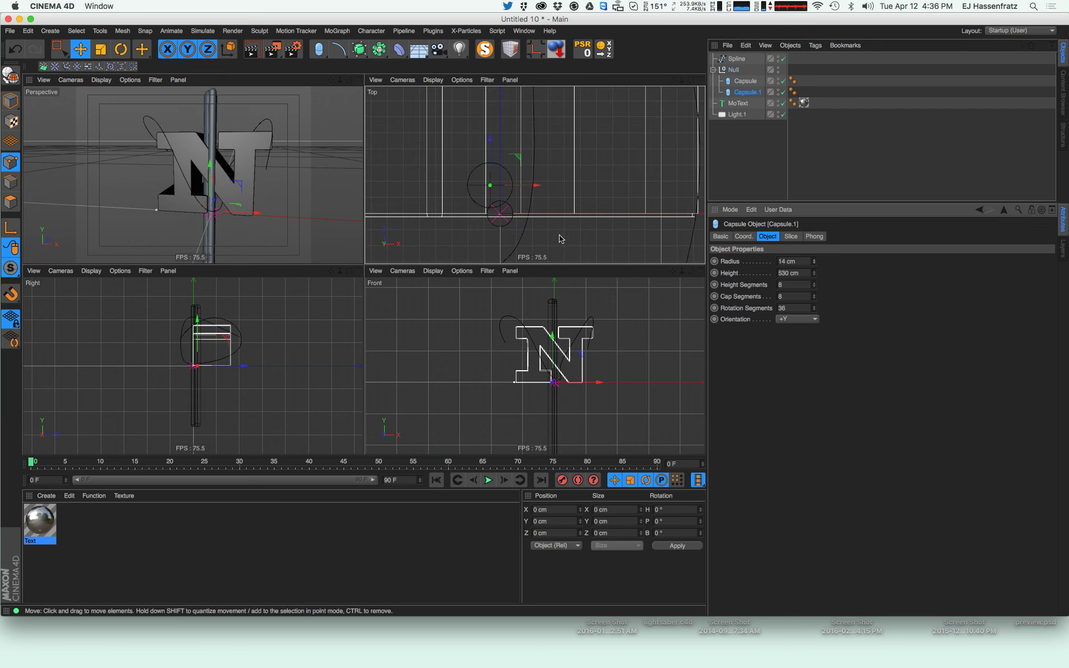
{"action": "left_click_drag", "start_coordinate": [549, 225], "coordinate": [537, 219]}
Add two more capsule copies beside the original in the Top view, one with an 8 cm radius and one with an 11 cm radius
{"action": "left_click_drag", "start_coordinate": [746, 92], "coordinate": [748, 91], "text": "ctrl"}
{"action": "left_click_drag", "start_coordinate": [590, 167], "coordinate": [643, 180]}
{"action": "left_click_drag", "start_coordinate": [815, 261], "coordinate": [816, 269]}
{"action": "left_click_drag", "start_coordinate": [541, 221], "coordinate": [463, 255], "text": "ctrl"}
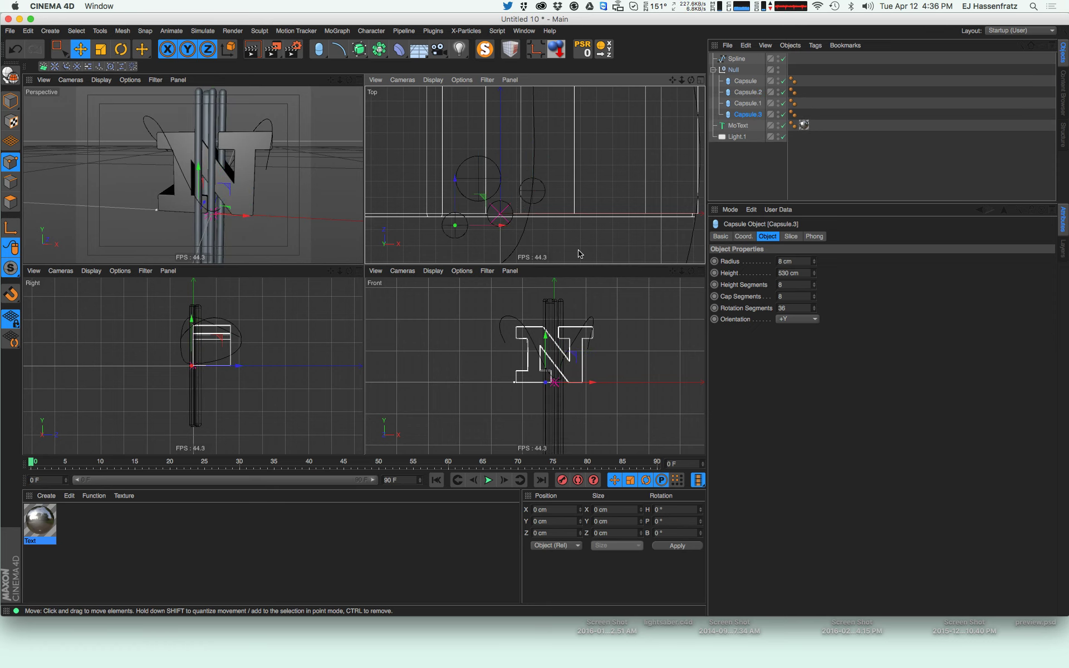
{"action": "left_click_drag", "start_coordinate": [813, 267], "coordinate": [814, 261]}
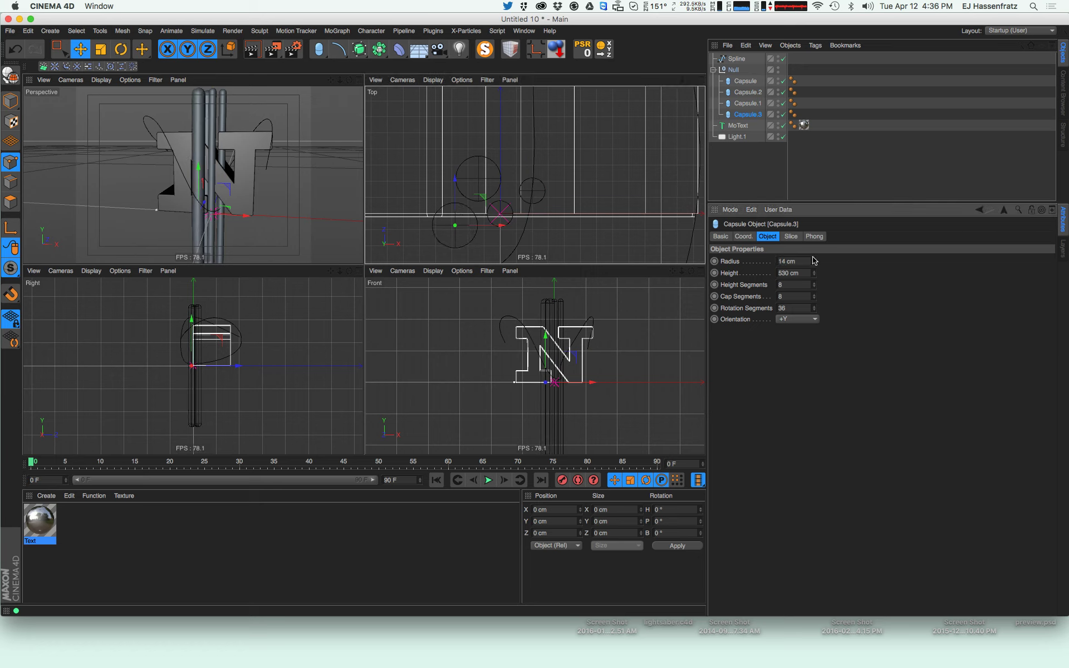
Complete the bundle with three more capsule copies around the original, two thinner ones and one with a 14 cm radius
{"action": "left_click_drag", "start_coordinate": [547, 239], "coordinate": [587, 257], "text": "ctrl"}
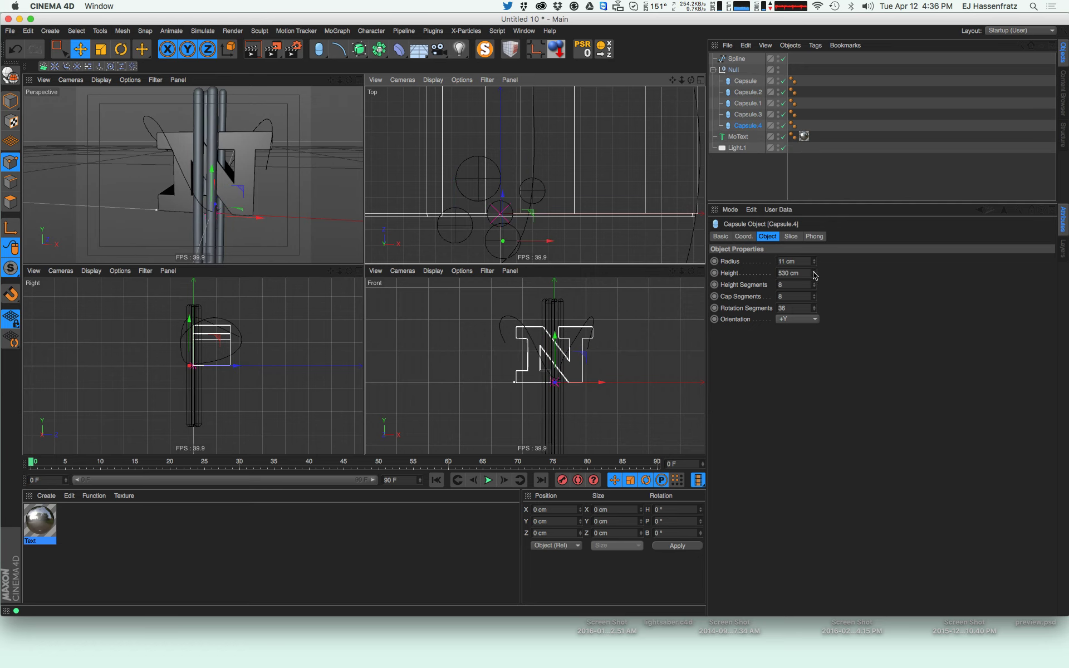
{"action": "left_click_drag", "start_coordinate": [814, 262], "coordinate": [814, 274]}
{"action": "left_click_drag", "start_coordinate": [550, 227], "coordinate": [564, 153], "text": "ctrl"}
{"action": "left_click_drag", "start_coordinate": [548, 199], "coordinate": [559, 257], "text": "ctrl"}
{"action": "left_click_drag", "start_coordinate": [815, 263], "coordinate": [815, 258]}
{"action": "left_click_drag", "start_coordinate": [571, 209], "coordinate": [586, 214]}
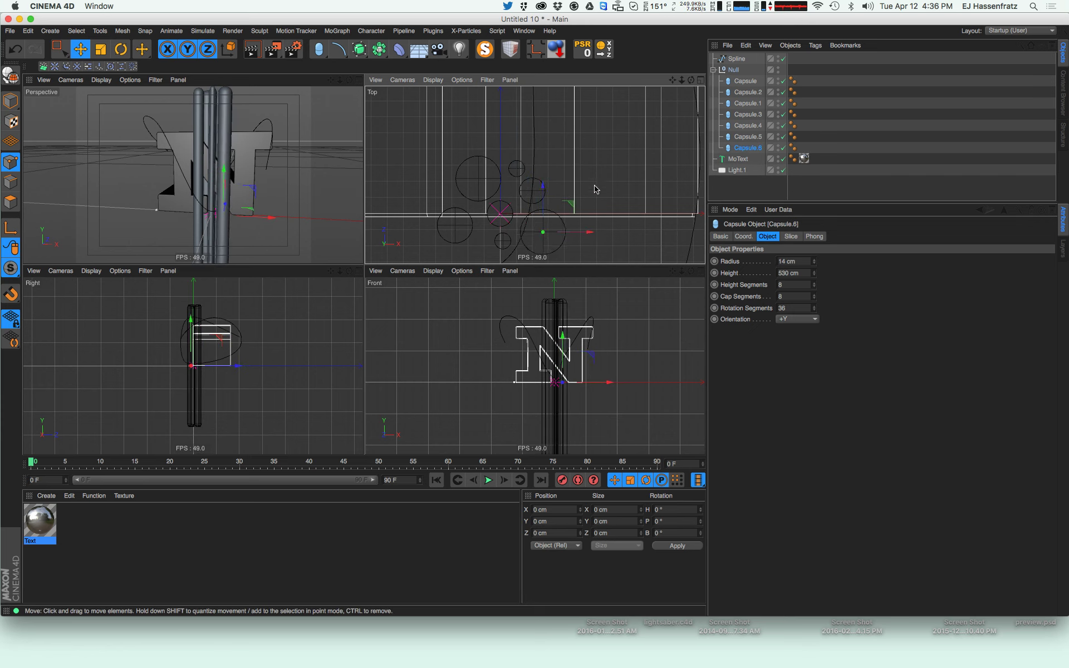
Rename the null that holds the seven capsules as Capsules
{"action": "left_click", "coordinate": [745, 81]}
{"action": "left_click", "coordinate": [755, 147], "text": "shift"}
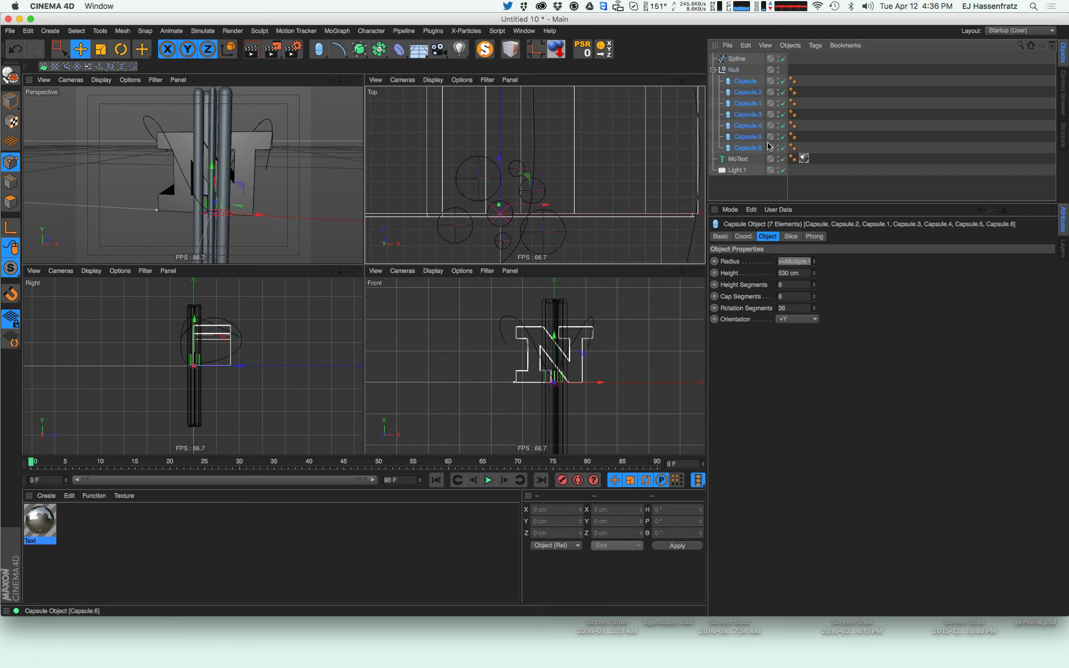
{"action": "double_click", "coordinate": [734, 70]}
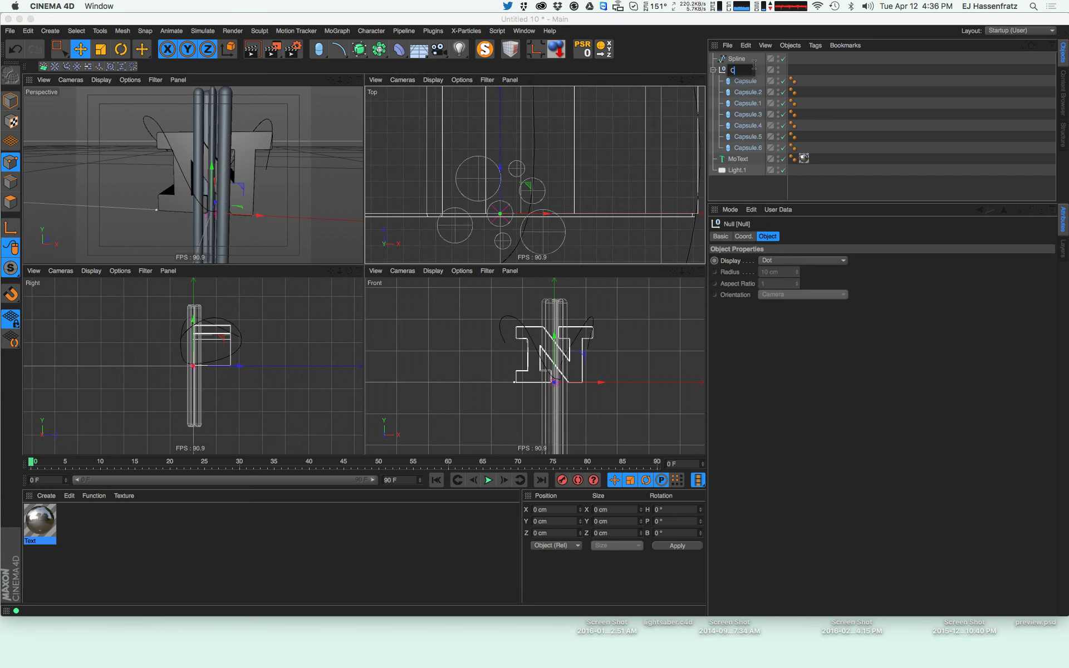
{"action": "type", "text": "Capsules"}
{"action": "key", "text": "Return"}
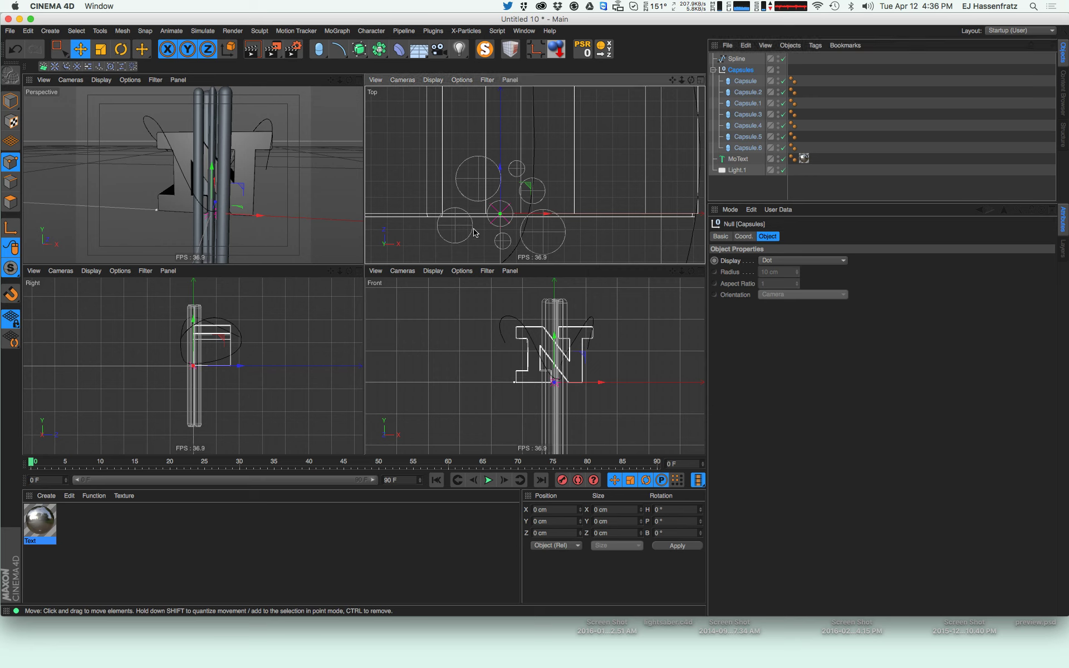
{"action": "left_click", "coordinate": [753, 139]}
{"action": "left_click", "coordinate": [740, 127]}
{"action": "left_click", "coordinate": [739, 102]}
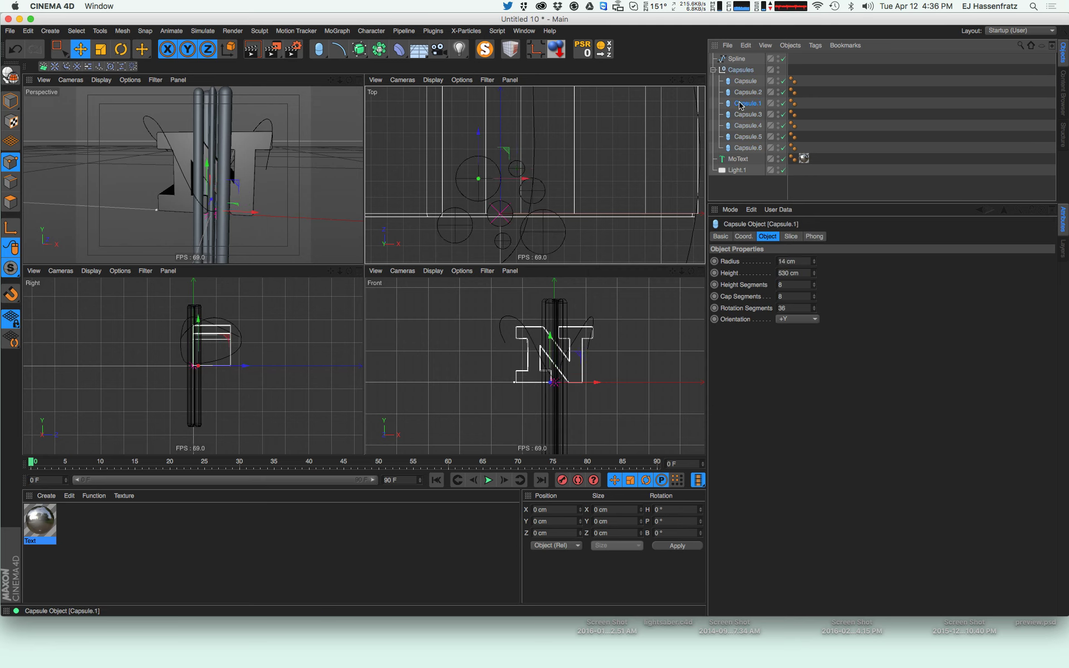
{"action": "left_click", "coordinate": [734, 92]}
{"action": "left_click", "coordinate": [746, 82]}
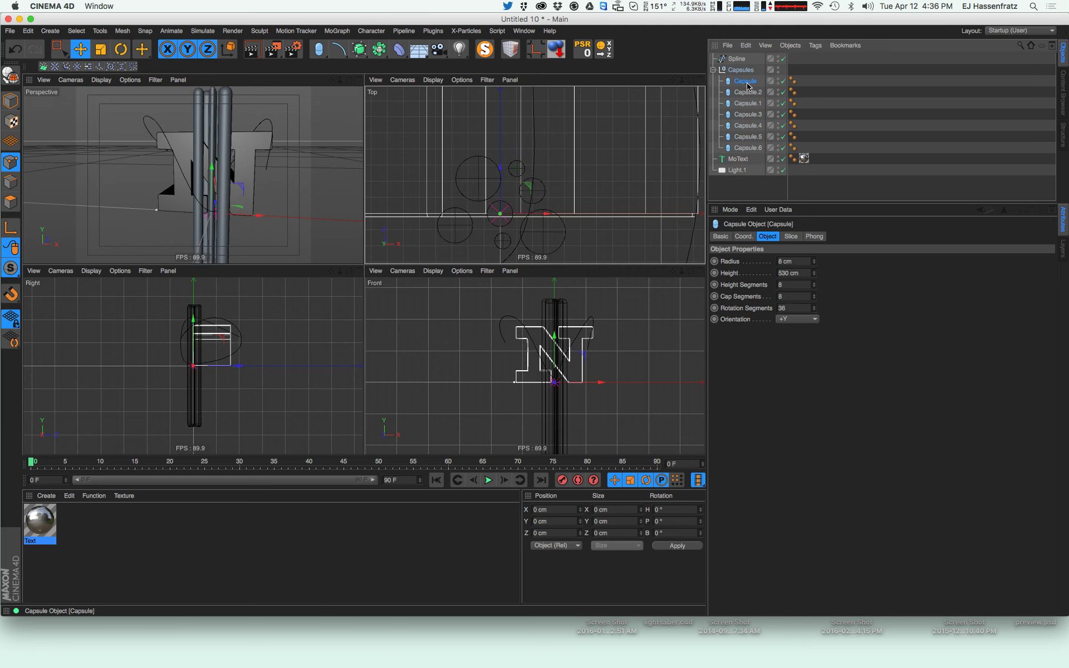
Add a Spline Wrap deformer as the first child of the Capsules null, with Spline as its spline and +Y as its axis
{"action": "left_click", "coordinate": [748, 136]}
{"action": "left_click", "coordinate": [378, 50]}
{"action": "left_click", "coordinate": [399, 50]}
{"action": "left_click", "coordinate": [526, 164]}
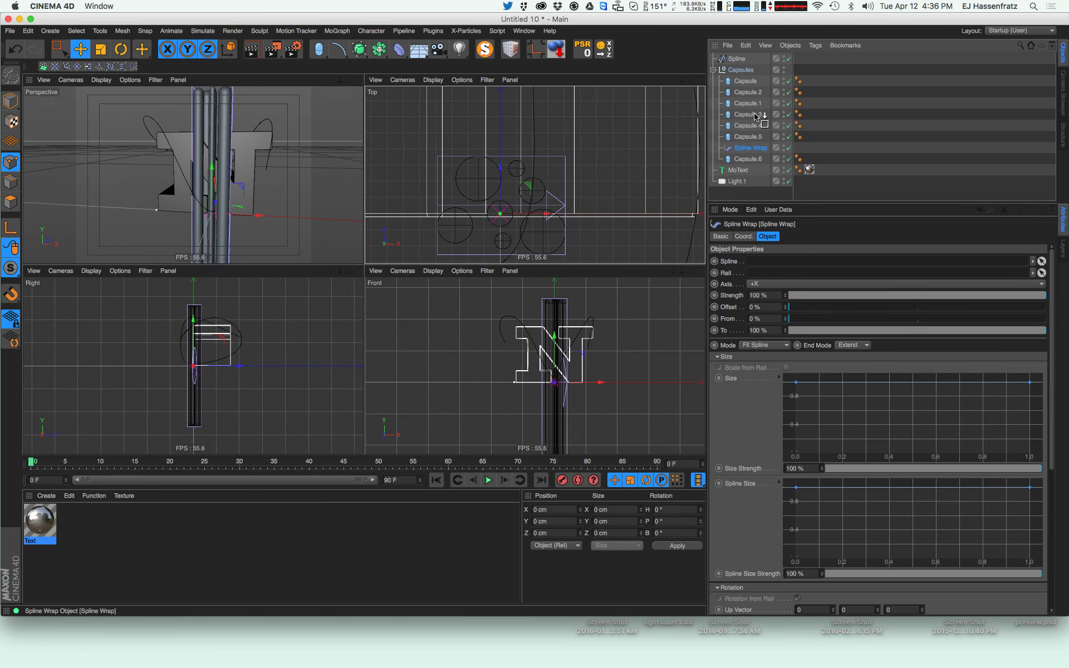
{"action": "left_click_drag", "start_coordinate": [744, 78], "coordinate": [743, 76]}
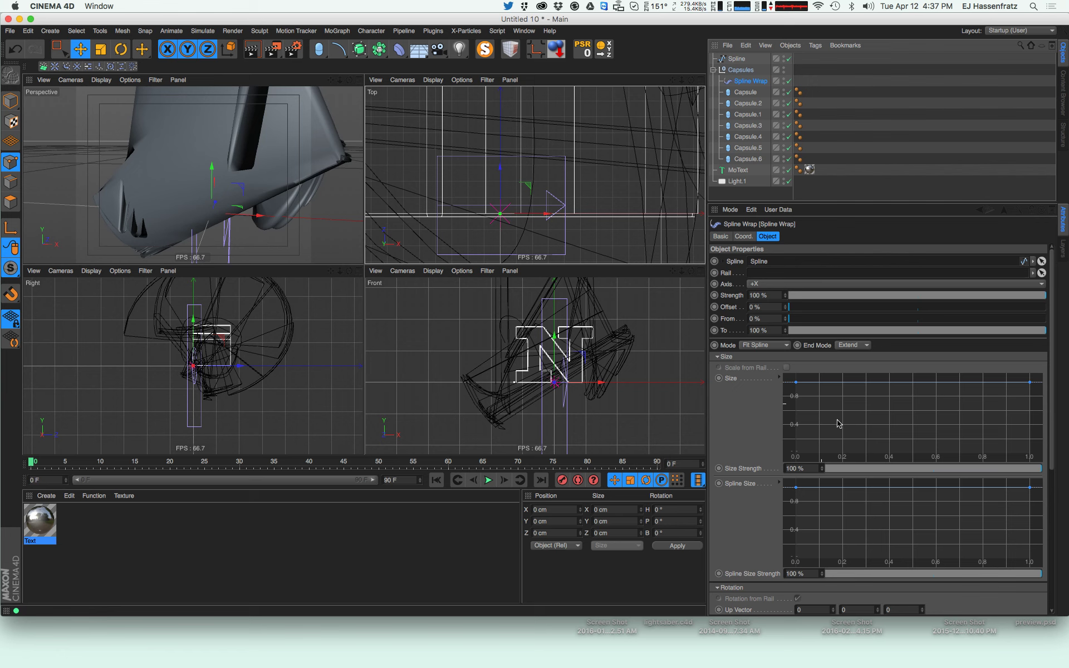
{"action": "left_click", "coordinate": [765, 284]}
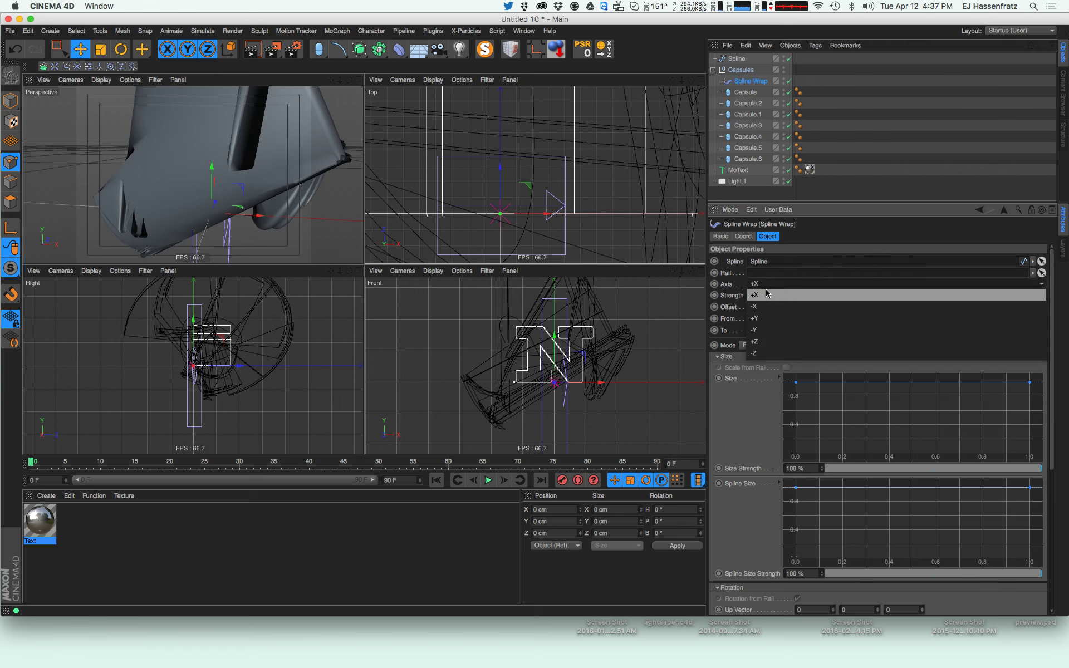
{"action": "left_click", "coordinate": [754, 320]}
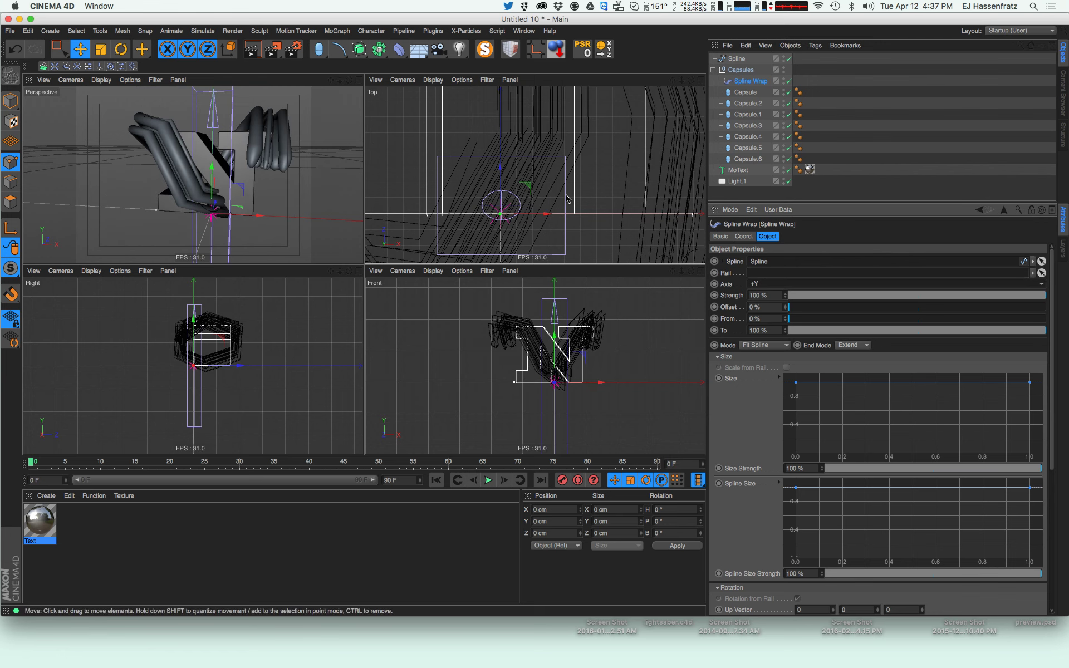
Set the Height Segments of all seven capsules to 129
{"action": "left_click", "coordinate": [746, 93]}
{"action": "left_click_drag", "start_coordinate": [192, 239], "coordinate": [234, 235], "text": "alt"}
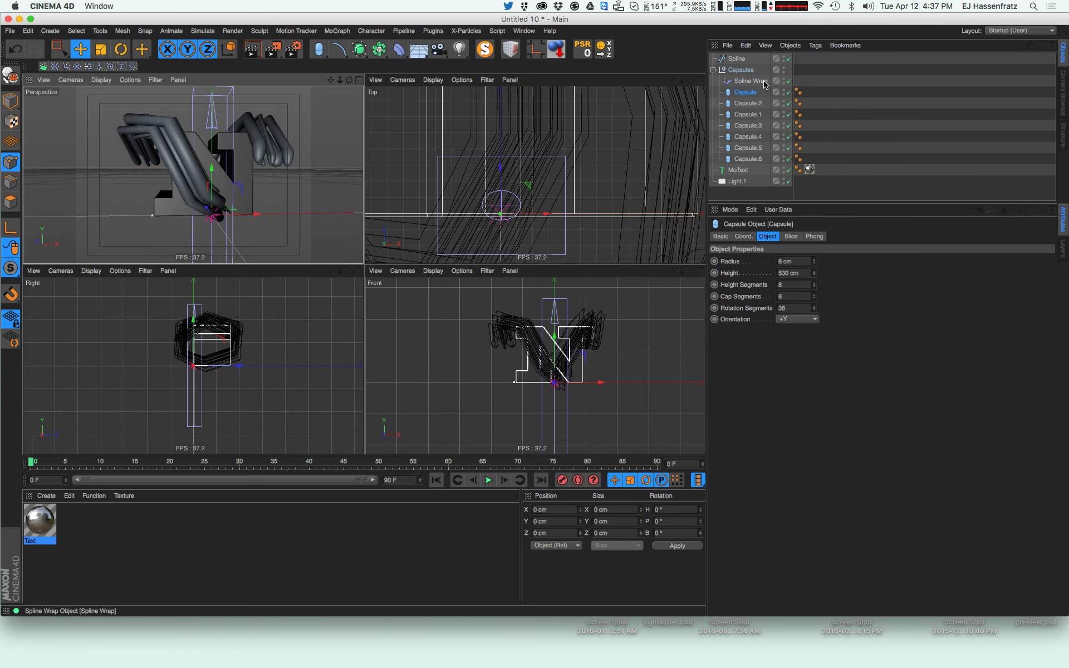
{"action": "left_click", "coordinate": [761, 159], "text": "shift"}
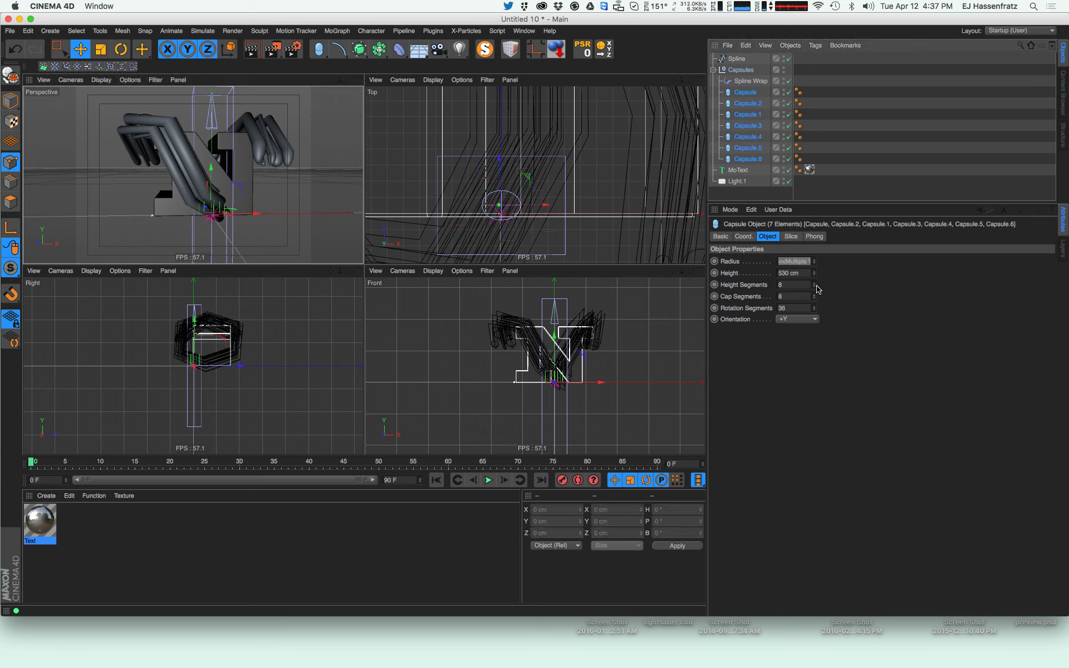
{"action": "left_click_drag", "start_coordinate": [814, 285], "coordinate": [829, 230]}
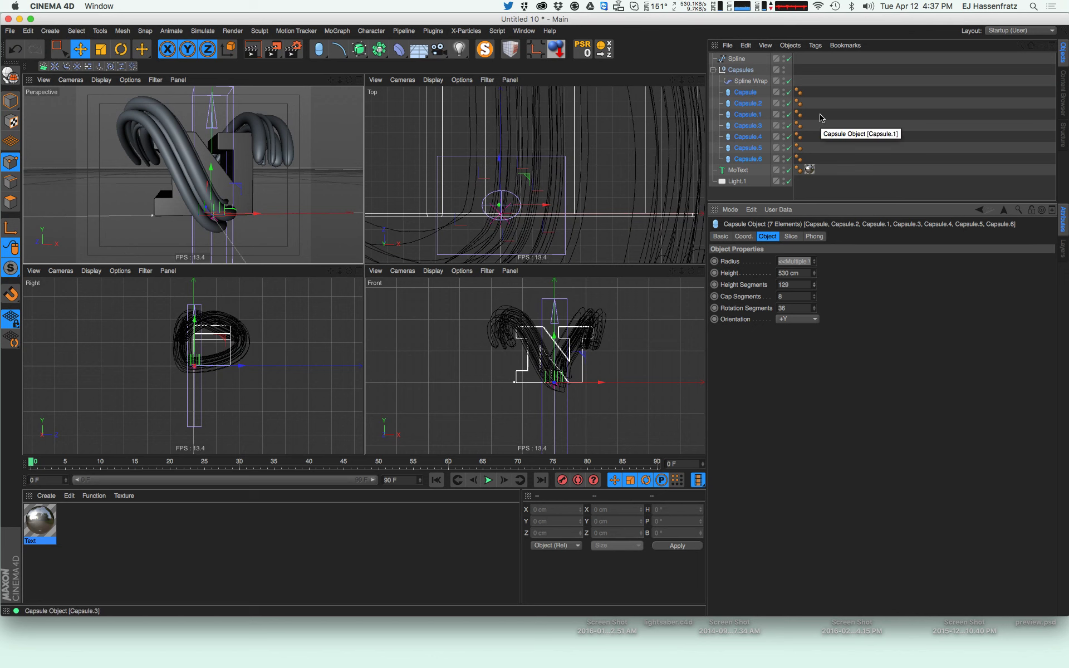
Taper the Spline Wrap's Size curve by lowering its start to about 0.45 and its end to 0
{"action": "left_click", "coordinate": [750, 81]}
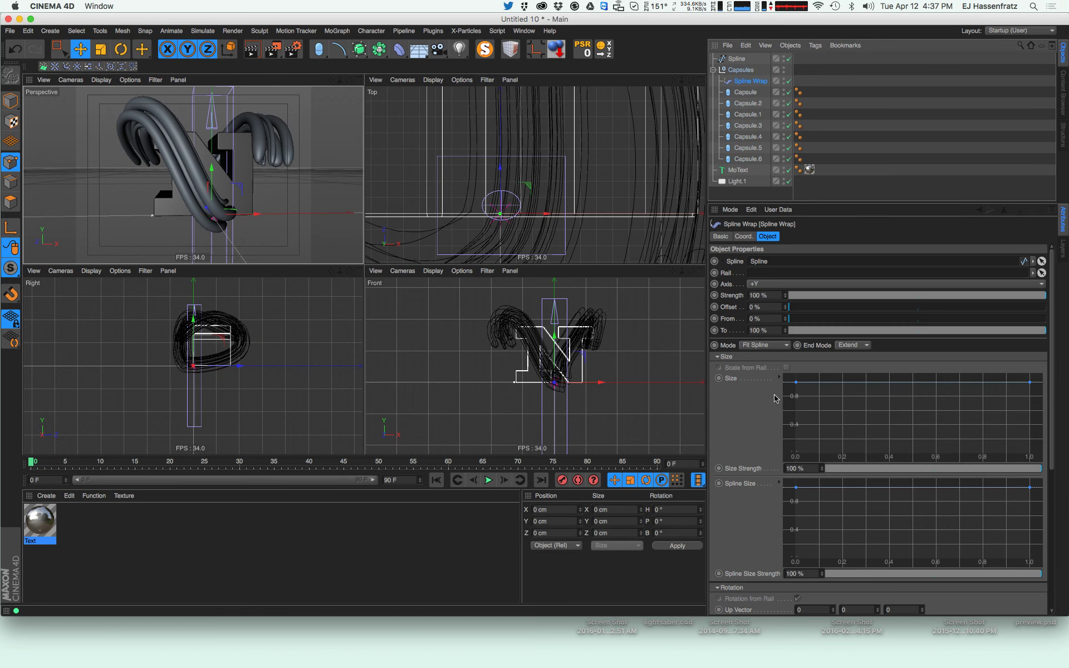
{"action": "left_click_drag", "start_coordinate": [797, 382], "coordinate": [847, 382]}
{"action": "mouse_move", "coordinate": [1032, 385]}
{"action": "left_mouse_down"}
{"action": "mouse_move", "coordinate": [1031, 426]}
{"action": "mouse_move", "coordinate": [1003, 428]}
{"action": "mouse_move", "coordinate": [1006, 419]}
{"action": "mouse_move", "coordinate": [980, 433]}
{"action": "mouse_move", "coordinate": [976, 412]}
{"action": "mouse_move", "coordinate": [957, 438]}
{"action": "mouse_move", "coordinate": [1023, 393]}
{"action": "left_mouse_up"}
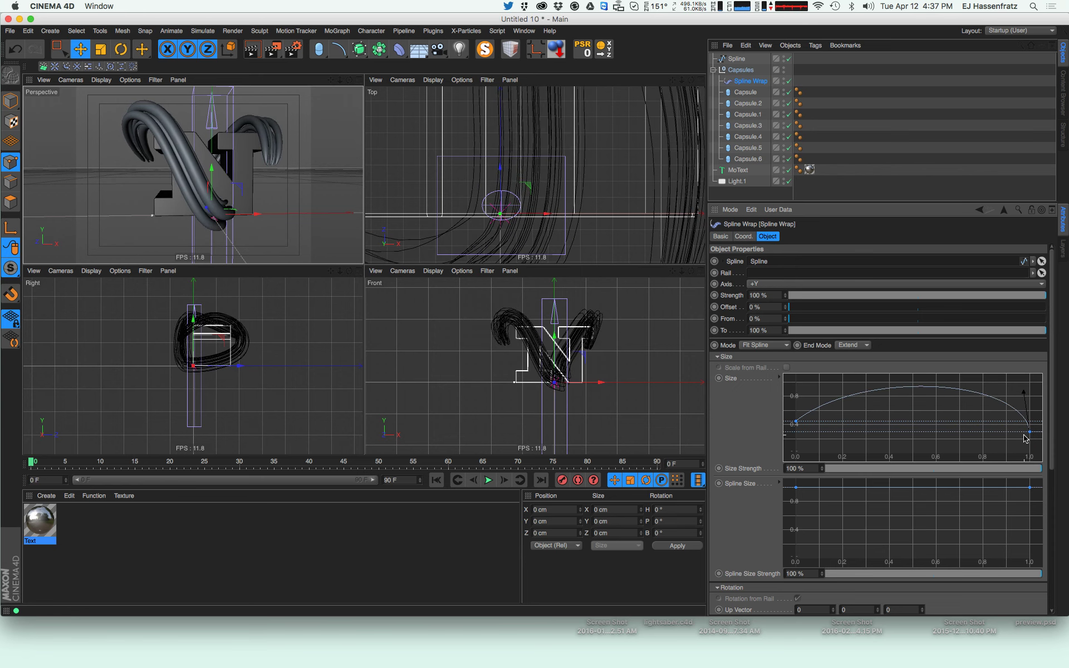
{"action": "left_click_drag", "start_coordinate": [1031, 434], "coordinate": [1031, 456]}
Add a point to the Size curve at about 0.64 with a value near 0.5, and lower the curve's start to about 0.1
{"action": "left_click", "coordinate": [914, 399], "text": "ctrl"}
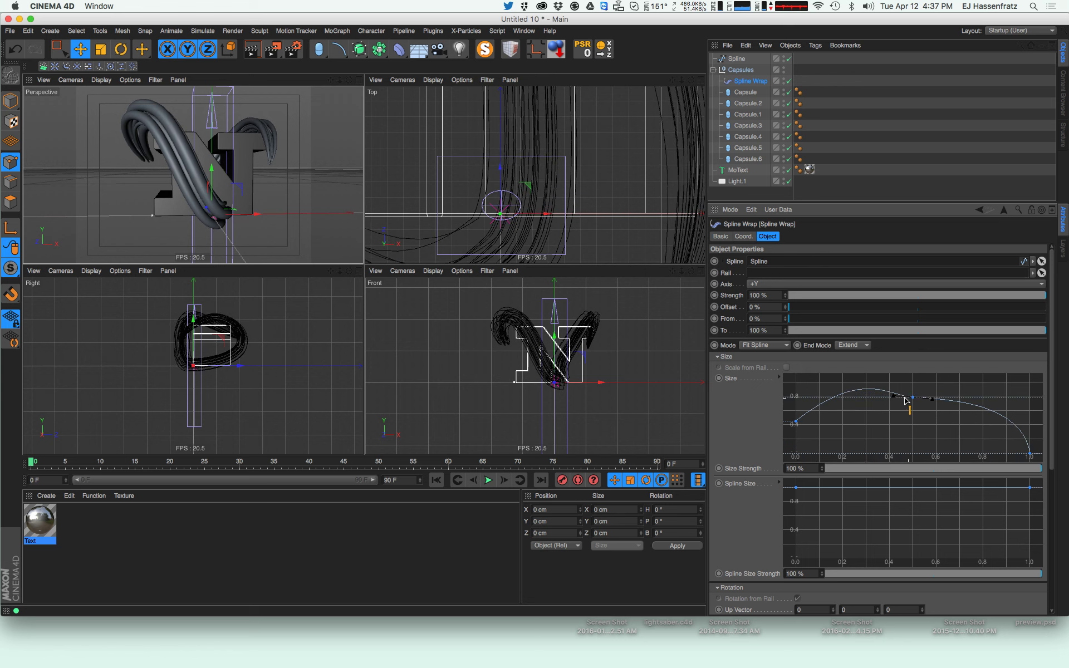
{"action": "left_click_drag", "start_coordinate": [894, 396], "coordinate": [946, 417]}
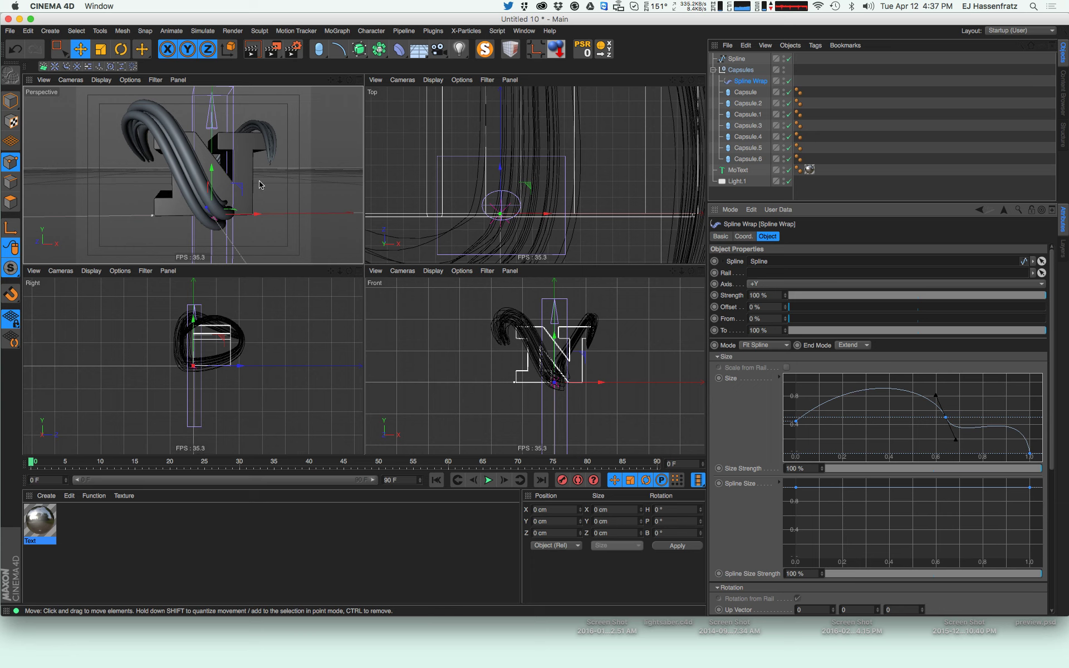
{"action": "left_click_drag", "start_coordinate": [795, 424], "coordinate": [823, 394]}
{"action": "left_click_drag", "start_coordinate": [796, 439], "coordinate": [797, 447]}
{"action": "mouse_move", "coordinate": [180, 176]}
{"action": "left_mouse_down", "text": "alt"}
{"action": "mouse_move", "coordinate": [206, 175]}
{"action": "mouse_move", "coordinate": [176, 168]}
{"action": "left_mouse_up", "text": "alt"}
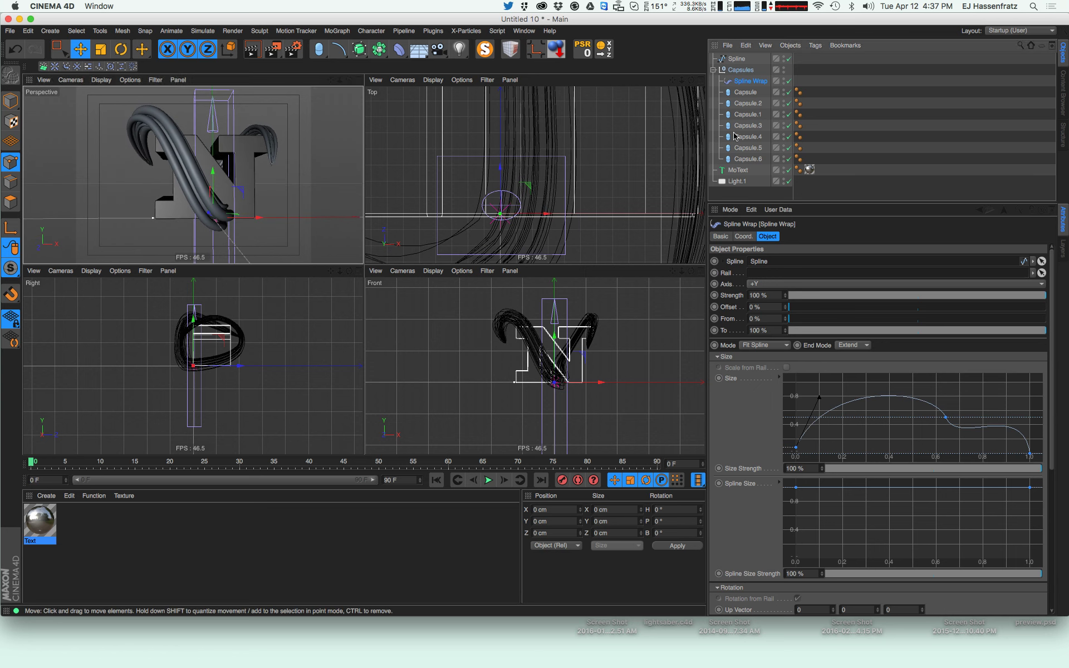
Select the Spline object's point near the base of the N in the Front view, ready for moving
{"action": "left_click", "coordinate": [737, 58]}
{"action": "left_click", "coordinate": [193, 210]}
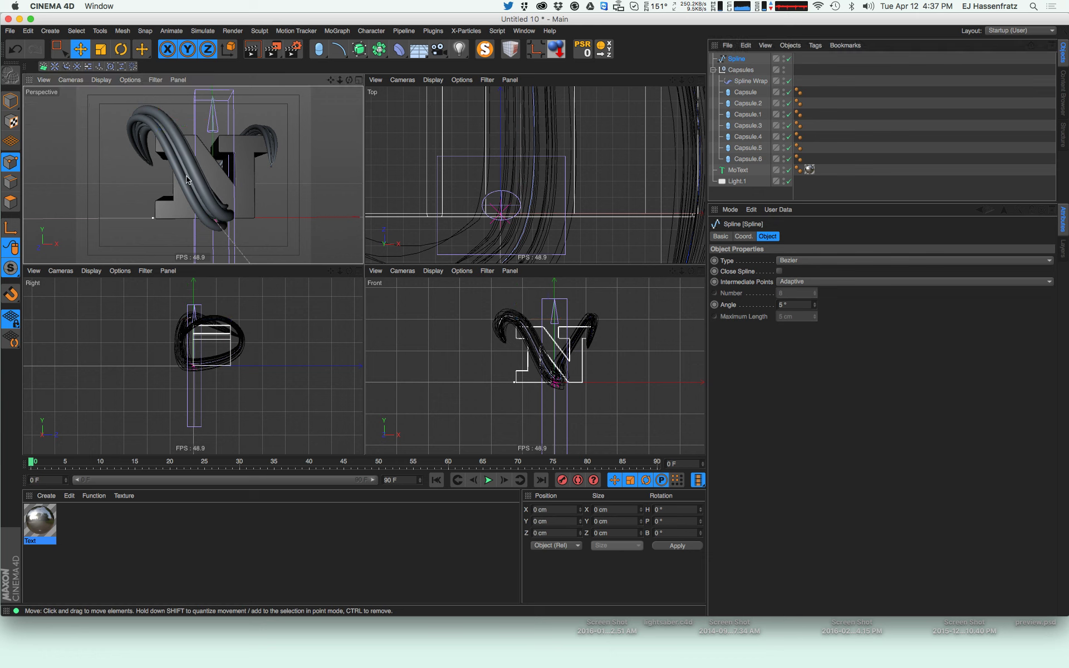
{"action": "key", "text": "0"}
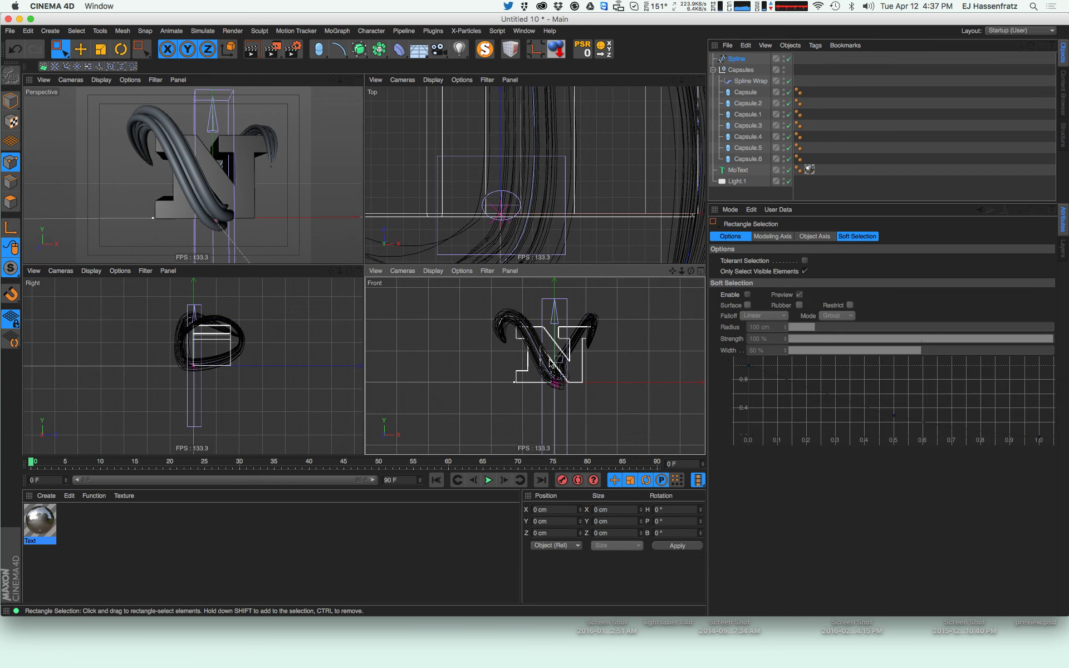
{"action": "left_click_drag", "start_coordinate": [553, 360], "coordinate": [558, 364]}
{"action": "scroll", "coordinate": [544, 353], "scroll_direction": "up", "scroll_amount": 5}
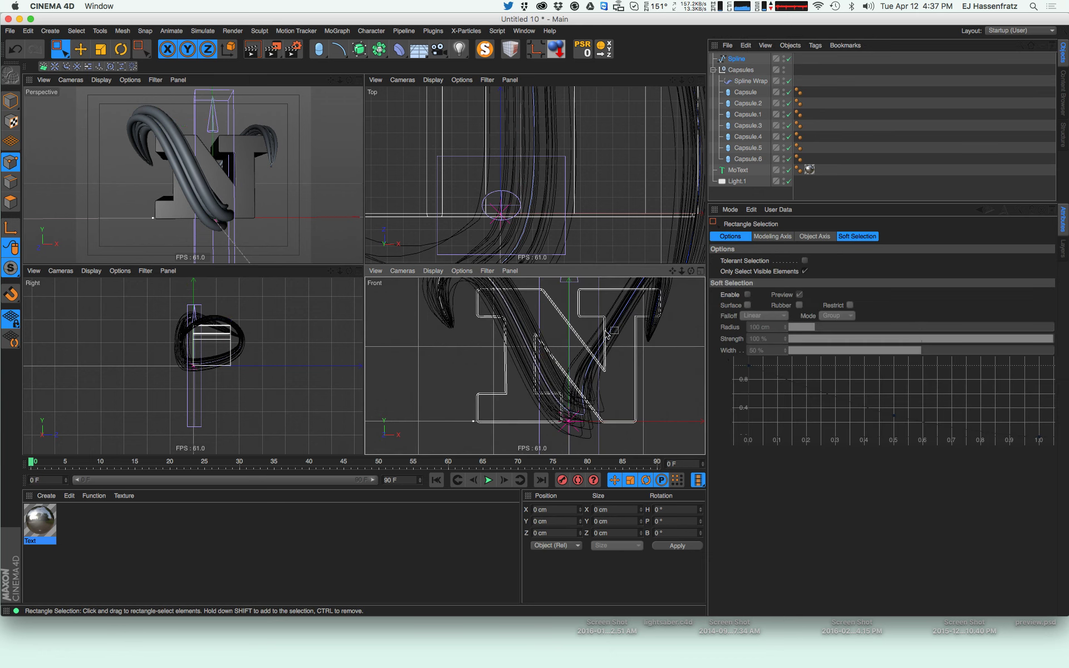
{"action": "left_click_drag", "start_coordinate": [479, 360], "coordinate": [583, 394]}
{"action": "left_click_drag", "start_coordinate": [526, 349], "coordinate": [511, 200]}
{"action": "key", "text": "e"}
{"action": "scroll", "coordinate": [450, 205], "scroll_direction": "down", "scroll_amount": 4}
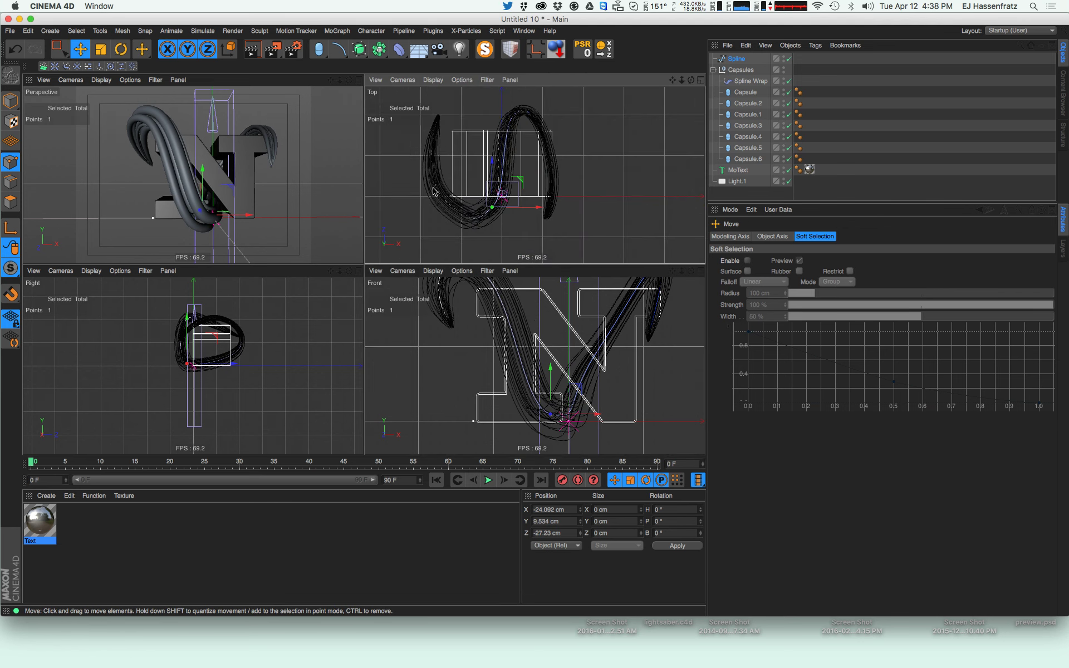
Lower the spline's point beside the upper-left corner of the N and adjust its tangent so the bundle drops more steeply
{"action": "left_click_drag", "start_coordinate": [452, 207], "coordinate": [447, 214]}
{"action": "left_click_drag", "start_coordinate": [148, 150], "coordinate": [153, 181]}
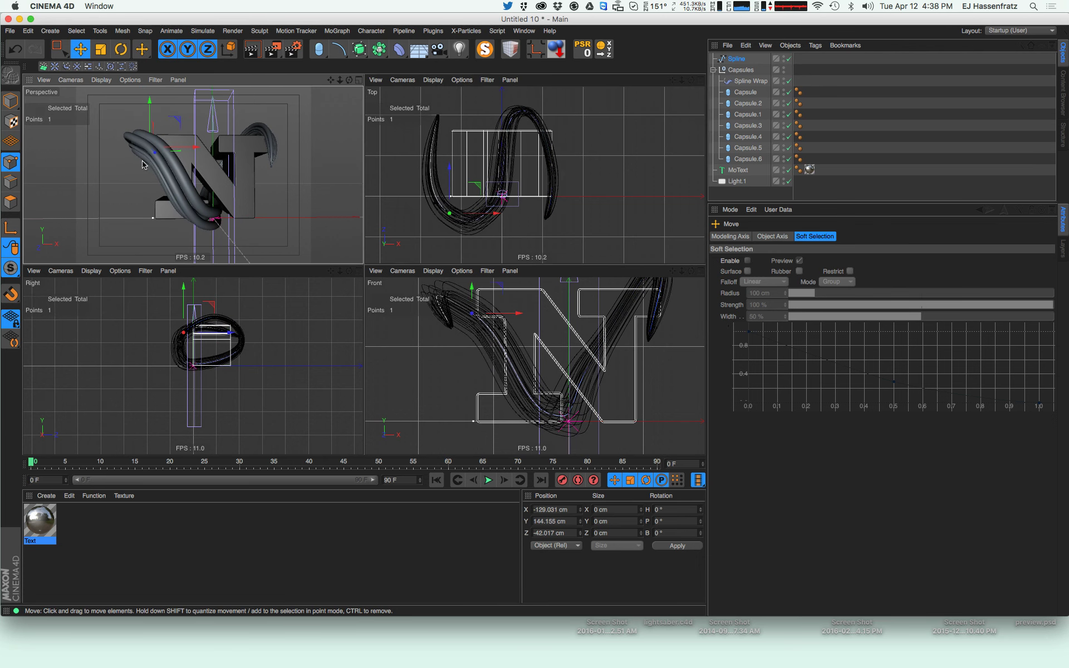
{"action": "mouse_move", "coordinate": [497, 339]}
{"action": "left_mouse_down"}
{"action": "mouse_move", "coordinate": [506, 345]}
{"action": "mouse_move", "coordinate": [498, 342]}
{"action": "left_mouse_up"}
{"action": "left_click", "coordinate": [480, 224]}
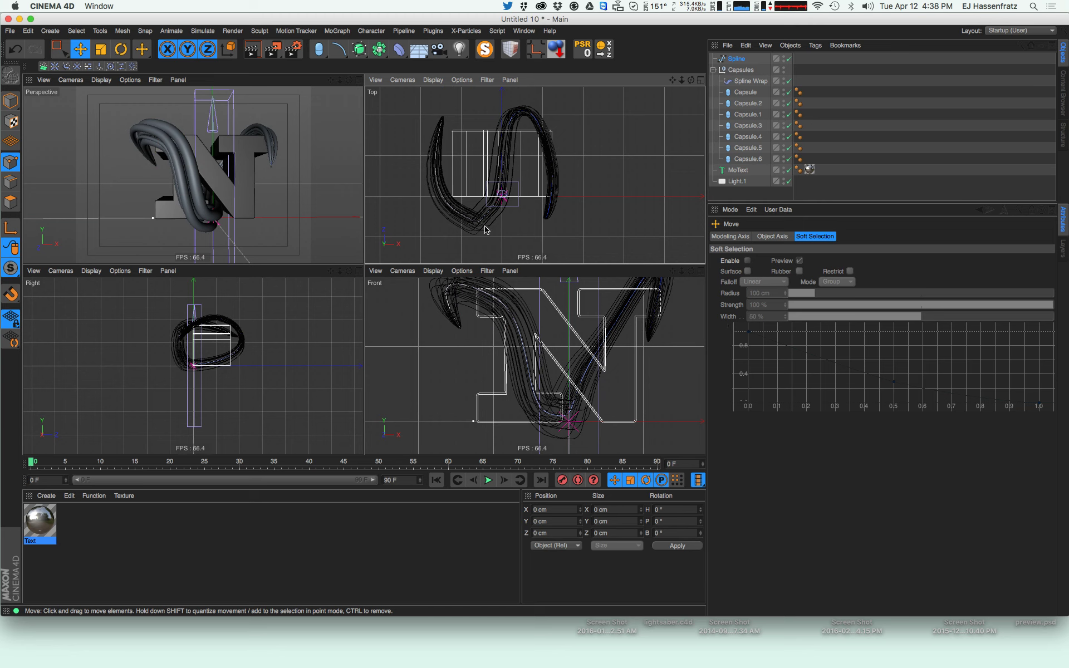
Refine the spline's bend at the base of the N and reposition its upper-left point using the Top and Perspective views
{"action": "left_click", "coordinate": [545, 416]}
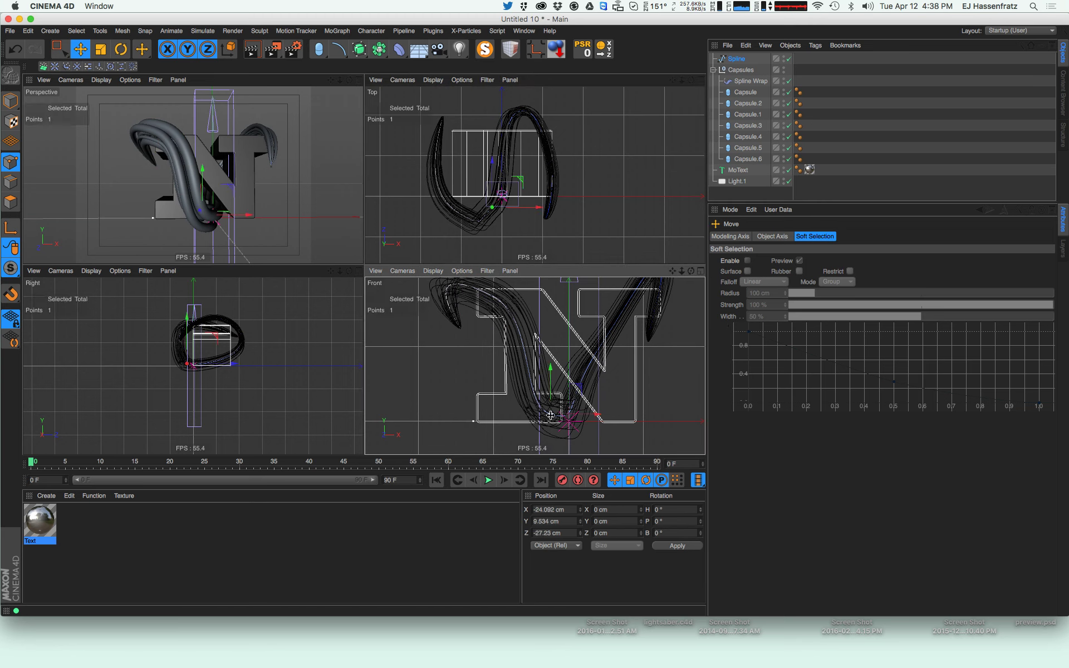
{"action": "left_click_drag", "start_coordinate": [528, 409], "coordinate": [553, 394]}
{"action": "key", "text": "super+z"}
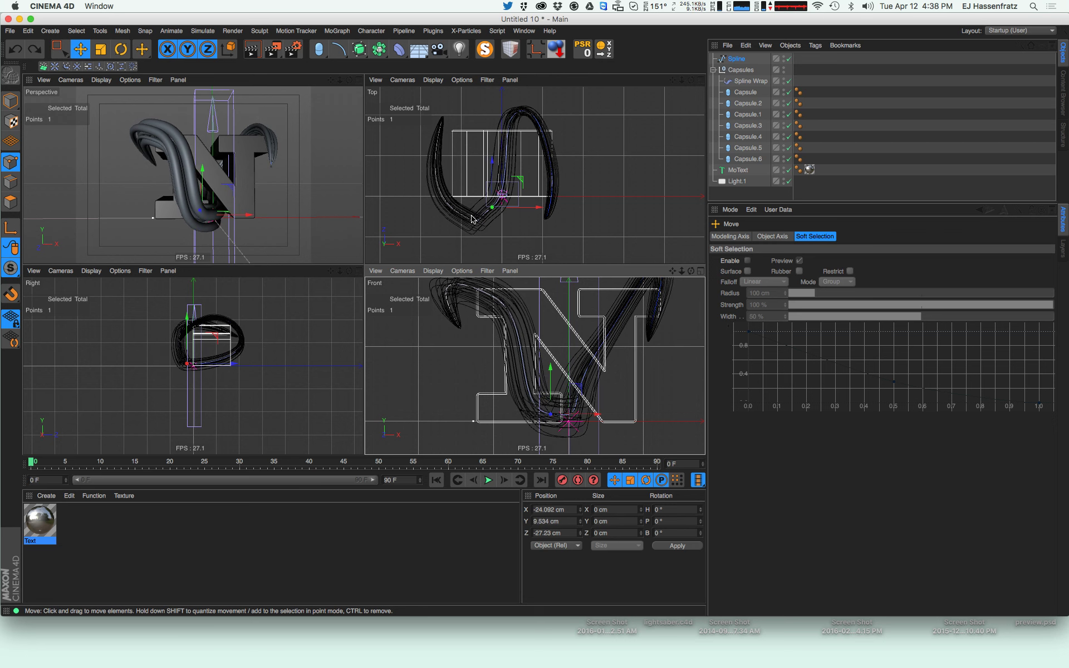
{"action": "left_click", "coordinate": [471, 215]}
{"action": "left_click", "coordinate": [460, 214]}
{"action": "left_click_drag", "start_coordinate": [456, 223], "coordinate": [432, 208]}
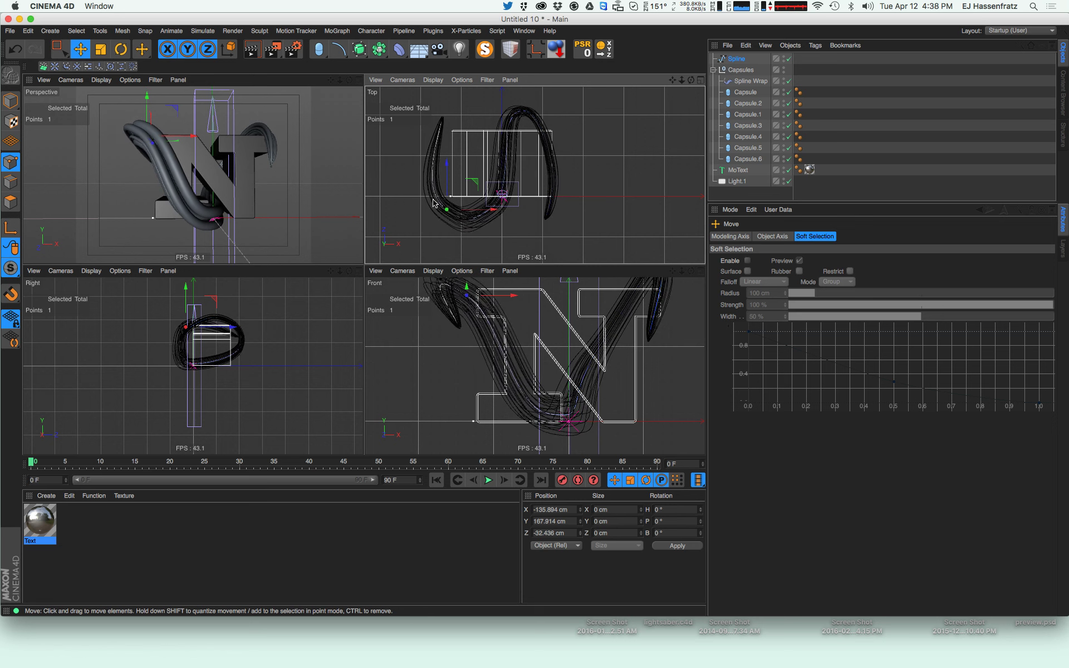
{"action": "left_click_drag", "start_coordinate": [189, 182], "coordinate": [234, 196]}
Lengthen the tangents of the start and middle points on the Spline Wrap's Size curve for a more gradual taper
{"action": "left_click", "coordinate": [750, 81]}
{"action": "left_click_drag", "start_coordinate": [820, 398], "coordinate": [848, 422]}
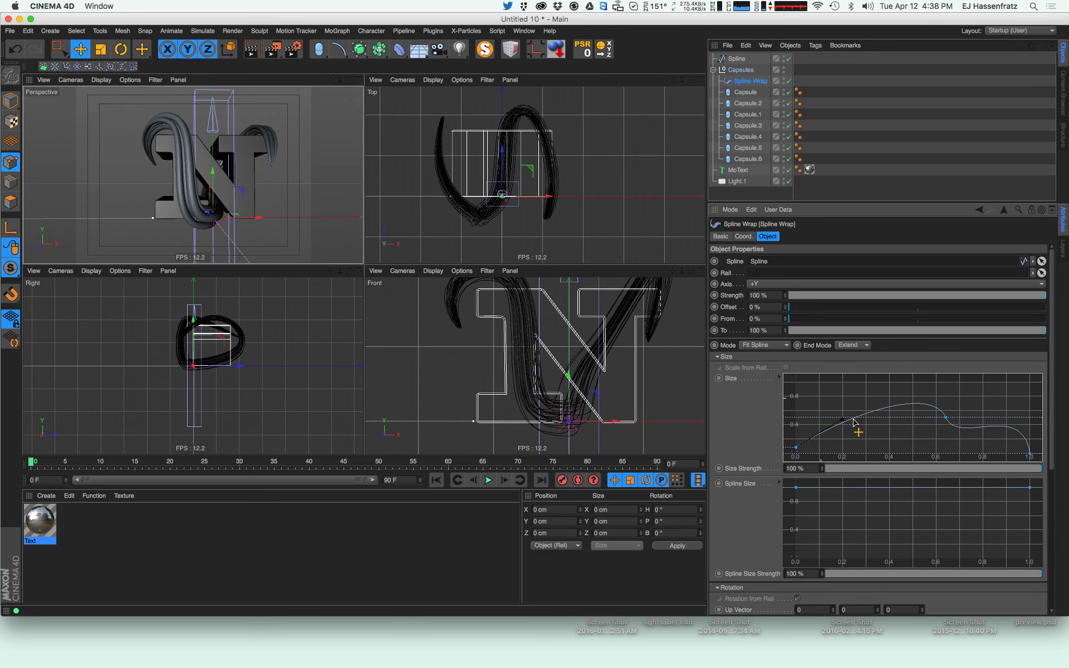
{"action": "left_click", "coordinate": [946, 418]}
{"action": "left_click_drag", "start_coordinate": [948, 420], "coordinate": [980, 443]}
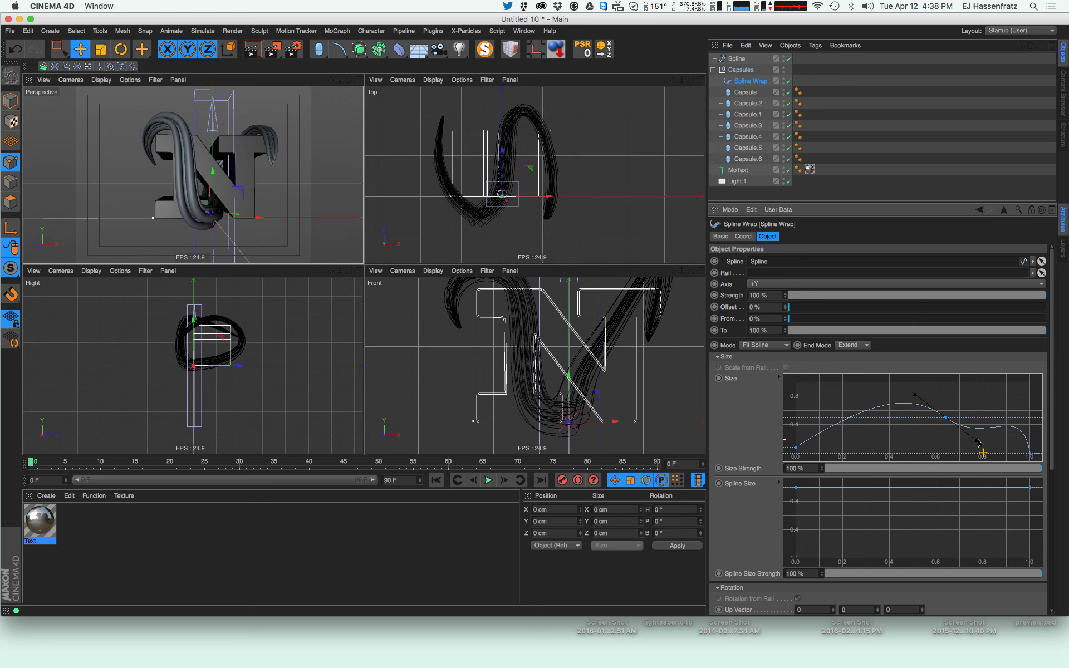
Adjust the spline near the base of the N and move its upper-left point to about X -107, Y 193, Z -60 cm
{"action": "left_click", "coordinate": [736, 59]}
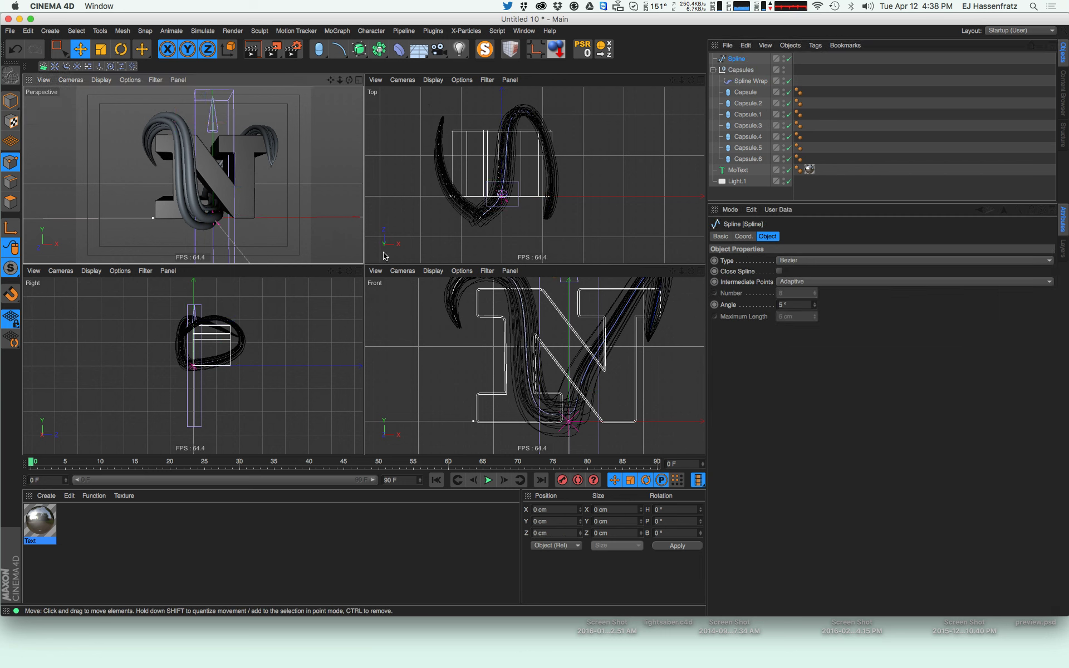
{"action": "scroll", "coordinate": [574, 418], "scroll_direction": "up", "scroll_amount": 2}
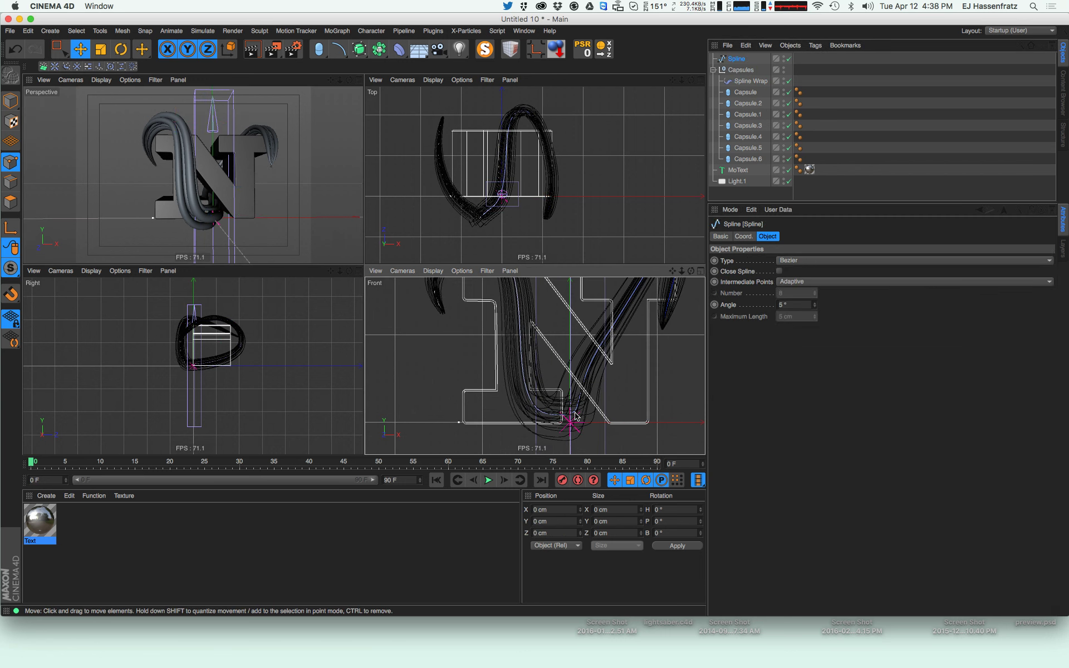
{"action": "left_click", "coordinate": [550, 415]}
{"action": "scroll", "coordinate": [517, 184], "scroll_direction": "up", "scroll_amount": 3}
{"action": "left_click_drag", "start_coordinate": [500, 191], "coordinate": [517, 208]}
{"action": "left_click", "coordinate": [434, 230]}
{"action": "left_click_drag", "start_coordinate": [451, 205], "coordinate": [432, 224]}
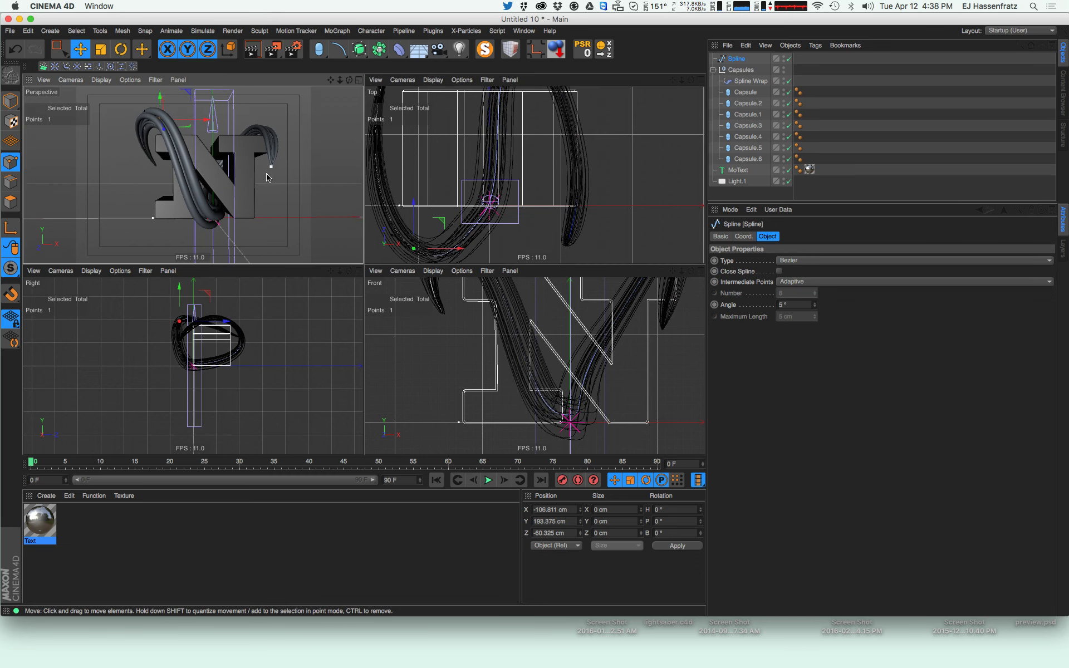
Bow the spline's right-hand arm outward in the Top view so it clears the side of the N
{"action": "left_click_drag", "start_coordinate": [223, 167], "coordinate": [310, 193], "text": "alt"}
{"action": "left_click", "coordinate": [275, 177]}
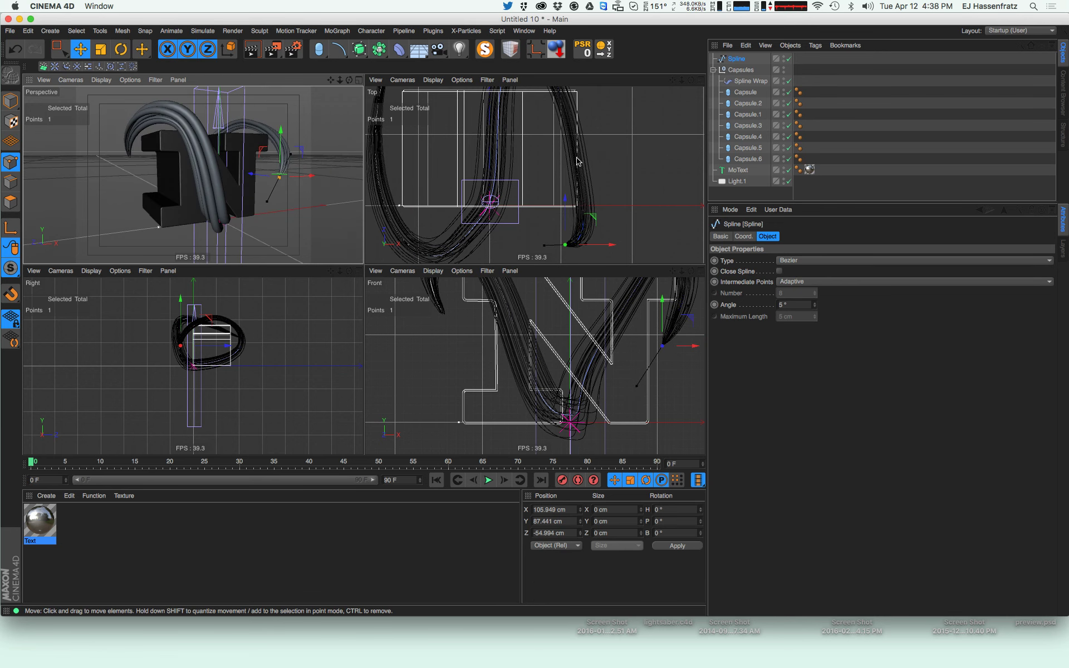
{"action": "left_click", "coordinate": [577, 176]}
{"action": "middle_click_drag", "start_coordinate": [576, 162], "coordinate": [581, 184], "text": "alt"}
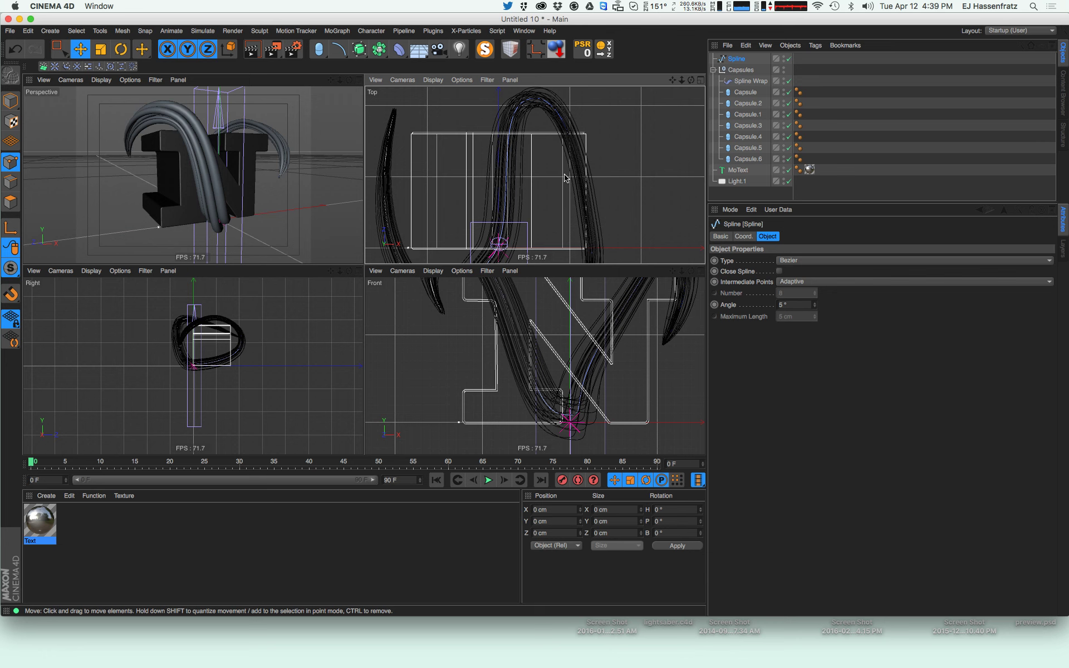
{"action": "key", "text": "0"}
{"action": "left_click_drag", "start_coordinate": [600, 178], "coordinate": [637, 196]}
{"action": "key", "text": "e"}
Move the spline's upper-left point inward to about X -64, Y 193, Z -59 cm in the Perspective view
{"action": "left_click_drag", "start_coordinate": [213, 172], "coordinate": [198, 205], "text": "alt"}
{"action": "left_click", "coordinate": [173, 206]}
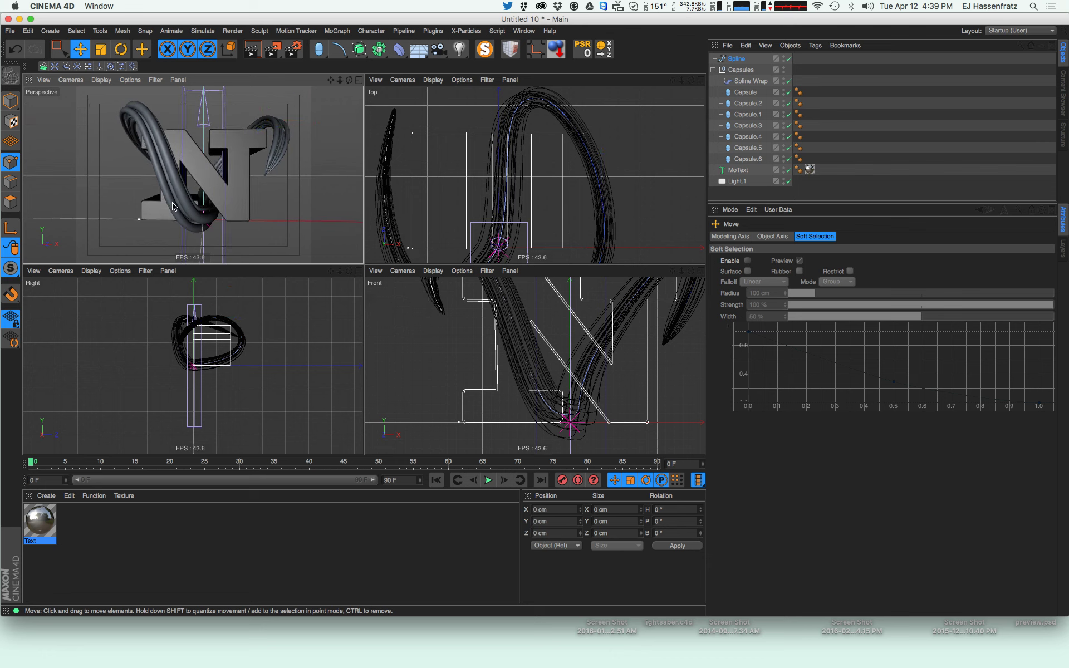
{"action": "left_click", "coordinate": [136, 117]}
{"action": "left_click_drag", "start_coordinate": [129, 109], "coordinate": [150, 108]}
{"action": "left_click_drag", "start_coordinate": [189, 168], "coordinate": [200, 170], "text": "alt"}
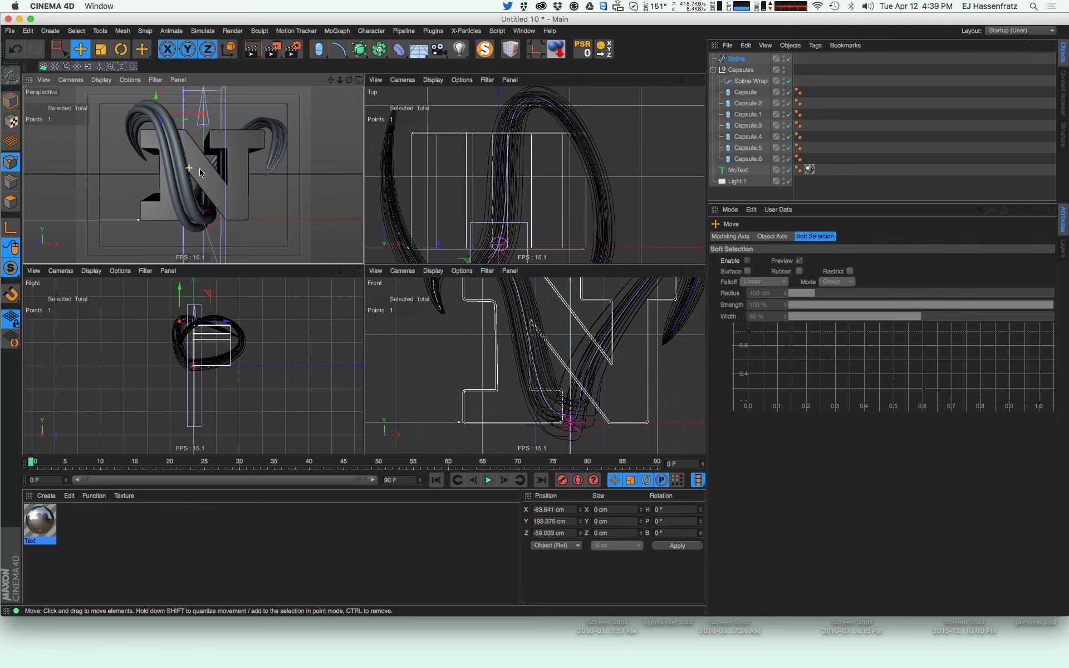
Move the spline's right-hand end point to about X 89, Y 86, Z -55 cm in the Perspective view
{"action": "left_click", "coordinate": [266, 174]}
{"action": "left_click_drag", "start_coordinate": [270, 184], "coordinate": [260, 186]}
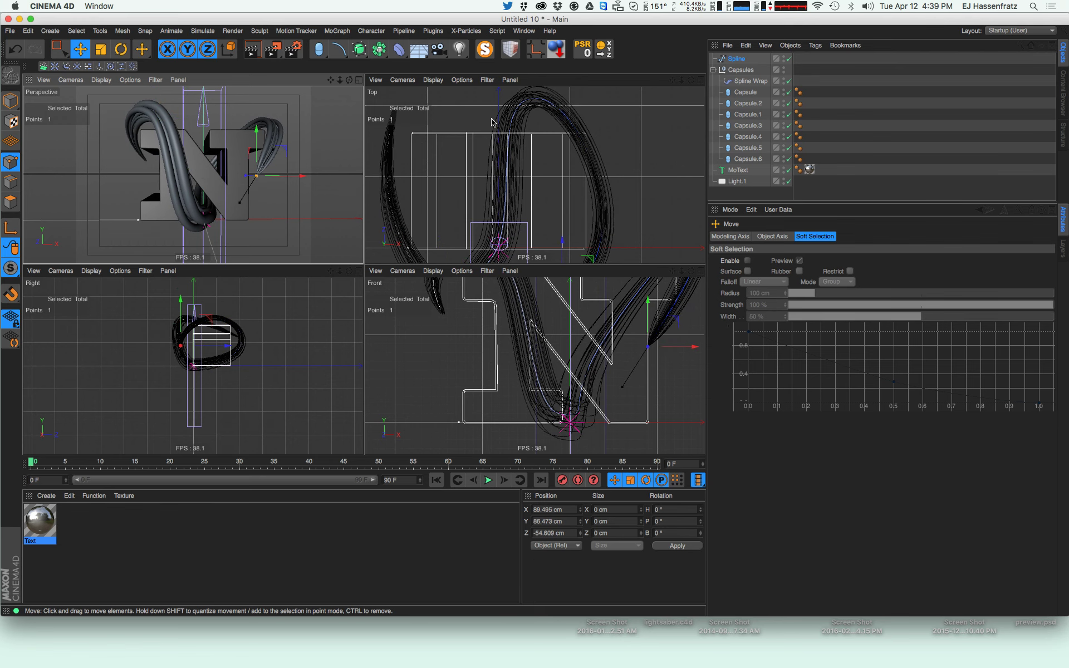
{"action": "left_click", "coordinate": [738, 59]}
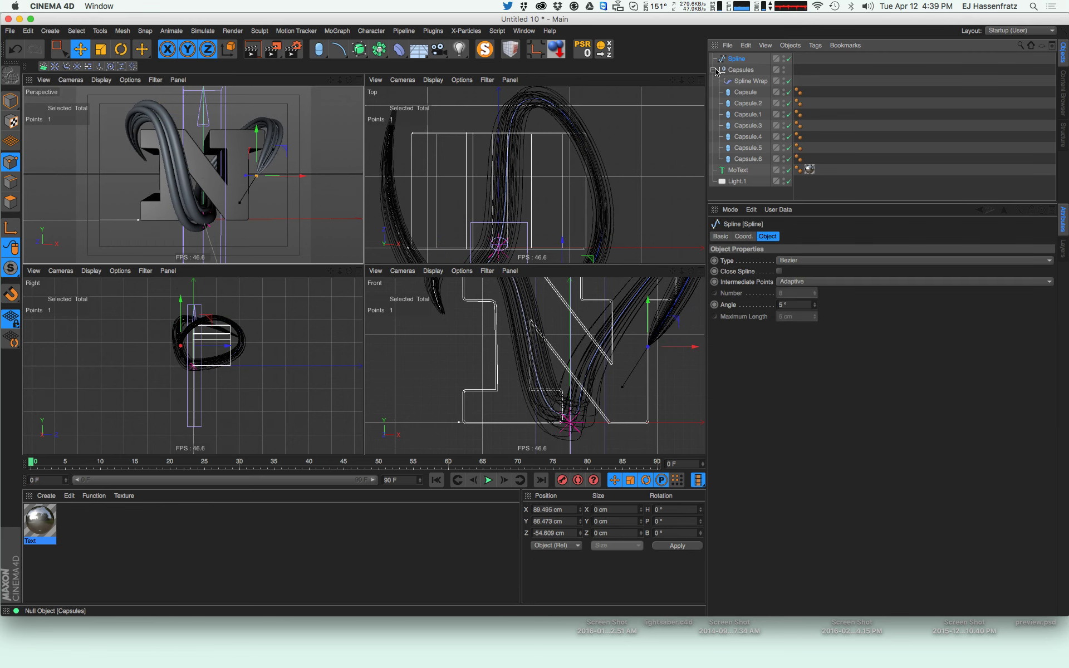
Assign the spline as the area light's shape object and start an interactive render of the Perspective view
{"action": "left_click", "coordinate": [715, 70]}
{"action": "left_click", "coordinate": [738, 92]}
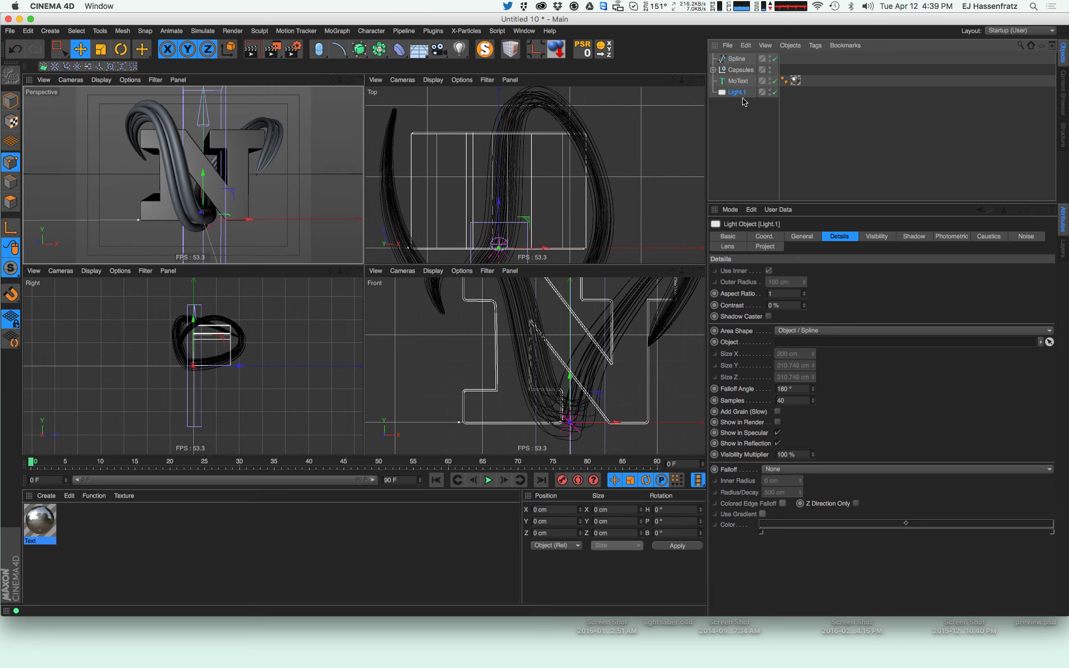
{"action": "left_click_drag", "start_coordinate": [737, 58], "coordinate": [851, 344]}
{"action": "key", "text": "alt+r"}
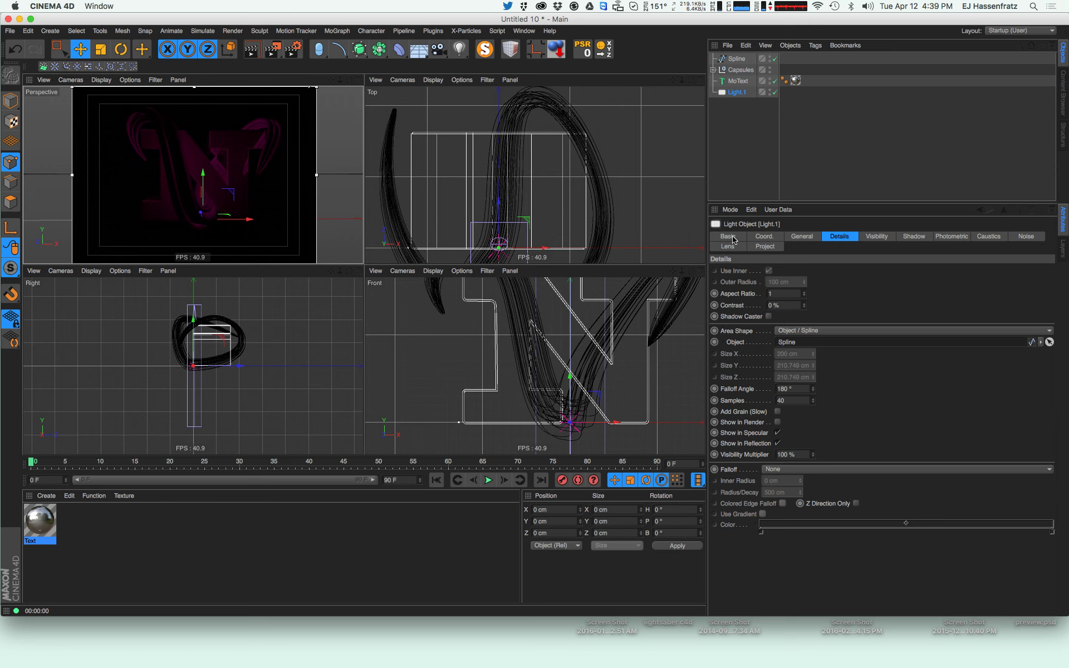
Set the area light's colour to bright pink FF00A8 and its intensity to 371% while previewing in a maximised Perspective view
{"action": "left_click", "coordinate": [794, 237]}
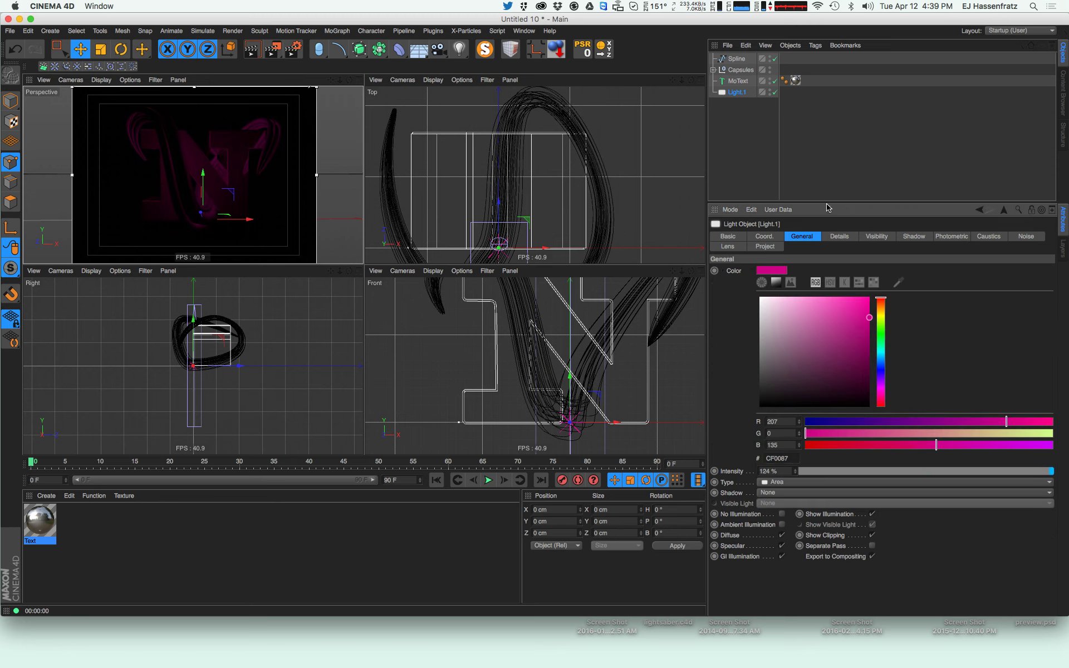
{"action": "left_click", "coordinate": [359, 80]}
{"action": "left_click_drag", "start_coordinate": [861, 324], "coordinate": [869, 298]}
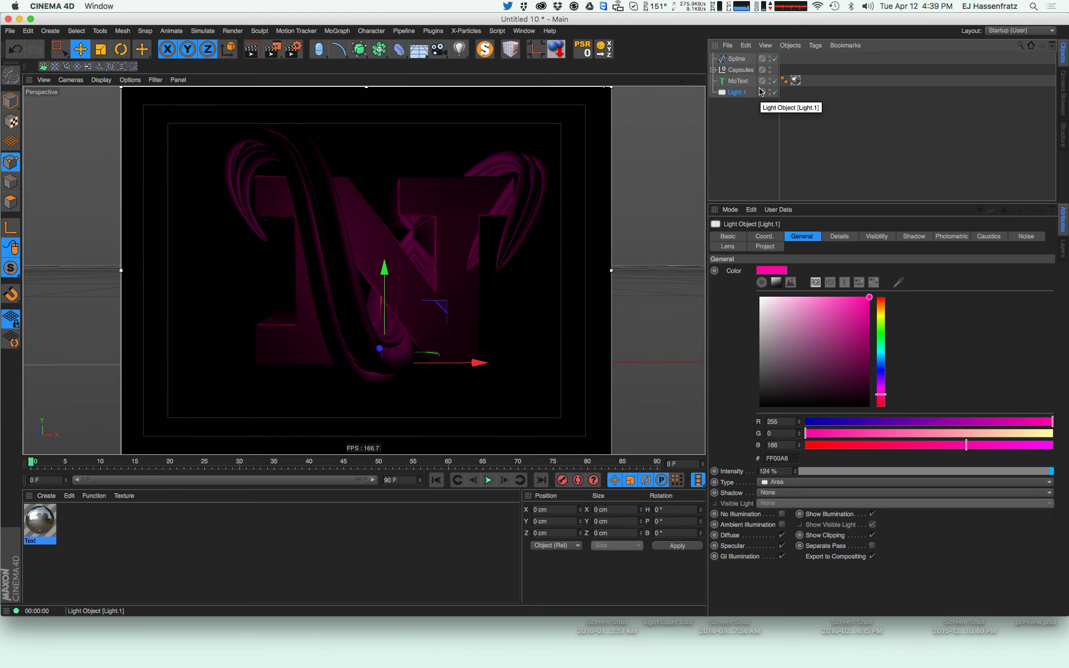
{"action": "left_click_drag", "start_coordinate": [801, 473], "coordinate": [864, 362]}
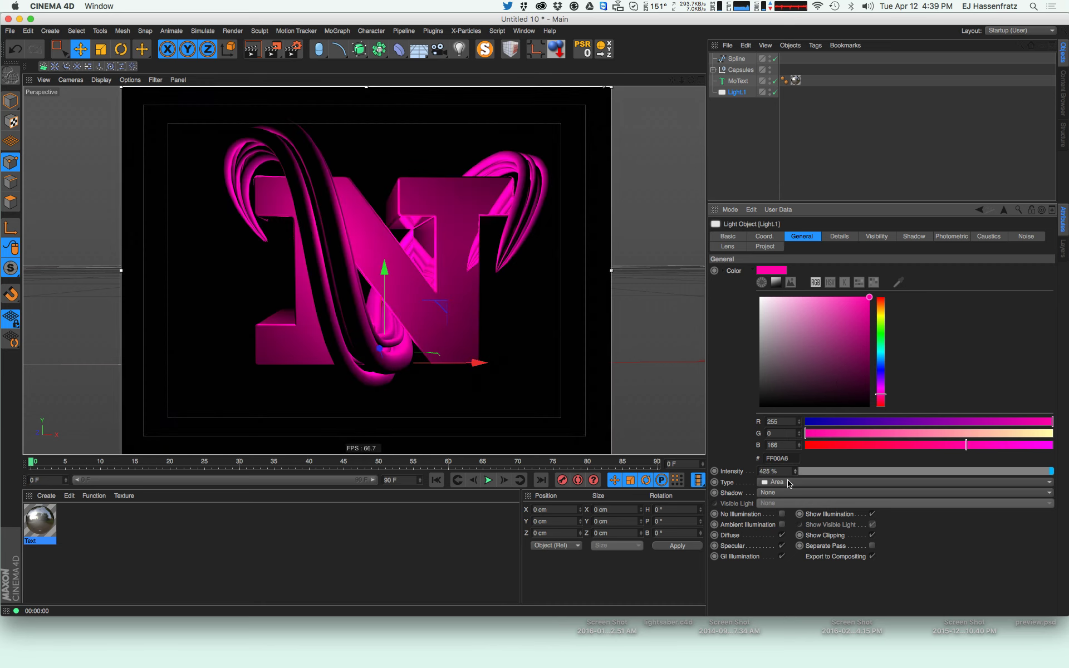
{"action": "left_click_drag", "start_coordinate": [795, 472], "coordinate": [799, 494]}
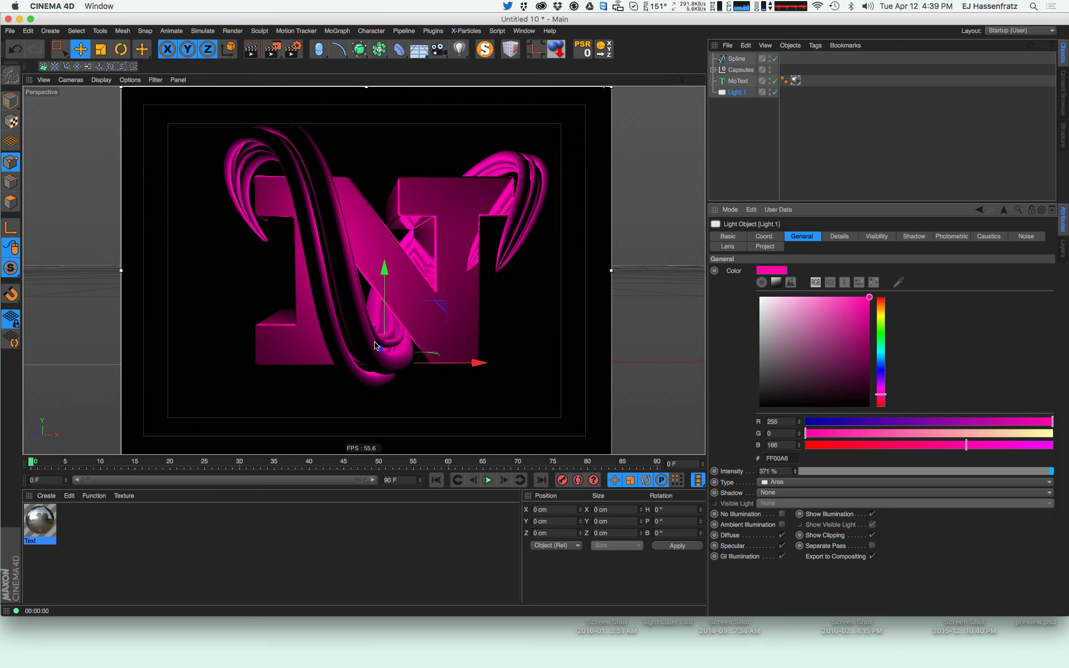
Give the area light a Linear falloff with an inner radius of 129 cm and a radius/decay of 213 cm
{"action": "middle_click_drag", "start_coordinate": [414, 298], "coordinate": [401, 292], "text": "alt"}
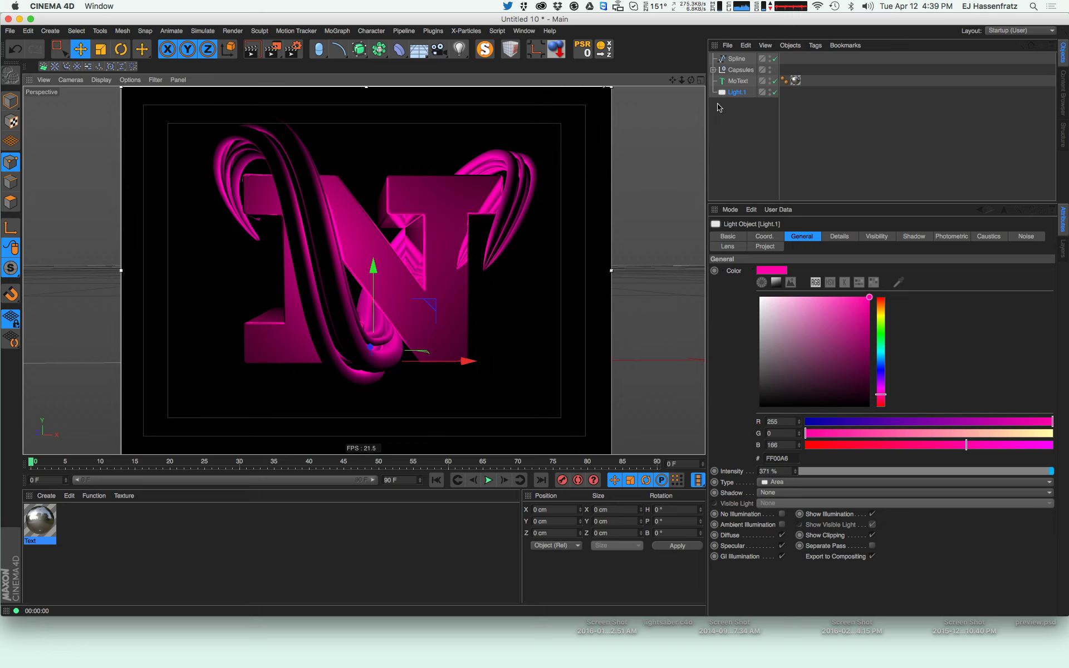
{"action": "left_click", "coordinate": [737, 81]}
{"action": "left_click", "coordinate": [734, 92]}
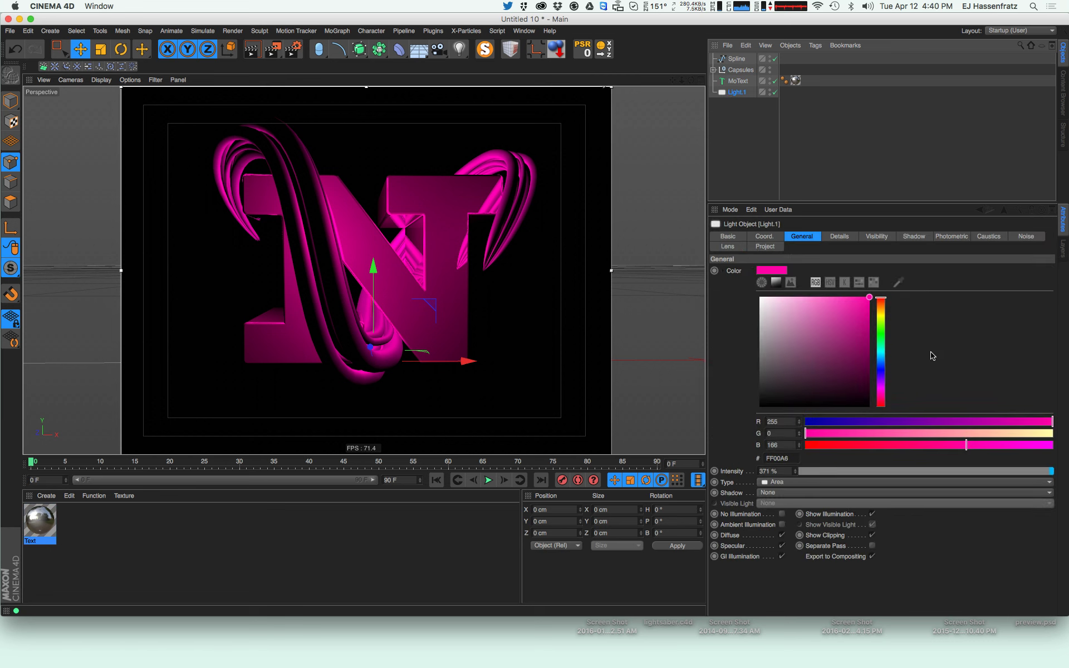
{"action": "left_click", "coordinate": [842, 237]}
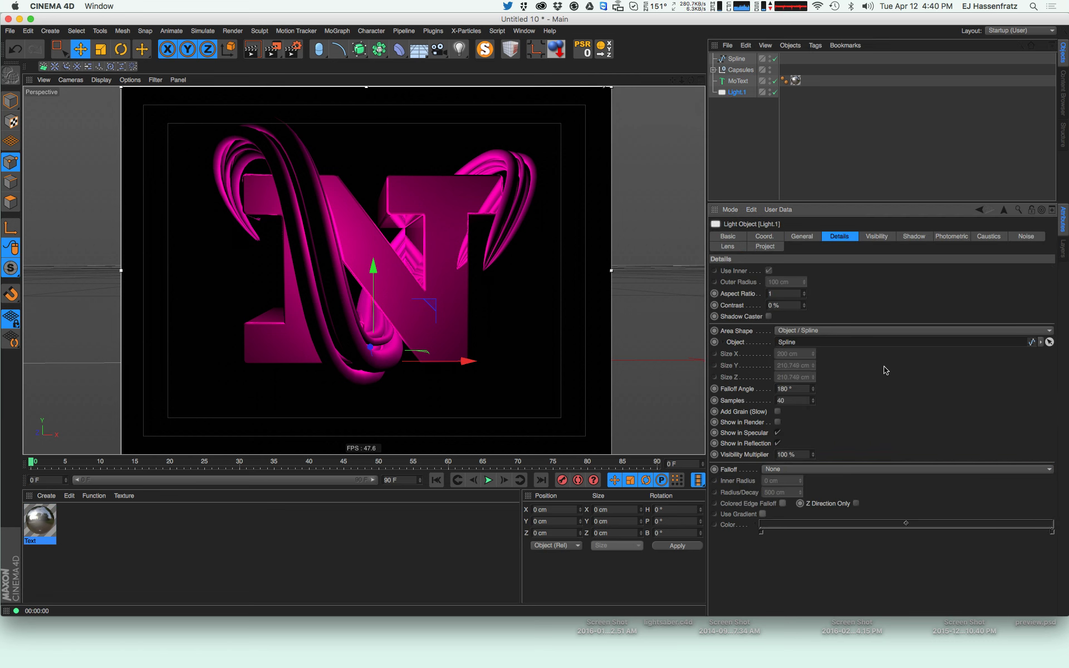
{"action": "left_click", "coordinate": [777, 470]}
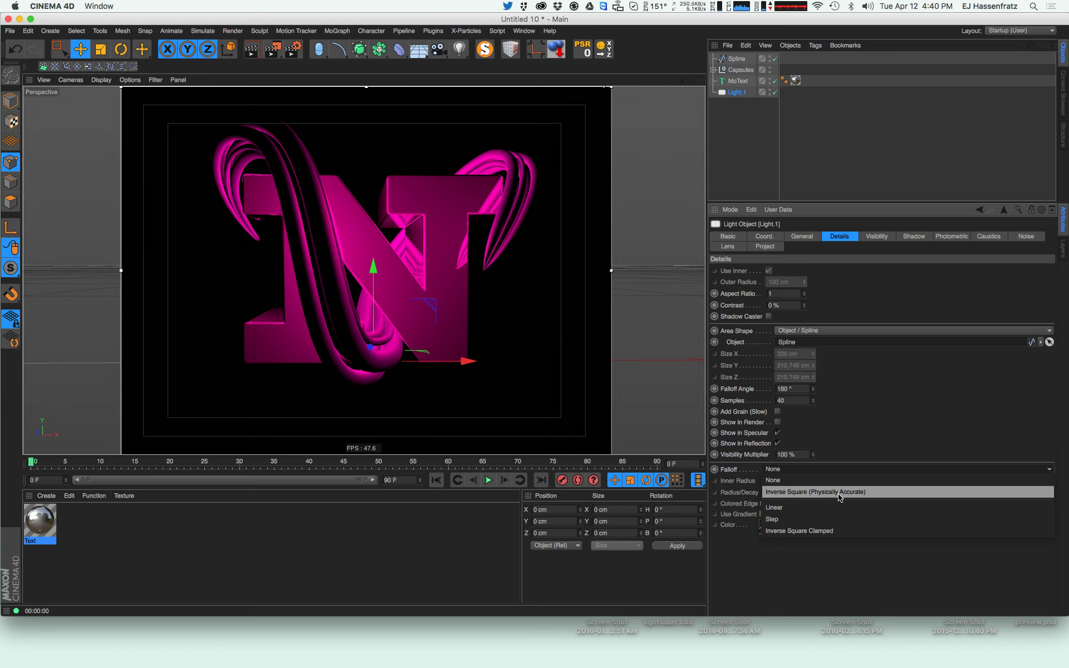
{"action": "left_click", "coordinate": [810, 509]}
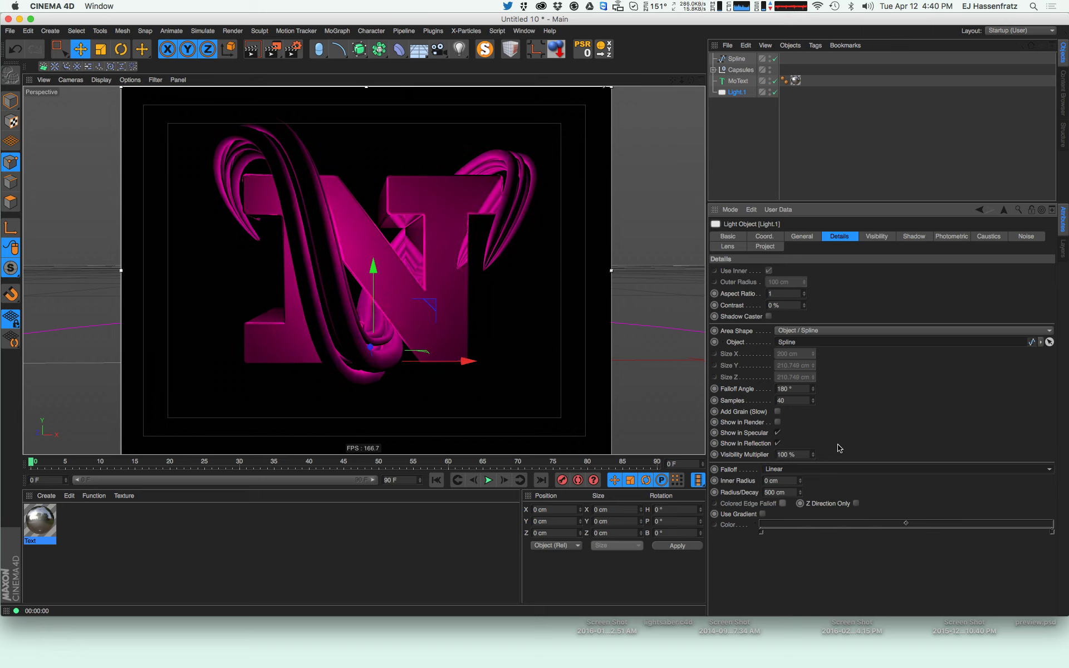
{"action": "mouse_move", "coordinate": [804, 494]}
{"action": "left_mouse_down"}
{"action": "mouse_move", "coordinate": [801, 602]}
{"action": "mouse_move", "coordinate": [790, 617]}
{"action": "mouse_move", "coordinate": [801, 586]}
{"action": "mouse_move", "coordinate": [775, 640]}
{"action": "left_mouse_up"}
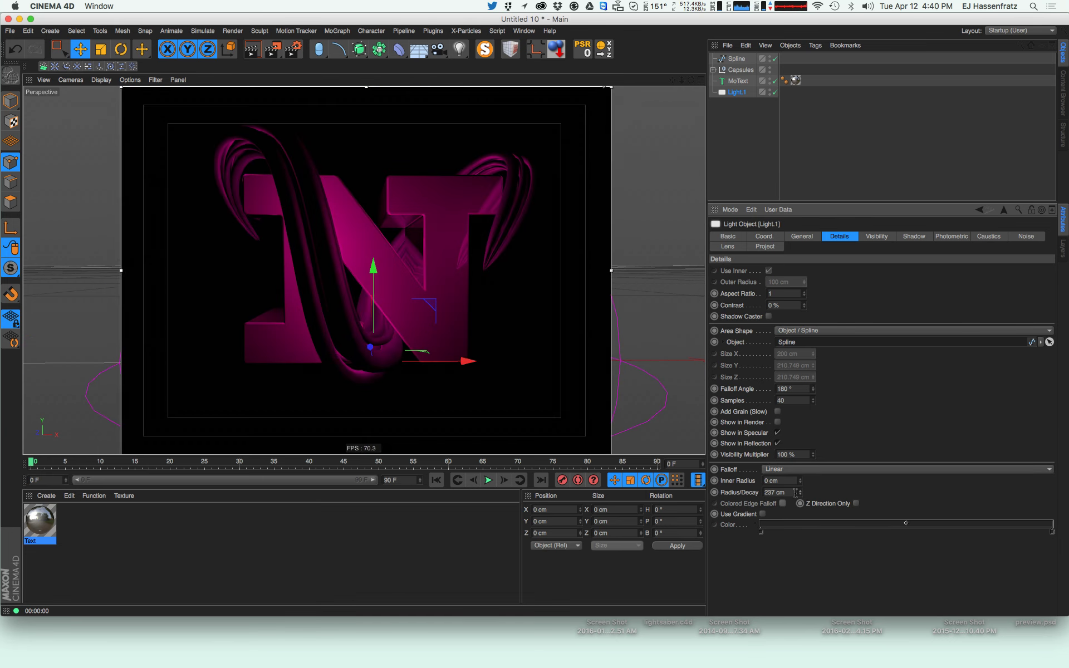
{"action": "left_click_drag", "start_coordinate": [801, 492], "coordinate": [830, 426]}
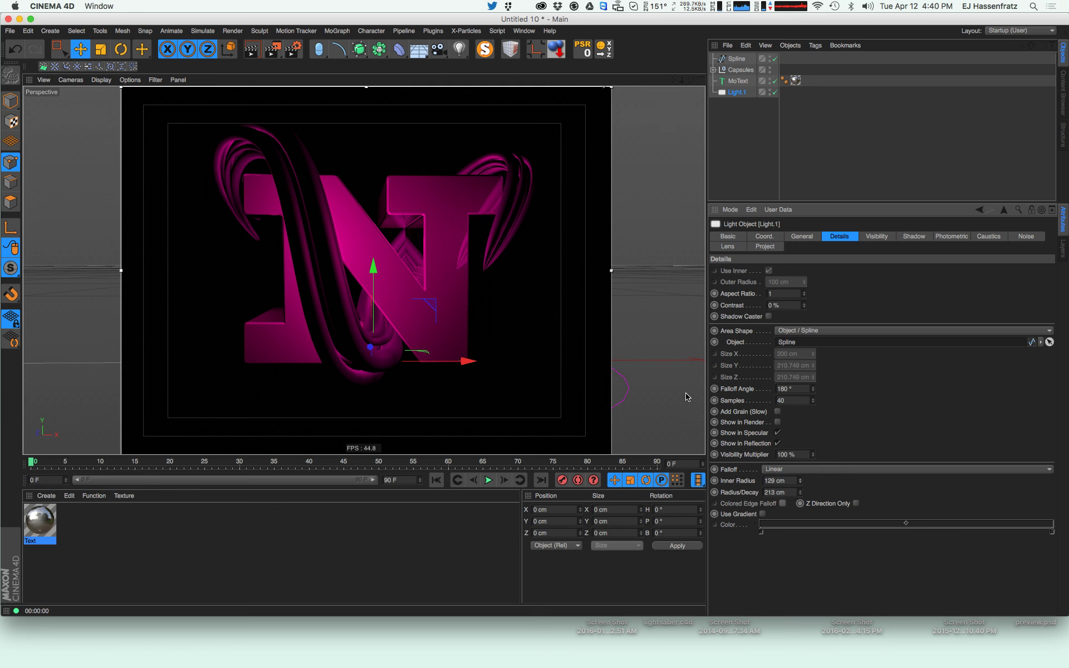
Set the Text material's Default Specular to width 31%, falloff -8%, inner width 34% and specular strength 100%
{"action": "double_click", "coordinate": [39, 523]}
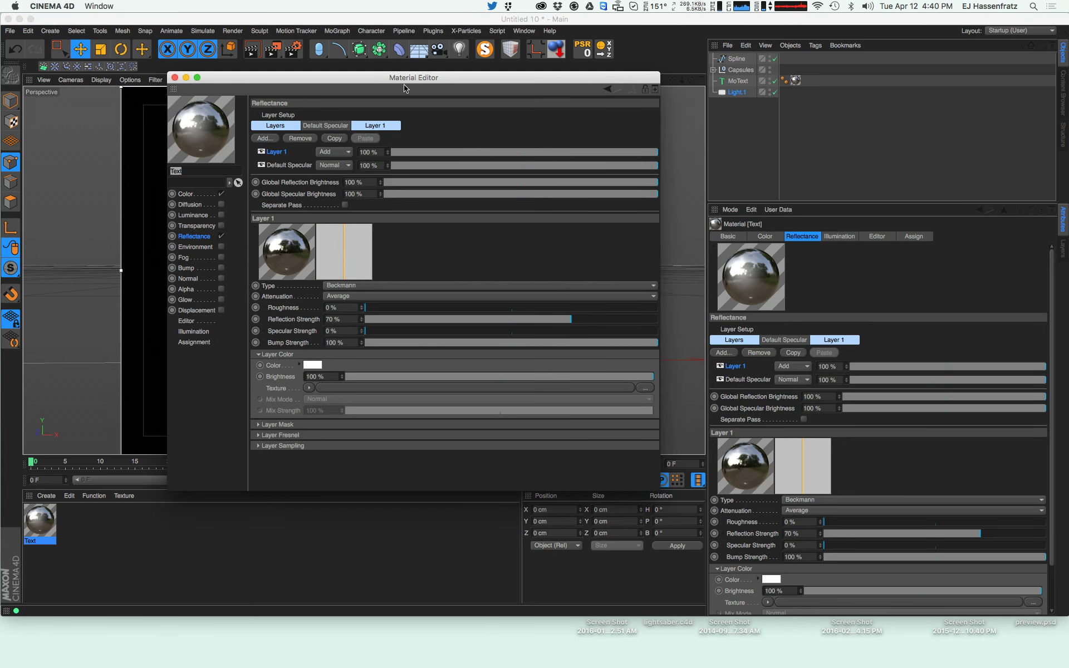
{"action": "left_click_drag", "start_coordinate": [395, 77], "coordinate": [743, 86]}
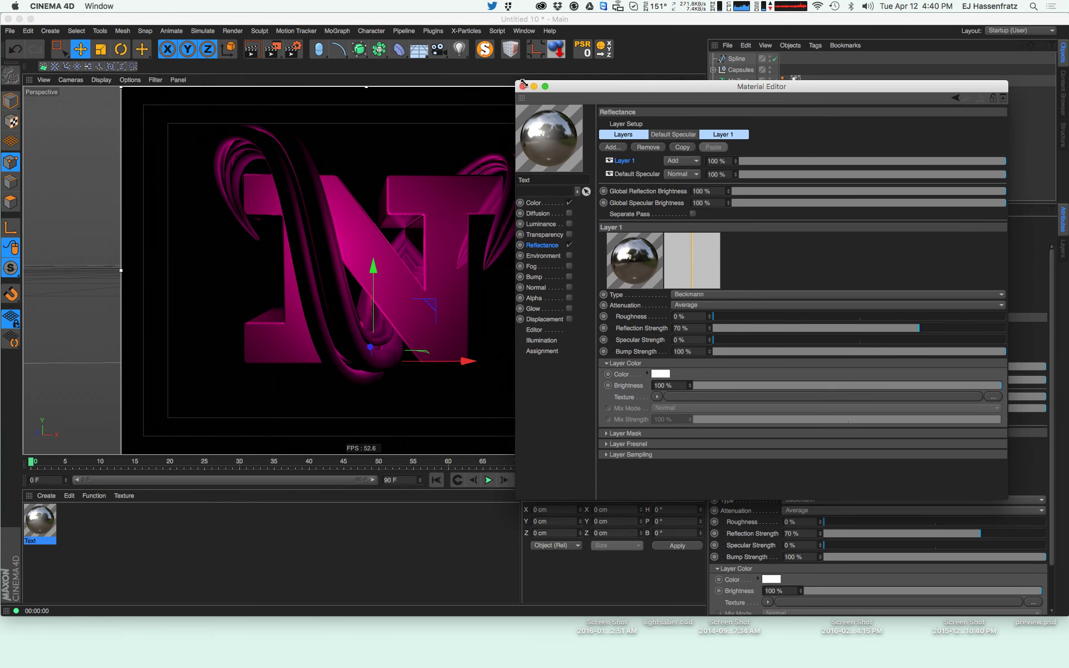
{"action": "left_click_drag", "start_coordinate": [522, 82], "coordinate": [619, 88]}
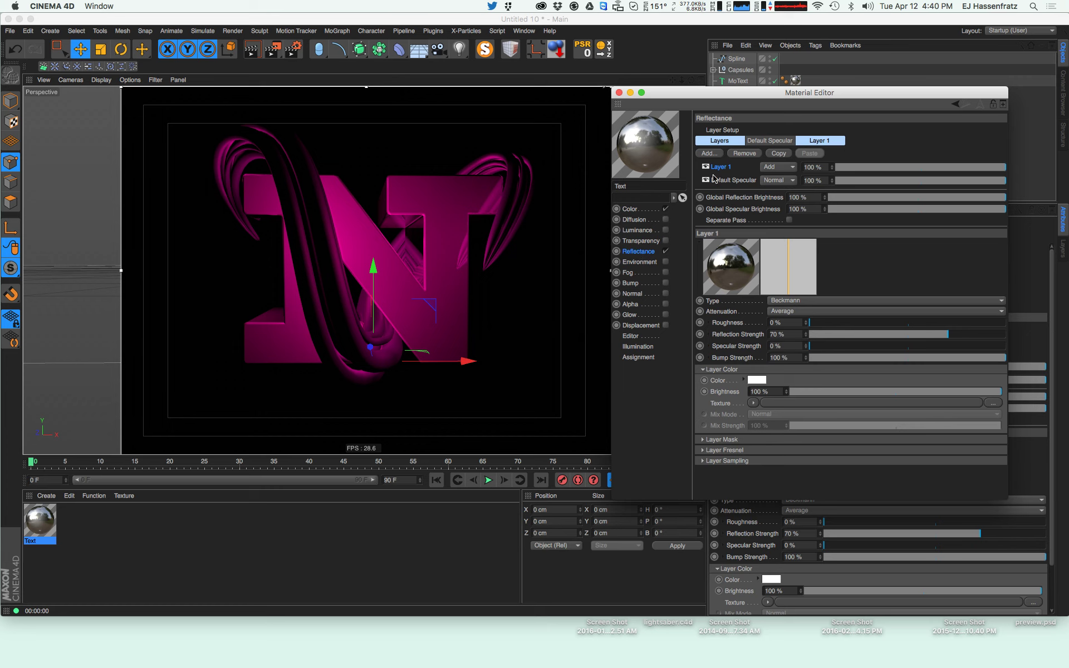
{"action": "left_click", "coordinate": [734, 180]}
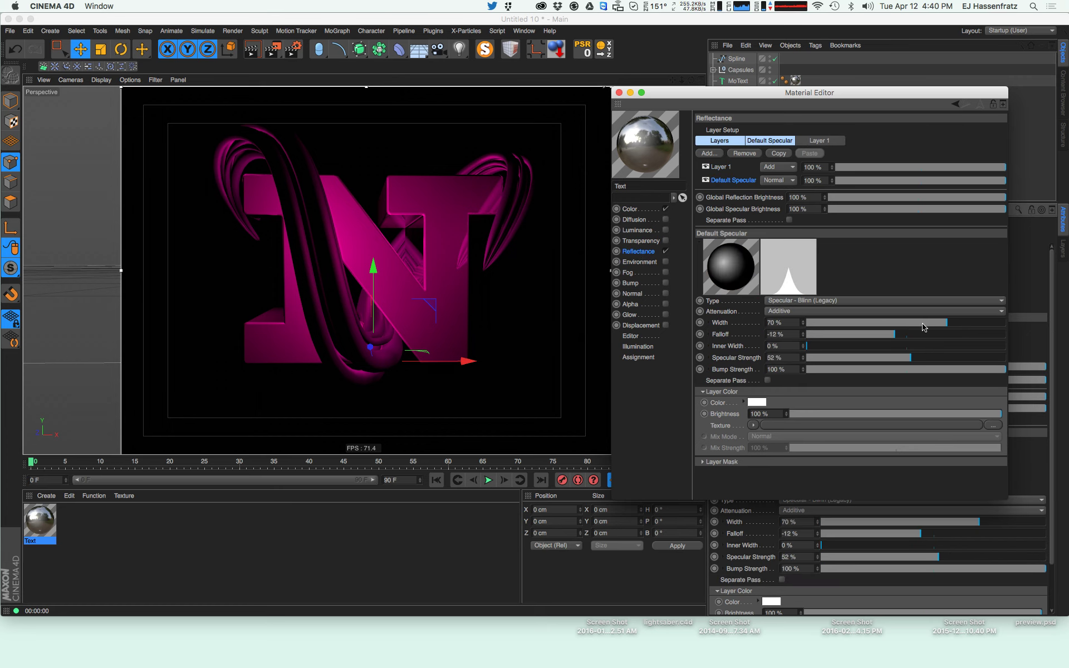
{"action": "left_click_drag", "start_coordinate": [941, 324], "coordinate": [892, 326]}
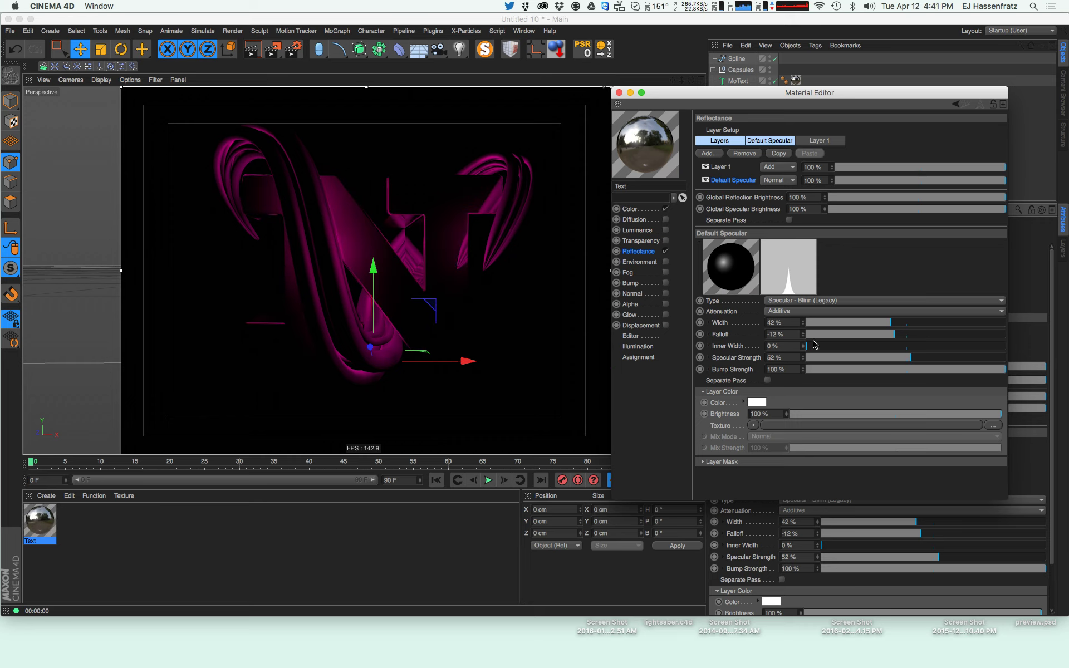
{"action": "left_click_drag", "start_coordinate": [933, 358], "coordinate": [993, 358]}
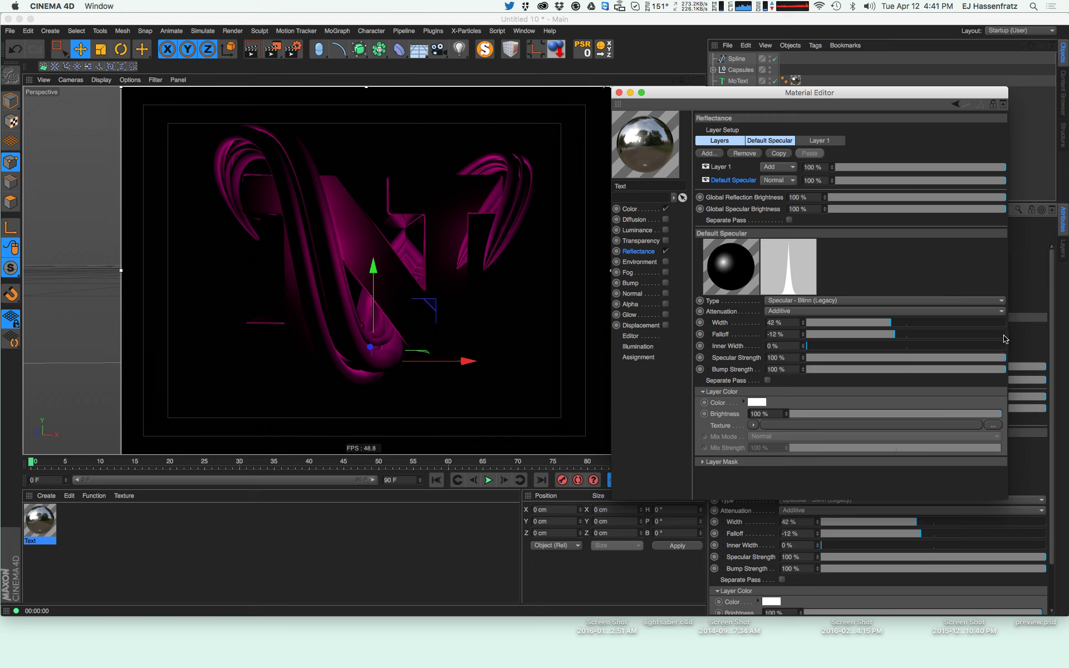
{"action": "mouse_move", "coordinate": [895, 334]}
{"action": "left_mouse_down"}
{"action": "mouse_move", "coordinate": [915, 326]}
{"action": "mouse_move", "coordinate": [892, 324]}
{"action": "mouse_move", "coordinate": [958, 334]}
{"action": "mouse_move", "coordinate": [899, 334]}
{"action": "mouse_move", "coordinate": [944, 324]}
{"action": "mouse_move", "coordinate": [888, 323]}
{"action": "left_mouse_up"}
{"action": "left_click_drag", "start_coordinate": [829, 348], "coordinate": [872, 326]}
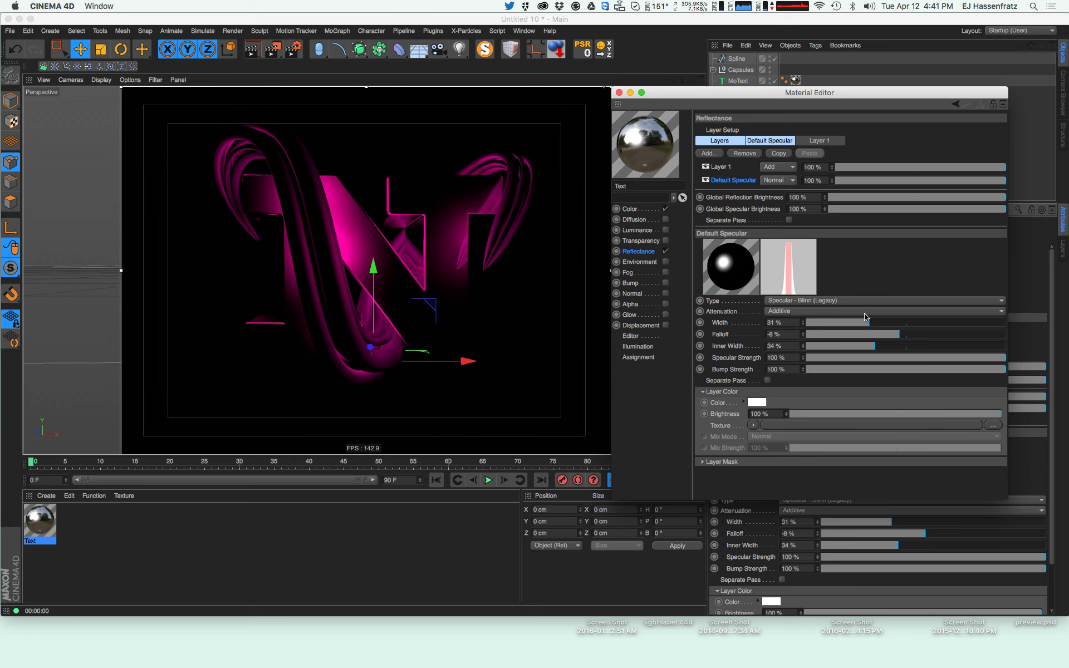
Raise the Default Specular's strength to 328% and set its width to 28% for tighter, brighter highlights
{"action": "left_click", "coordinate": [893, 322]}
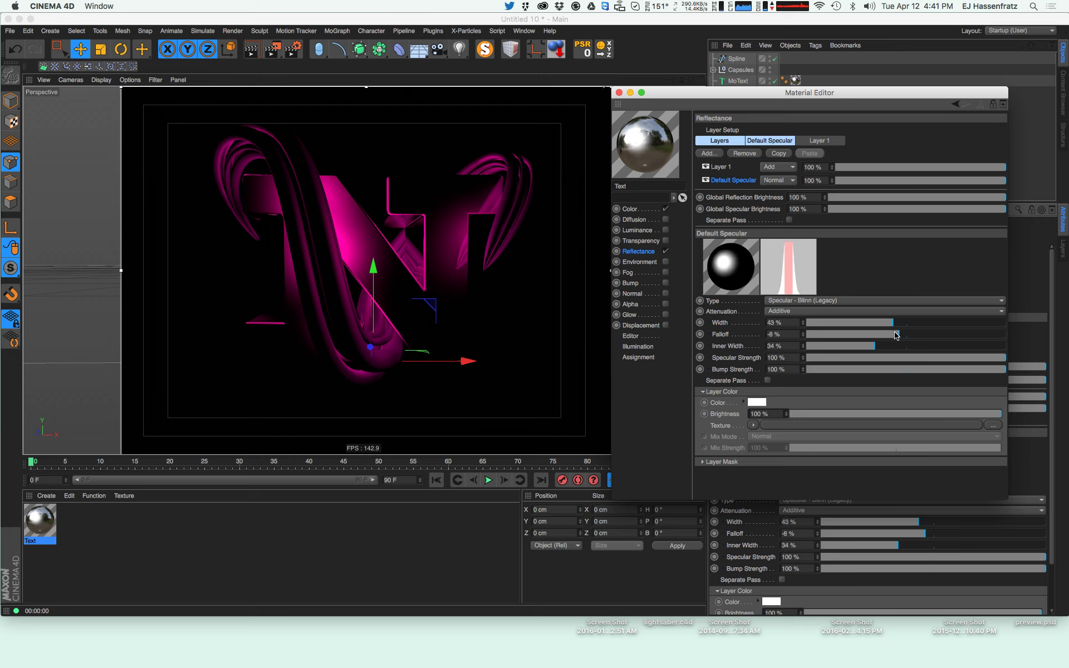
{"action": "left_click", "coordinate": [873, 323]}
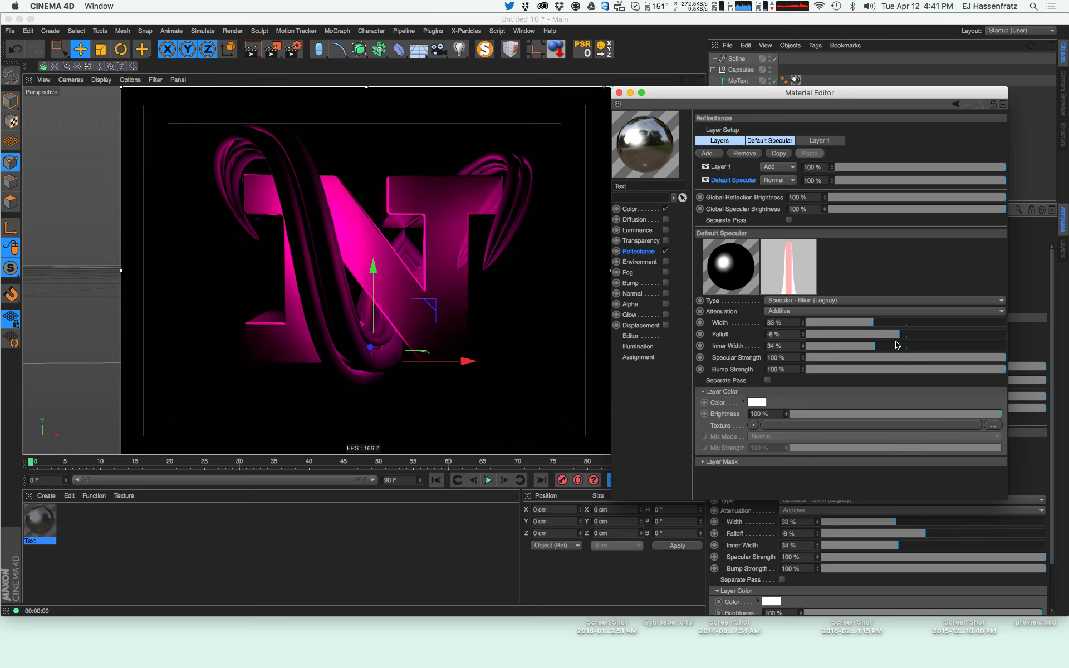
{"action": "left_click_drag", "start_coordinate": [804, 358], "coordinate": [873, 246]}
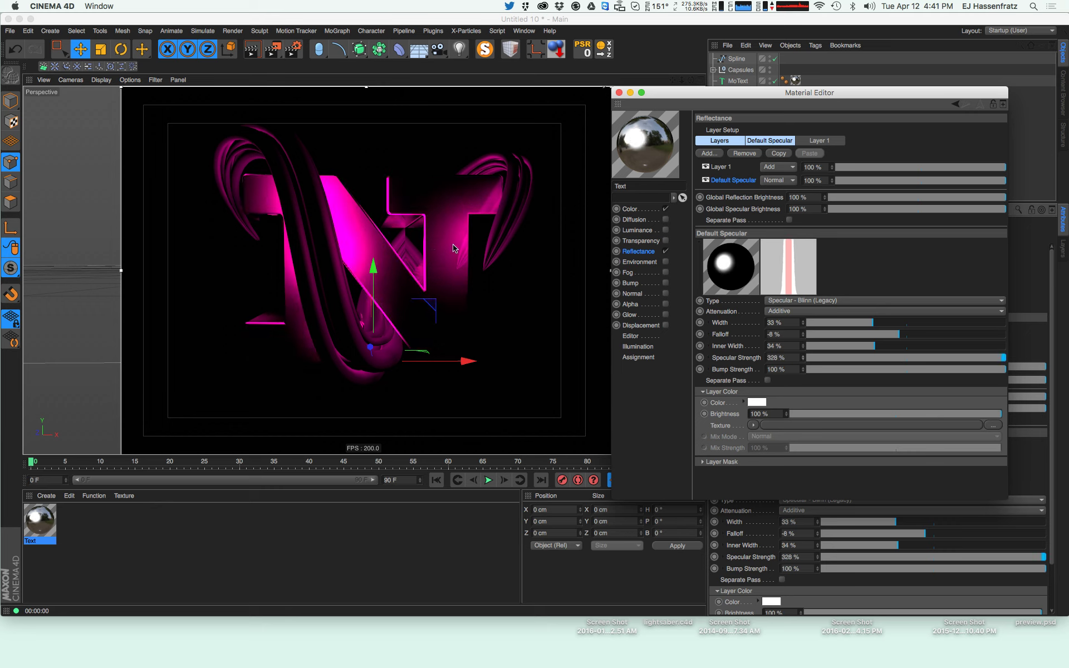
{"action": "left_click", "coordinate": [863, 323]}
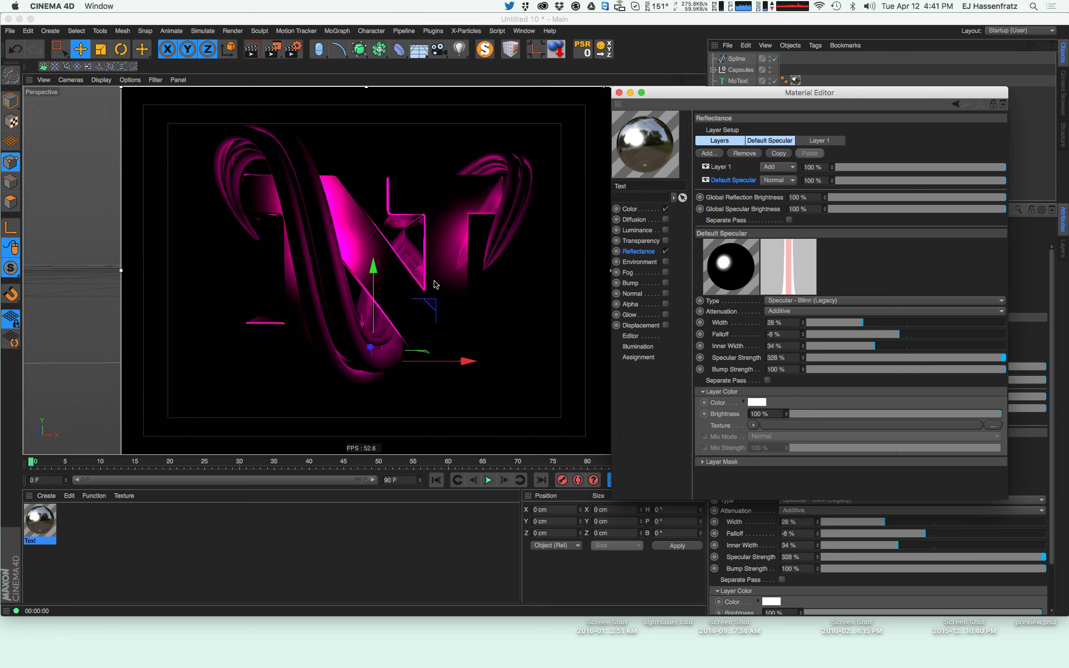
Change the Text material's base colour to near-black 1E1818
{"action": "left_click_drag", "start_coordinate": [334, 290], "coordinate": [365, 279], "text": "alt"}
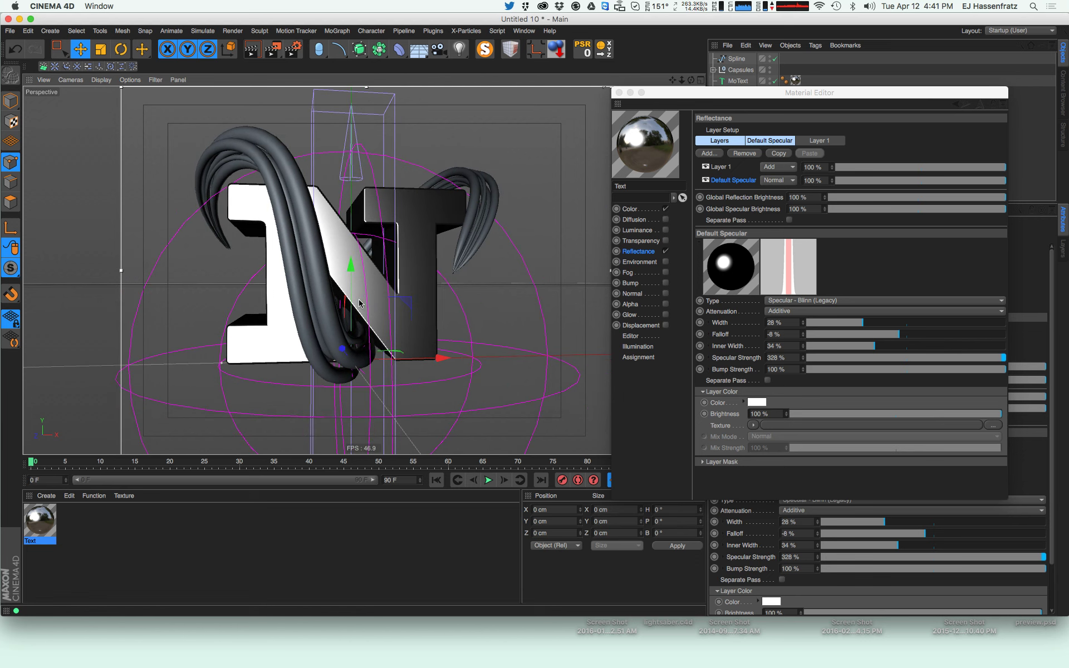
{"action": "left_click", "coordinate": [635, 211]}
{"action": "left_click_drag", "start_coordinate": [762, 263], "coordinate": [772, 253]}
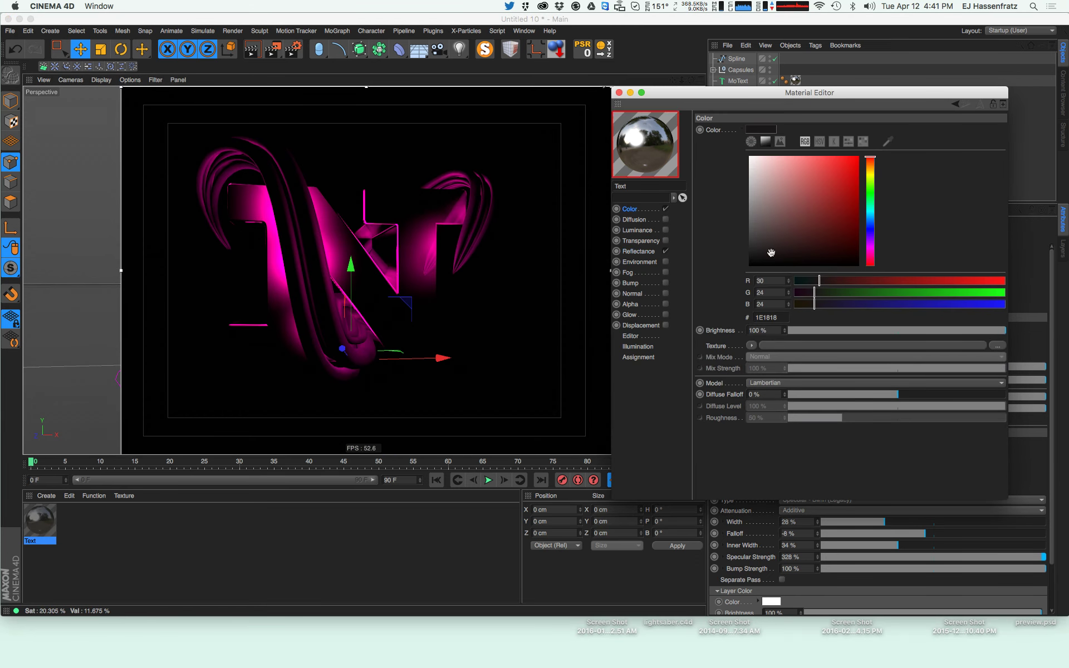
Set the Default Specular's inner width to 7% and move the Material Editor clear of the light's settings
{"action": "left_click", "coordinate": [639, 252]}
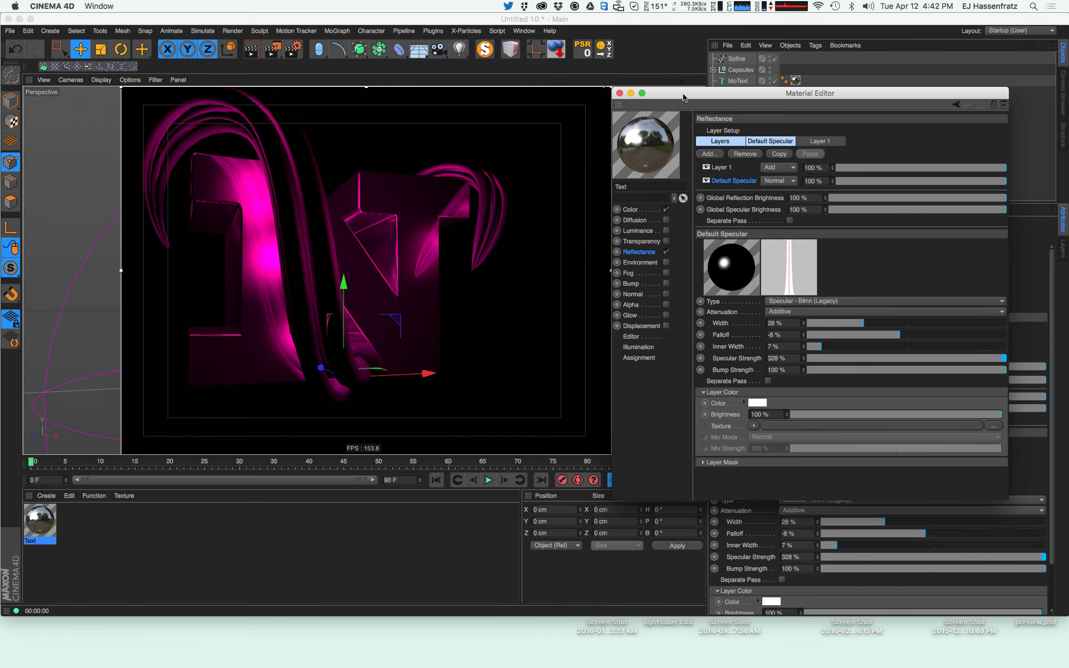
{"action": "left_click_drag", "start_coordinate": [684, 97], "coordinate": [654, 182]}
{"action": "left_click_drag", "start_coordinate": [654, 181], "coordinate": [628, 188]}
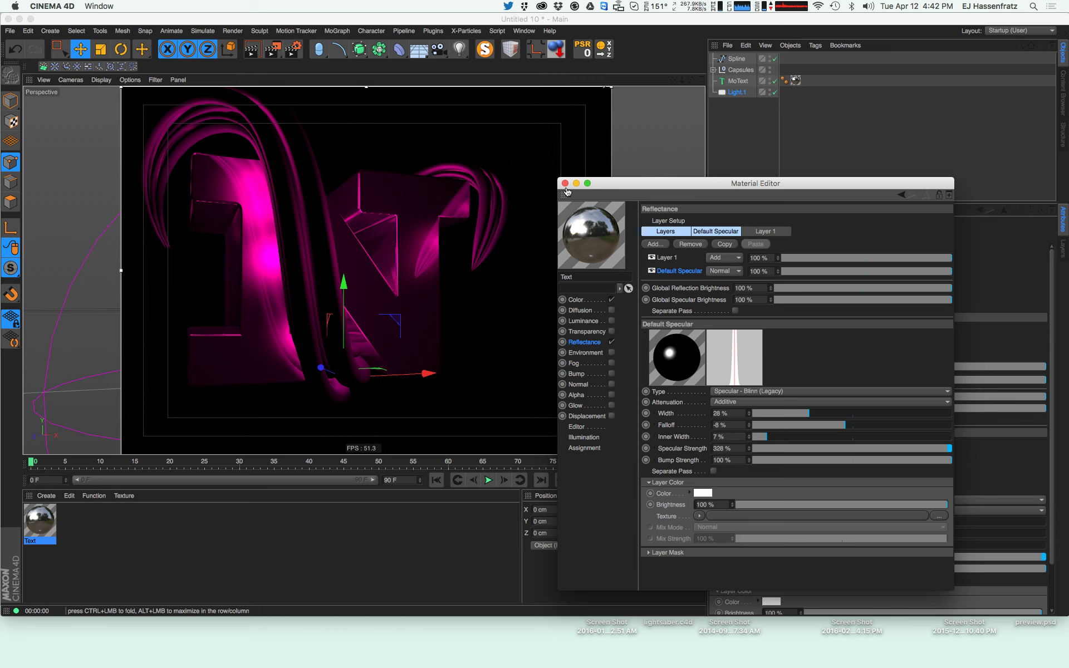
{"action": "left_click_drag", "start_coordinate": [575, 192], "coordinate": [144, 430]}
Raise the area light's samples to about 304 for smoother highlights and refresh the render preview
{"action": "left_click", "coordinate": [736, 94]}
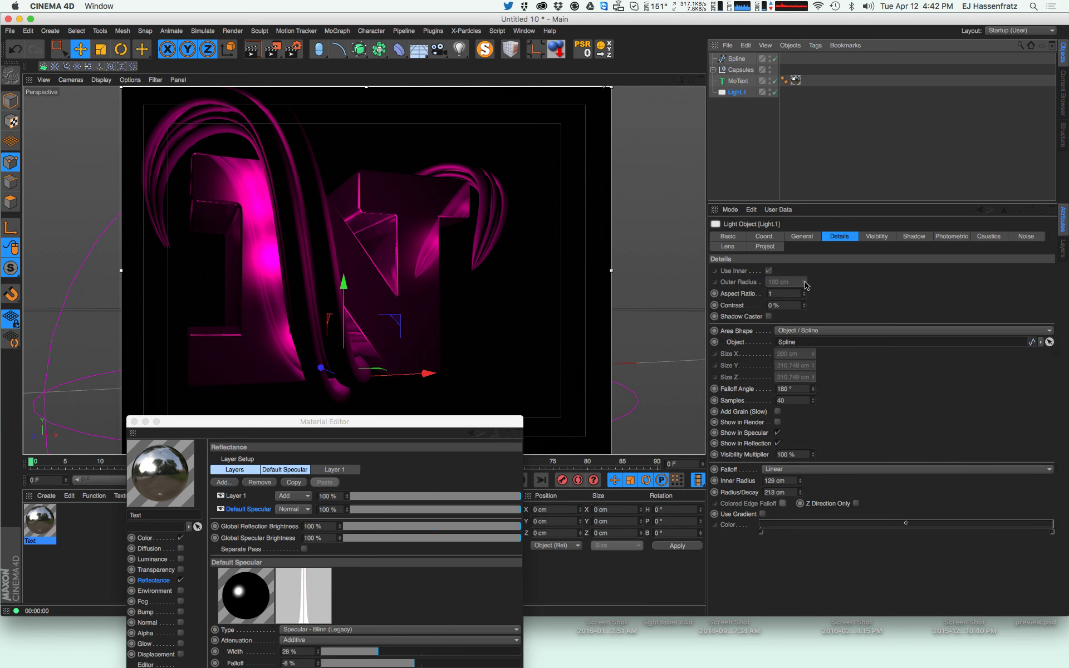
{"action": "left_click", "coordinate": [840, 238]}
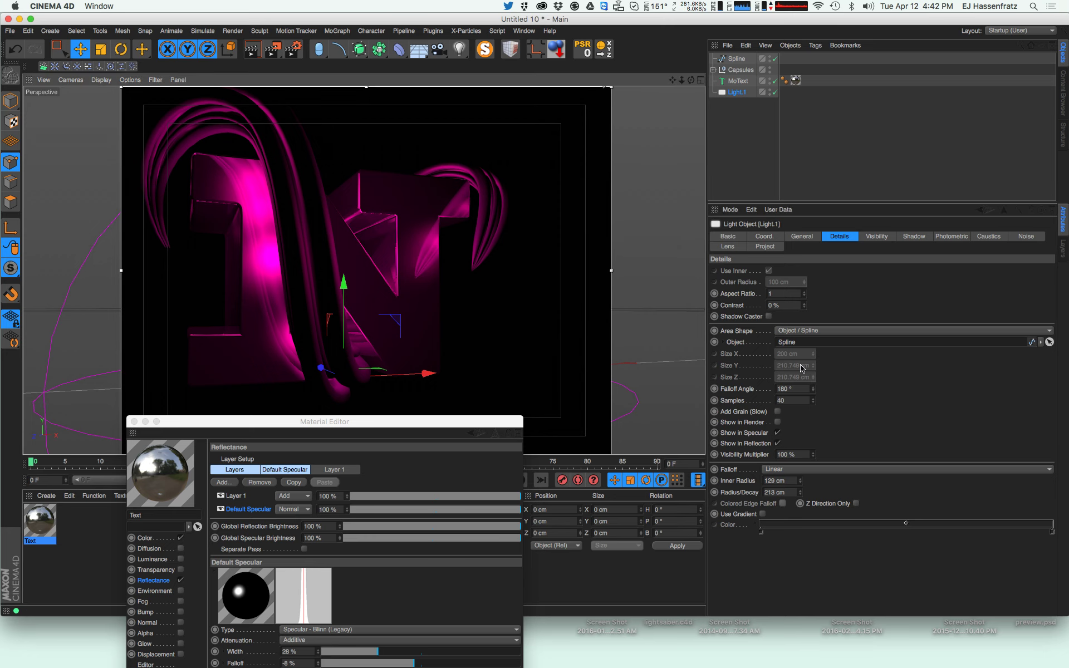
{"action": "left_click", "coordinate": [813, 399]}
{"action": "left_click_drag", "start_coordinate": [814, 368], "coordinate": [866, 293]}
{"action": "key", "text": "super+r"}
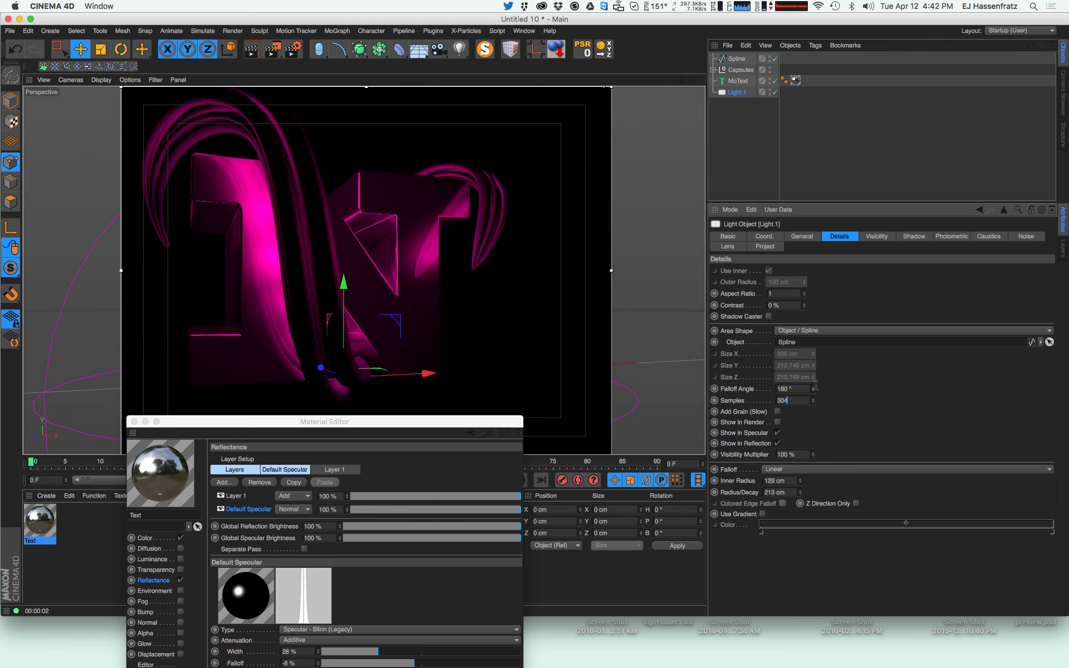
{"action": "left_click_drag", "start_coordinate": [816, 401], "coordinate": [817, 392]}
Select the area light and raise its samples to 533 for smoother highlights
{"action": "left_click_drag", "start_coordinate": [198, 423], "coordinate": [626, 188]}
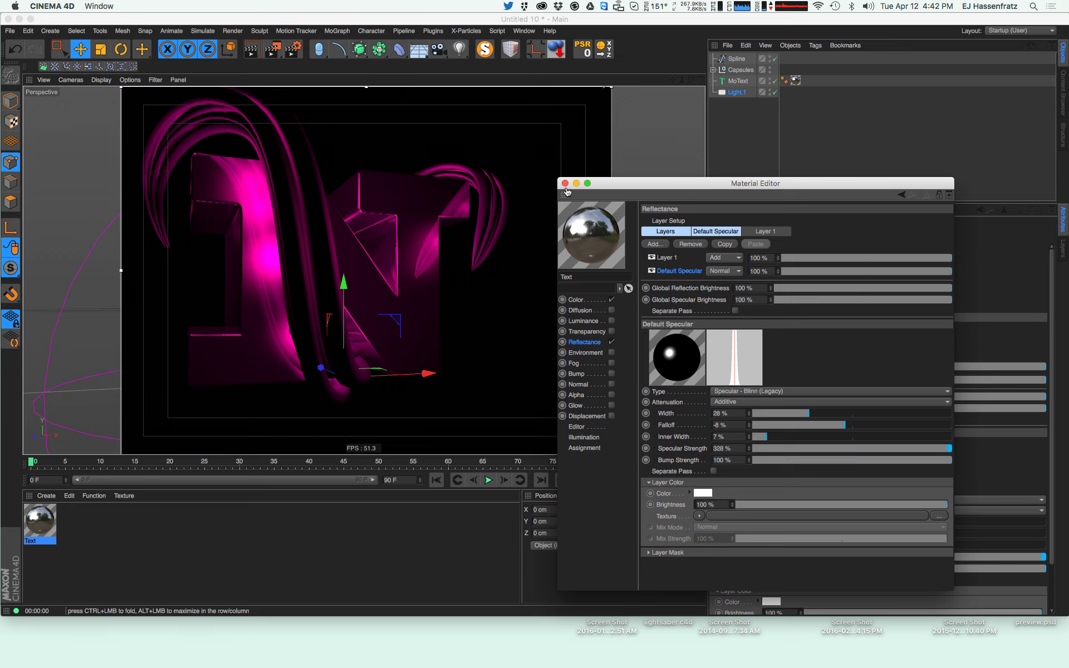
{"action": "left_click_drag", "start_coordinate": [575, 193], "coordinate": [144, 431]}
{"action": "left_click", "coordinate": [737, 92]}
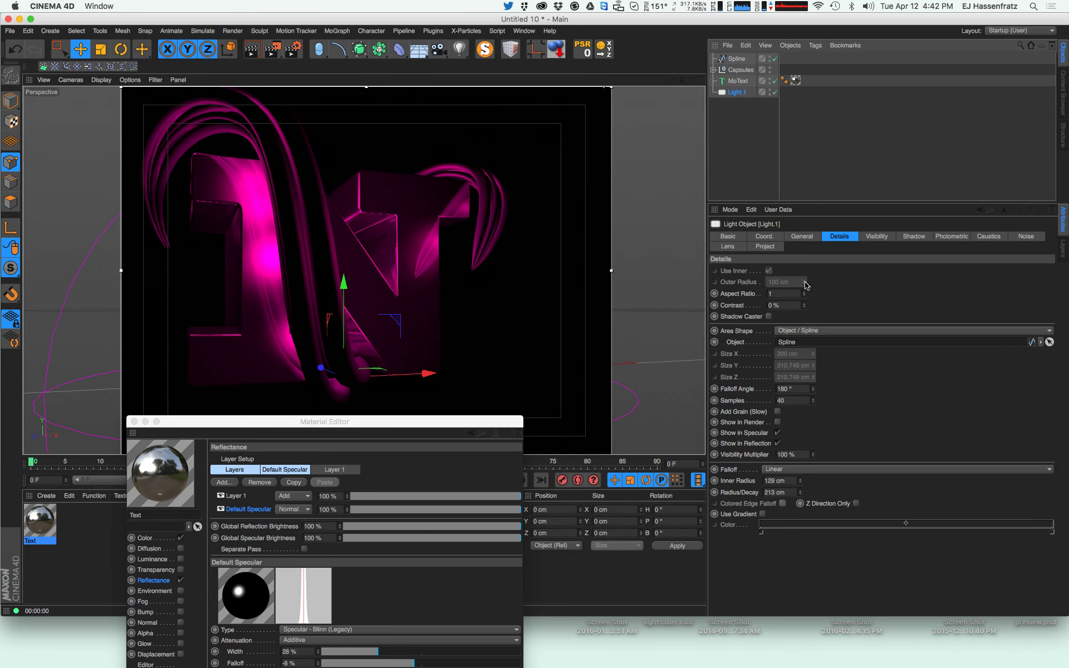
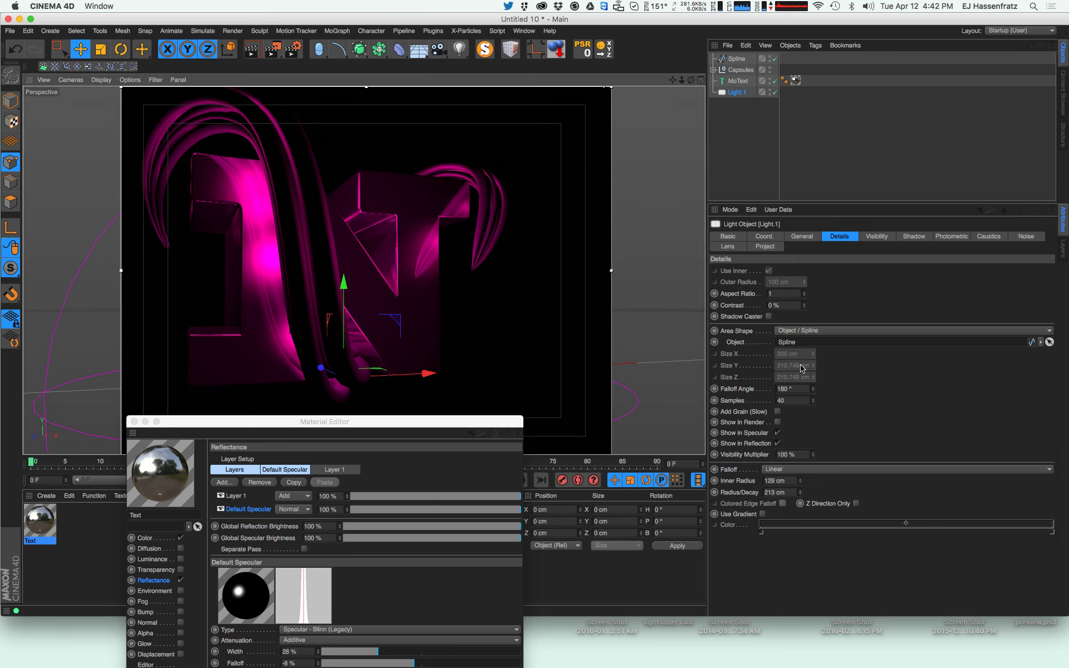
{"action": "left_click", "coordinate": [812, 398]}
{"action": "left_click_drag", "start_coordinate": [828, 325], "coordinate": [888, 276]}
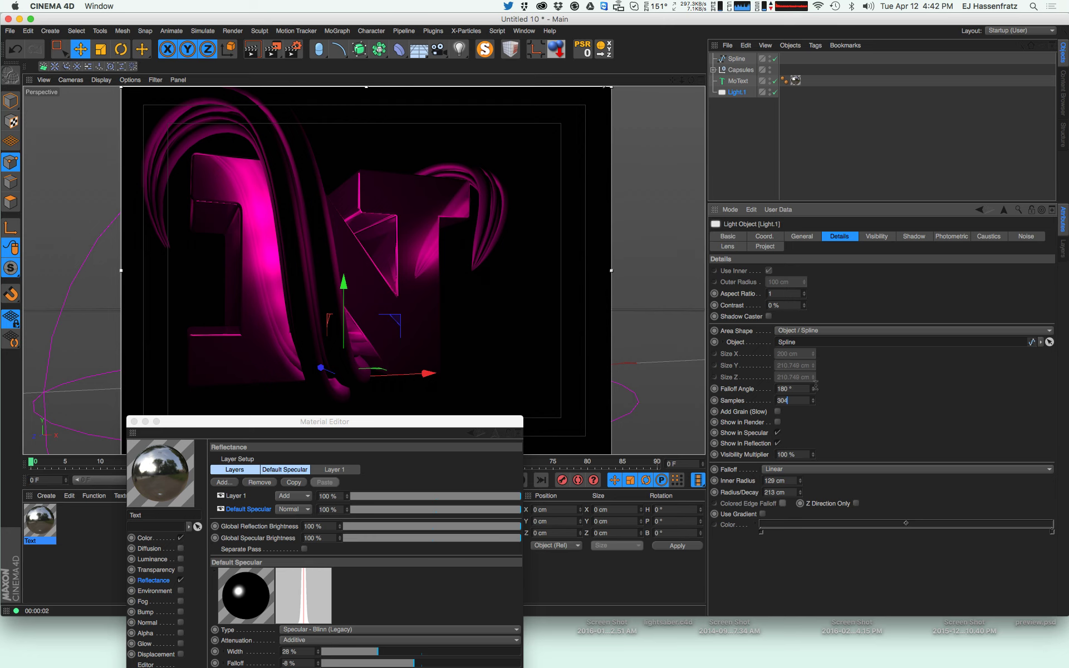
{"action": "left_click_drag", "start_coordinate": [816, 402], "coordinate": [837, 317]}
{"action": "left_click_drag", "start_coordinate": [810, 401], "coordinate": [823, 383]}
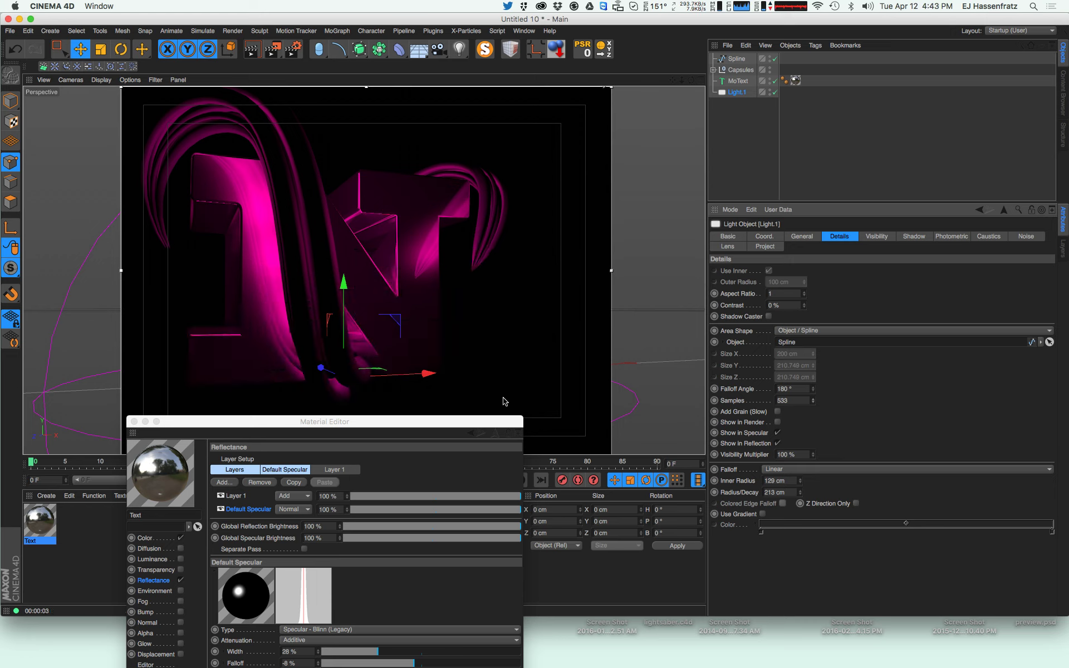
Set the Text material's Default Specular inner width to 12% and lower its specular strength to 100%
{"action": "left_click_drag", "start_coordinate": [439, 427], "coordinate": [850, 89]}
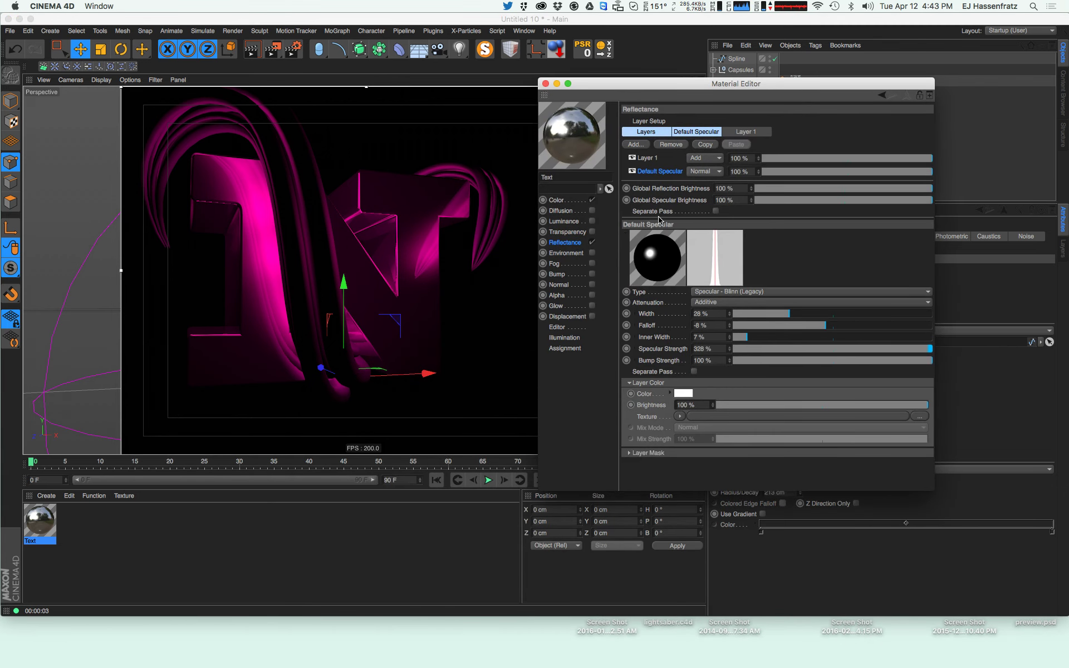
{"action": "mouse_move", "coordinate": [747, 338]}
{"action": "left_mouse_down"}
{"action": "mouse_move", "coordinate": [790, 338]}
{"action": "mouse_move", "coordinate": [761, 341]}
{"action": "left_mouse_up"}
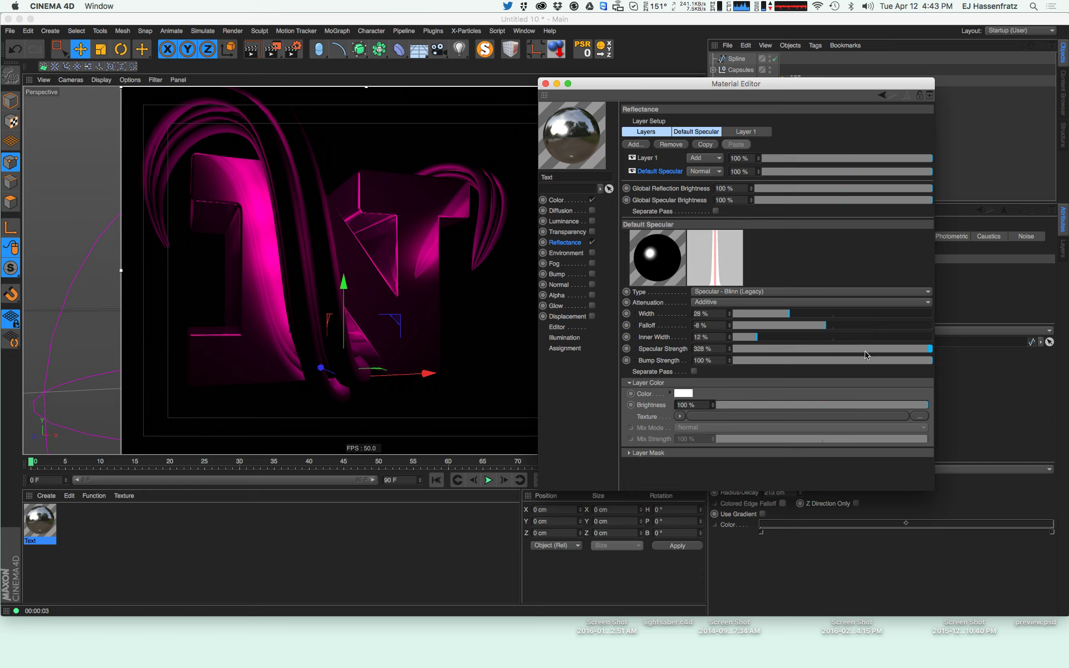
{"action": "left_click_drag", "start_coordinate": [841, 348], "coordinate": [947, 348]}
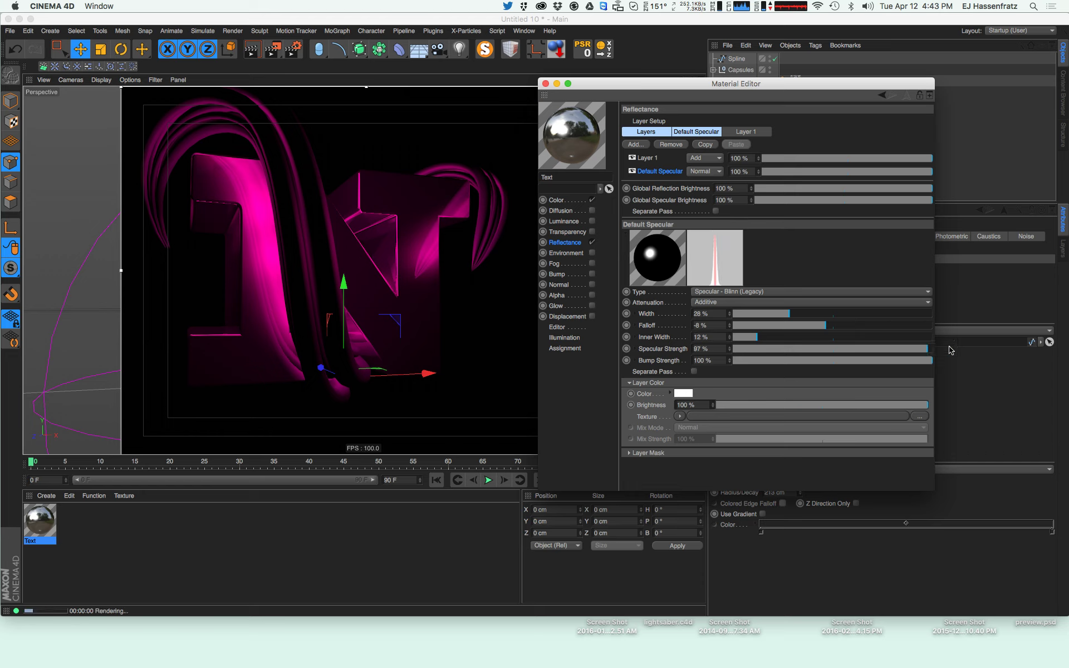
Broaden the Default Specular highlight with width 64%, falloff -39% and inner width 39%
{"action": "left_click", "coordinate": [782, 338]}
{"action": "mouse_move", "coordinate": [790, 314]}
{"action": "left_mouse_down"}
{"action": "mouse_move", "coordinate": [861, 314]}
{"action": "mouse_move", "coordinate": [807, 333]}
{"action": "mouse_move", "coordinate": [773, 330]}
{"action": "mouse_move", "coordinate": [803, 326]}
{"action": "left_mouse_up"}
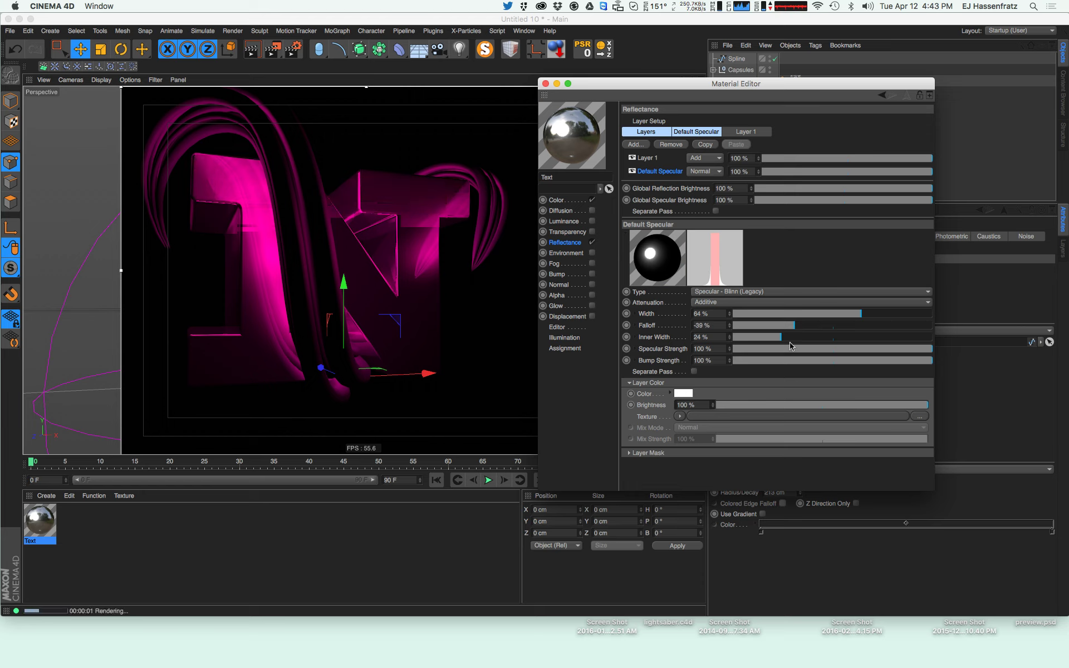
{"action": "left_click_drag", "start_coordinate": [787, 338], "coordinate": [811, 338]}
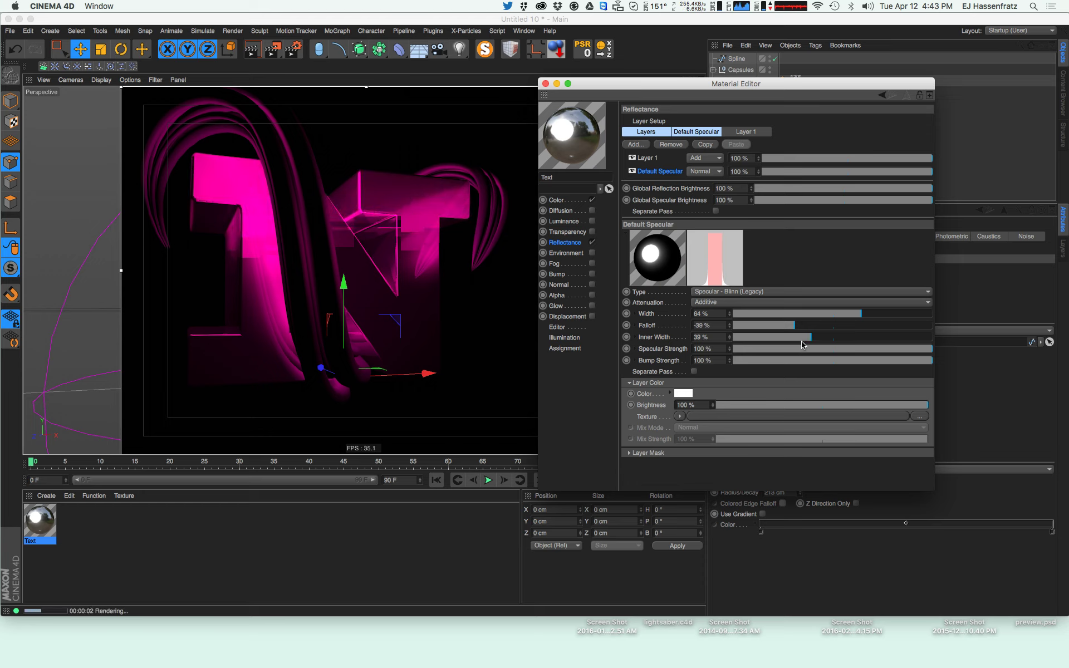
Reduce the Default Specular's inner width to 0% and set its width to 40% and falloff to -14%
{"action": "left_click_drag", "start_coordinate": [802, 341], "coordinate": [766, 341]}
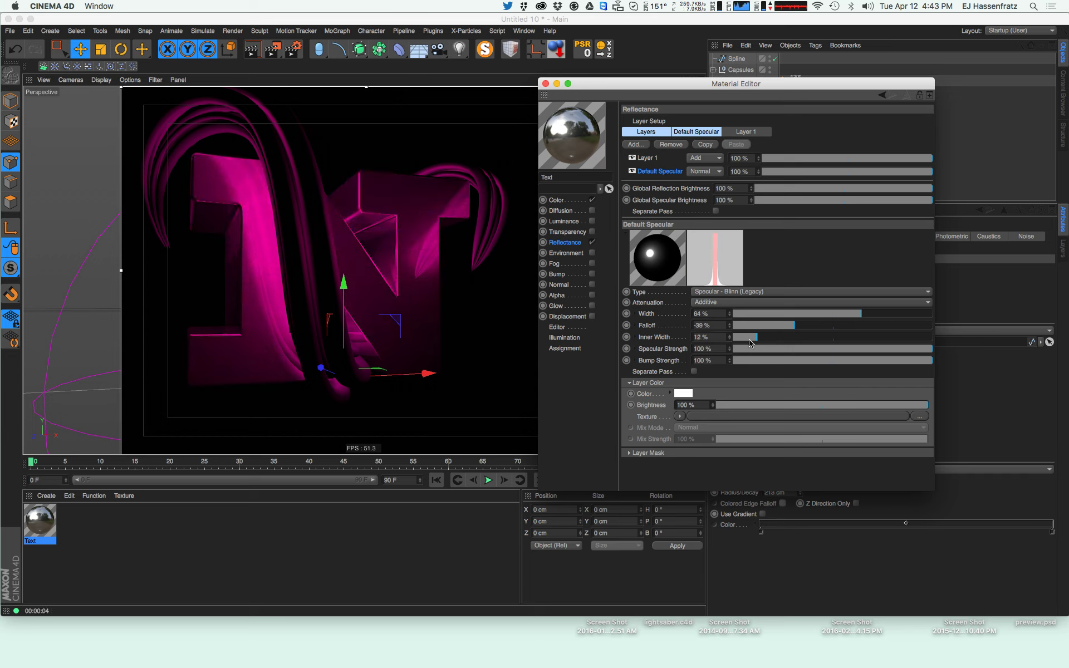
{"action": "left_click_drag", "start_coordinate": [771, 338], "coordinate": [734, 337]}
{"action": "mouse_move", "coordinate": [808, 326]}
{"action": "left_mouse_down"}
{"action": "mouse_move", "coordinate": [824, 327]}
{"action": "mouse_move", "coordinate": [814, 315]}
{"action": "left_mouse_up"}
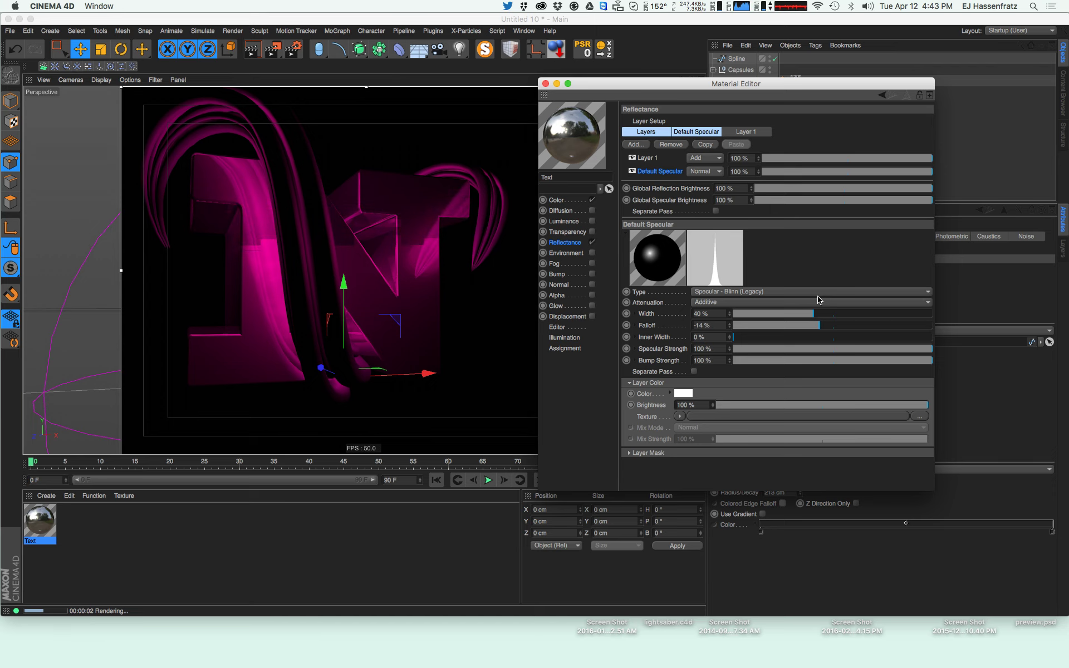
Change the colour of the area light Light.1 to pure white FFFFFF
{"action": "left_click_drag", "start_coordinate": [683, 89], "coordinate": [661, 109]}
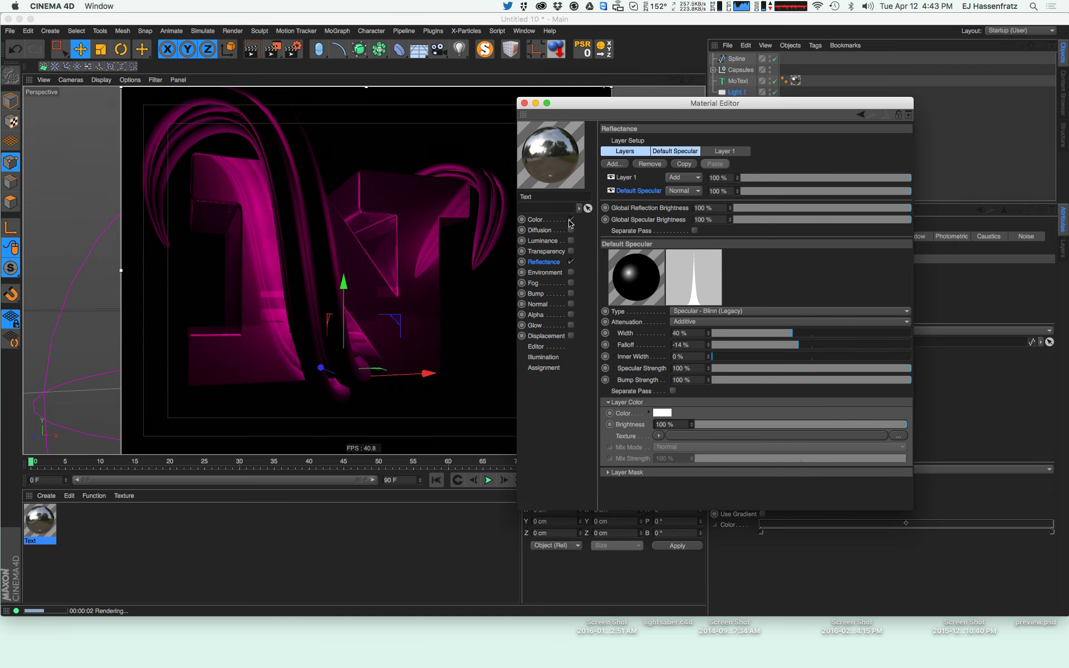
{"action": "left_click", "coordinate": [560, 272]}
{"action": "left_click", "coordinate": [560, 263]}
{"action": "left_click_drag", "start_coordinate": [616, 107], "coordinate": [211, 150]}
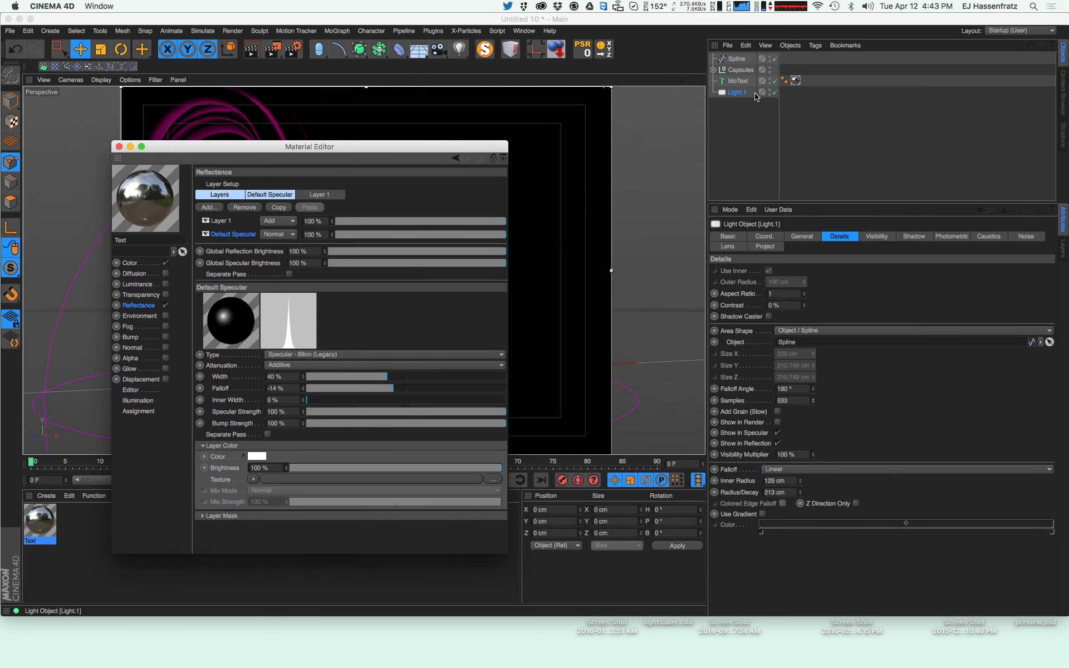
{"action": "left_click", "coordinate": [738, 93]}
{"action": "left_click", "coordinate": [802, 236]}
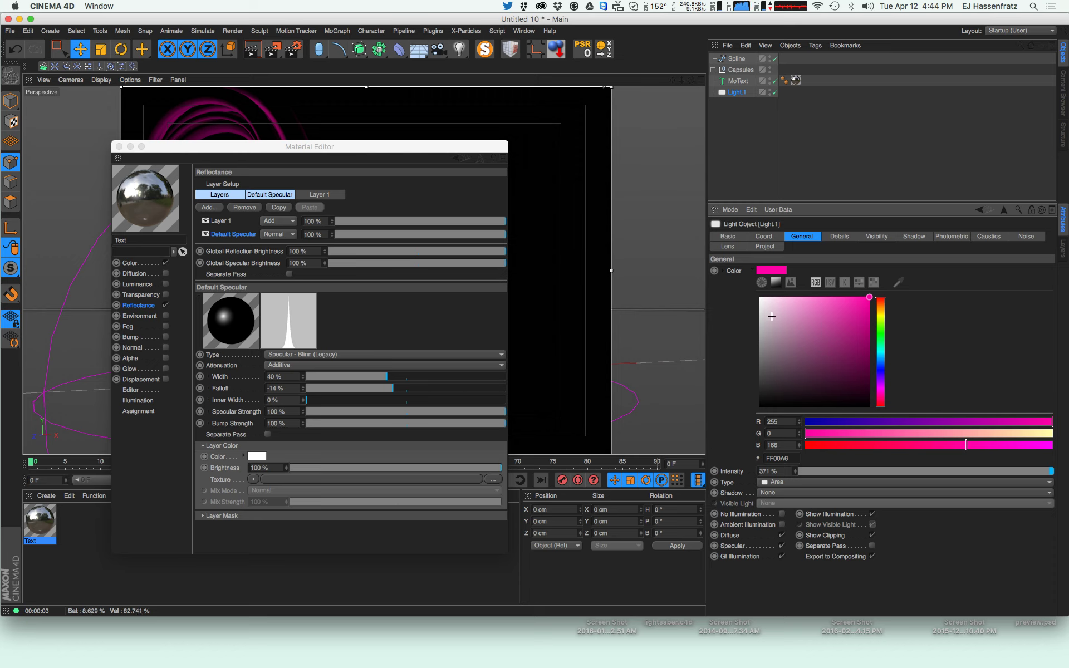
{"action": "left_click_drag", "start_coordinate": [788, 314], "coordinate": [760, 297]}
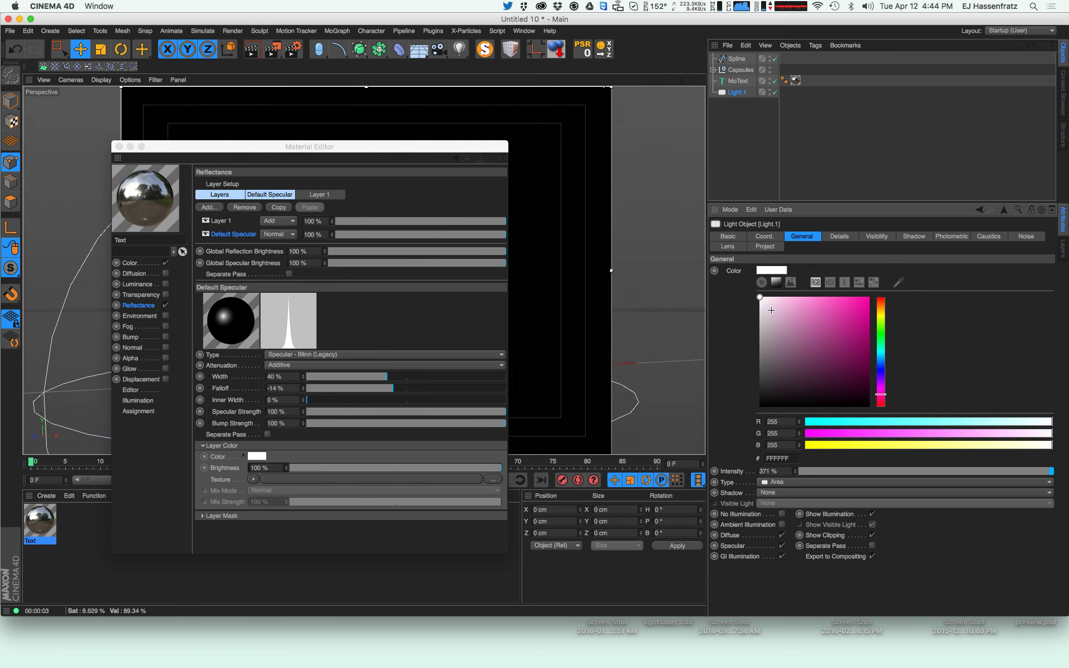
Set the layer colour of the Text material's Default Specular to blue
{"action": "left_click_drag", "start_coordinate": [312, 148], "coordinate": [771, 127]}
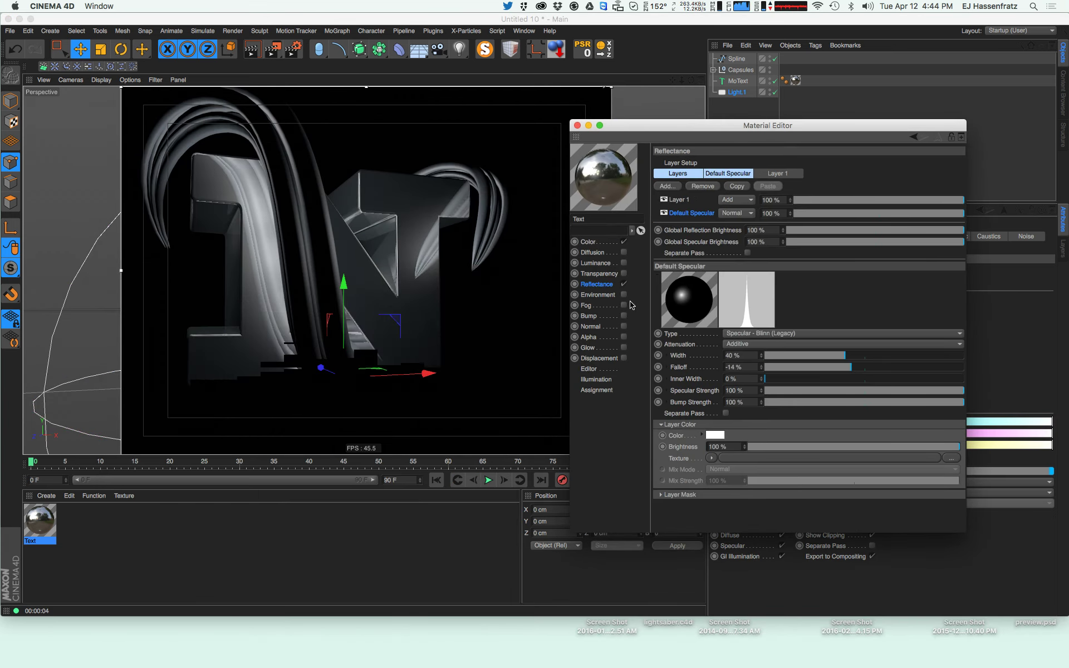
{"action": "left_click", "coordinate": [716, 433]}
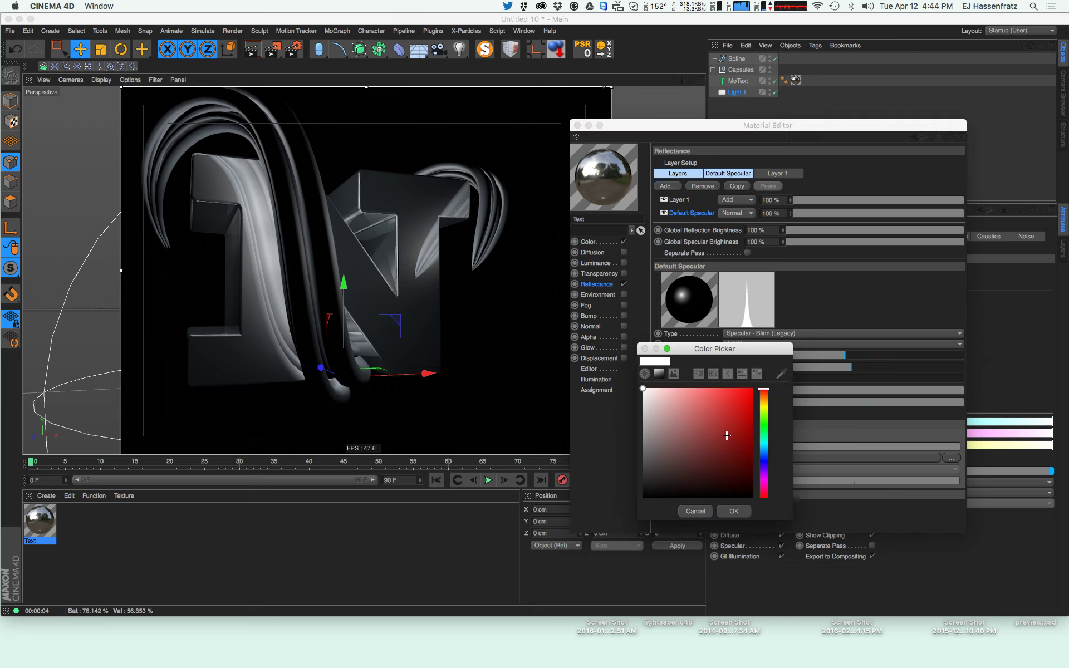
{"action": "mouse_move", "coordinate": [764, 463]}
{"action": "left_mouse_down"}
{"action": "mouse_move", "coordinate": [766, 493]}
{"action": "mouse_move", "coordinate": [768, 443]}
{"action": "mouse_move", "coordinate": [769, 455]}
{"action": "left_mouse_up"}
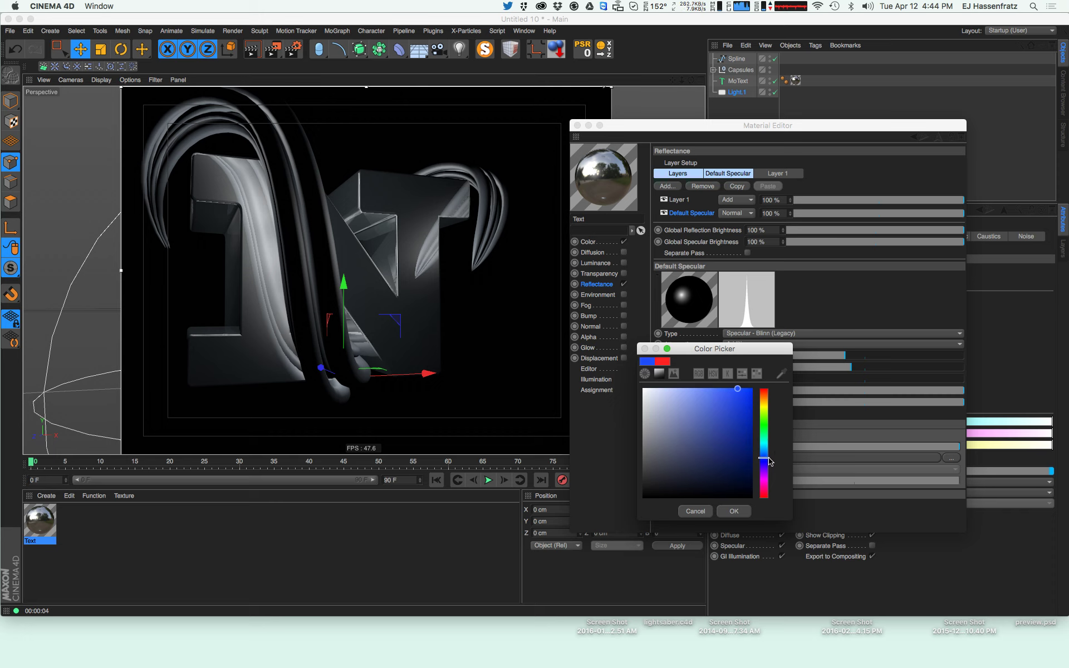
{"action": "left_click", "coordinate": [734, 510]}
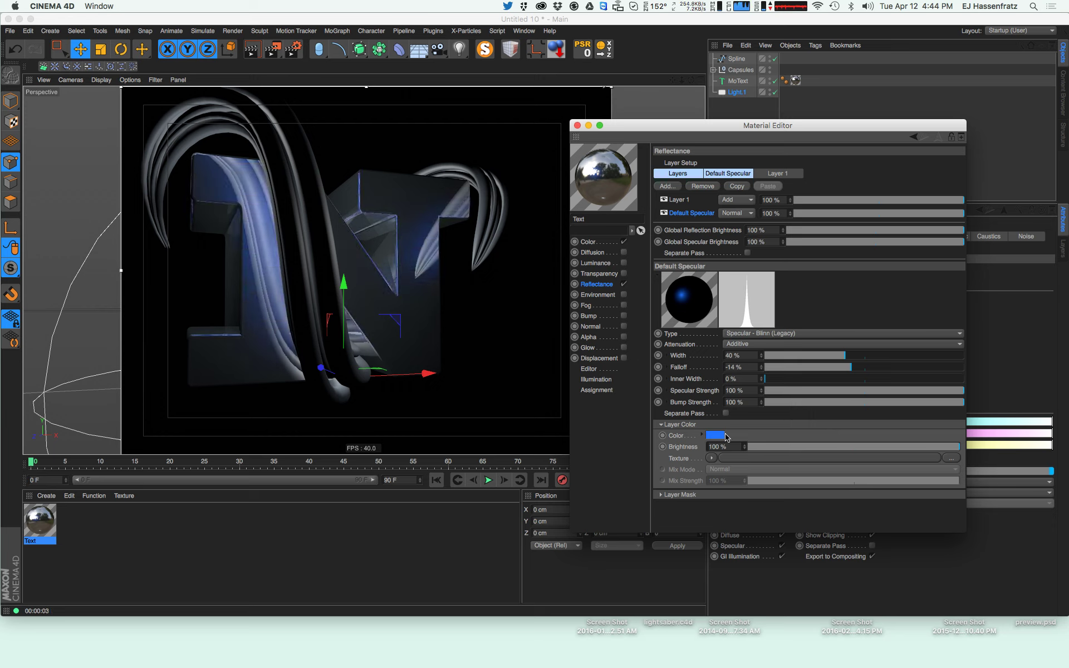
Tint the Text material's reflection Layer 1 bright blue and move the Material Editor aside
{"action": "left_click", "coordinate": [673, 199]}
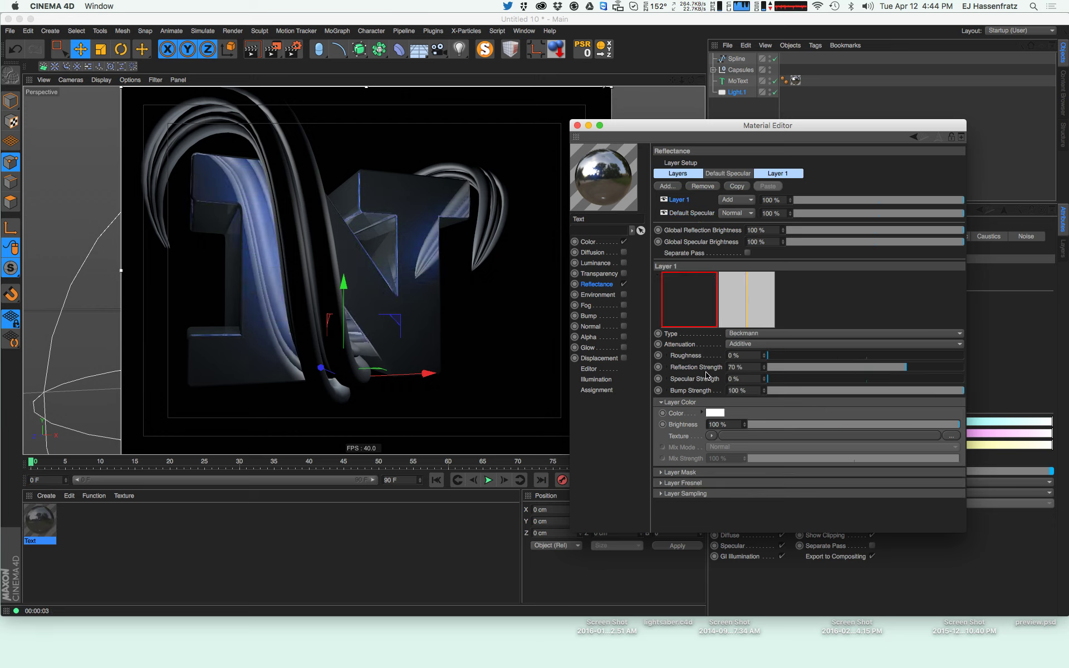
{"action": "left_click", "coordinate": [716, 413]}
{"action": "left_click", "coordinate": [762, 407]}
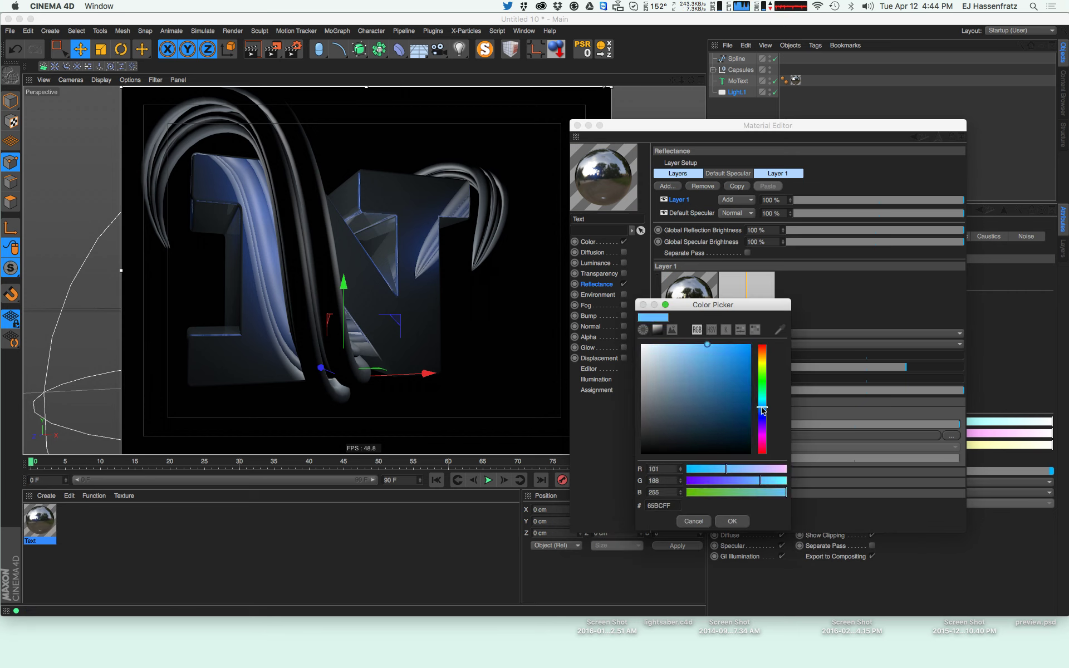
{"action": "left_click", "coordinate": [736, 521]}
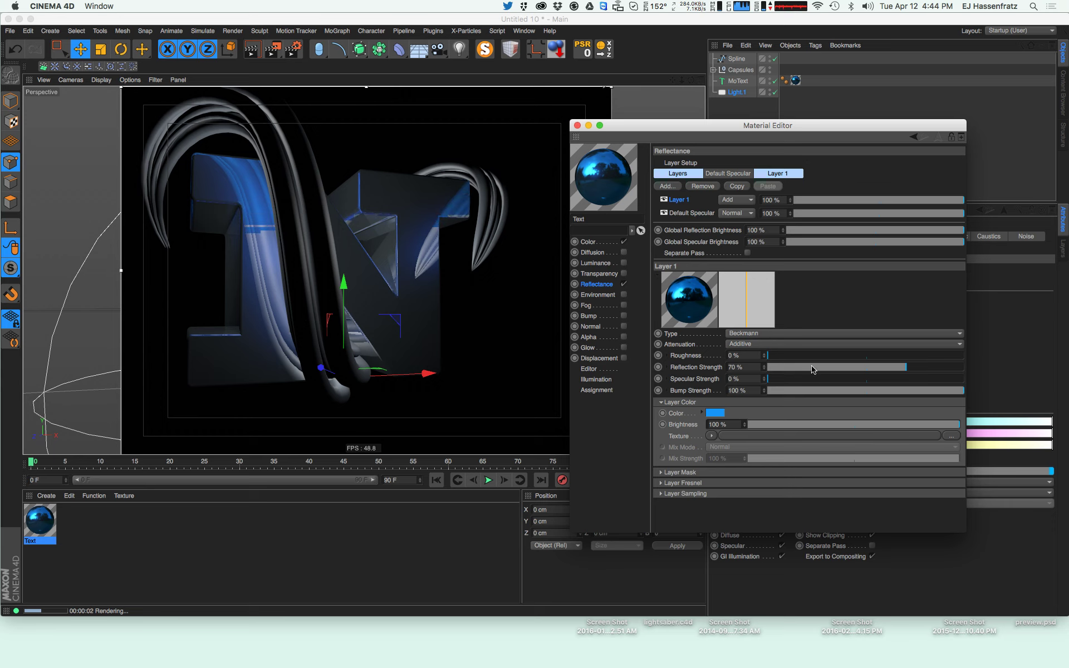
{"action": "left_click_drag", "start_coordinate": [691, 127], "coordinate": [656, 124]}
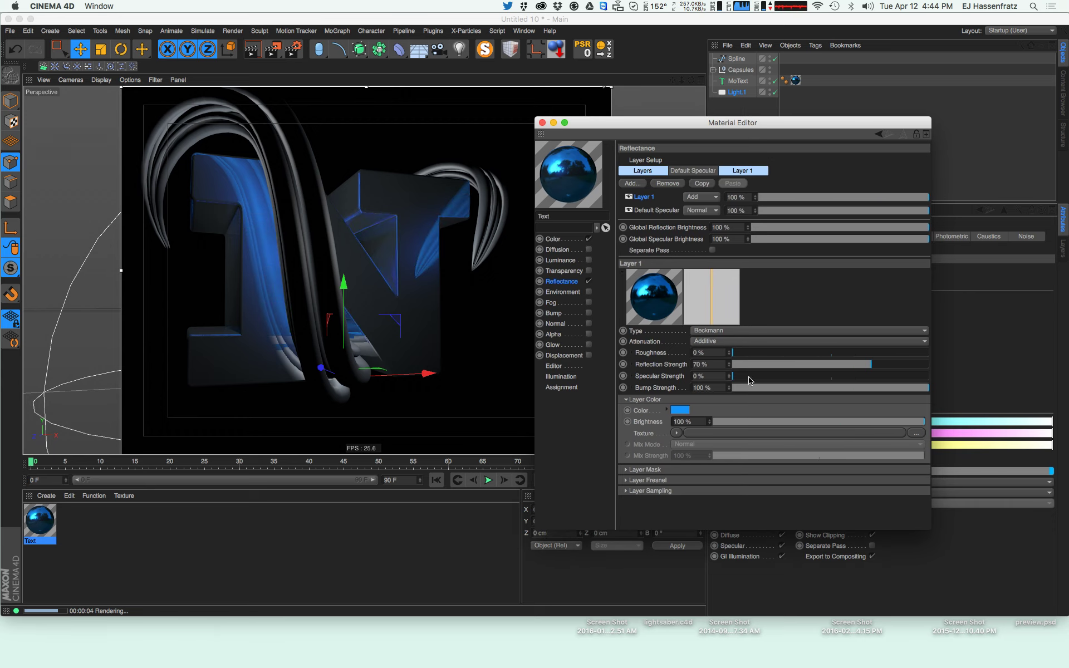
Lower the Text material's Layer 1 reflection strength to 65% and change its layer color to a lighter blue
{"action": "mouse_move", "coordinate": [859, 366]}
{"action": "left_mouse_down"}
{"action": "mouse_move", "coordinate": [840, 366]}
{"action": "mouse_move", "coordinate": [861, 366]}
{"action": "left_mouse_up"}
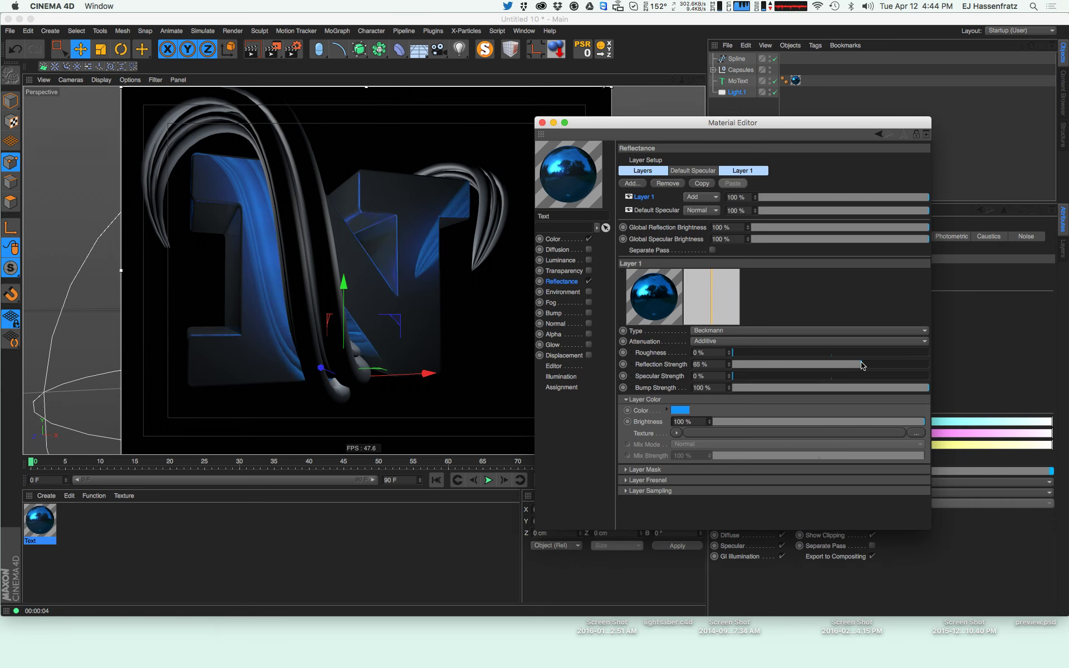
{"action": "left_click", "coordinate": [689, 409]}
{"action": "left_click", "coordinate": [685, 342]}
{"action": "left_click", "coordinate": [700, 515]}
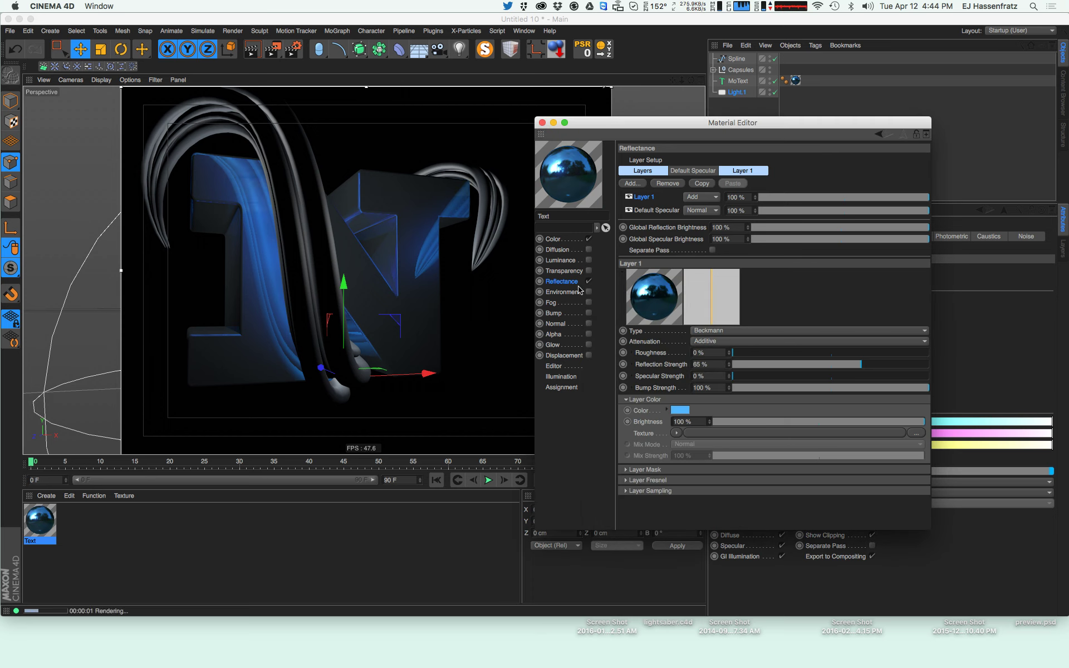
Set the Default Specular layer's specular strength to 319% and its width to 31%
{"action": "left_click", "coordinate": [657, 211]}
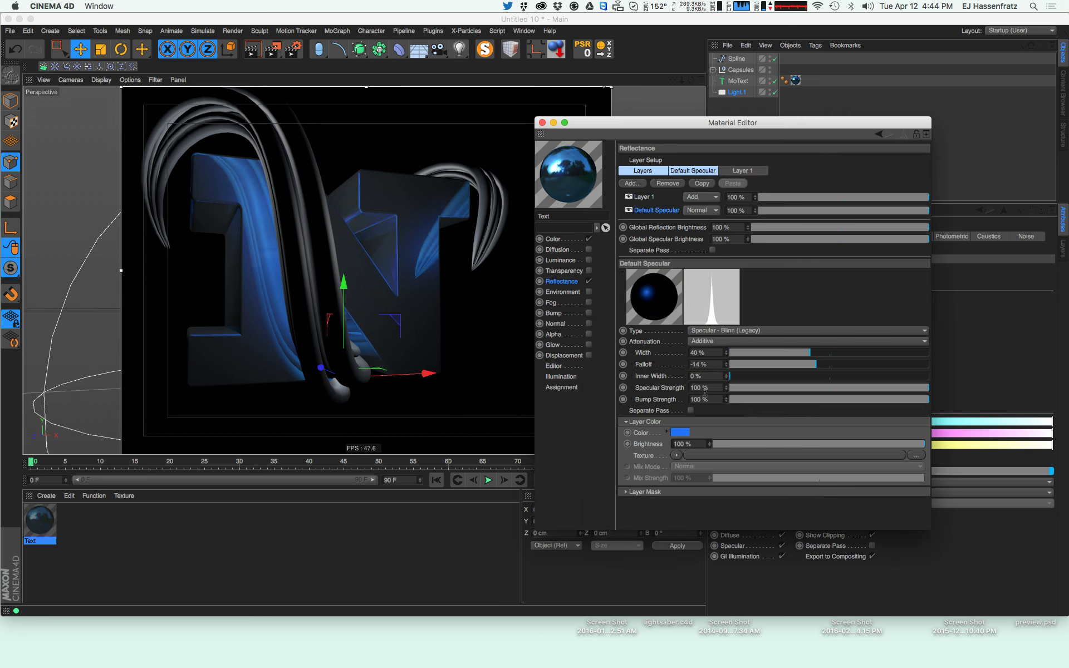
{"action": "left_click_drag", "start_coordinate": [726, 388], "coordinate": [727, 346]}
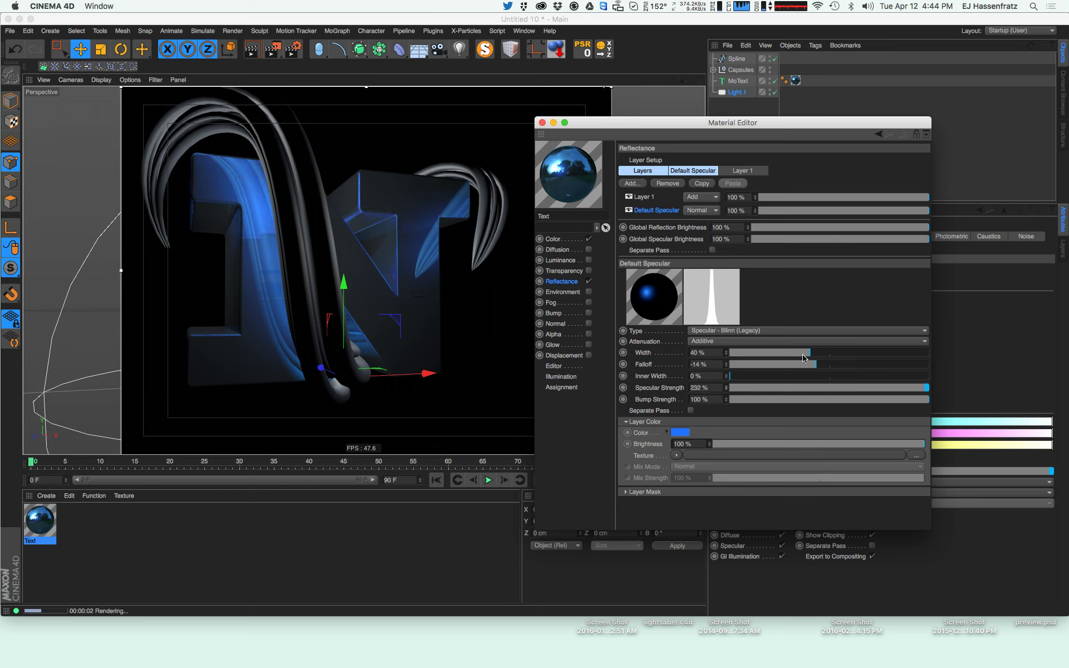
{"action": "left_click_drag", "start_coordinate": [806, 354], "coordinate": [795, 354]}
{"action": "left_click_drag", "start_coordinate": [727, 389], "coordinate": [730, 387]}
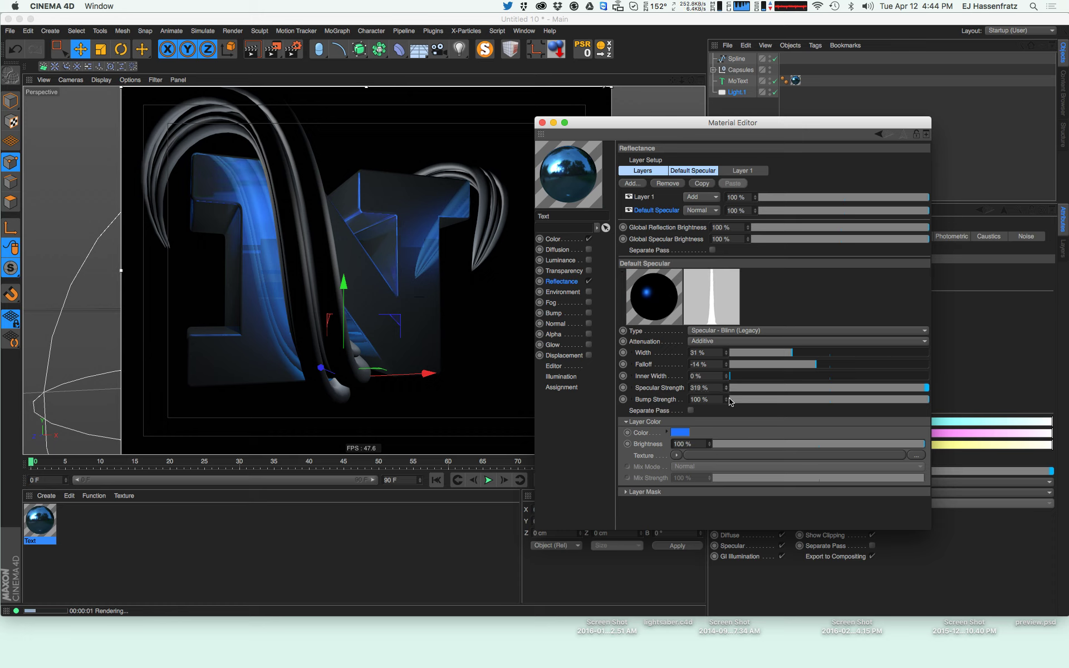
Give reflectance Layer 1 a Dielectric Fresnel with a strength of 92%
{"action": "left_click", "coordinate": [646, 198]}
{"action": "left_click", "coordinate": [646, 480]}
{"action": "left_click", "coordinate": [731, 493]}
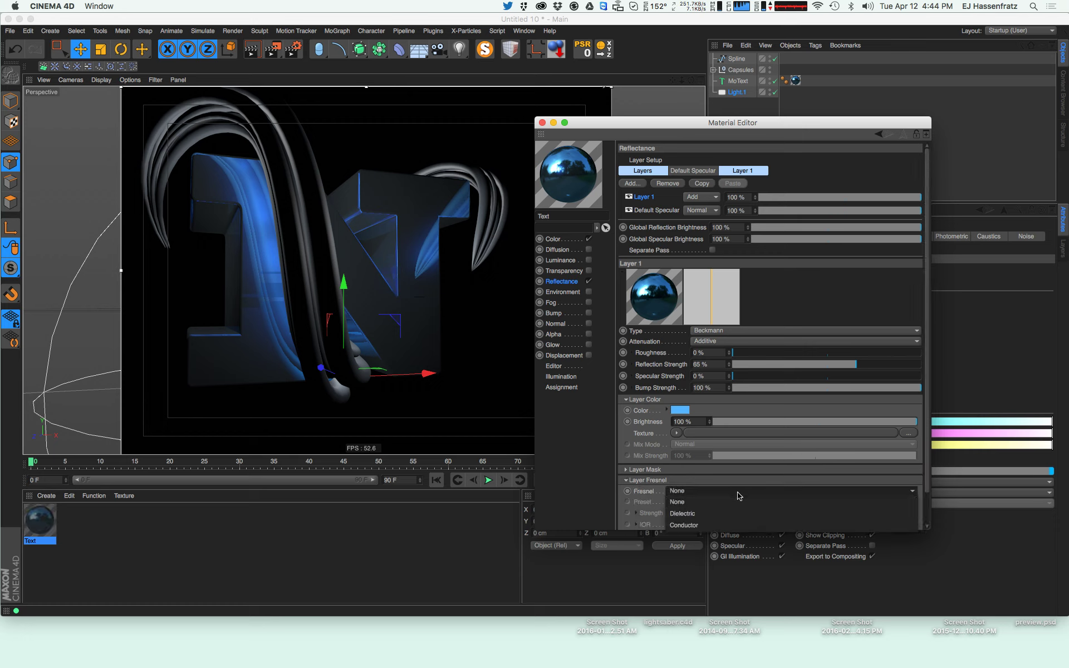
{"action": "left_click", "coordinate": [739, 511]}
{"action": "left_click_drag", "start_coordinate": [887, 511], "coordinate": [903, 515]}
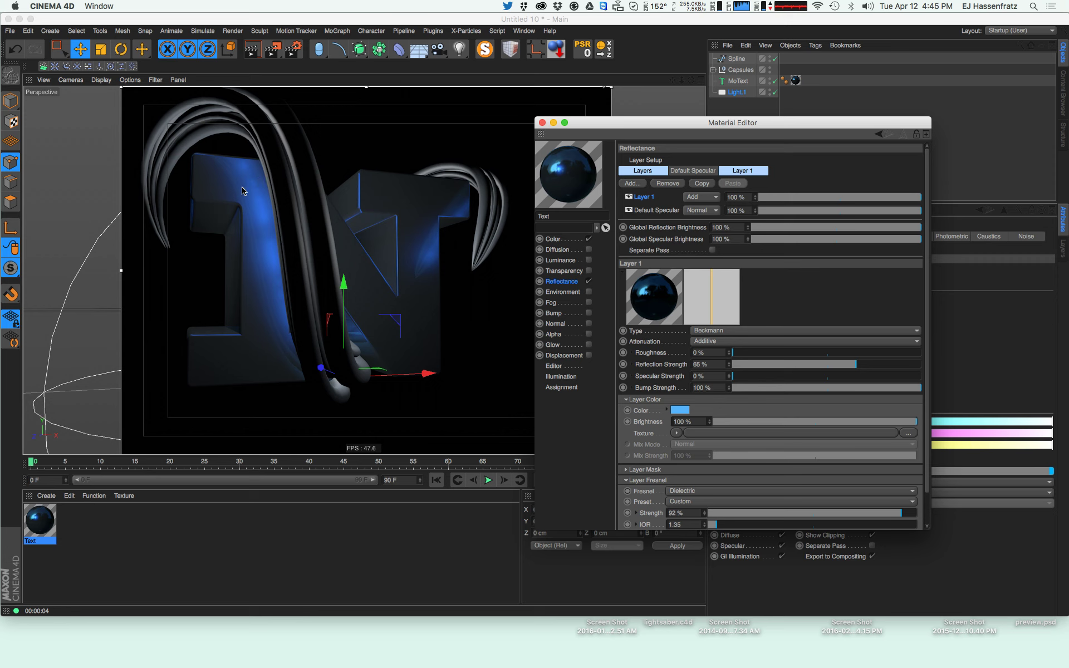
Close the material settings, set Light.1's area samples to 1000 and refresh the interactive render
{"action": "left_click", "coordinate": [544, 123]}
{"action": "scroll", "coordinate": [844, 331], "scroll_direction": "up", "scroll_amount": 5}
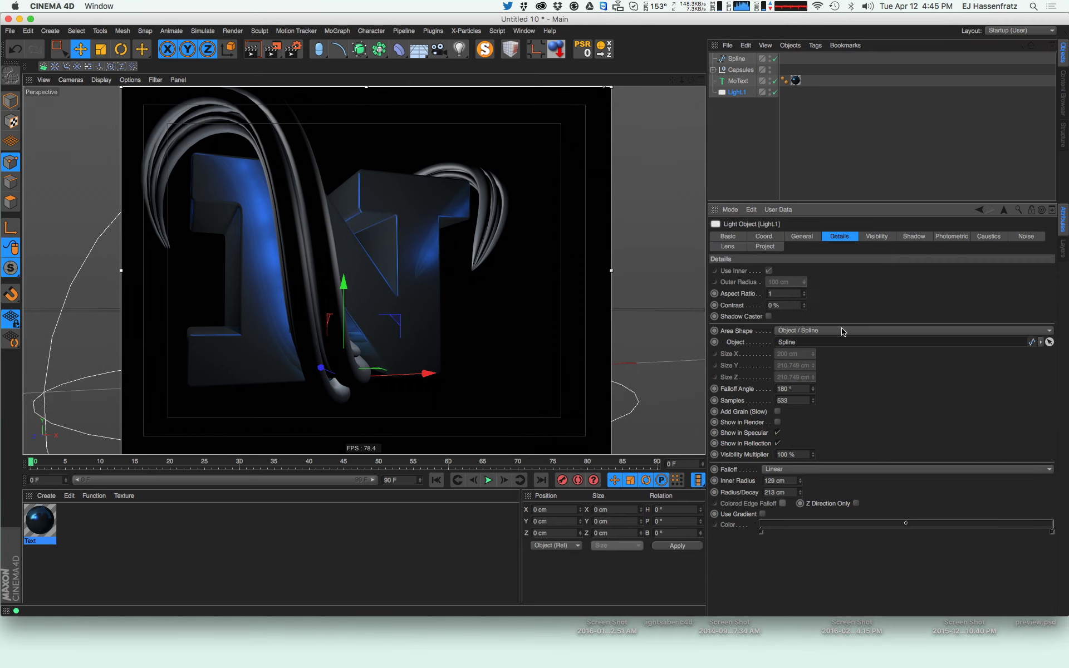
{"action": "left_click", "coordinate": [784, 400]}
{"action": "key", "text": "super+r"}
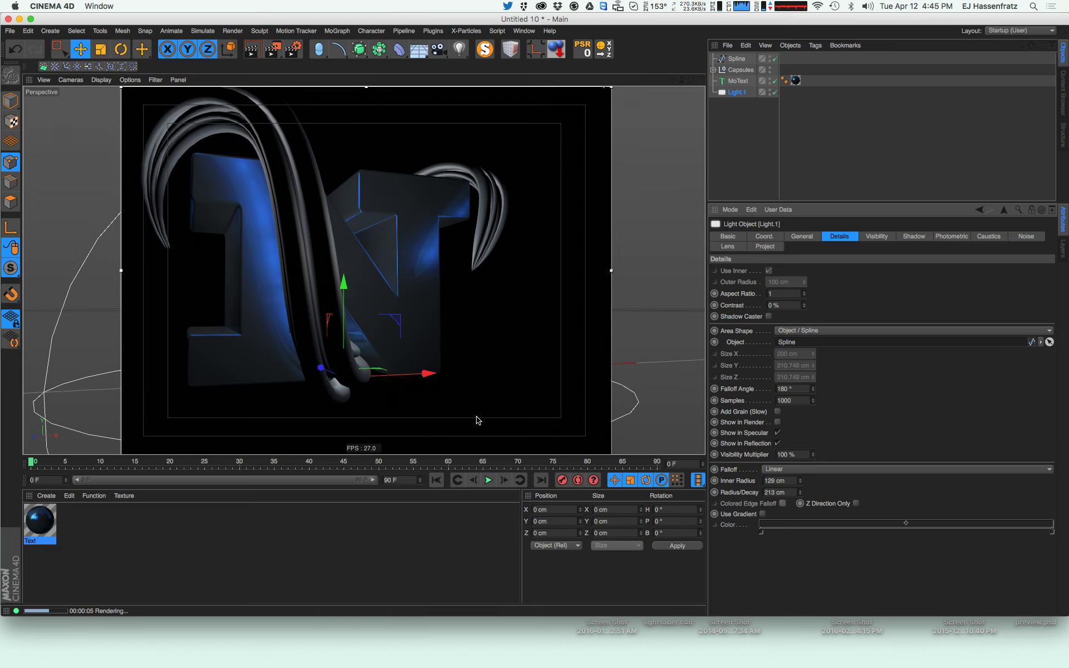
{"action": "left_click", "coordinate": [477, 416]}
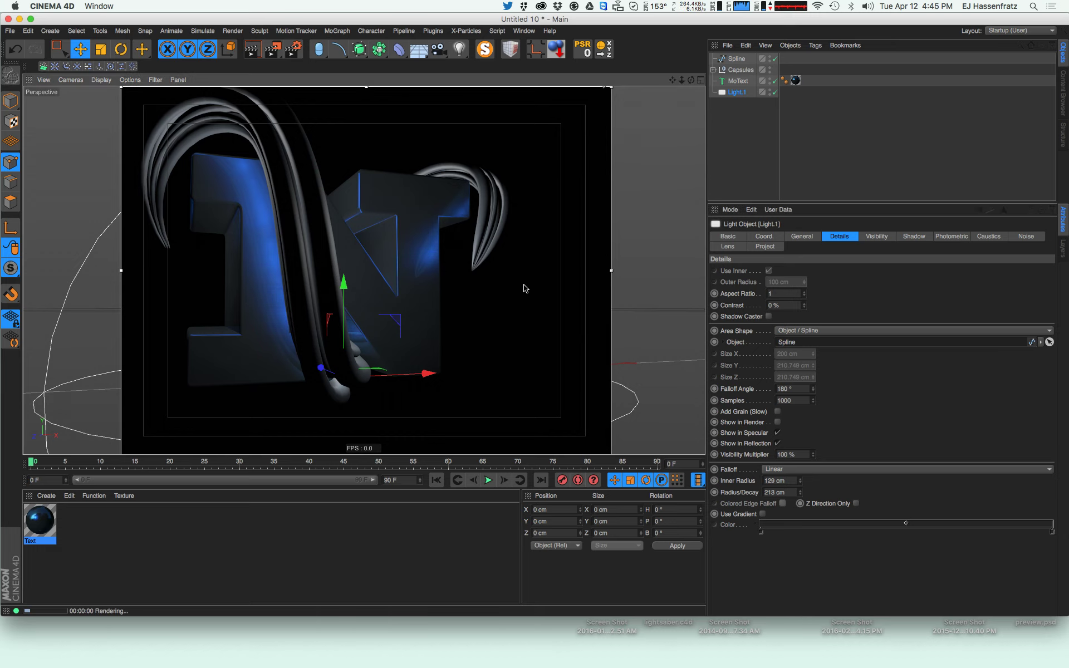
Lower Light.1's area sample count and reopen the Text material for editing beside the render preview
{"action": "left_click_drag", "start_coordinate": [422, 270], "coordinate": [405, 292], "text": "alt"}
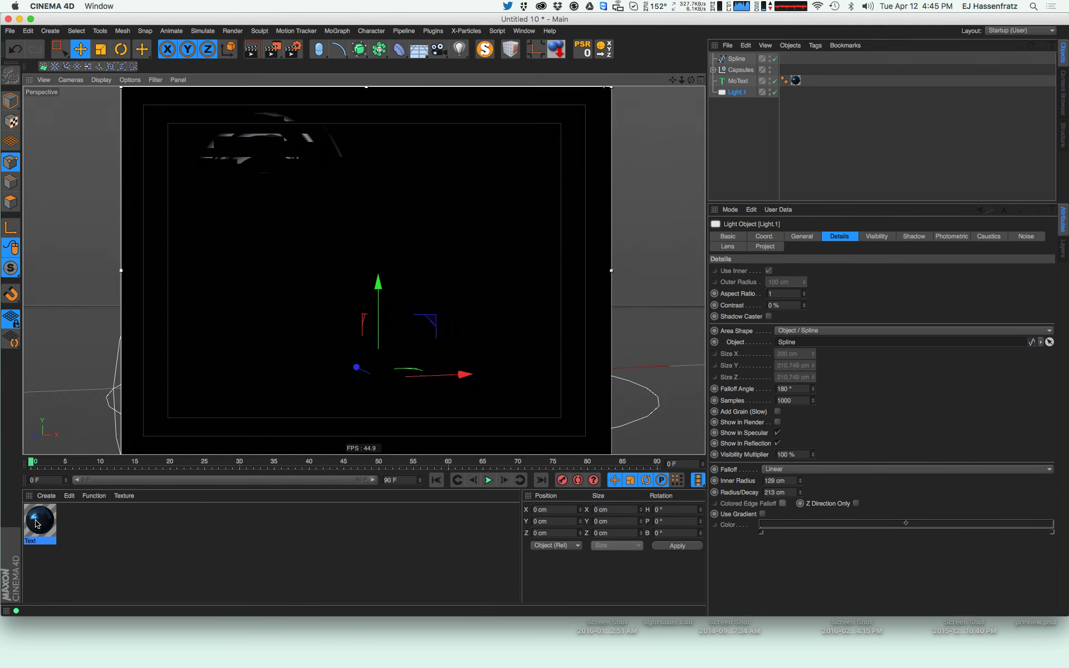
{"action": "double_click", "coordinate": [37, 521]}
{"action": "left_click_drag", "start_coordinate": [286, 78], "coordinate": [357, 99]}
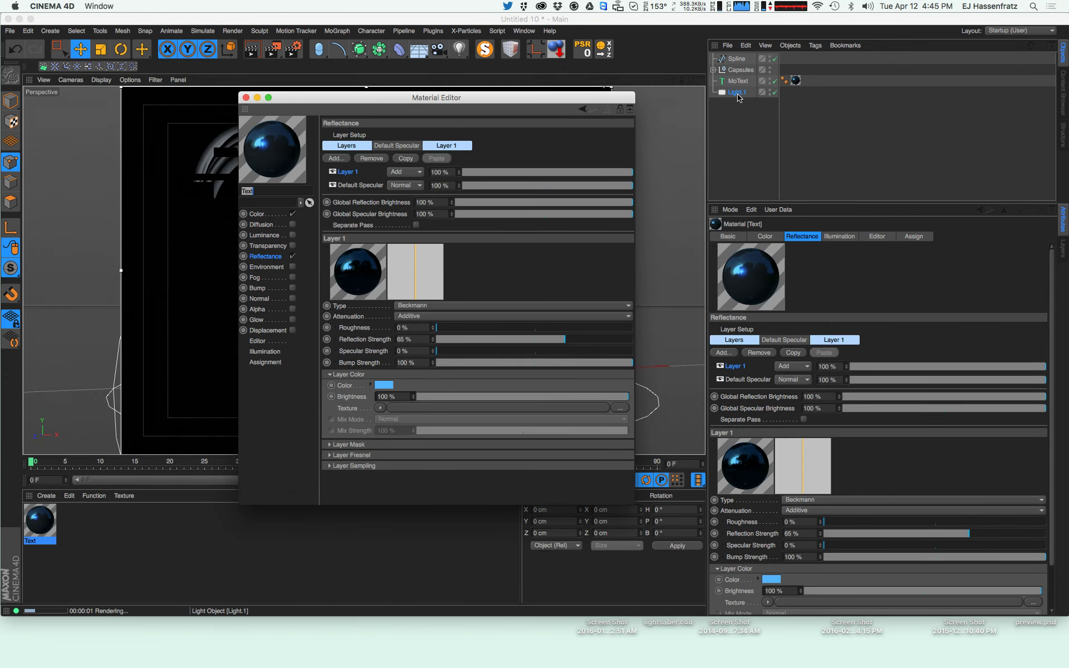
{"action": "left_click", "coordinate": [738, 93]}
{"action": "left_click", "coordinate": [789, 401]}
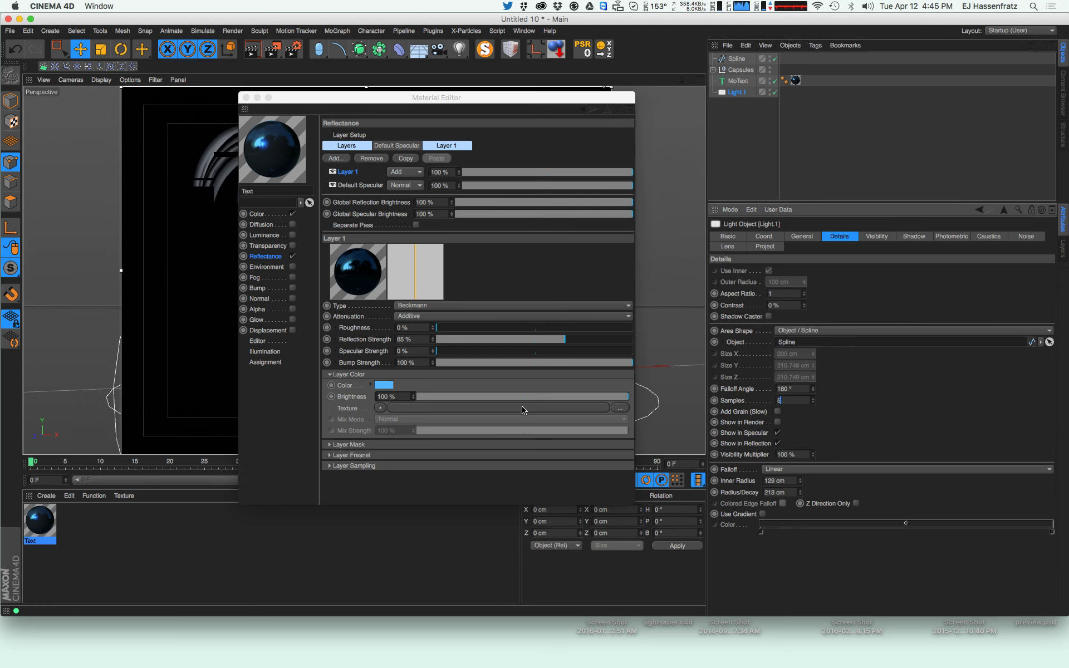
{"action": "left_click", "coordinate": [549, 175]}
{"action": "left_click_drag", "start_coordinate": [481, 101], "coordinate": [677, 127]}
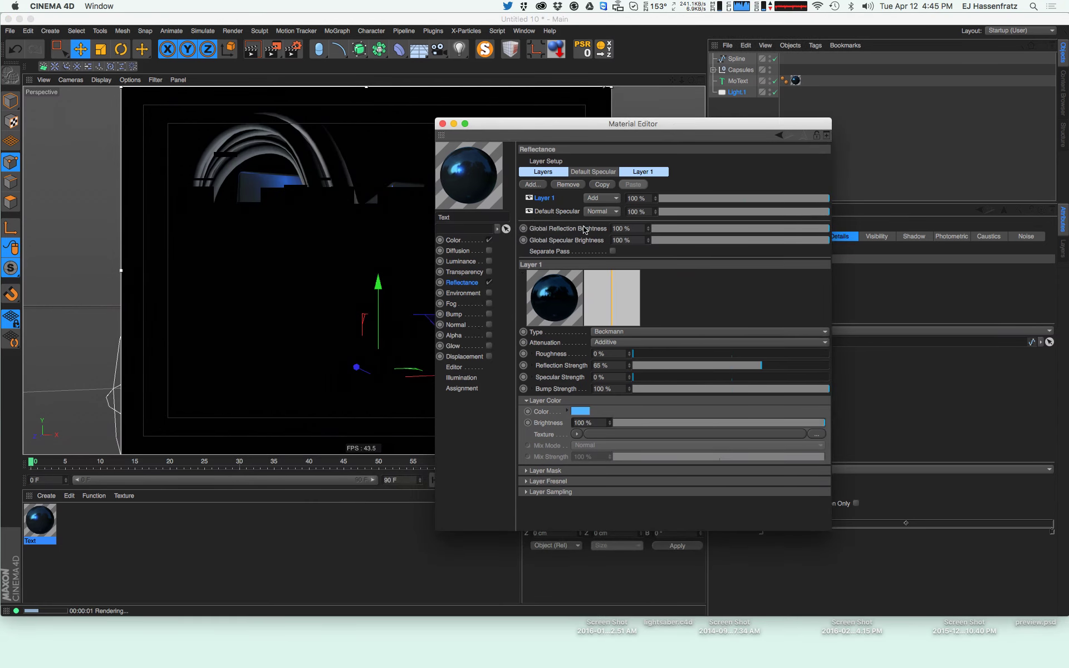
Set the Default Specular layer's falloff to -23% and its width to 56%
{"action": "left_click", "coordinate": [560, 212]}
{"action": "mouse_move", "coordinate": [716, 365]}
{"action": "left_mouse_down"}
{"action": "mouse_move", "coordinate": [731, 365]}
{"action": "mouse_move", "coordinate": [708, 365]}
{"action": "left_mouse_up"}
{"action": "left_click_drag", "start_coordinate": [693, 355], "coordinate": [743, 355]}
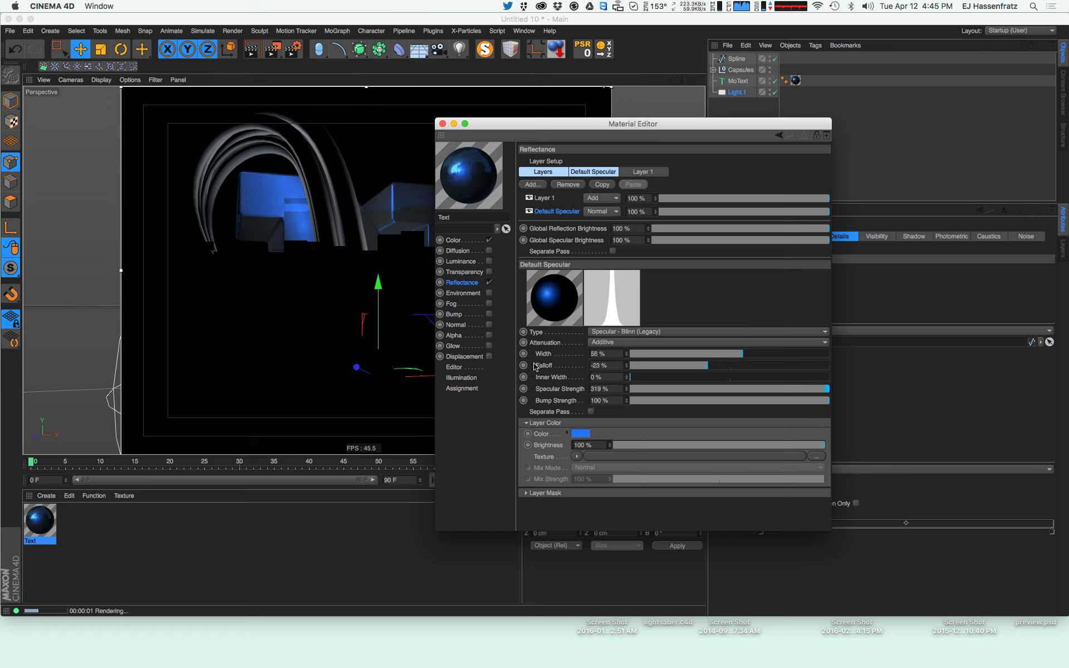
{"action": "left_click_drag", "start_coordinate": [523, 134], "coordinate": [629, 139]}
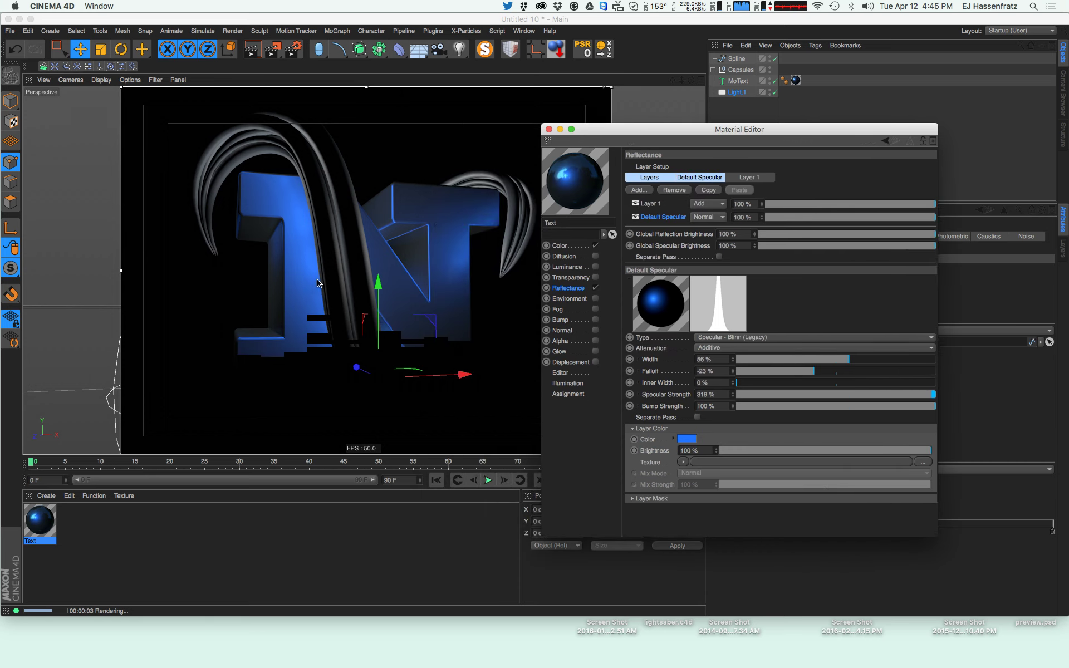
Darken the Text material's base color to pure black (000000)
{"action": "left_click", "coordinate": [563, 246]}
{"action": "left_click_drag", "start_coordinate": [691, 286], "coordinate": [674, 298]}
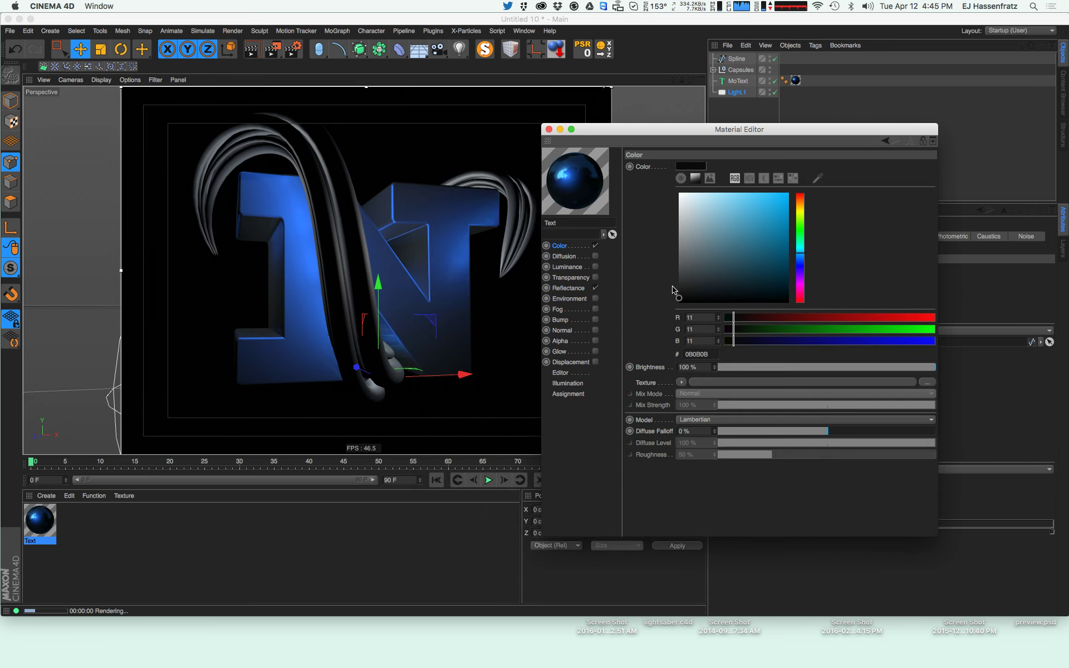
{"action": "left_click_drag", "start_coordinate": [692, 293], "coordinate": [664, 313]}
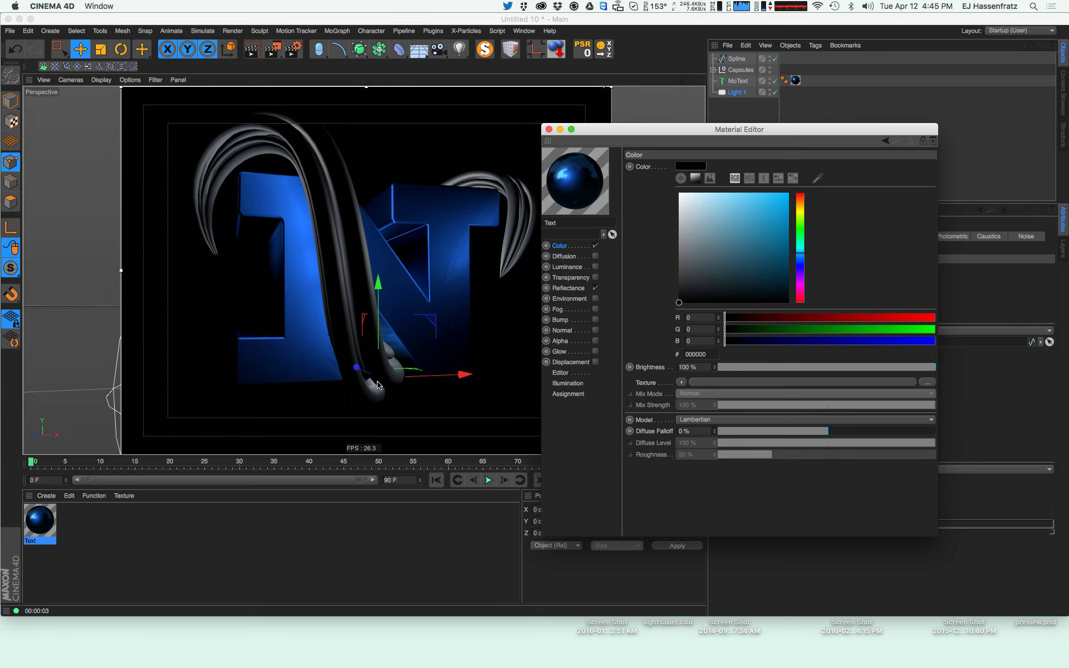
Narrow the Default Specular layer's width to 43%
{"action": "left_click", "coordinate": [562, 285]}
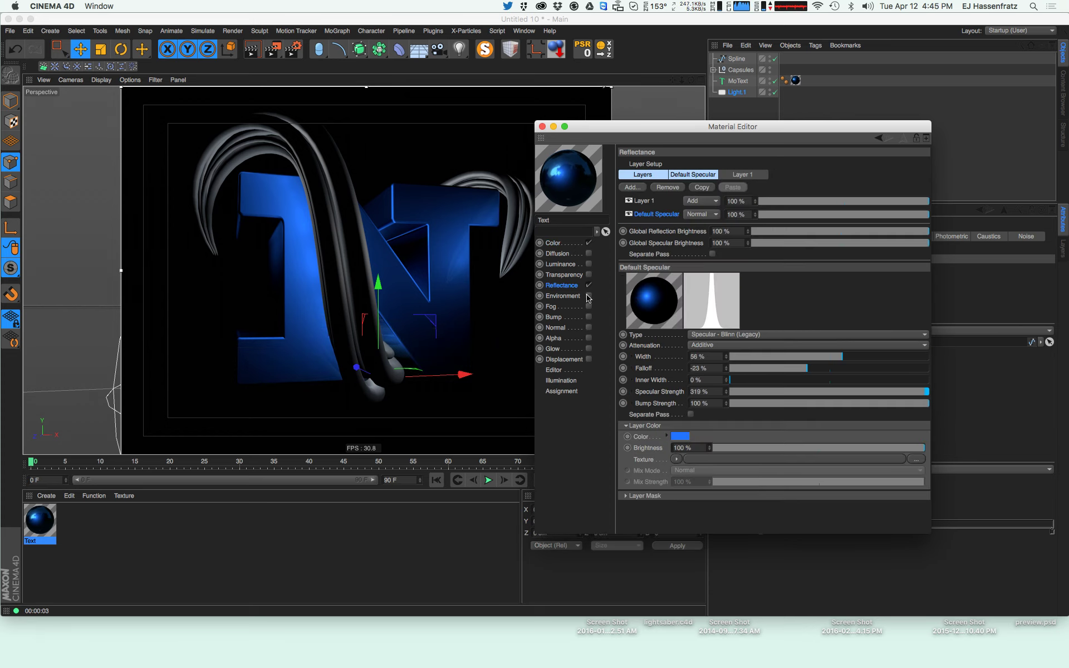
{"action": "left_click_drag", "start_coordinate": [823, 357], "coordinate": [853, 358]}
{"action": "left_click_drag", "start_coordinate": [824, 356], "coordinate": [817, 357]}
Add a new Phong reflectance layer to the Text material, keeping its attenuation at Average
{"action": "left_click", "coordinate": [635, 188]}
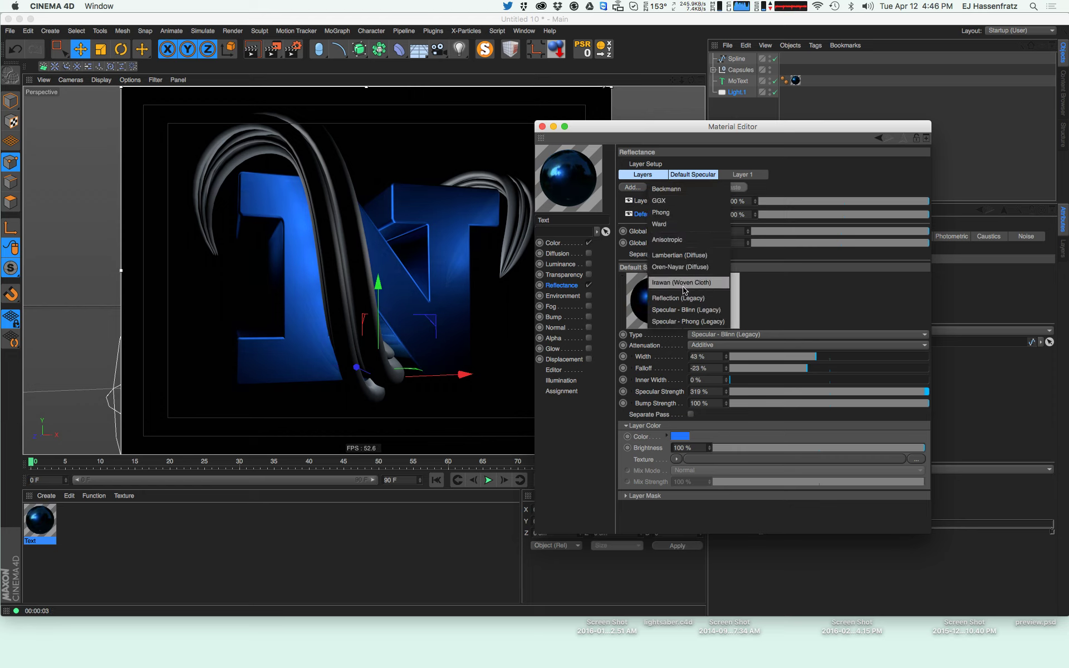
{"action": "left_click", "coordinate": [700, 213]}
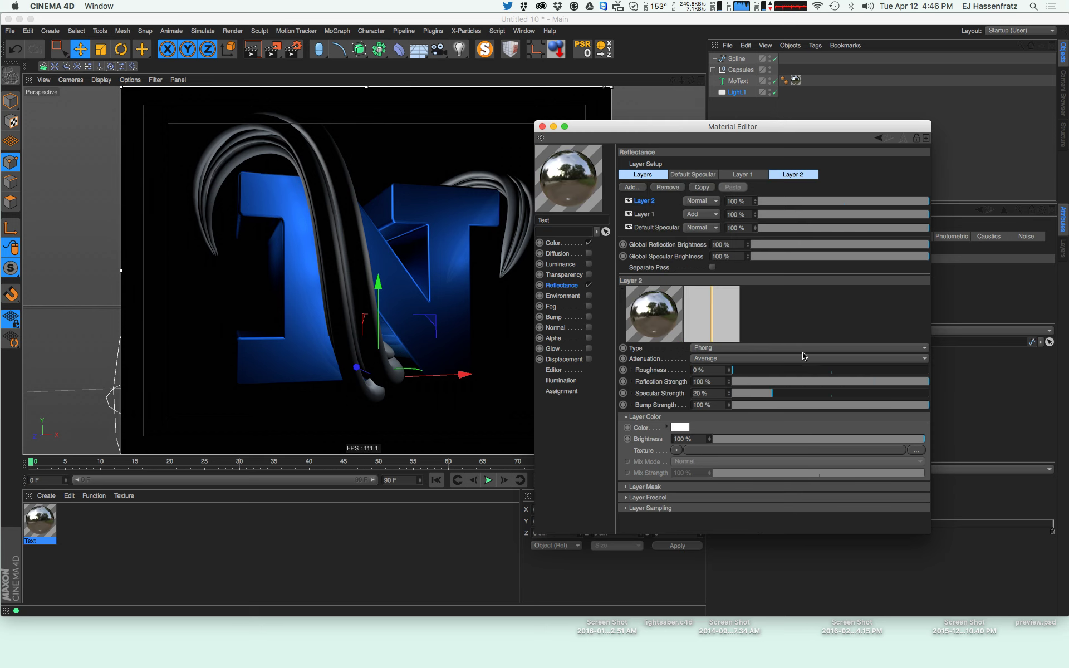
{"action": "left_click", "coordinate": [722, 358]}
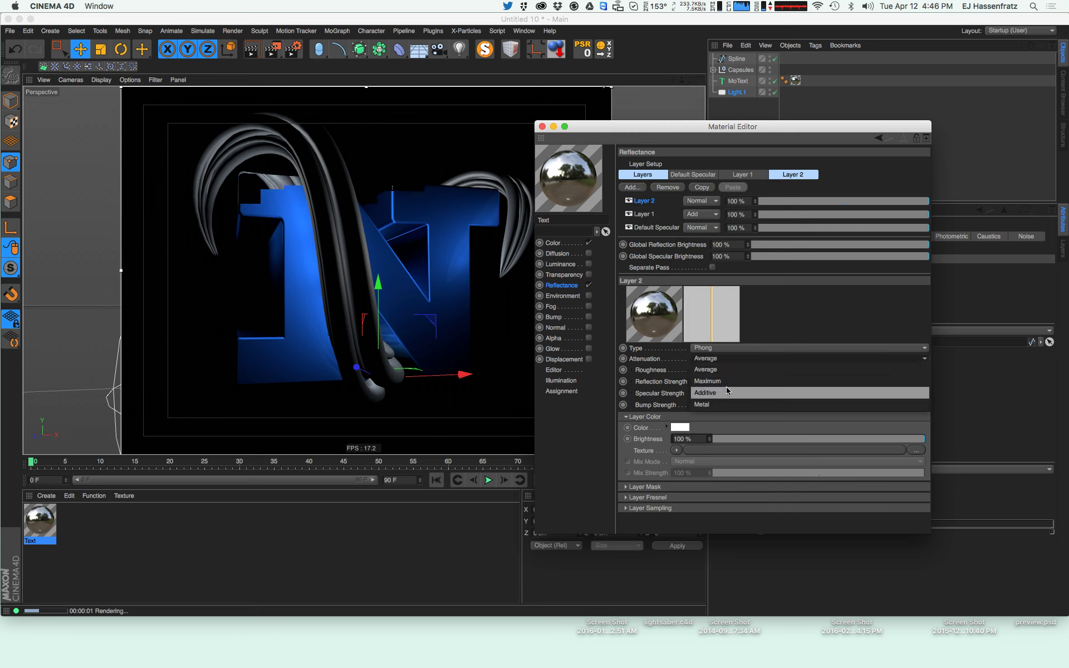
{"action": "left_click", "coordinate": [621, 369]}
Set Layer 2's reflection strength to 0%, roughness and specular strength to 3%, and layer color brightness to 67%
{"action": "left_click_drag", "start_coordinate": [785, 383], "coordinate": [740, 399]}
{"action": "left_click", "coordinate": [762, 371]}
{"action": "left_click", "coordinate": [760, 394]}
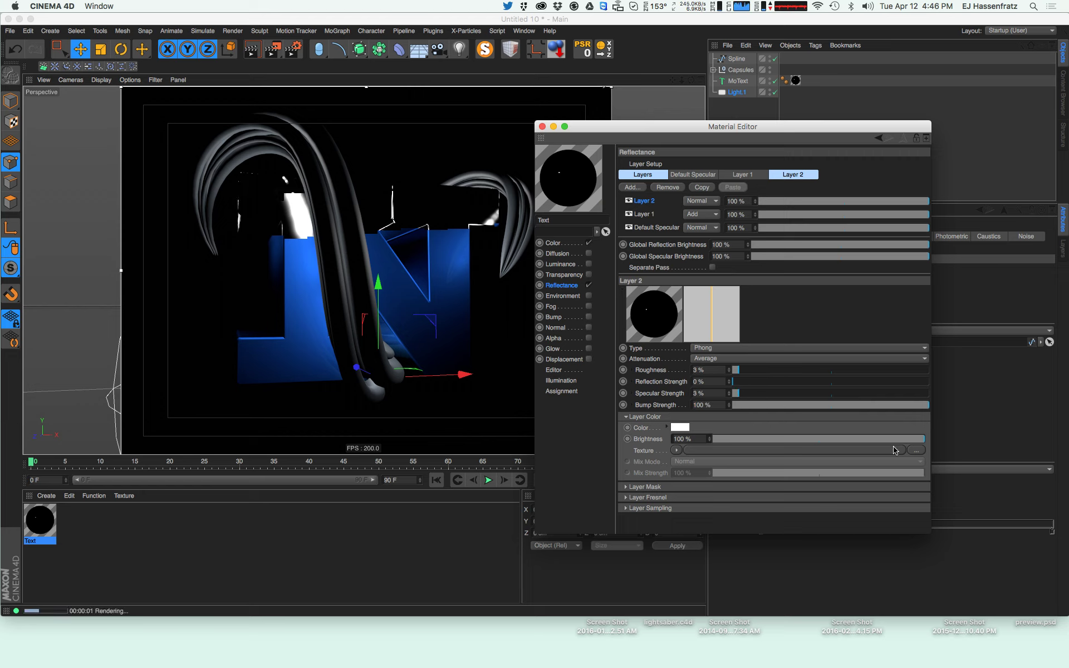
{"action": "left_click_drag", "start_coordinate": [884, 439], "coordinate": [856, 440]}
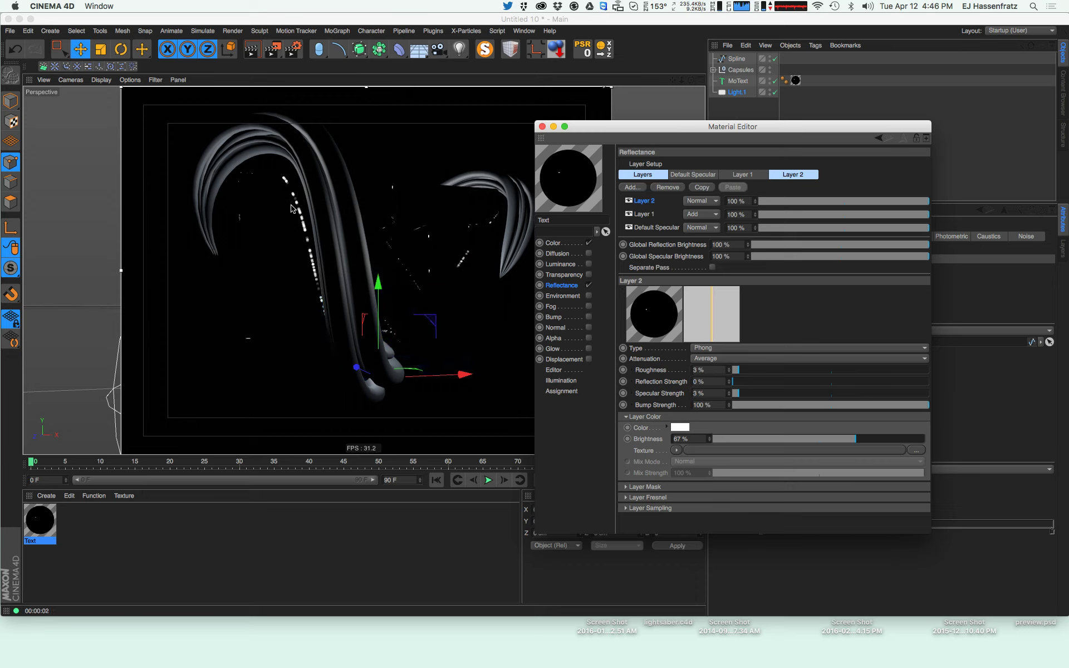
Set Layer 2's roughness to 15%, specular strength to 1% and layer color brightness to 37%
{"action": "mouse_move", "coordinate": [756, 374]}
{"action": "left_mouse_down"}
{"action": "mouse_move", "coordinate": [733, 394]}
{"action": "mouse_move", "coordinate": [765, 373]}
{"action": "left_mouse_up"}
{"action": "left_click", "coordinate": [727, 348]}
{"action": "left_click", "coordinate": [728, 350]}
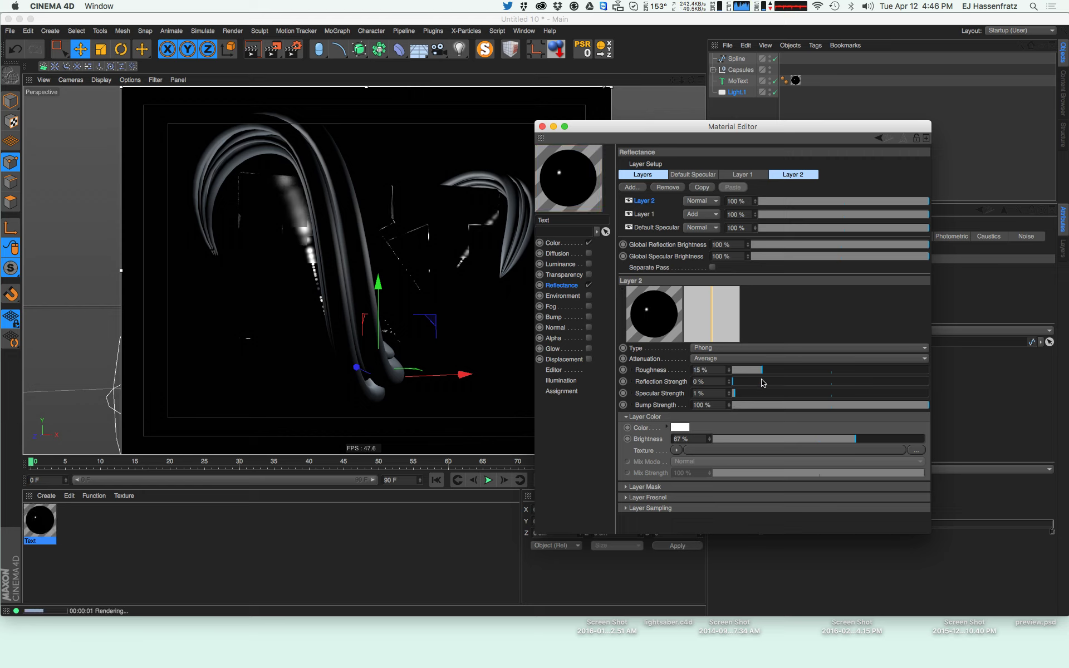
{"action": "left_click", "coordinate": [791, 439]}
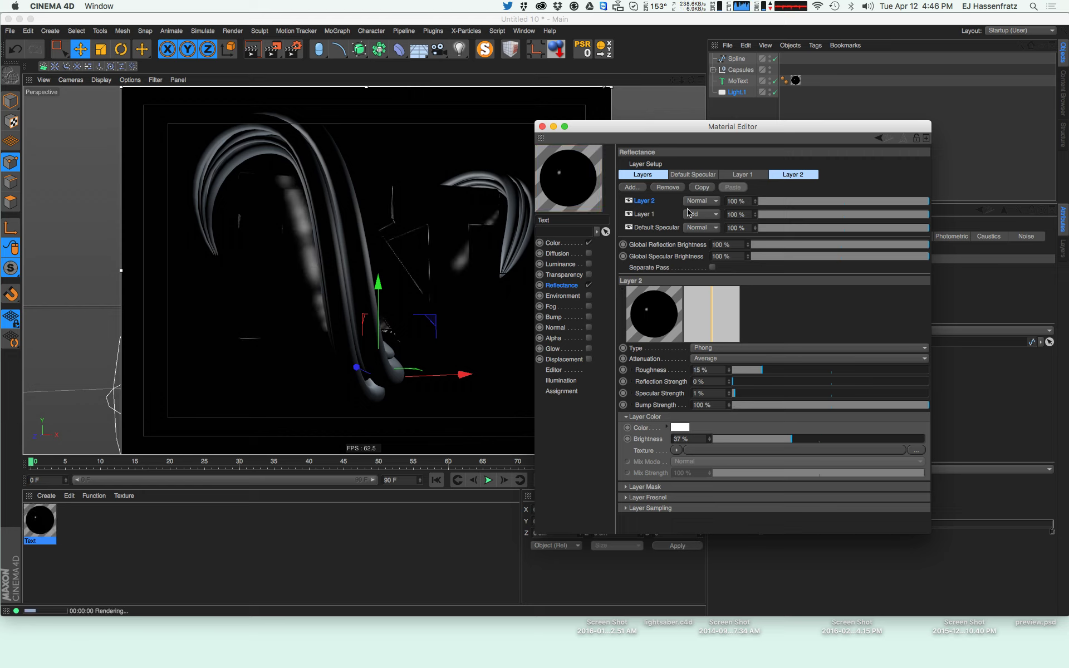
Set Layer 2's attenuation to Additive and its blending mode to Add
{"action": "left_click", "coordinate": [699, 358]}
{"action": "left_click", "coordinate": [729, 383]}
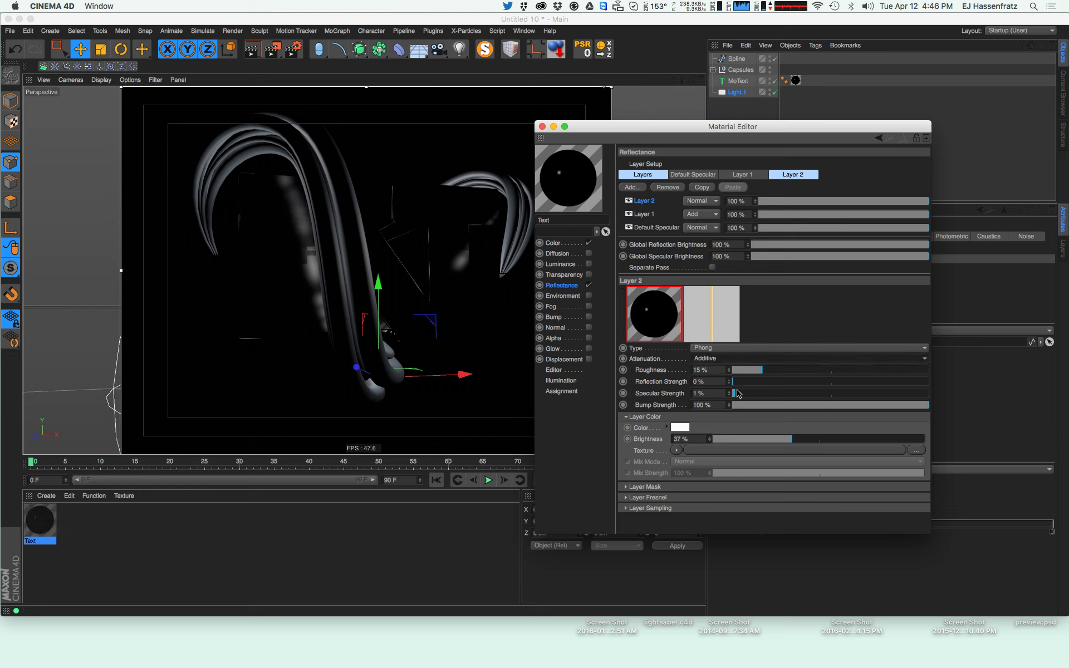
{"action": "left_click", "coordinate": [702, 214]}
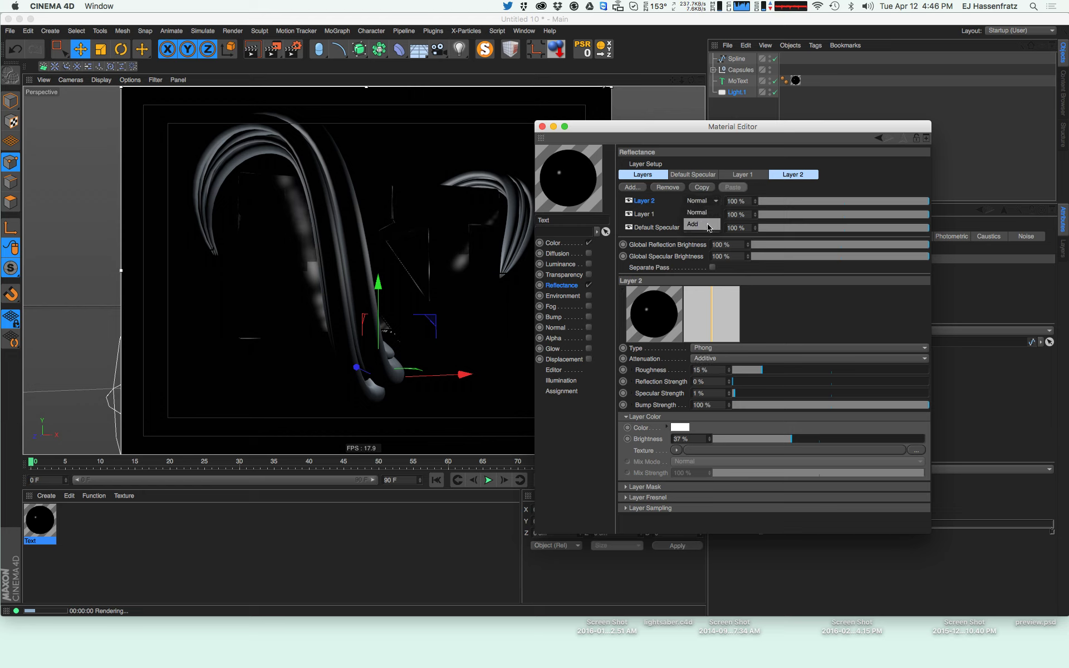
{"action": "left_click", "coordinate": [708, 225]}
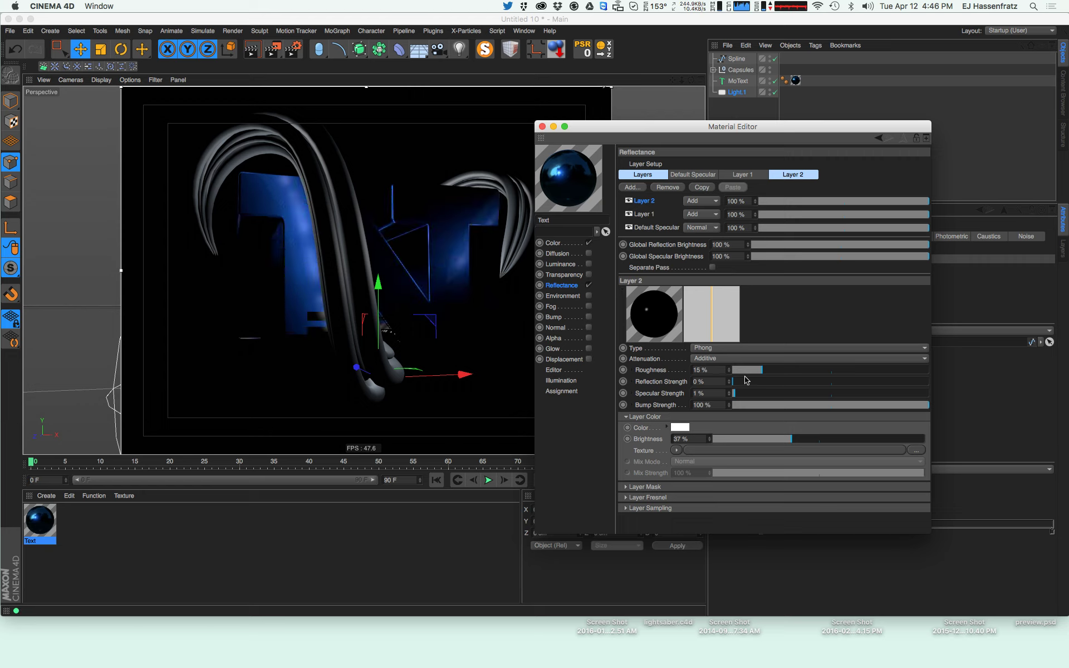
Try Beckmann as Layer 2's type, and settle on Specular - Phong (Legacy)
{"action": "left_click", "coordinate": [719, 349]}
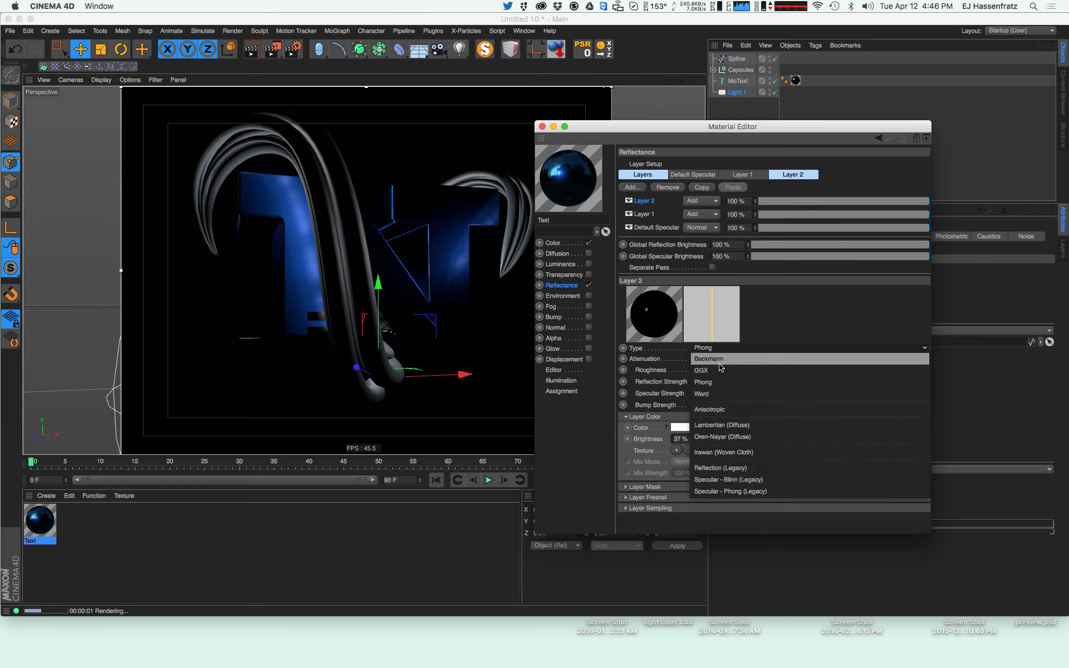
{"action": "left_click", "coordinate": [721, 360]}
{"action": "left_click", "coordinate": [735, 349]}
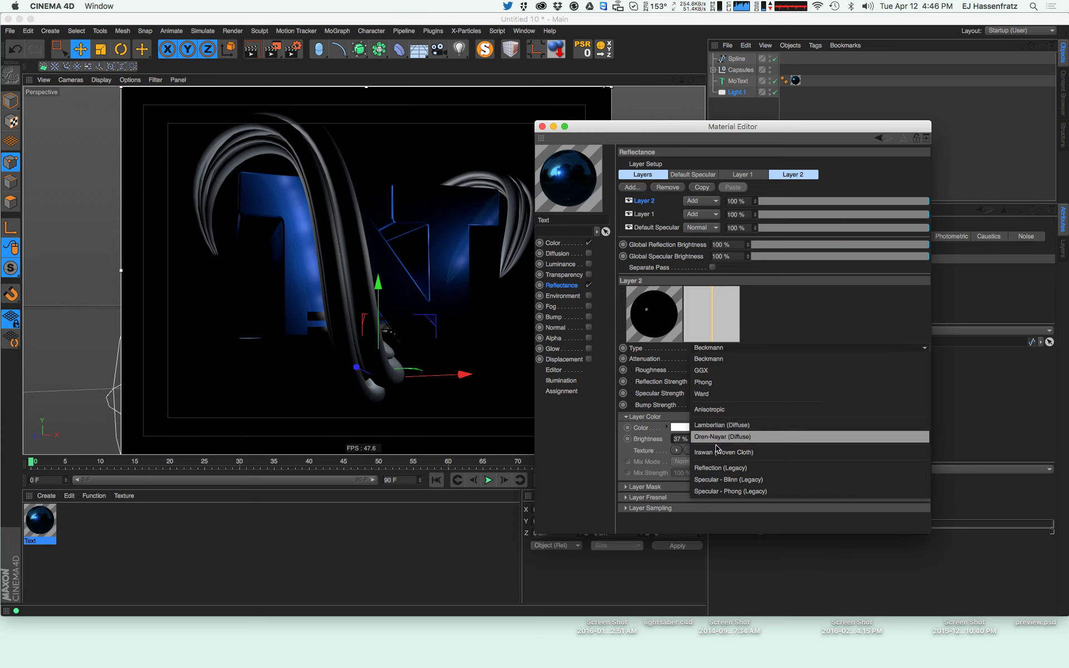
{"action": "left_click", "coordinate": [734, 493]}
Set Layer 2's falloff to -26% and its specular strength to 57%
{"action": "left_click_drag", "start_coordinate": [767, 370], "coordinate": [729, 393]}
{"action": "left_click_drag", "start_coordinate": [838, 383], "coordinate": [809, 371]}
{"action": "left_click_drag", "start_coordinate": [767, 405], "coordinate": [818, 406]}
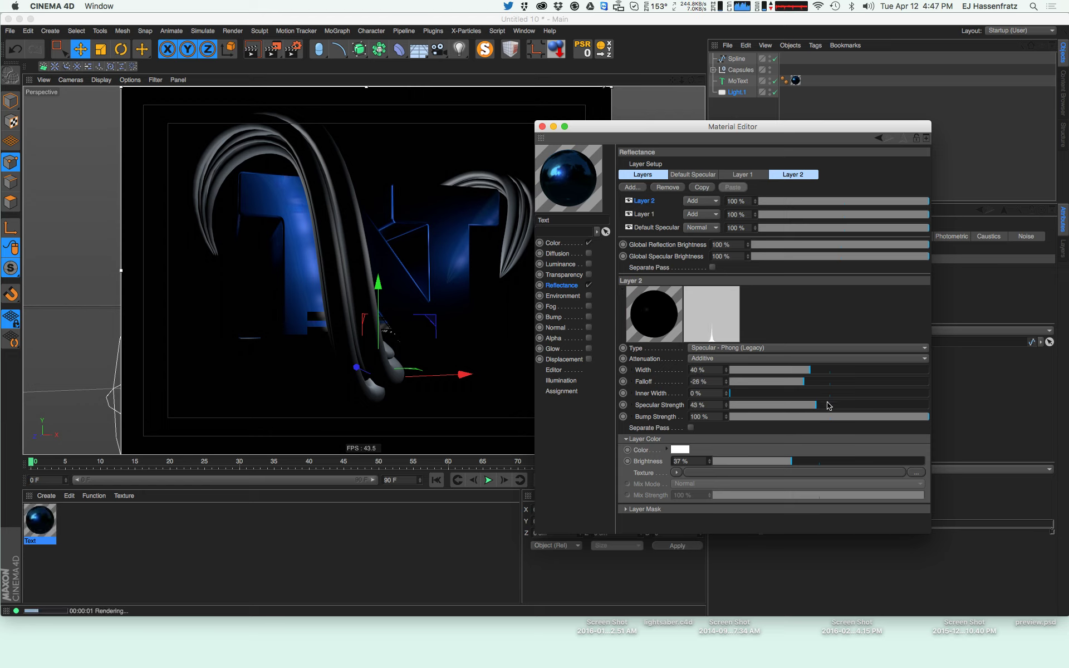
{"action": "left_click_drag", "start_coordinate": [807, 409], "coordinate": [844, 406]}
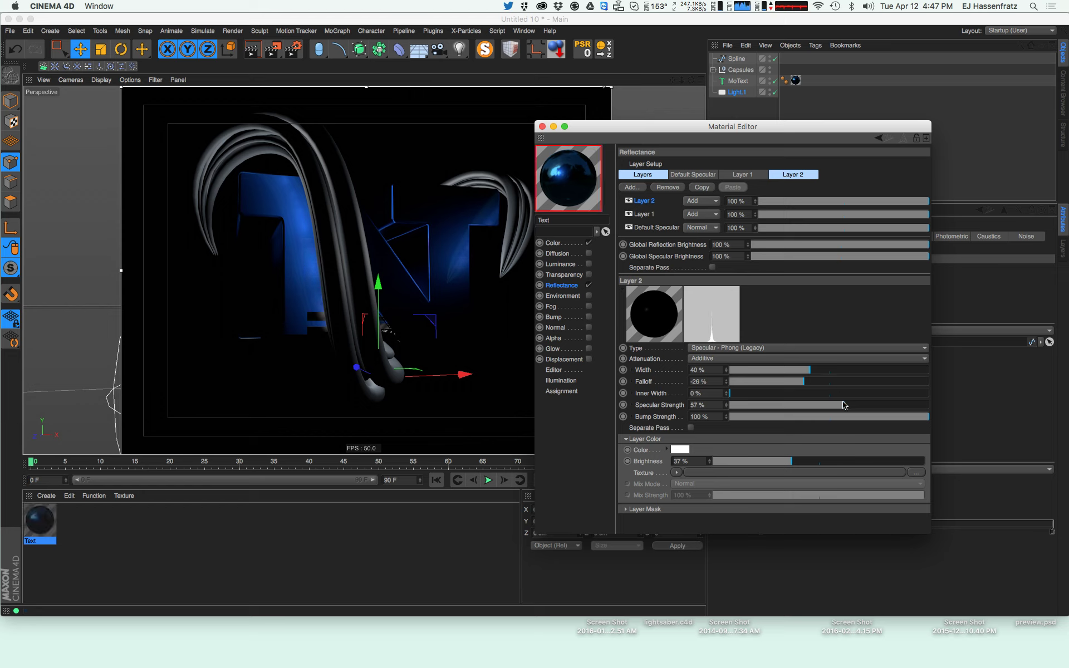
Raise Layer 2's layer color brightness to 77% and its width to 72%
{"action": "left_click_drag", "start_coordinate": [809, 461], "coordinate": [872, 460]}
{"action": "left_click_drag", "start_coordinate": [810, 370], "coordinate": [836, 371]}
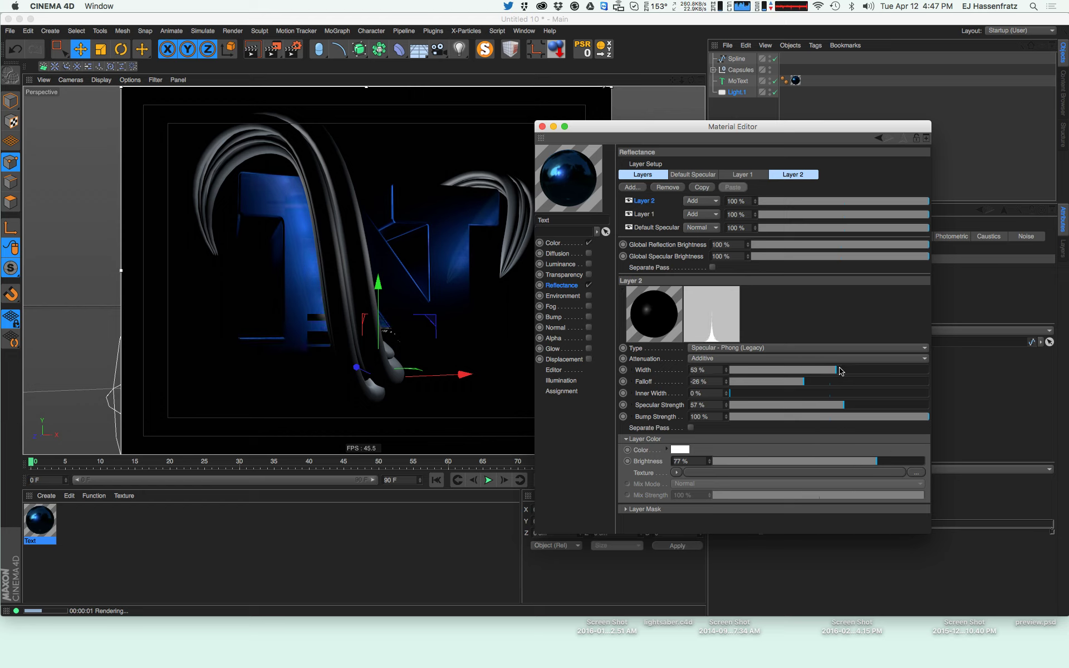
{"action": "left_click_drag", "start_coordinate": [839, 370], "coordinate": [874, 371]}
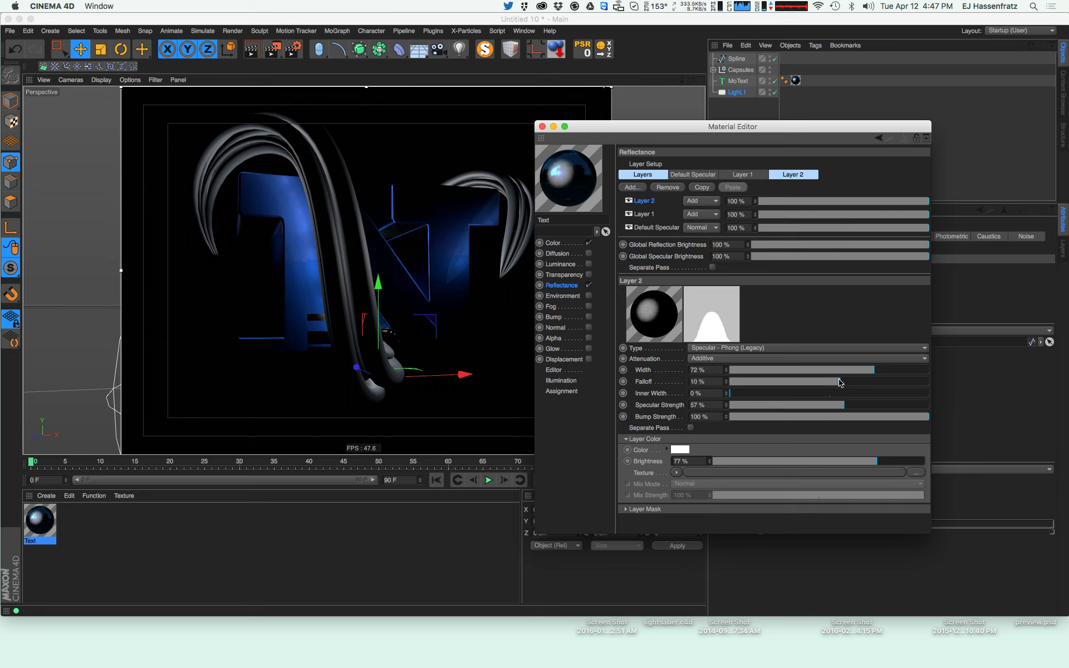
Set Layer 2's width to 35%, falloff to 0%, specular strength to 78% and layer color brightness to 100%
{"action": "left_click_drag", "start_coordinate": [805, 382], "coordinate": [910, 402]}
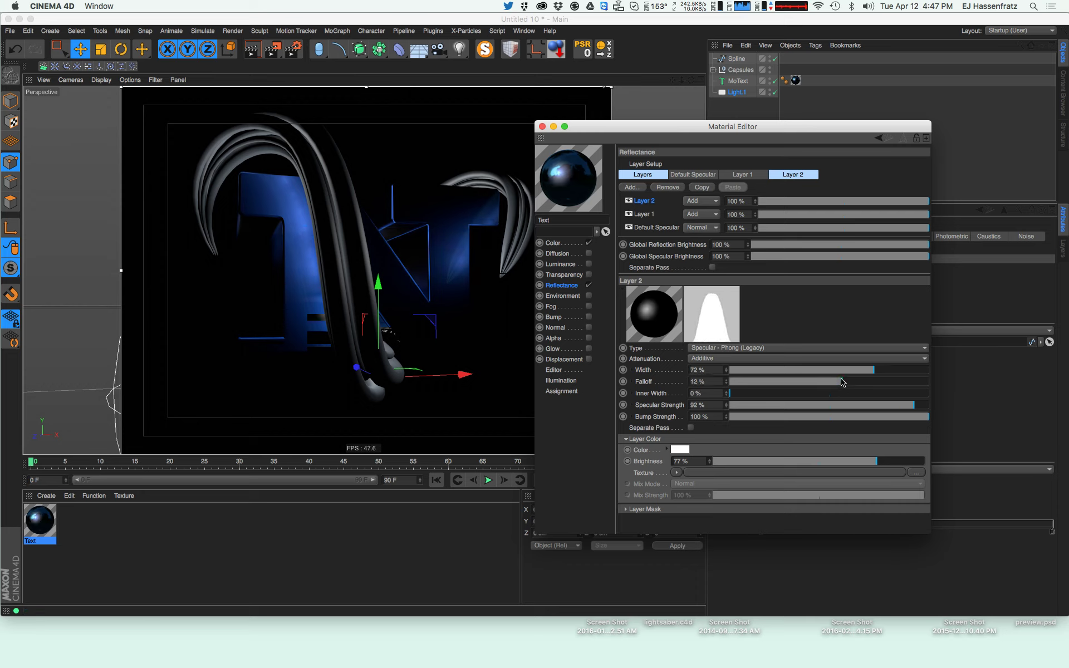
{"action": "left_click_drag", "start_coordinate": [817, 382], "coordinate": [834, 370]}
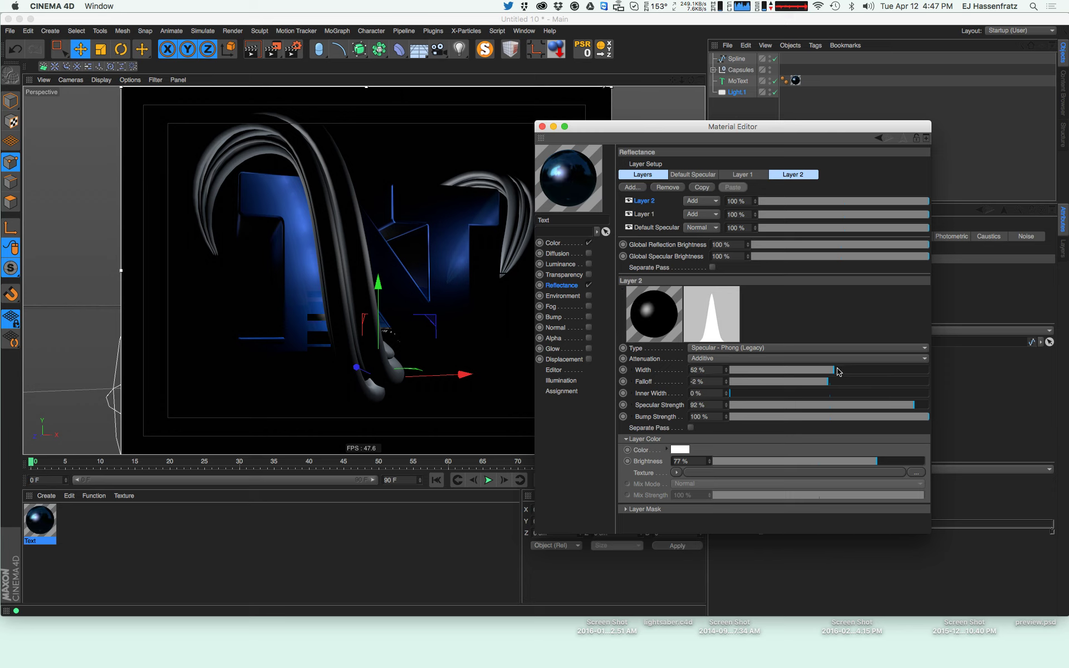
{"action": "left_click_drag", "start_coordinate": [894, 462], "coordinate": [925, 462]}
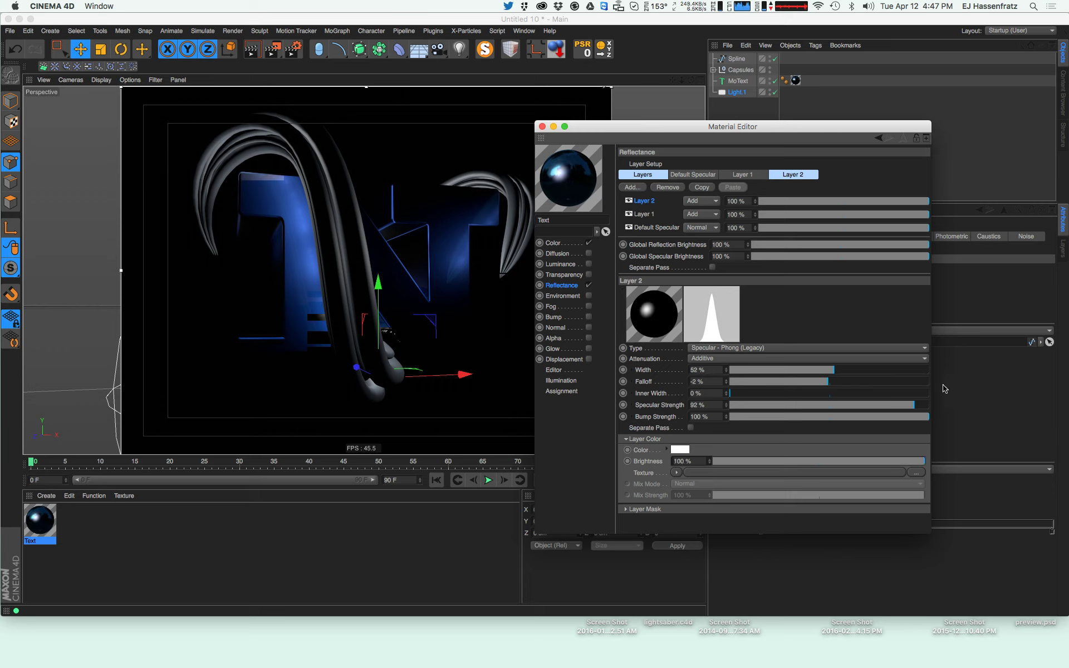
{"action": "left_click", "coordinate": [802, 370]}
{"action": "left_click_drag", "start_coordinate": [802, 370], "coordinate": [800, 370]}
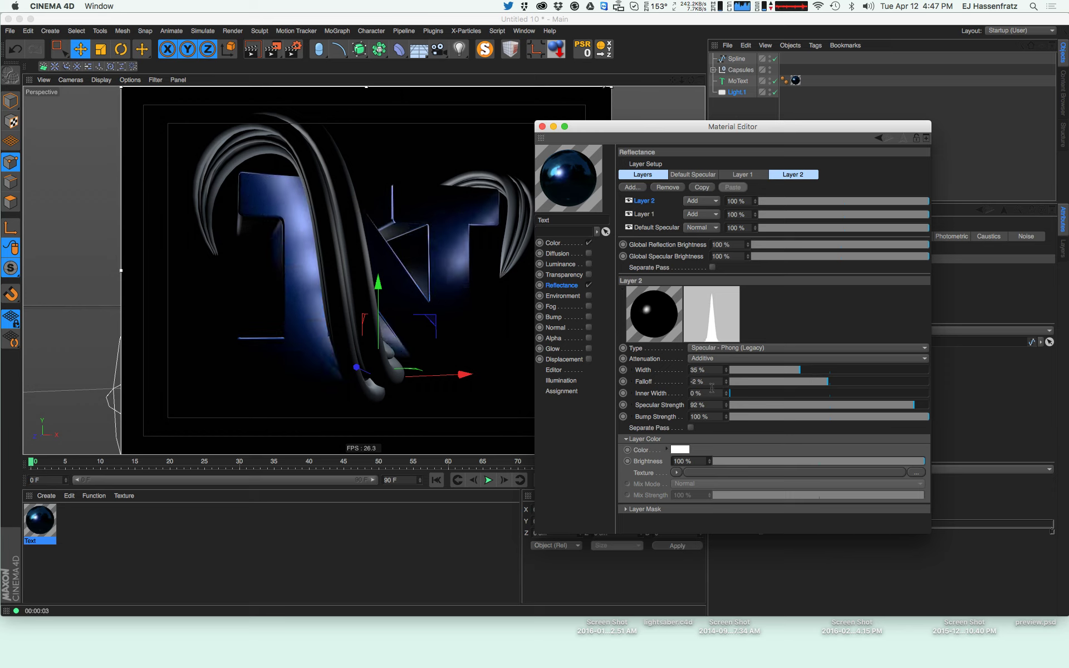
{"action": "mouse_move", "coordinate": [876, 406]}
{"action": "left_mouse_down"}
{"action": "mouse_move", "coordinate": [857, 408]}
{"action": "mouse_move", "coordinate": [811, 383]}
{"action": "mouse_move", "coordinate": [887, 405]}
{"action": "left_mouse_up"}
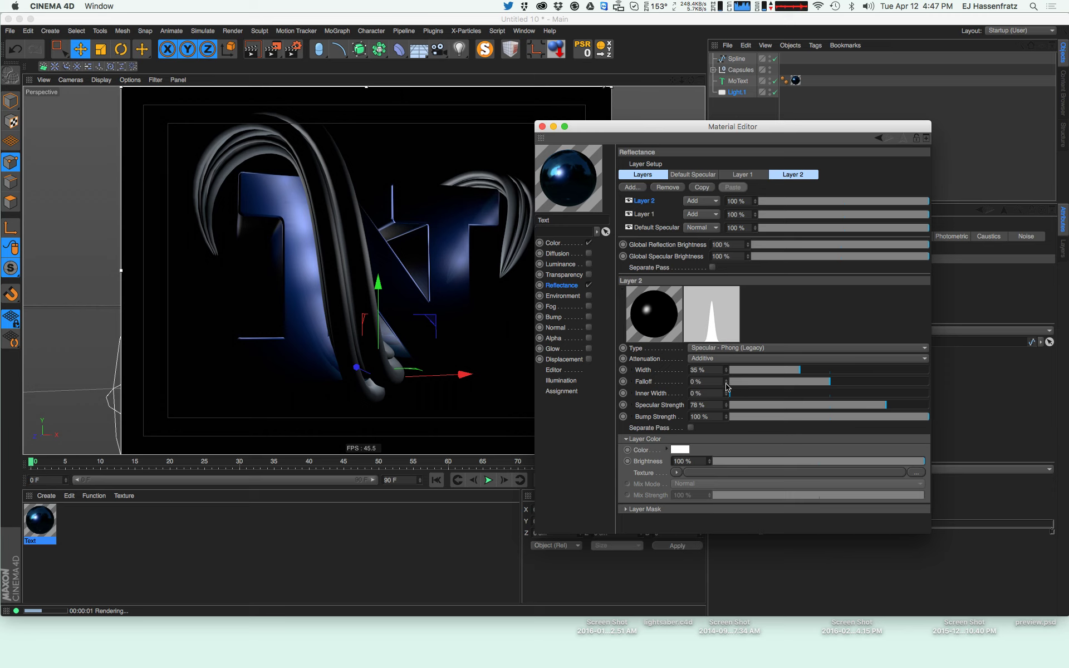
Change Layer 2's layer color from white to a saturated pink
{"action": "left_click", "coordinate": [680, 450]}
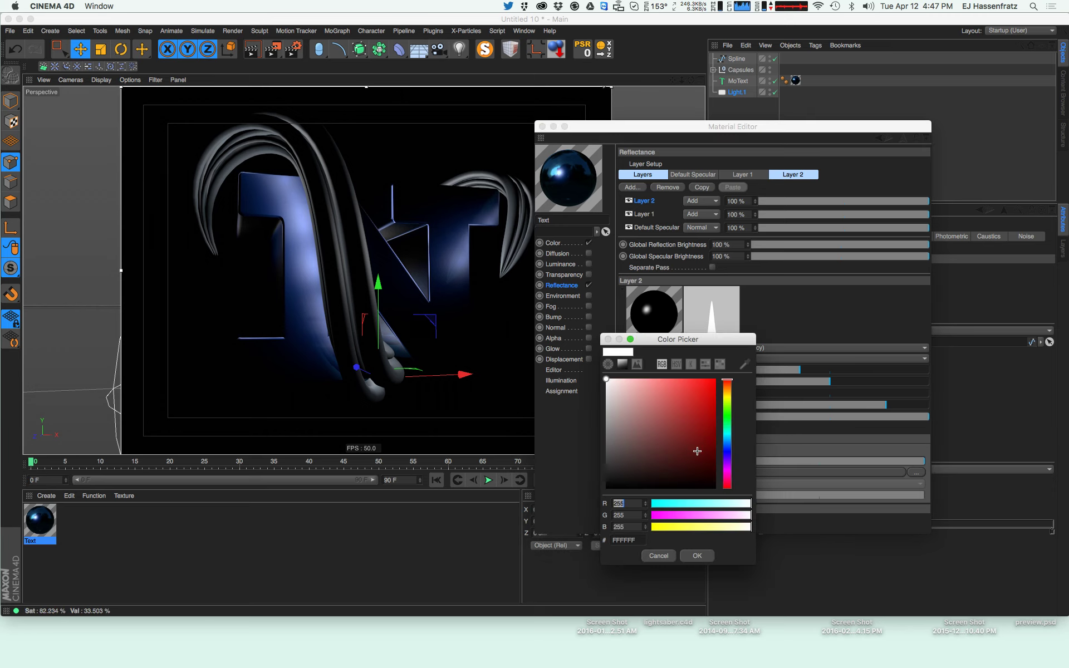
{"action": "left_click", "coordinate": [664, 379]}
{"action": "left_click_drag", "start_coordinate": [729, 456], "coordinate": [731, 471]}
{"action": "left_click", "coordinate": [727, 475]}
{"action": "left_click", "coordinate": [707, 406]}
{"action": "left_click_drag", "start_coordinate": [707, 405], "coordinate": [685, 379]}
{"action": "left_click", "coordinate": [697, 557]}
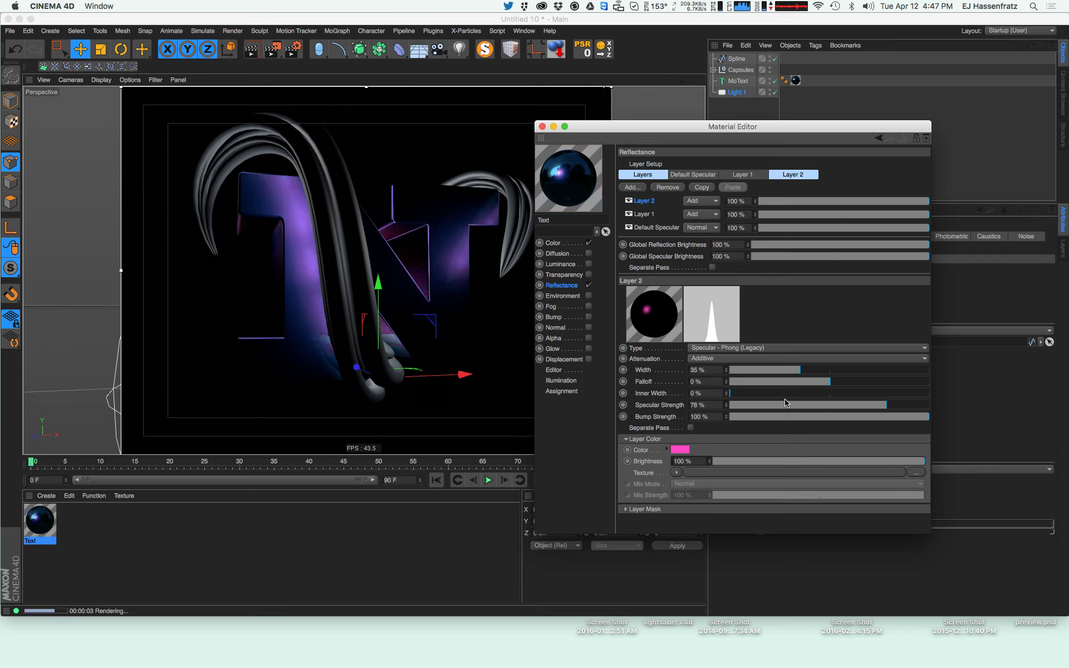
{"action": "left_click_drag", "start_coordinate": [812, 371], "coordinate": [788, 371]}
Raise Layer 1's reflection strength, set its layer color to pink FF55CF, and close the material's editor
{"action": "left_click", "coordinate": [644, 214]}
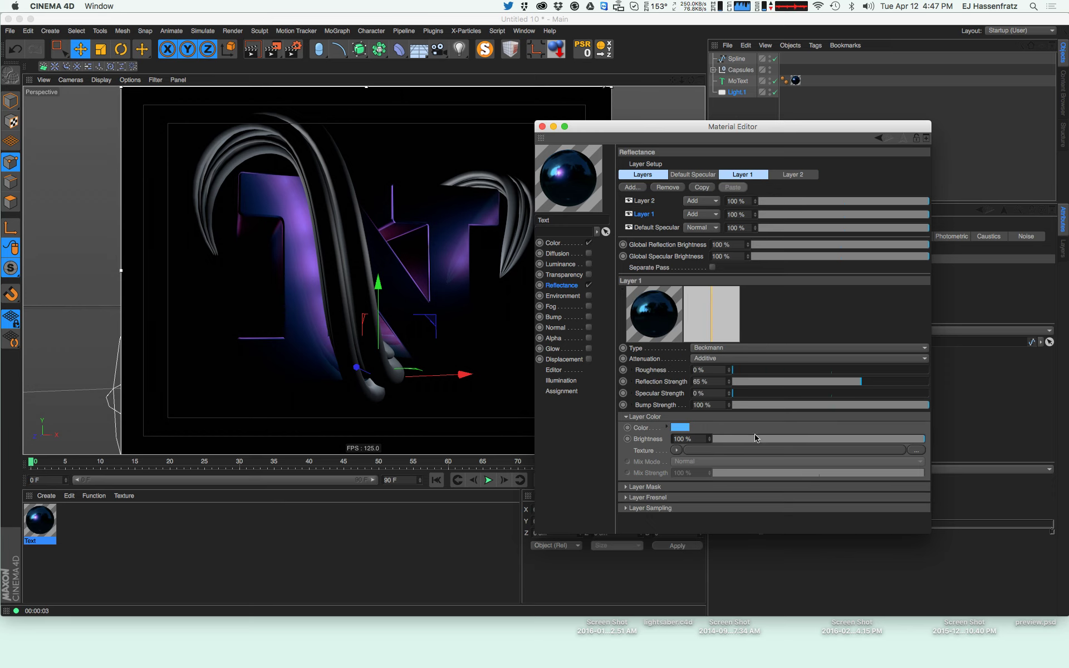
{"action": "left_click_drag", "start_coordinate": [867, 382], "coordinate": [872, 383]}
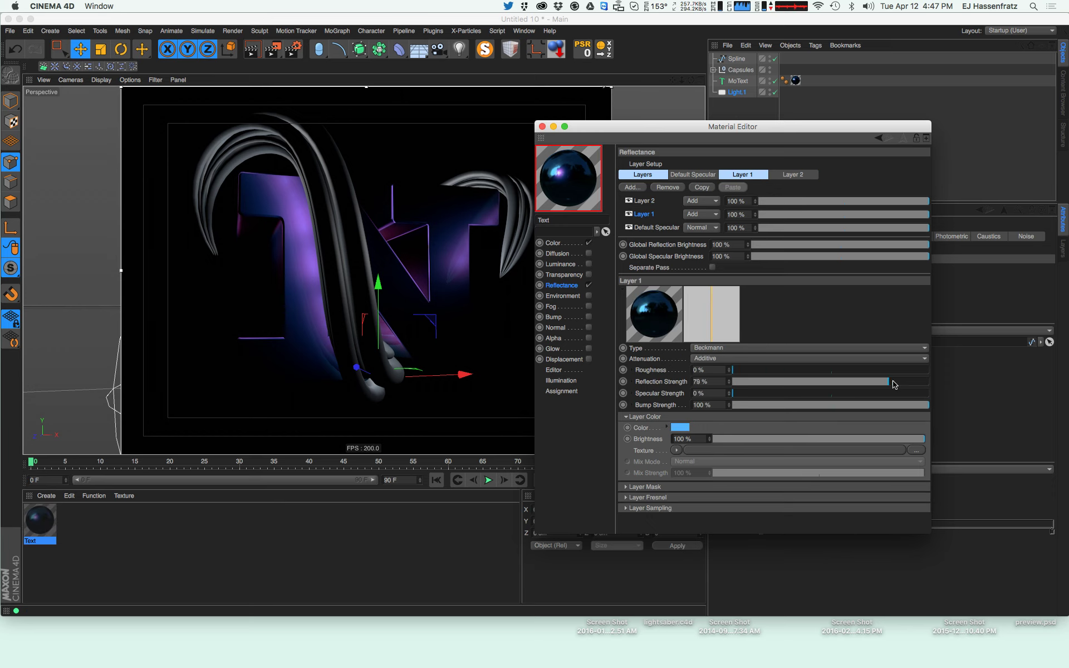
{"action": "left_click", "coordinate": [684, 427]}
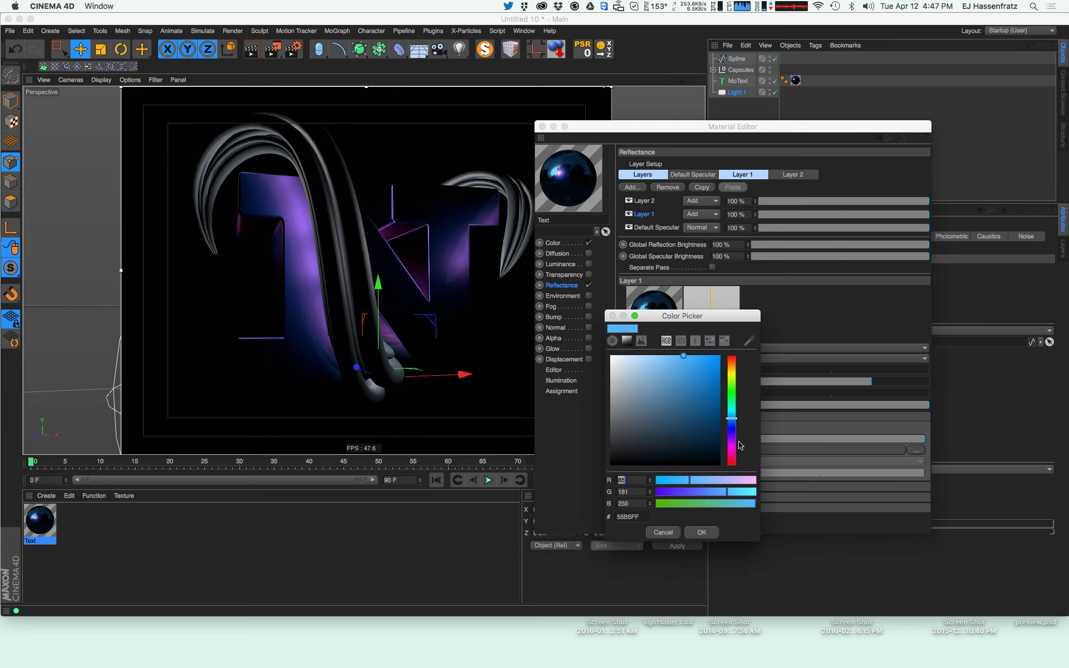
{"action": "left_click_drag", "start_coordinate": [731, 438], "coordinate": [737, 454]}
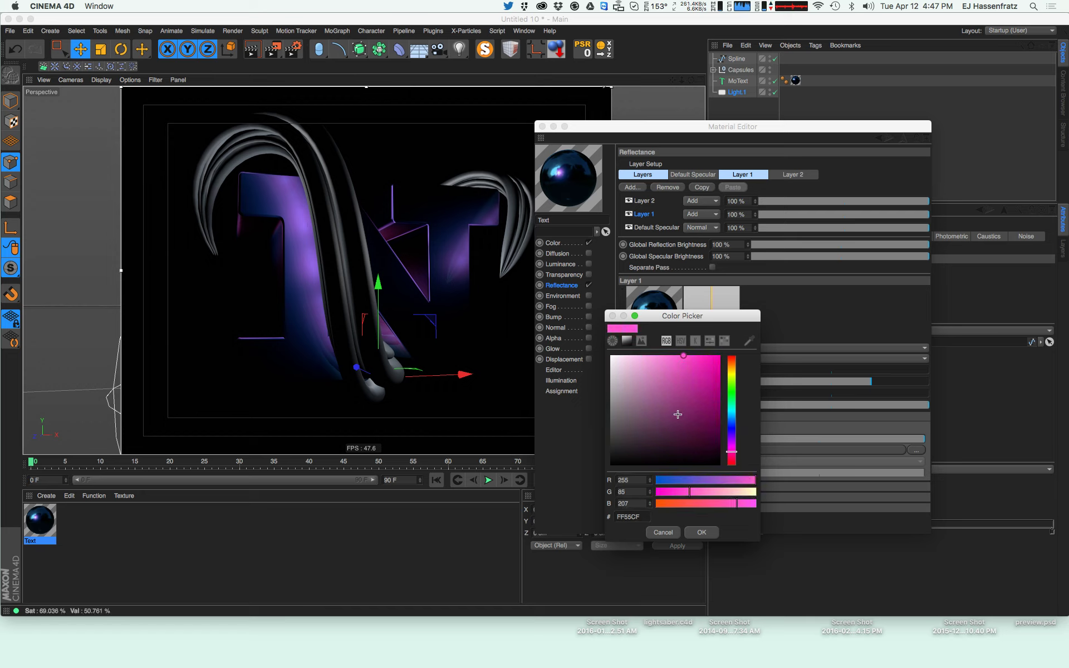
{"action": "left_click", "coordinate": [705, 534]}
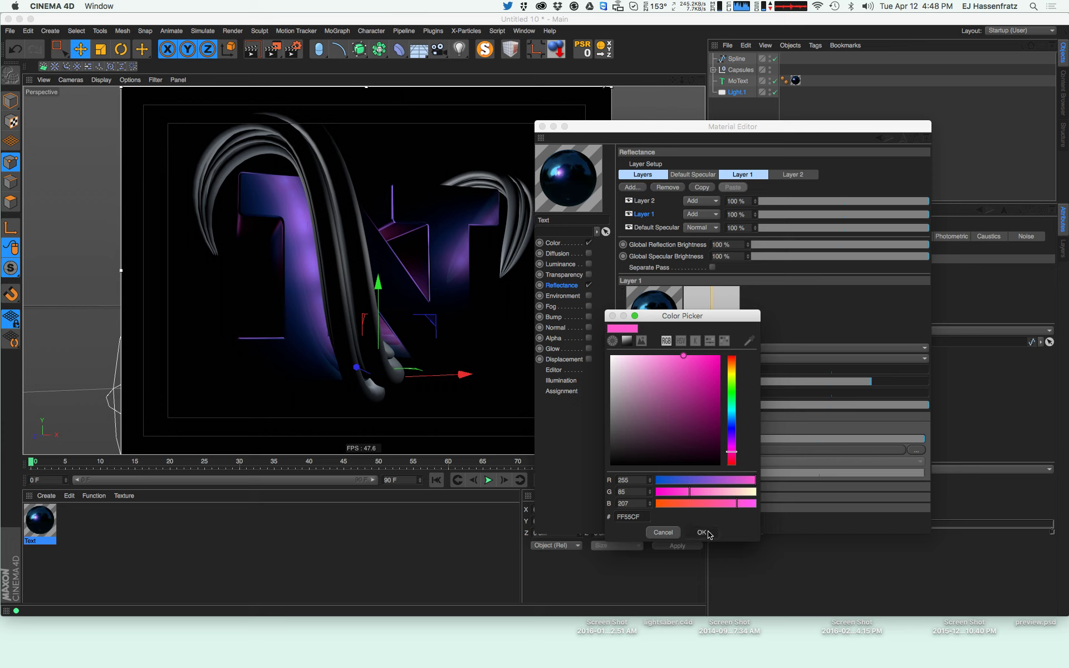
{"action": "left_click", "coordinate": [645, 201]}
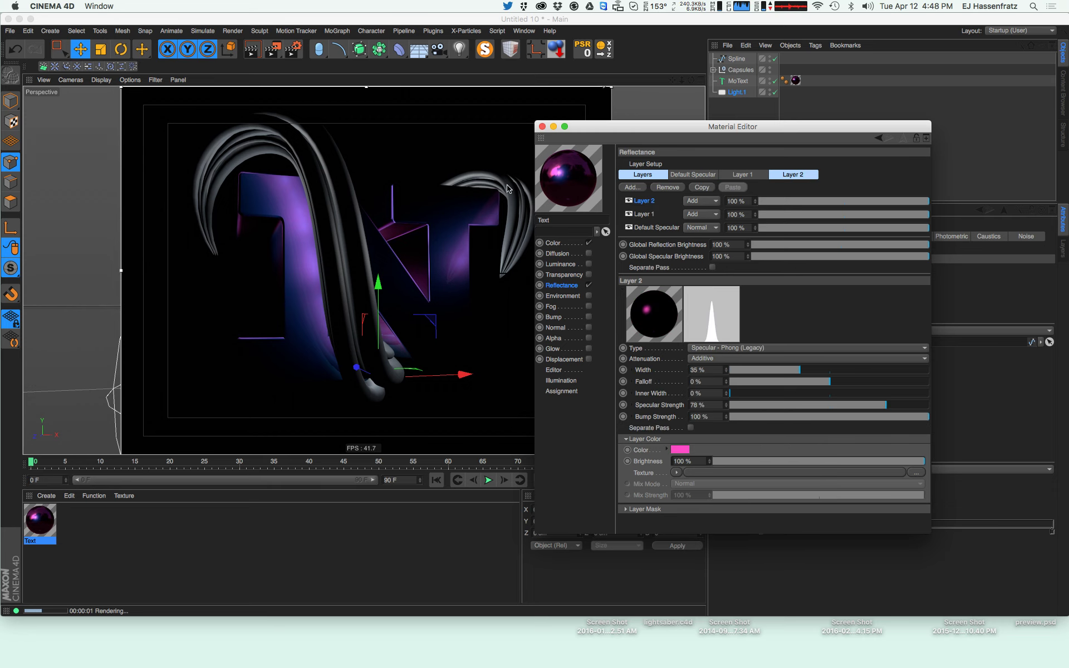
{"action": "left_click", "coordinate": [542, 126]}
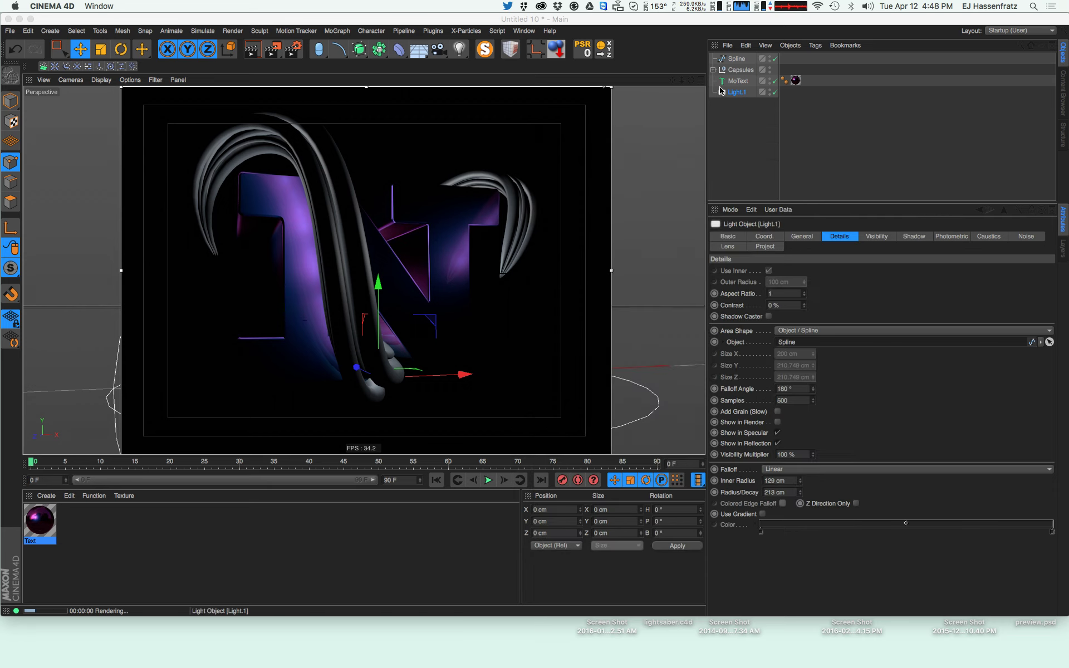
Enlarge the area light's falloff Radius/Decay to 321 cm
{"action": "left_click", "coordinate": [874, 237]}
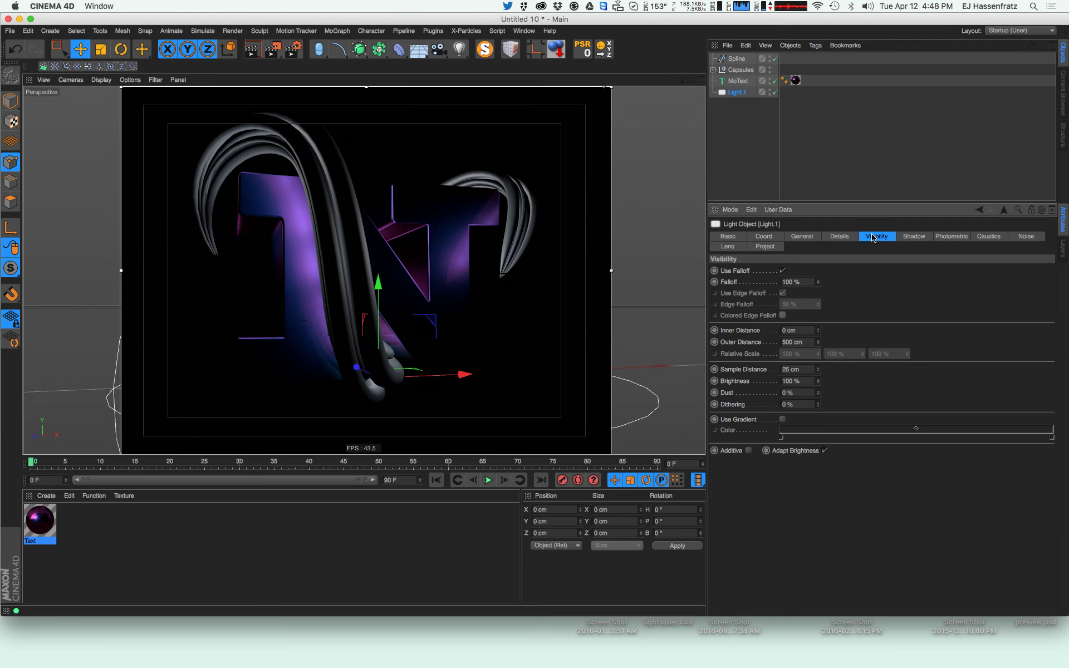
{"action": "left_click", "coordinate": [802, 236]}
{"action": "left_click", "coordinate": [849, 239]}
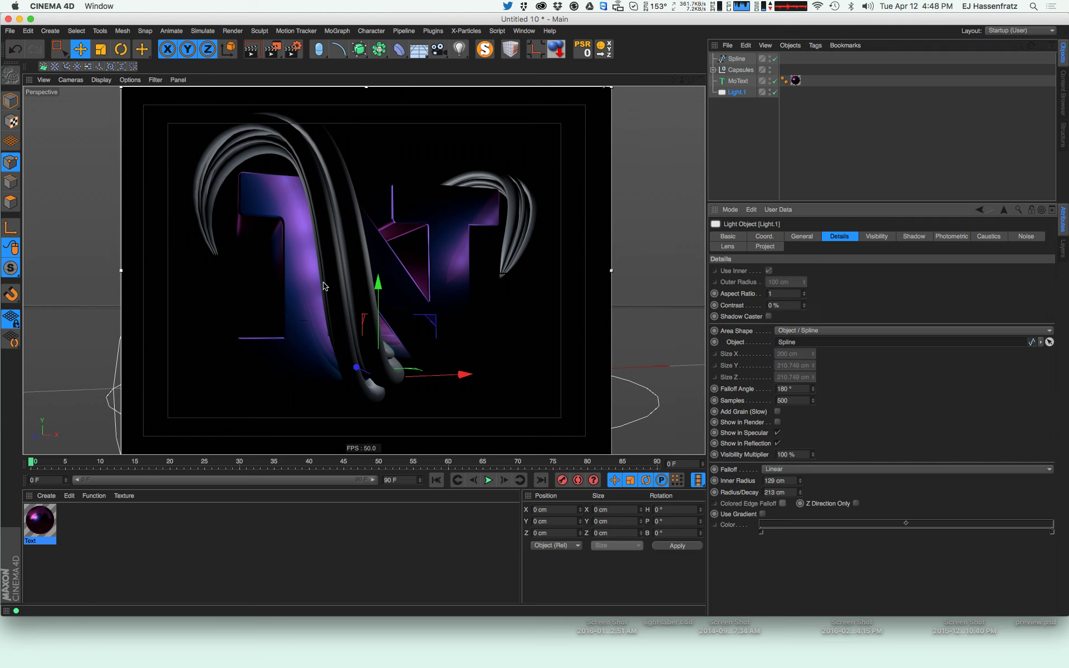
{"action": "mouse_move", "coordinate": [803, 494]}
{"action": "left_mouse_down"}
{"action": "mouse_move", "coordinate": [824, 473]}
{"action": "mouse_move", "coordinate": [800, 485]}
{"action": "left_mouse_up"}
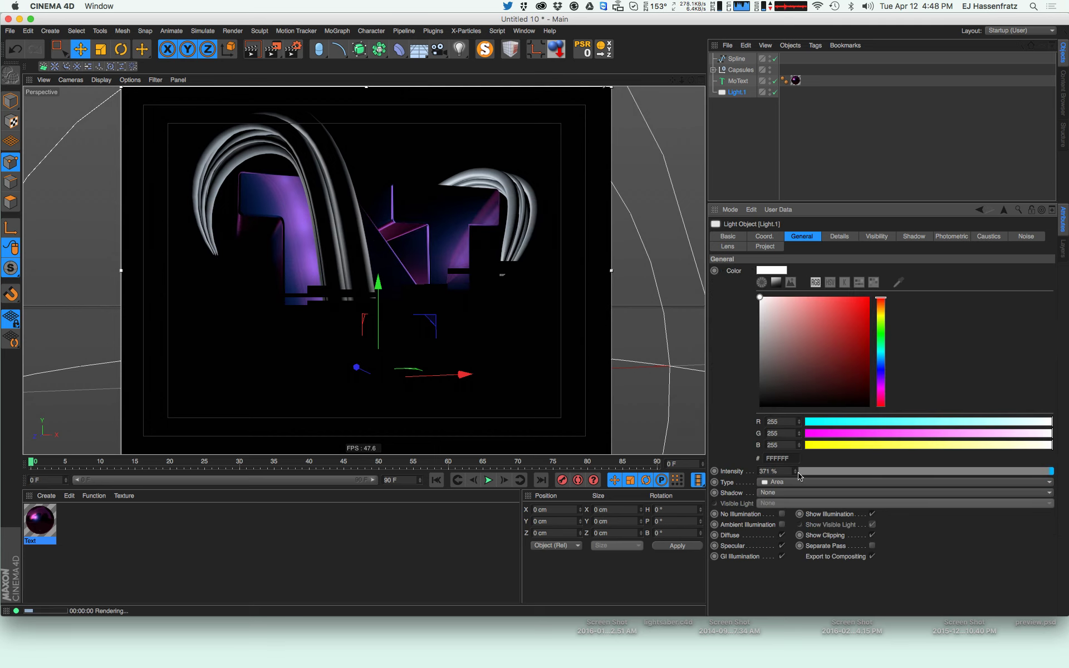
Raise the area light's intensity to about 591%, re-rendering the viewport to judge the brightness
{"action": "left_click", "coordinate": [800, 472]}
{"action": "left_click_drag", "start_coordinate": [796, 471], "coordinate": [831, 322]}
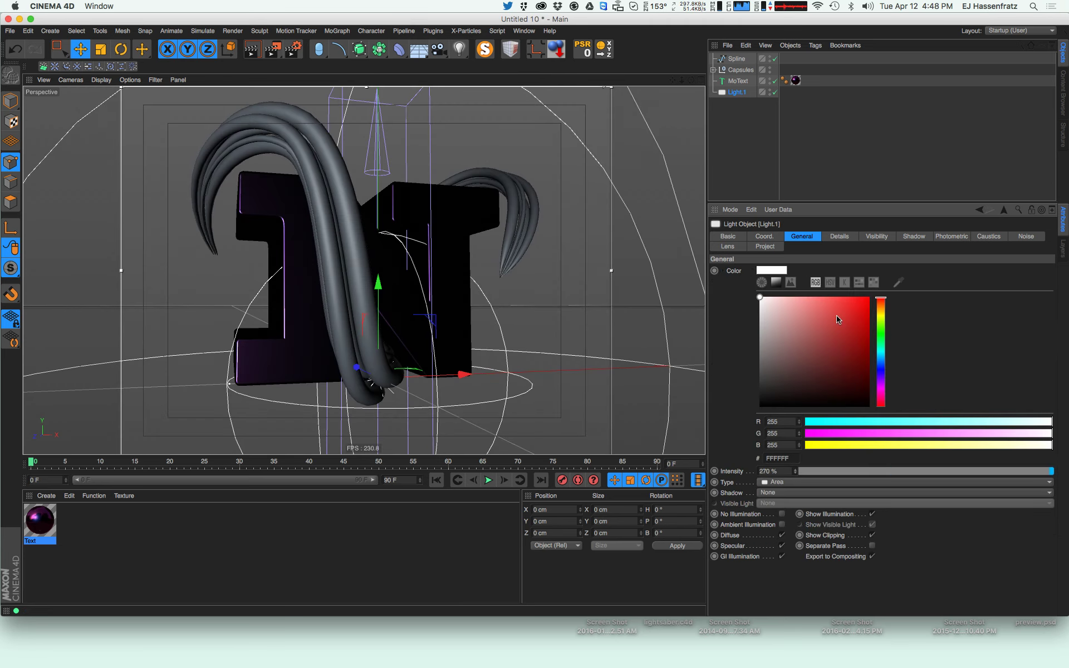
{"action": "left_click_drag", "start_coordinate": [877, 220], "coordinate": [888, 206]}
{"action": "key", "text": "super+r"}
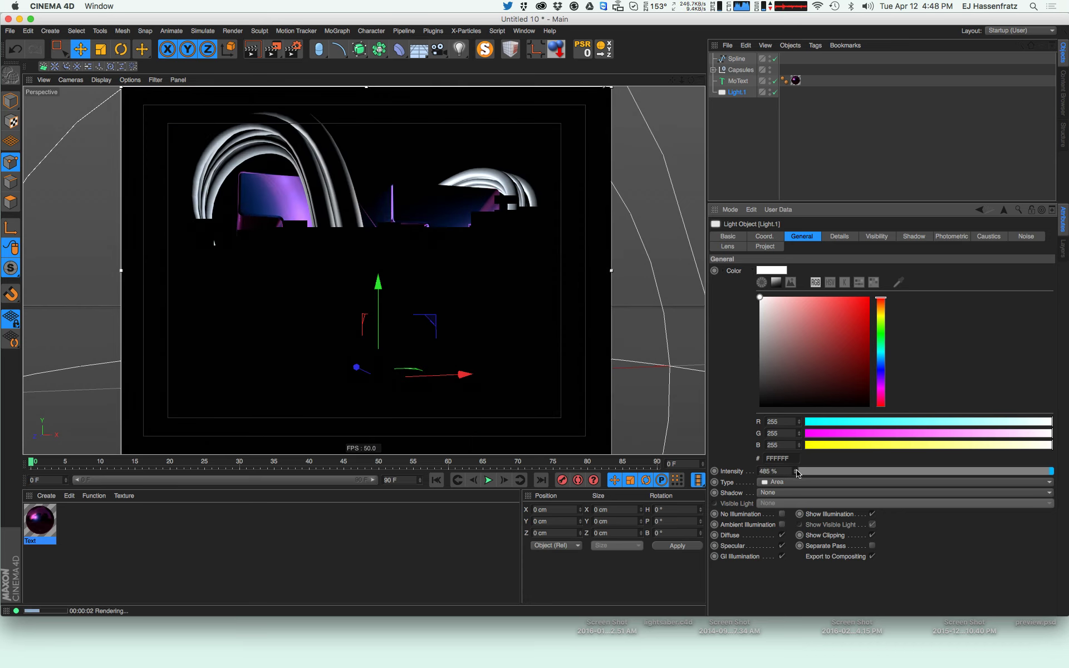
{"action": "left_click_drag", "start_coordinate": [796, 472], "coordinate": [807, 426]}
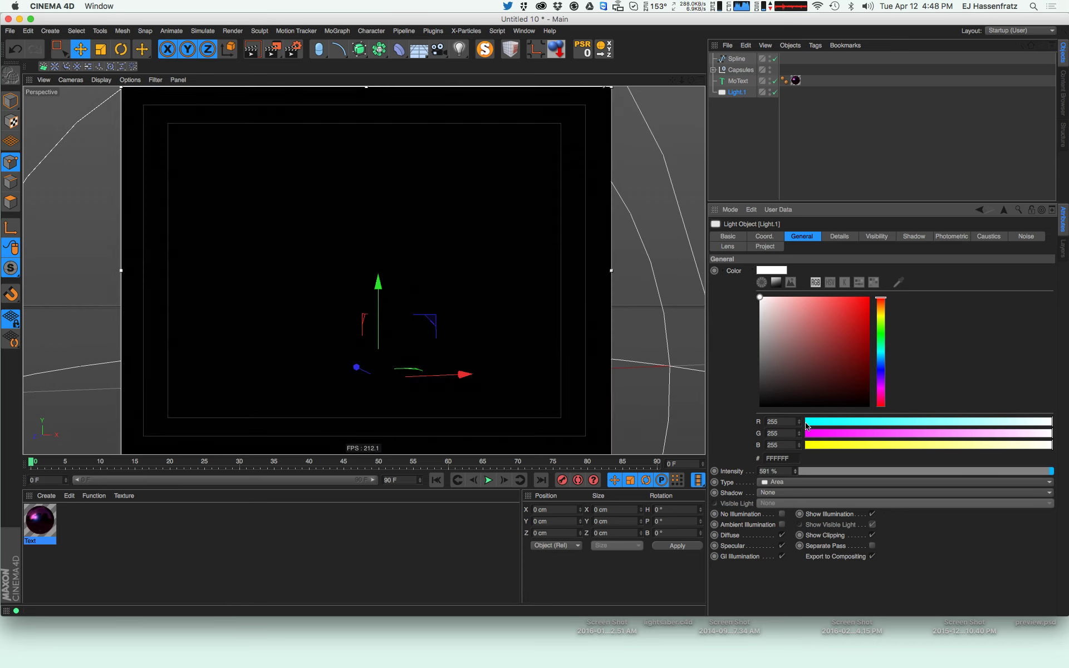
Try the Show in Render option on the spline-shaped area light
{"action": "left_click", "coordinate": [848, 236]}
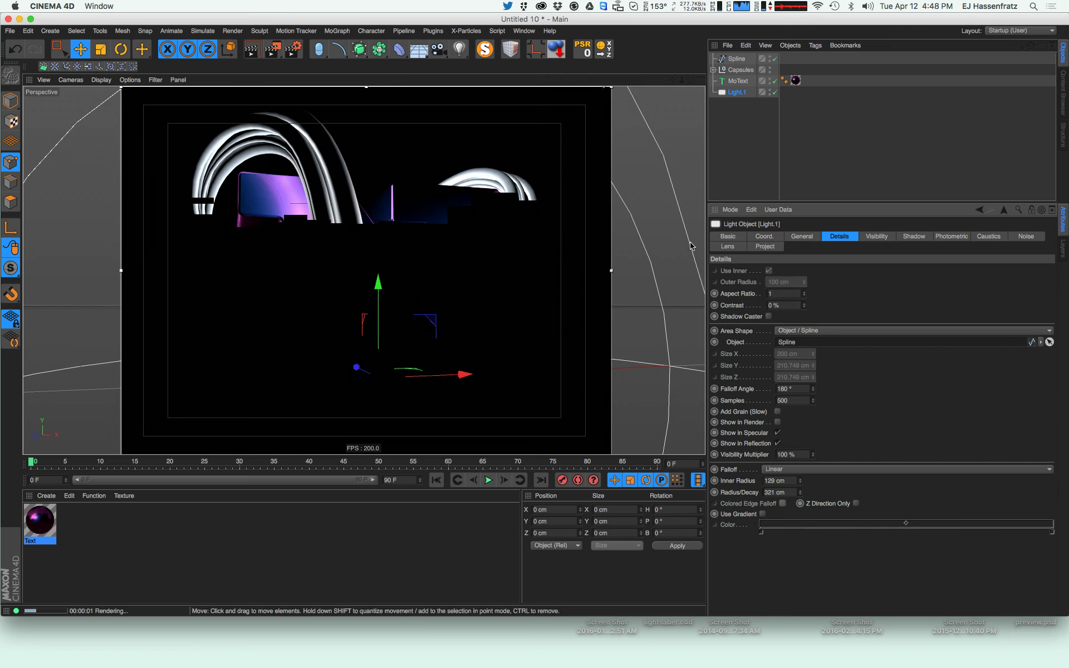
{"action": "left_click", "coordinate": [778, 422]}
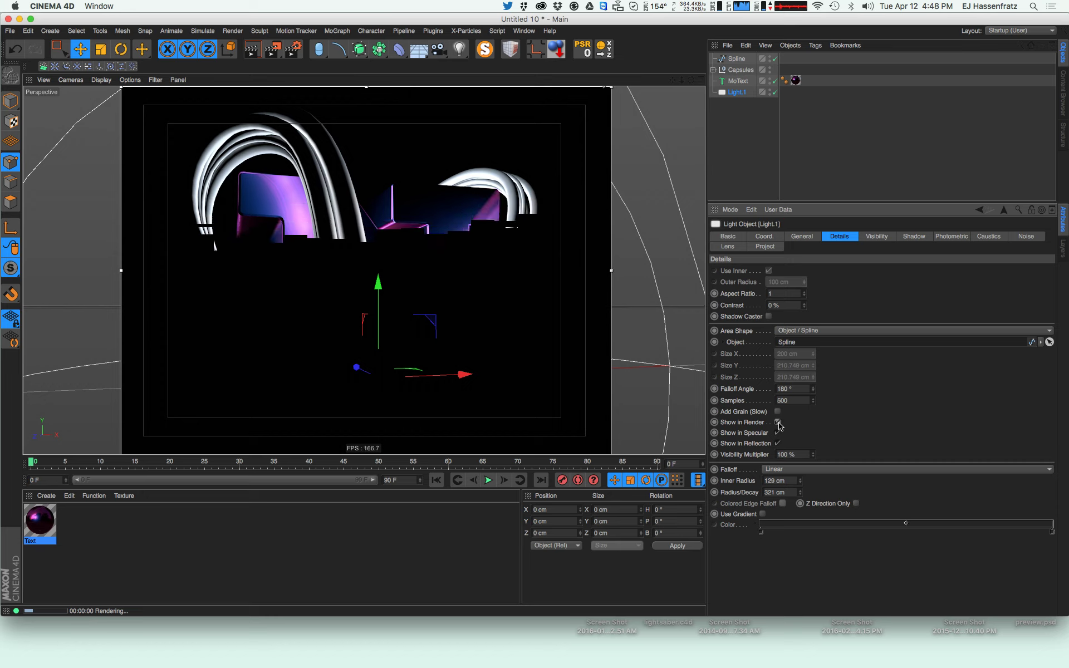
{"action": "left_click", "coordinate": [778, 423]}
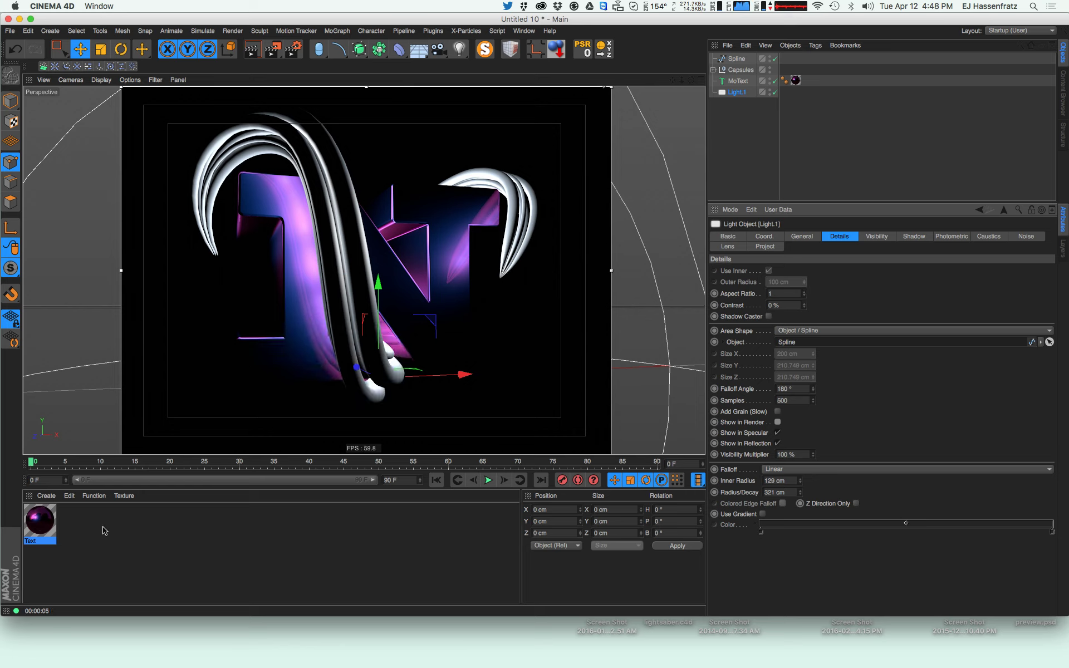
Duplicate the Text material, and set the height segments of all seven capsules to 240
{"action": "left_click_drag", "start_coordinate": [47, 528], "coordinate": [789, 273], "text": "ctrl"}
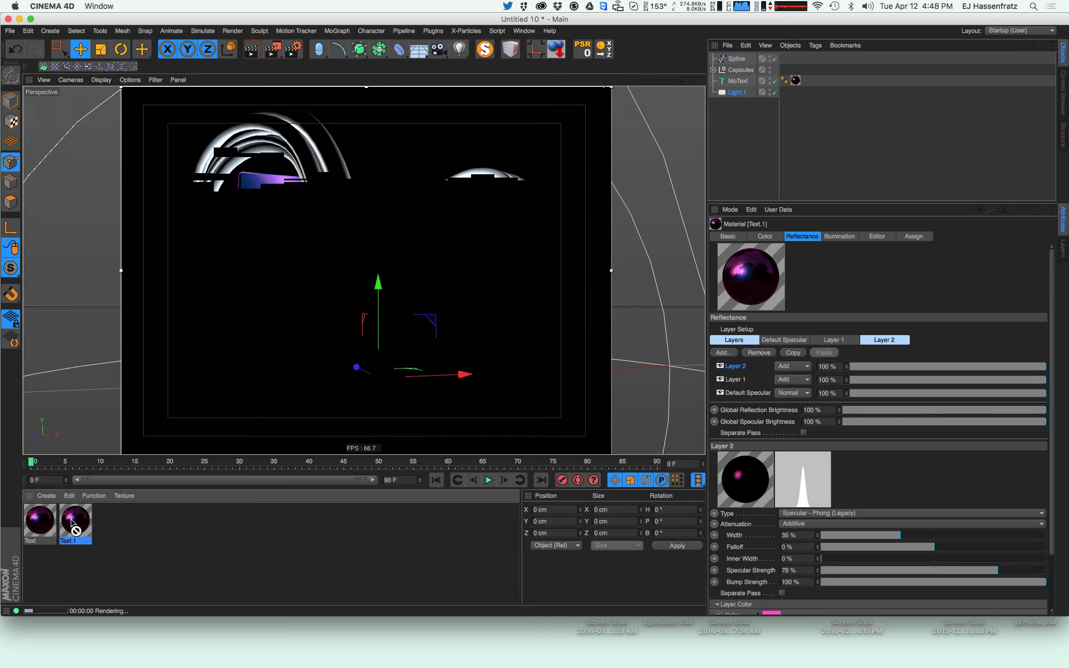
{"action": "left_click", "coordinate": [713, 70]}
{"action": "left_click", "coordinate": [749, 93]}
{"action": "left_click", "coordinate": [748, 159], "text": "shift"}
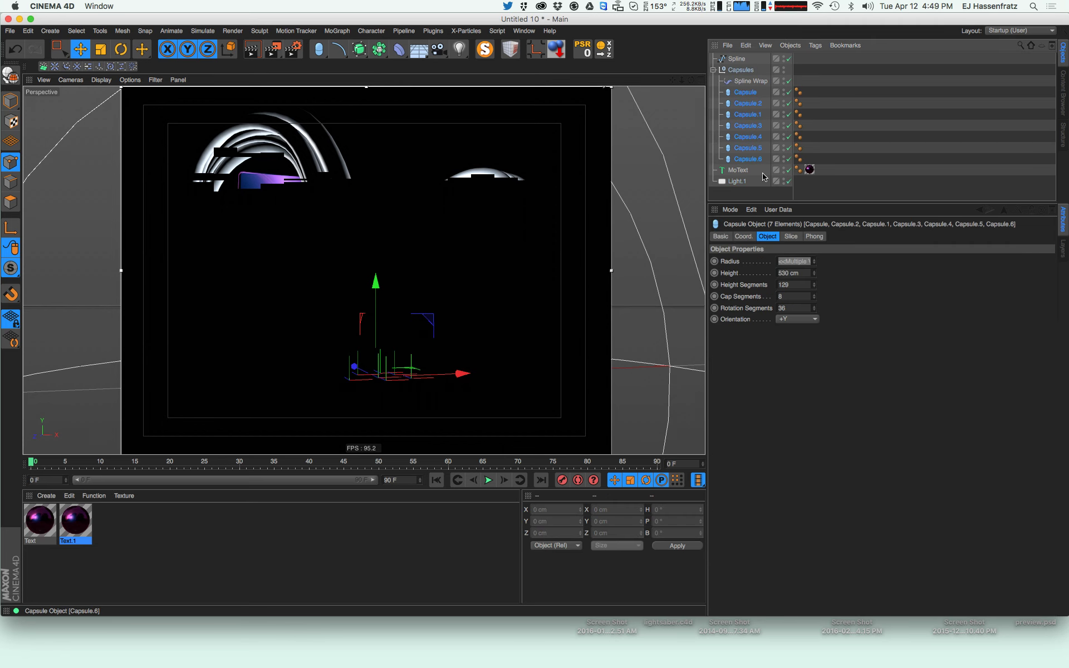
{"action": "left_click_drag", "start_coordinate": [816, 291], "coordinate": [815, 280]}
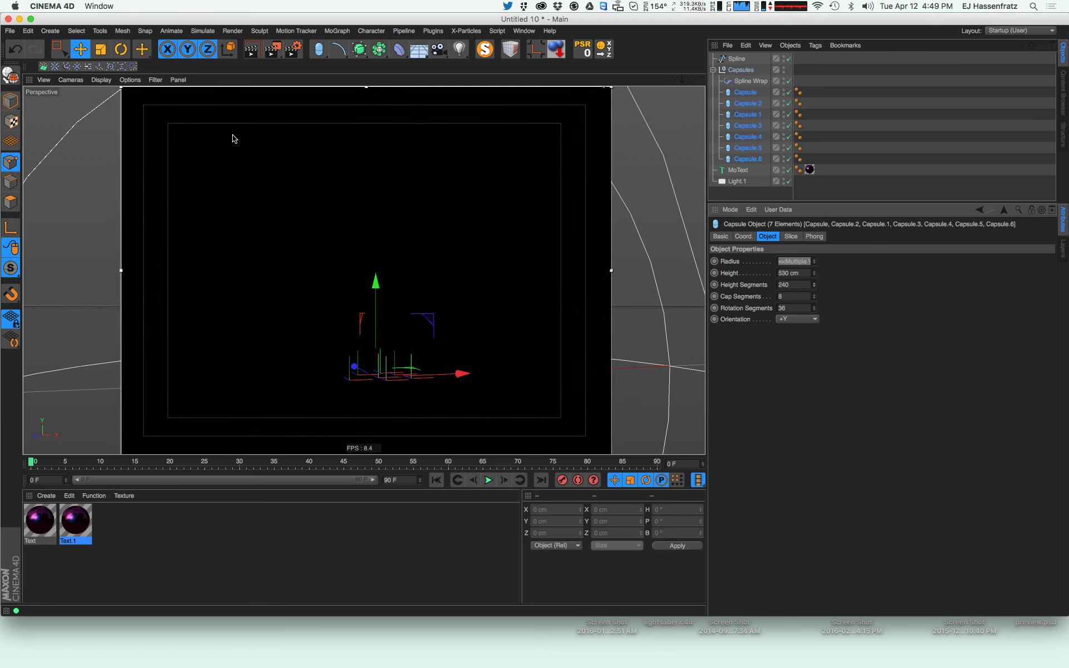
Assign the duplicated material Text.1 to all seven capsules in the Capsules group
{"action": "left_click_drag", "start_coordinate": [730, 94], "coordinate": [731, 94]}
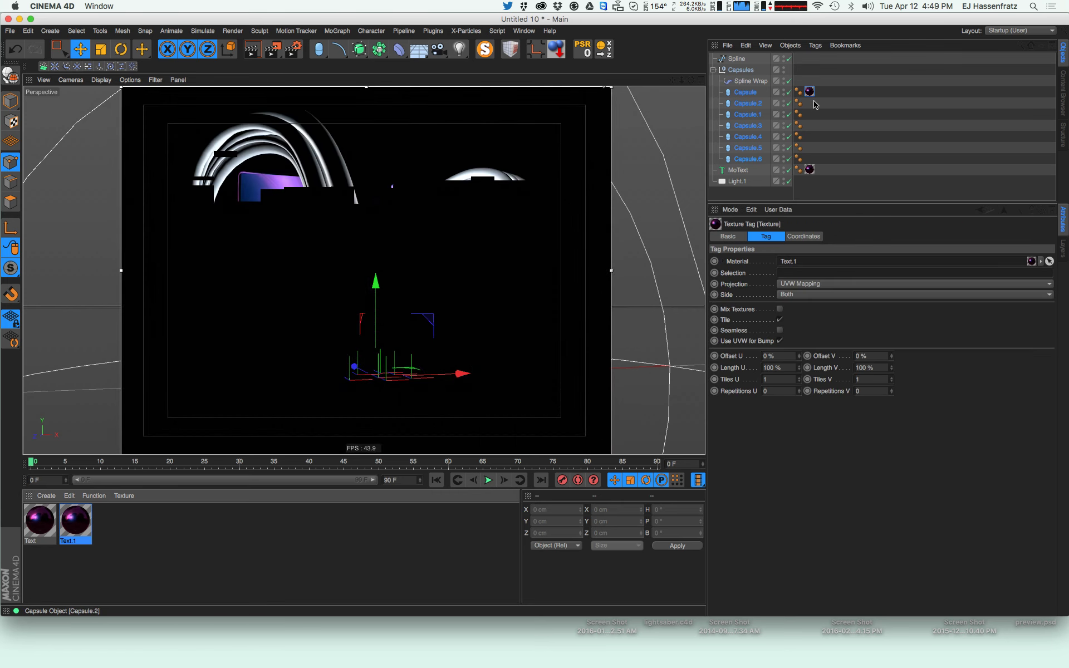
{"action": "left_click_drag", "start_coordinate": [812, 94], "coordinate": [811, 135], "text": "ctrl"}
{"action": "left_click_drag", "start_coordinate": [811, 136], "coordinate": [811, 159], "text": "ctrl"}
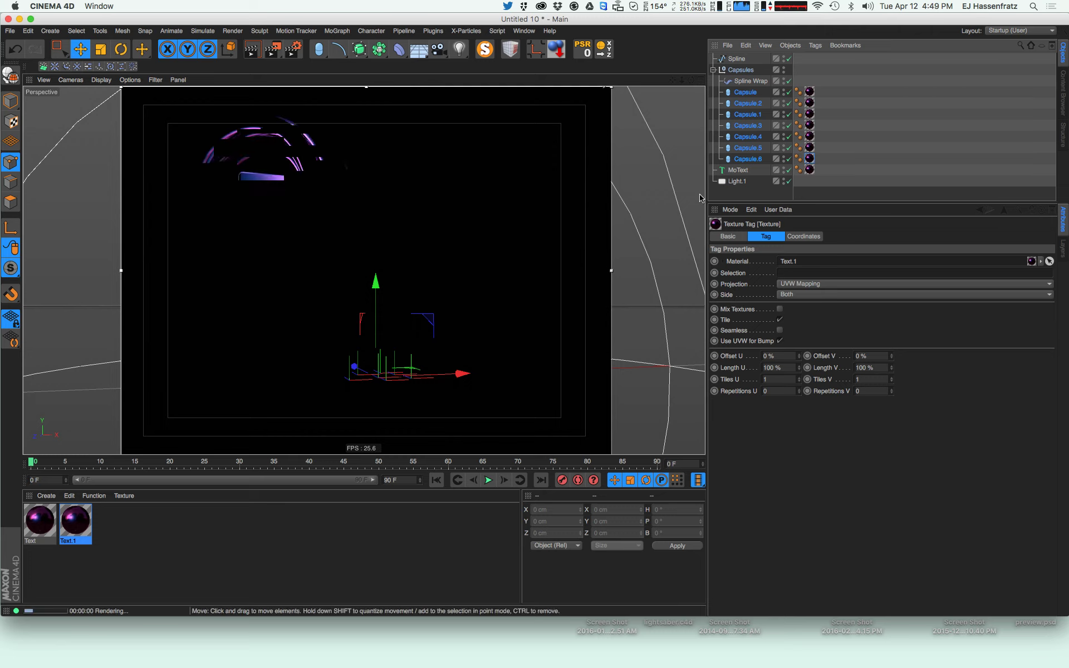
Rename the duplicated material Text.1 as Capsules
{"action": "double_click", "coordinate": [79, 547]}
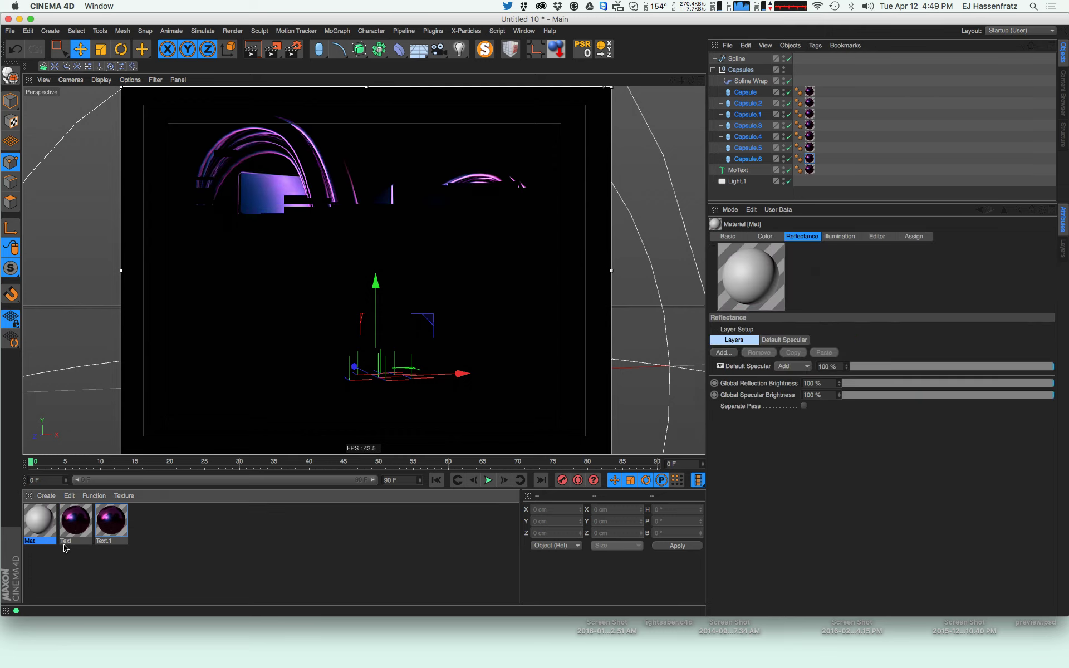
{"action": "key", "text": "ctrl+z"}
{"action": "double_click", "coordinate": [82, 540]}
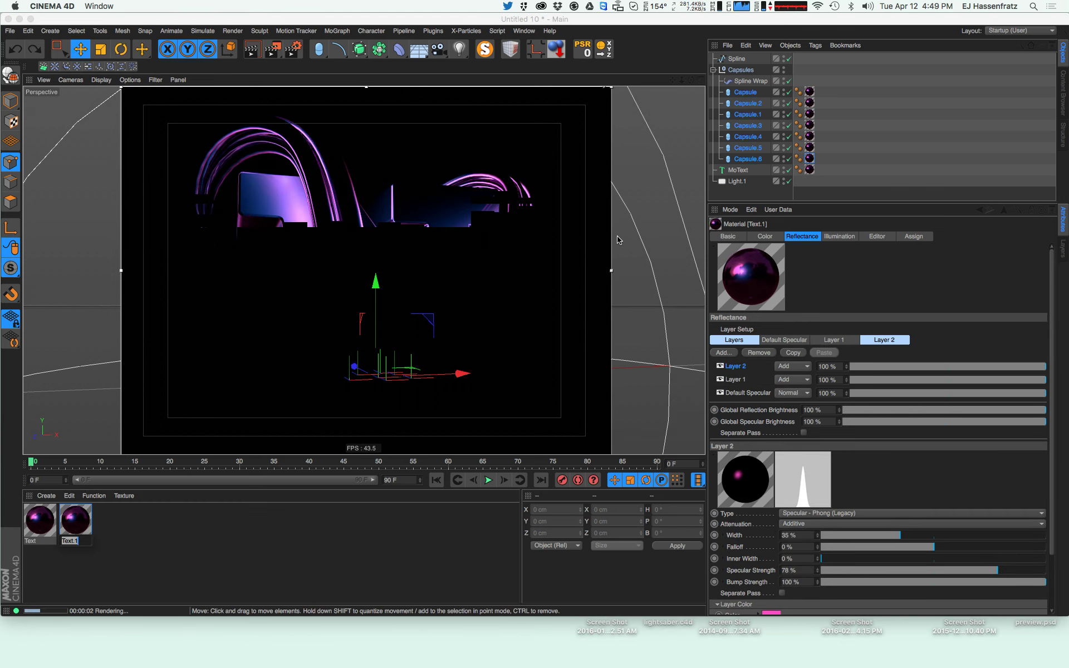
{"action": "type", "text": "Capsules"}
{"action": "key", "text": "Return"}
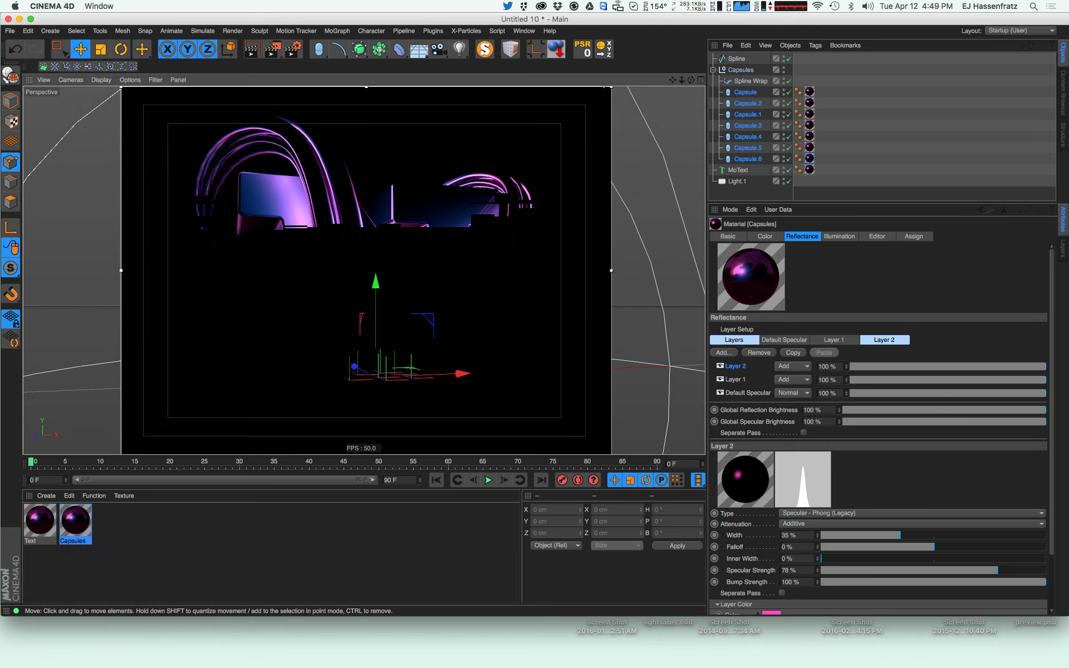
Examine the Capsules material's reflectance layers beside the render, and clear the capsule selection
{"action": "double_click", "coordinate": [76, 524]}
{"action": "left_click_drag", "start_coordinate": [316, 96], "coordinate": [738, 105]}
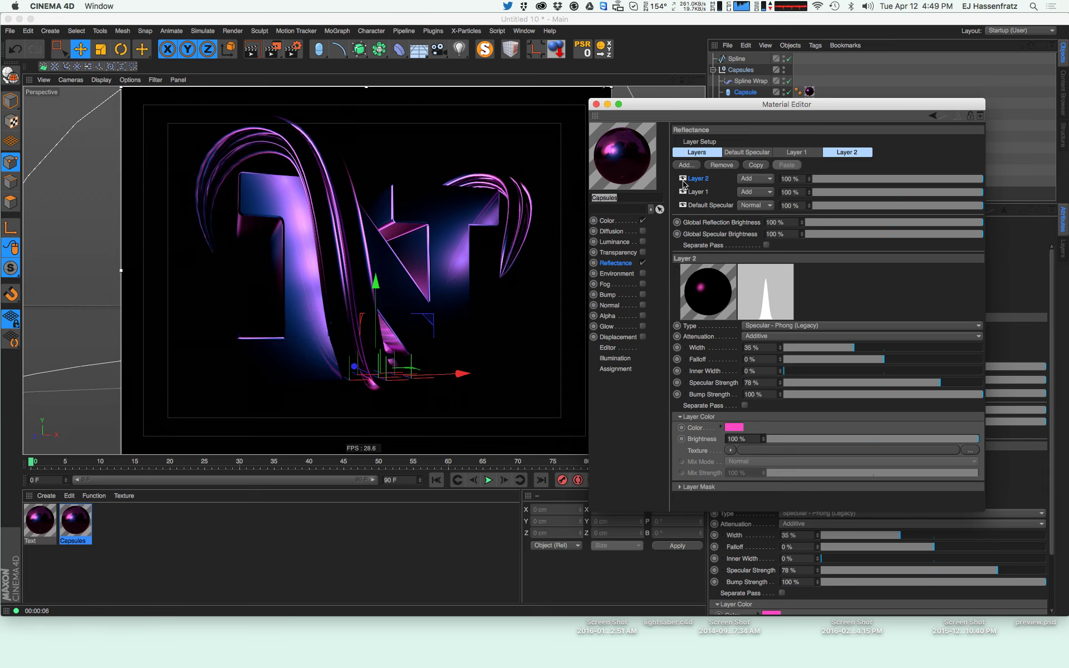
{"action": "left_click", "coordinate": [596, 104]}
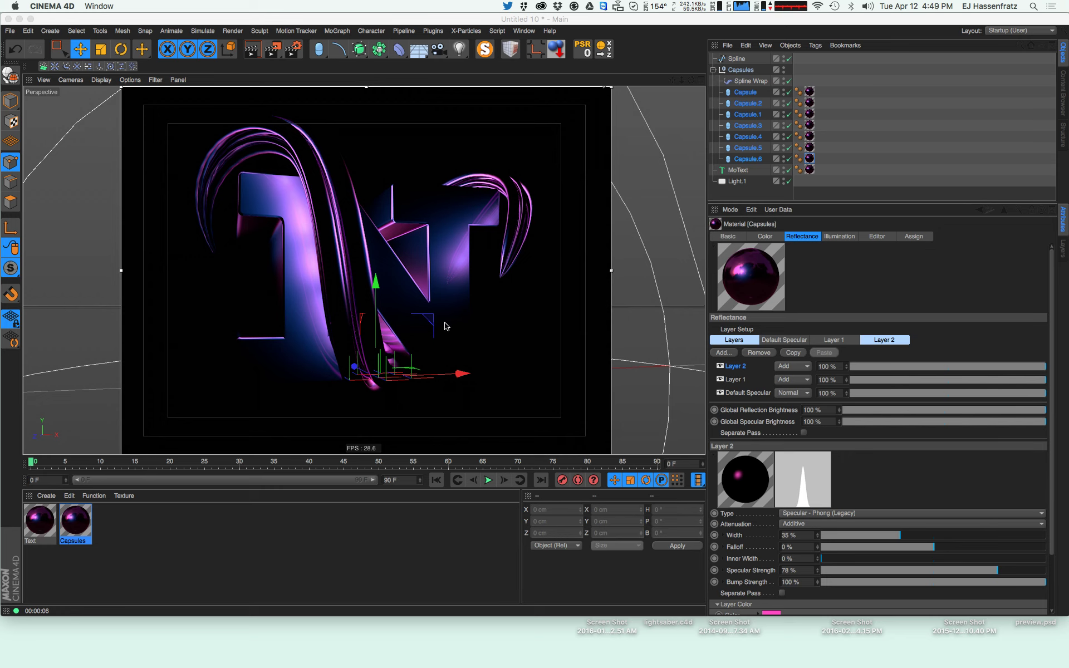
{"action": "left_click", "coordinate": [409, 409]}
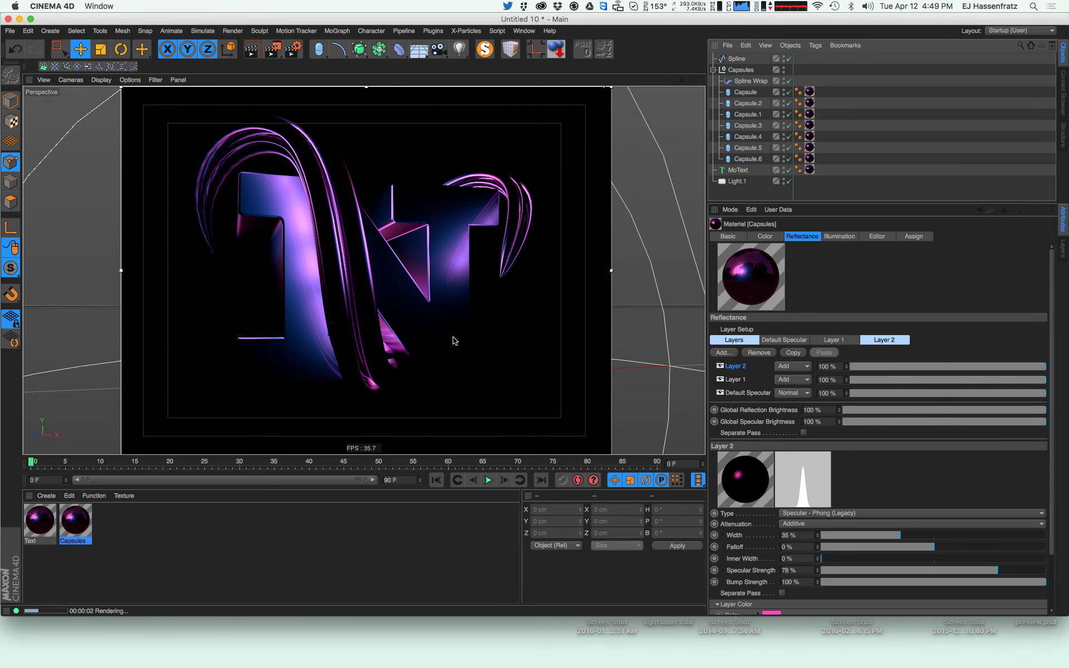
Move the Spline's end point down and inward beneath the letters, to about X 30, Y -5, Z -42 cm
{"action": "left_click", "coordinate": [741, 60]}
{"action": "middle_click", "coordinate": [519, 271]}
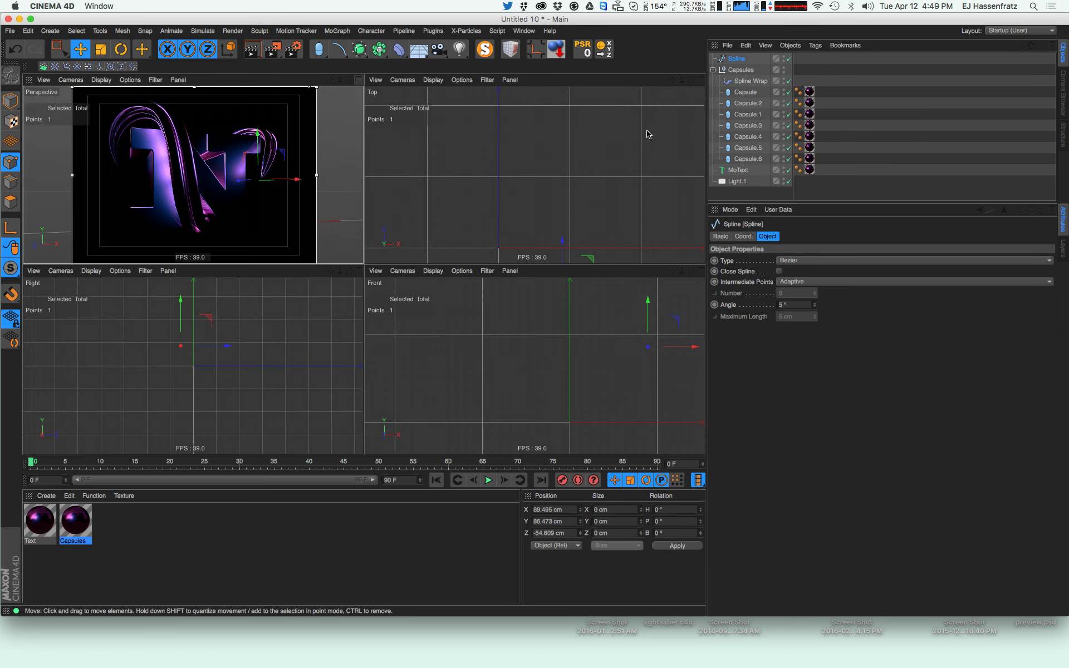
{"action": "middle_click_drag", "start_coordinate": [531, 223], "coordinate": [521, 196], "text": "alt"}
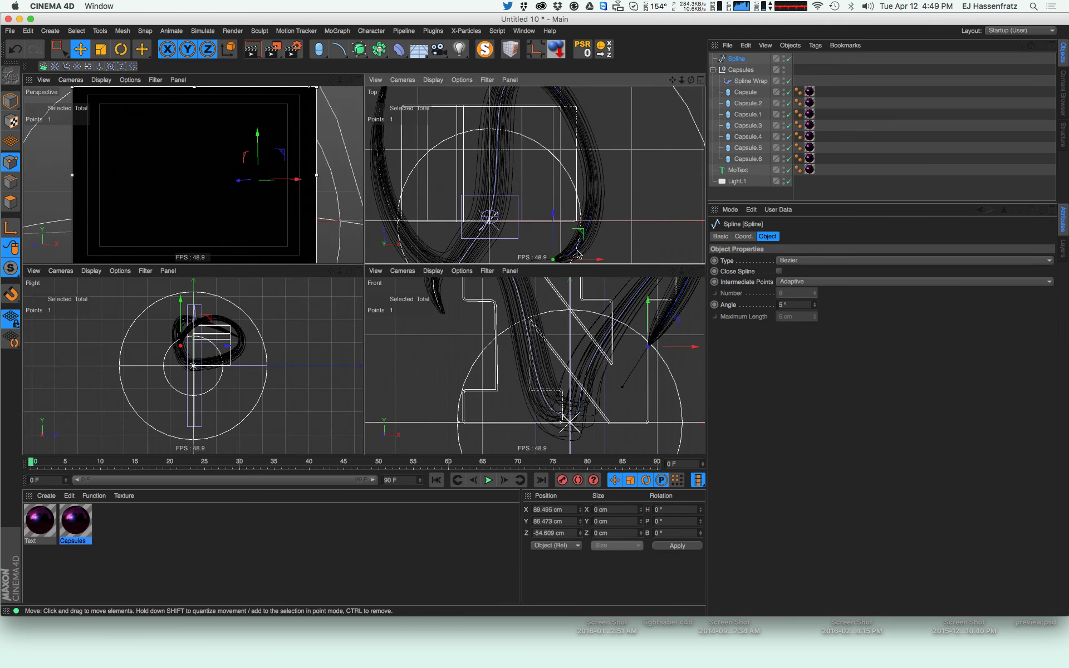
{"action": "left_click_drag", "start_coordinate": [644, 389], "coordinate": [633, 440]}
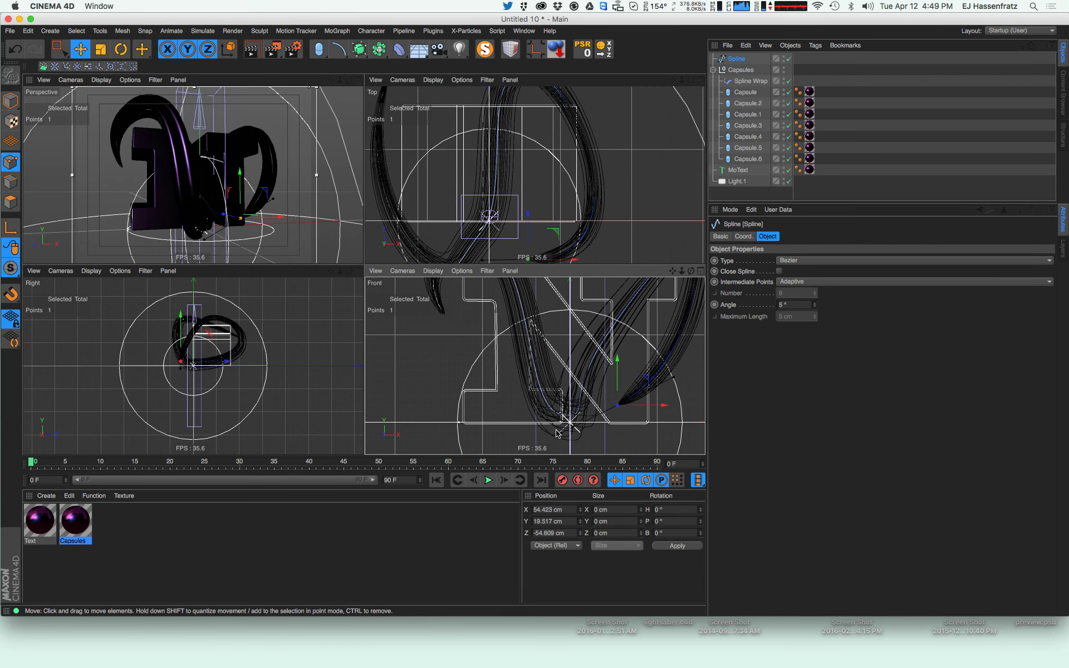
{"action": "scroll", "coordinate": [550, 233], "scroll_direction": "down", "scroll_amount": 3}
{"action": "left_click_drag", "start_coordinate": [550, 232], "coordinate": [546, 227]}
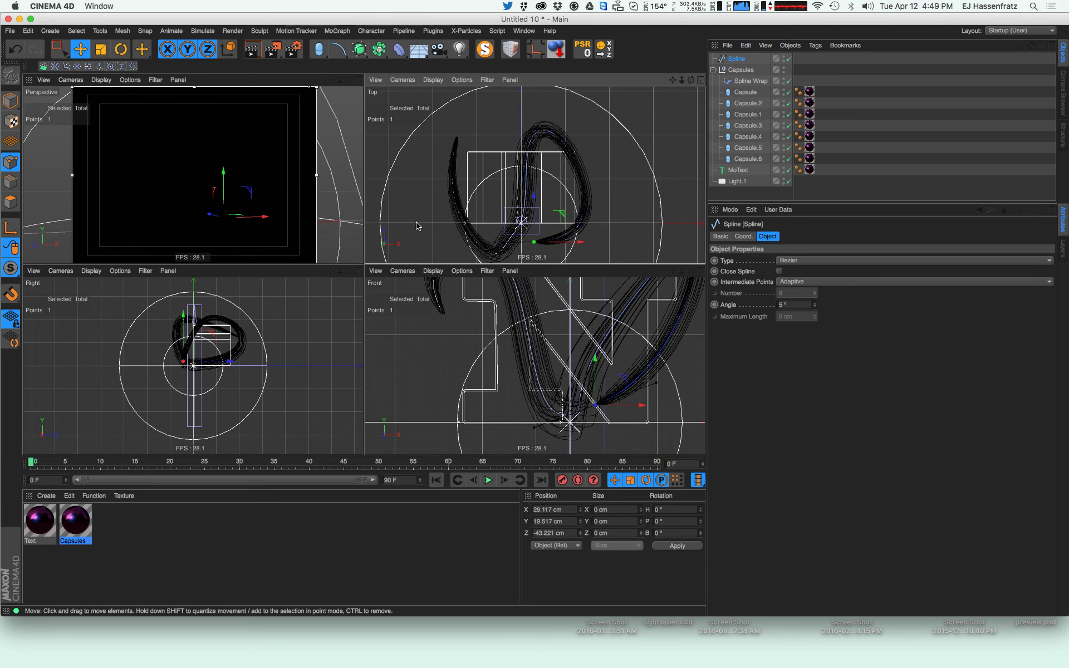
{"action": "left_click_drag", "start_coordinate": [261, 209], "coordinate": [254, 222]}
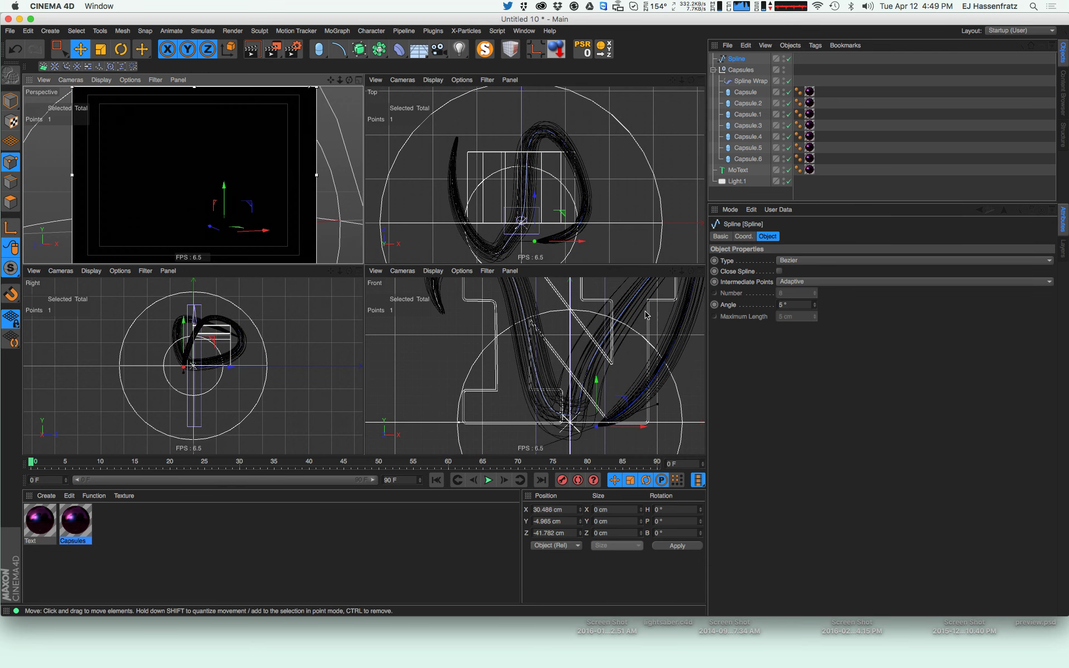
Move the Spline's upper right point inward and slightly up, to about X 121, Y 218, Z 70 cm
{"action": "scroll", "coordinate": [612, 320], "scroll_direction": "down", "scroll_amount": 5}
{"action": "scroll", "coordinate": [612, 320], "scroll_direction": "up", "scroll_amount": 3}
{"action": "left_click", "coordinate": [582, 316]}
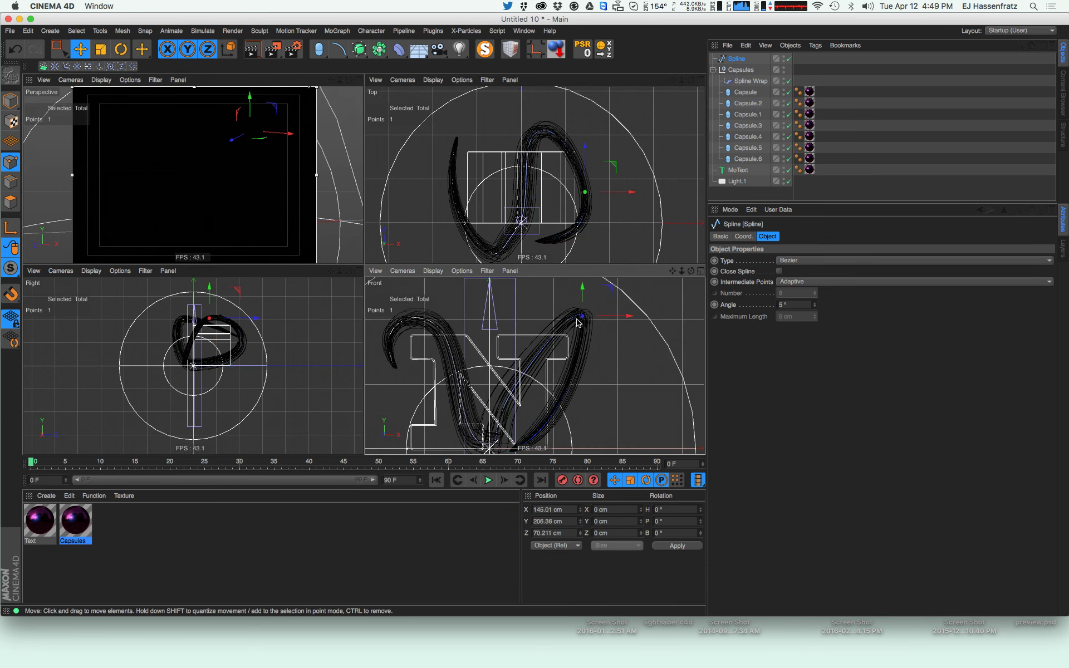
{"action": "left_click_drag", "start_coordinate": [591, 225], "coordinate": [584, 224]}
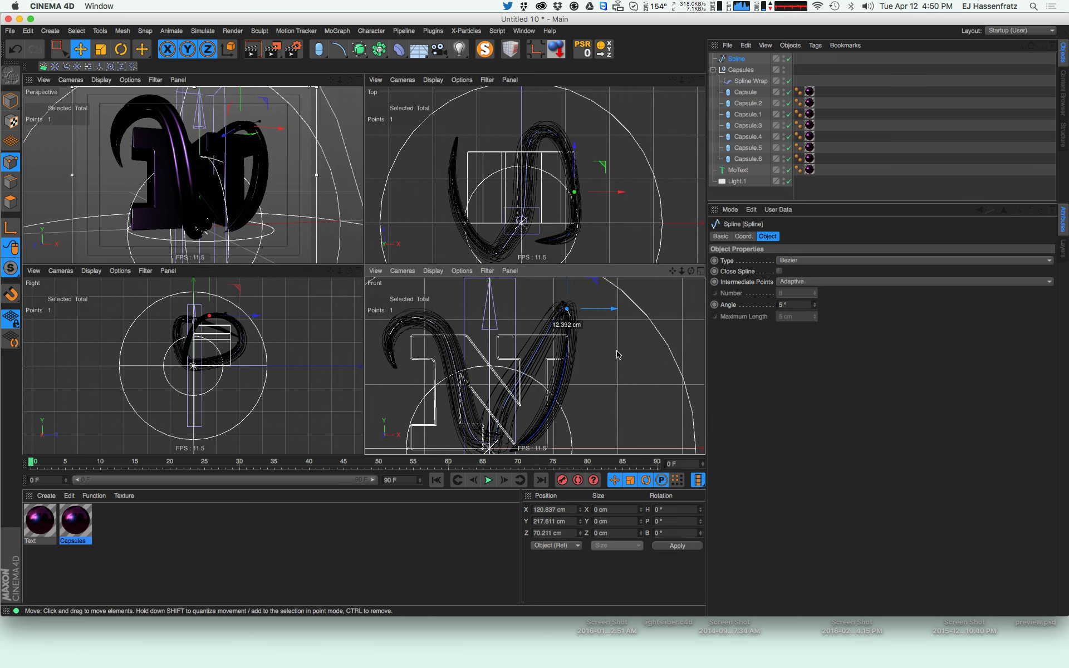
Reshape the Spline's right loop by widening its upper bend, raising its end, and moving the rear point to about X 34, Y 109, Z 207 cm
{"action": "left_click", "coordinate": [513, 389]}
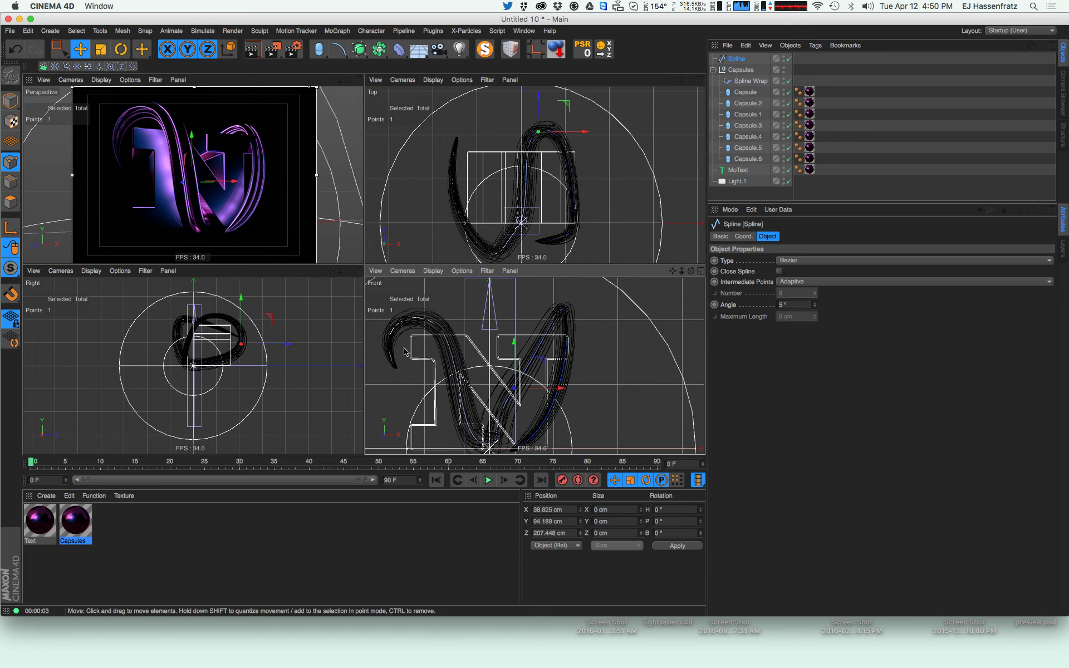
{"action": "middle_click_drag", "start_coordinate": [550, 404], "coordinate": [553, 396], "text": "alt"}
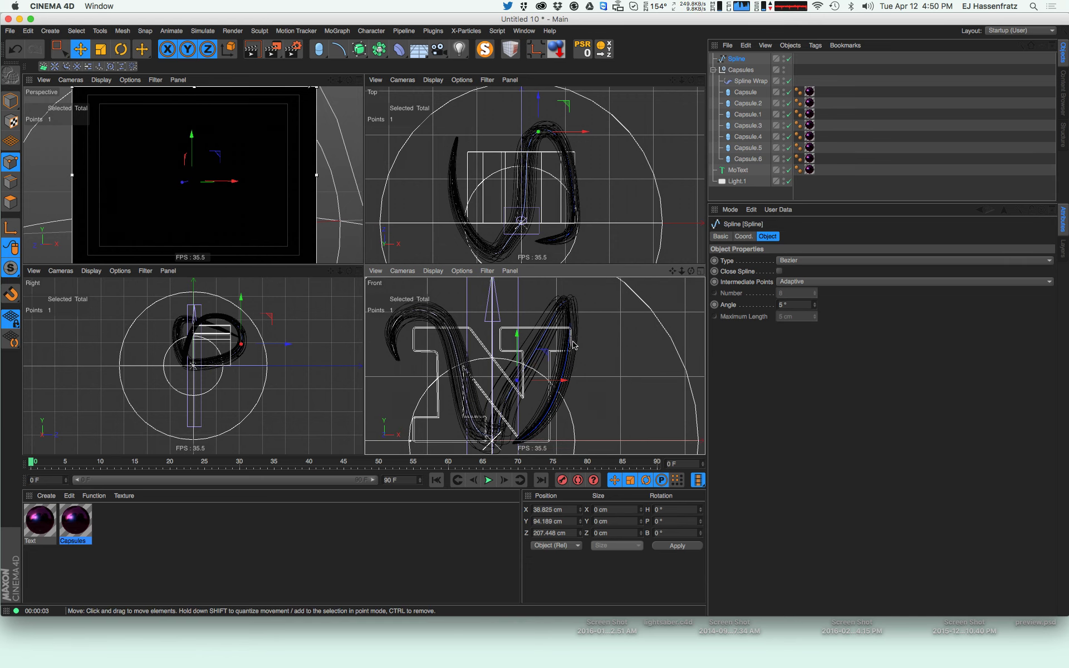
{"action": "left_click", "coordinate": [567, 361]}
{"action": "left_click", "coordinate": [512, 445]}
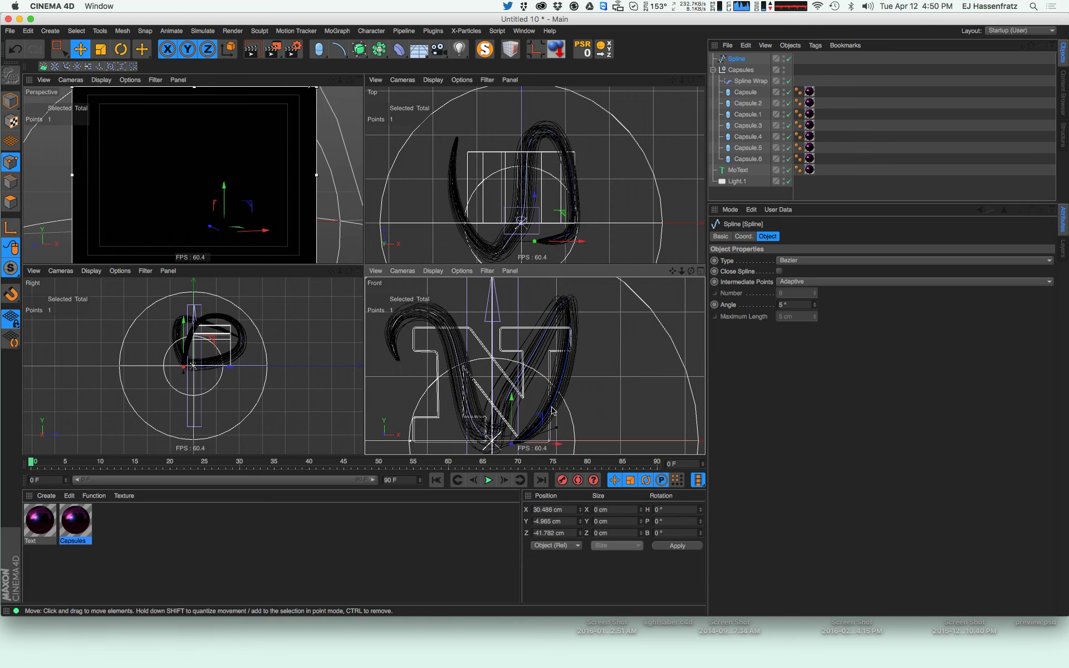
{"action": "left_click", "coordinate": [567, 303]}
{"action": "left_click", "coordinate": [518, 381]}
{"action": "left_click_drag", "start_coordinate": [534, 345], "coordinate": [508, 409]}
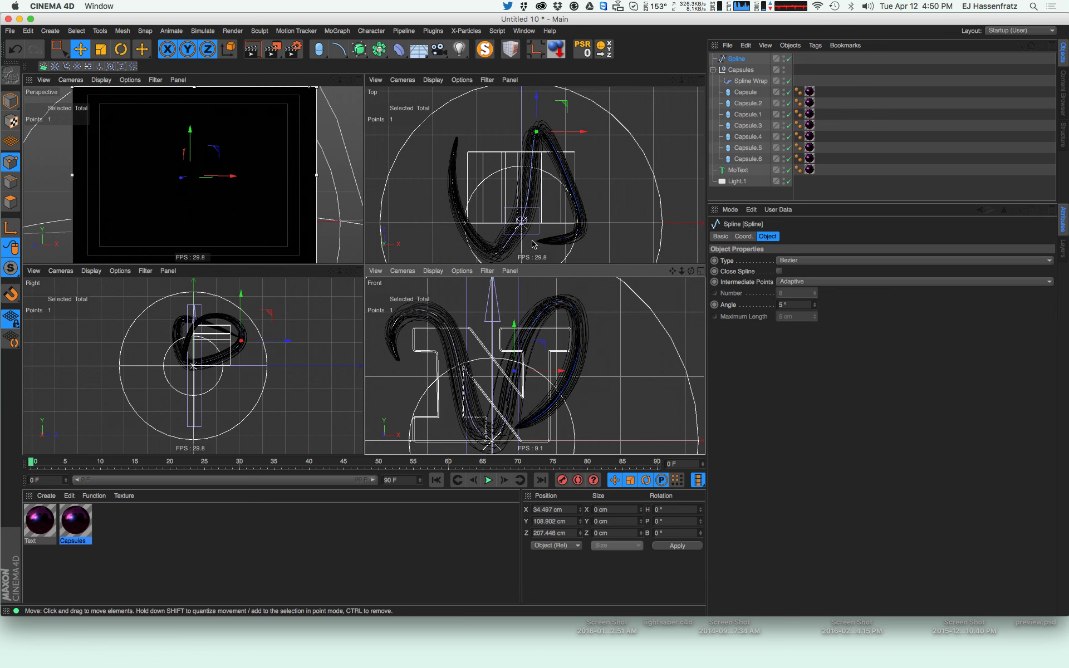
Adjust the Spline's lower centre point to about X -11, Y 10, Z -16 cm, and refine its upper left point
{"action": "left_click_drag", "start_coordinate": [519, 226], "coordinate": [516, 232]}
{"action": "left_click", "coordinate": [517, 230]}
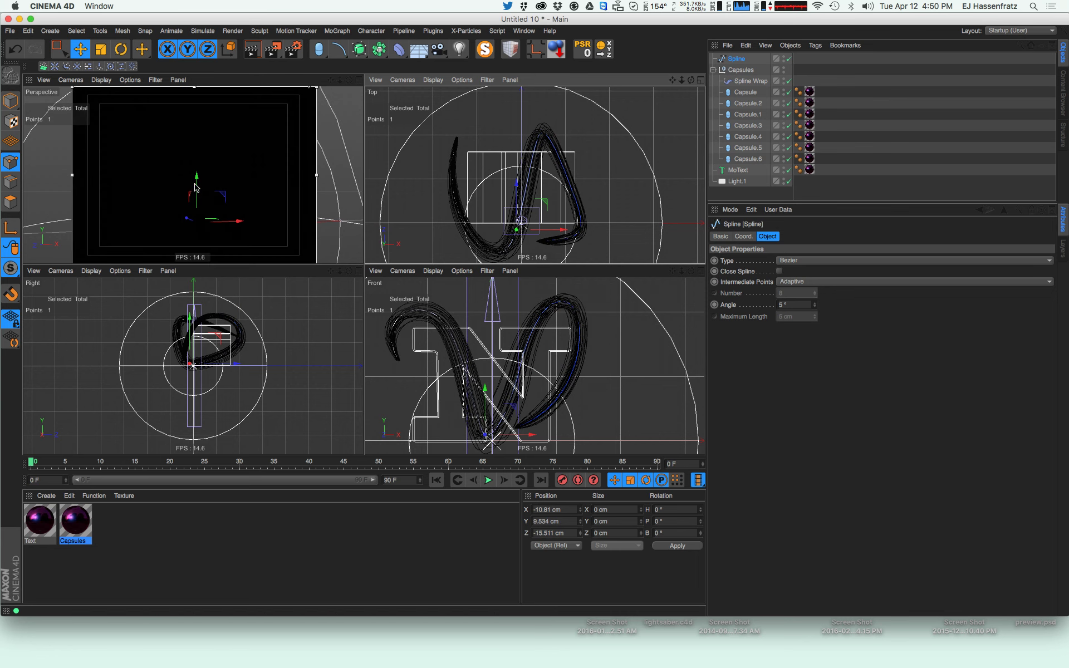
{"action": "left_click_drag", "start_coordinate": [195, 186], "coordinate": [183, 197], "text": "alt"}
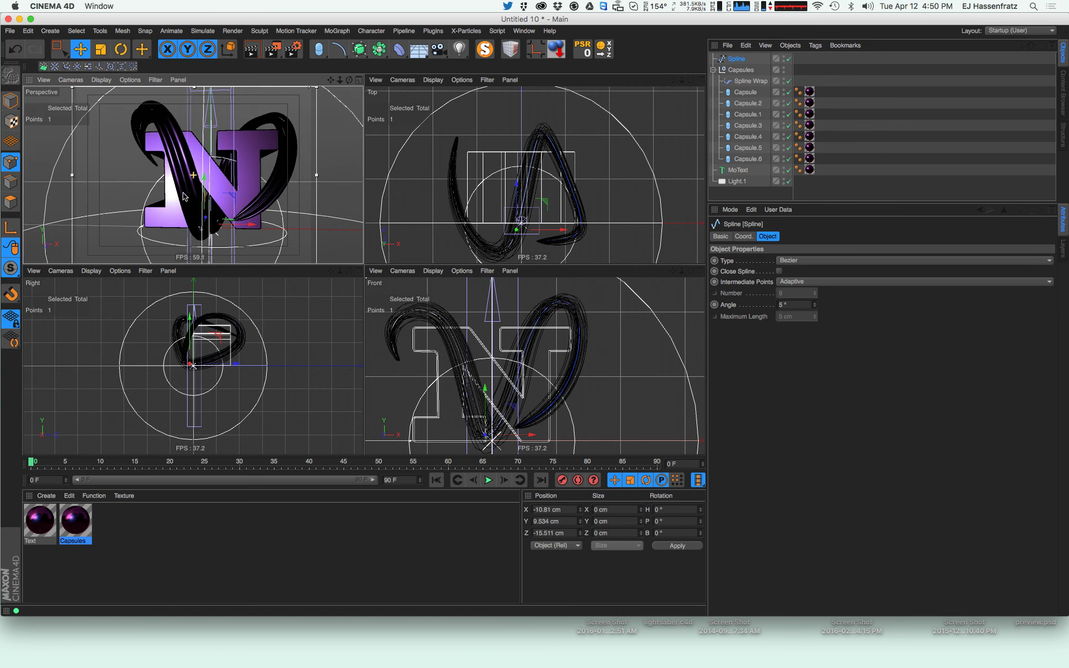
{"action": "left_click", "coordinate": [438, 318]}
{"action": "left_click_drag", "start_coordinate": [466, 304], "coordinate": [462, 308]}
Open the Capsules material for editing, check its color channel, and return to its reflectance layers beside the render
{"action": "left_click", "coordinate": [75, 521]}
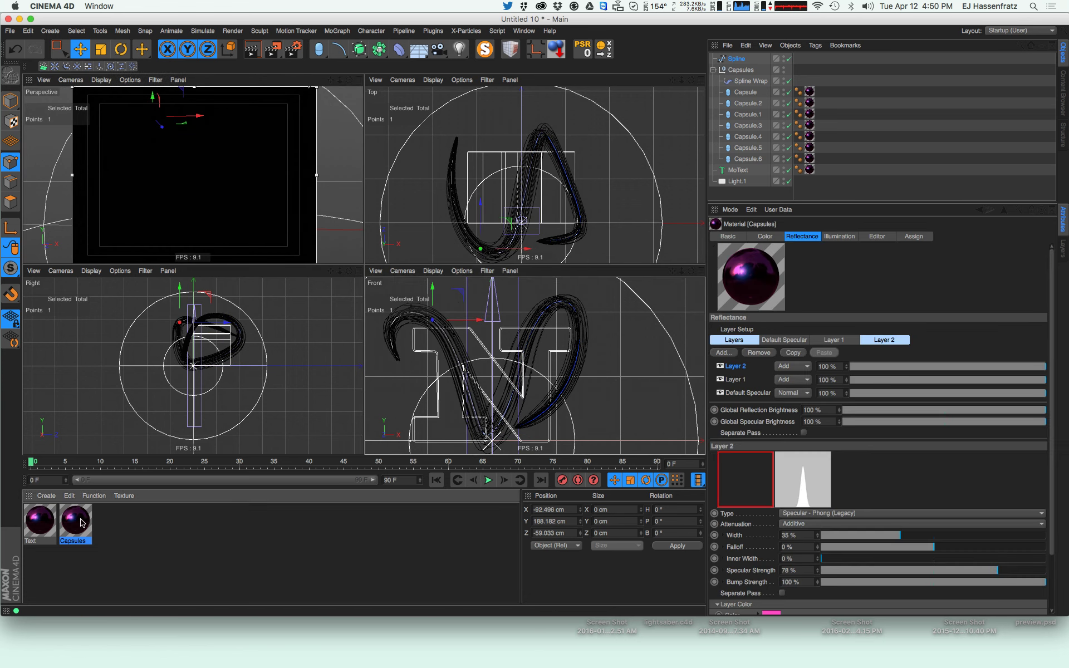
{"action": "double_click", "coordinate": [81, 524]}
{"action": "left_click_drag", "start_coordinate": [288, 80], "coordinate": [688, 97]}
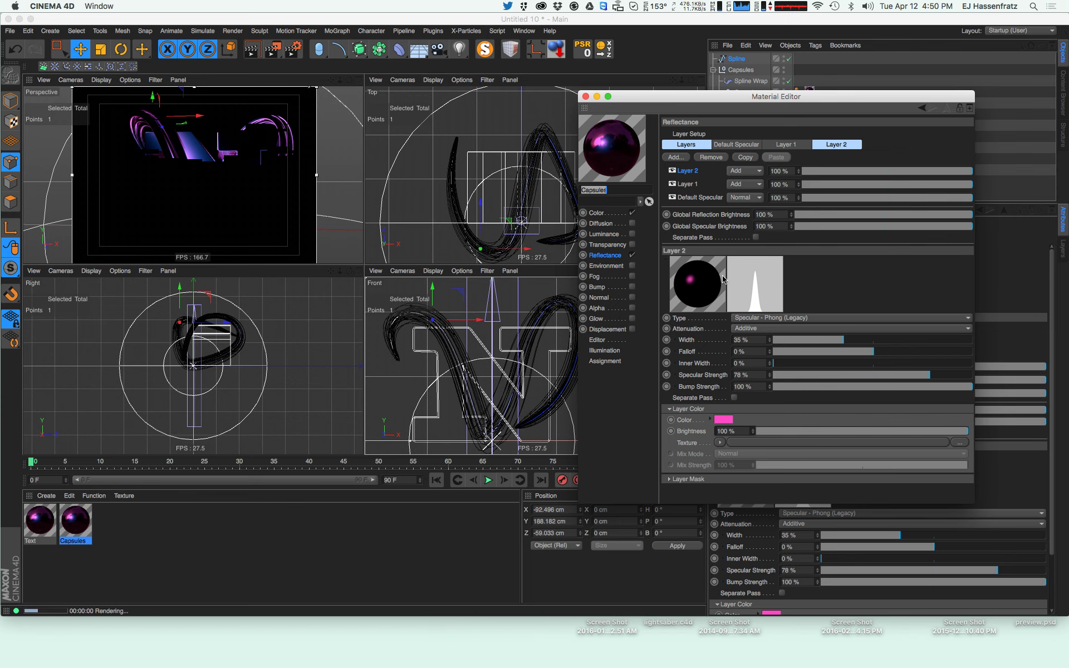
{"action": "left_click", "coordinate": [608, 214]}
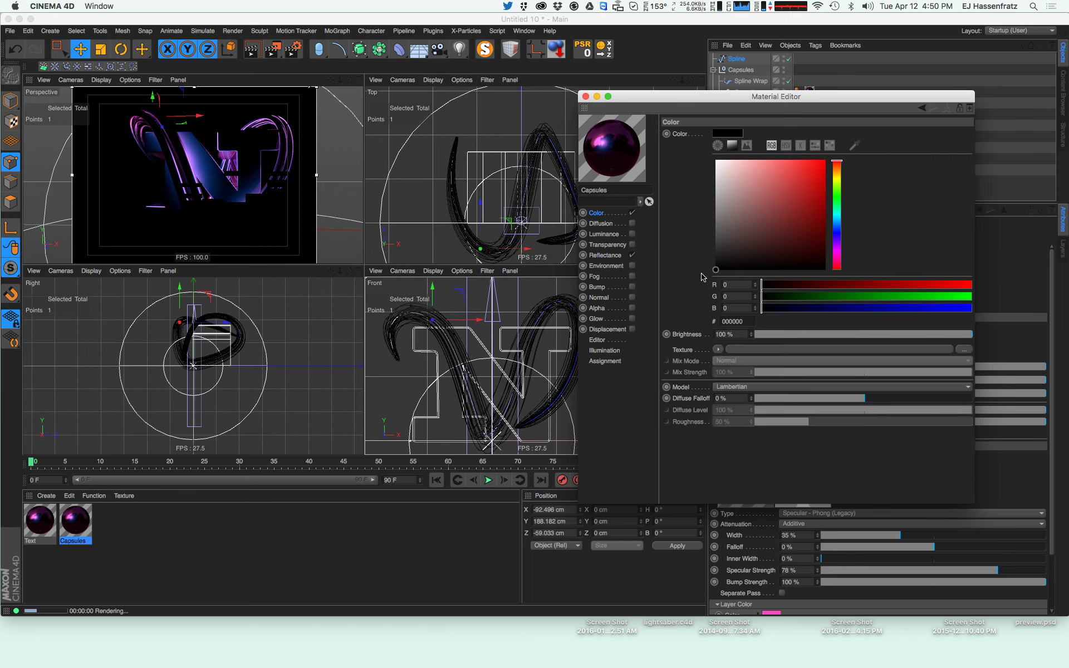
{"action": "left_click", "coordinate": [610, 254]}
{"action": "left_click_drag", "start_coordinate": [684, 102], "coordinate": [441, 152]}
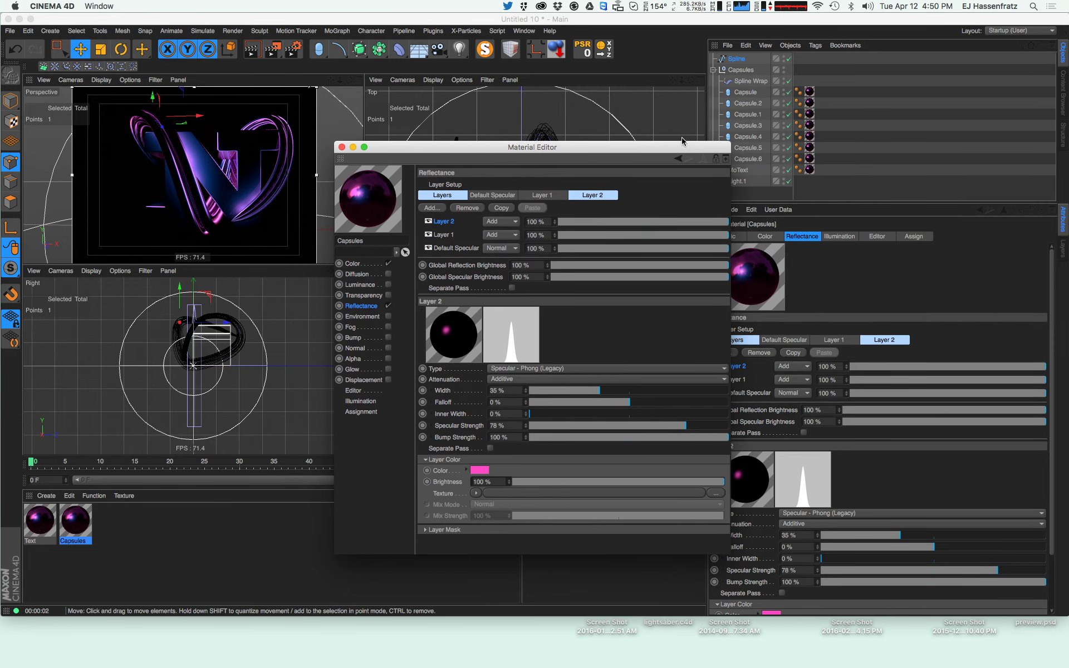
{"action": "left_click_drag", "start_coordinate": [680, 148], "coordinate": [645, 147]}
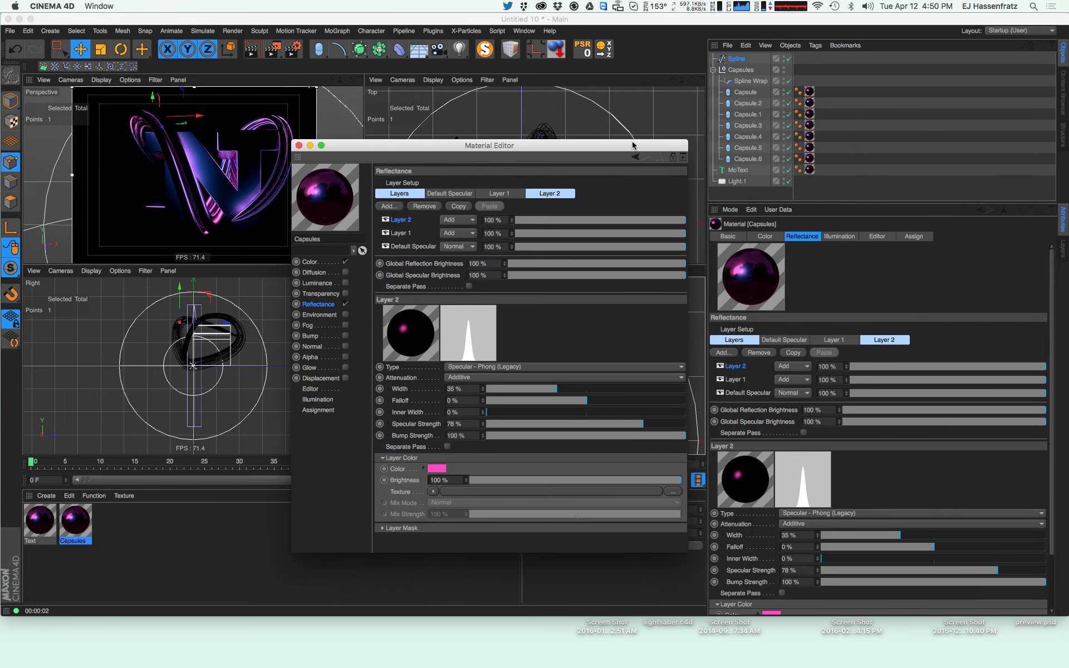
Change the Capsules material's Default Specular layer color to magenta, and check the render from a slightly different angle
{"action": "left_click", "coordinate": [402, 237]}
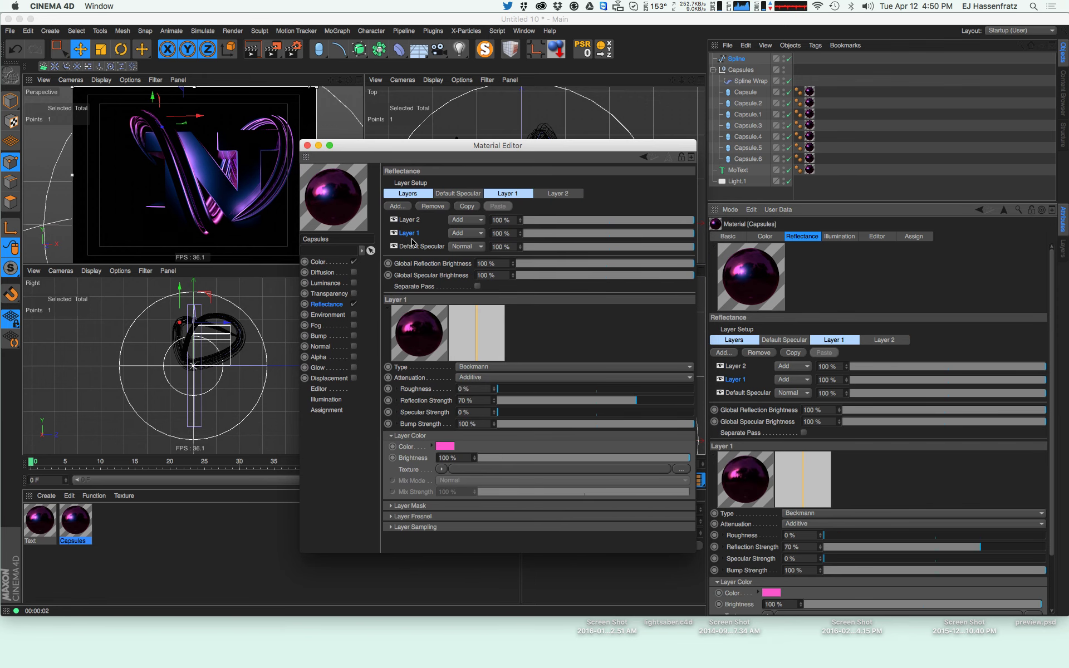
{"action": "left_click", "coordinate": [421, 247]}
{"action": "left_click", "coordinate": [445, 468]}
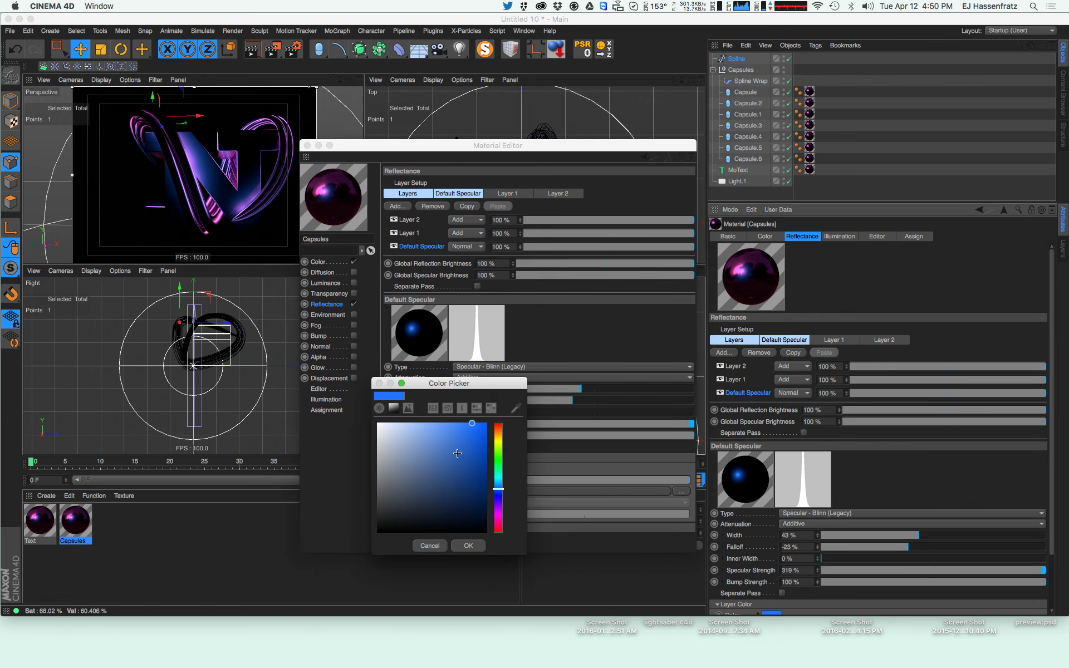
{"action": "left_click_drag", "start_coordinate": [498, 501], "coordinate": [501, 523]}
{"action": "left_click", "coordinate": [469, 546]}
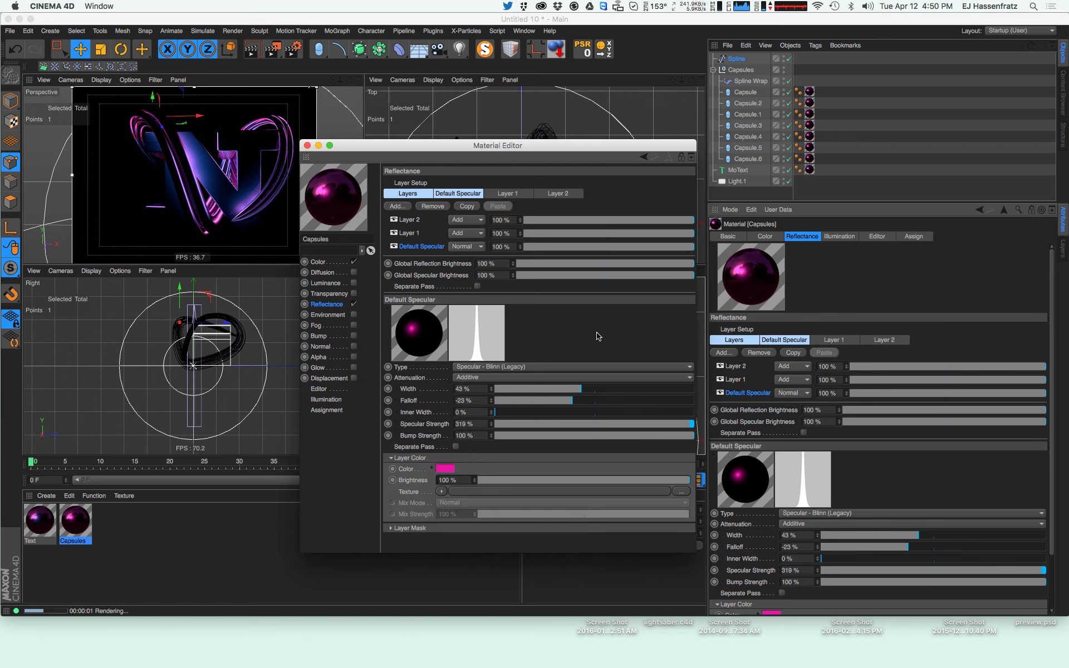
{"action": "left_click_drag", "start_coordinate": [441, 147], "coordinate": [560, 138]}
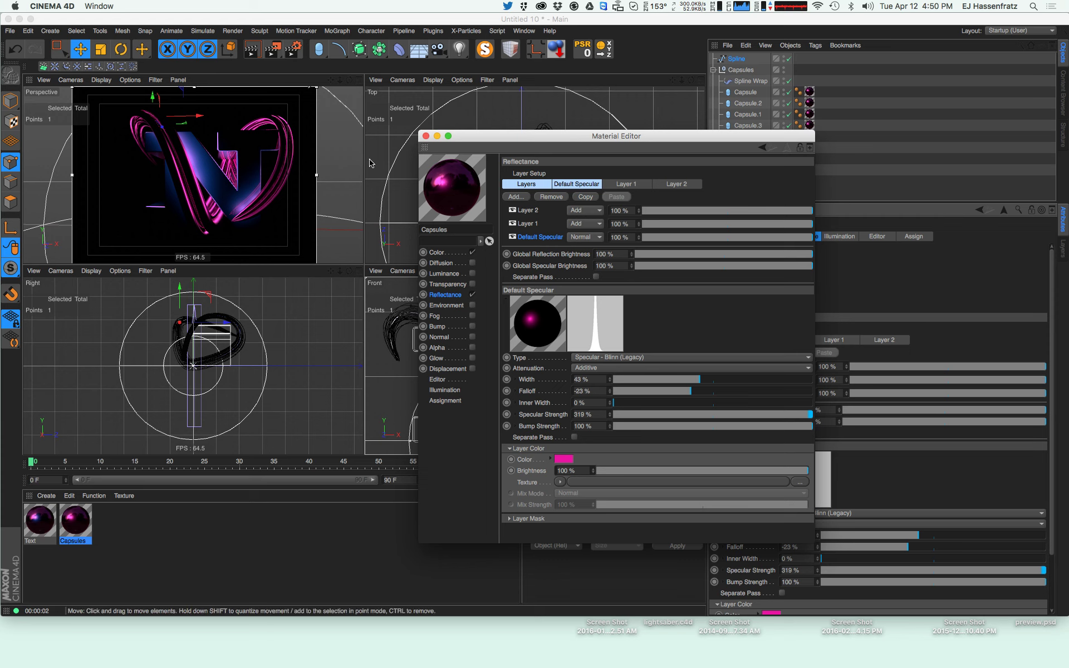
{"action": "left_click", "coordinate": [143, 192]}
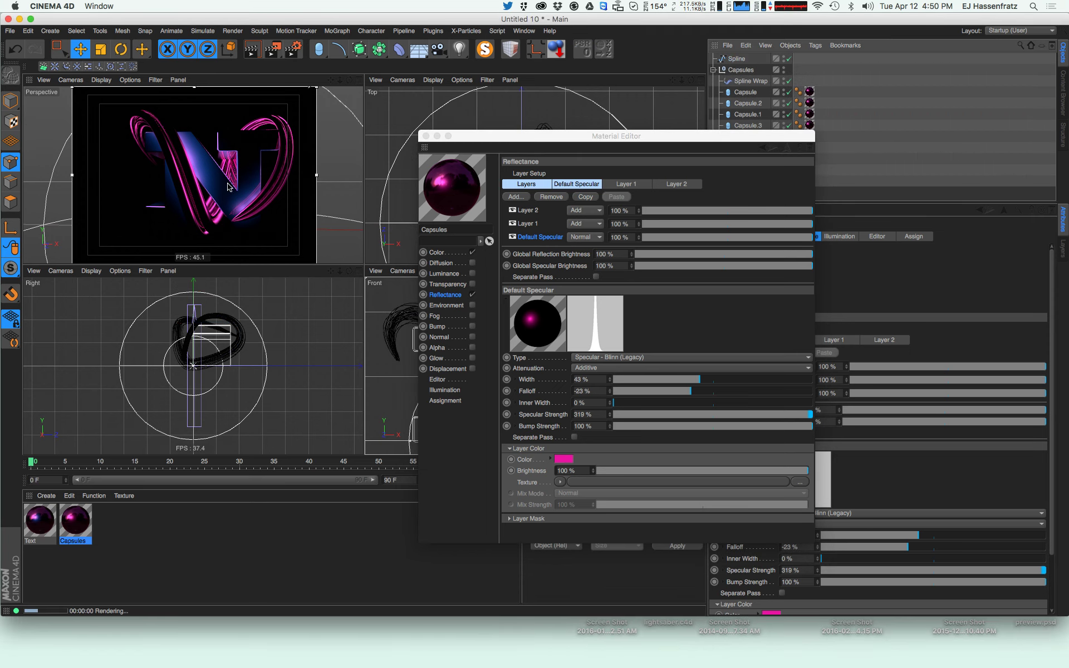
{"action": "left_click_drag", "start_coordinate": [204, 199], "coordinate": [207, 202], "text": "alt"}
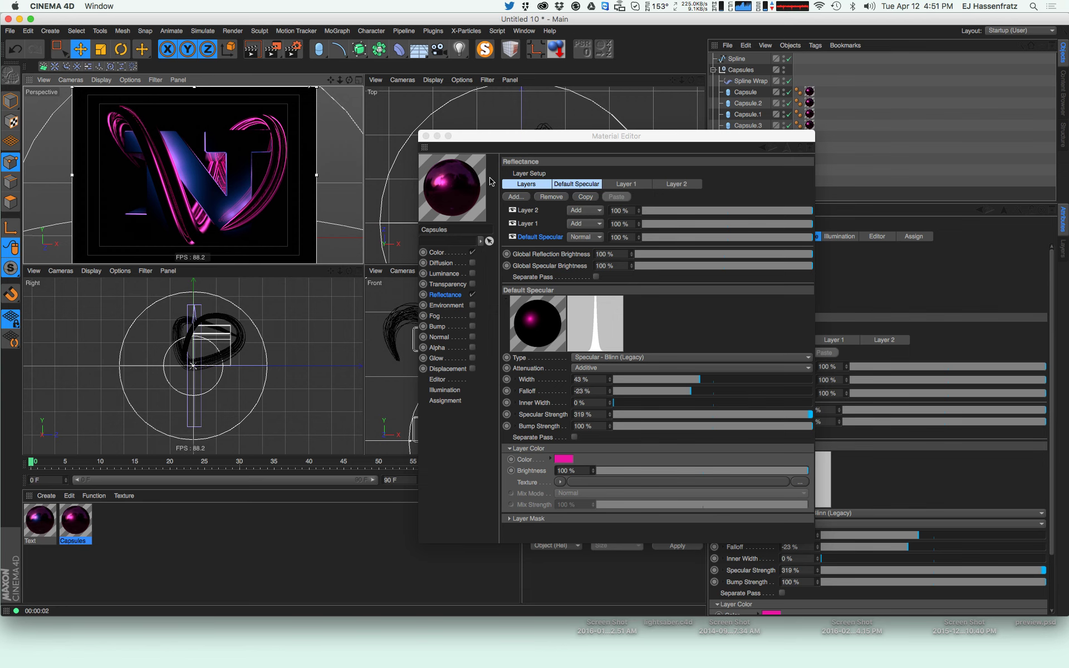
Set the Spline's intermediate point angle to 0° for smoother interpolation
{"action": "left_click_drag", "start_coordinate": [513, 144], "coordinate": [422, 141]}
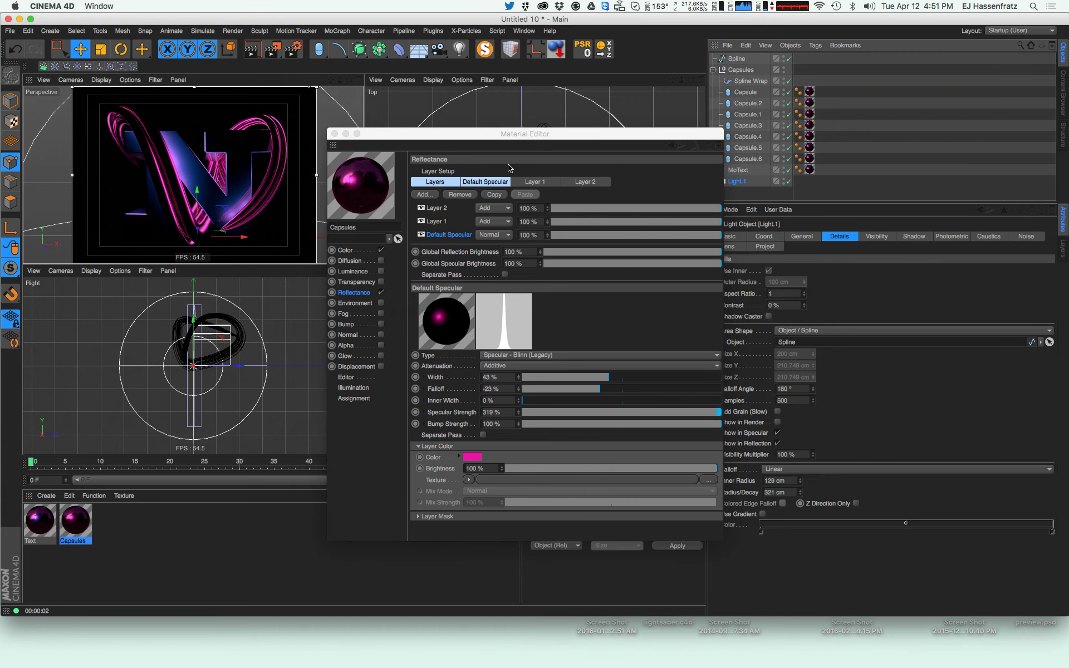
{"action": "left_click", "coordinate": [236, 206]}
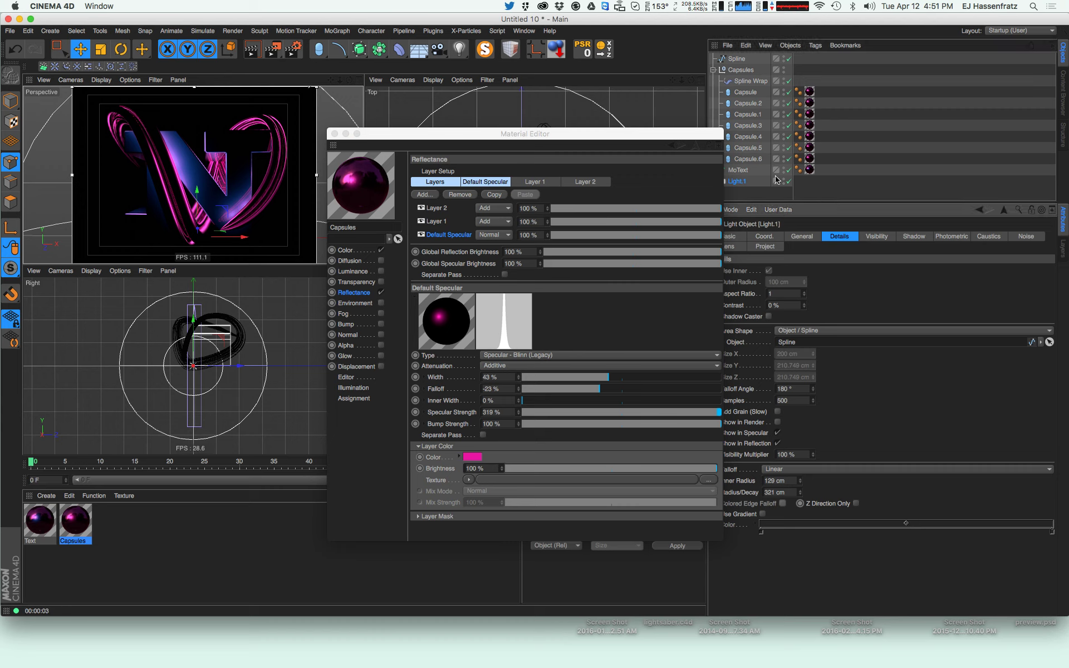
{"action": "left_click", "coordinate": [735, 69]}
{"action": "left_click", "coordinate": [737, 59]}
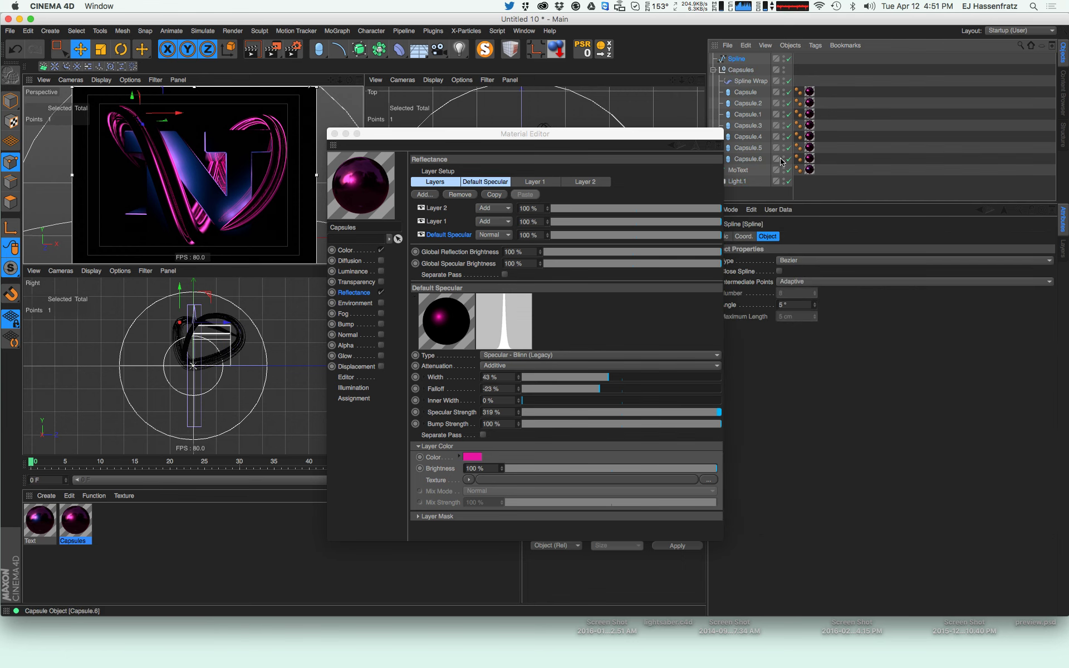
{"action": "double_click", "coordinate": [784, 305]}
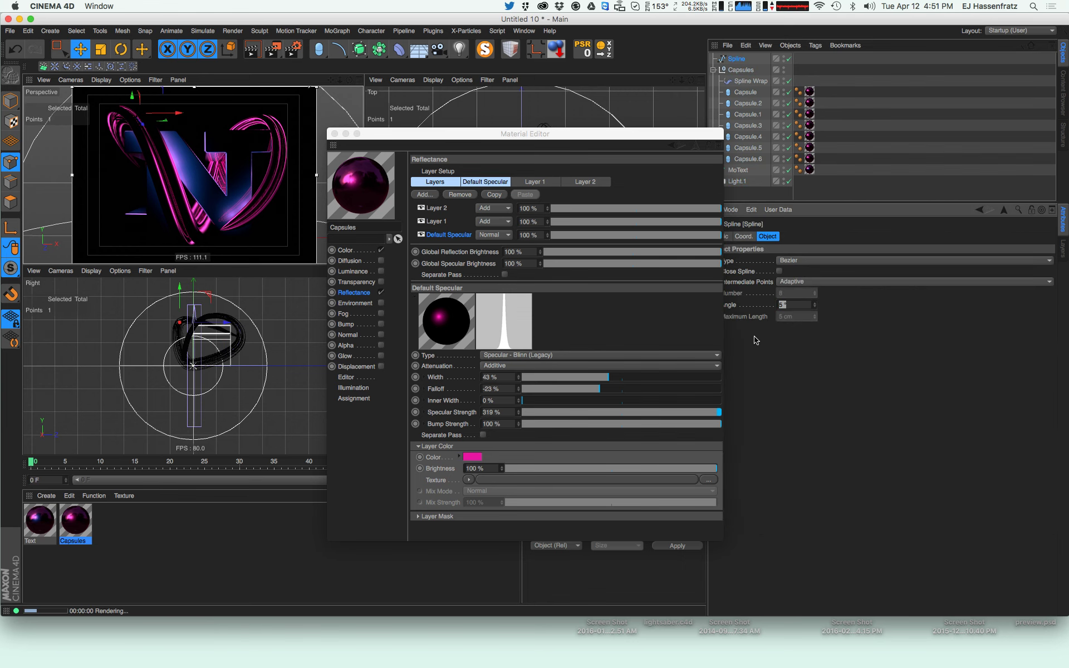
{"action": "left_click_drag", "start_coordinate": [592, 134], "coordinate": [545, 141]}
{"action": "double_click", "coordinate": [799, 305]}
{"action": "type", "text": "0"}
{"action": "key", "text": "Return"}
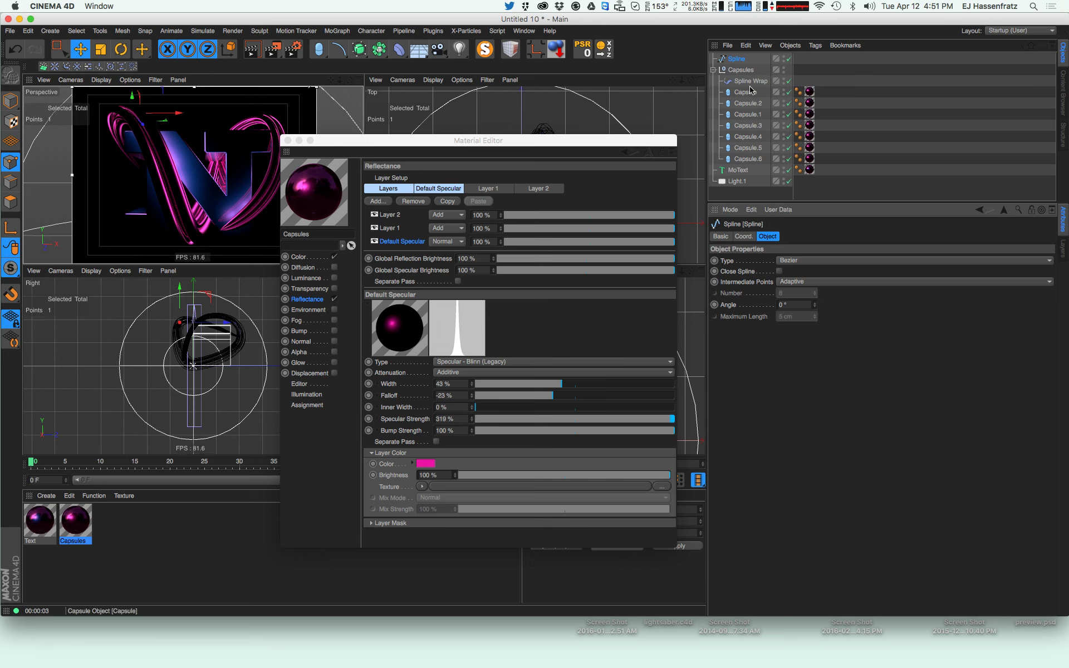
Set the area samples of Light.1 to 750
{"action": "left_click", "coordinate": [748, 182]}
{"action": "left_click_drag", "start_coordinate": [792, 401], "coordinate": [566, 397]}
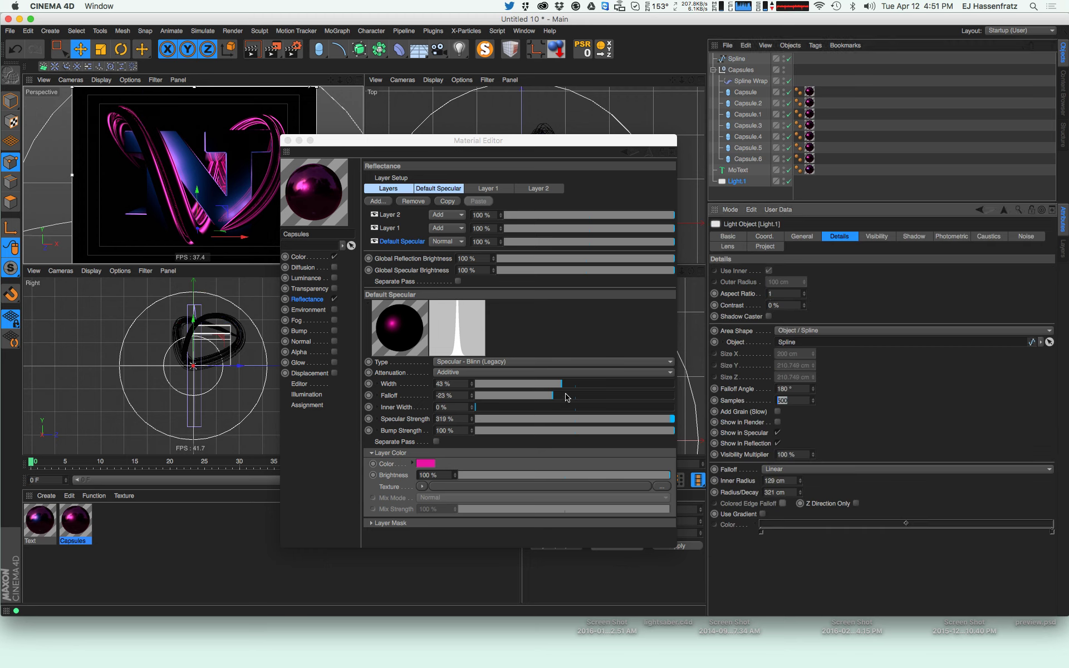
{"action": "type", "text": "750"}
{"action": "left_click", "coordinate": [565, 398]}
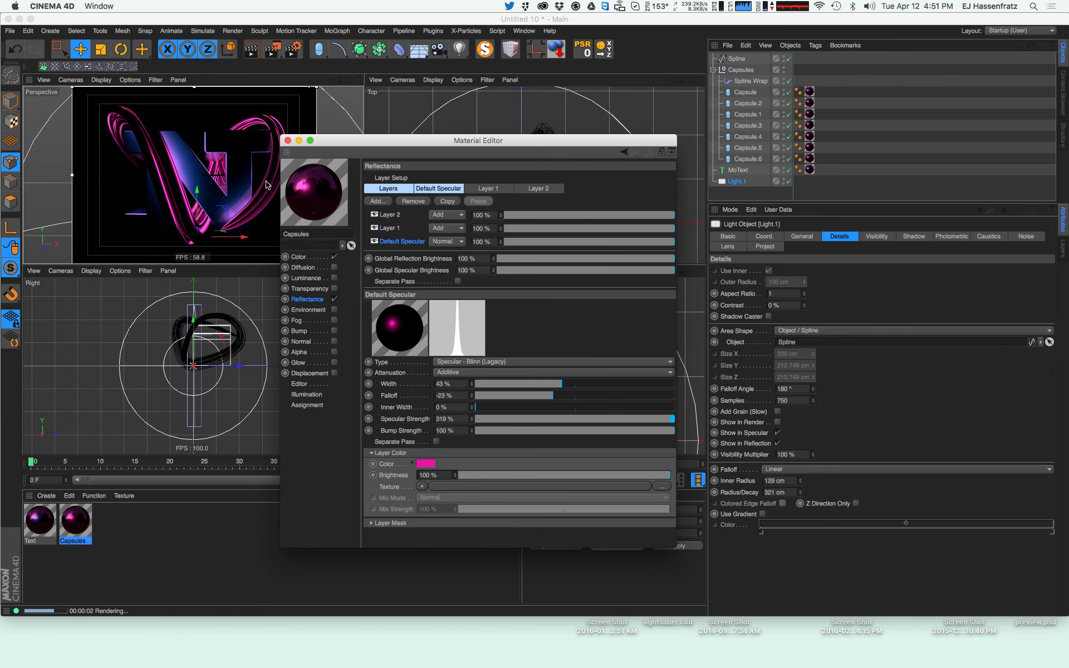
Close the material editor, enlarge the perspective view, and adjust the interactive render region's quality
{"action": "left_click", "coordinate": [287, 141]}
{"action": "middle_click", "coordinate": [346, 160]}
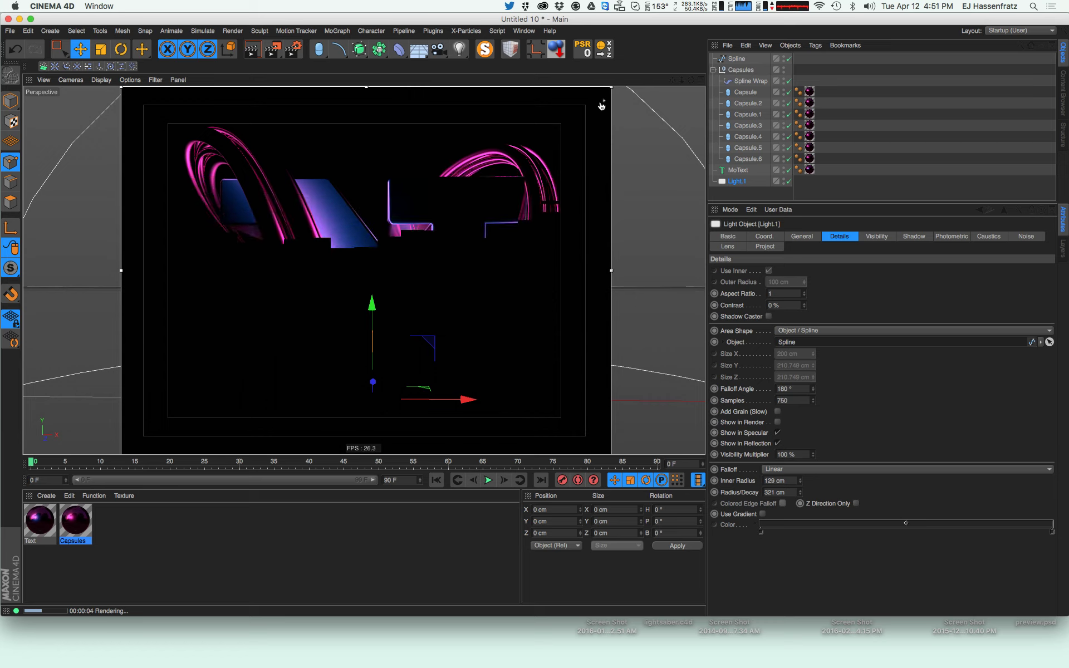
{"action": "left_click_drag", "start_coordinate": [605, 153], "coordinate": [604, 151]}
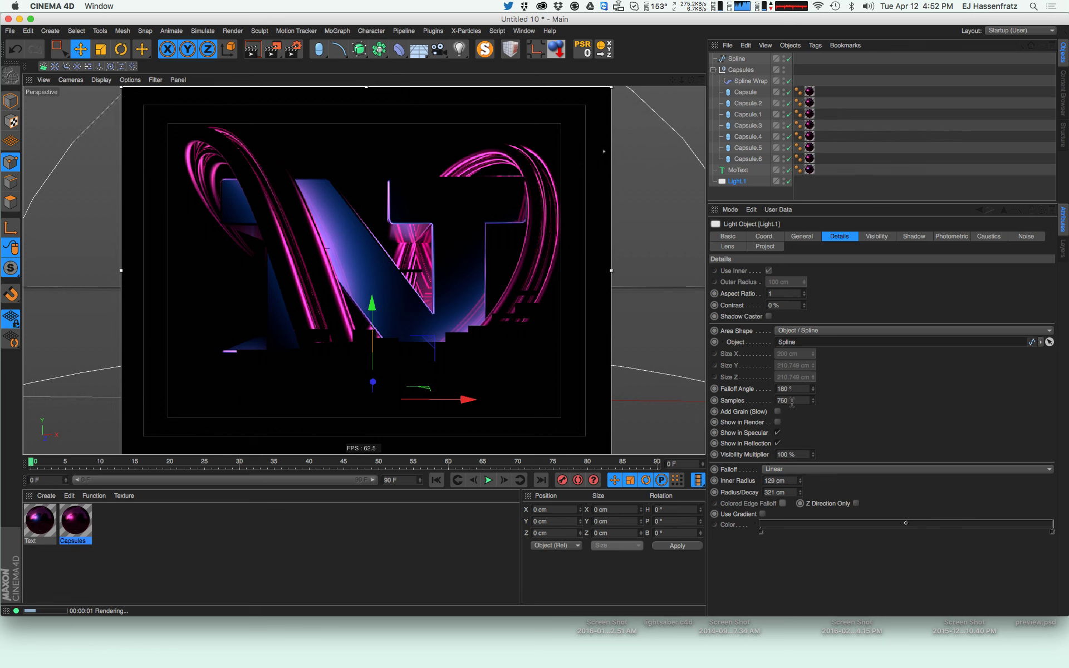
Set the Text material's Default Specular layer width to 48% and specular strength to 136%
{"action": "double_click", "coordinate": [40, 520]}
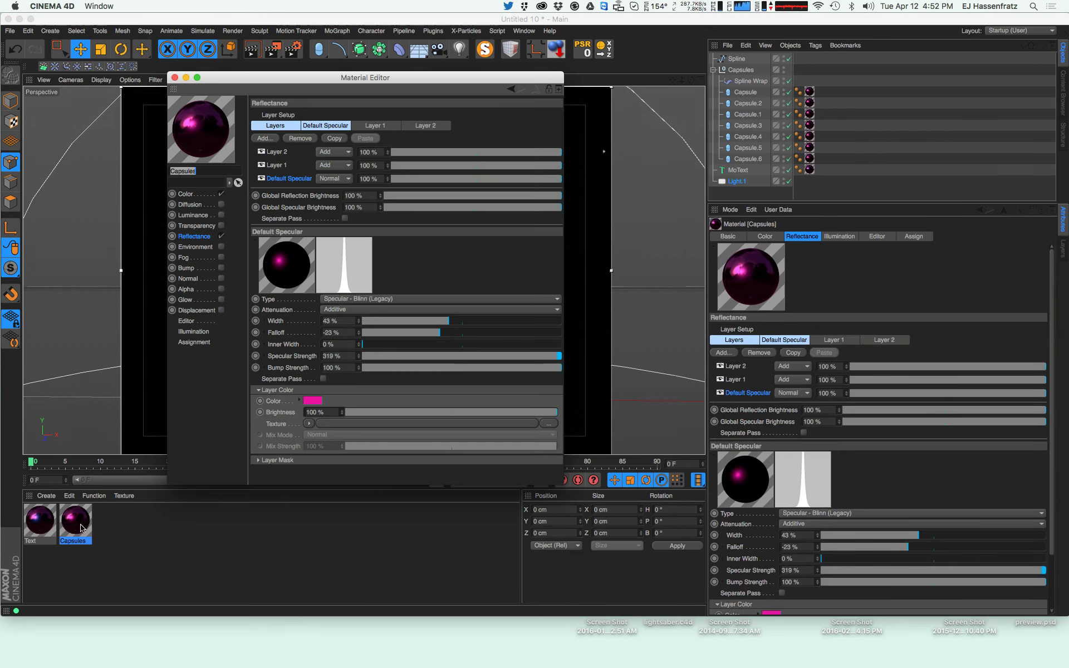
{"action": "left_click_drag", "start_coordinate": [317, 76], "coordinate": [783, 157]}
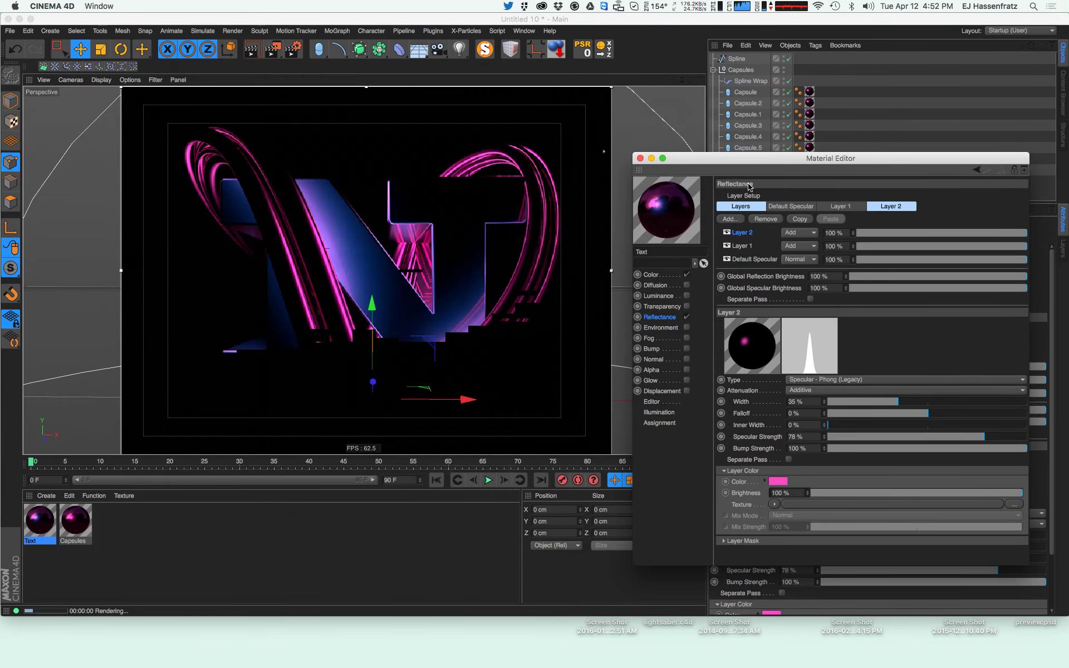
{"action": "left_click", "coordinate": [755, 259]}
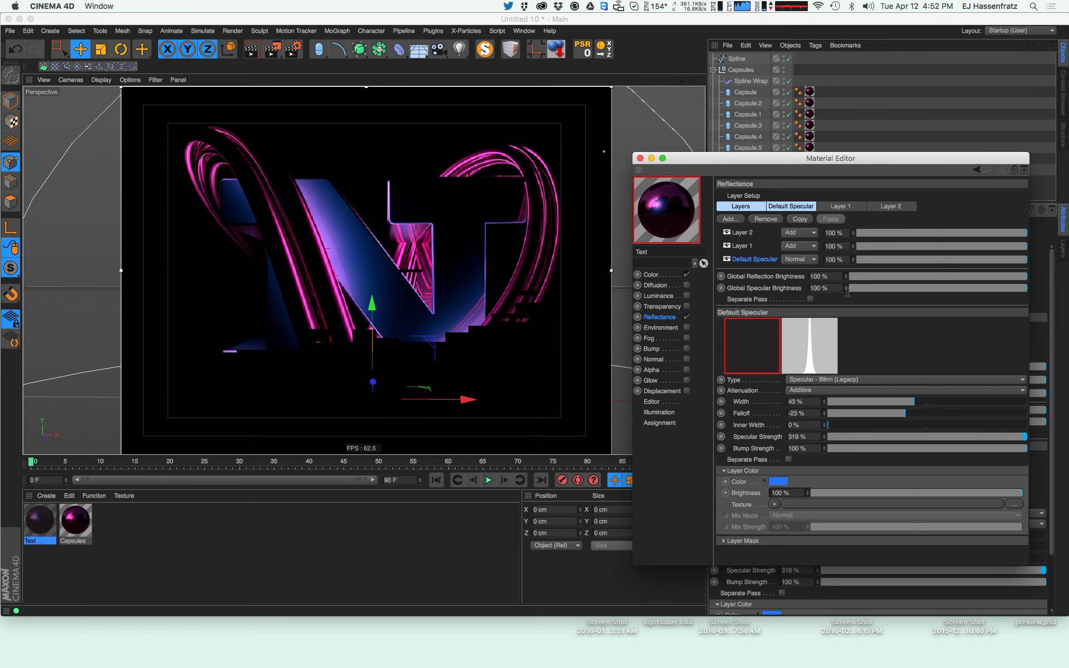
{"action": "left_click", "coordinate": [937, 402]}
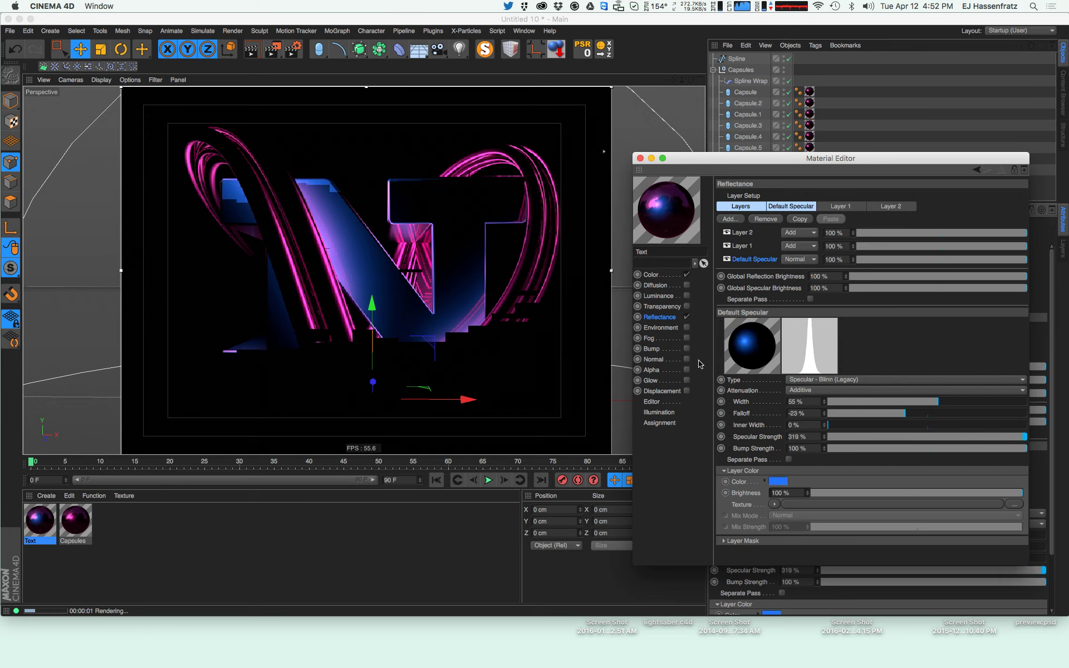
{"action": "left_click", "coordinate": [974, 437]}
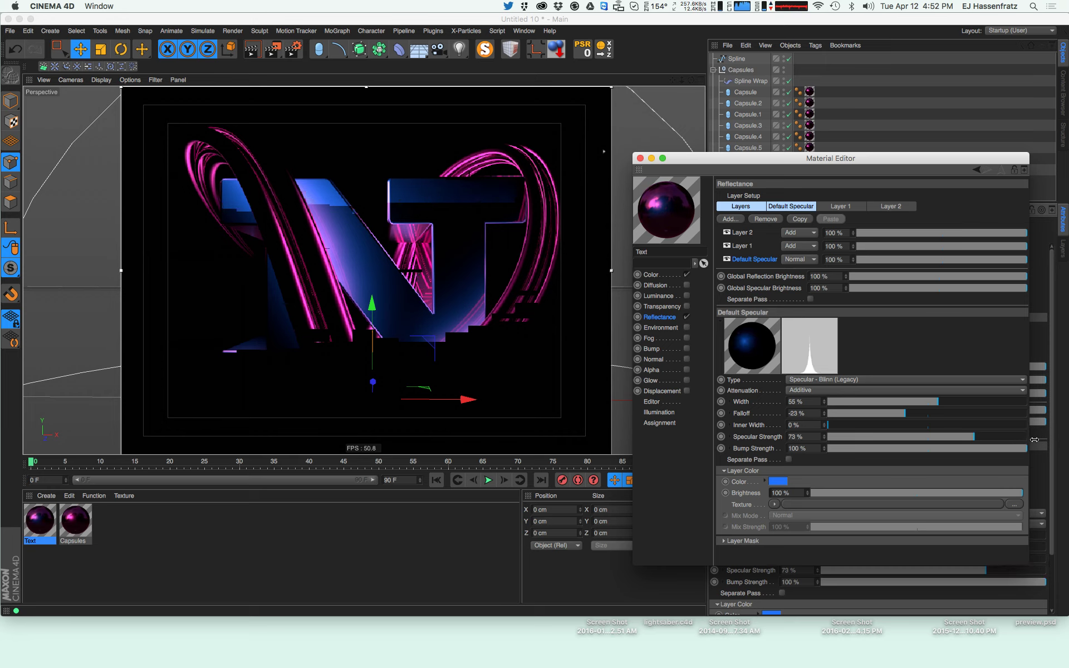
{"action": "left_click_drag", "start_coordinate": [825, 438], "coordinate": [830, 407]}
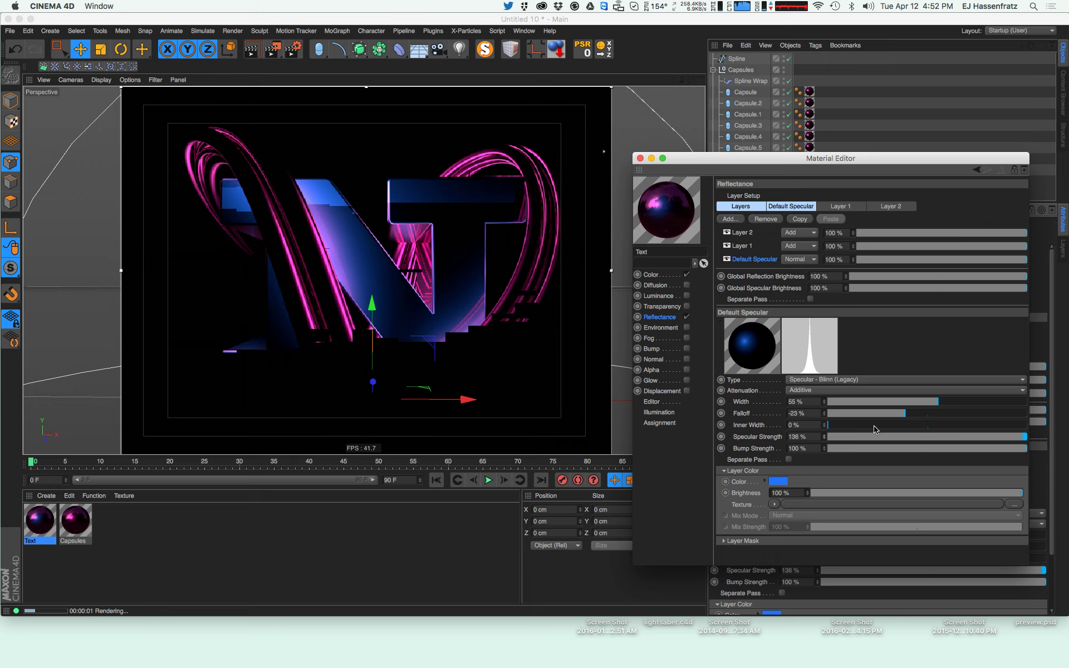
{"action": "left_click", "coordinate": [925, 402]}
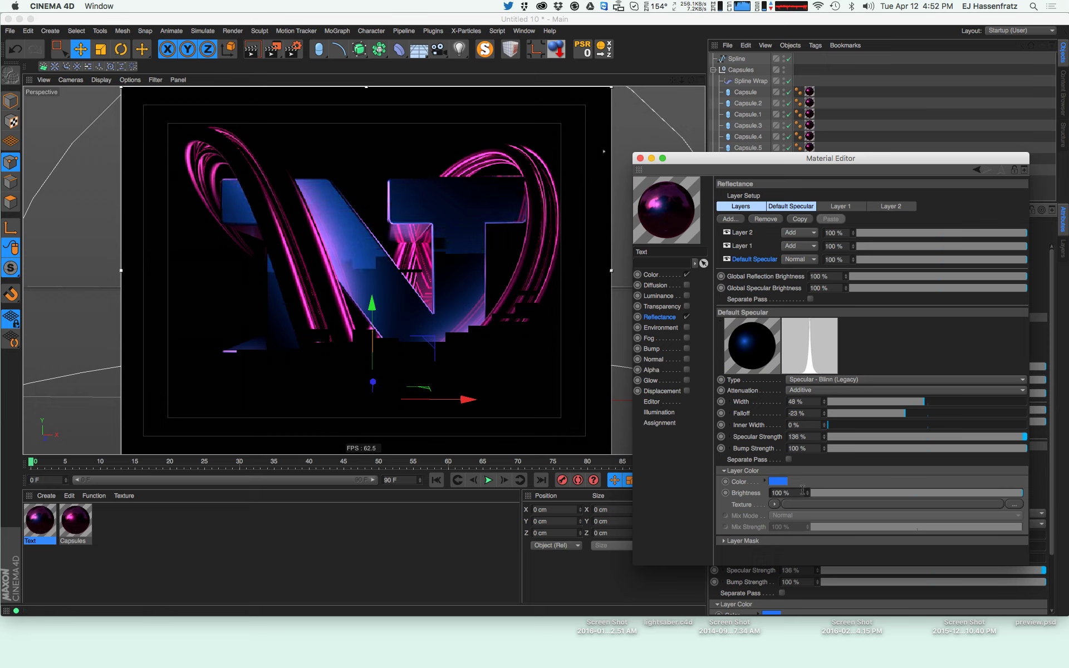
Set the Text material's Default Specular layer color brightness to 96% and close the material editor
{"action": "left_click_drag", "start_coordinate": [803, 490], "coordinate": [808, 495]}
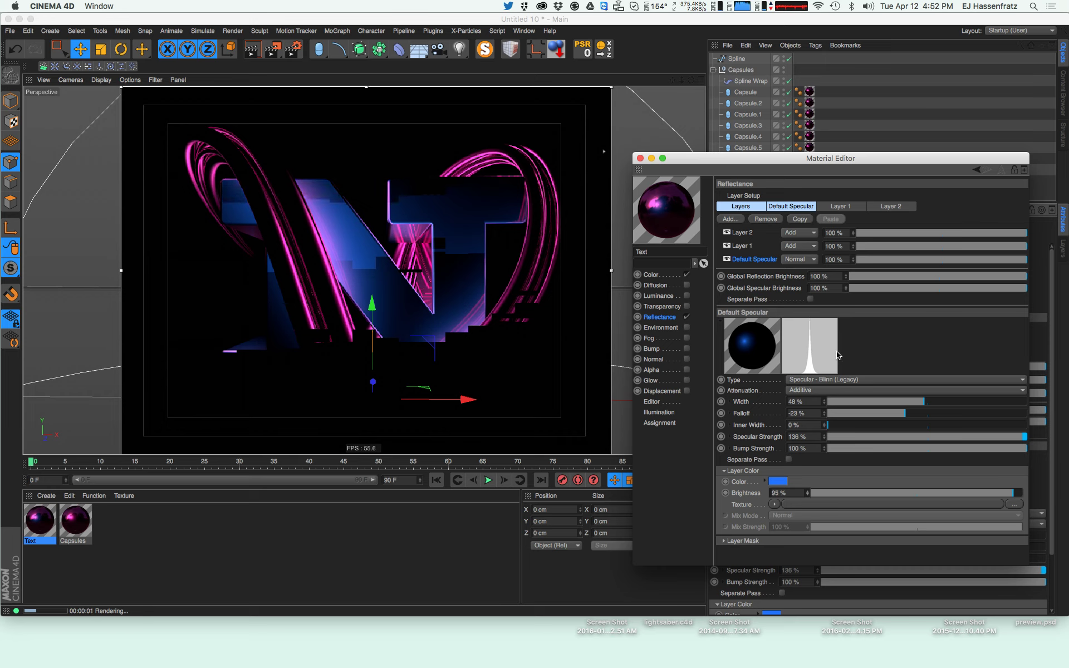
{"action": "left_click", "coordinate": [808, 491]}
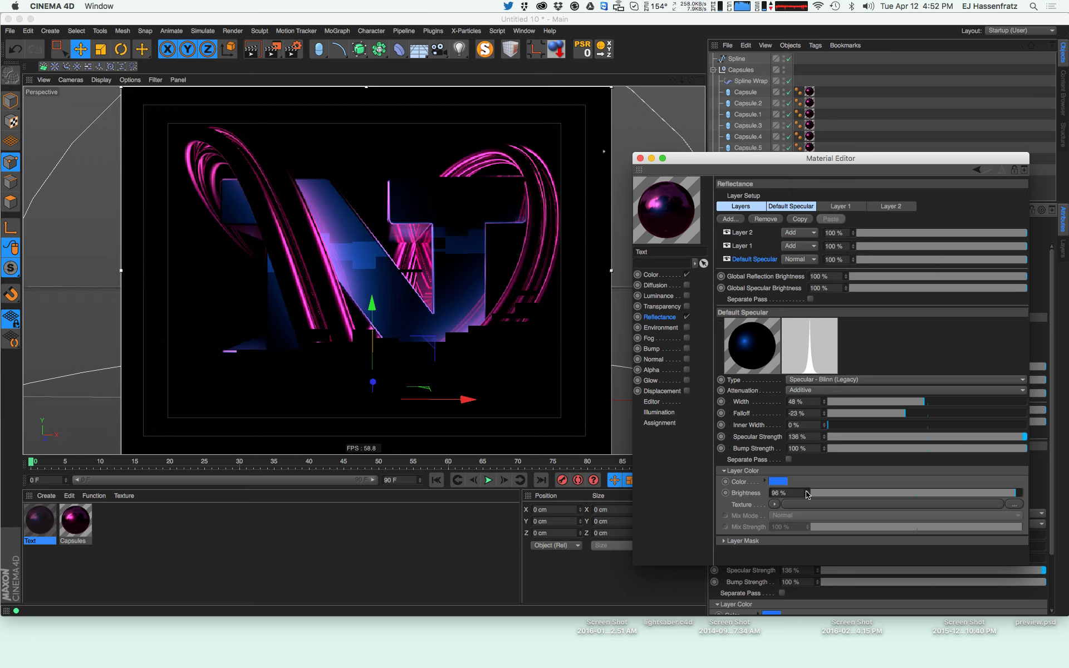
{"action": "left_click", "coordinate": [640, 159]}
Set the Capsules material's Default Specular width to 59%
{"action": "double_click", "coordinate": [75, 521]}
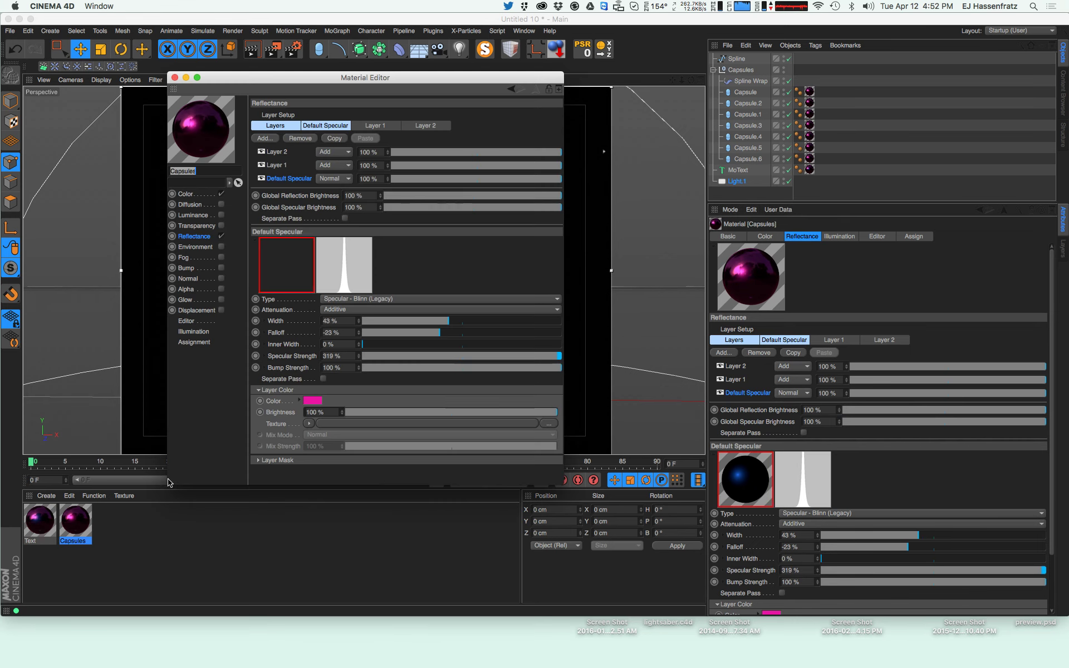
{"action": "left_click_drag", "start_coordinate": [242, 91], "coordinate": [739, 140]}
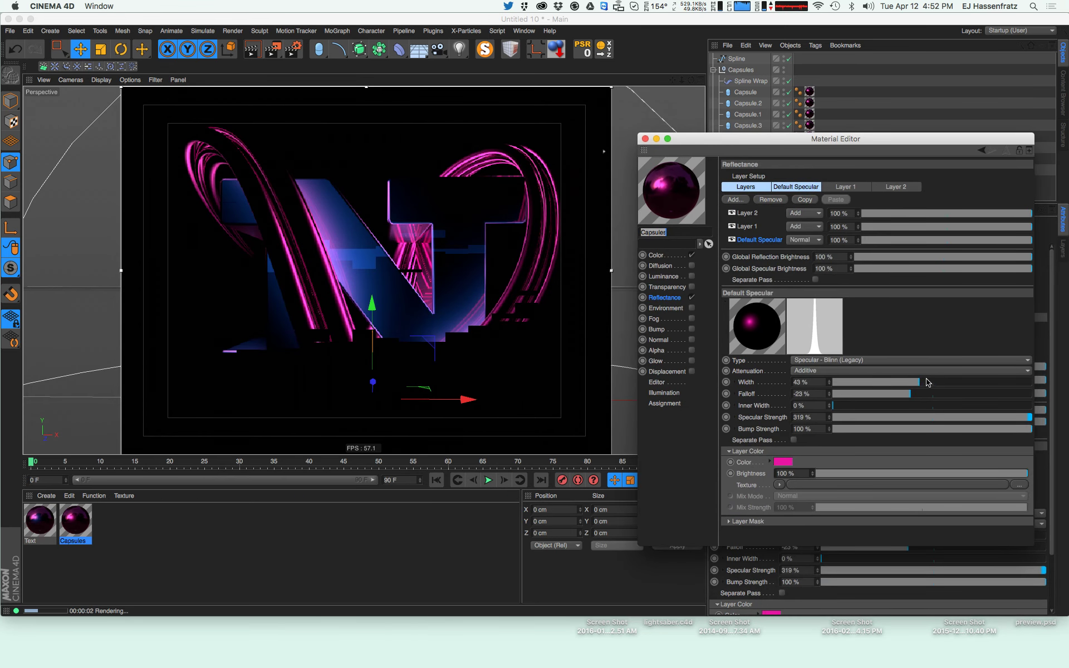
{"action": "left_click_drag", "start_coordinate": [927, 382], "coordinate": [986, 379]}
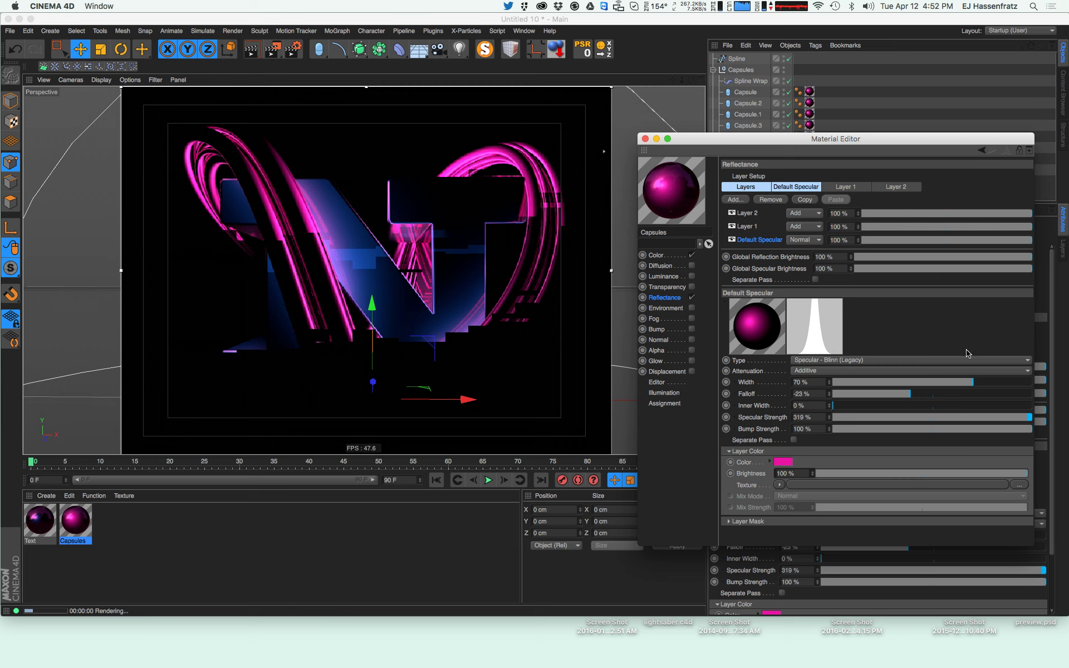
{"action": "left_click_drag", "start_coordinate": [964, 384], "coordinate": [960, 387]}
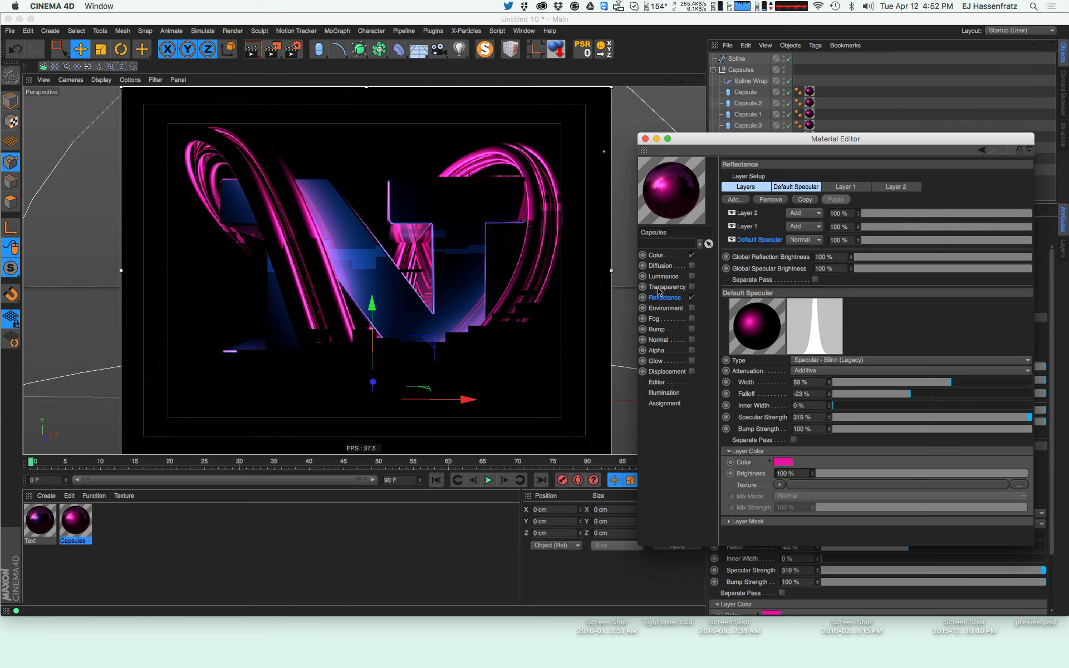
Enable the Capsules material's Diffusion channel and load the Backlight effect as its texture
{"action": "left_click", "coordinate": [666, 267]}
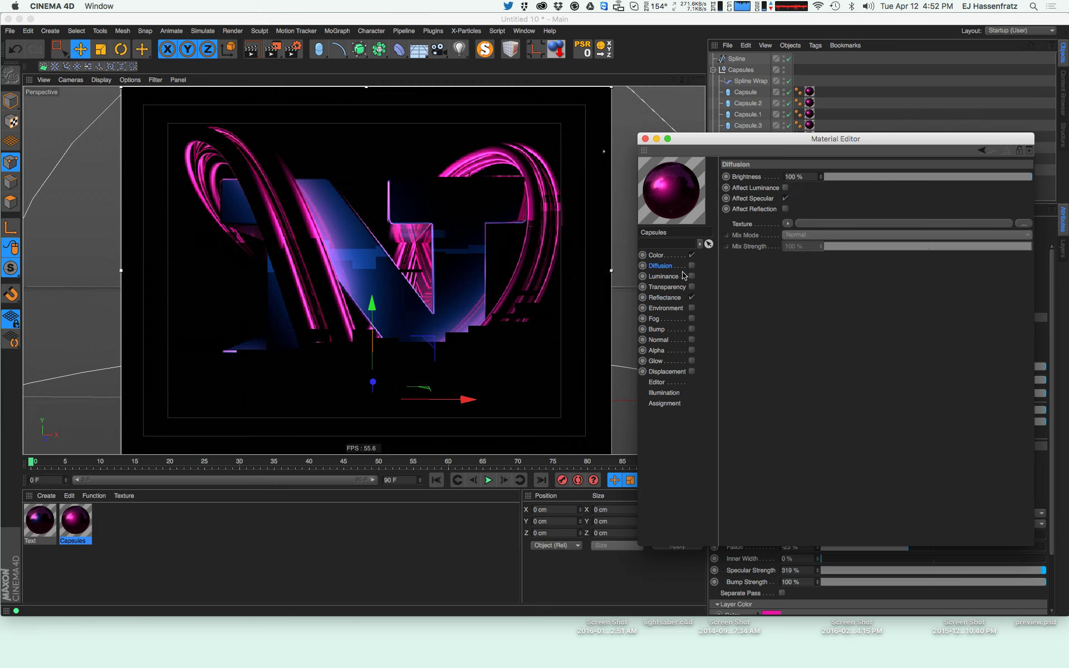
{"action": "left_click", "coordinate": [670, 277]}
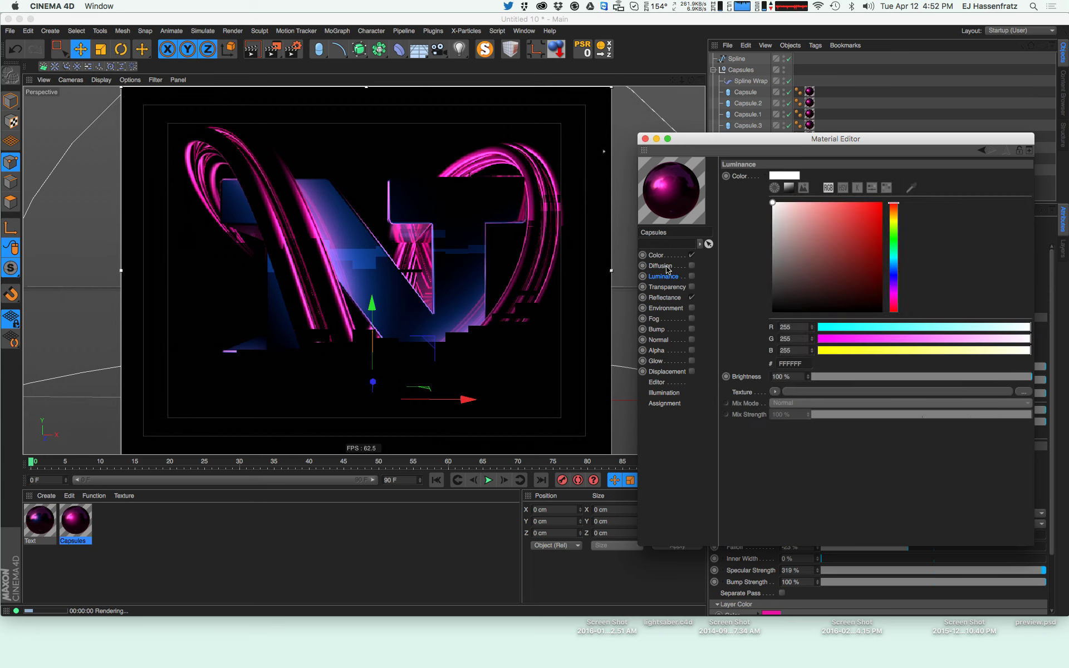
{"action": "left_click", "coordinate": [672, 266]}
{"action": "left_click", "coordinate": [691, 266]}
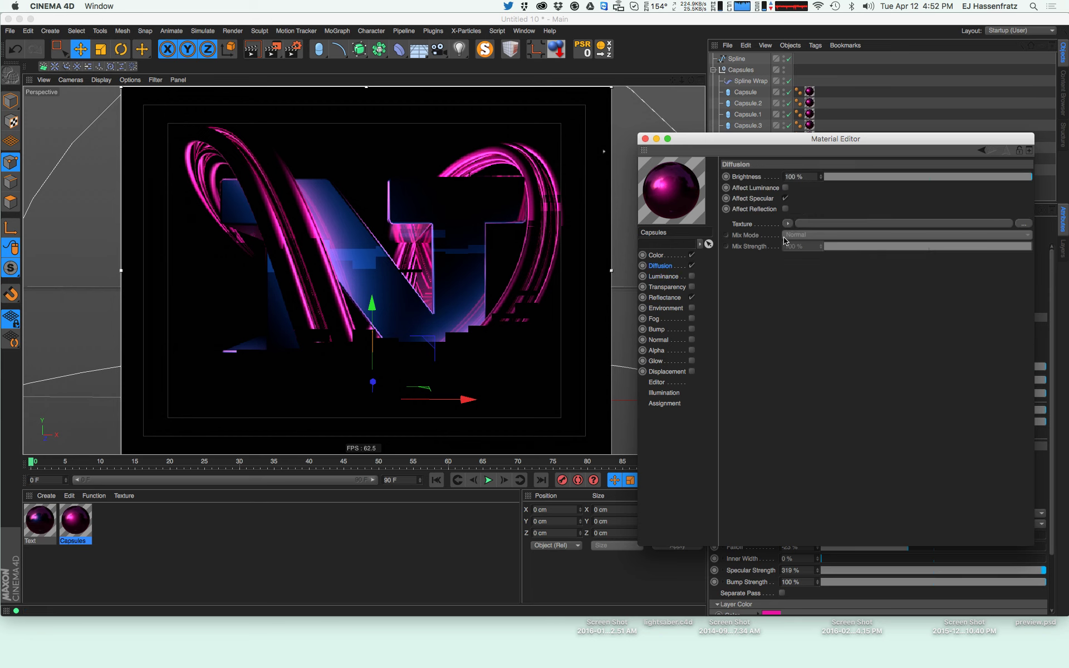
{"action": "left_click", "coordinate": [788, 223]}
{"action": "mouse_move", "coordinate": [819, 437]}
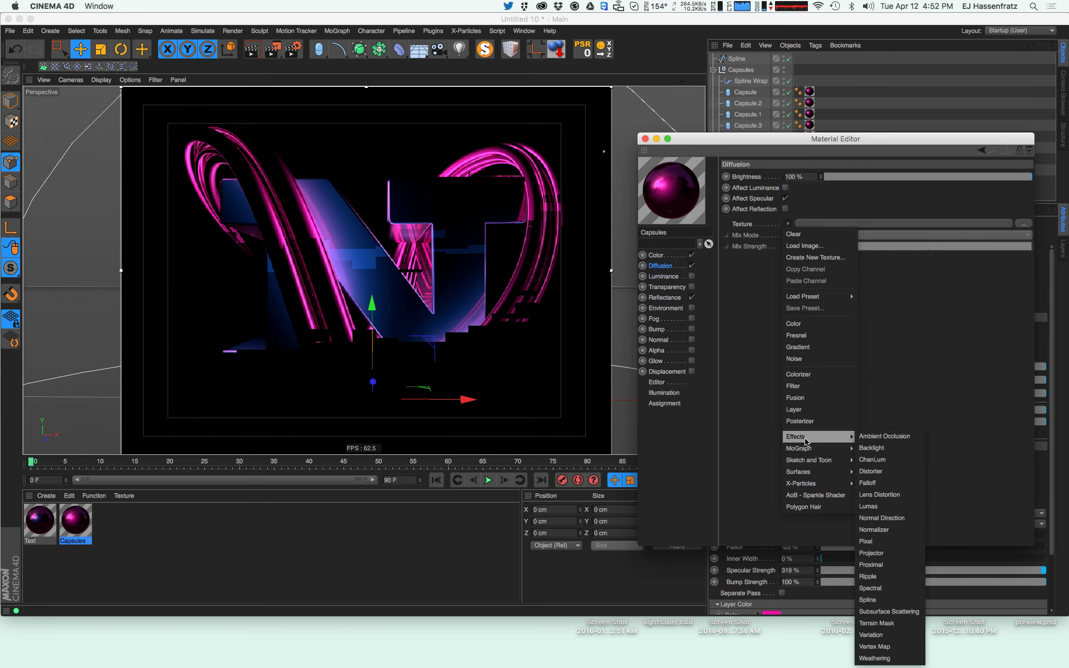
{"action": "left_click", "coordinate": [911, 449]}
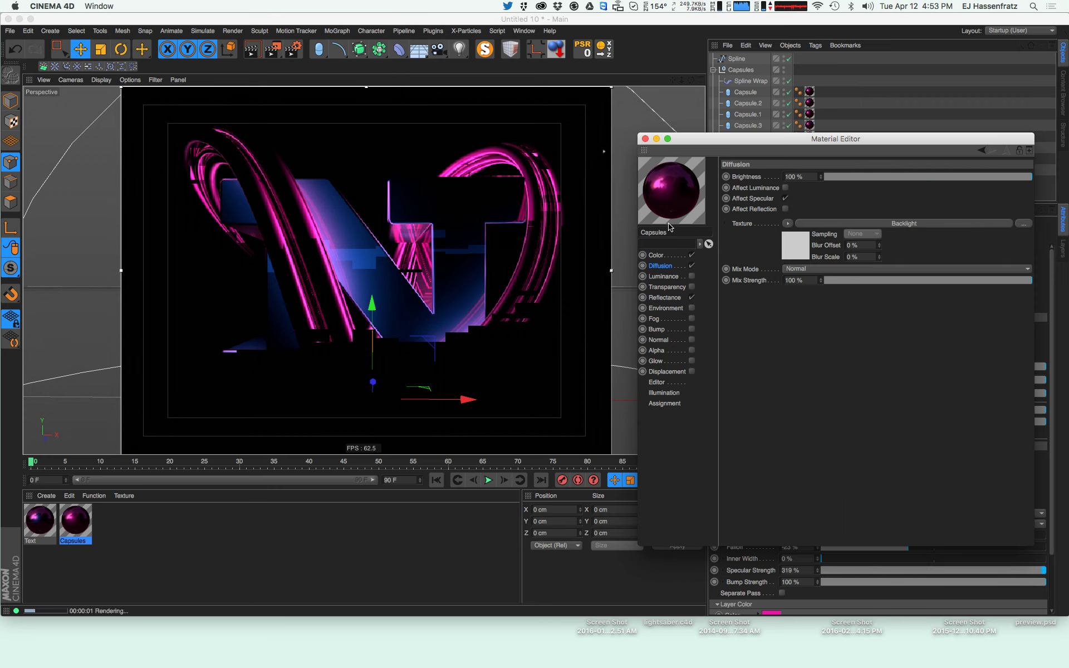
Let the diffusion affect luminance and reflection, and set the Backlight shader's illumination to 92% and shadow intensity to 100%
{"action": "left_click", "coordinate": [838, 226]}
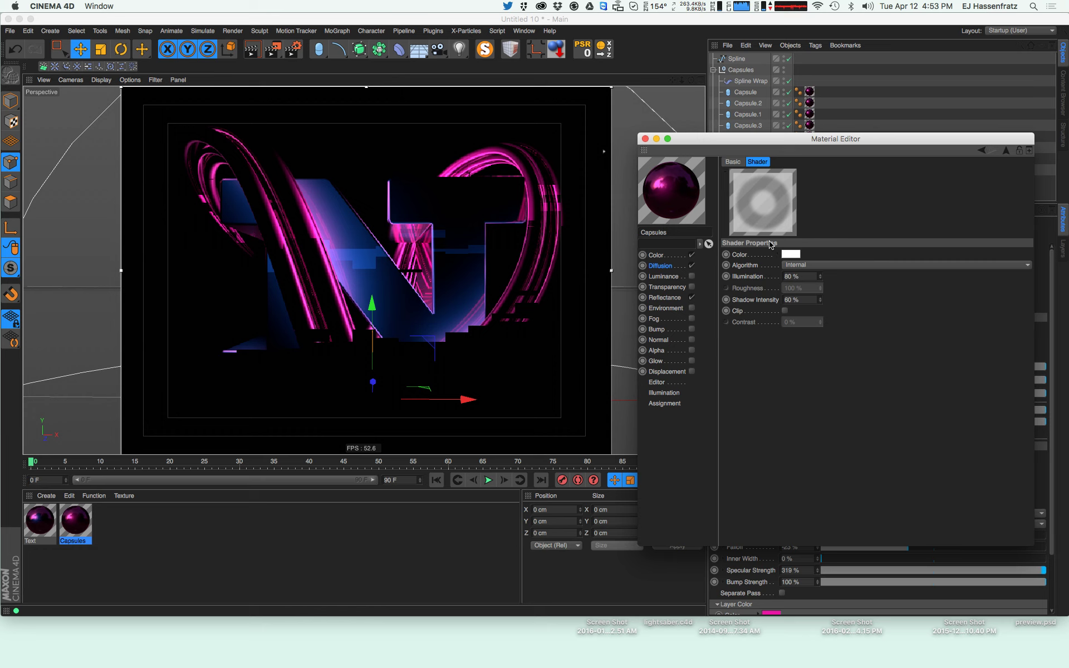
{"action": "left_click", "coordinate": [661, 266]}
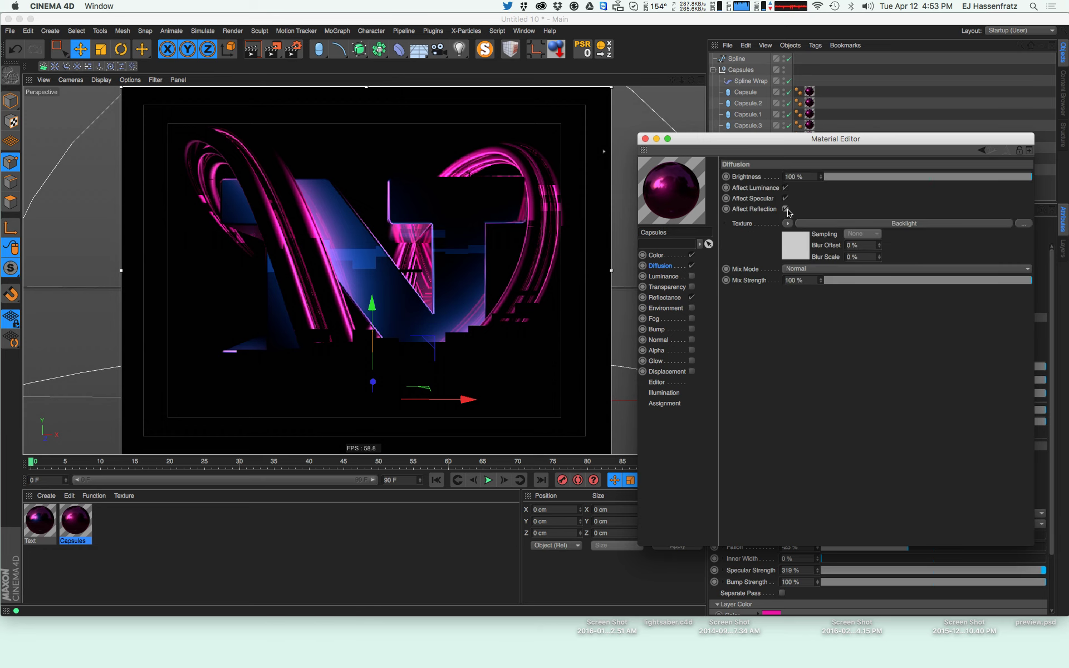
{"action": "left_click", "coordinate": [815, 223]}
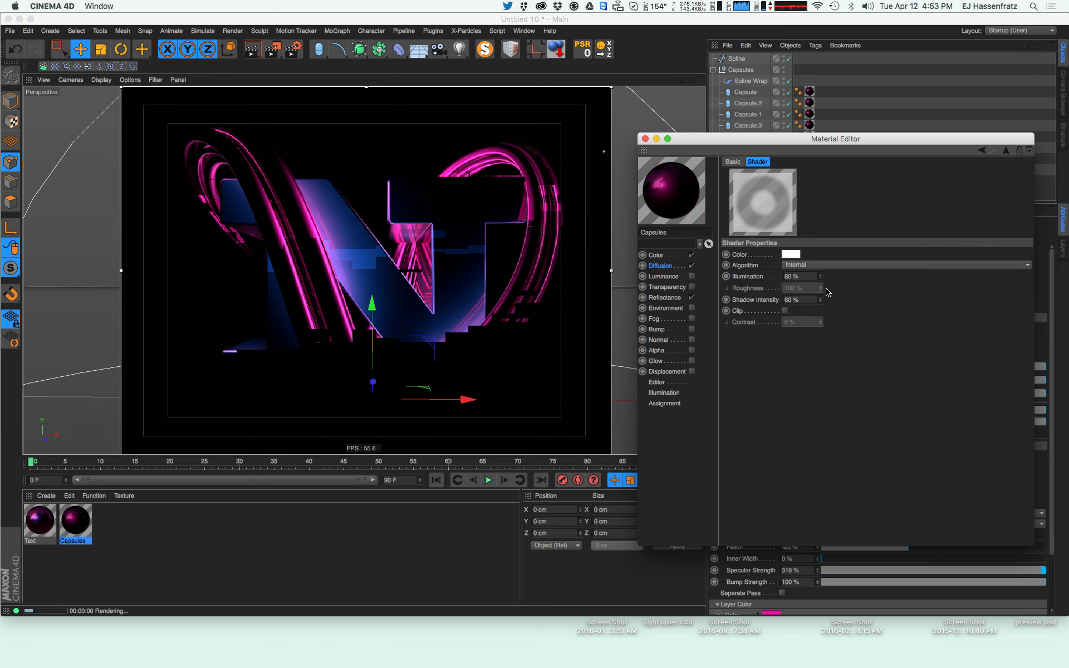
{"action": "left_click_drag", "start_coordinate": [821, 277], "coordinate": [825, 262]}
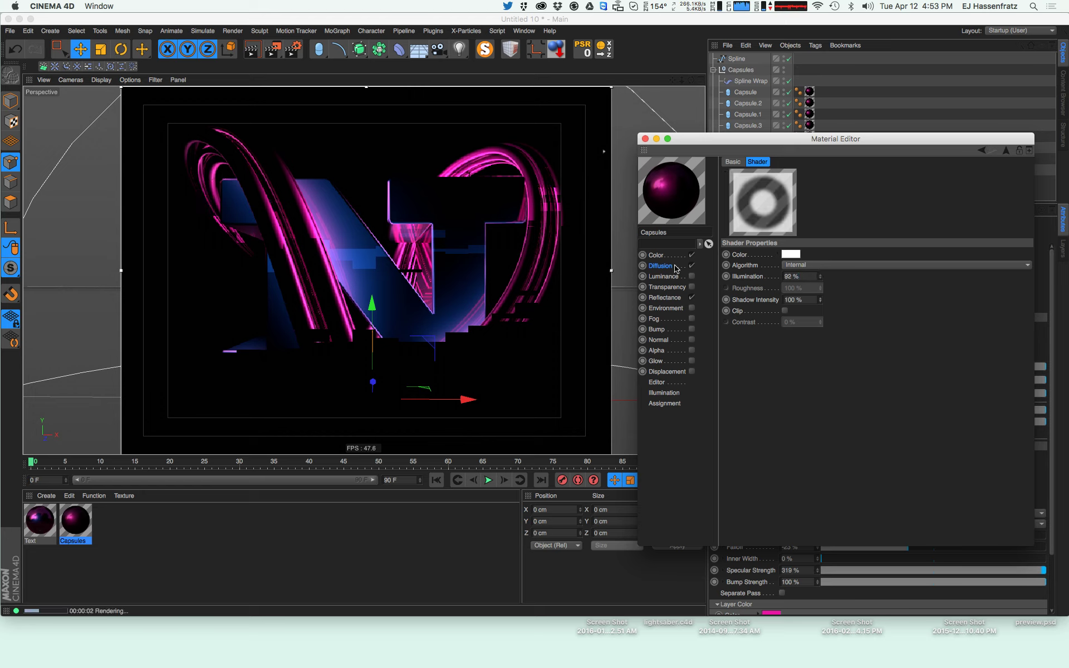
Change the Capsules material's base color to dark magenta, RGB 83, 0, 83
{"action": "left_click", "coordinate": [656, 255]}
{"action": "left_click_drag", "start_coordinate": [791, 304], "coordinate": [883, 291]}
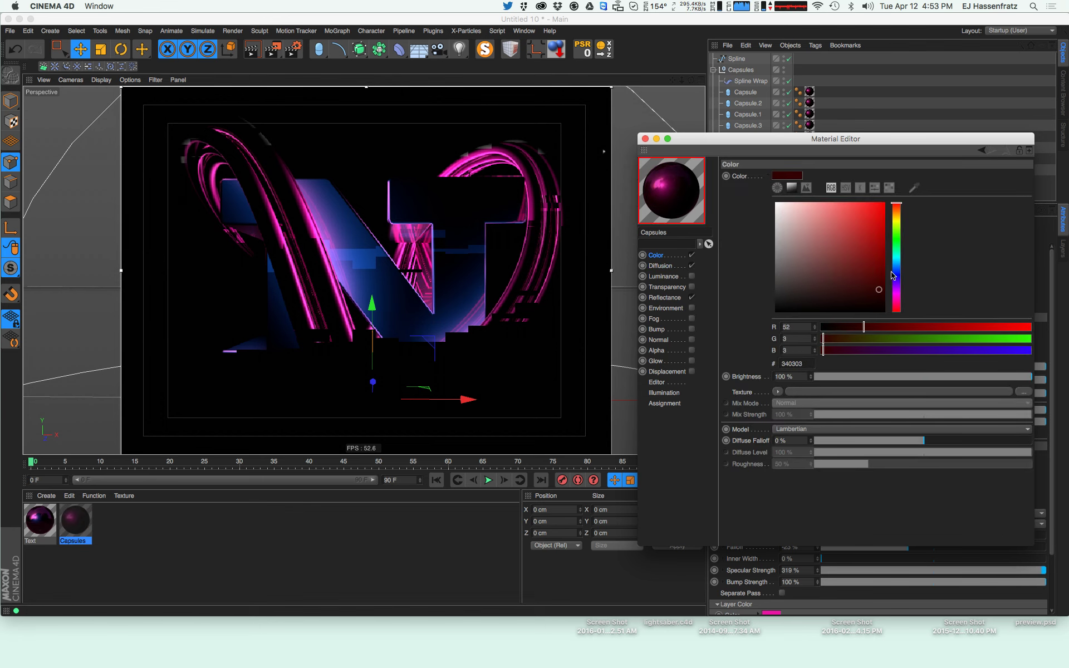
{"action": "left_click", "coordinate": [897, 293]}
{"action": "left_click", "coordinate": [885, 275]}
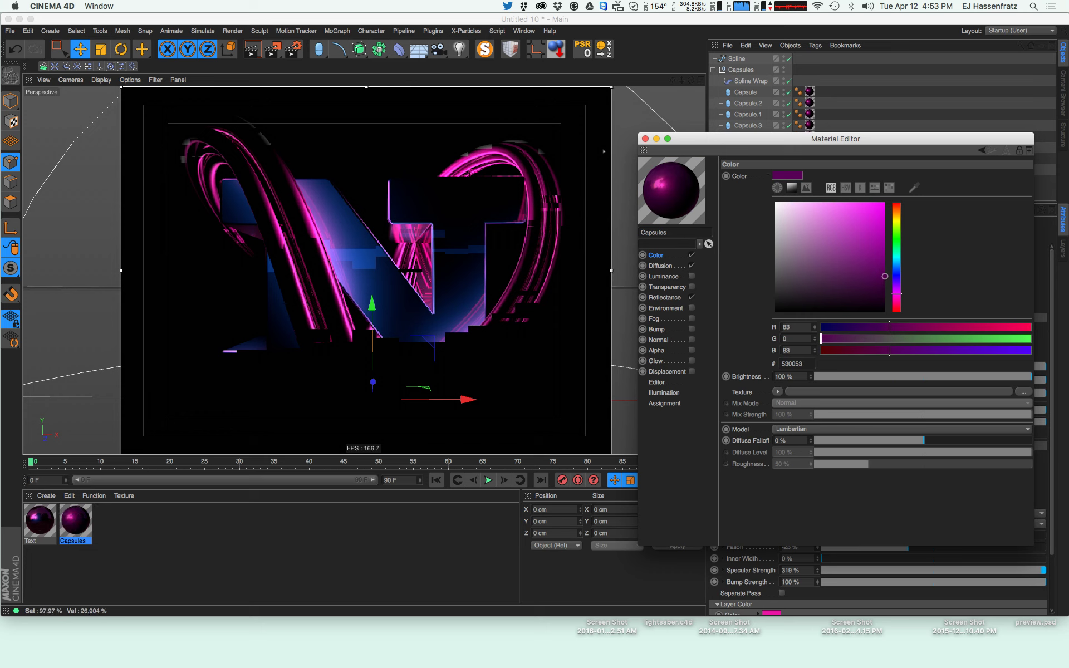
Switch the preview shape of the Capsules material's Backlight diffusion shader to Sphere
{"action": "left_click", "coordinate": [662, 266]}
{"action": "left_click", "coordinate": [808, 225]}
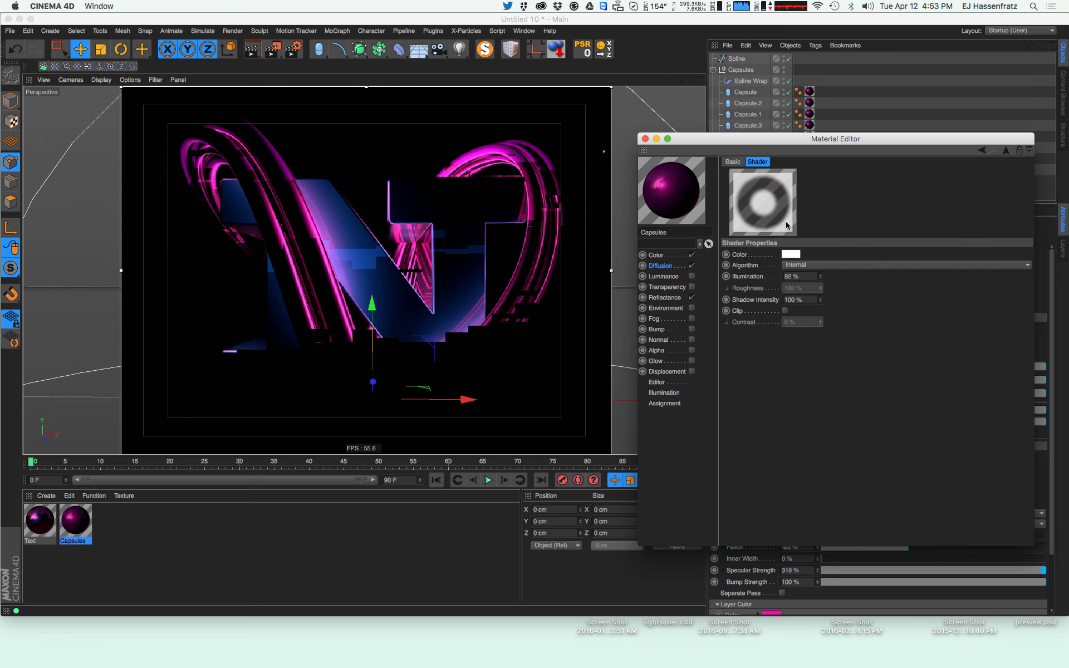
{"action": "right_click", "coordinate": [766, 198]}
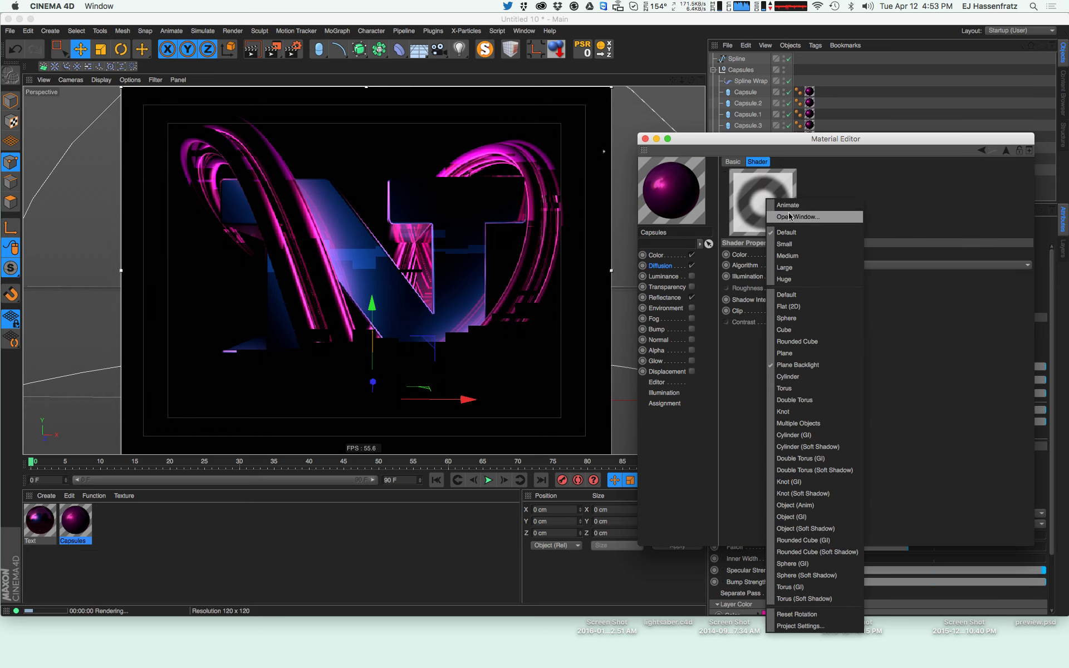
{"action": "left_click", "coordinate": [803, 319]}
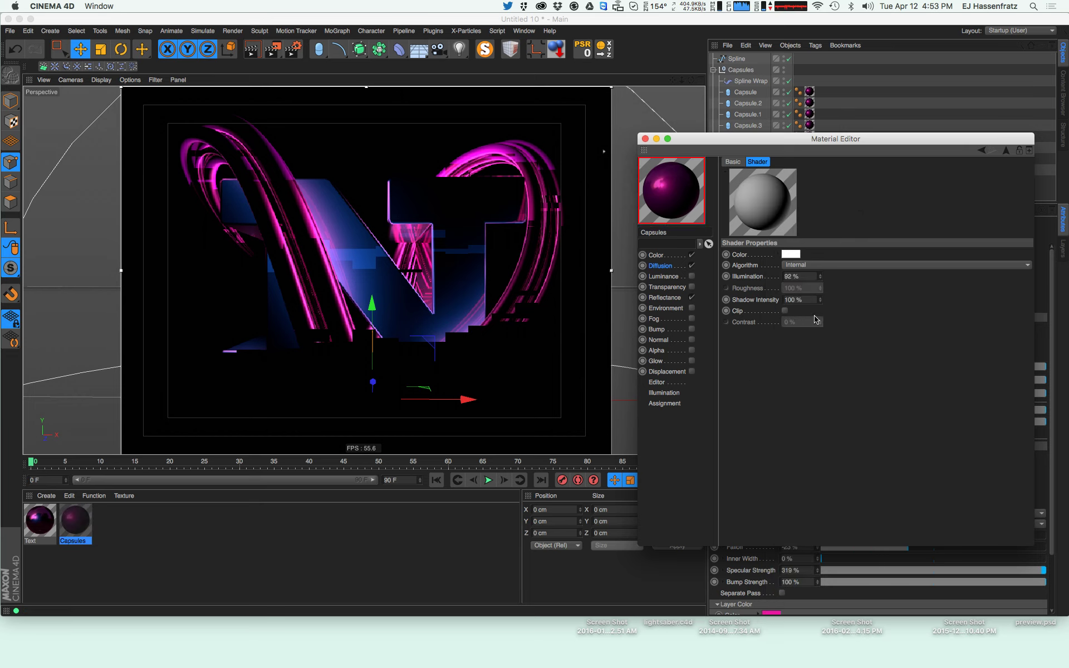
Try different illumination levels on the Backlight shader and settle on 79%
{"action": "mouse_move", "coordinate": [820, 276]}
{"action": "left_mouse_down"}
{"action": "mouse_move", "coordinate": [824, 268]}
{"action": "mouse_move", "coordinate": [822, 302]}
{"action": "mouse_move", "coordinate": [816, 276]}
{"action": "left_mouse_up"}
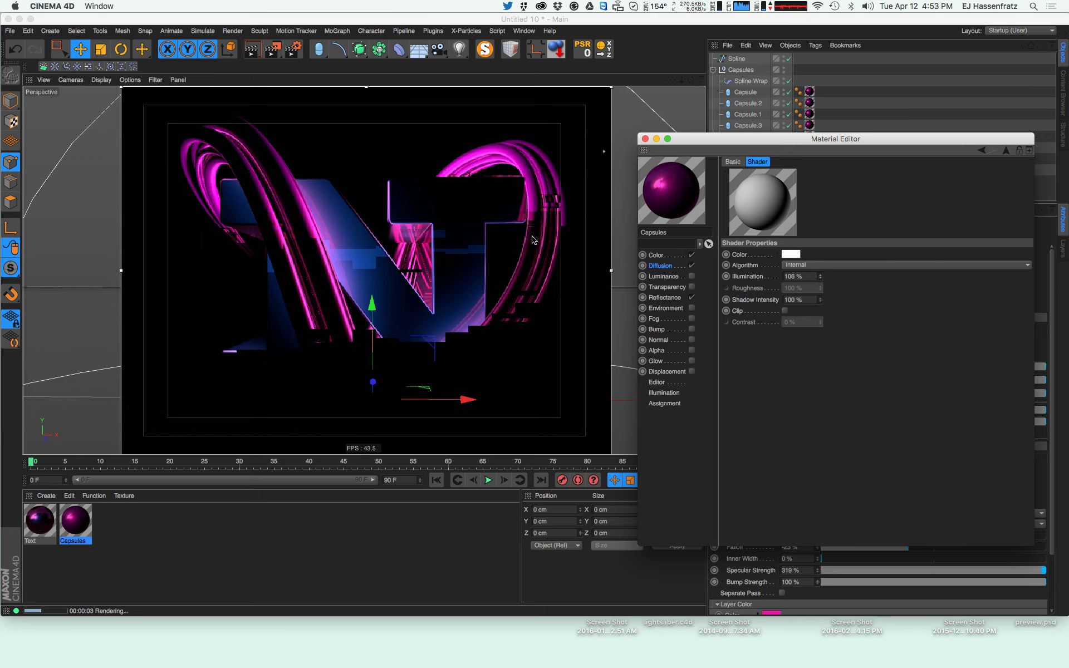
{"action": "left_click_drag", "start_coordinate": [821, 281], "coordinate": [822, 291]}
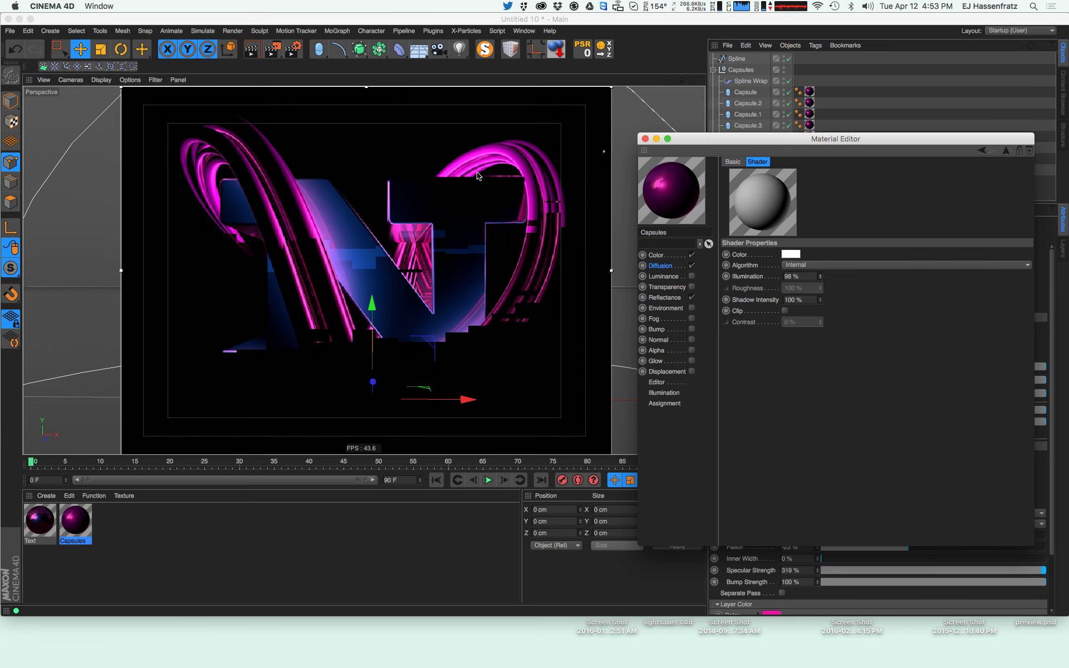
{"action": "left_click", "coordinate": [578, 265]}
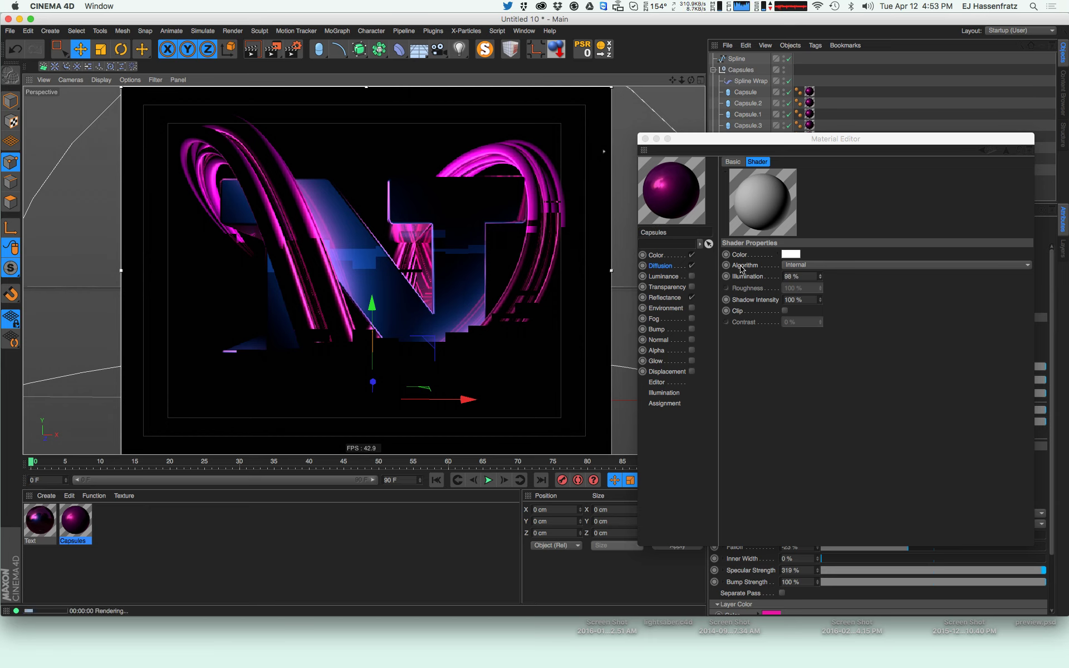
{"action": "left_click_drag", "start_coordinate": [821, 277], "coordinate": [821, 298]}
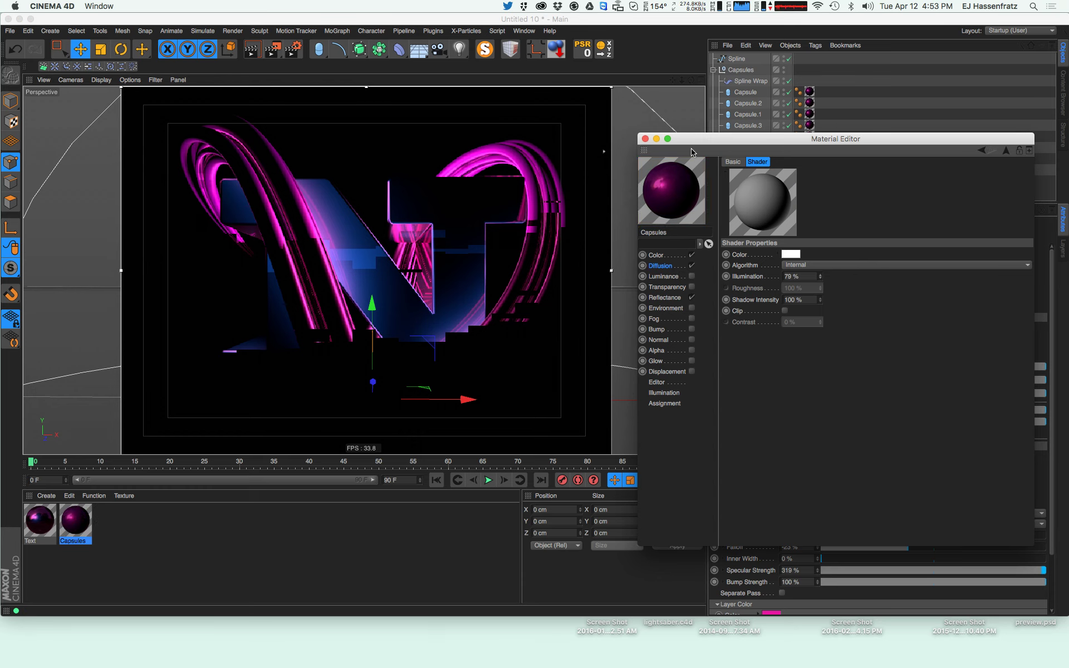
Move the material editor clear of the interactive render region's quality control and raise the region's quality
{"action": "left_click_drag", "start_coordinate": [693, 145], "coordinate": [691, 125]}
{"action": "left_click", "coordinate": [605, 156]}
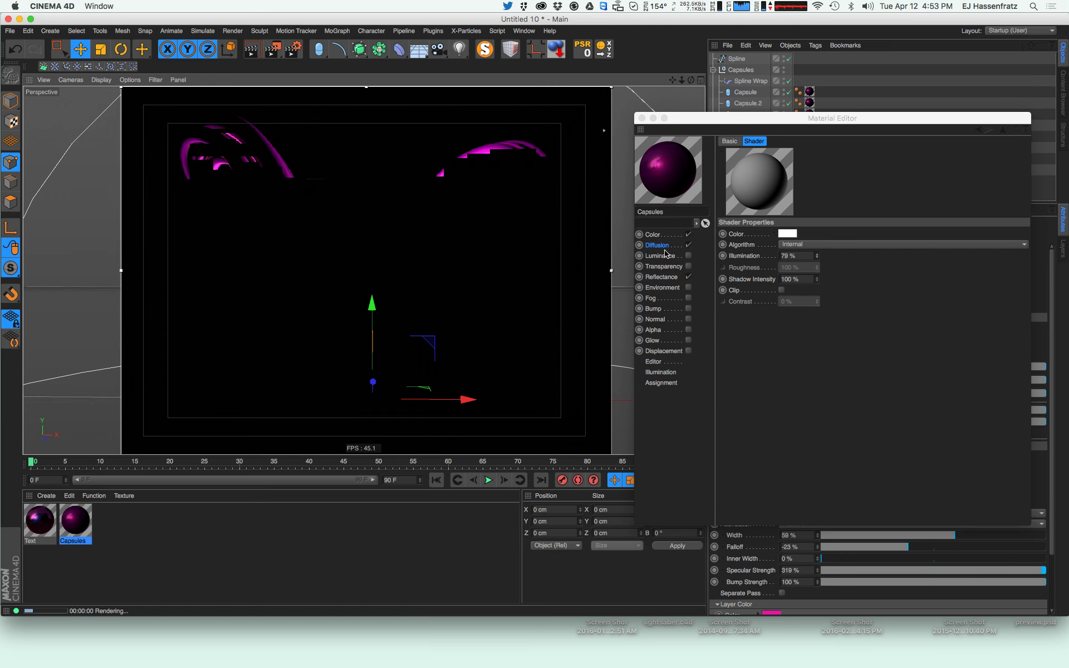
Set Layer 1 of the Capsules material's reflectance to 71% reflection strength and 77% Fresnel strength, and close the material editor
{"action": "left_click", "coordinate": [668, 278]}
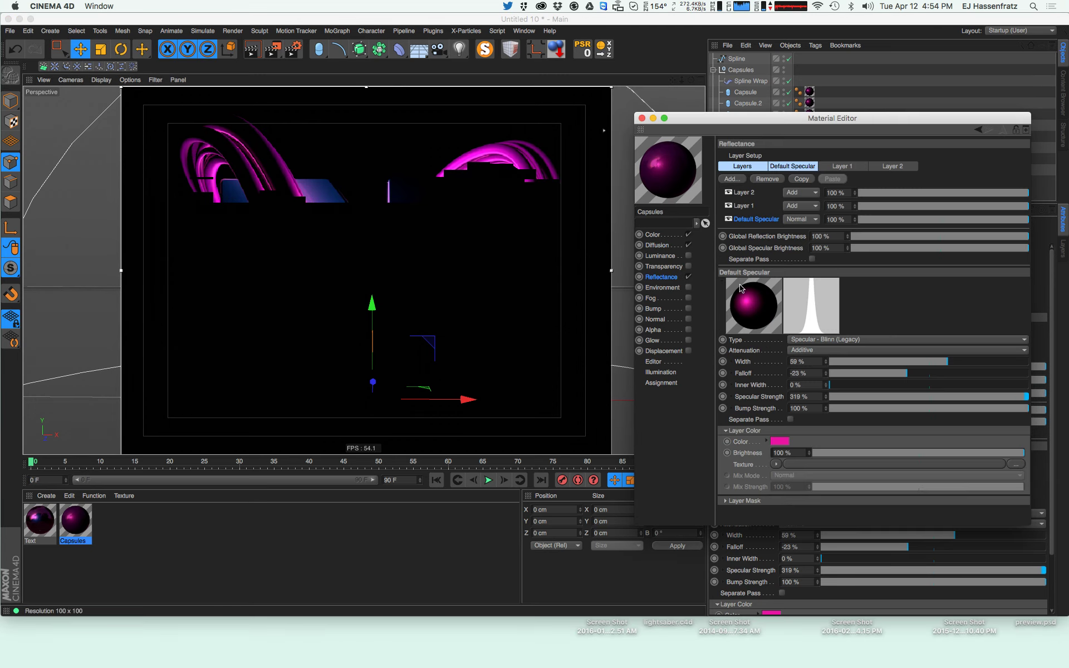
{"action": "left_click", "coordinate": [744, 206]}
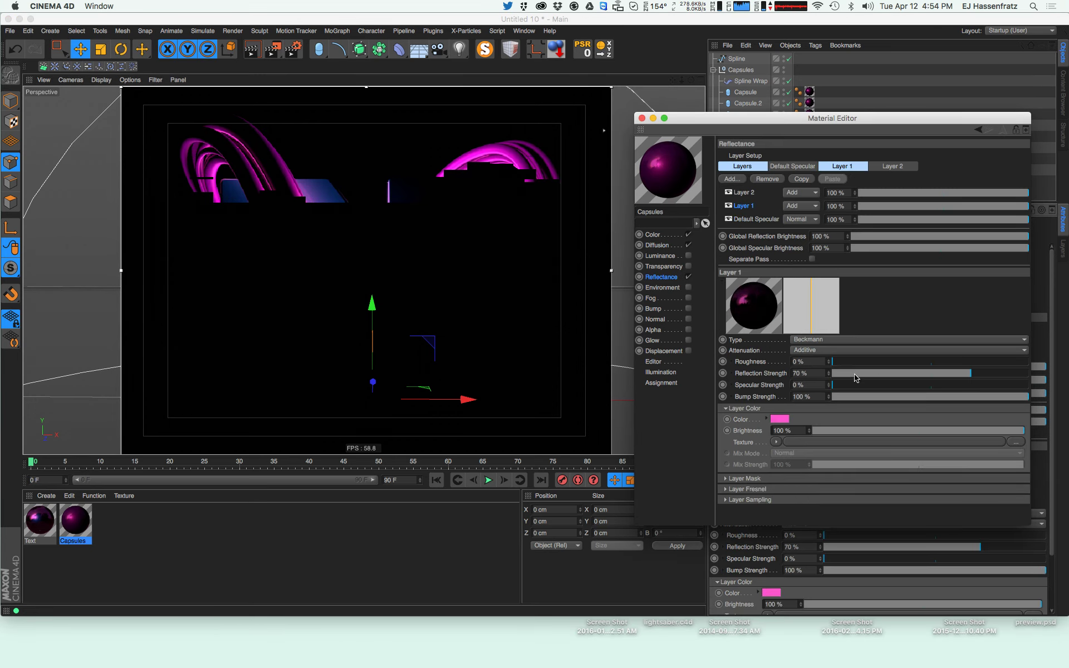
{"action": "left_click_drag", "start_coordinate": [975, 376], "coordinate": [977, 376]}
{"action": "left_click", "coordinate": [805, 489]}
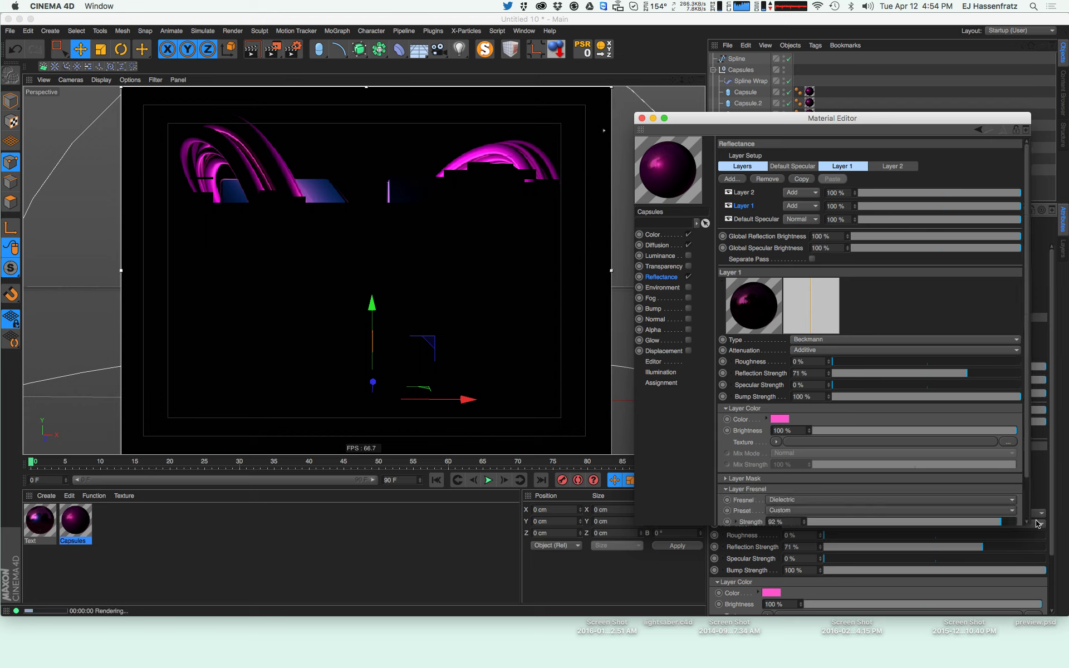
{"action": "left_click_drag", "start_coordinate": [989, 524], "coordinate": [978, 526]}
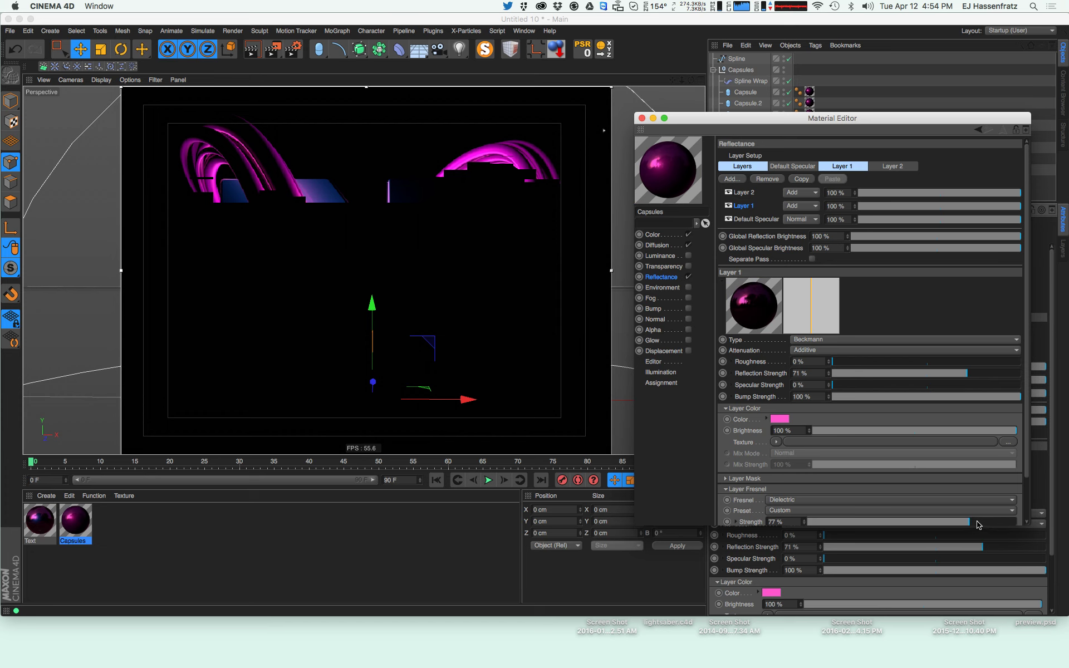
{"action": "left_click", "coordinate": [641, 118]}
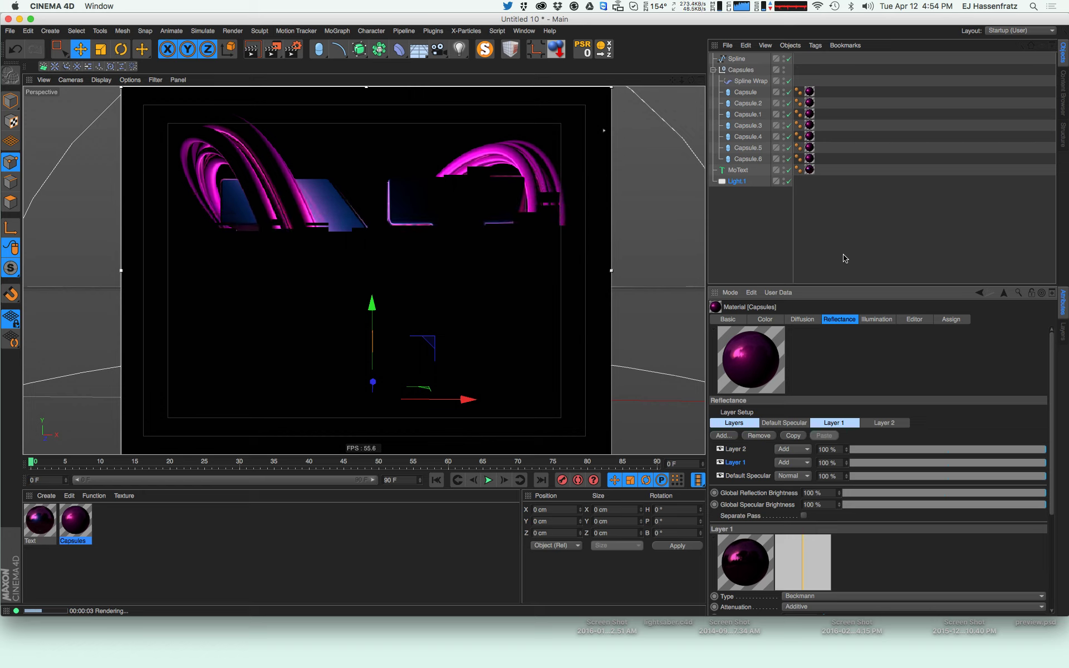
Add an HDRI Studio rig to the scene and turn off its seamless floor
{"action": "left_click", "coordinate": [395, 32]}
{"action": "mouse_move", "coordinate": [438, 32]}
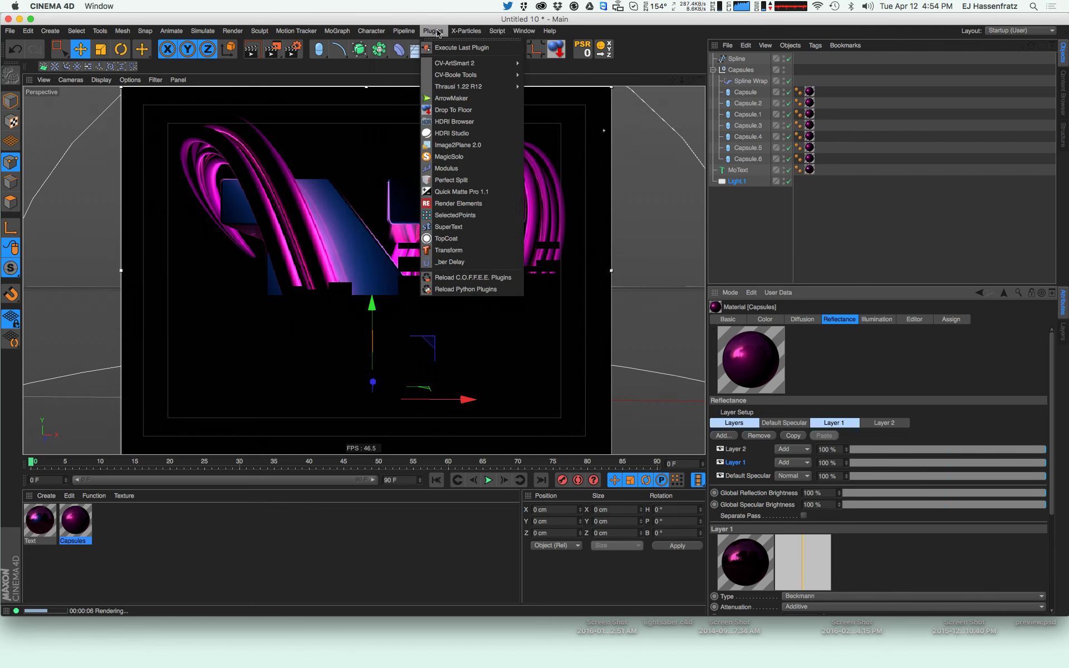
{"action": "left_click", "coordinate": [452, 133]}
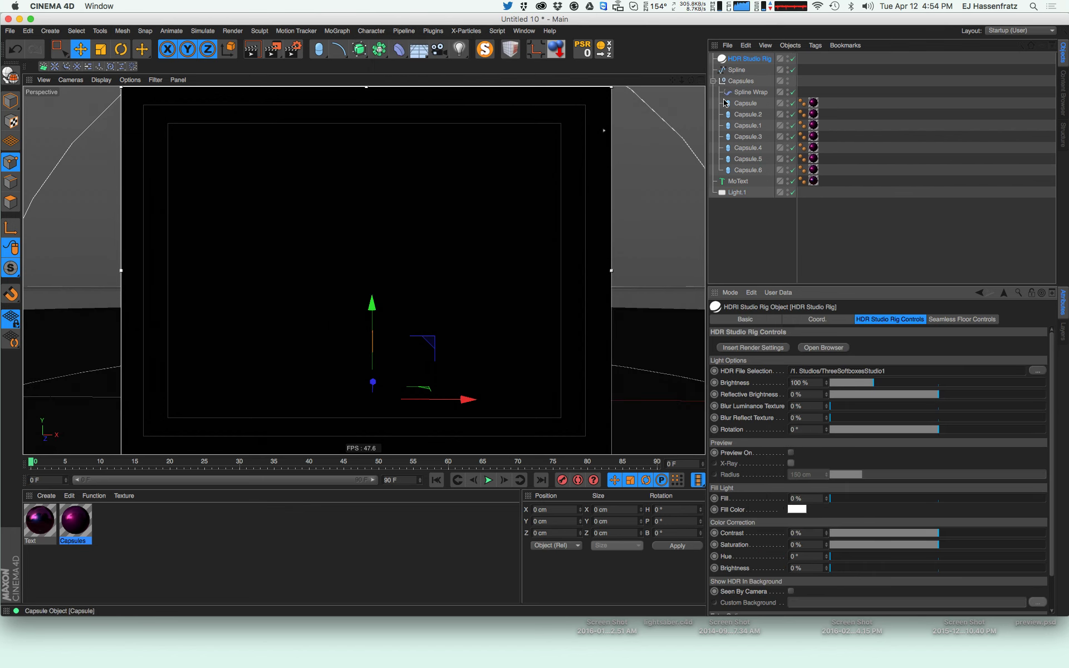
{"action": "left_click", "coordinate": [973, 319]}
{"action": "left_click", "coordinate": [783, 394]}
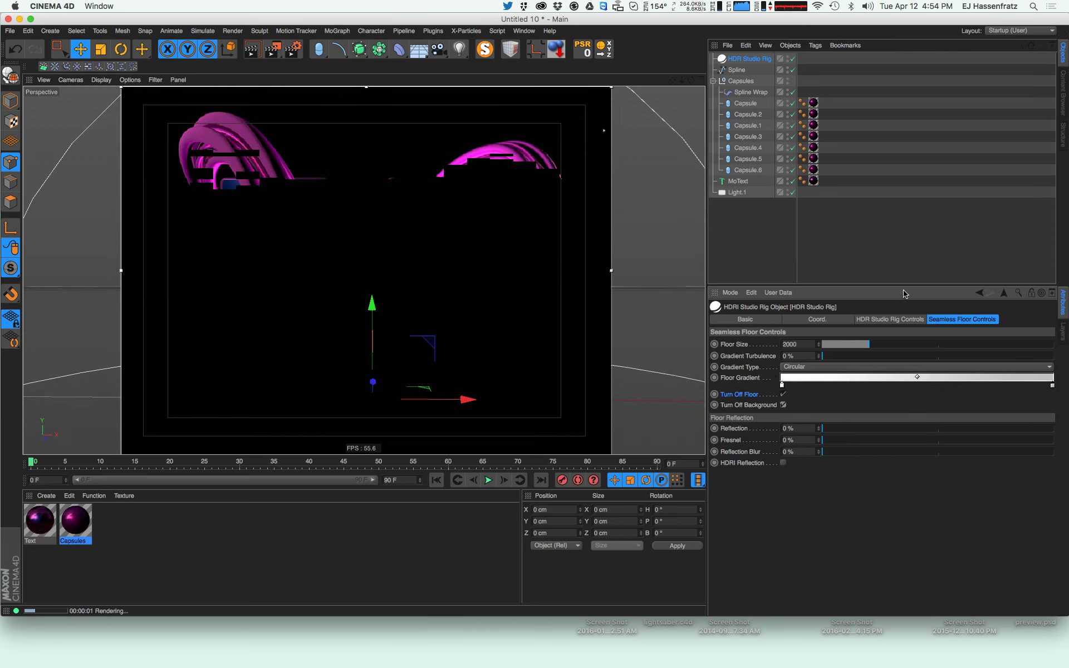
Set the HDR Studio Rig's luminance texture blur and reflect texture blur to 11% each
{"action": "left_click", "coordinate": [887, 321]}
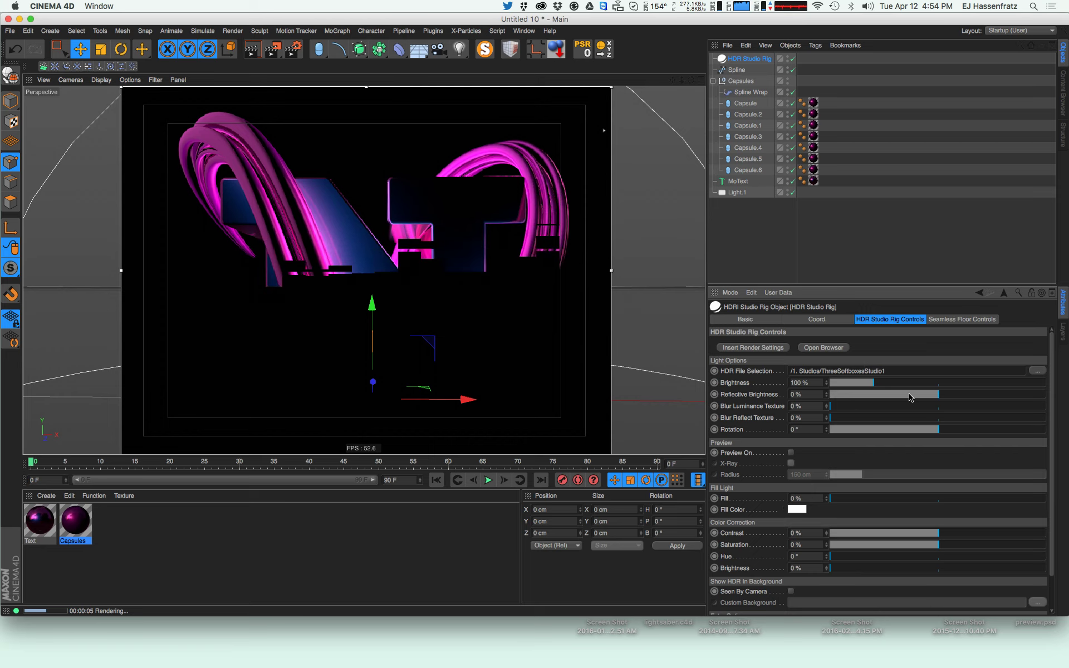
{"action": "left_click", "coordinate": [845, 406]}
{"action": "left_click", "coordinate": [842, 417]}
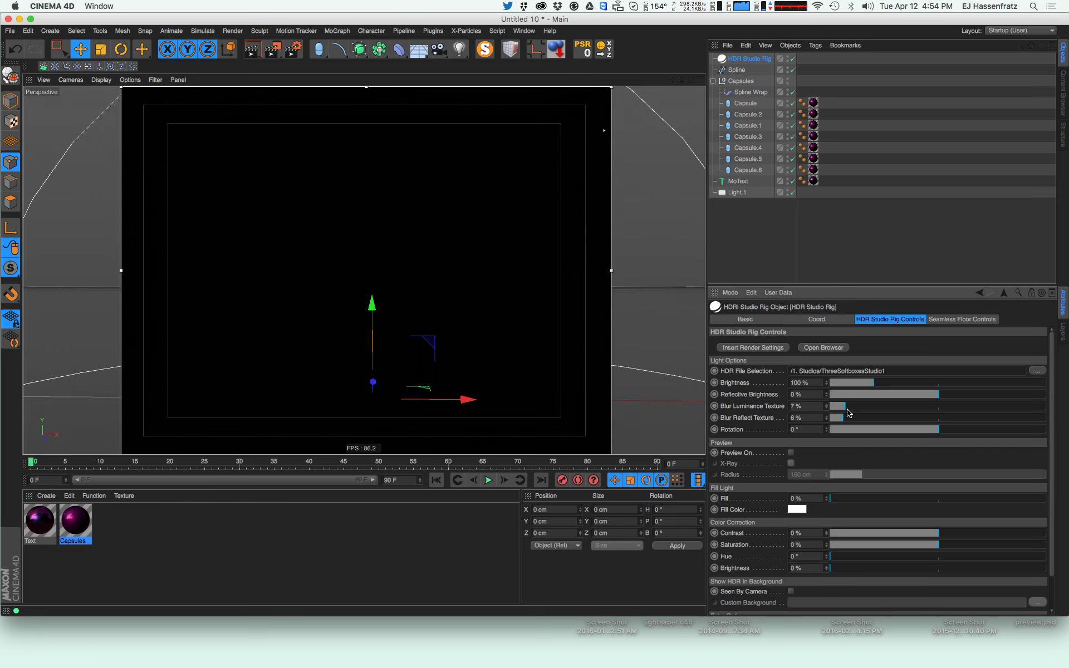
{"action": "left_click", "coordinate": [848, 419]}
{"action": "left_click", "coordinate": [855, 407]}
{"action": "left_click", "coordinate": [853, 418]}
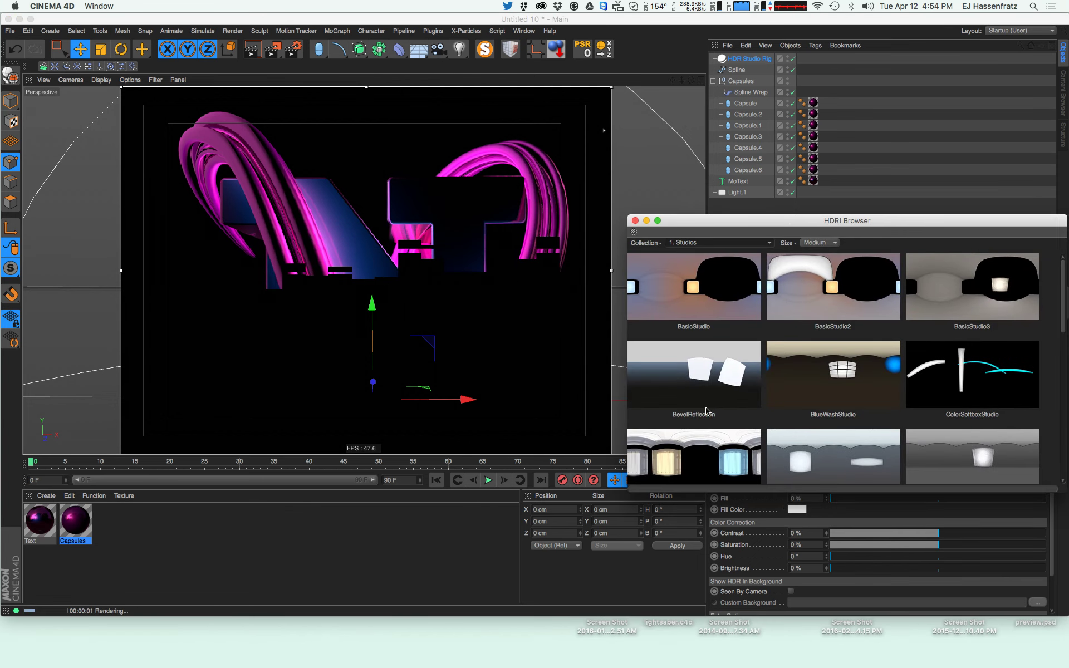
Load the ColorSoftboxStudio HDR from the 1. Studios collection into the rig and close the HDRI Browser
{"action": "left_click", "coordinate": [887, 359]}
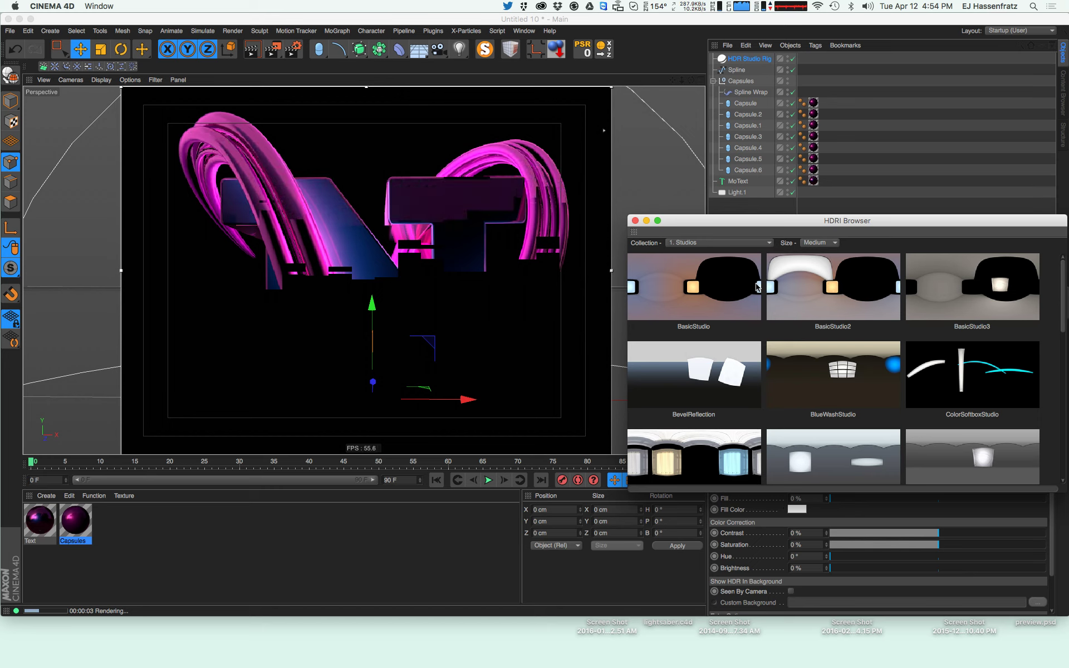
{"action": "left_click", "coordinate": [992, 395]}
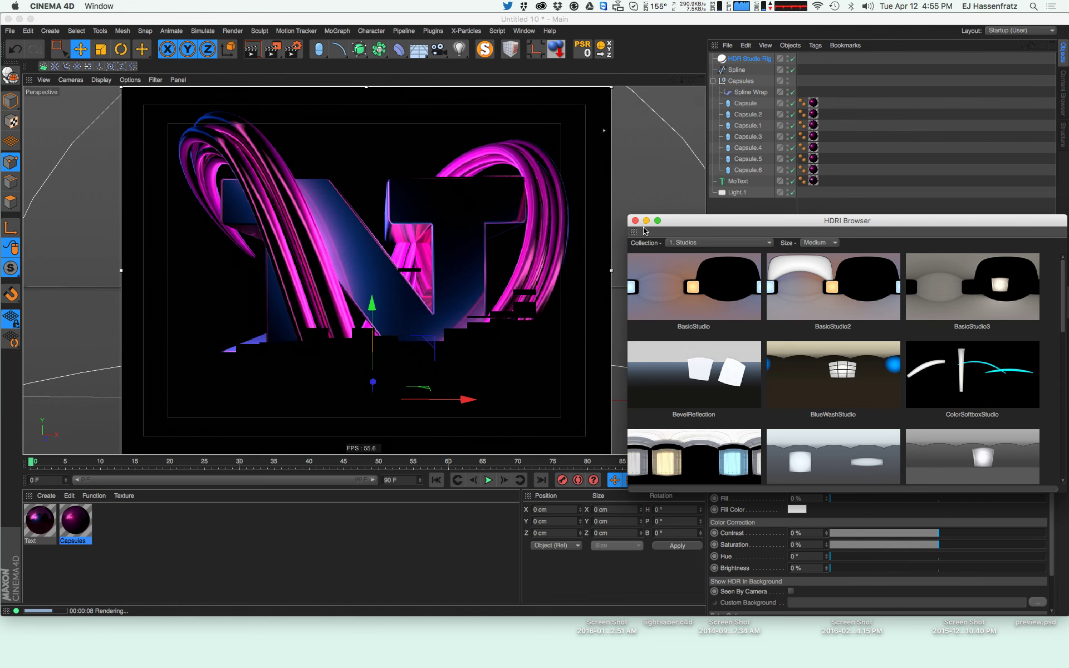
{"action": "left_click_drag", "start_coordinate": [633, 226], "coordinate": [632, 226]}
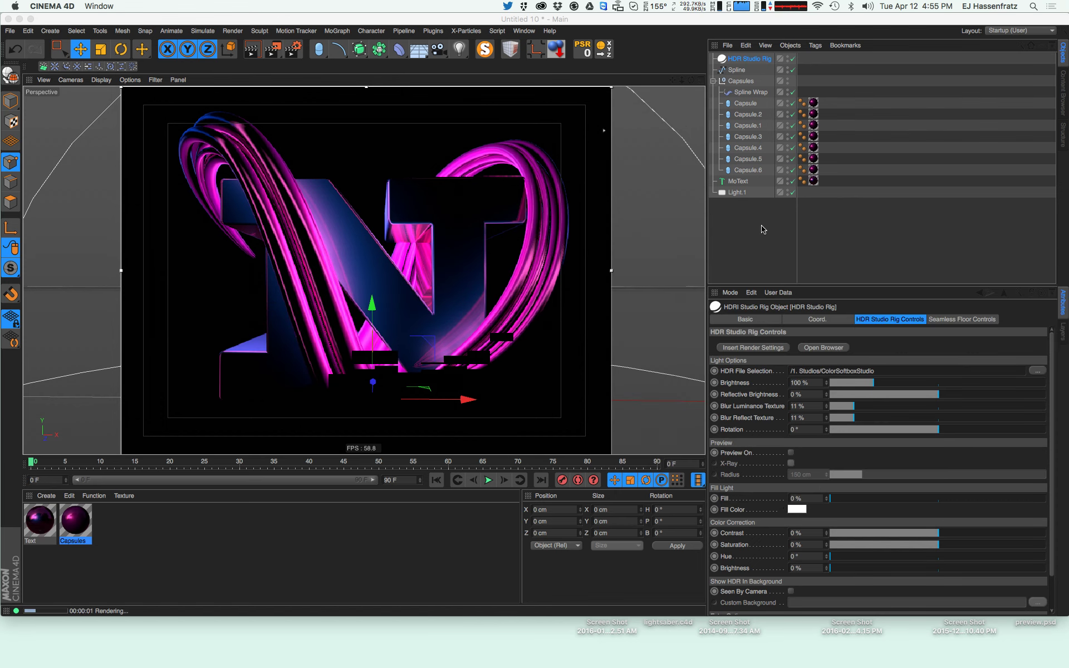
Rename the spline-shaped area light Light.1 as Spline Light
{"action": "left_click", "coordinate": [759, 250]}
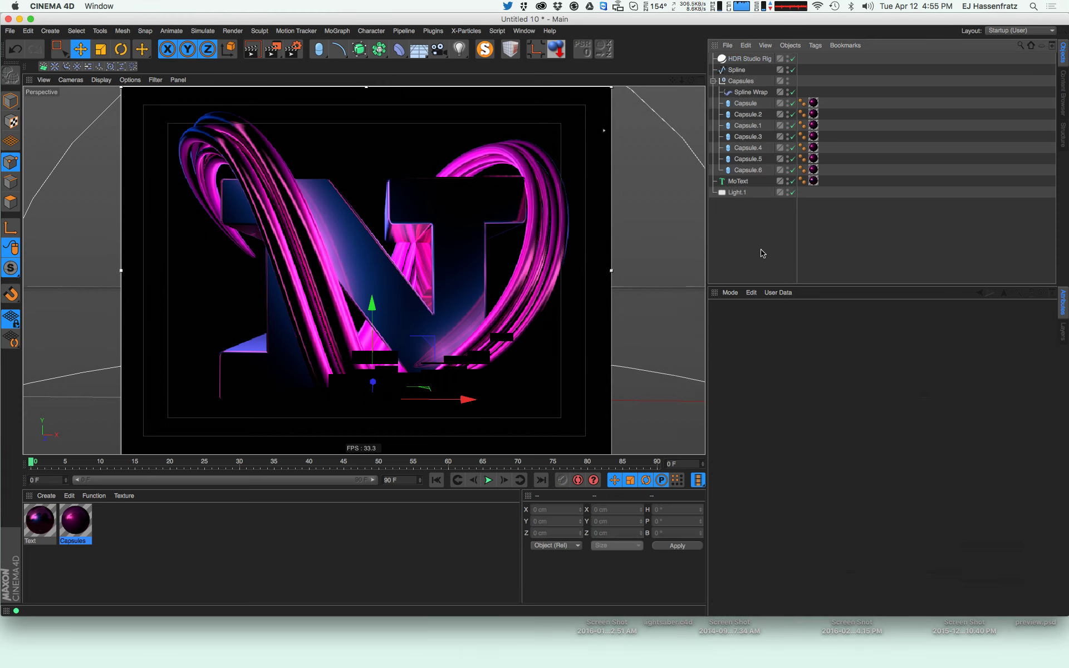
{"action": "left_click_drag", "start_coordinate": [321, 51], "coordinate": [791, 65]}
{"action": "double_click", "coordinate": [737, 192]}
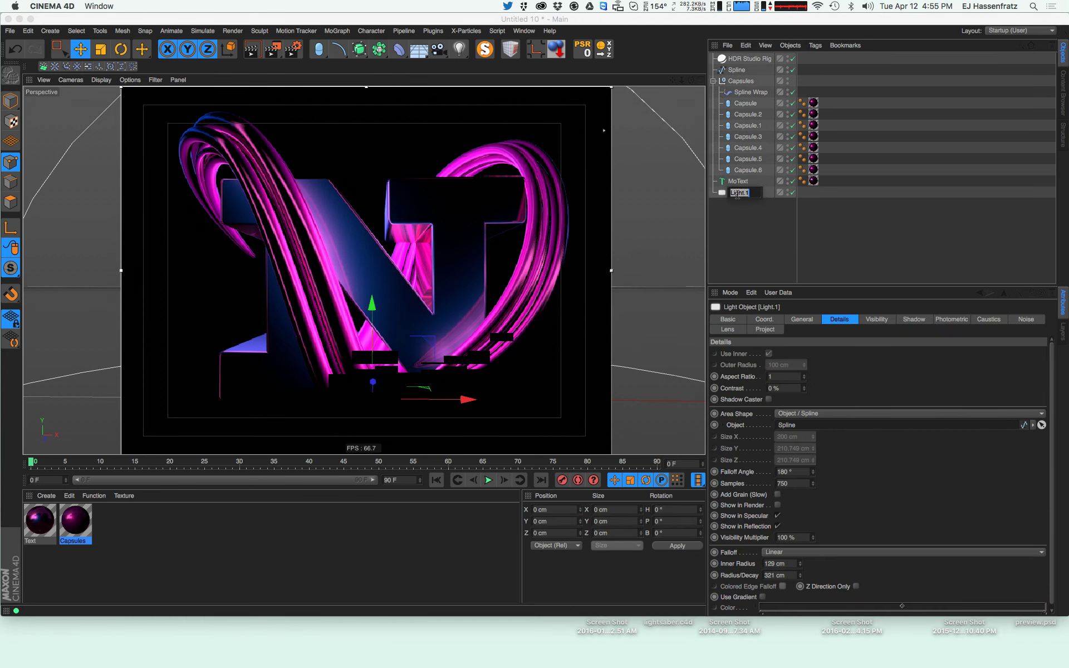
{"action": "type", "text": "Spline Light"}
{"action": "key", "text": "Return"}
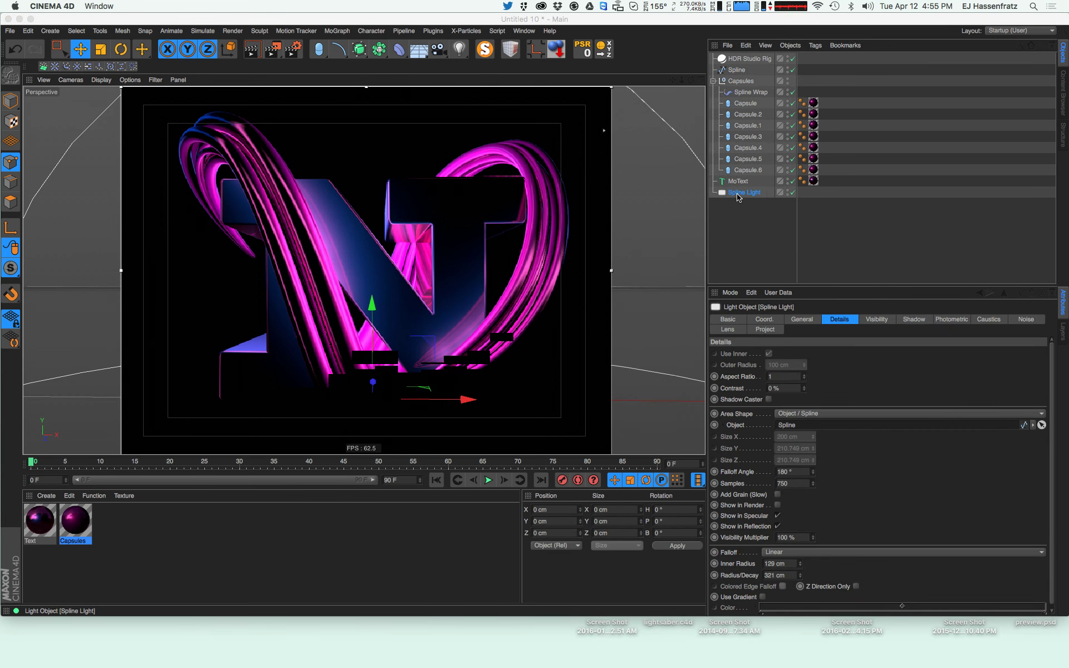
{"action": "double_click", "coordinate": [750, 193]}
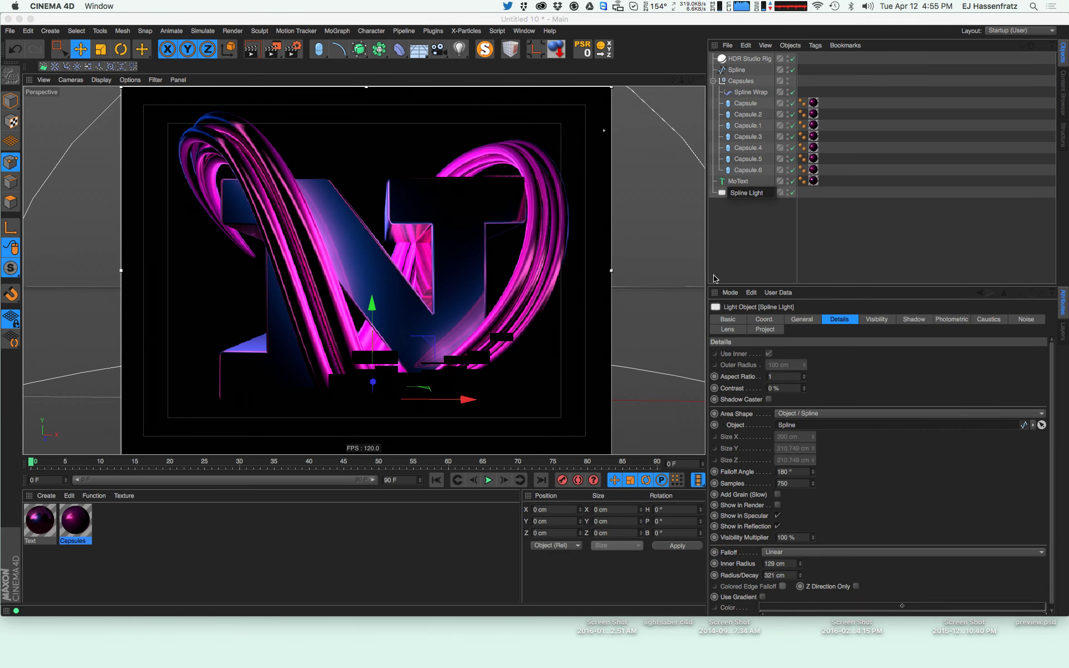
{"action": "type", "text": "i"}
{"action": "key", "text": "Return"}
Duplicate the spline light, correcting the spelling of the original's name to Spline Light, and rename the copy Torus
{"action": "left_click_drag", "start_coordinate": [748, 194], "coordinate": [750, 216], "text": "ctrl"}
{"action": "double_click", "coordinate": [754, 193]}
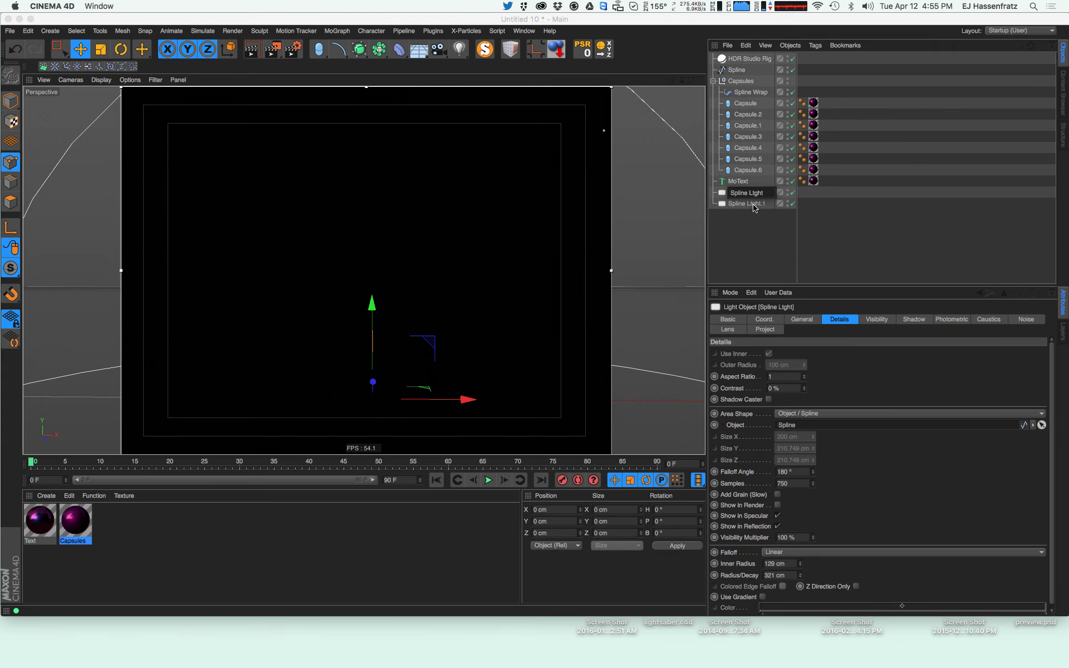
{"action": "type", "text": "i"}
{"action": "key", "text": "Return"}
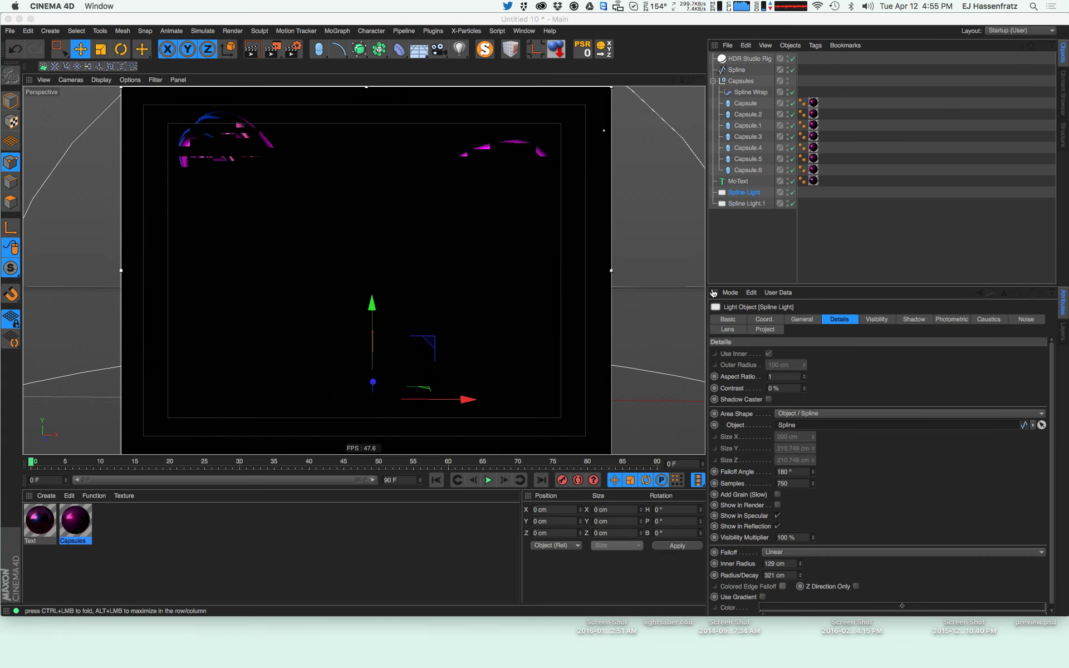
{"action": "left_click", "coordinate": [748, 205]}
{"action": "double_click", "coordinate": [755, 204]}
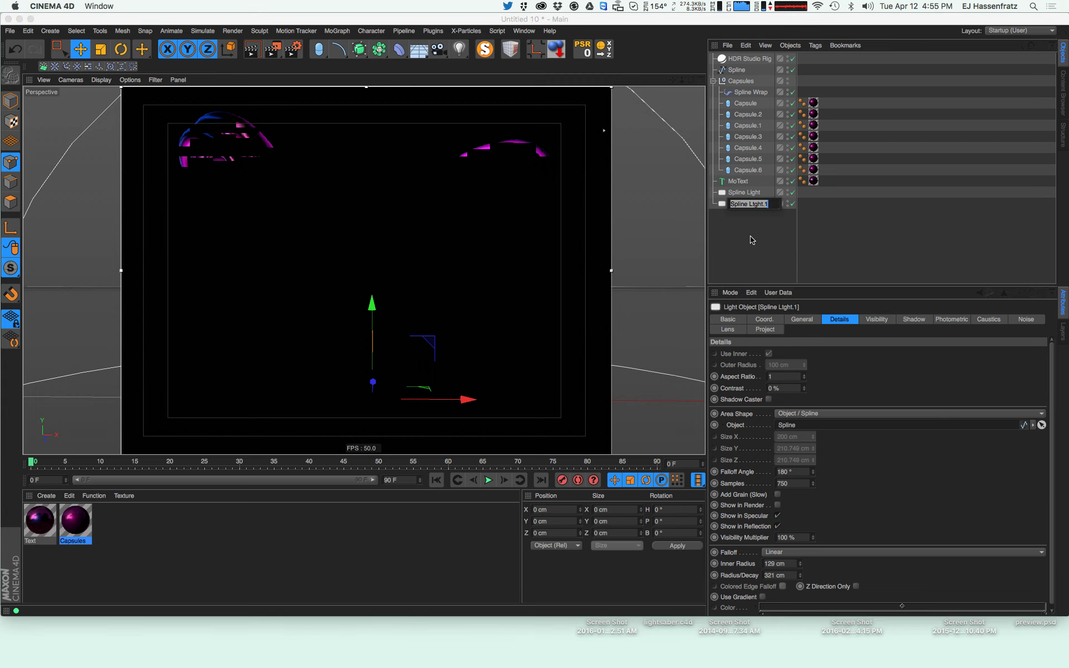
{"action": "type", "text": "Torus"}
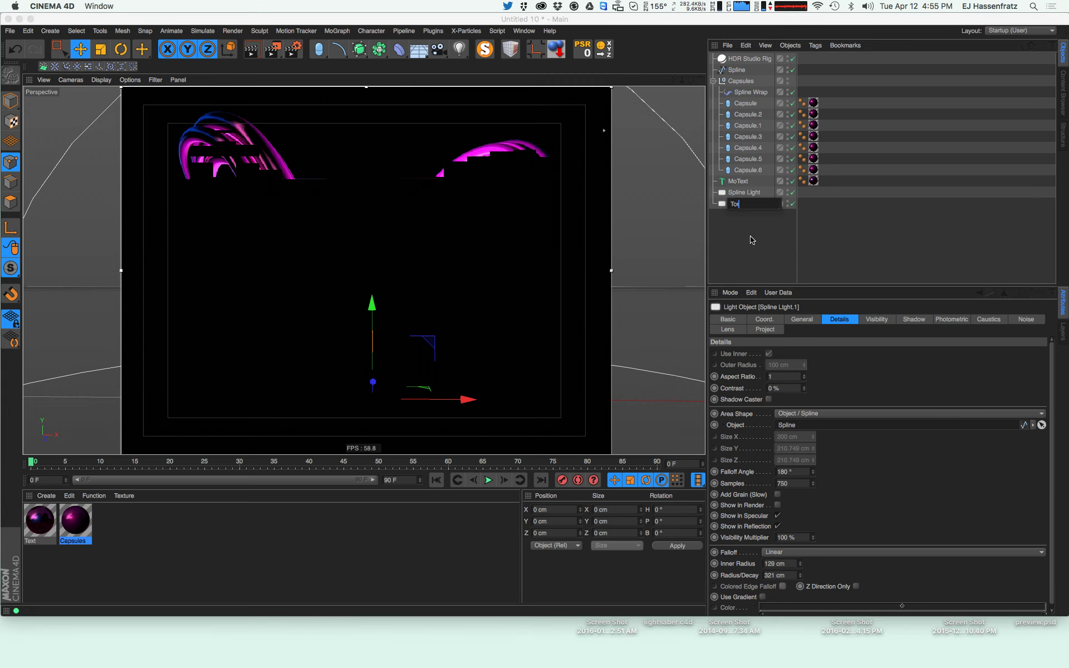
{"action": "key", "text": "Return"}
Keep the Torus light's area shape as Object / Spline and clear its linked spline object
{"action": "left_click", "coordinate": [827, 414]}
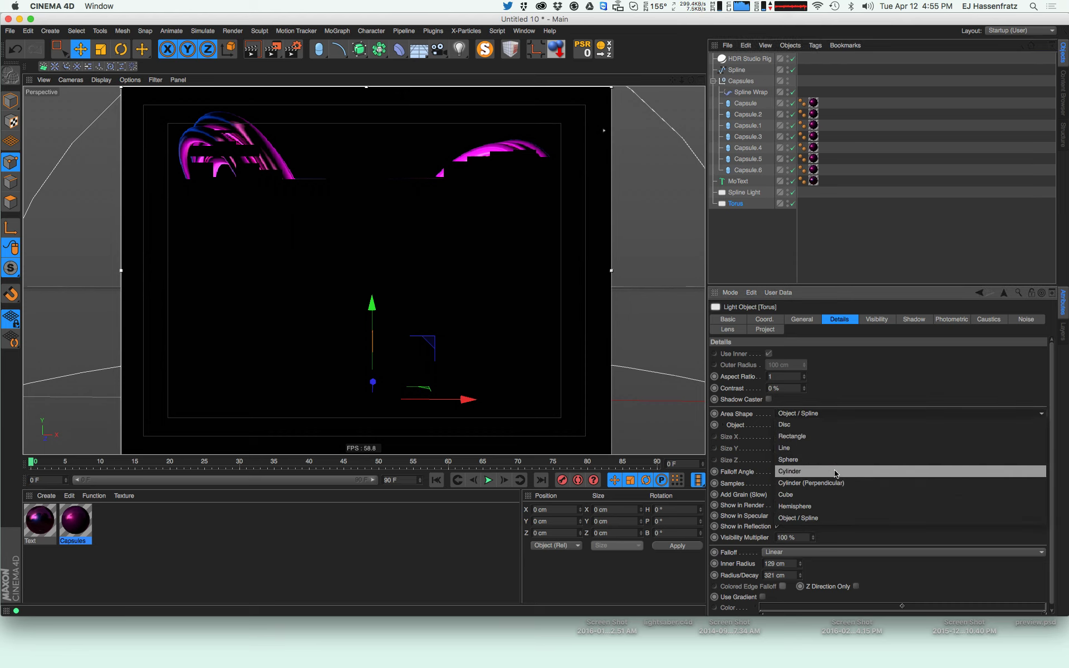
{"action": "left_click", "coordinate": [852, 518]}
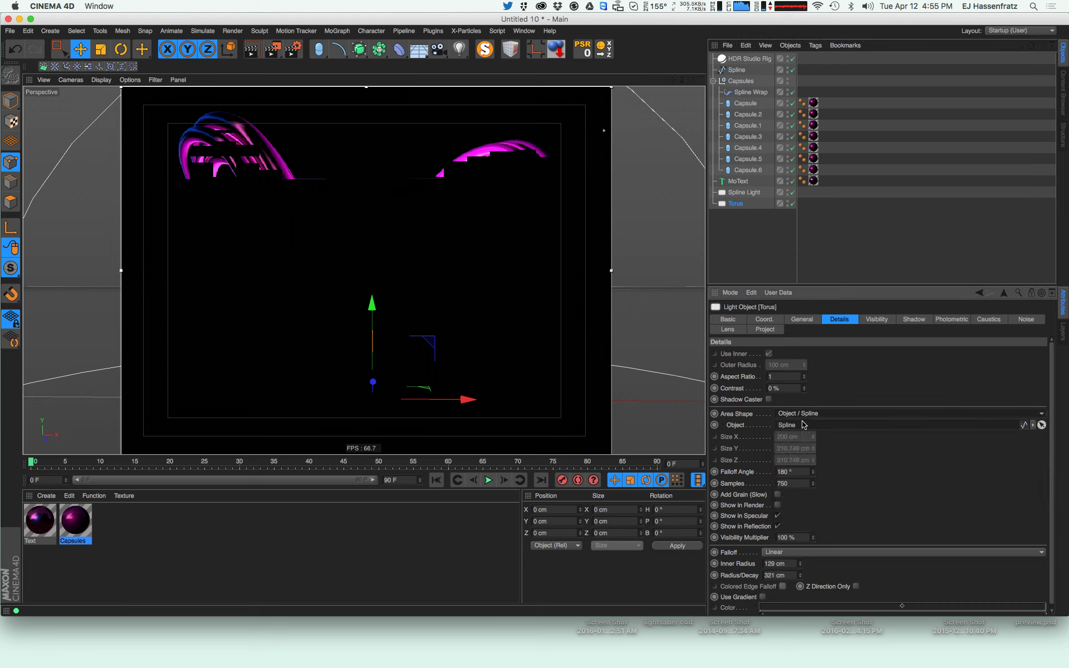
{"action": "left_click", "coordinate": [1032, 426]}
{"action": "left_click", "coordinate": [1051, 433]}
Add a torus primitive, move it in front of the letters and set its orientation to +Z
{"action": "left_click", "coordinate": [318, 49]}
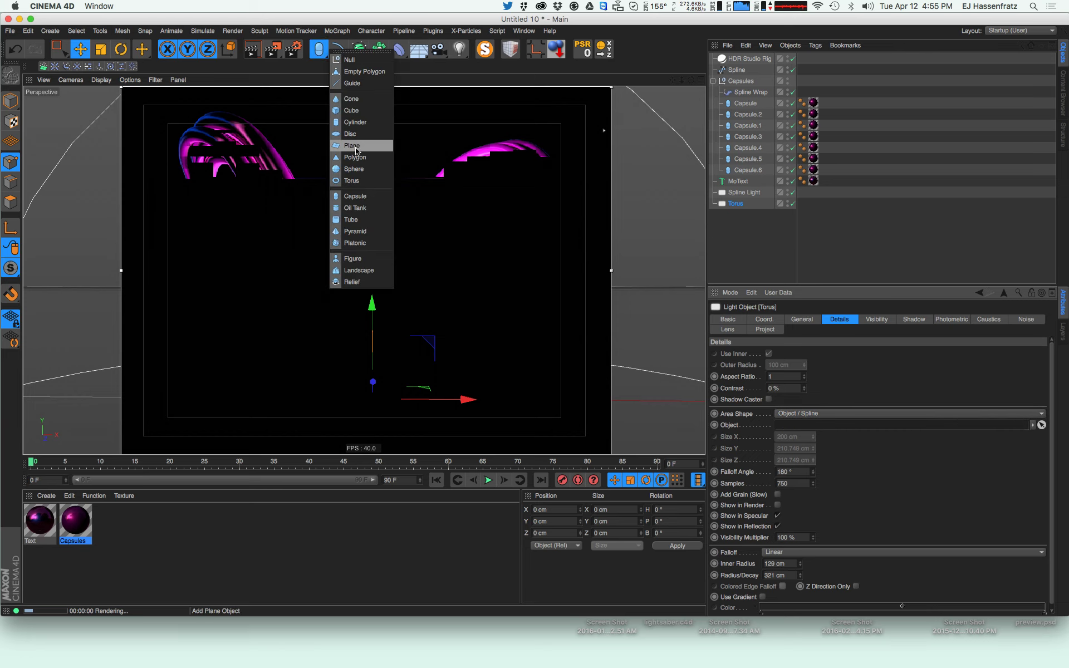
{"action": "left_click", "coordinate": [355, 181]}
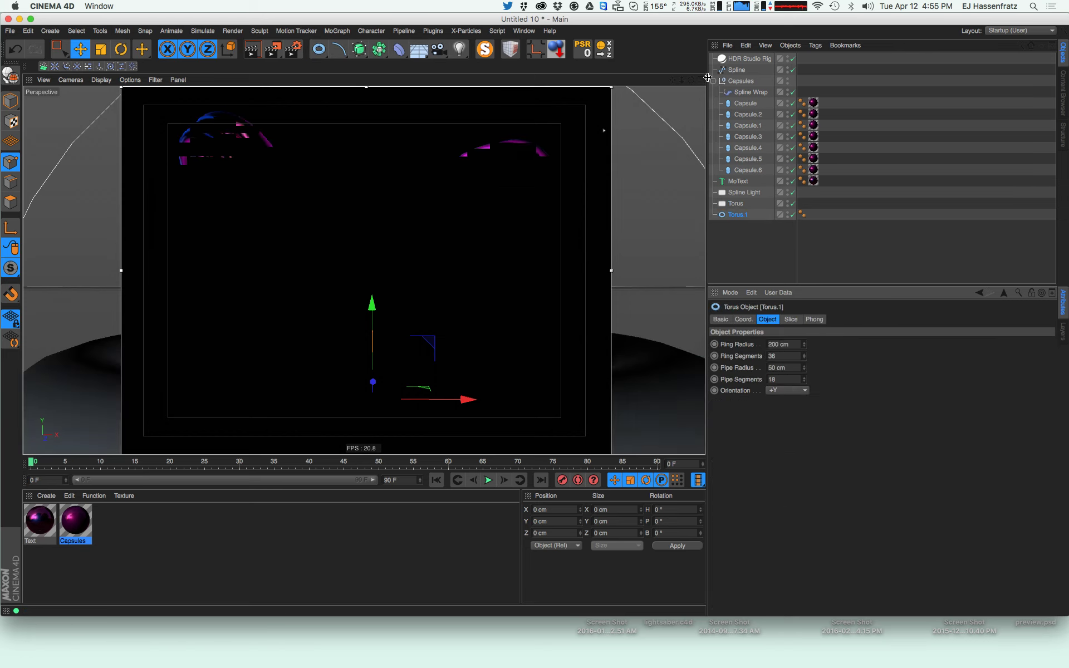
{"action": "key", "text": "F5"}
{"action": "scroll", "coordinate": [558, 192], "scroll_direction": "down", "scroll_amount": 5}
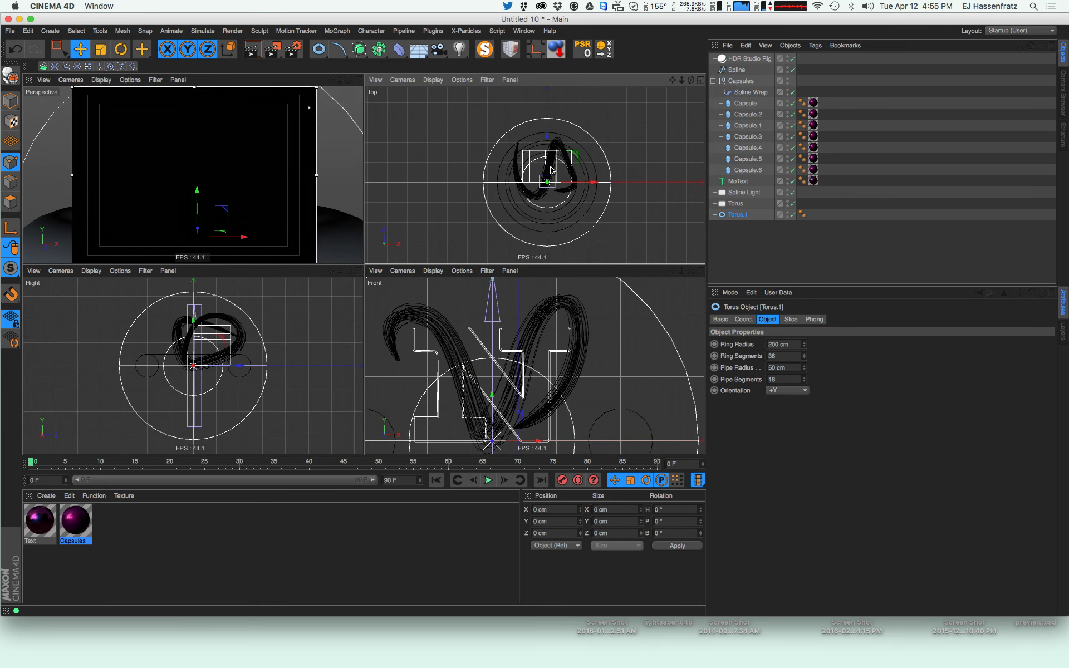
{"action": "left_click_drag", "start_coordinate": [550, 167], "coordinate": [549, 241]}
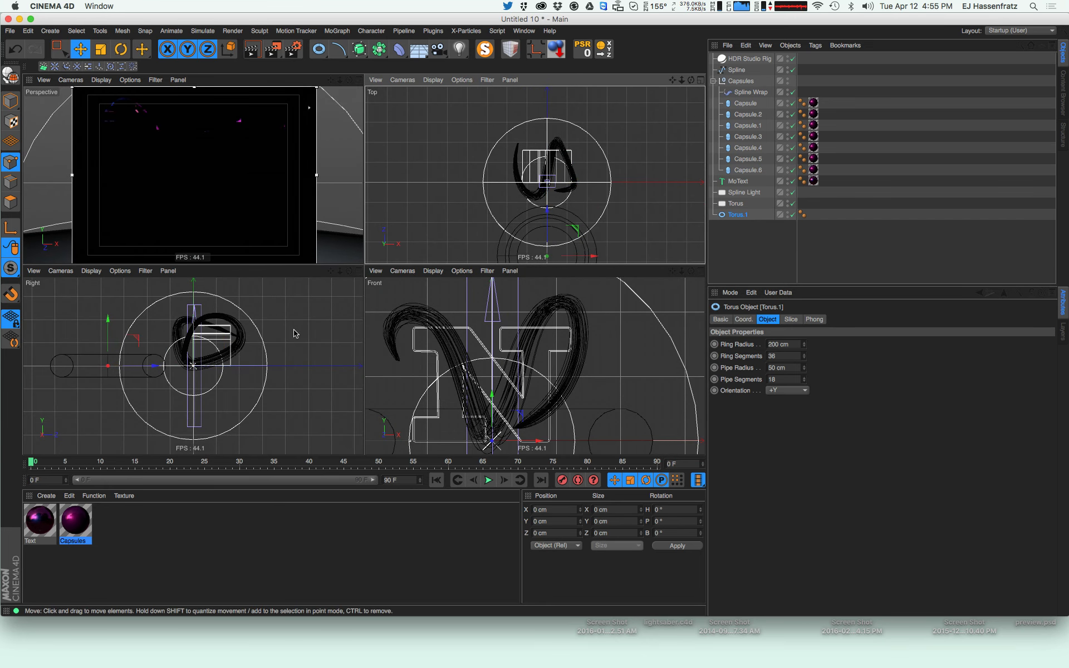
{"action": "left_click", "coordinate": [787, 390]}
{"action": "left_click", "coordinate": [783, 446]}
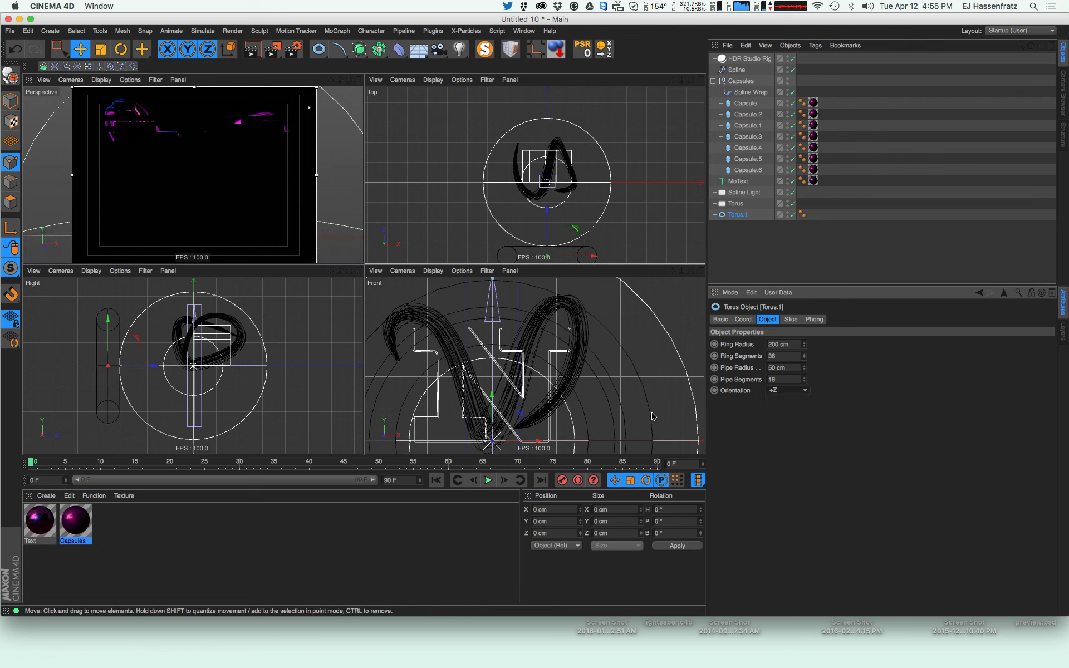
Move the torus closer to the letters, raise it and scale its ring down to a 122 cm radius
{"action": "left_click_drag", "start_coordinate": [155, 367], "coordinate": [184, 368]}
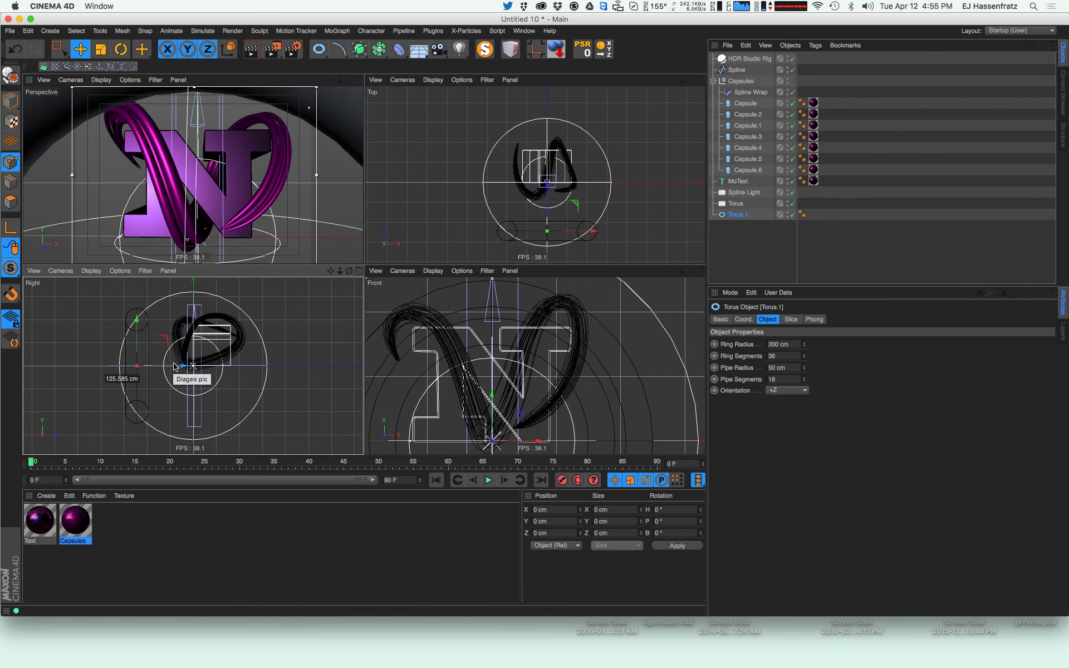
{"action": "left_click_drag", "start_coordinate": [259, 245], "coordinate": [77, 220]}
{"action": "key", "text": "t"}
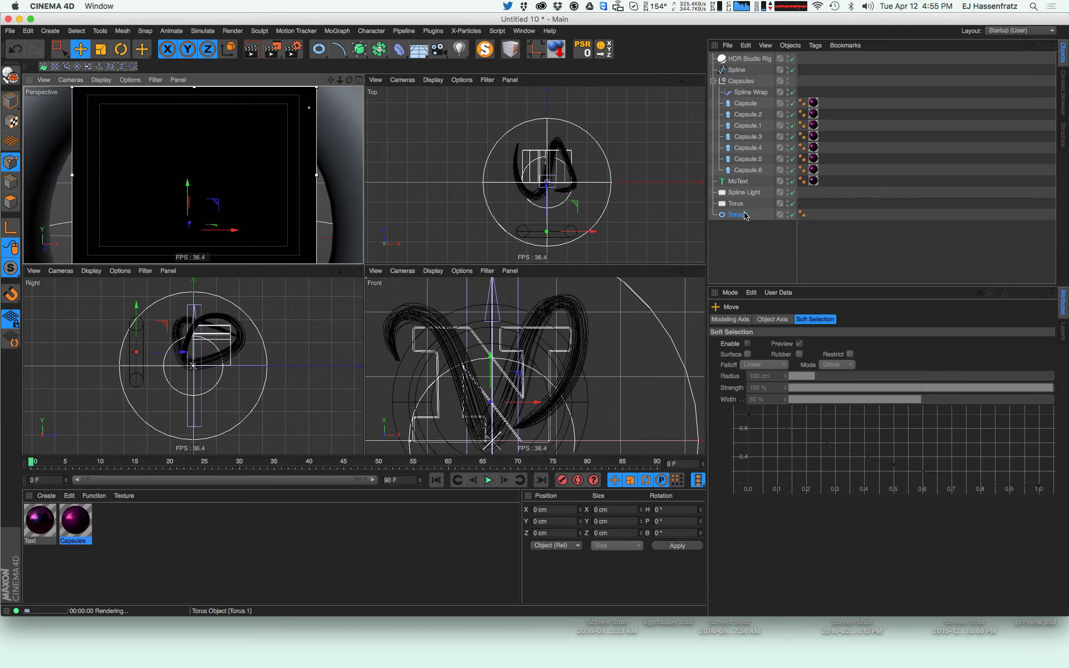
{"action": "key", "text": "e"}
Set the torus's pipe radius to 5.5 cm and its pipe segments to 34
{"action": "mouse_move", "coordinate": [803, 366]}
{"action": "left_mouse_down"}
{"action": "mouse_move", "coordinate": [804, 383]}
{"action": "mouse_move", "coordinate": [823, 371]}
{"action": "mouse_move", "coordinate": [807, 353]}
{"action": "left_mouse_up"}
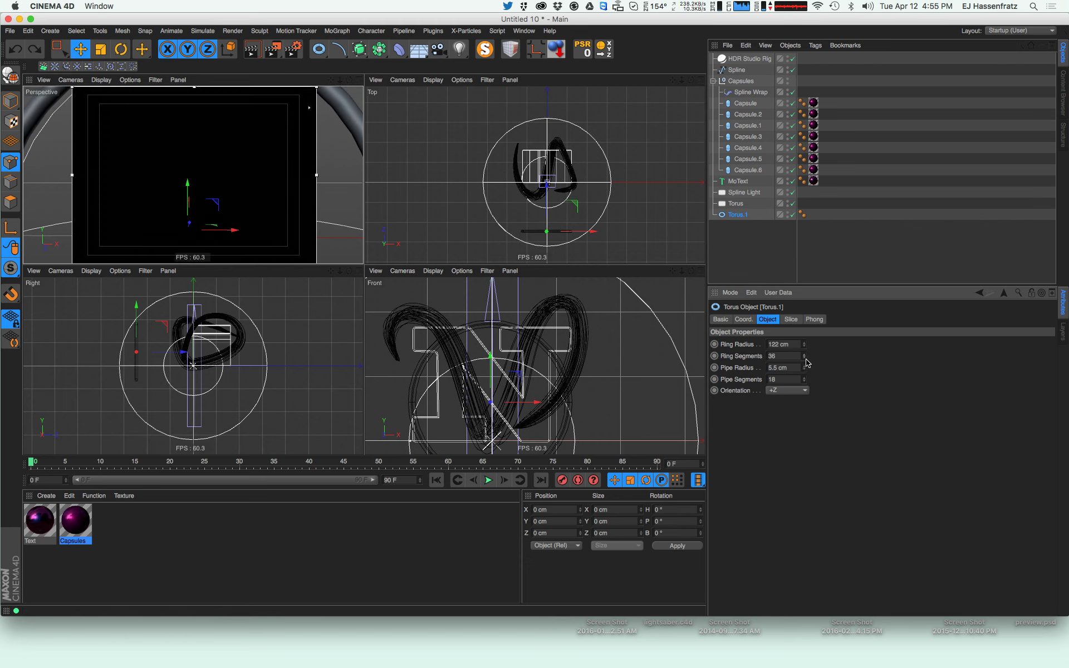
{"action": "right_click", "coordinate": [805, 356]}
{"action": "left_click_drag", "start_coordinate": [807, 384], "coordinate": [806, 375]}
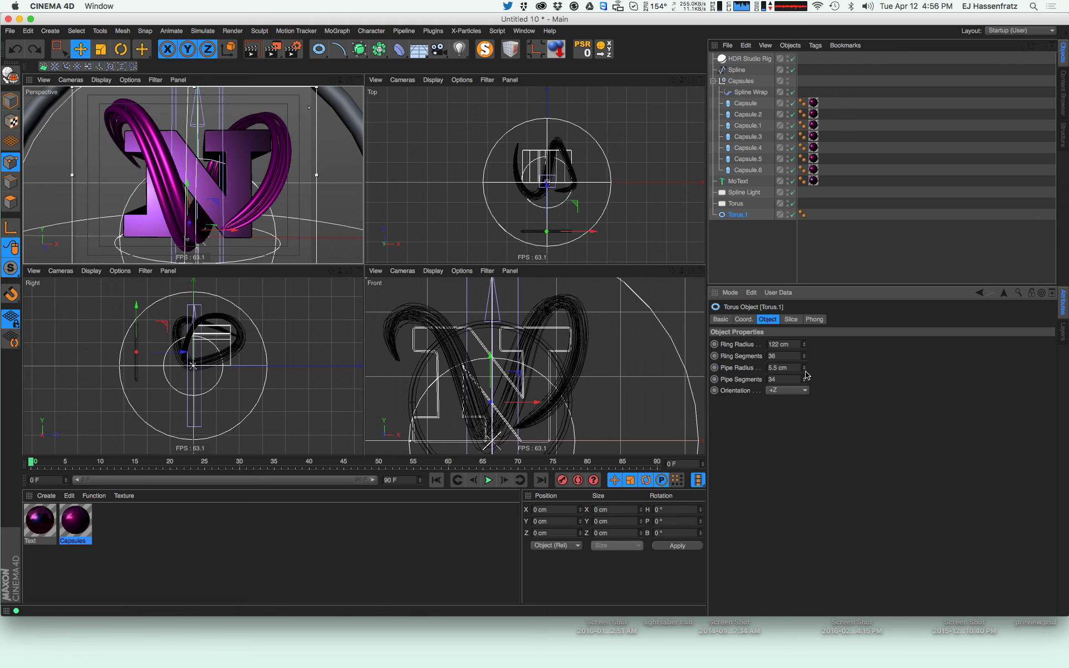
Rotate the torus to an oblique tilt in front of the letters and convert it to an editable polygon object
{"action": "key", "text": "r"}
{"action": "left_click_drag", "start_coordinate": [198, 219], "coordinate": [312, 187], "text": "shift"}
{"action": "key", "text": "e"}
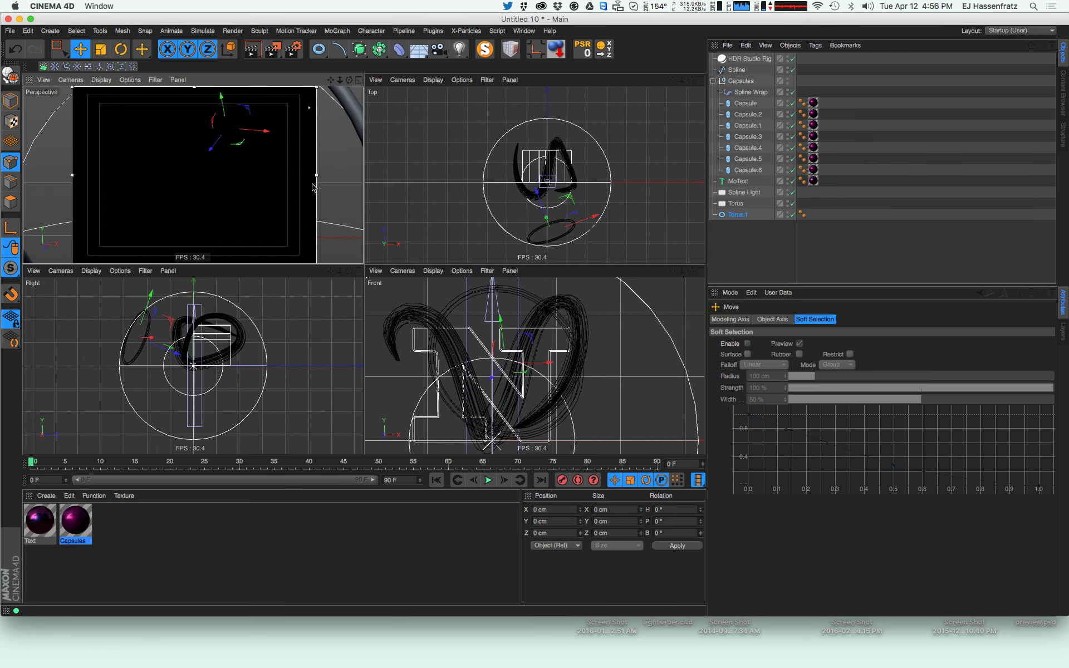
{"action": "left_click", "coordinate": [731, 216]}
{"action": "key", "text": "c"}
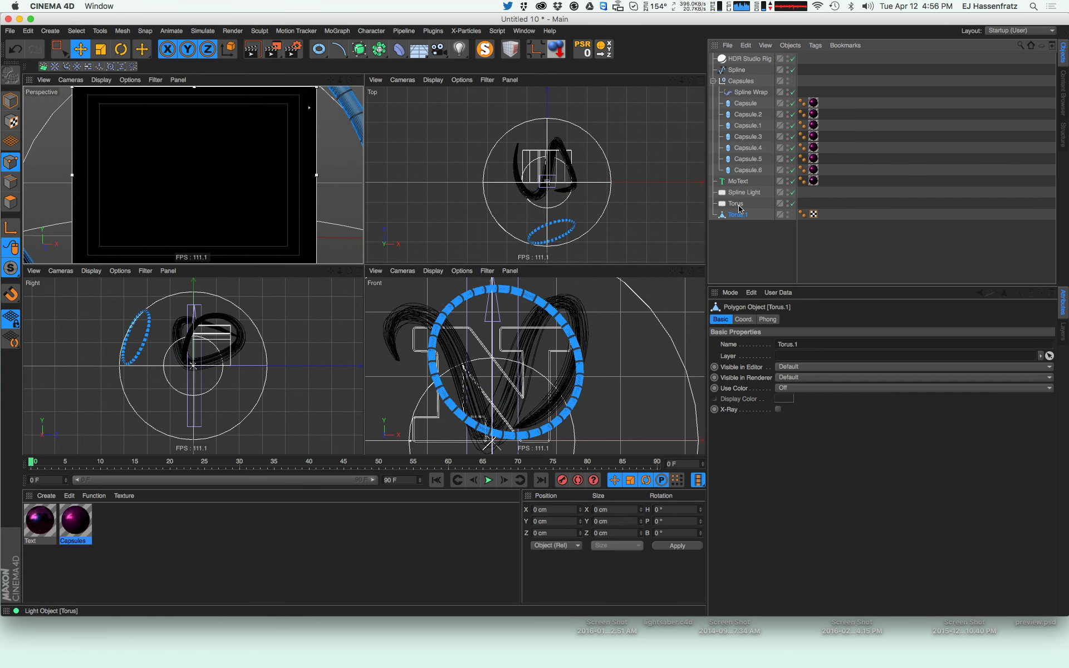
Assign the torus mesh as the Torus light's area shape object and color the light violet, 7134FF
{"action": "left_click", "coordinate": [737, 205]}
{"action": "left_click_drag", "start_coordinate": [824, 425], "coordinate": [825, 425]}
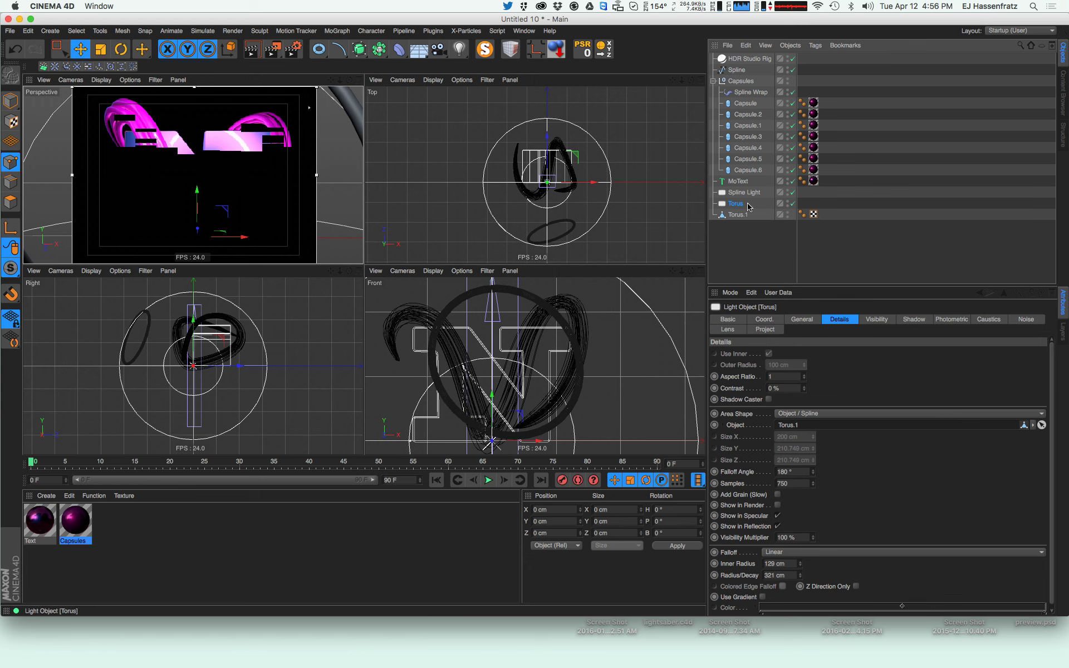
{"action": "left_click", "coordinate": [802, 319]}
{"action": "left_click_drag", "start_coordinate": [832, 395], "coordinate": [847, 380]}
{"action": "left_click_drag", "start_coordinate": [882, 450], "coordinate": [881, 461]}
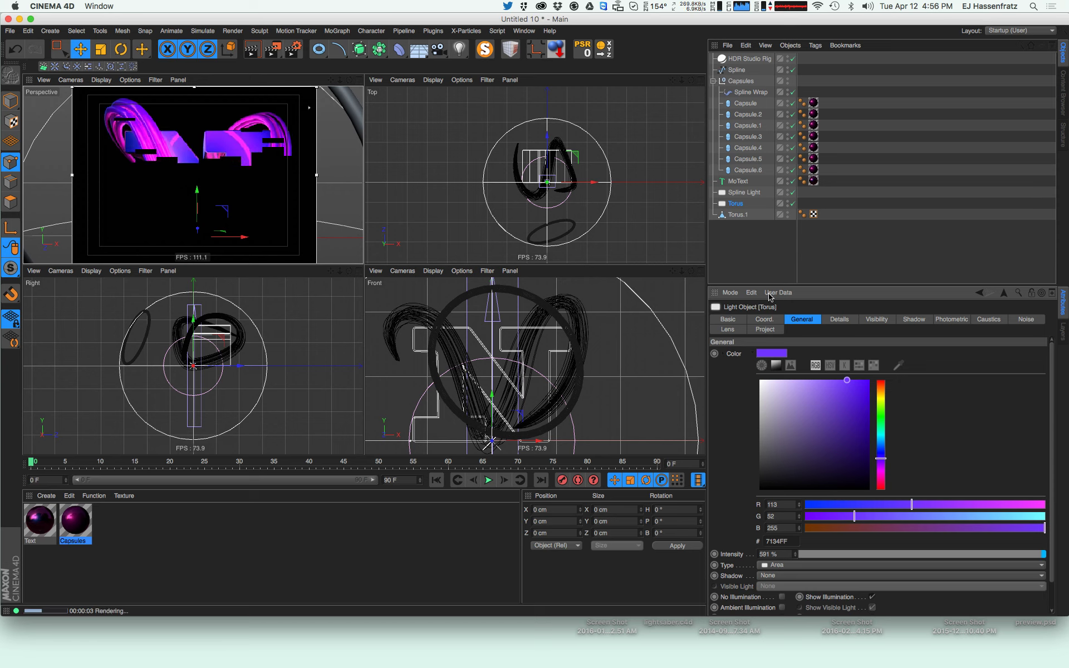
Turn off Show in Reflection for the Torus light and set its samples to 300
{"action": "left_click_drag", "start_coordinate": [829, 285], "coordinate": [830, 246]}
{"action": "left_click", "coordinate": [839, 280]}
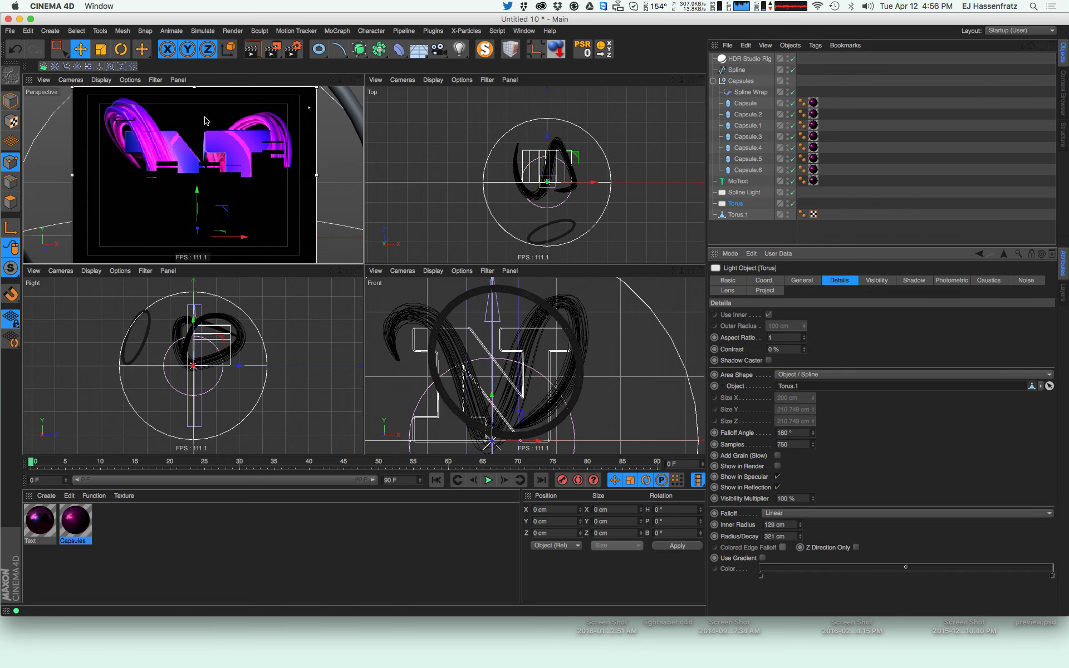
{"action": "left_click", "coordinate": [778, 488]}
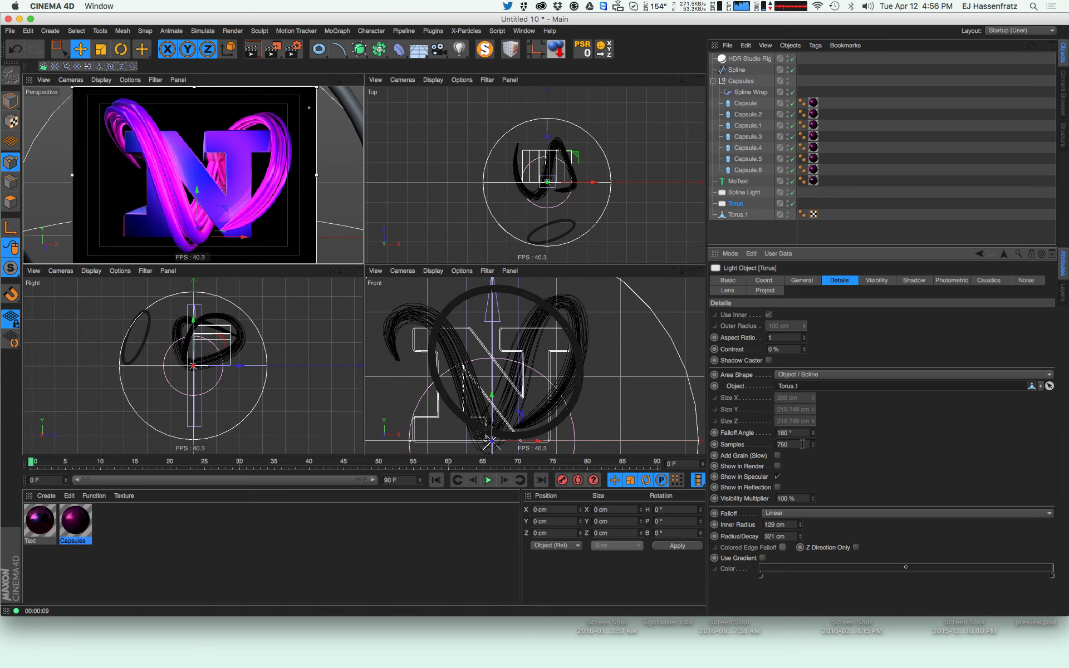
{"action": "double_click", "coordinate": [803, 444]}
Move the torus mesh to the right side of the letters and rotate it to a heading of about 74°
{"action": "left_click", "coordinate": [735, 215]}
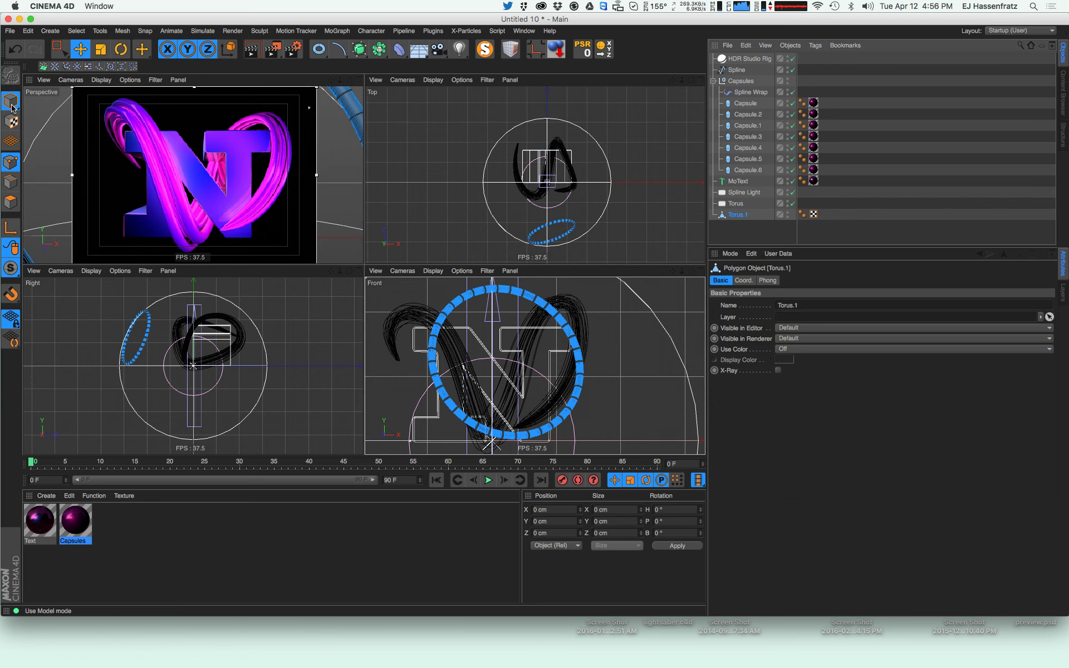
{"action": "left_click_drag", "start_coordinate": [561, 236], "coordinate": [570, 183]}
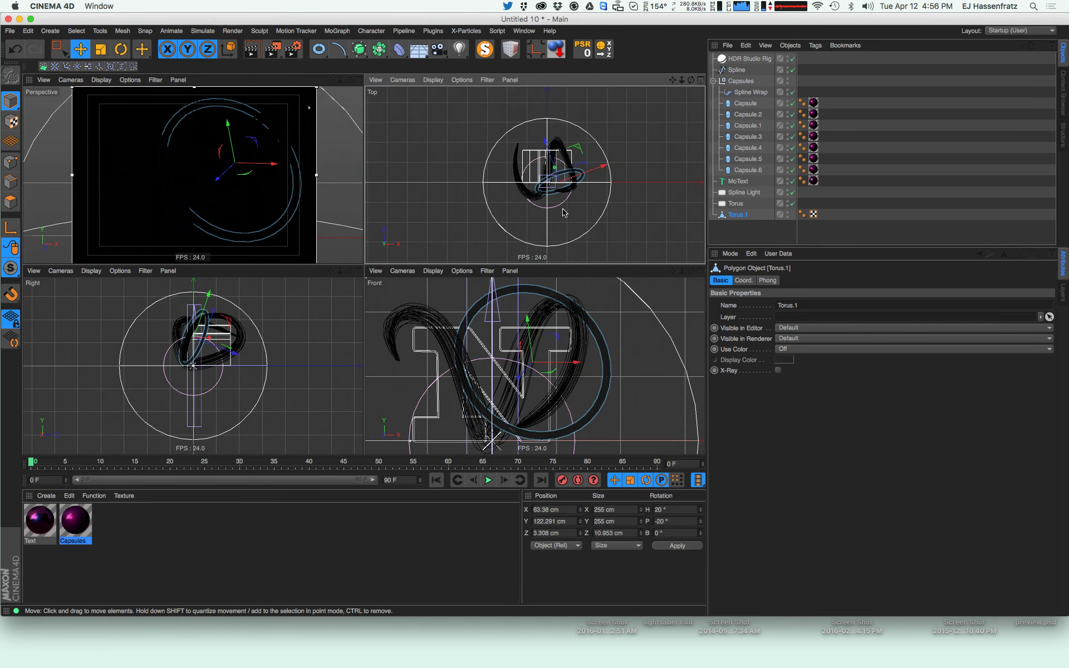
{"action": "left_click_drag", "start_coordinate": [196, 196], "coordinate": [415, 201]}
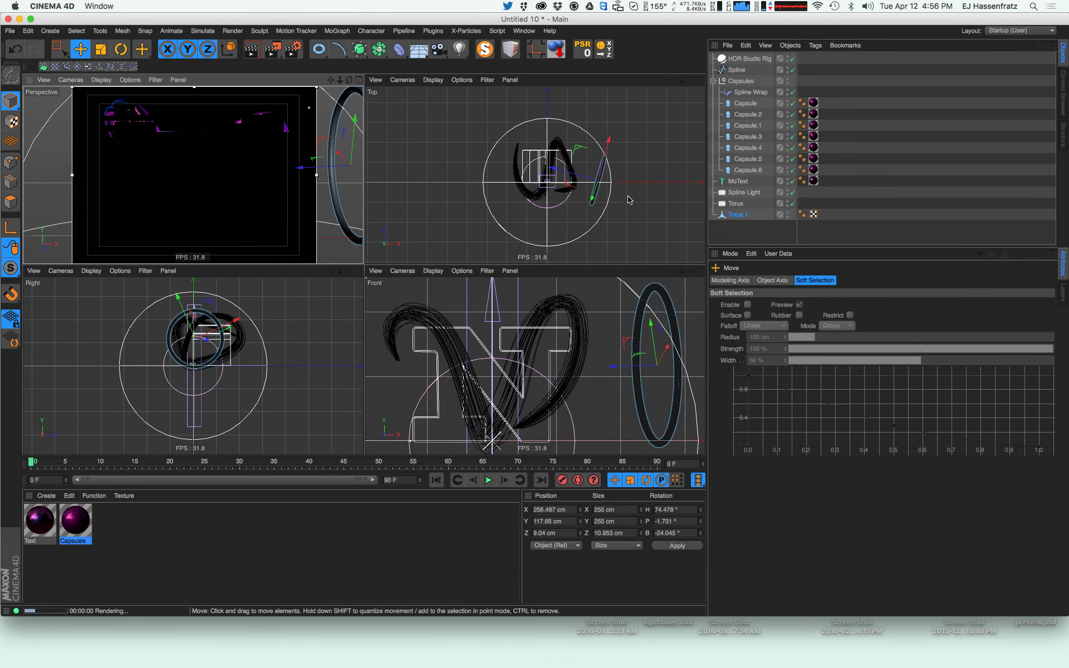
{"action": "left_click_drag", "start_coordinate": [637, 226], "coordinate": [649, 228]}
Duplicate the torus mesh and its light, and assign the copied mesh as the copied light's area shape object
{"action": "mouse_move", "coordinate": [739, 217]}
{"action": "left_mouse_down"}
{"action": "mouse_move", "coordinate": [742, 233]}
{"action": "mouse_move", "coordinate": [733, 210]}
{"action": "left_mouse_up"}
{"action": "left_click", "coordinate": [745, 207]}
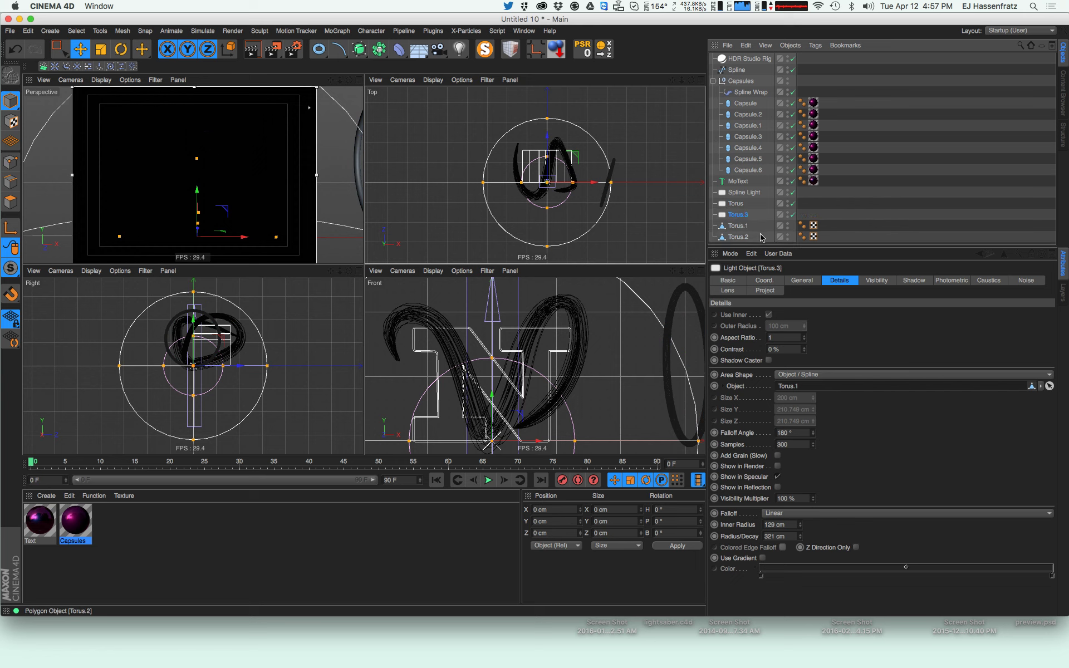
{"action": "left_click", "coordinate": [744, 237]}
{"action": "left_click", "coordinate": [747, 215]}
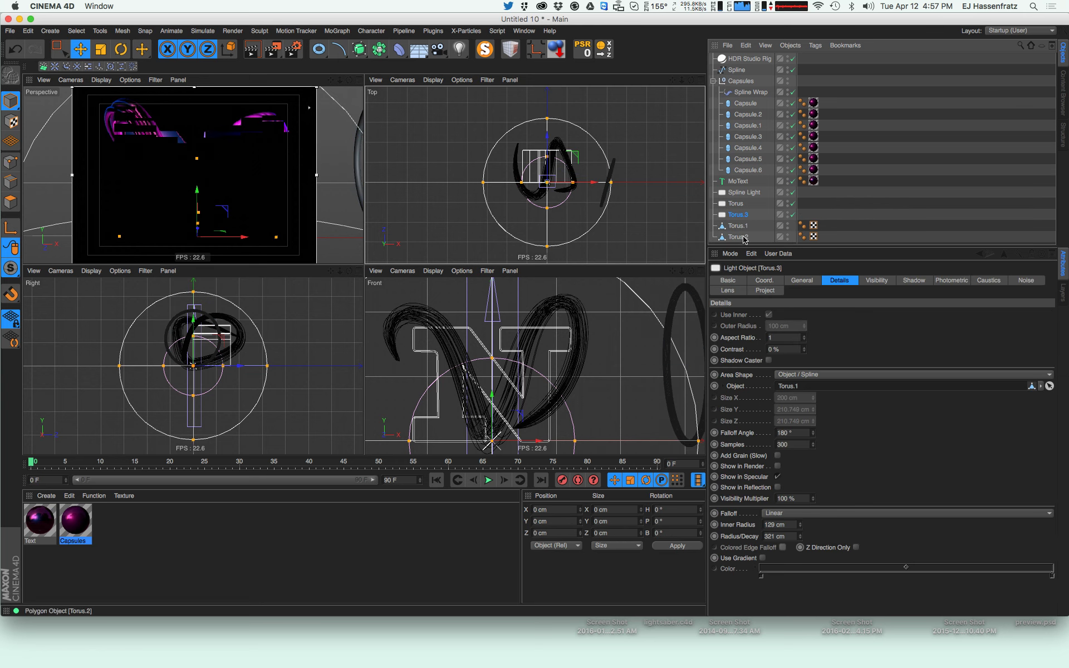
{"action": "left_click", "coordinate": [743, 238]}
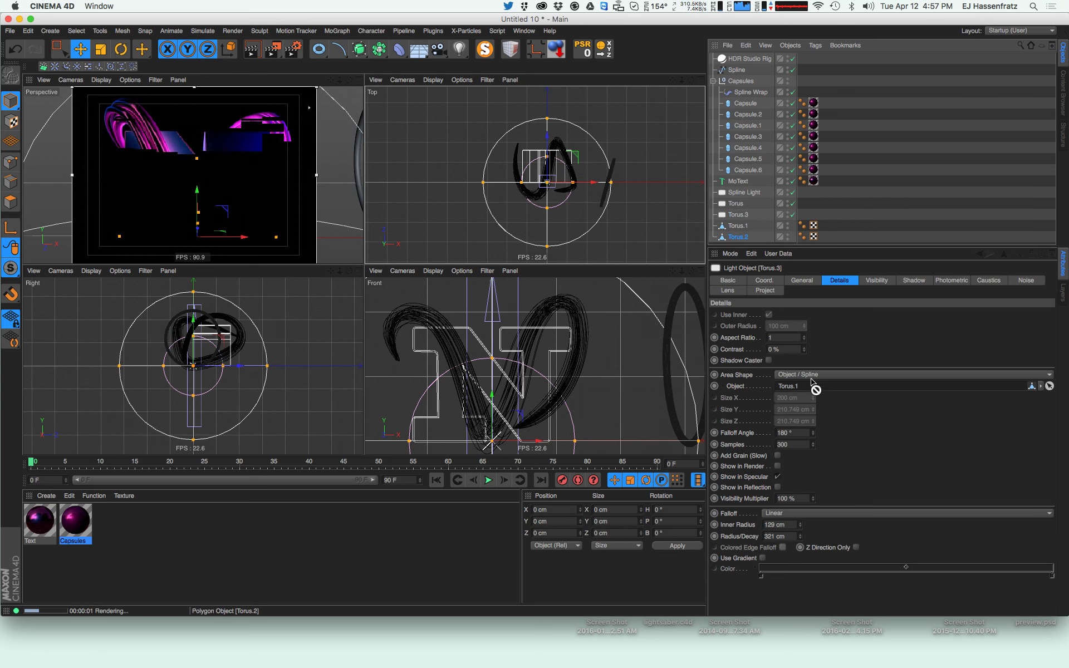
{"action": "left_click_drag", "start_coordinate": [813, 386], "coordinate": [808, 386]}
Move the copied torus mesh to the left side of the letters, tilt it toward them and enlarge it to about 333 cm
{"action": "left_click", "coordinate": [739, 237]}
{"action": "left_click_drag", "start_coordinate": [620, 215], "coordinate": [473, 230]}
{"action": "key", "text": "r"}
{"action": "key", "text": "e"}
{"action": "left_click_drag", "start_coordinate": [180, 216], "coordinate": [182, 192]}
{"action": "left_click_drag", "start_coordinate": [473, 232], "coordinate": [476, 240]}
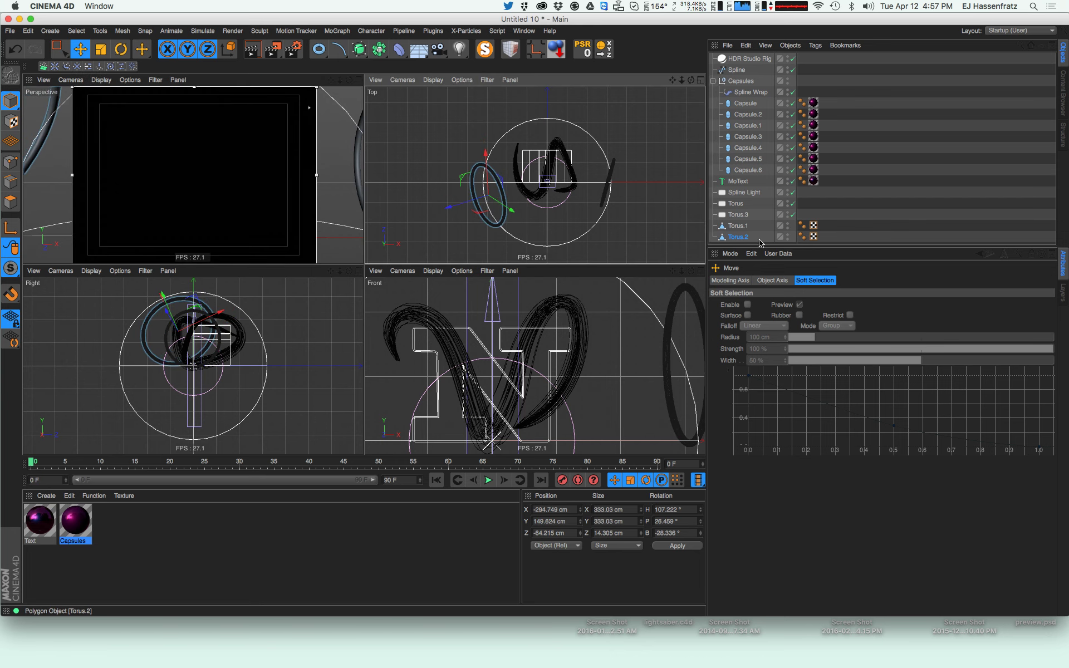
Enlarge the right-hand torus mesh to about 407 cm and shift it outward to about X 321 cm, Z -38 cm
{"action": "left_click", "coordinate": [607, 181]}
{"action": "key", "text": "t"}
{"action": "left_click_drag", "start_coordinate": [578, 240], "coordinate": [756, 190]}
{"action": "key", "text": "e"}
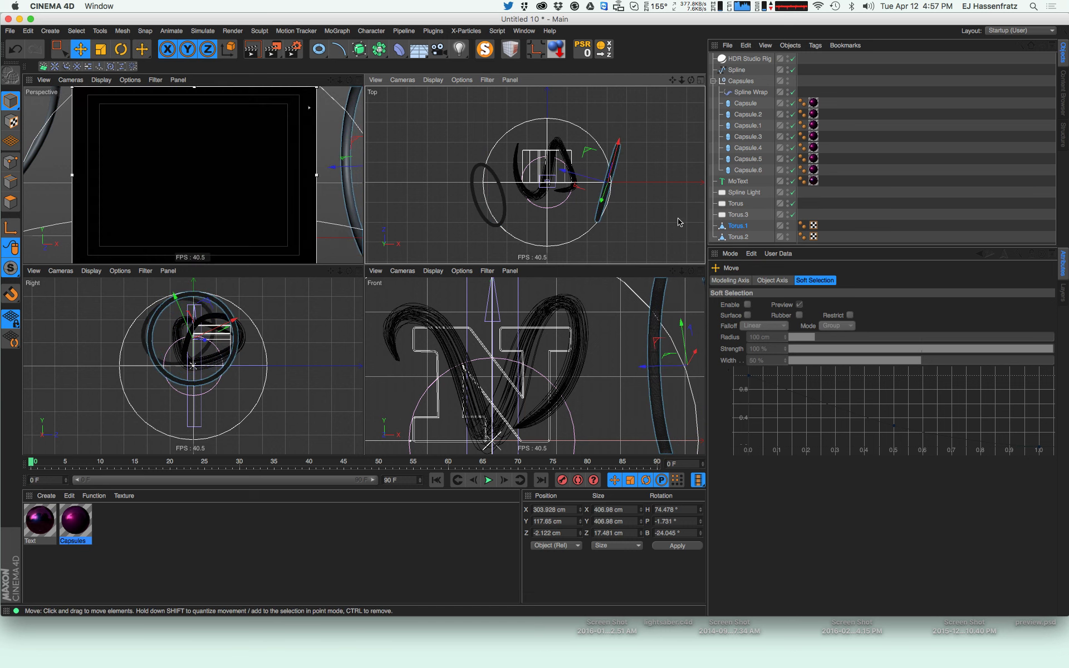
{"action": "left_click_drag", "start_coordinate": [673, 220], "coordinate": [675, 227]}
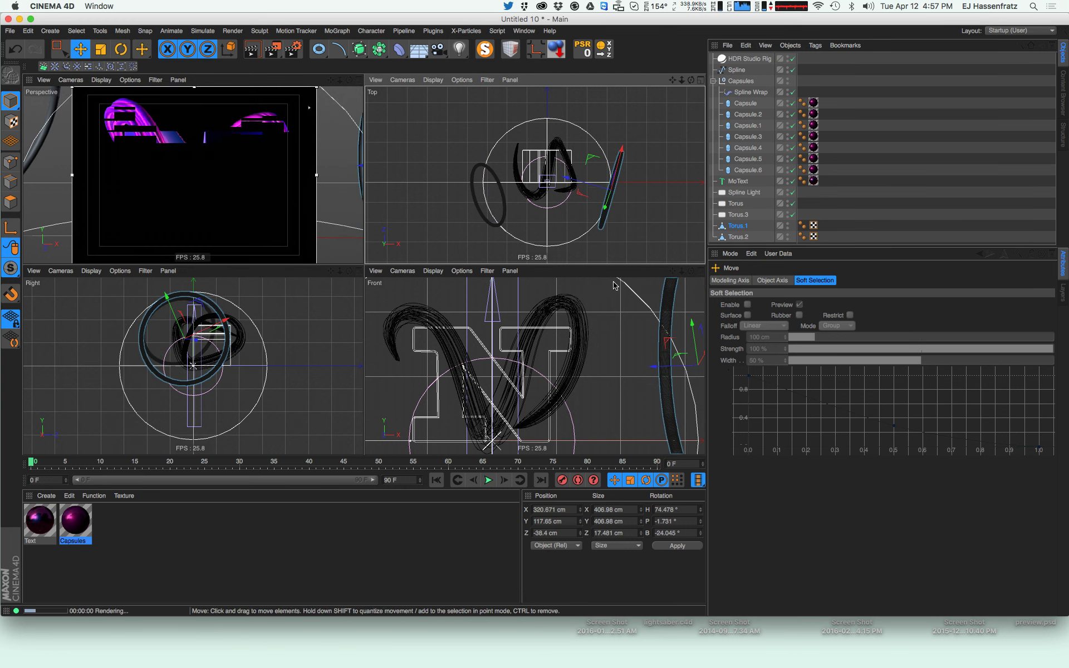
Color the copied torus light pale yellow, FFE681
{"action": "left_click", "coordinate": [738, 214]}
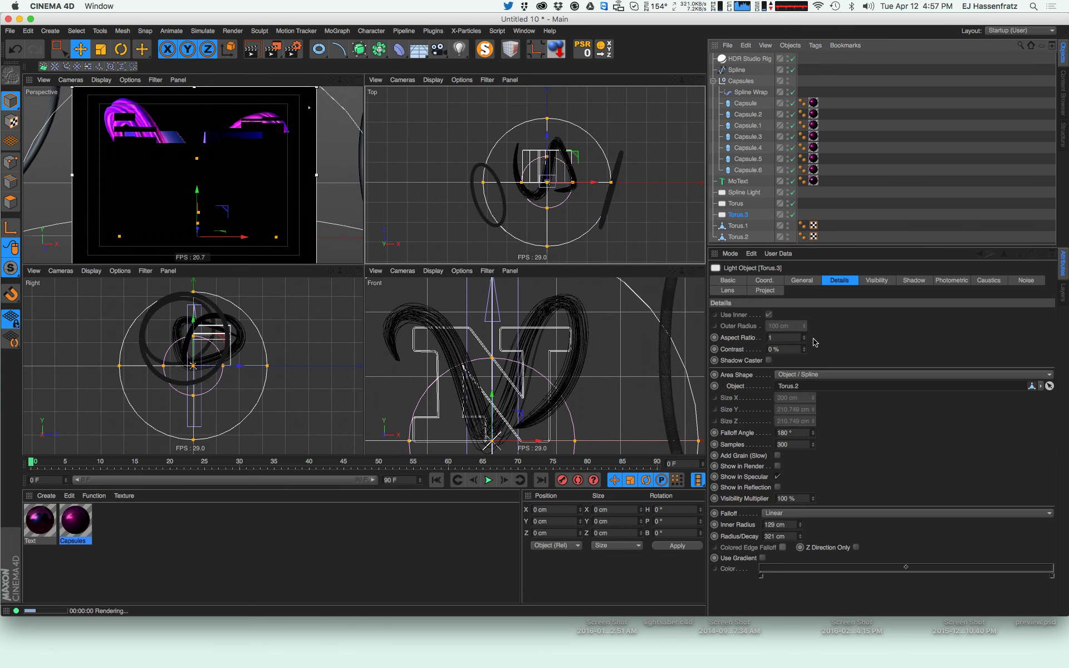
{"action": "left_click", "coordinate": [811, 284]}
{"action": "left_click_drag", "start_coordinate": [882, 369], "coordinate": [814, 340]}
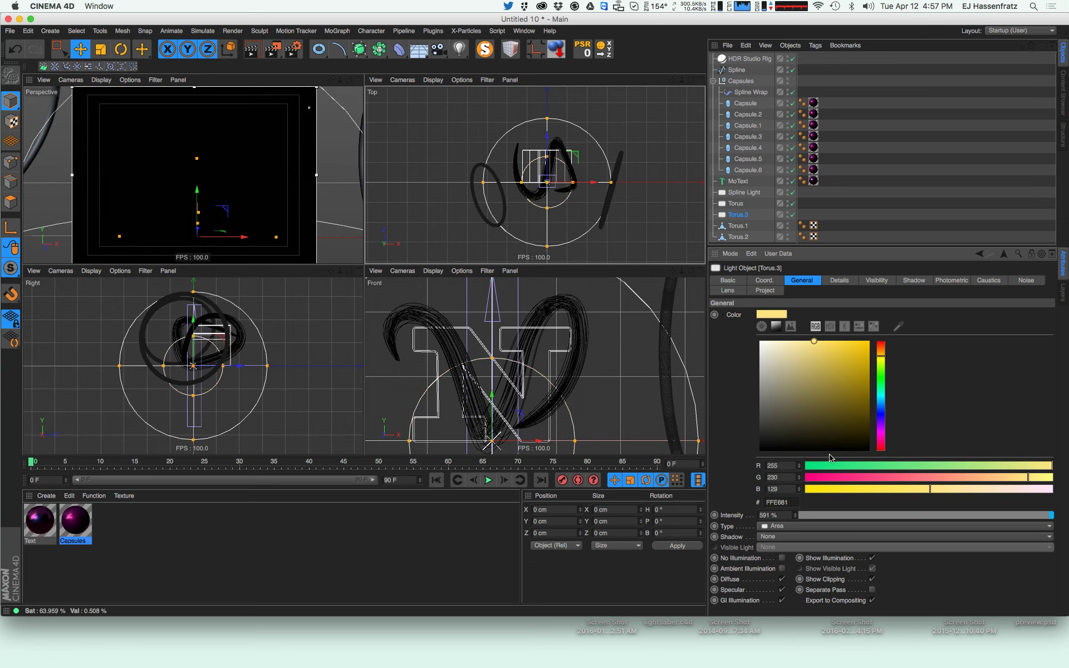
Adjust the yellow torus light's intensity and lower the violet torus light's intensity to 326%
{"action": "left_click_drag", "start_coordinate": [787, 618], "coordinate": [788, 658]}
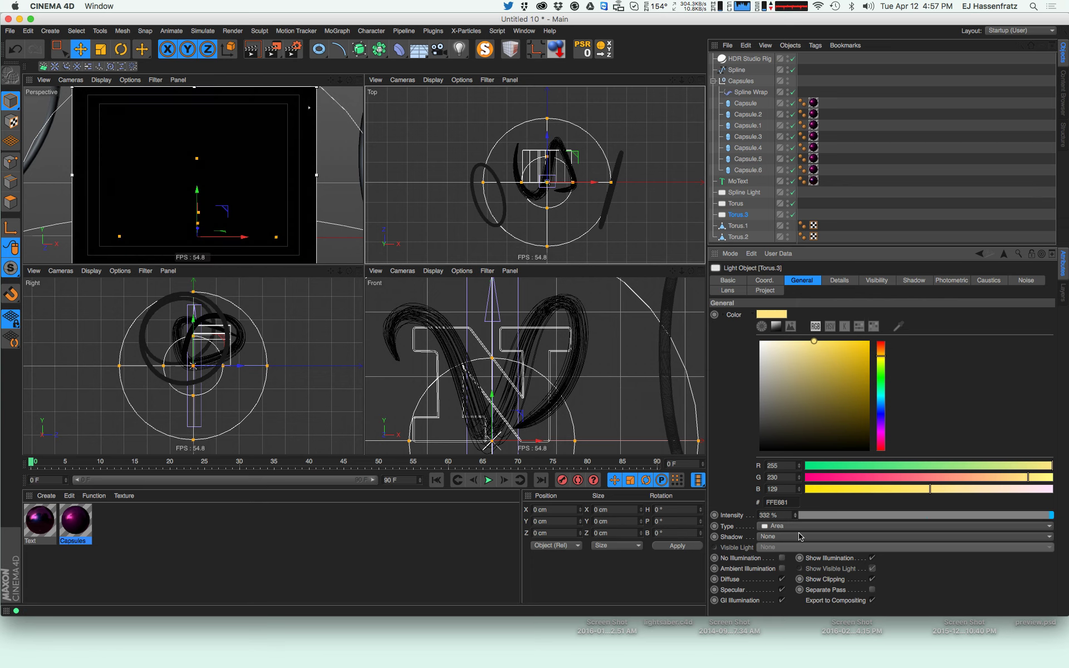
{"action": "left_click_drag", "start_coordinate": [795, 515], "coordinate": [786, 458]}
{"action": "left_click", "coordinate": [736, 204]}
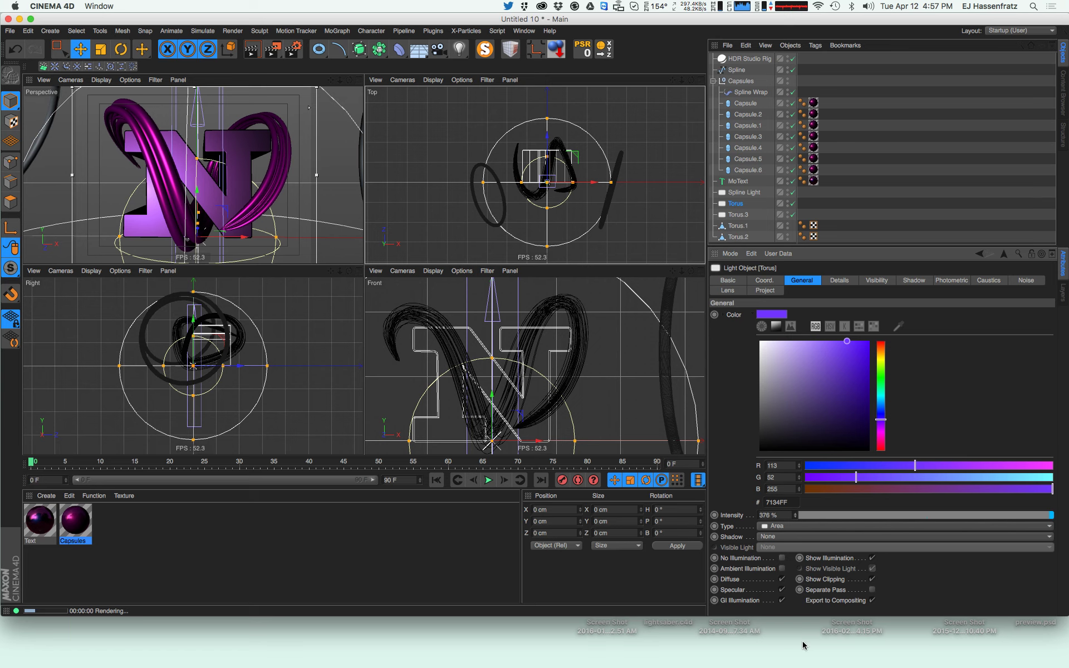
{"action": "left_click_drag", "start_coordinate": [802, 645], "coordinate": [802, 666]}
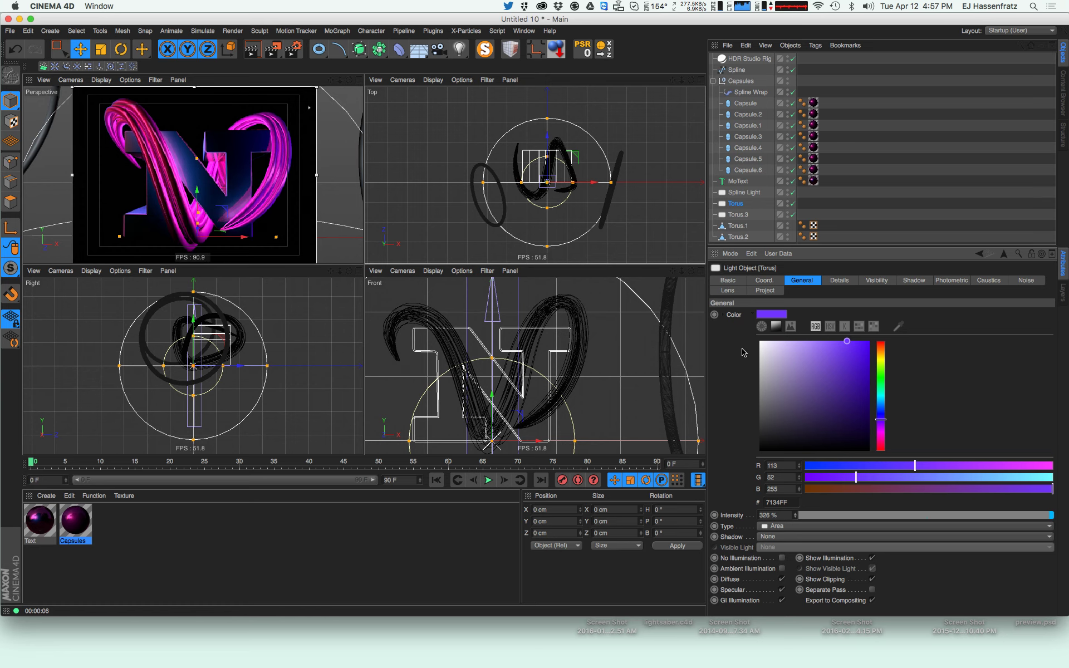
Enlarge the perspective view and examine the earlier blue reference render in the Picture Viewer for comparison
{"action": "left_click", "coordinate": [358, 81]}
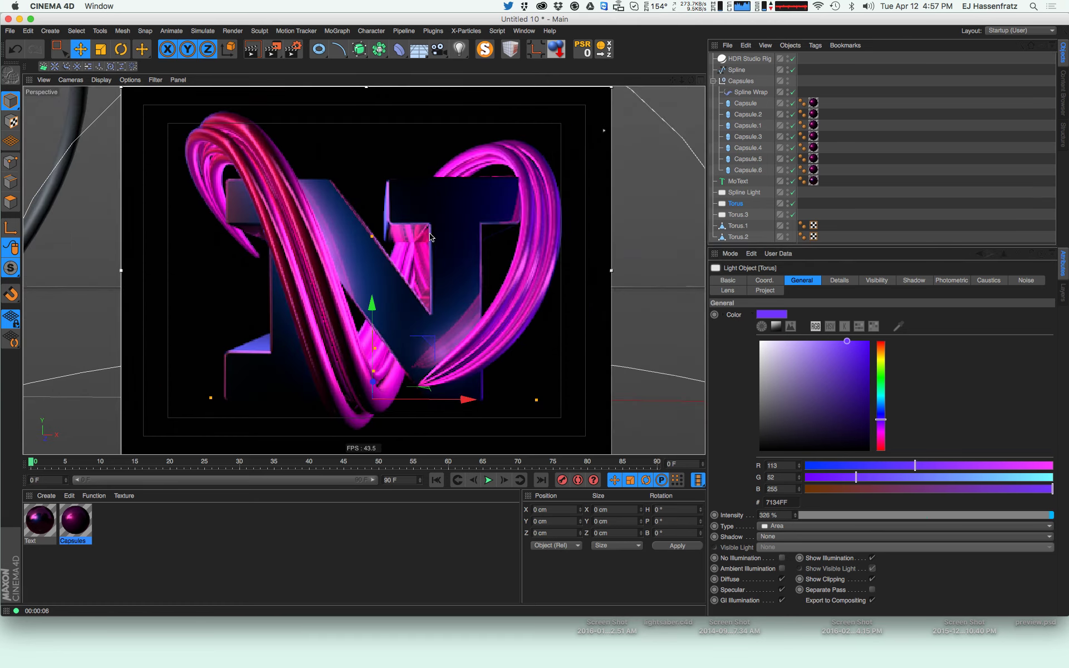
{"action": "key", "text": "shift+r"}
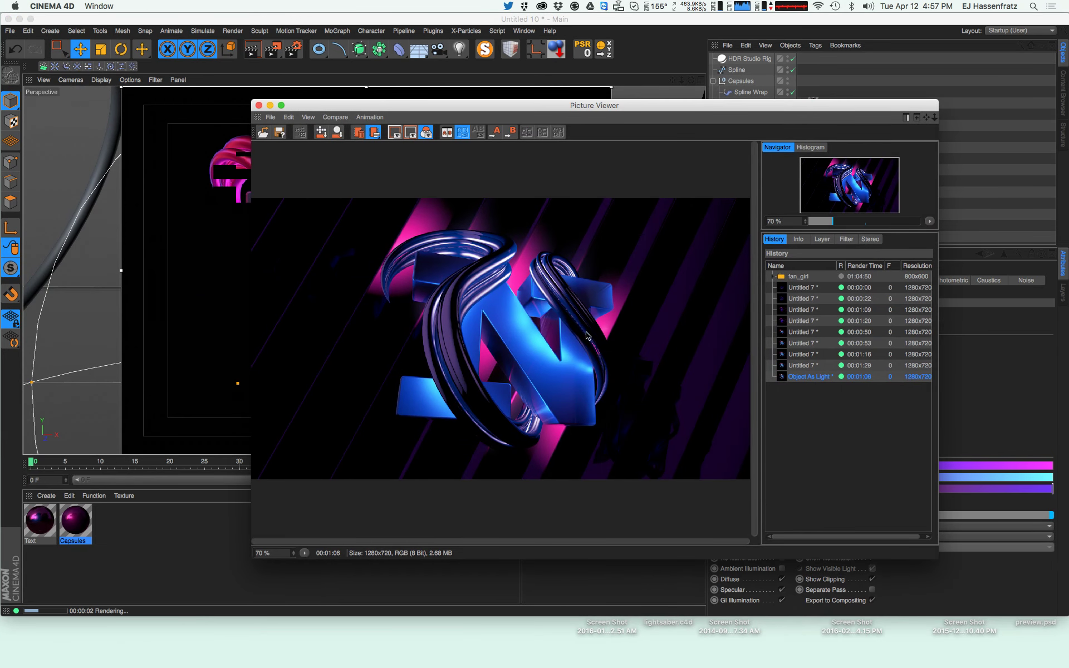
{"action": "left_click_drag", "start_coordinate": [540, 107], "coordinate": [493, 102]}
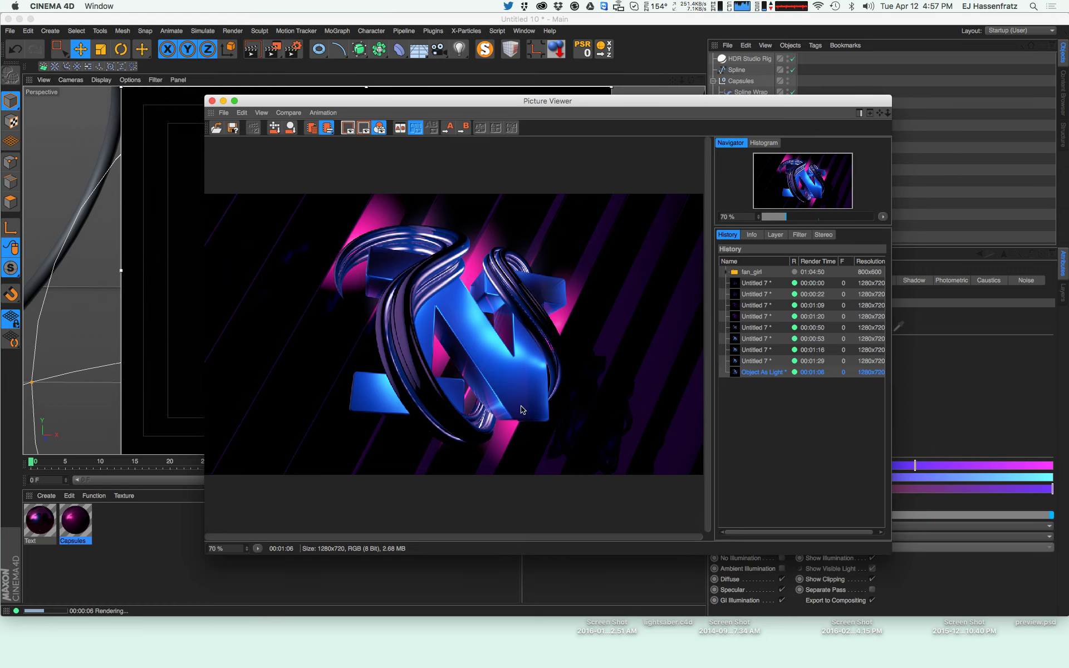
{"action": "left_click_drag", "start_coordinate": [651, 104], "coordinate": [0, 166]}
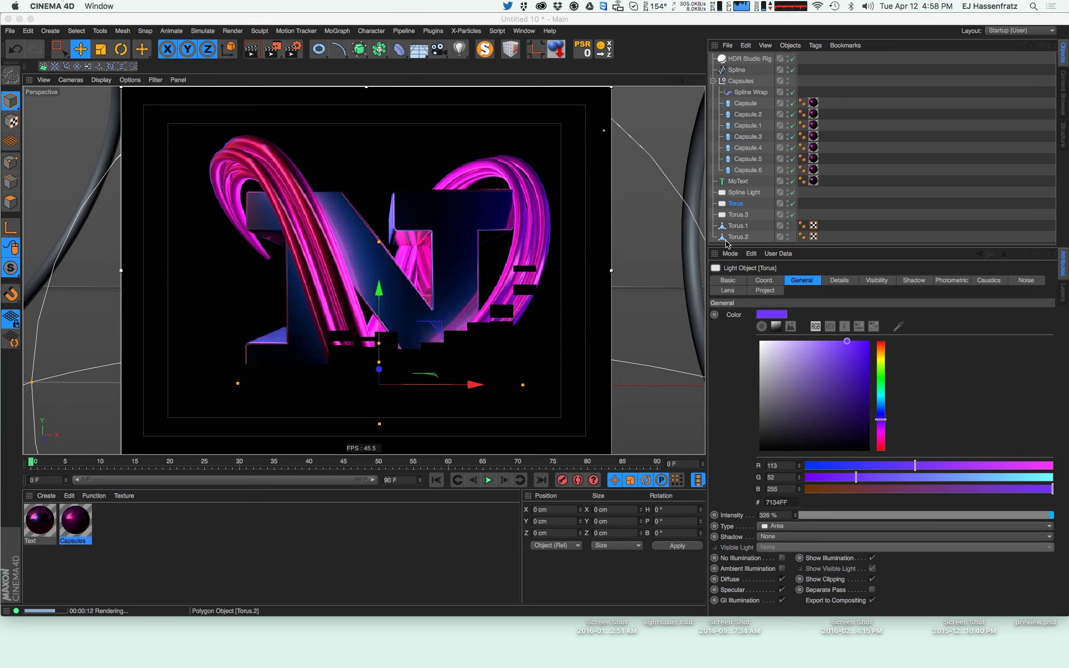
Delete both torus lights and both torus meshes from the scene
{"action": "left_click", "coordinate": [770, 237], "text": "shift"}
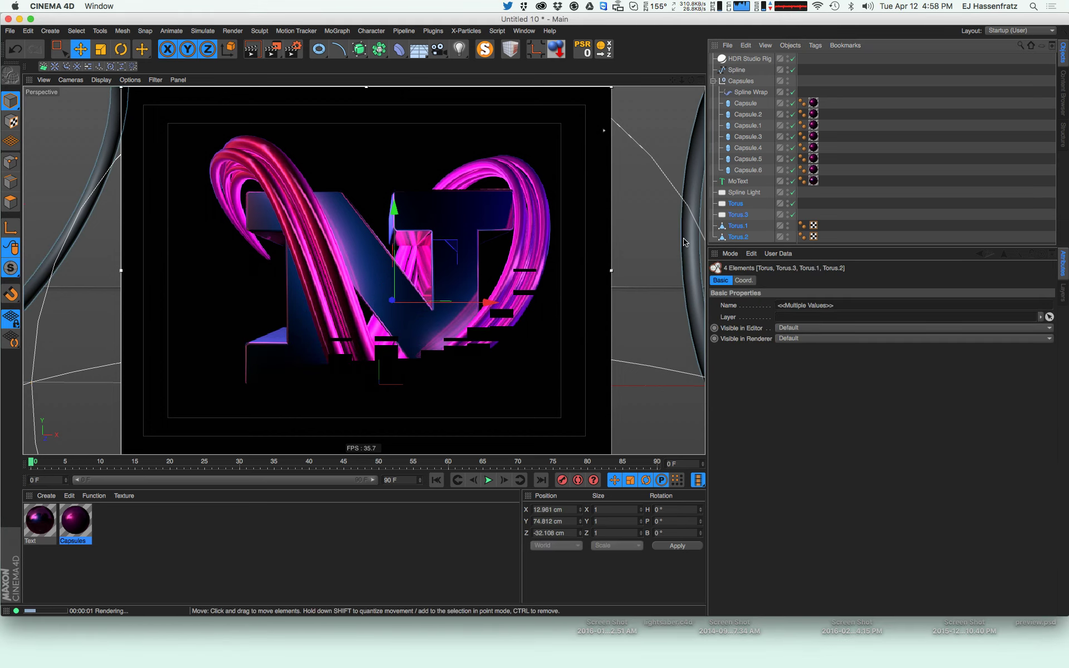
{"action": "key", "text": "Delete"}
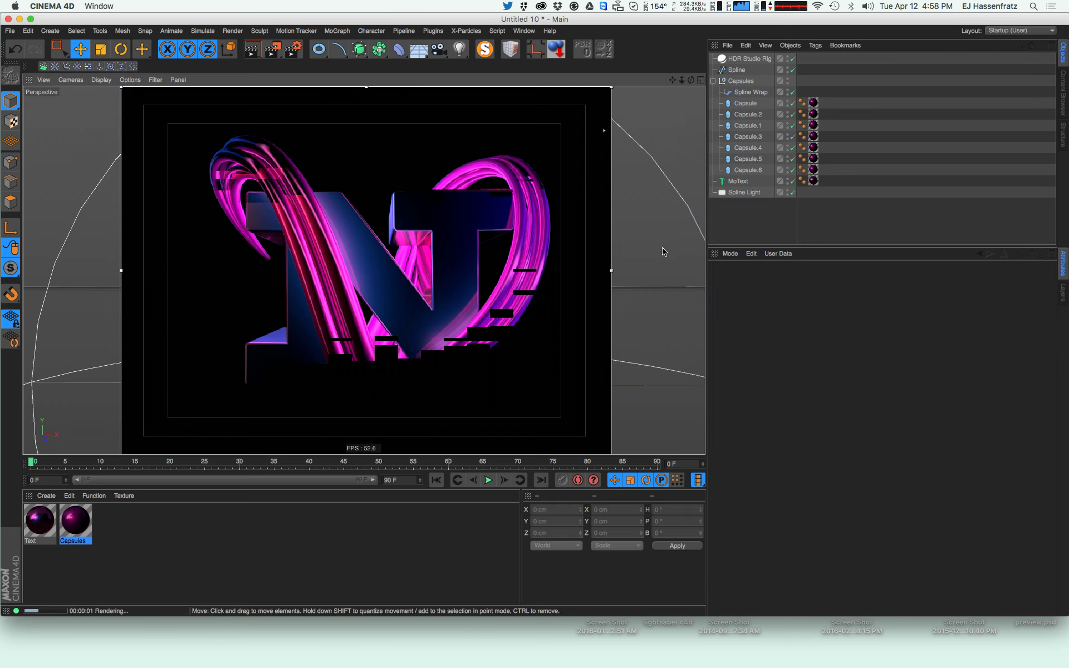
{"action": "left_click", "coordinate": [736, 193]}
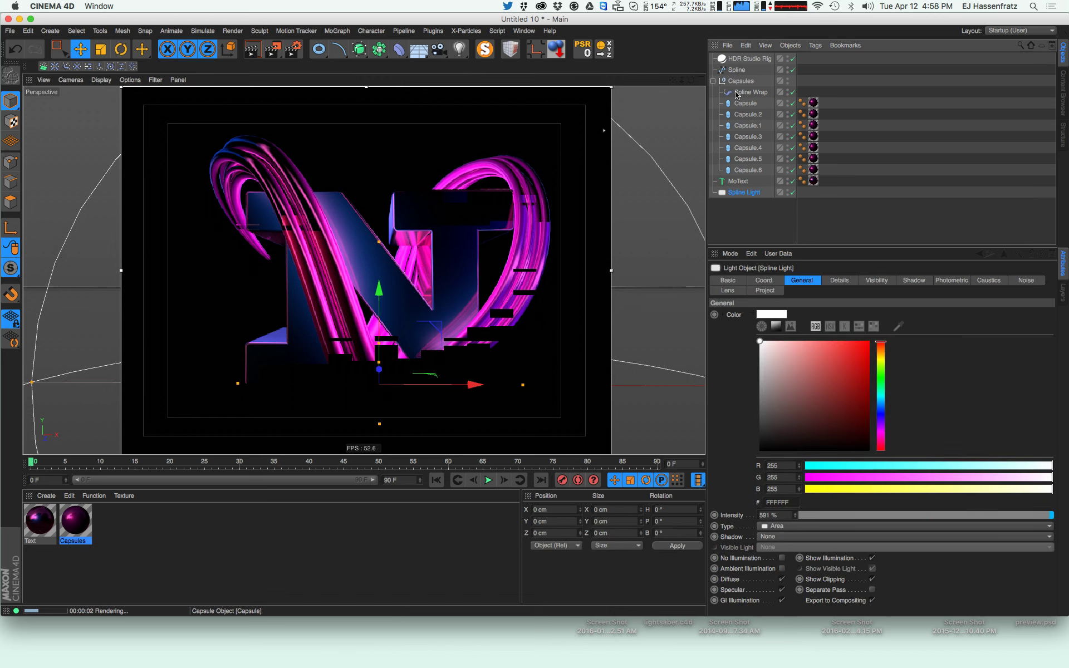
{"action": "left_click", "coordinate": [742, 229]}
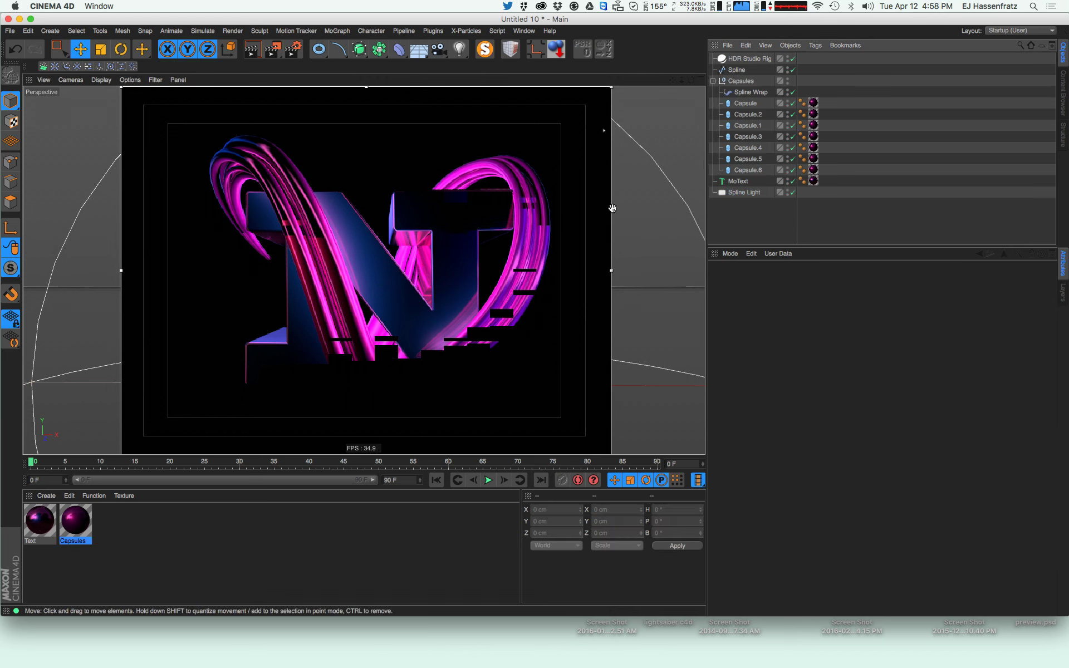
Add a camera from the current perspective view and look through it
{"action": "middle_click_drag", "start_coordinate": [445, 270], "coordinate": [435, 260], "text": "alt"}
{"action": "left_click_drag", "start_coordinate": [435, 260], "coordinate": [408, 285], "text": "alt"}
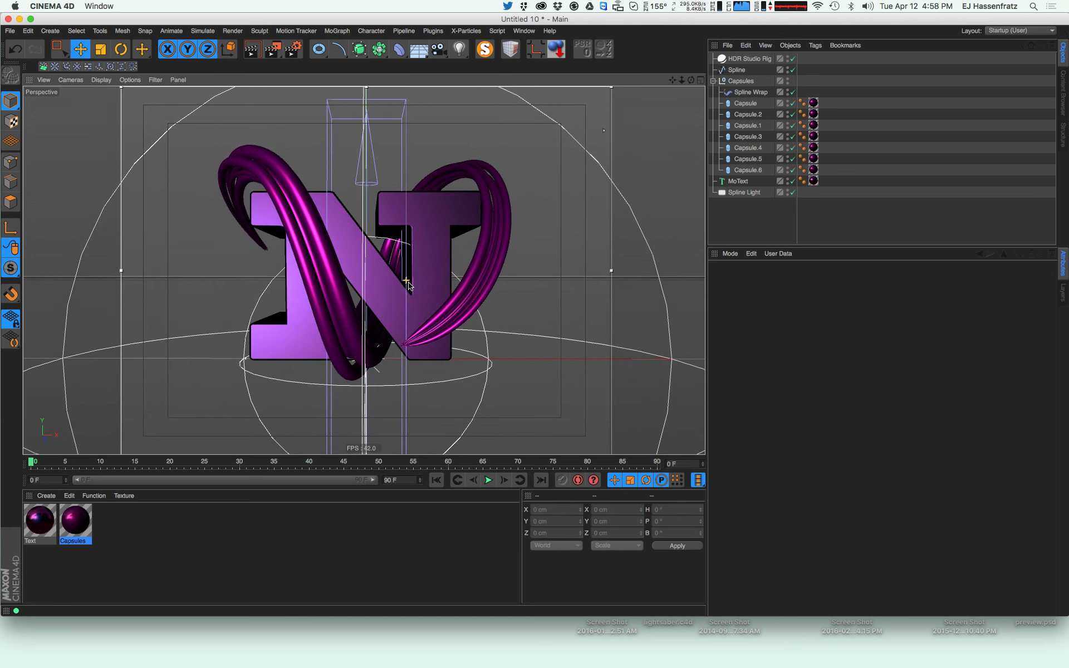
{"action": "left_click_drag", "start_coordinate": [438, 49], "coordinate": [474, 60]}
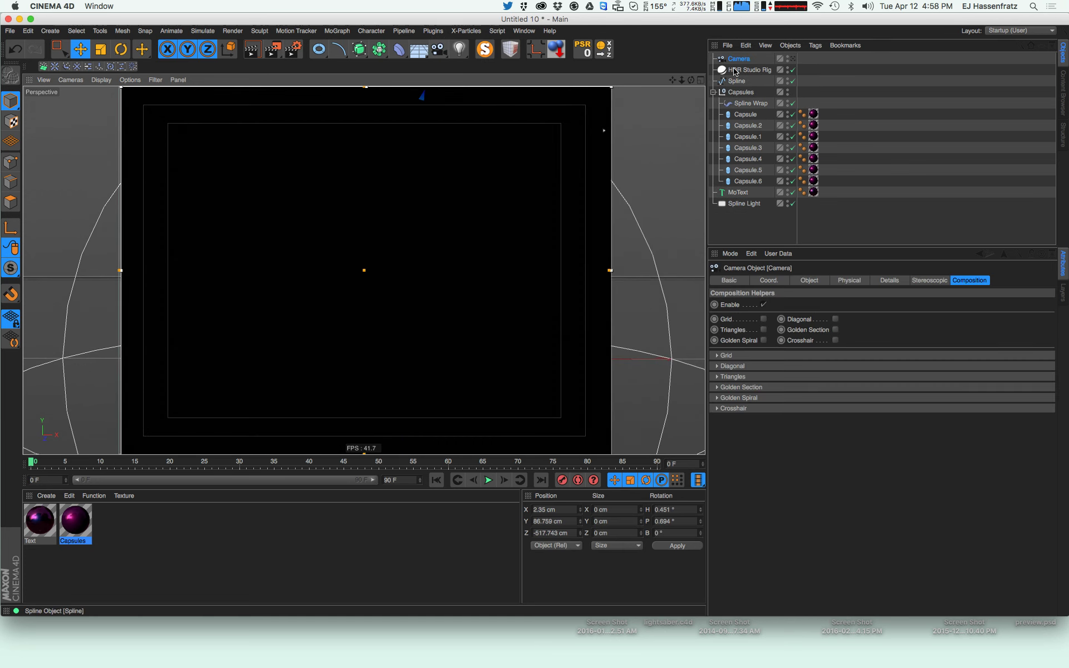
{"action": "left_click", "coordinate": [793, 59]}
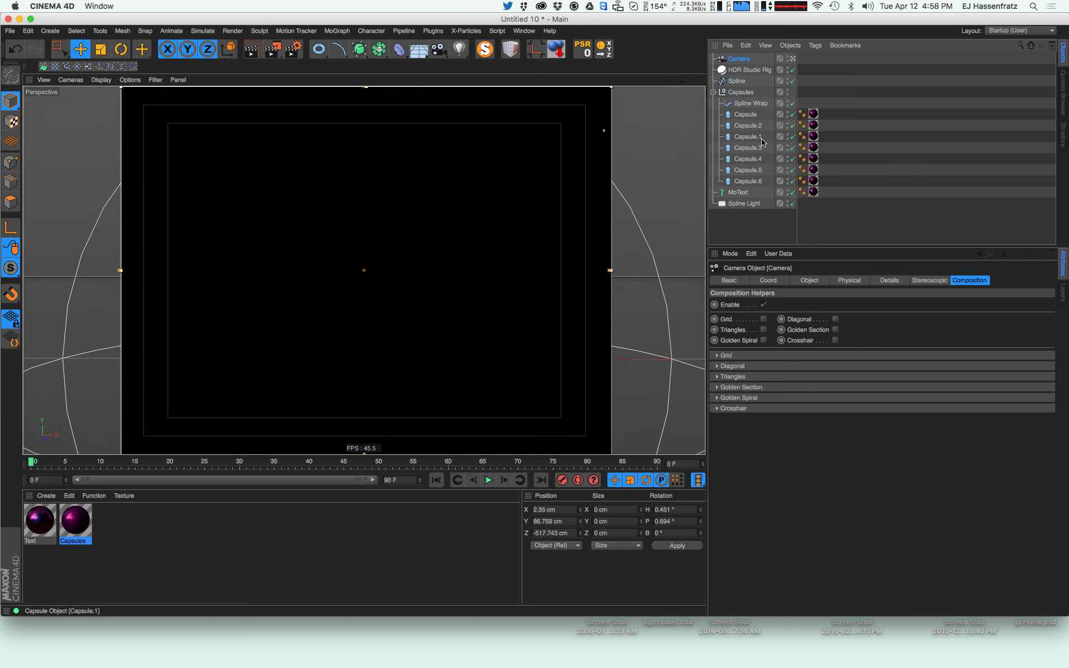
Set the camera's focal length to 30 mm and its sensor size to 50 mm
{"action": "left_click", "coordinate": [846, 280]}
{"action": "left_click", "coordinate": [814, 283]}
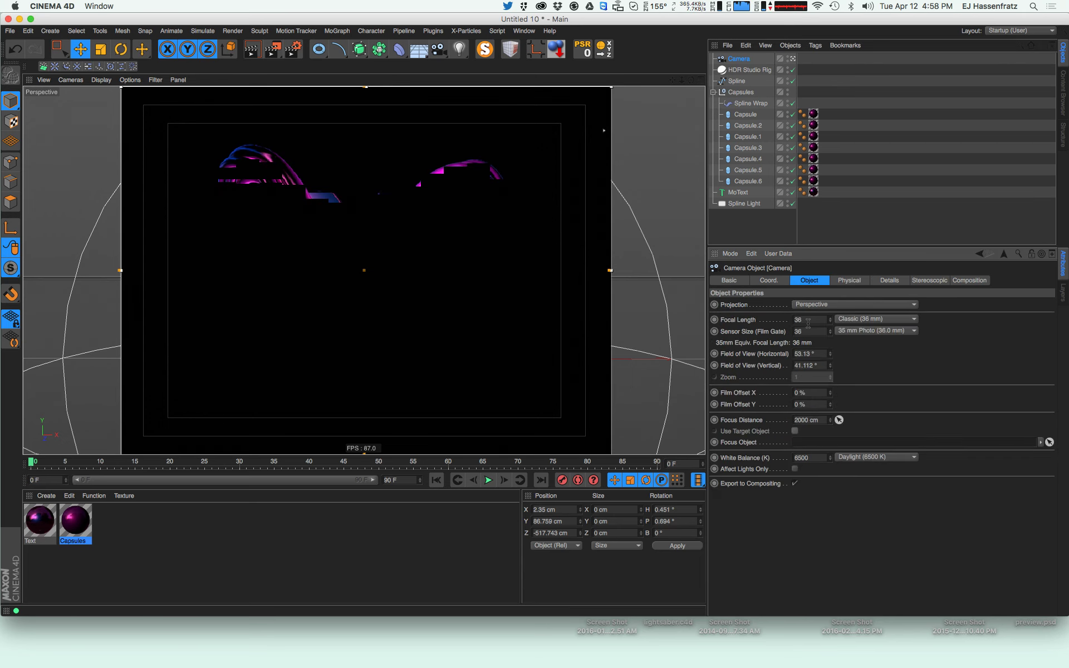
{"action": "key", "text": "Tab"}
{"action": "type", "text": "50"}
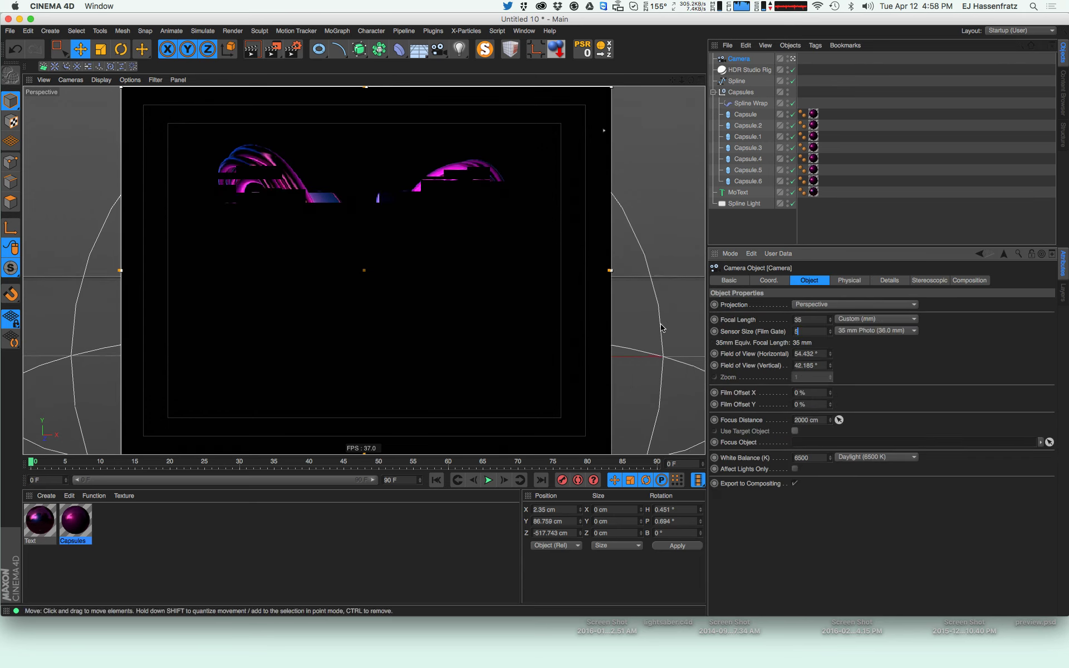
{"action": "key", "text": "Return"}
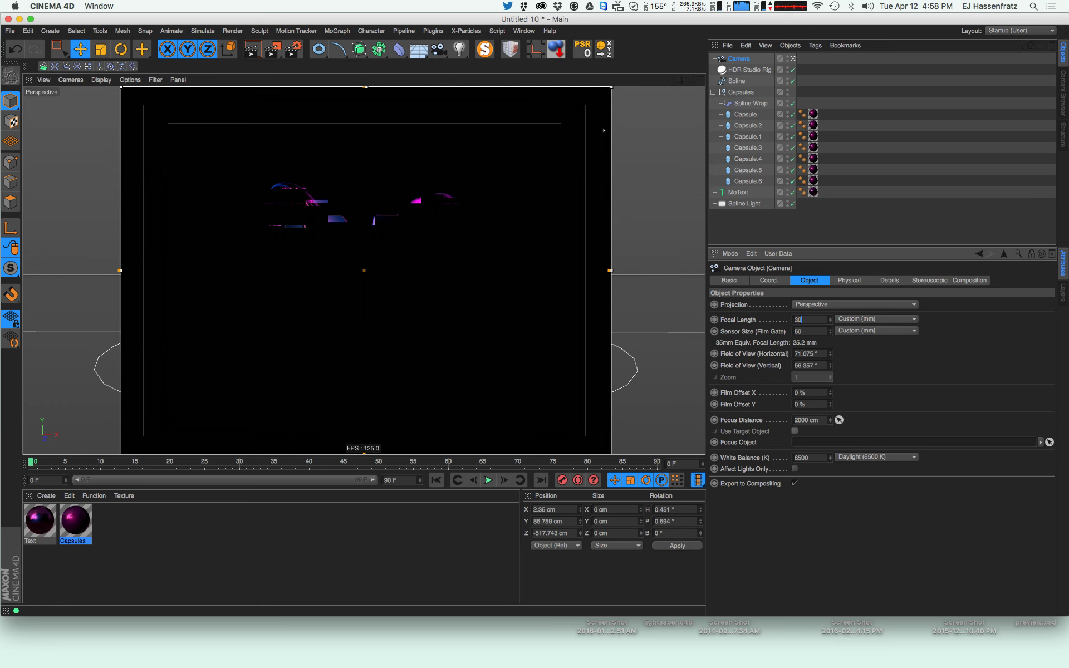
{"action": "key", "text": "Return"}
Reframe the camera closer to the letters at an angled view, with a heading of about -13°, and preview the render
{"action": "mouse_move", "coordinate": [359, 274]}
{"action": "left_mouse_down", "text": "alt"}
{"action": "mouse_move", "coordinate": [331, 272]}
{"action": "mouse_move", "coordinate": [350, 280]}
{"action": "left_mouse_up", "text": "alt"}
{"action": "mouse_move", "coordinate": [351, 280]}
{"action": "right_mouse_down", "text": "alt"}
{"action": "mouse_move", "coordinate": [371, 275]}
{"action": "mouse_move", "coordinate": [363, 270]}
{"action": "mouse_move", "coordinate": [363, 282]}
{"action": "right_mouse_up", "text": "alt"}
{"action": "left_click_drag", "start_coordinate": [362, 284], "coordinate": [363, 314], "text": "alt"}
{"action": "middle_click_drag", "start_coordinate": [363, 315], "coordinate": [370, 311], "text": "alt"}
{"action": "key", "text": "super+r"}
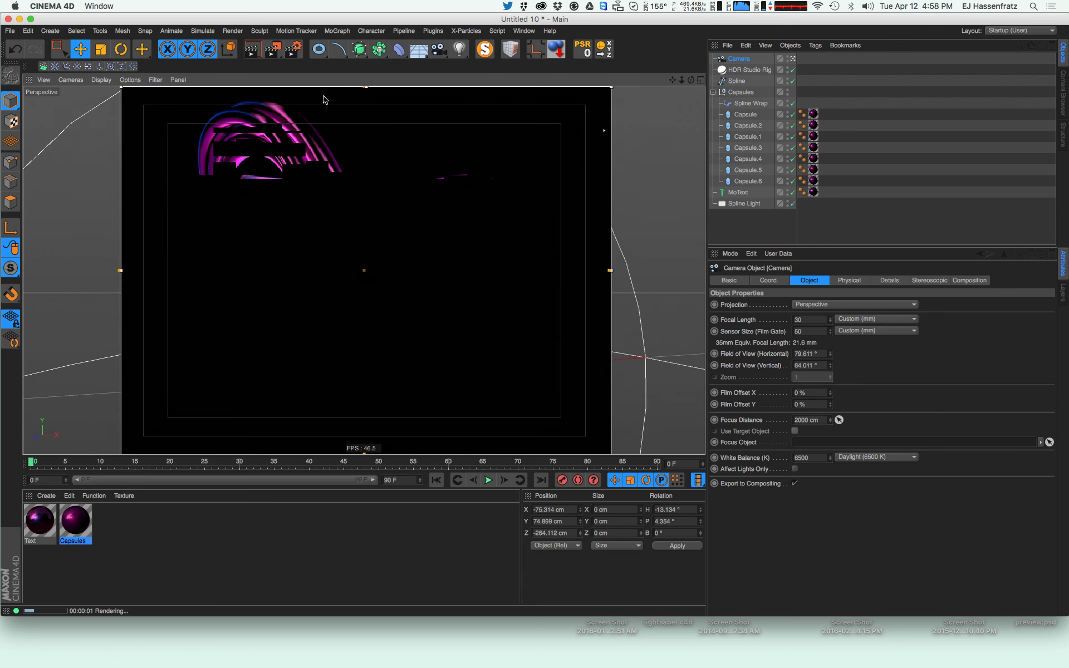
Add a cube primitive and stretch its height to about 736 cm
{"action": "left_click_drag", "start_coordinate": [361, 51], "coordinate": [228, 121]}
{"action": "left_click_drag", "start_coordinate": [320, 50], "coordinate": [377, 112]}
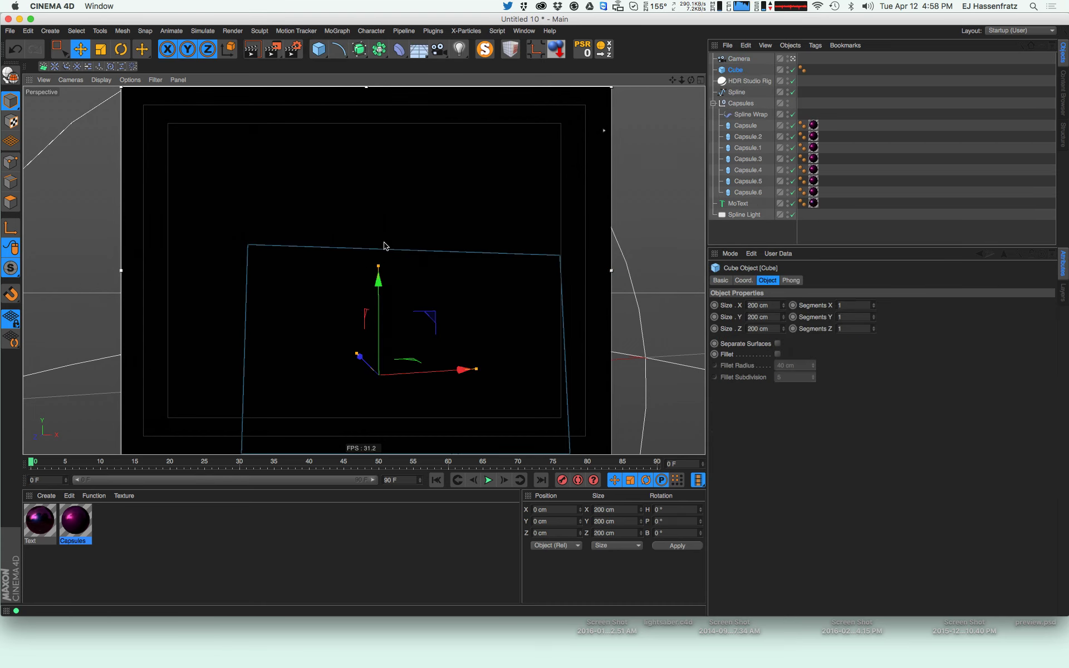
{"action": "left_click_drag", "start_coordinate": [379, 266], "coordinate": [380, 95]}
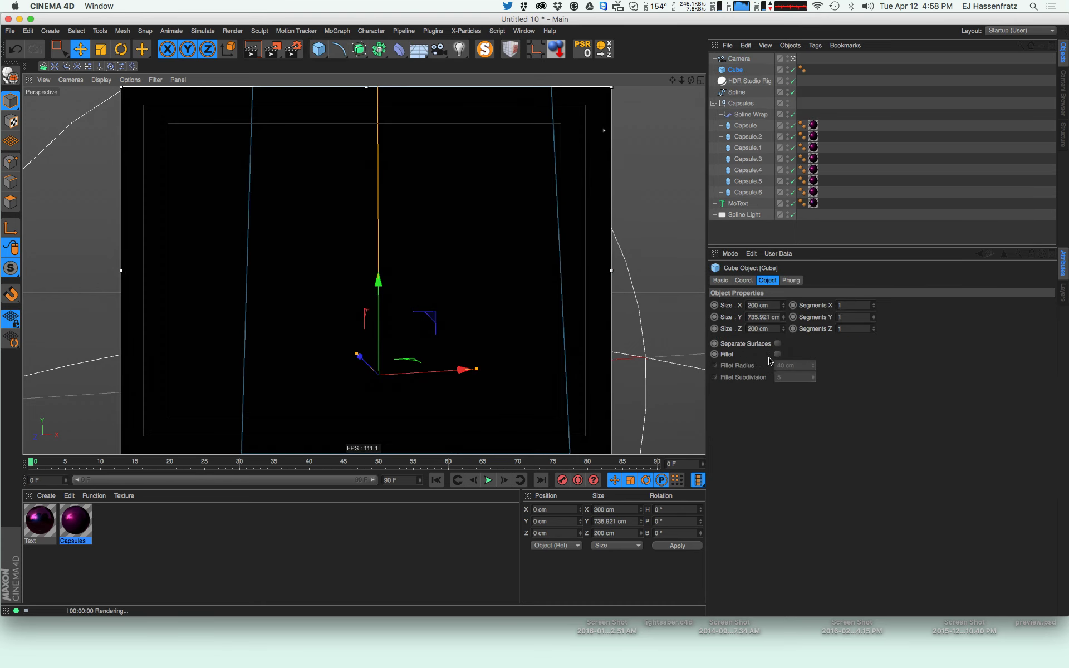
Fillet the cube's edges with a 2 cm radius and apply the Text material to it
{"action": "left_click", "coordinate": [778, 355]}
{"action": "left_click_drag", "start_coordinate": [815, 371], "coordinate": [820, 389]}
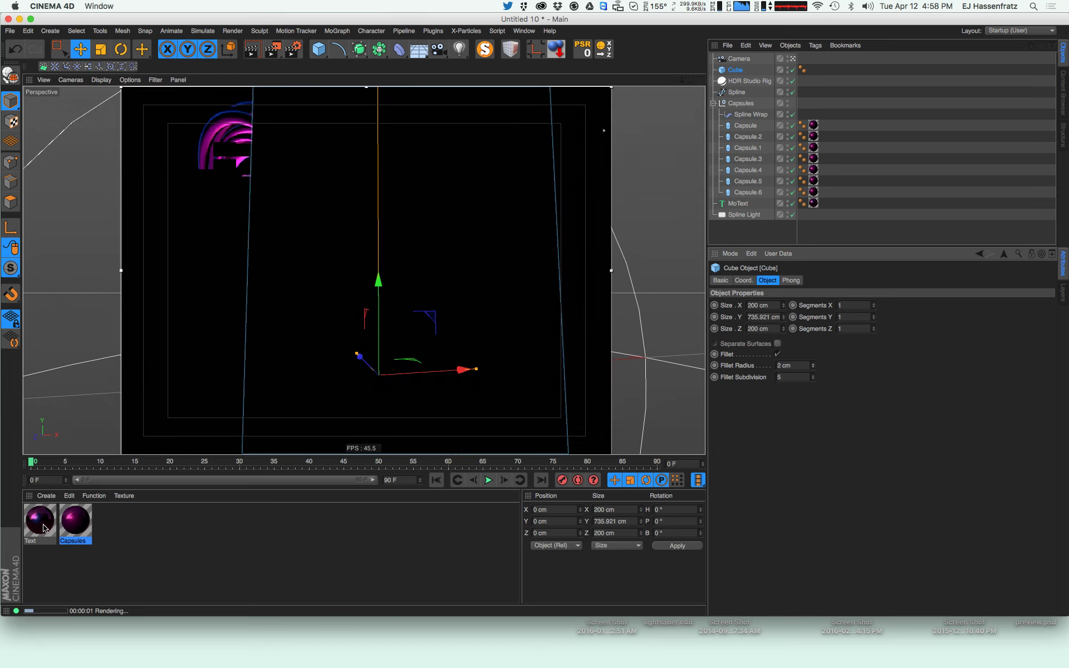
{"action": "left_click_drag", "start_coordinate": [37, 524], "coordinate": [728, 71]}
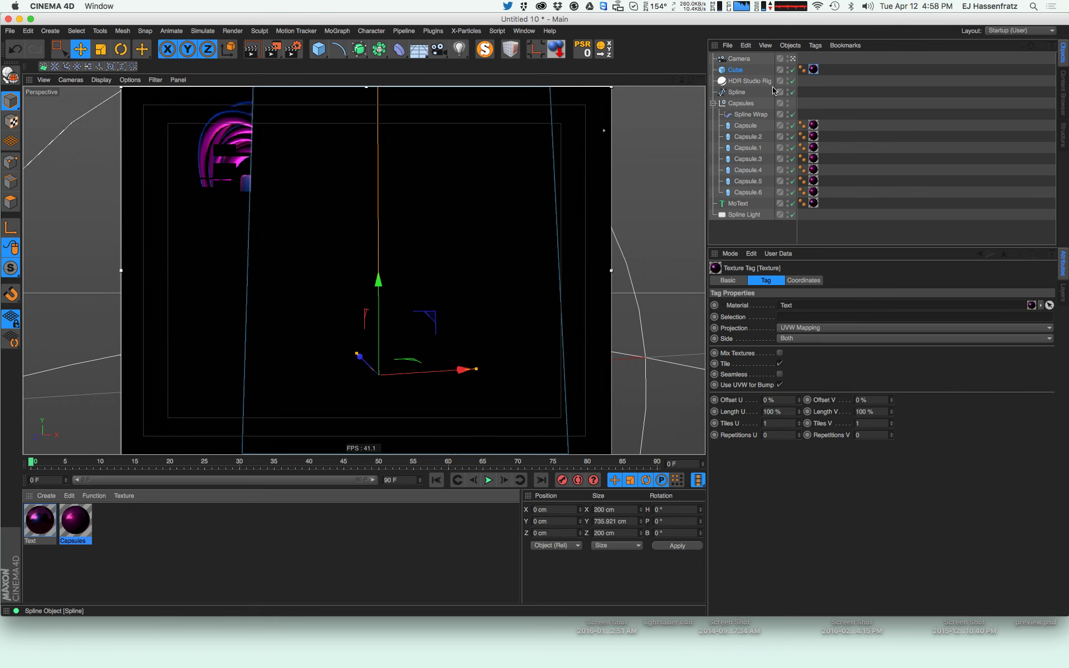
Show all four views and move the cube back behind the letters, to about 315 cm in Z
{"action": "left_click", "coordinate": [701, 80]}
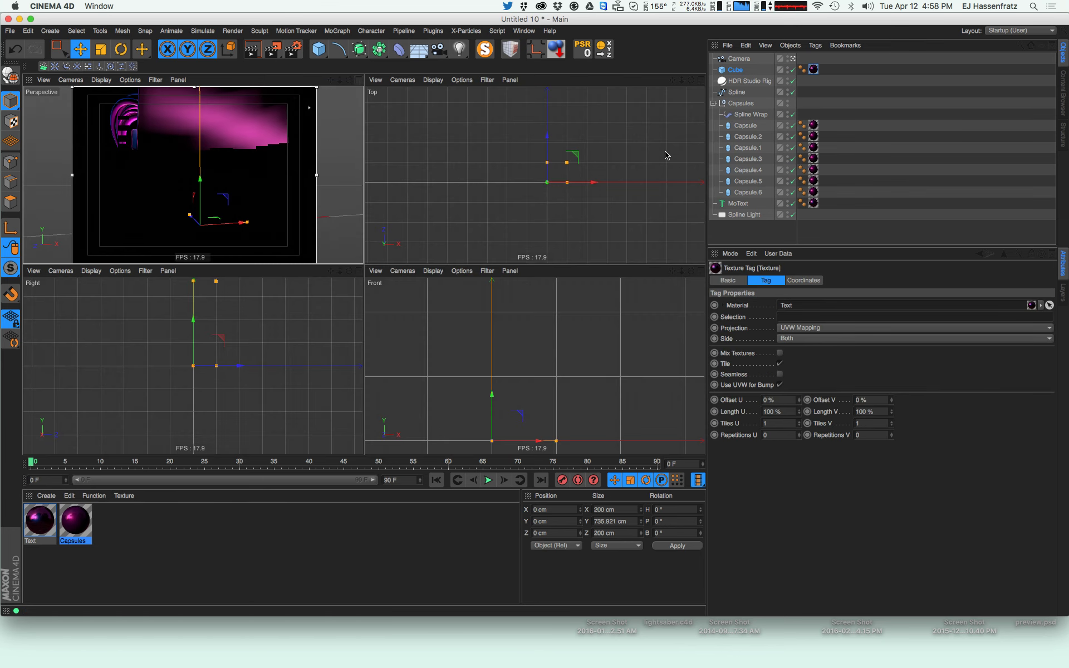
{"action": "right_click_drag", "start_coordinate": [588, 177], "coordinate": [576, 179], "text": "alt"}
{"action": "left_click_drag", "start_coordinate": [575, 133], "coordinate": [575, 98]}
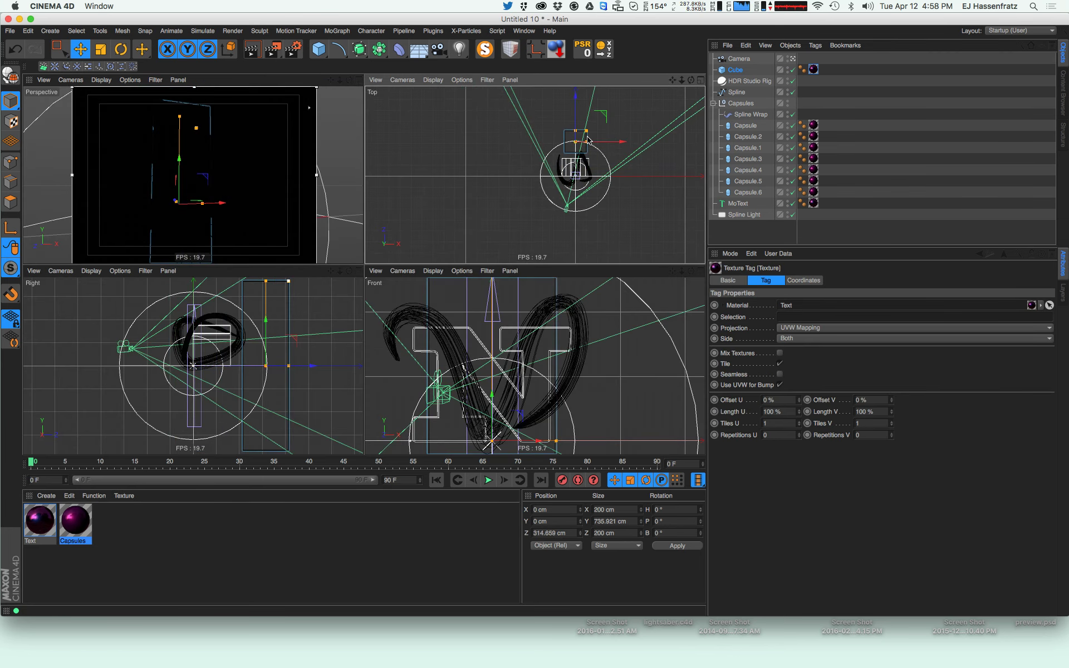
Scale the cube down to about 65 cm in width and depth, and stretch its height to about 1420 cm
{"action": "key", "text": "t"}
{"action": "left_click_drag", "start_coordinate": [551, 157], "coordinate": [457, 163]}
{"action": "key", "text": "e"}
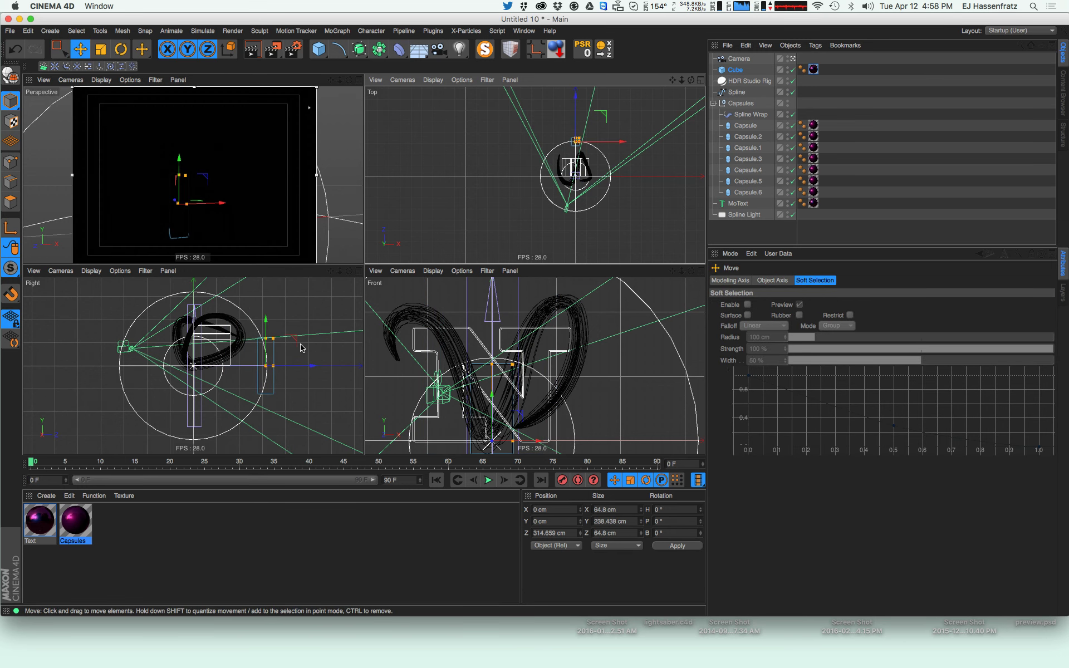
{"action": "left_click_drag", "start_coordinate": [266, 338], "coordinate": [305, 203]}
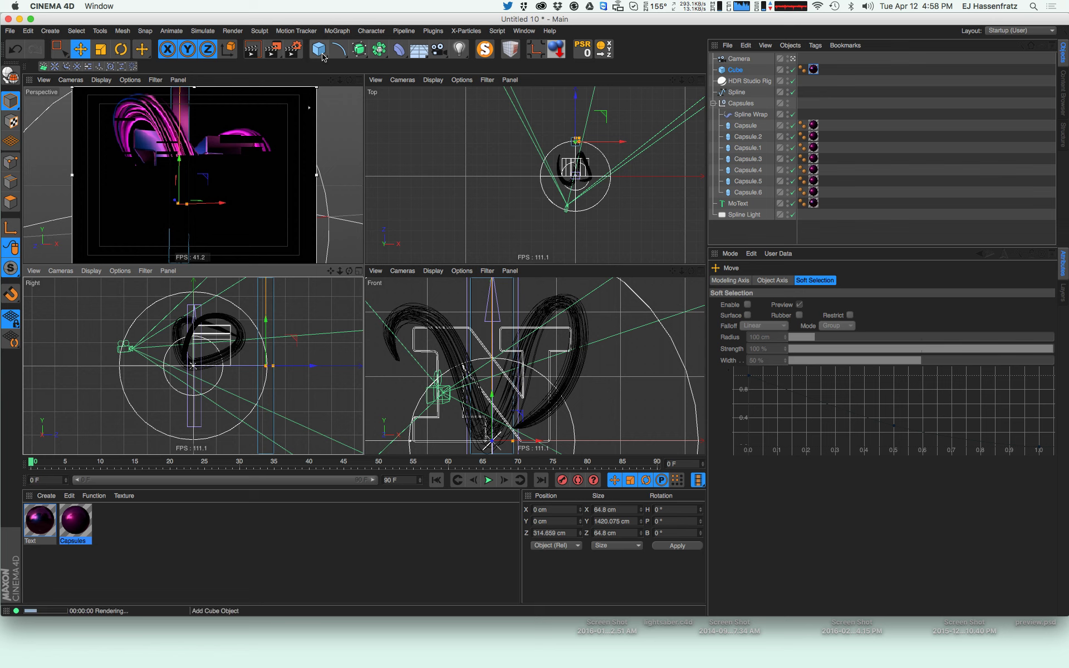
Add a MoGraph Cloner and make the tall cube its child
{"action": "left_click", "coordinate": [323, 31]}
{"action": "left_click", "coordinate": [365, 118]}
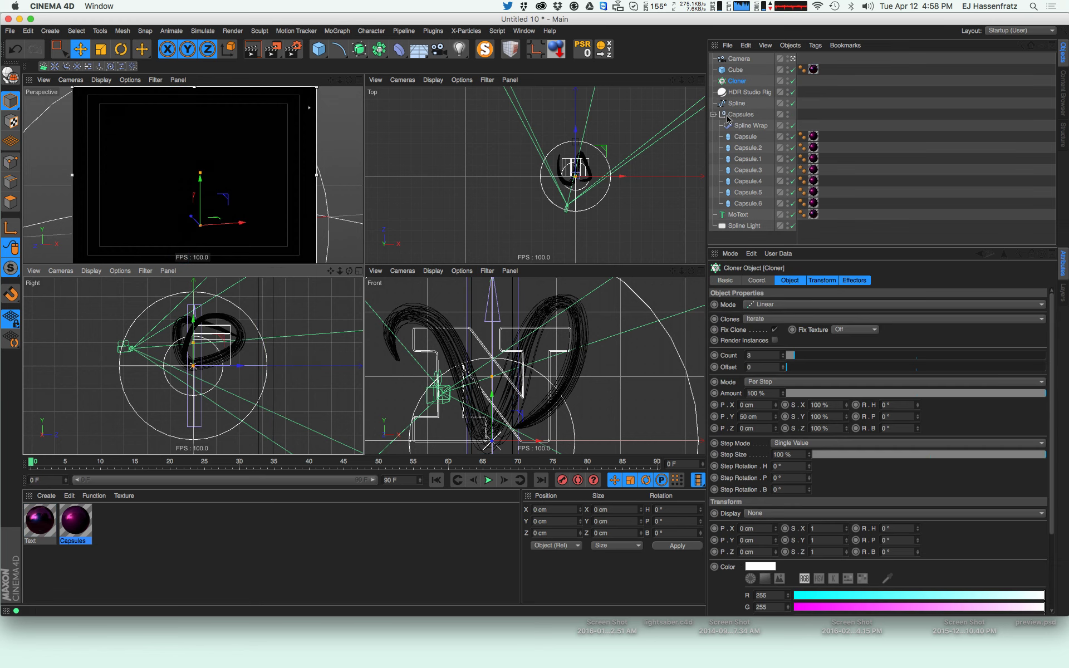
{"action": "left_click_drag", "start_coordinate": [735, 70], "coordinate": [743, 82]}
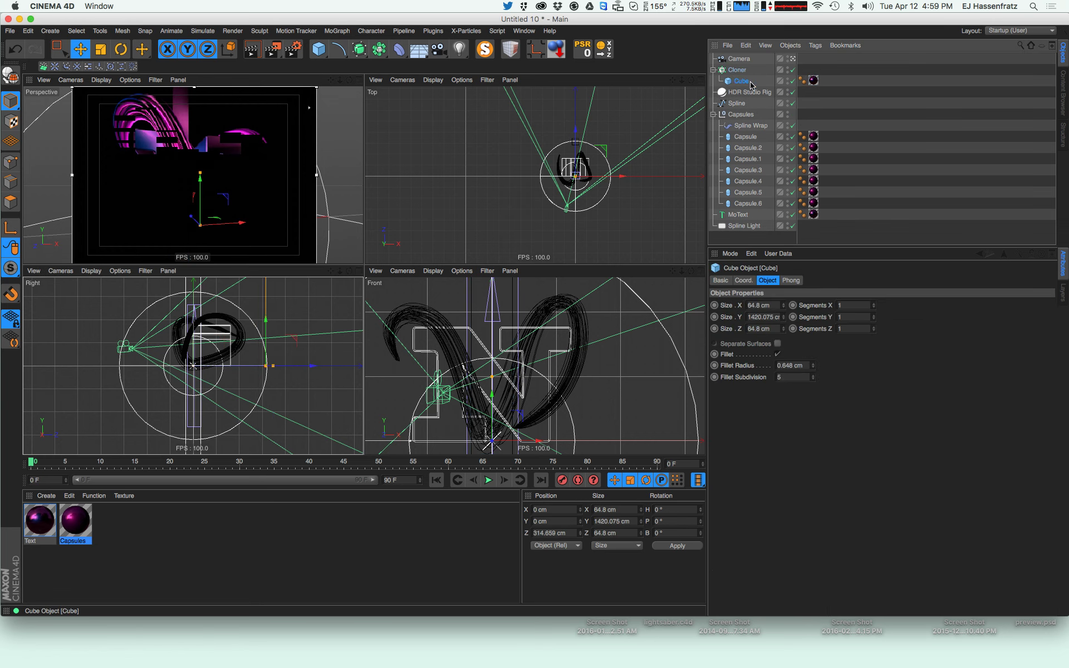
{"action": "left_click", "coordinate": [736, 73]}
{"action": "left_click", "coordinate": [738, 82]}
{"action": "left_click", "coordinate": [734, 73]}
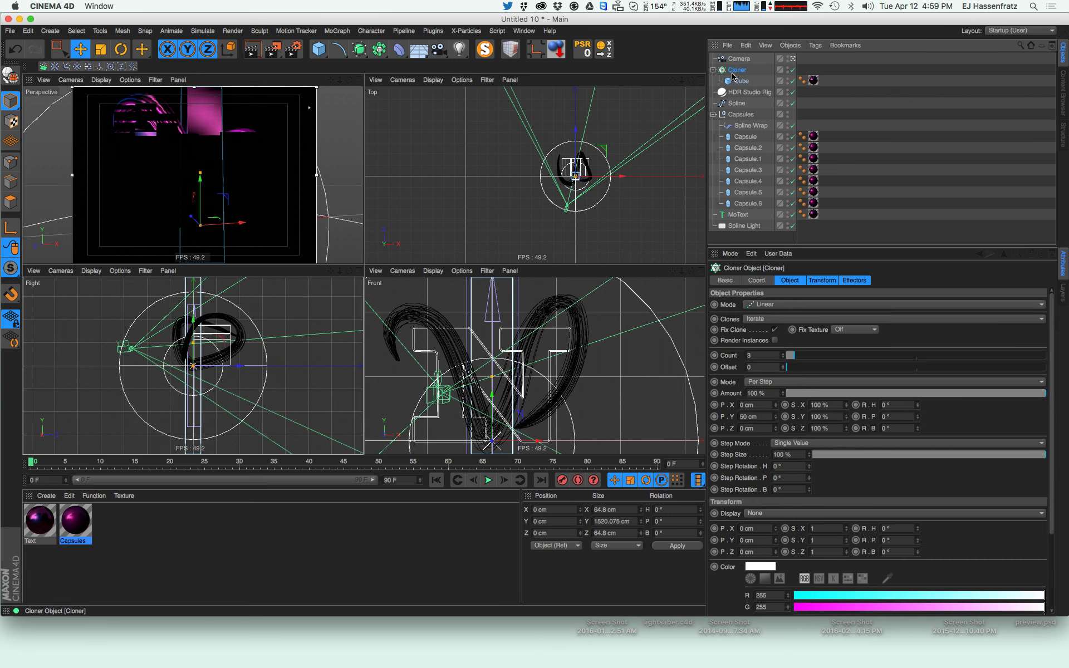
Set the linear Cloner to 18 clones with a Y offset of 0 cm
{"action": "left_click_drag", "start_coordinate": [795, 356], "coordinate": [833, 357]}
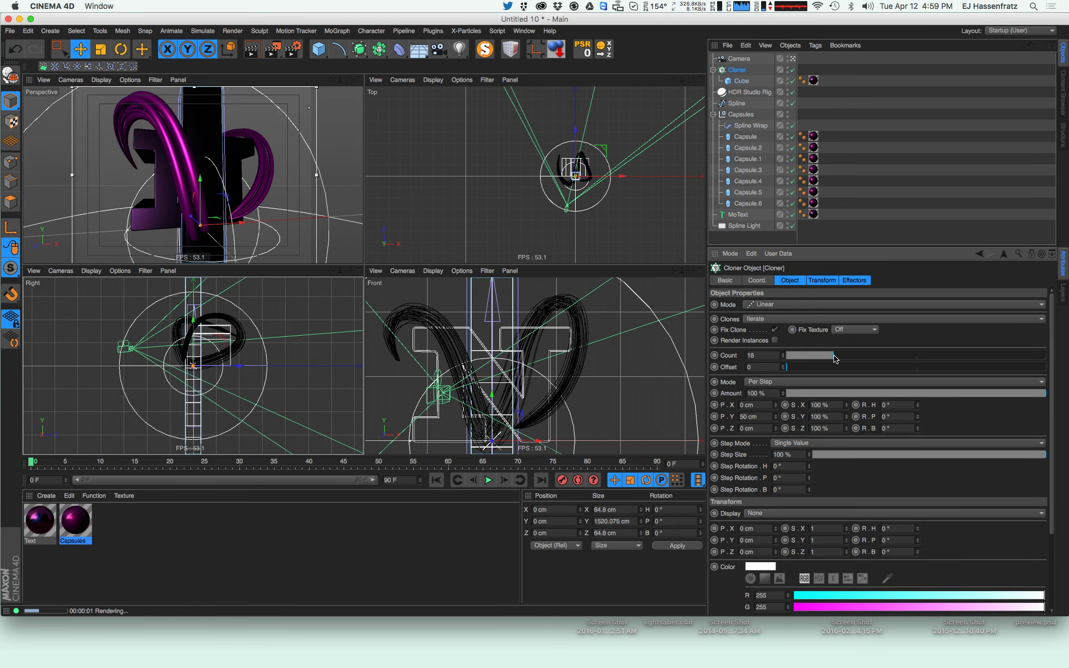
{"action": "left_click", "coordinate": [756, 416]}
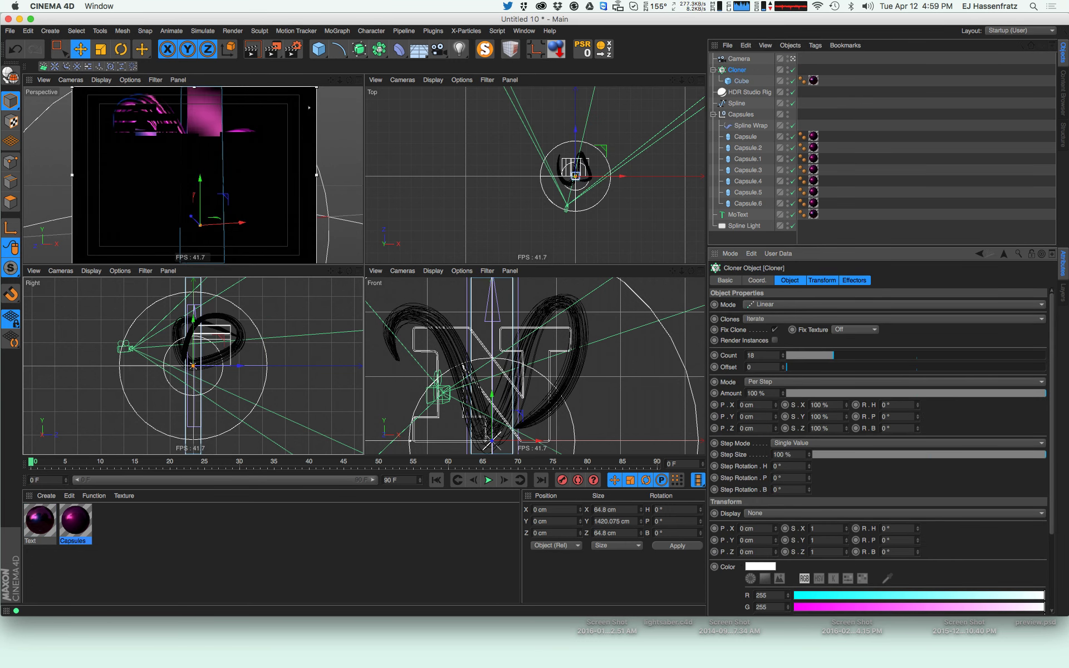
{"action": "key", "text": "Return"}
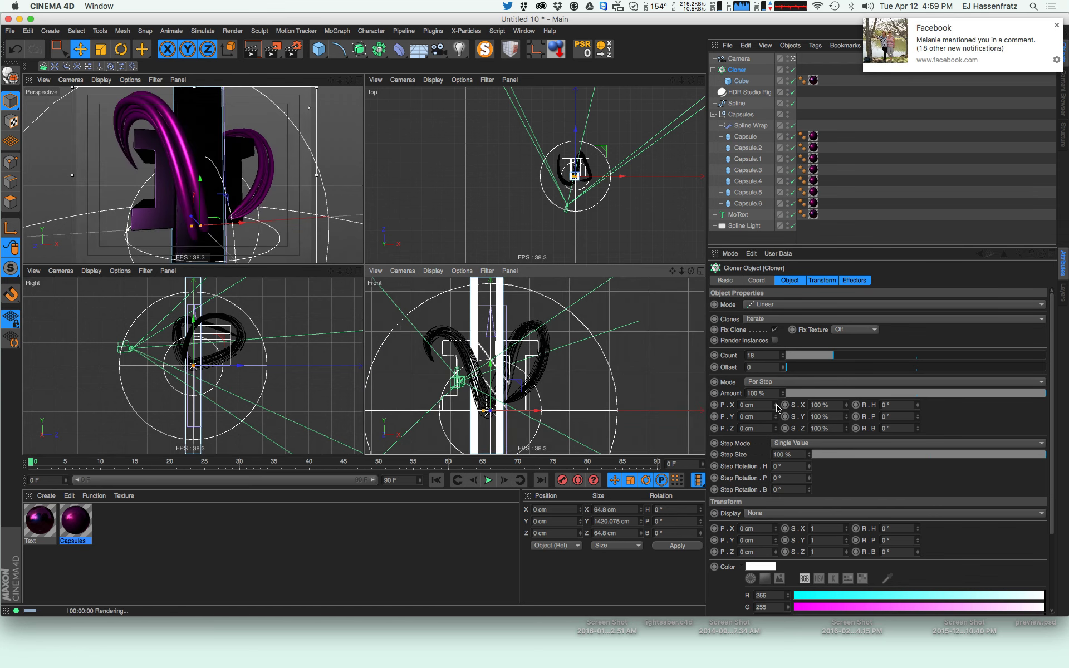
Space the clones 72 cm apart along X and shift the row to about -521 cm in X, across the letters
{"action": "left_click_drag", "start_coordinate": [778, 408], "coordinate": [782, 370]}
{"action": "scroll", "coordinate": [450, 365], "scroll_direction": "down", "scroll_amount": 5}
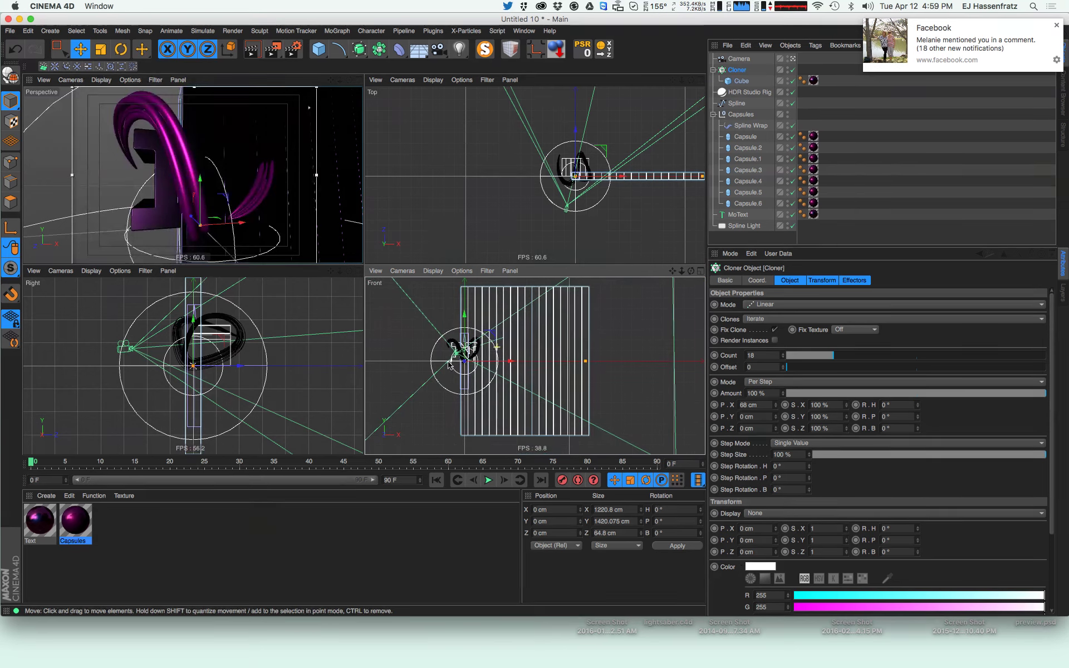
{"action": "left_click_drag", "start_coordinate": [778, 408], "coordinate": [778, 402]}
{"action": "left_click_drag", "start_coordinate": [507, 361], "coordinate": [446, 363]}
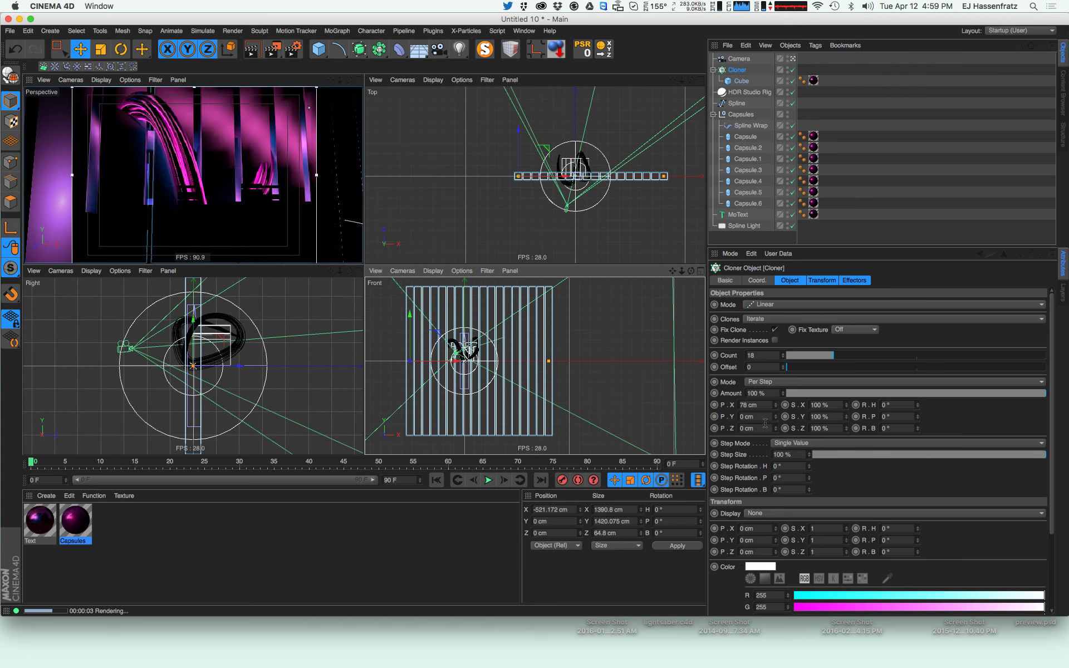
{"action": "left_click", "coordinate": [776, 405]}
{"action": "left_click_drag", "start_coordinate": [777, 405], "coordinate": [777, 409]}
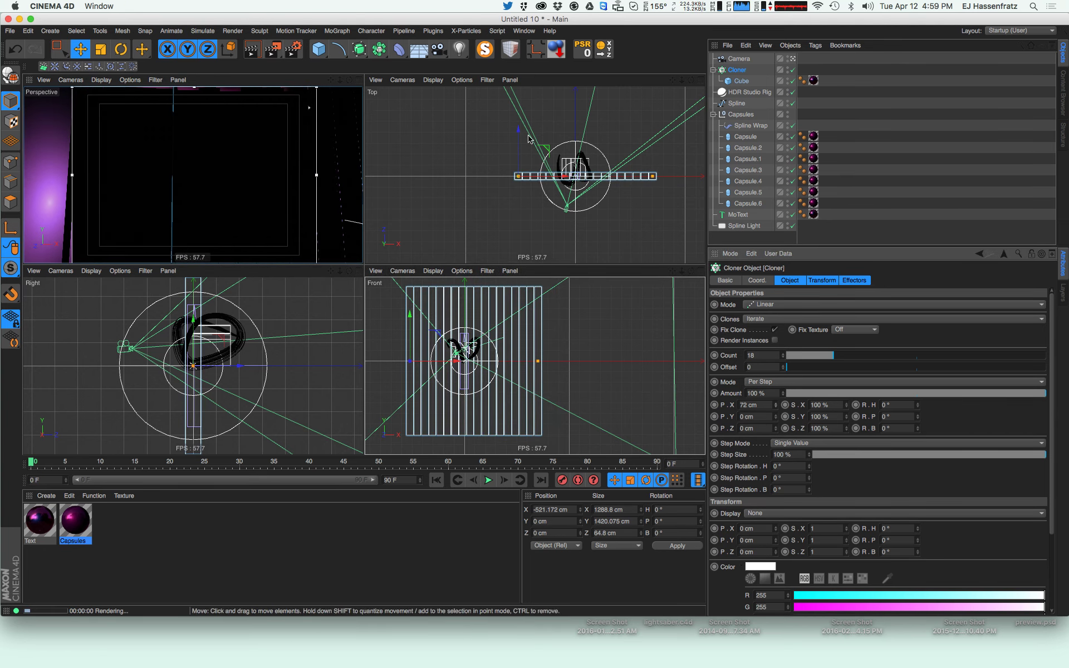
Move the row of clones back behind the letters, to about 320 cm in Z
{"action": "left_click_drag", "start_coordinate": [518, 146], "coordinate": [518, 111]}
{"action": "scroll", "coordinate": [607, 173], "scroll_direction": "up", "scroll_amount": 3}
{"action": "middle_click_drag", "start_coordinate": [581, 149], "coordinate": [527, 194], "text": "alt"}
{"action": "left_click_drag", "start_coordinate": [421, 146], "coordinate": [421, 144]}
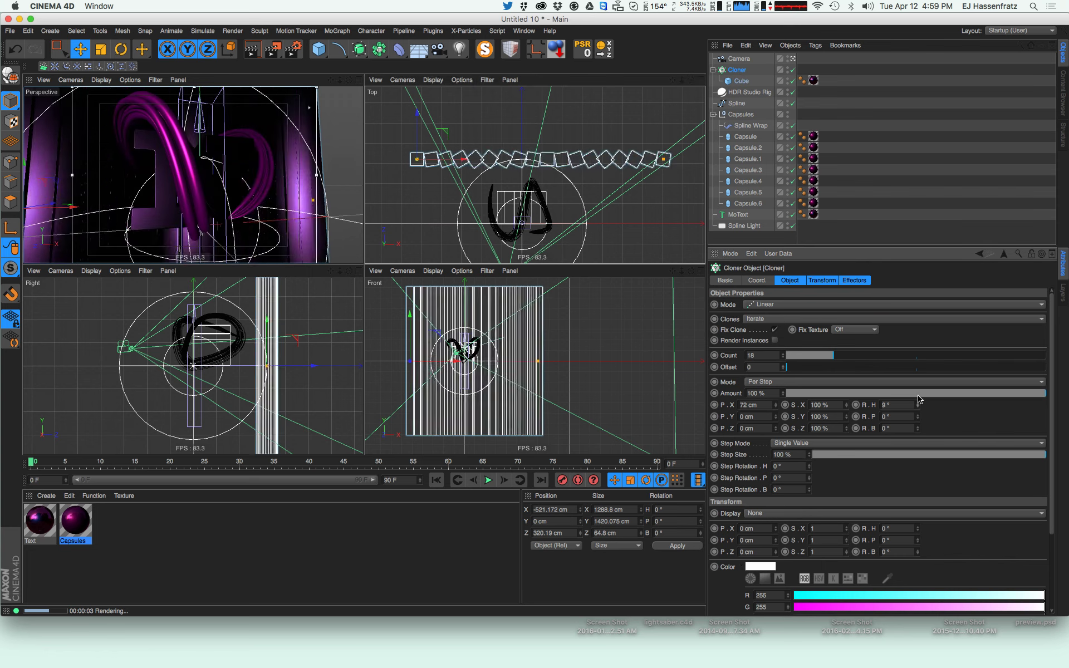
Rotate each clone 45° in heading with the Cloner's transform and widen the X spacing to 92 cm
{"action": "left_click", "coordinate": [822, 280]}
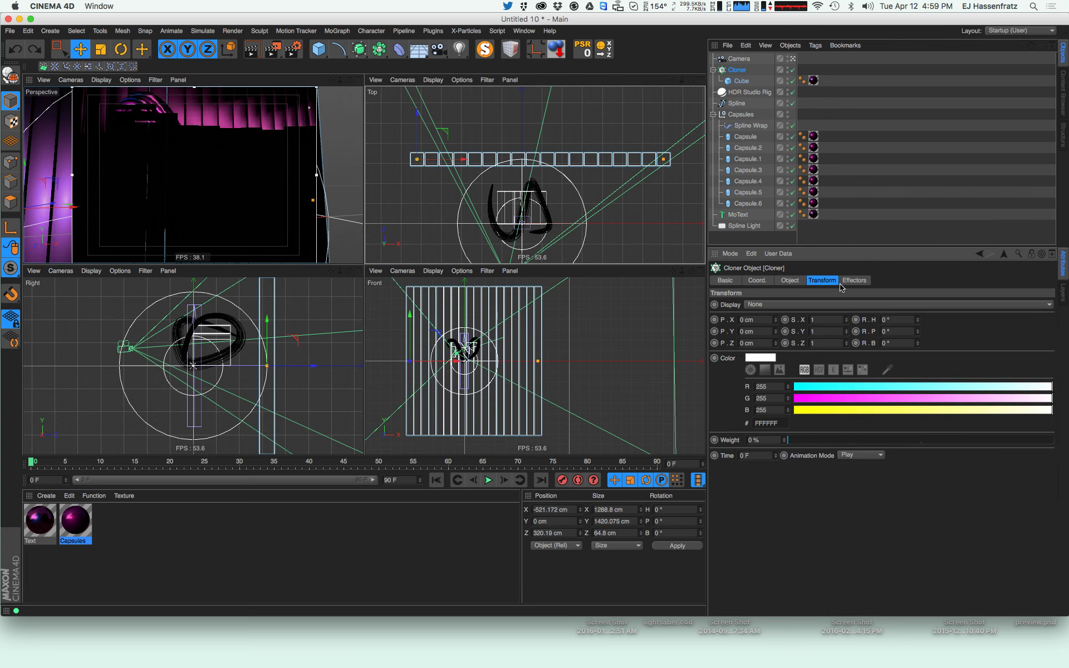
{"action": "left_click_drag", "start_coordinate": [918, 320], "coordinate": [931, 298]}
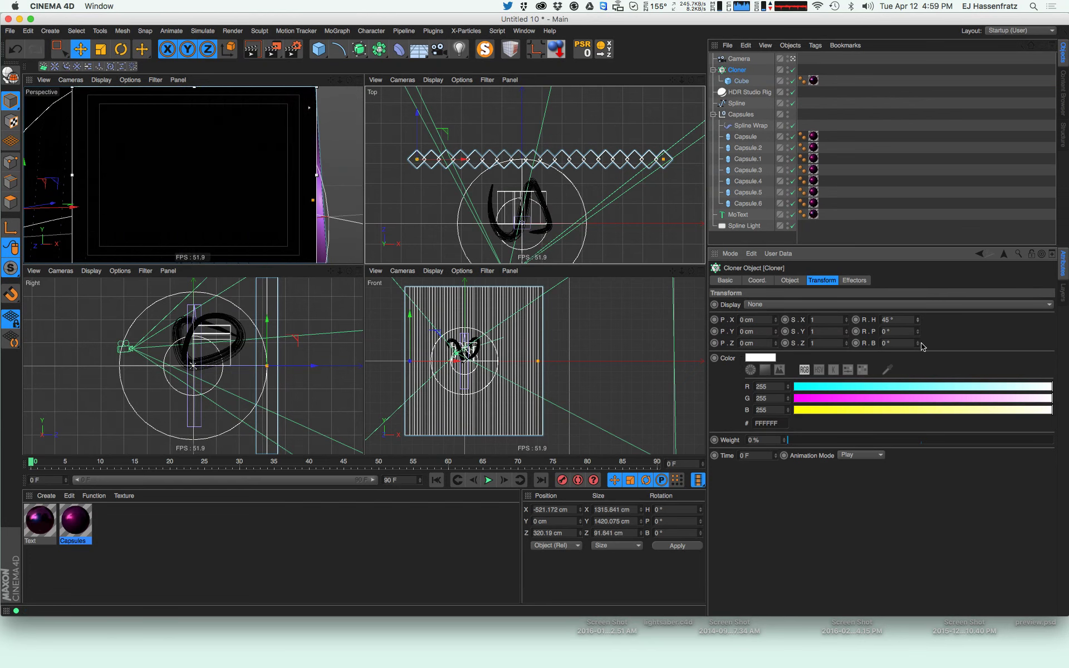
{"action": "scroll", "coordinate": [574, 135], "scroll_direction": "up", "scroll_amount": 5}
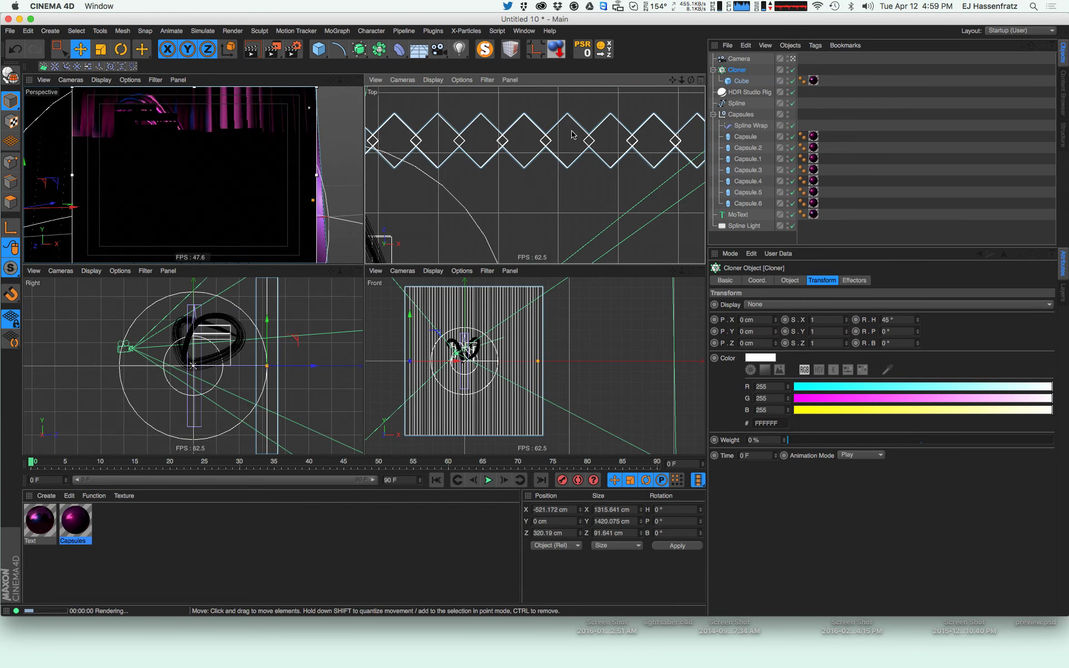
{"action": "left_click", "coordinate": [790, 281]}
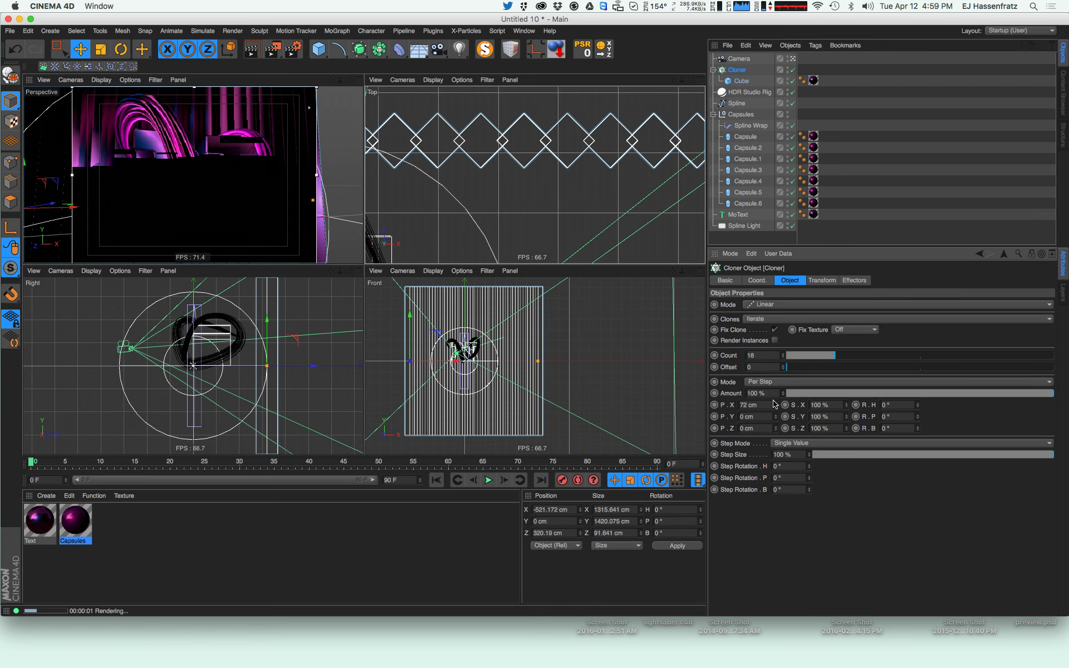
{"action": "left_click_drag", "start_coordinate": [777, 407], "coordinate": [778, 397]}
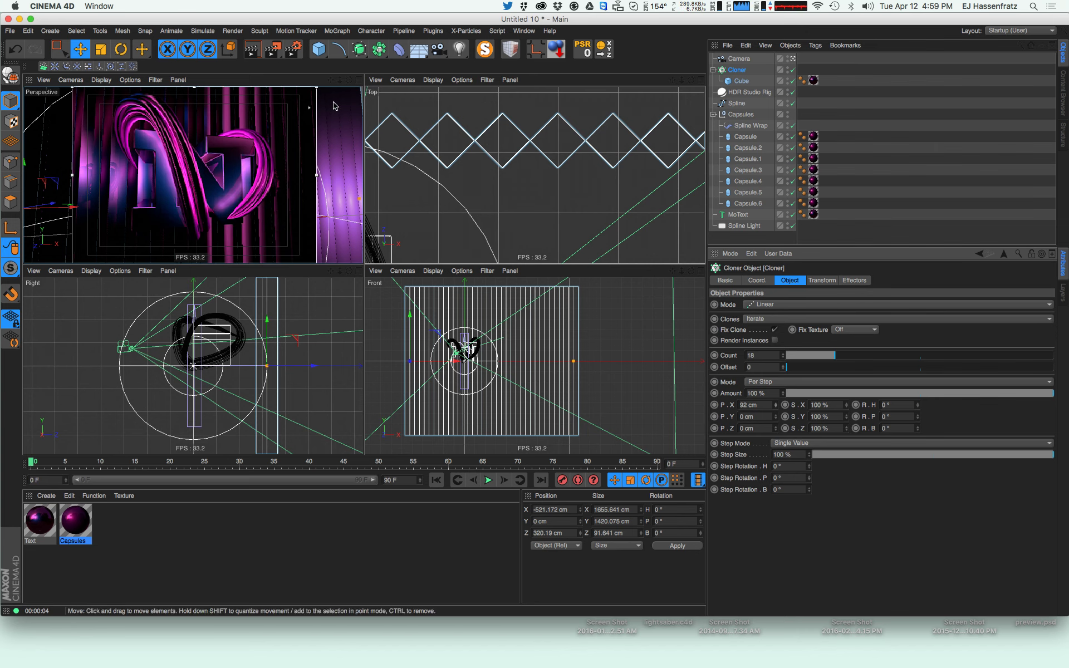
Maximize the camera view and look at the earlier reference render in the Picture Viewer to compare its background
{"action": "middle_click", "coordinate": [299, 129]}
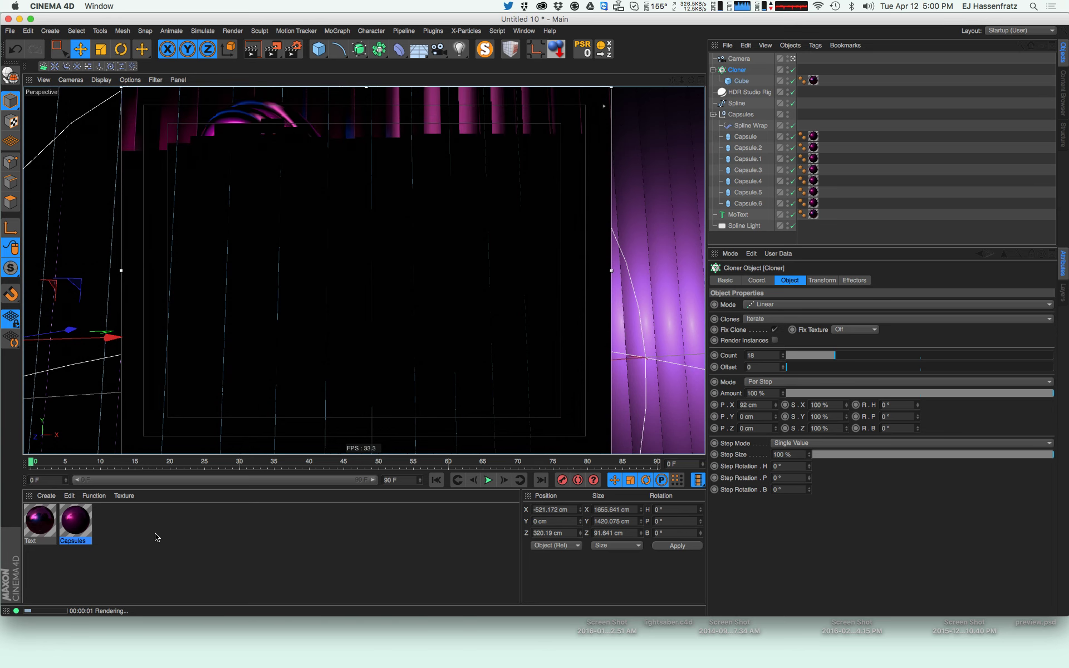
{"action": "key", "text": "shift+F6"}
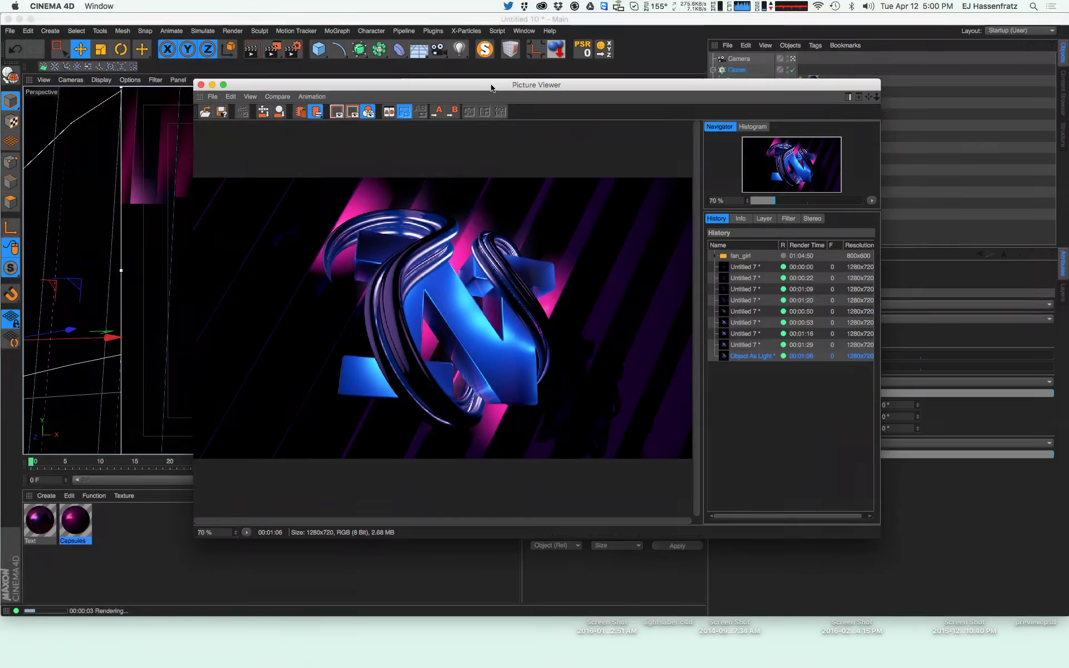
{"action": "left_click_drag", "start_coordinate": [549, 84], "coordinate": [0, 183]}
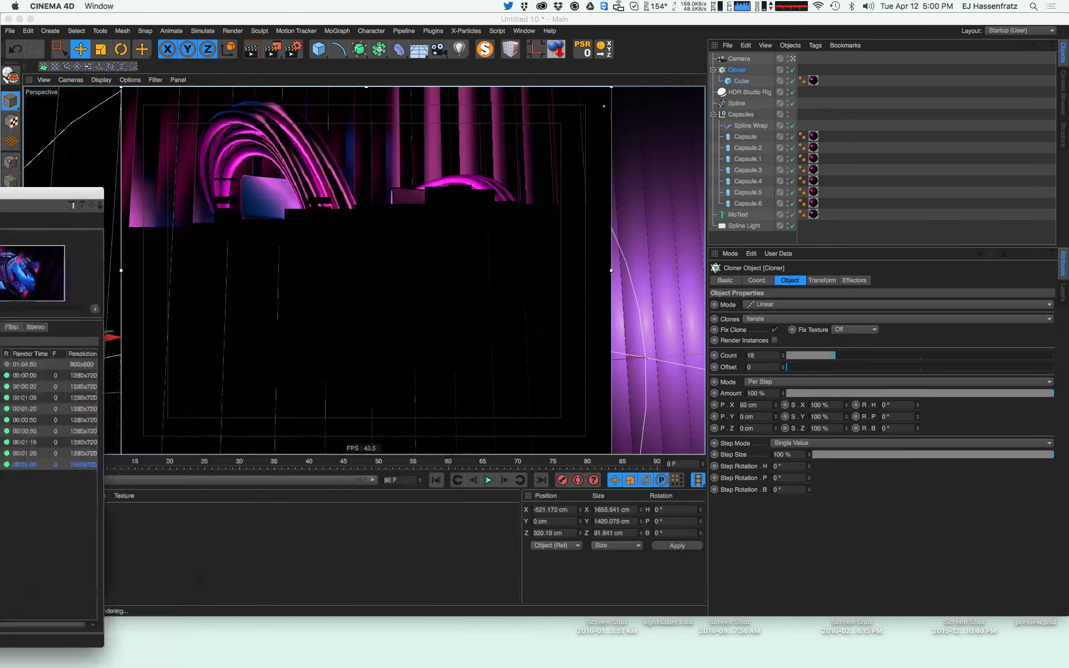
{"action": "left_click", "coordinate": [106, 546]}
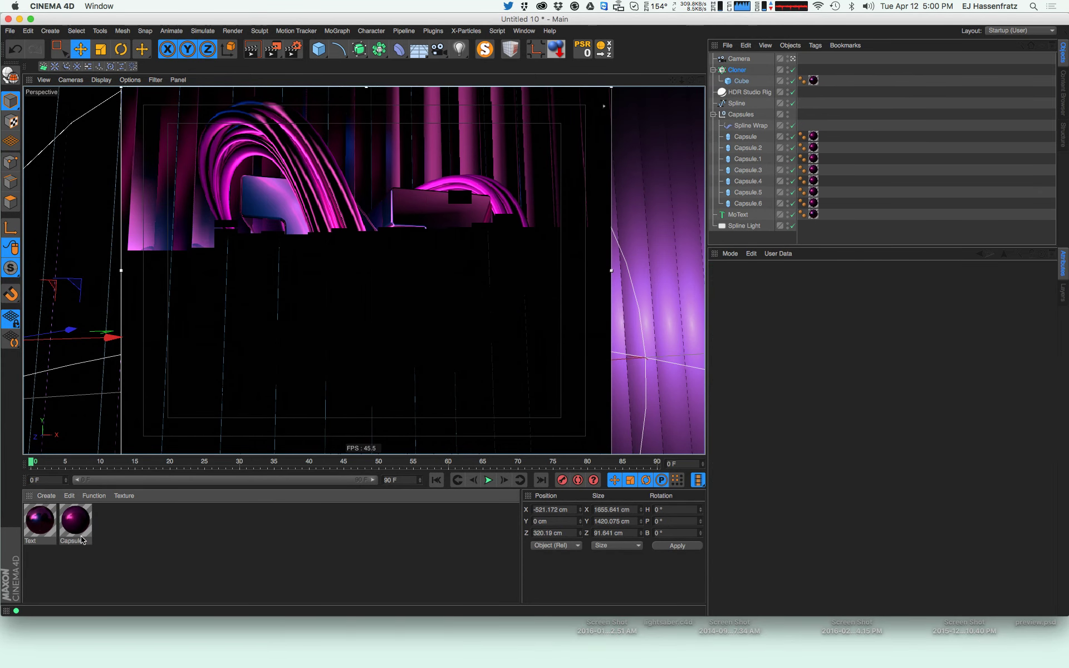
Duplicate the Text material and rename the copy BKG
{"action": "left_click", "coordinate": [39, 523]}
{"action": "left_click_drag", "start_coordinate": [39, 523], "coordinate": [114, 527], "text": "ctrl"}
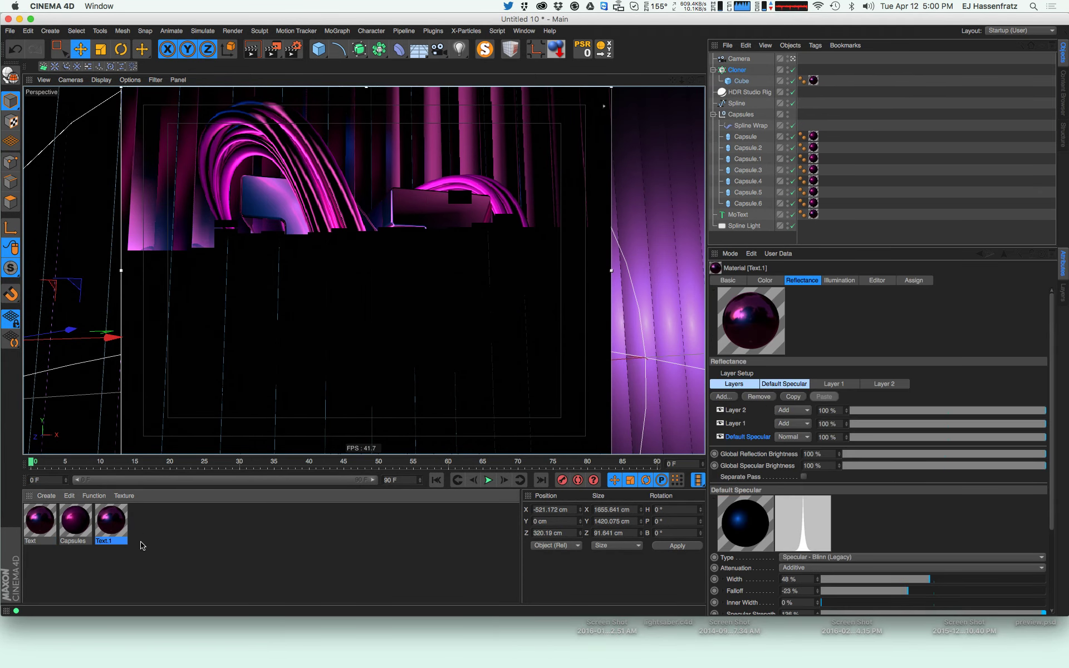
{"action": "key", "text": "ctrl+r"}
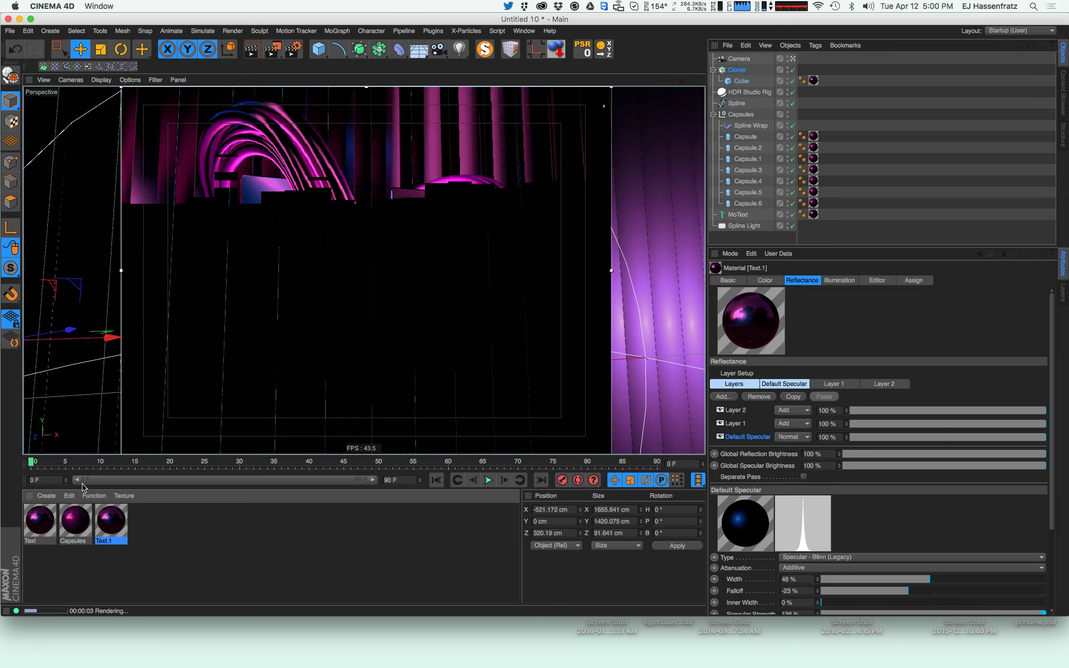
{"action": "key", "text": "ctrl+r"}
{"action": "double_click", "coordinate": [111, 527]}
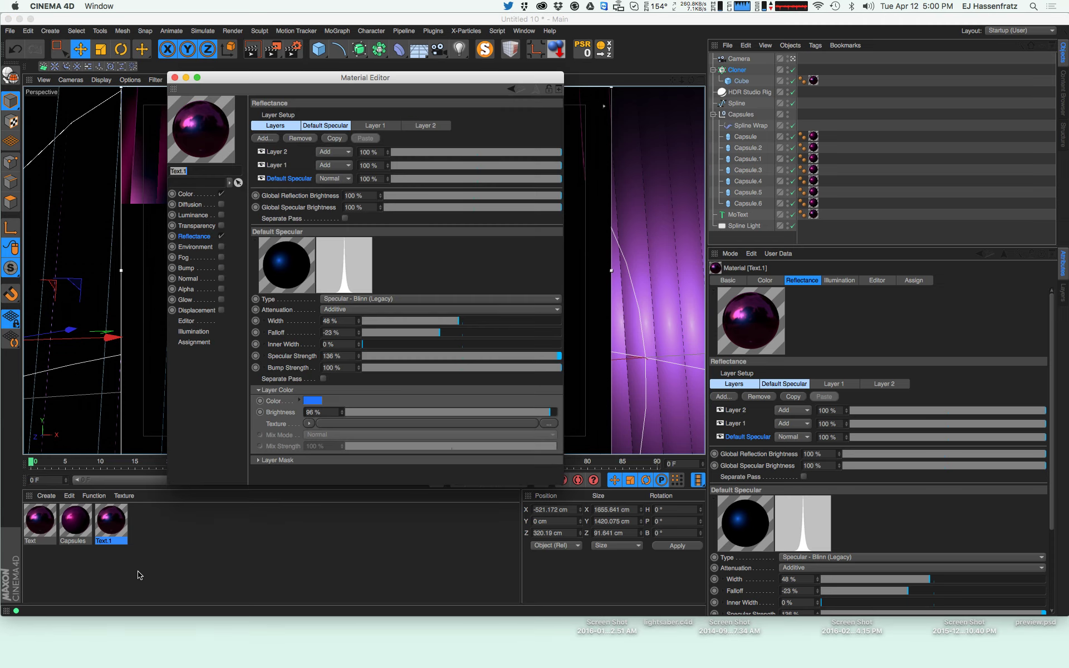
{"action": "left_click_drag", "start_coordinate": [294, 78], "coordinate": [660, 123]}
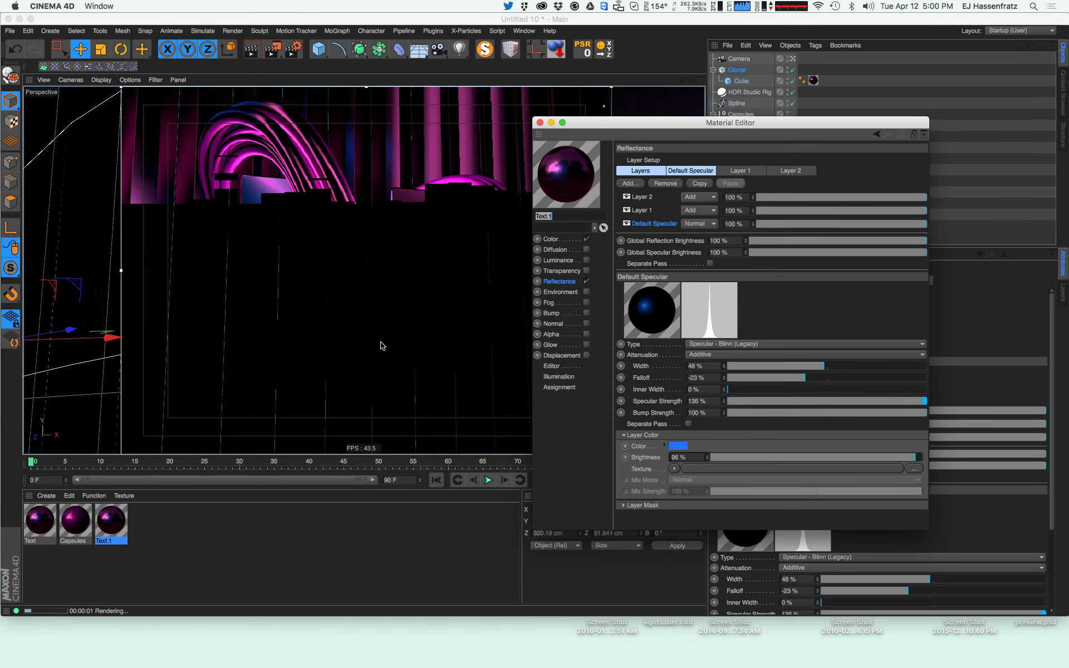
{"action": "double_click", "coordinate": [110, 542]}
{"action": "type", "text": "BKG"}
{"action": "key", "text": "Return"}
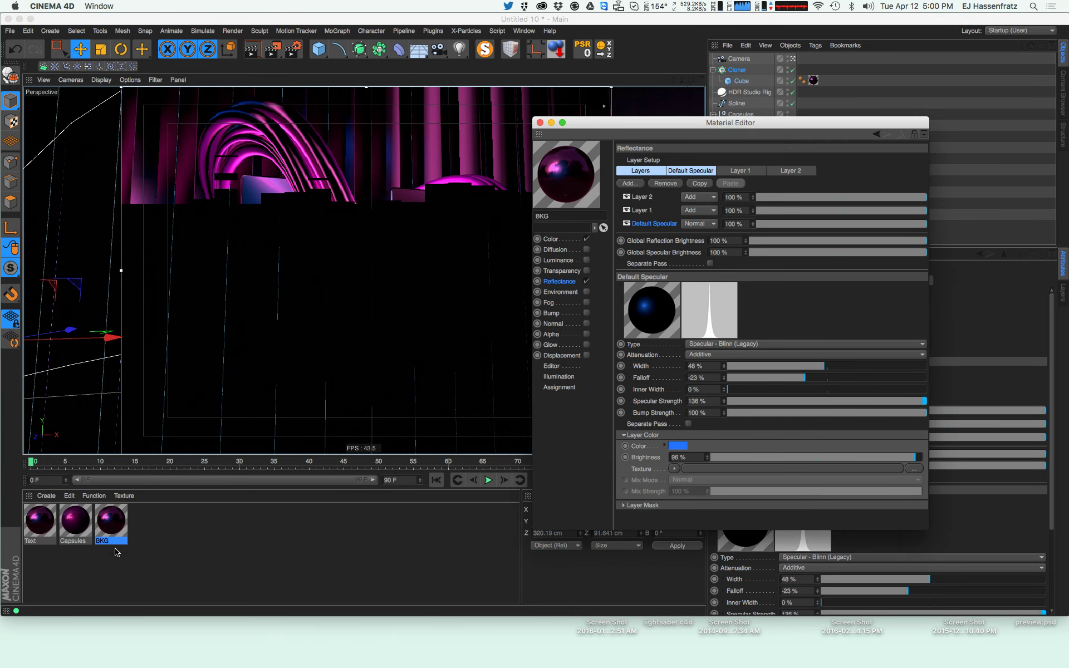
Replace the cloned cube's material with BKG, keeping the Material Editor clear of the objects and materials
{"action": "left_click_drag", "start_coordinate": [616, 124], "coordinate": [235, 158]}
{"action": "left_click_drag", "start_coordinate": [111, 520], "coordinate": [745, 94]}
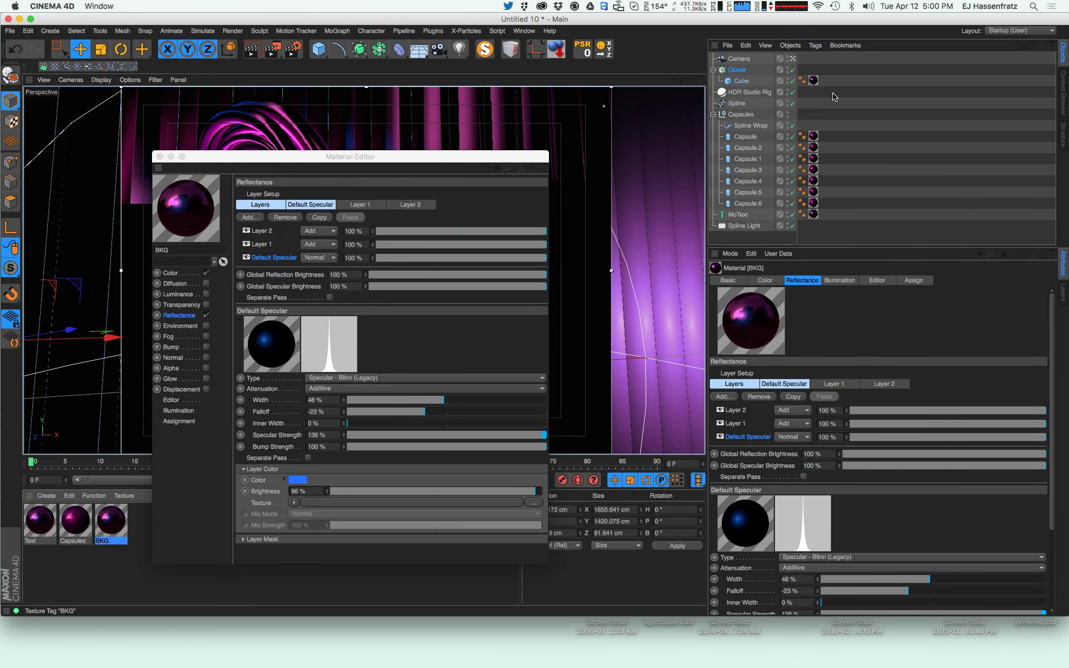
{"action": "left_click_drag", "start_coordinate": [468, 158], "coordinate": [818, 126]}
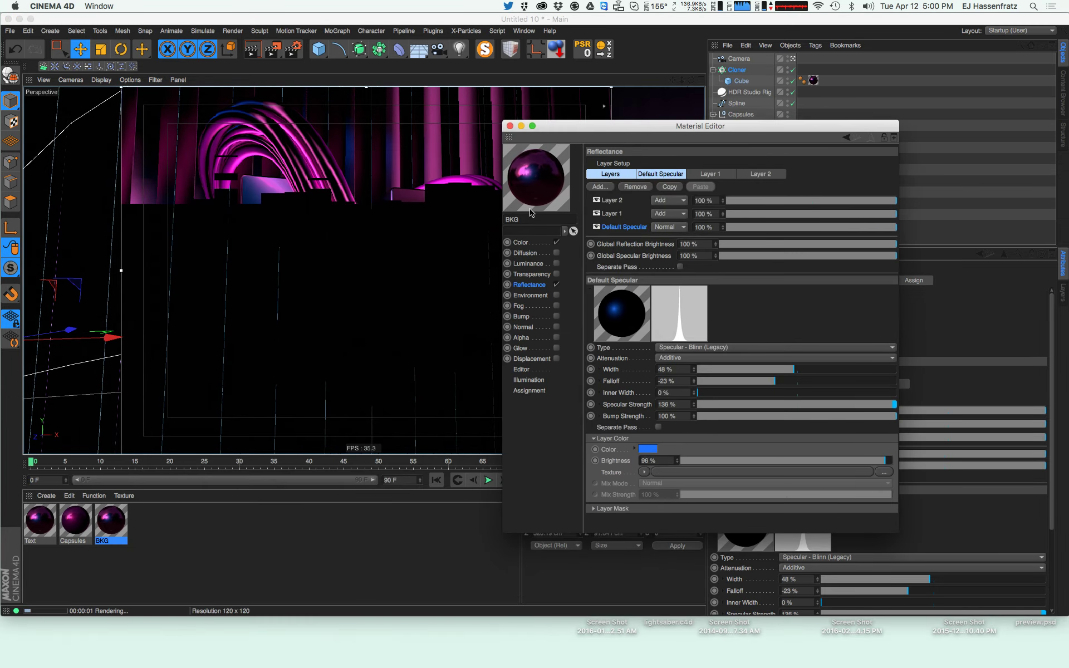
In BKG, set Layer 1 reflection strength to 10% and Layer 2 to 28% width, -10% falloff, 17% specular strength and a lighter pink
{"action": "left_click", "coordinate": [613, 214]}
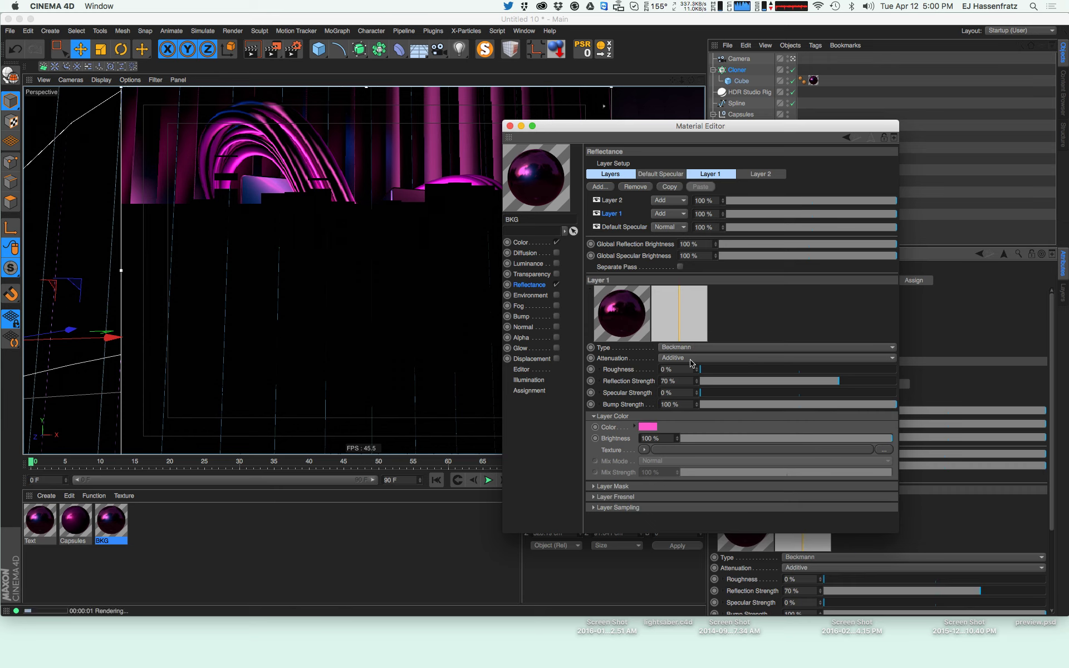
{"action": "left_click_drag", "start_coordinate": [731, 384], "coordinate": [710, 384]}
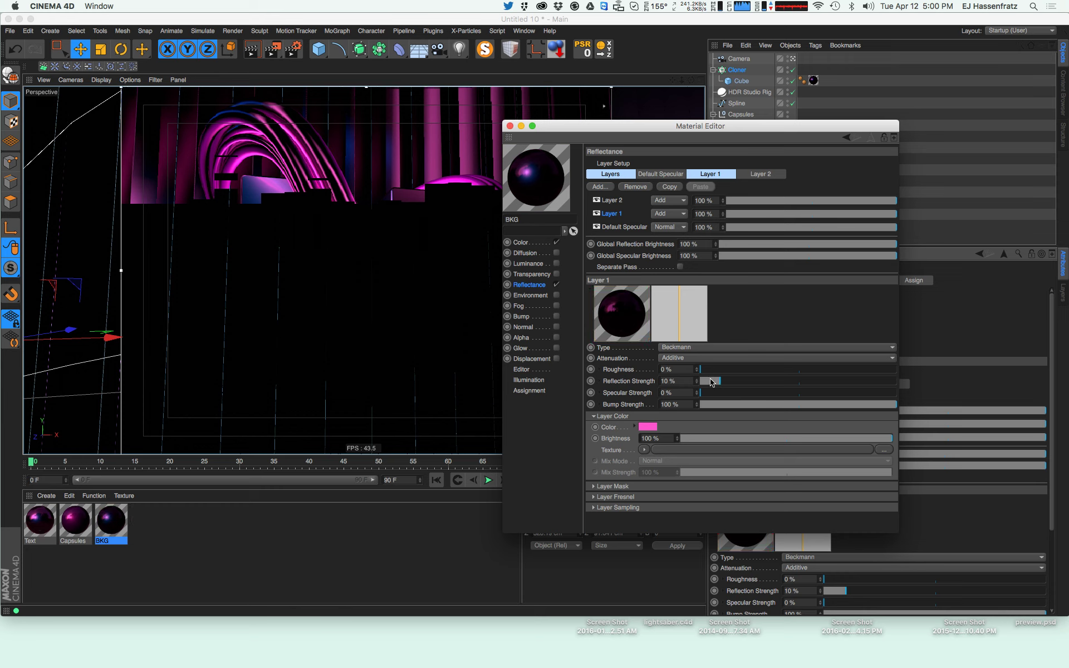
{"action": "left_click", "coordinate": [611, 201]}
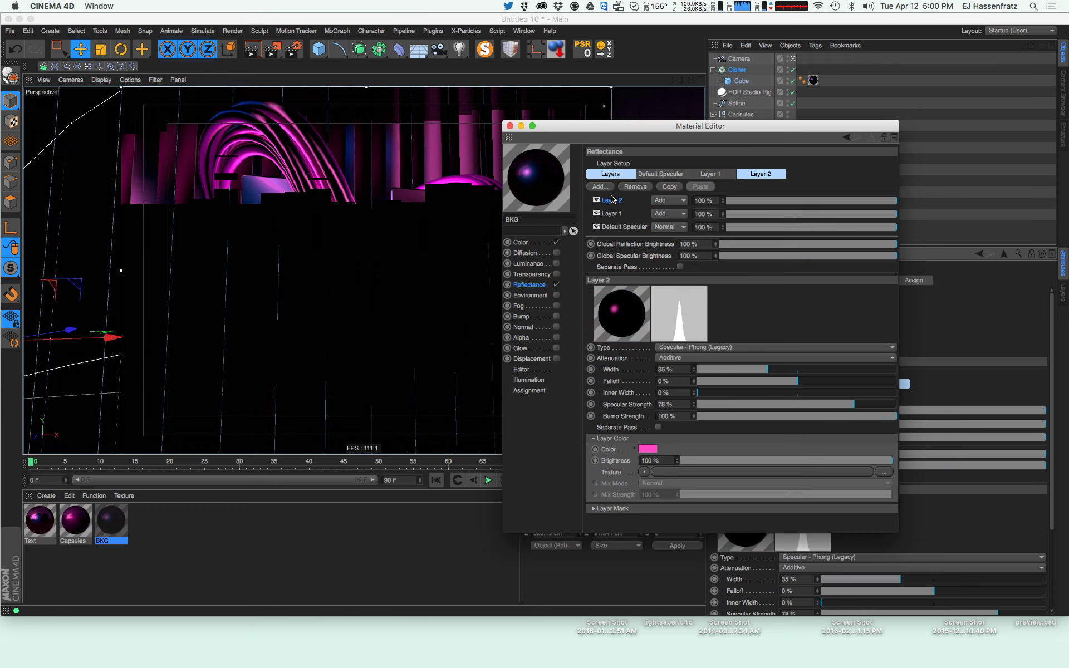
{"action": "left_click", "coordinate": [753, 370]}
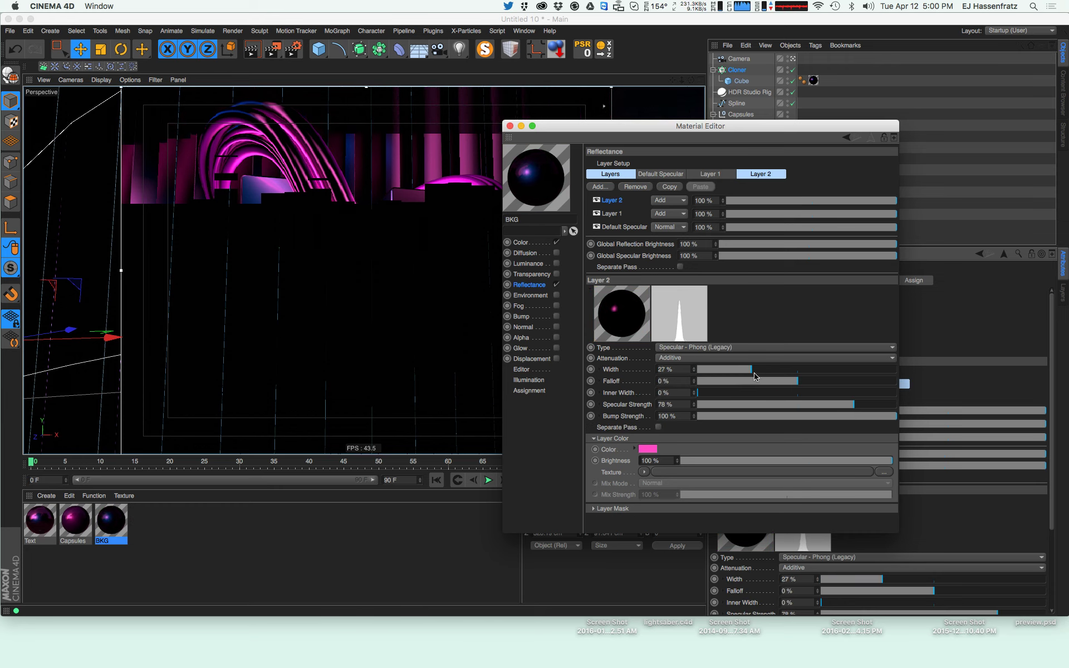
{"action": "mouse_move", "coordinate": [778, 380]}
{"action": "left_mouse_down"}
{"action": "mouse_move", "coordinate": [800, 381]}
{"action": "mouse_move", "coordinate": [778, 405]}
{"action": "mouse_move", "coordinate": [732, 406]}
{"action": "mouse_move", "coordinate": [763, 382]}
{"action": "mouse_move", "coordinate": [788, 382]}
{"action": "left_mouse_up"}
{"action": "left_click", "coordinate": [751, 369]}
{"action": "left_click", "coordinate": [754, 370]}
{"action": "left_click", "coordinate": [648, 449]}
{"action": "left_click_drag", "start_coordinate": [654, 425], "coordinate": [624, 379]}
{"action": "left_click", "coordinate": [668, 553]}
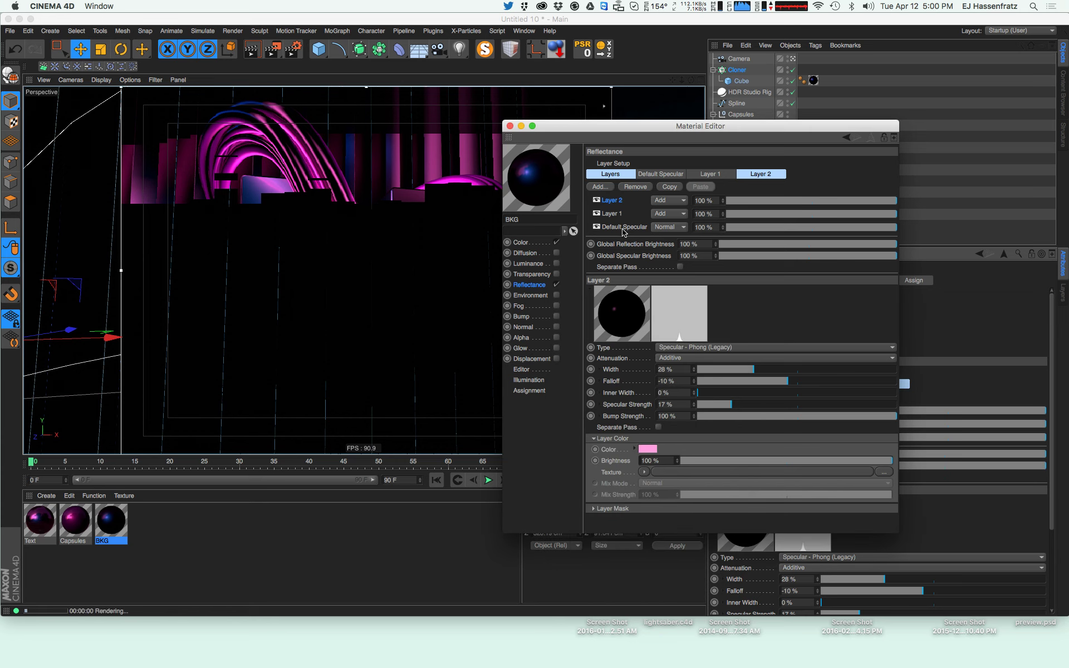
Set BKG's Default Specular falloff to -12% and specular strength to 42%, change its color to hot pink, and keep the editor clear of the viewport
{"action": "left_click", "coordinate": [623, 226]}
{"action": "left_click_drag", "start_coordinate": [811, 404], "coordinate": [685, 392]}
{"action": "left_click", "coordinate": [737, 393]}
{"action": "left_click_drag", "start_coordinate": [776, 381], "coordinate": [786, 381]}
{"action": "left_click_drag", "start_coordinate": [592, 137], "coordinate": [724, 136]}
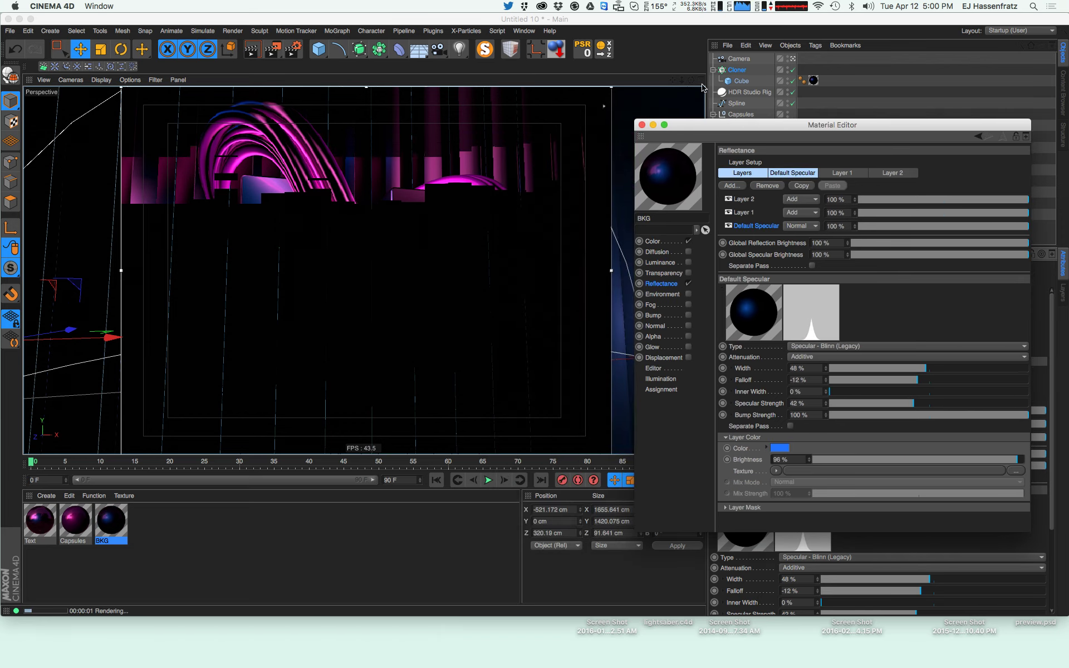
{"action": "left_click", "coordinate": [779, 450]}
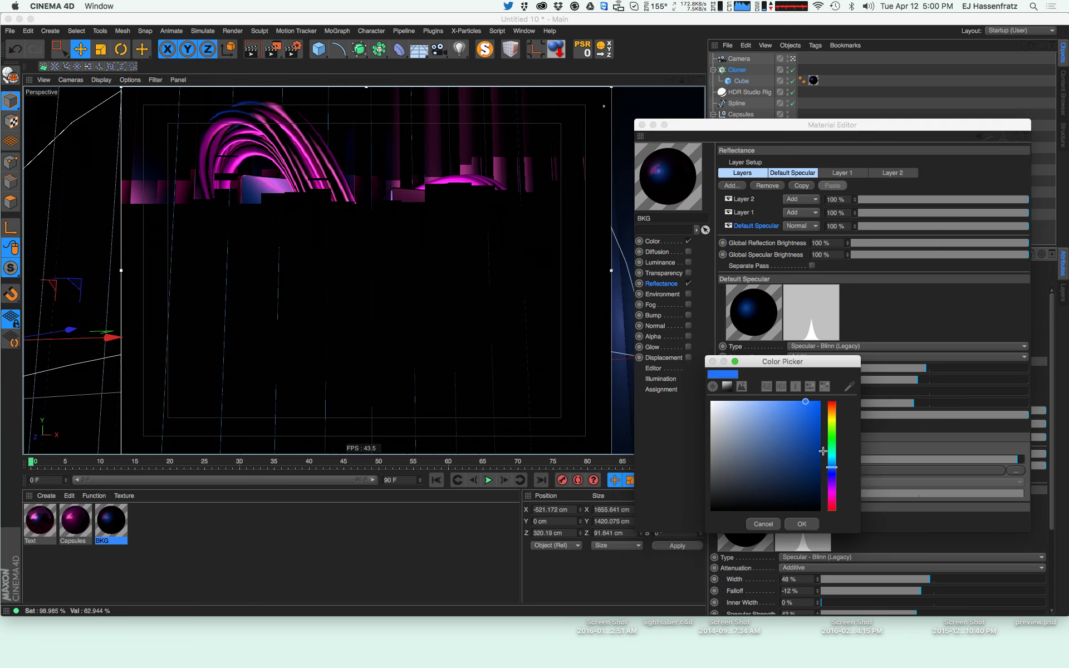
{"action": "left_click_drag", "start_coordinate": [832, 492], "coordinate": [832, 501]}
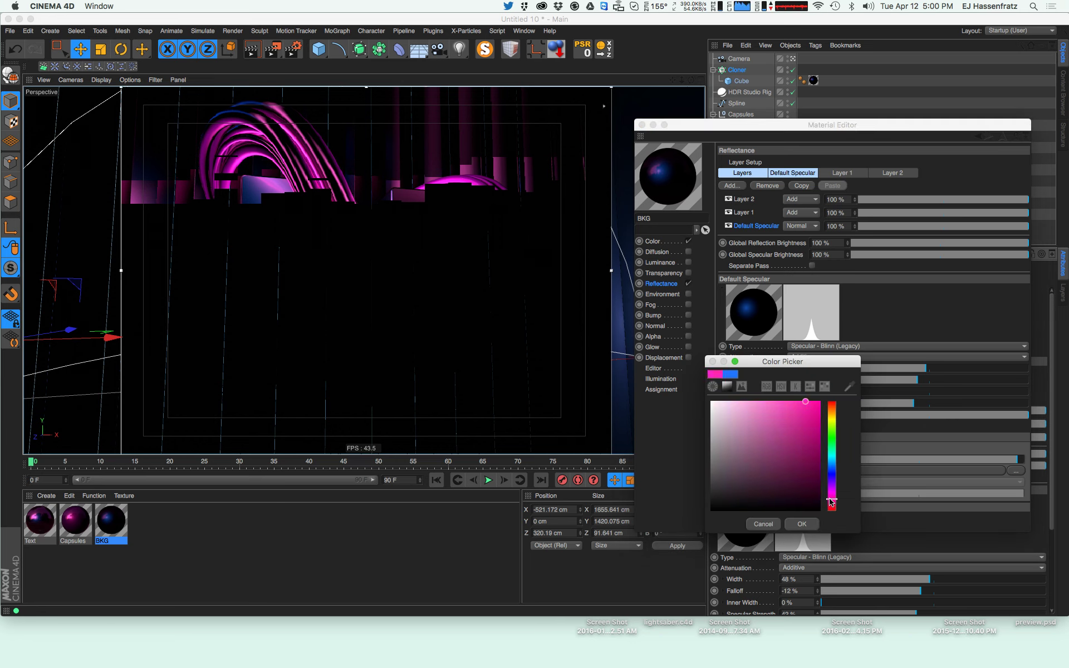
{"action": "left_click", "coordinate": [793, 524]}
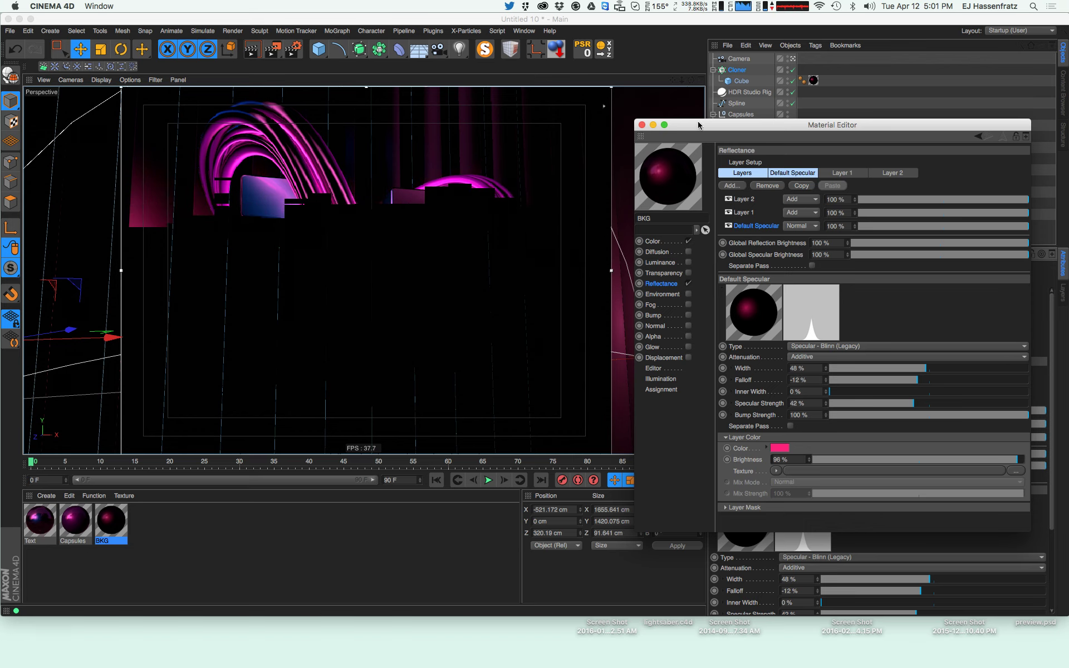
{"action": "left_click_drag", "start_coordinate": [713, 128], "coordinate": [767, 114]}
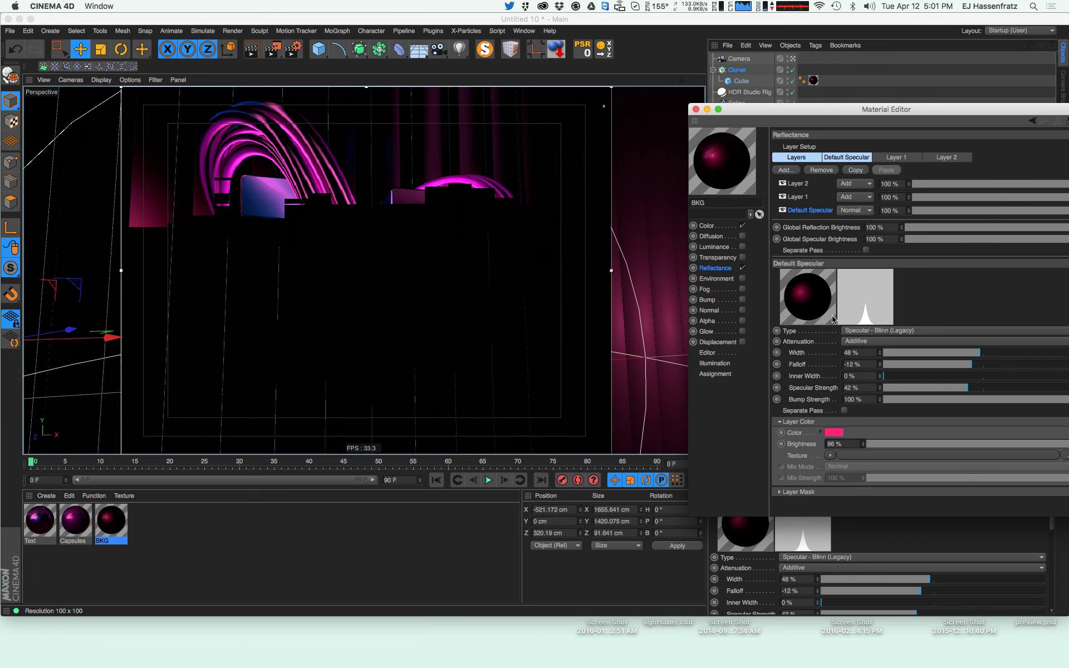
Try a narrower Default Specular on BKG with 23% width, -3% falloff and 63% specular strength
{"action": "left_click_drag", "start_coordinate": [954, 356], "coordinate": [959, 354]}
{"action": "left_click_drag", "start_coordinate": [972, 365], "coordinate": [936, 355]}
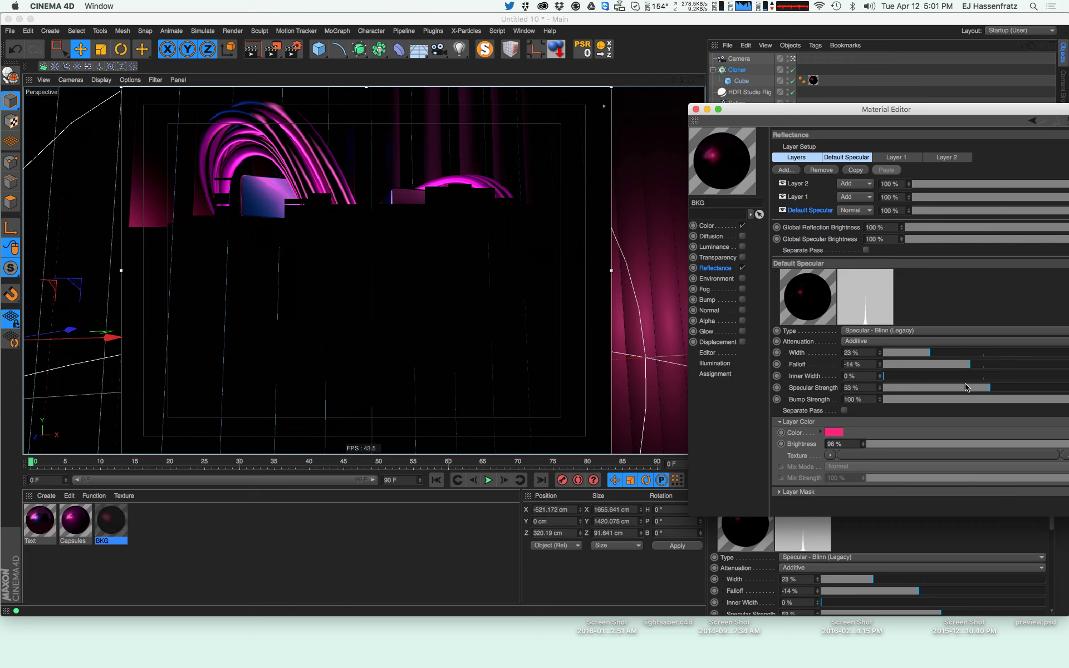
{"action": "left_click", "coordinate": [986, 388]}
{"action": "left_click", "coordinate": [982, 364]}
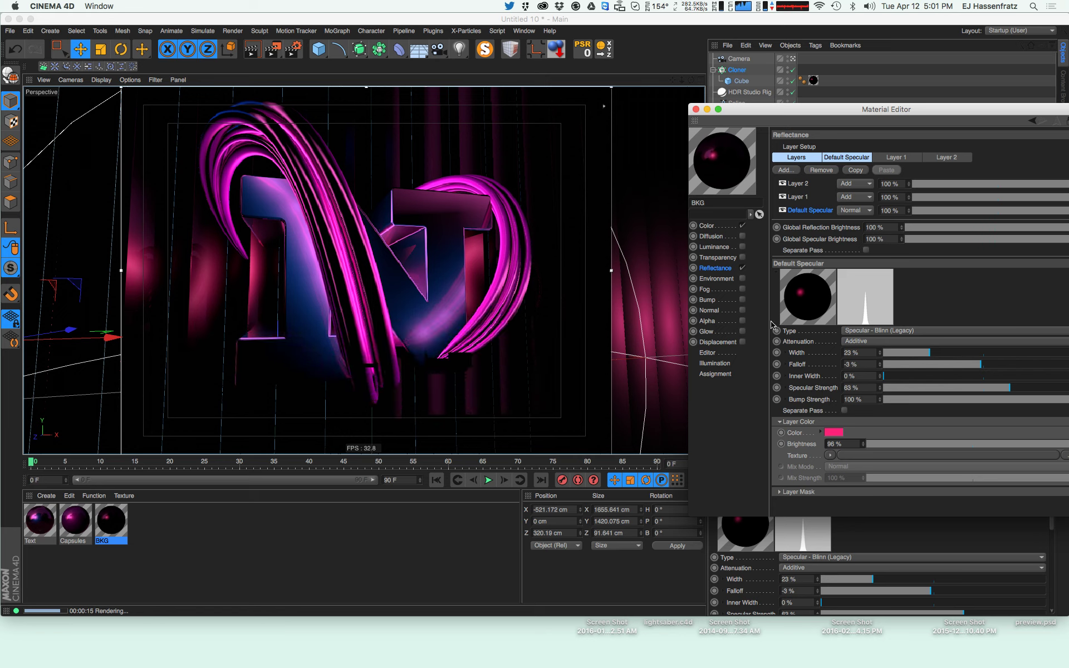
Set BKG's Default Specular to 78% color brightness, 45% specular strength, 35% width and -30% falloff, and close the Material Editor
{"action": "left_click_drag", "start_coordinate": [1061, 444], "coordinate": [1033, 444]}
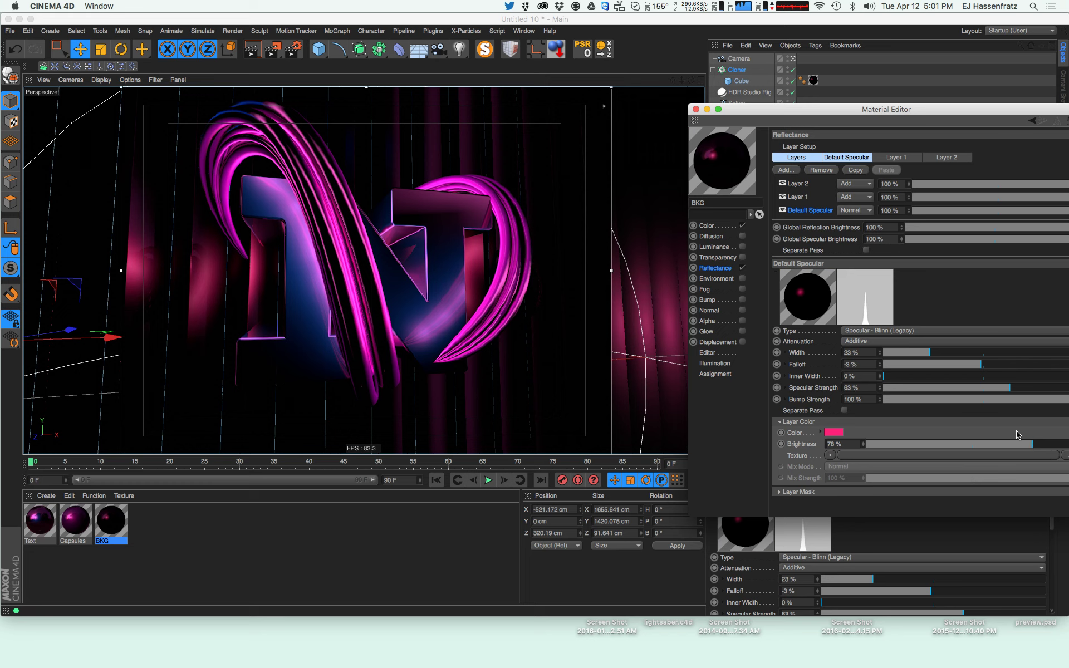
{"action": "left_click_drag", "start_coordinate": [984, 364], "coordinate": [982, 365]}
{"action": "left_click_drag", "start_coordinate": [1012, 388], "coordinate": [974, 388]}
{"action": "left_click_drag", "start_coordinate": [930, 352], "coordinate": [954, 365]}
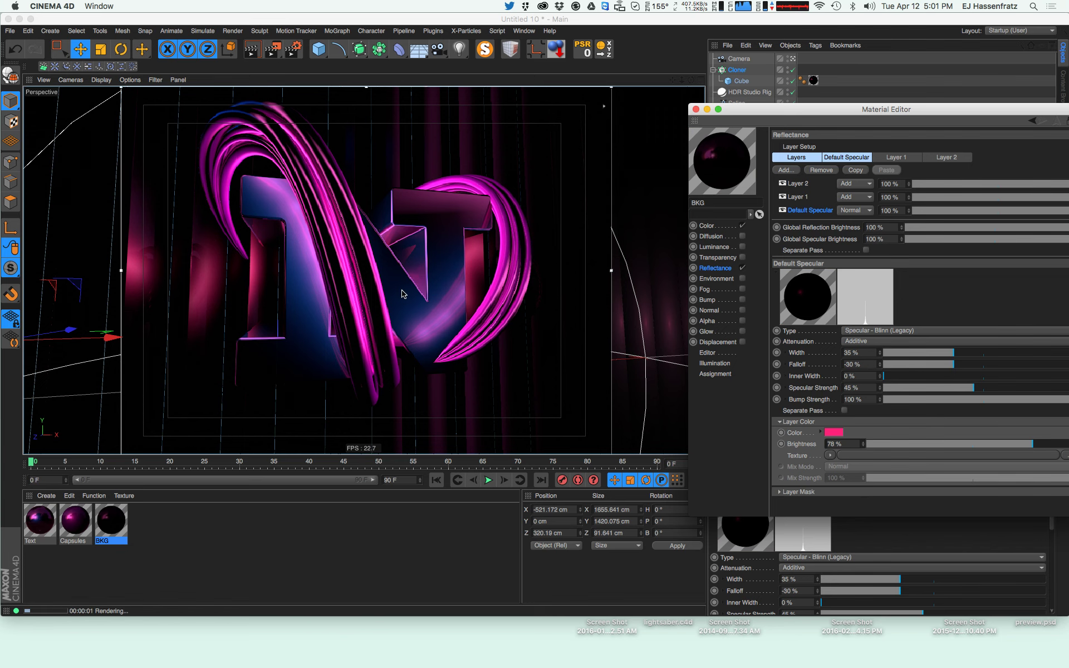
{"action": "left_click", "coordinate": [696, 109]}
Extend the Spline Light's linear falloff by setting its Radius/Decay to 447 cm
{"action": "left_click", "coordinate": [744, 226]}
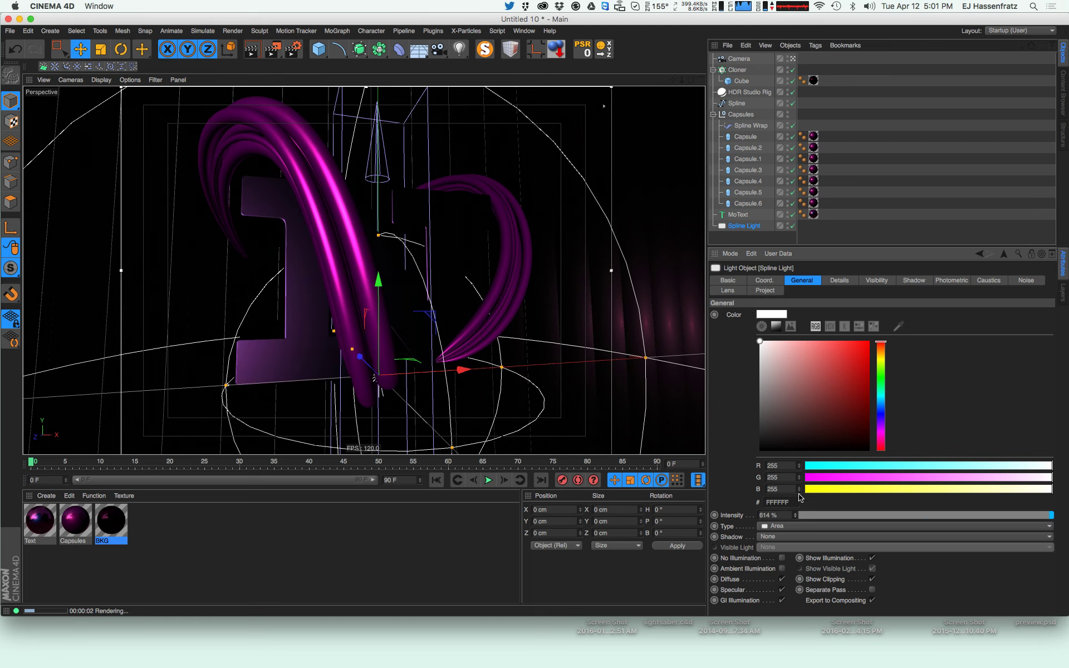
{"action": "left_click", "coordinate": [873, 283]}
{"action": "left_click", "coordinate": [848, 282]}
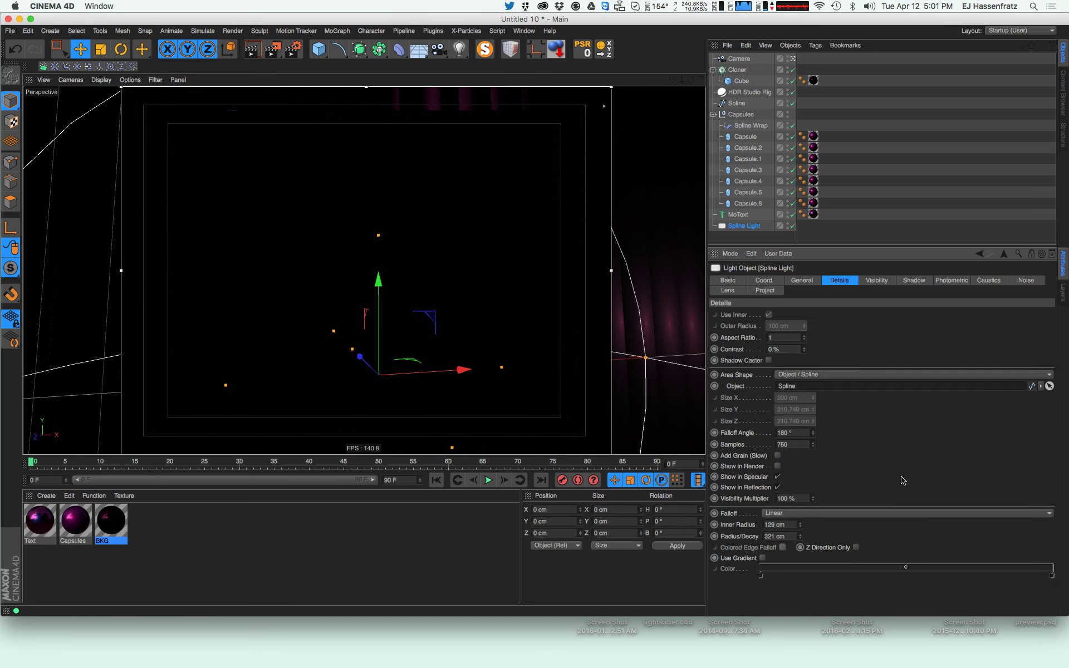
{"action": "left_click_drag", "start_coordinate": [807, 521], "coordinate": [821, 493]}
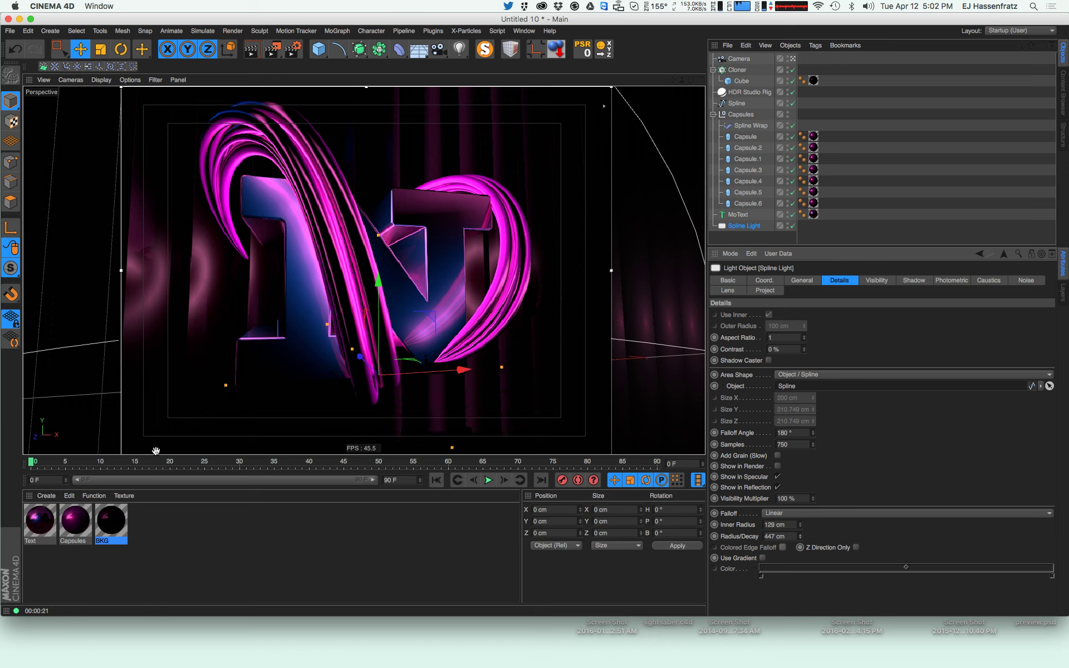
Lower the Spline Light's area samples to 16 and render the view to test the reflection quality
{"action": "left_click", "coordinate": [787, 445]}
{"action": "mouse_move", "coordinate": [361, 666]}
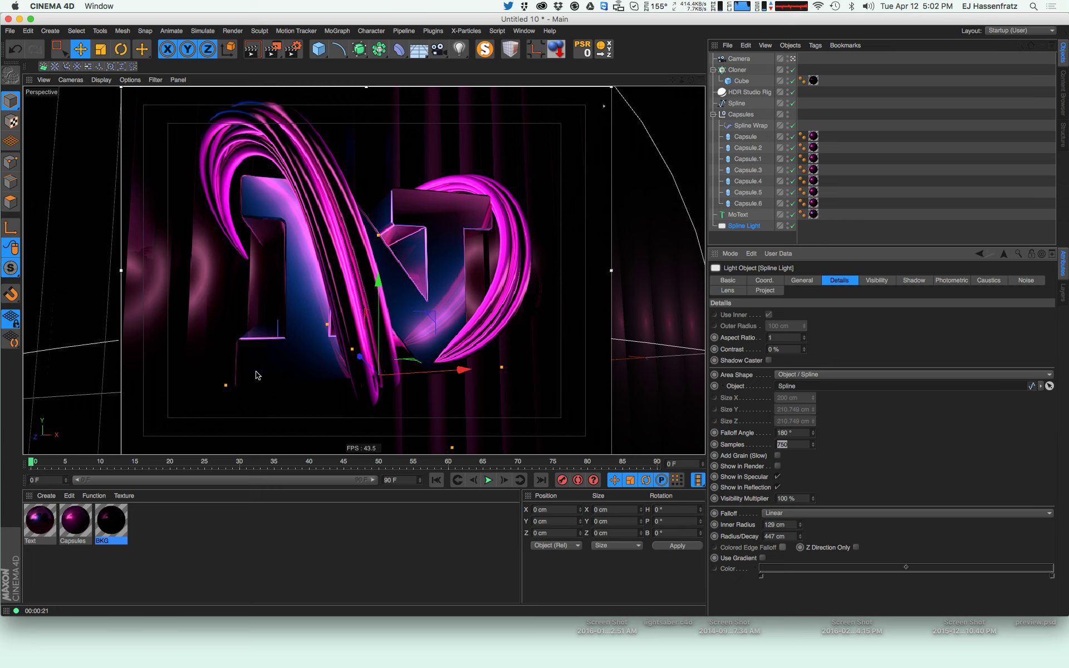
{"action": "type", "text": "1"}
{"action": "type", "text": "6"}
{"action": "key", "text": "Return"}
{"action": "key", "text": "ctrl+r"}
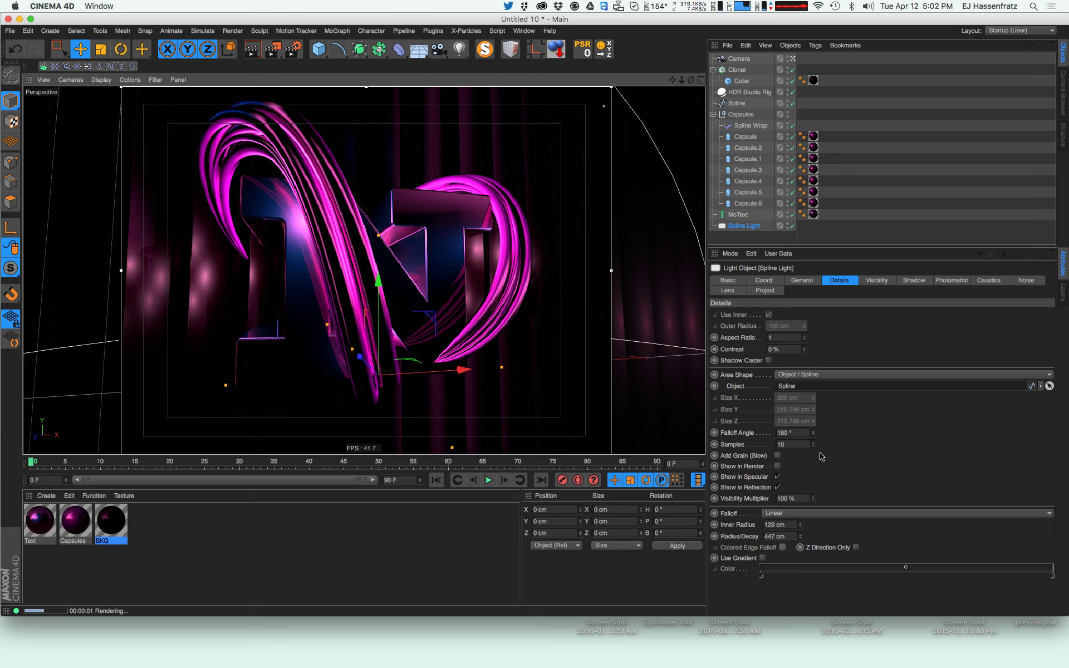
Set the Spline Light's area samples to 500 to compare the smoothness of the light
{"action": "double_click", "coordinate": [781, 444]}
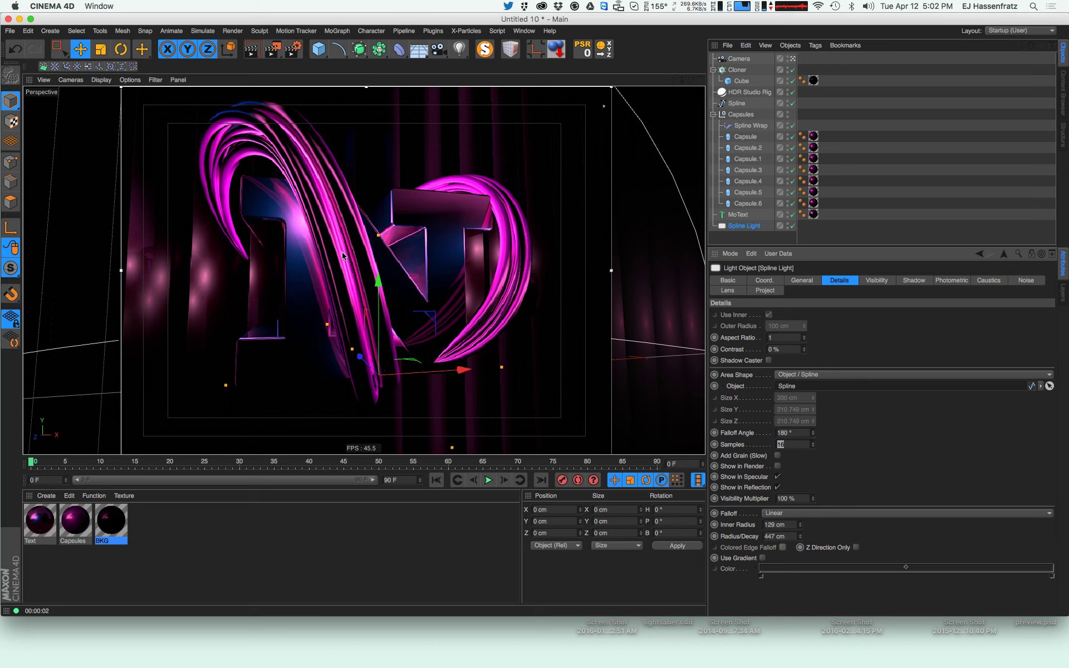
{"action": "left_click", "coordinate": [854, 436]}
{"action": "left_click_drag", "start_coordinate": [813, 448], "coordinate": [813, 437]}
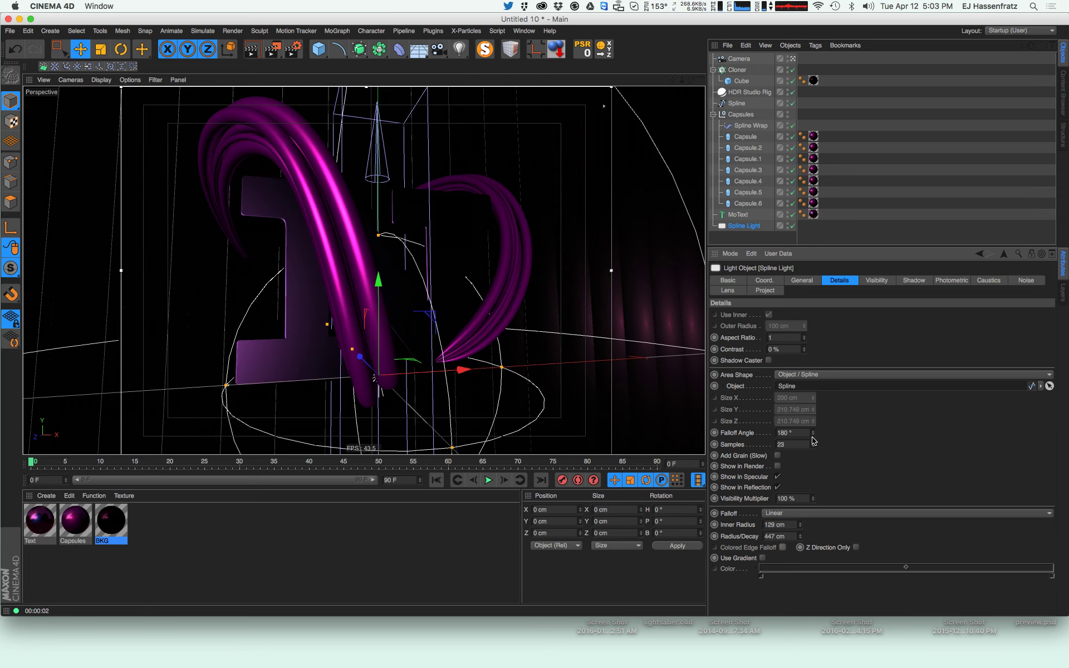
{"action": "left_click_drag", "start_coordinate": [856, 262], "coordinate": [861, 195]}
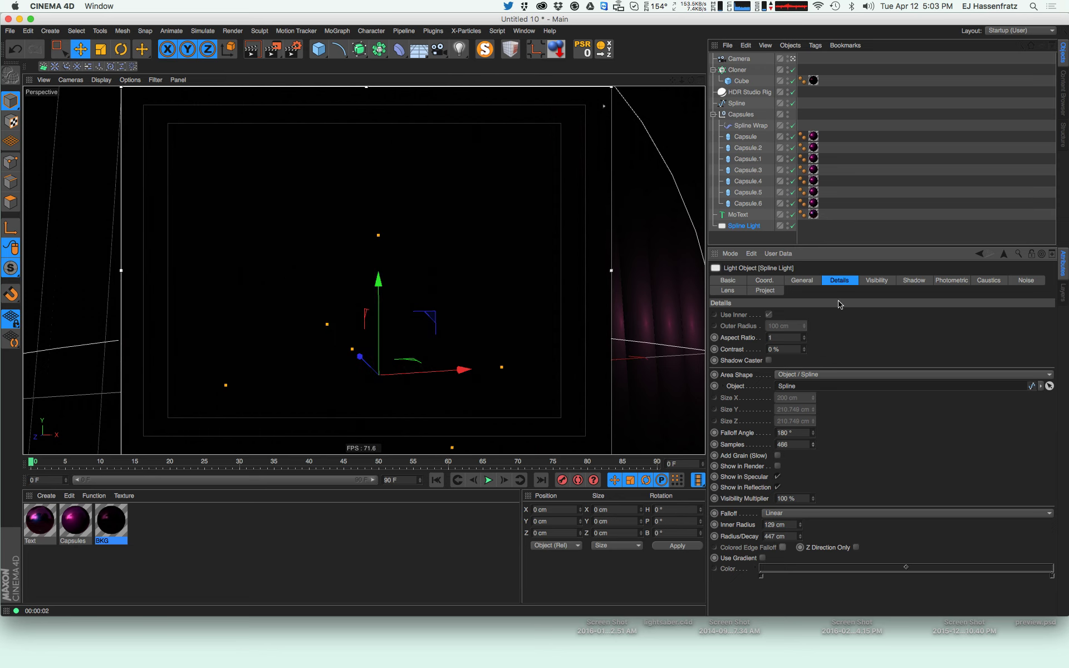
{"action": "double_click", "coordinate": [782, 444]}
{"action": "type", "text": "500"}
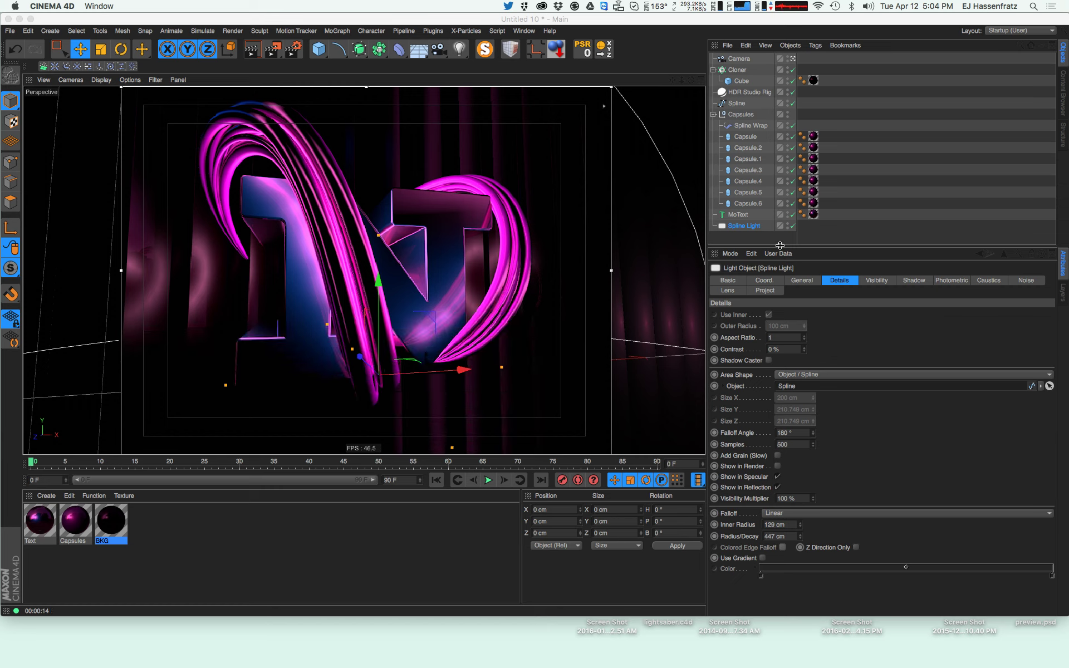
Set the Spline Light's samples to 1000 and its intensity to 561%, deselect it, and give the object list more height
{"action": "mouse_move", "coordinate": [857, 246]}
{"action": "left_mouse_down"}
{"action": "mouse_move", "coordinate": [862, 272]}
{"action": "mouse_move", "coordinate": [864, 260]}
{"action": "left_mouse_up"}
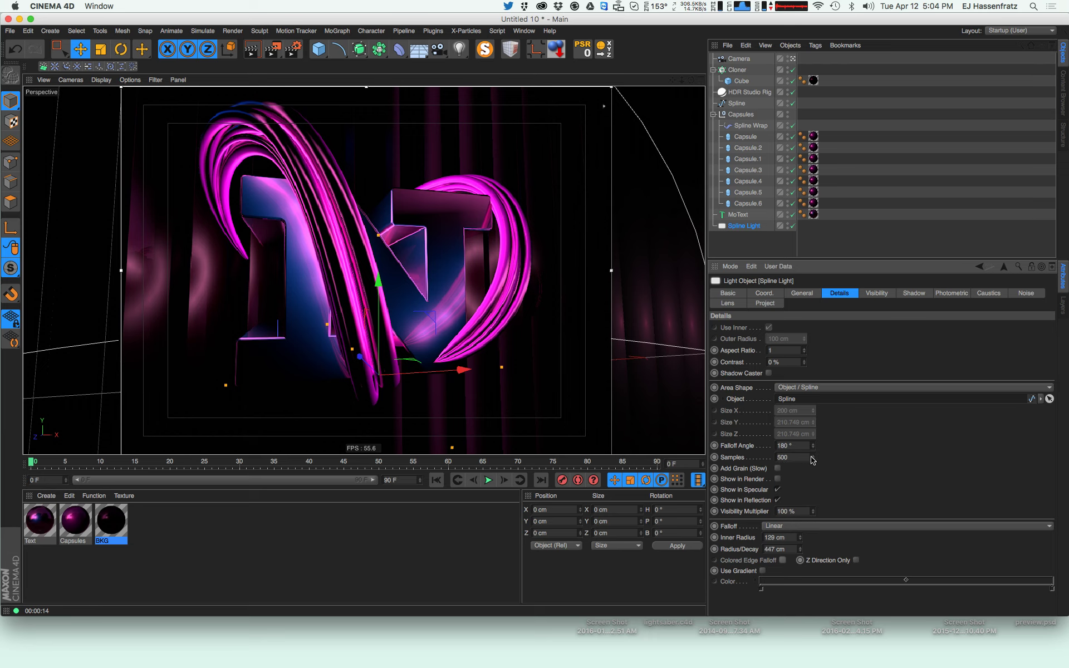
{"action": "left_click_drag", "start_coordinate": [812, 458], "coordinate": [941, 26]}
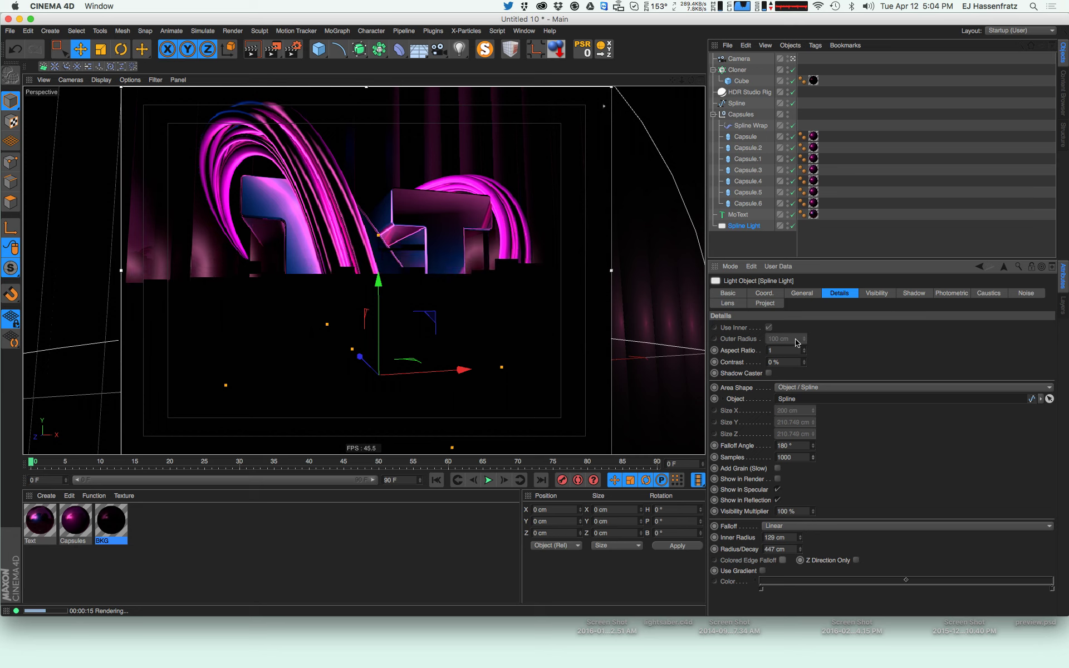
{"action": "left_click", "coordinate": [802, 293]}
{"action": "left_click_drag", "start_coordinate": [796, 528], "coordinate": [801, 579]}
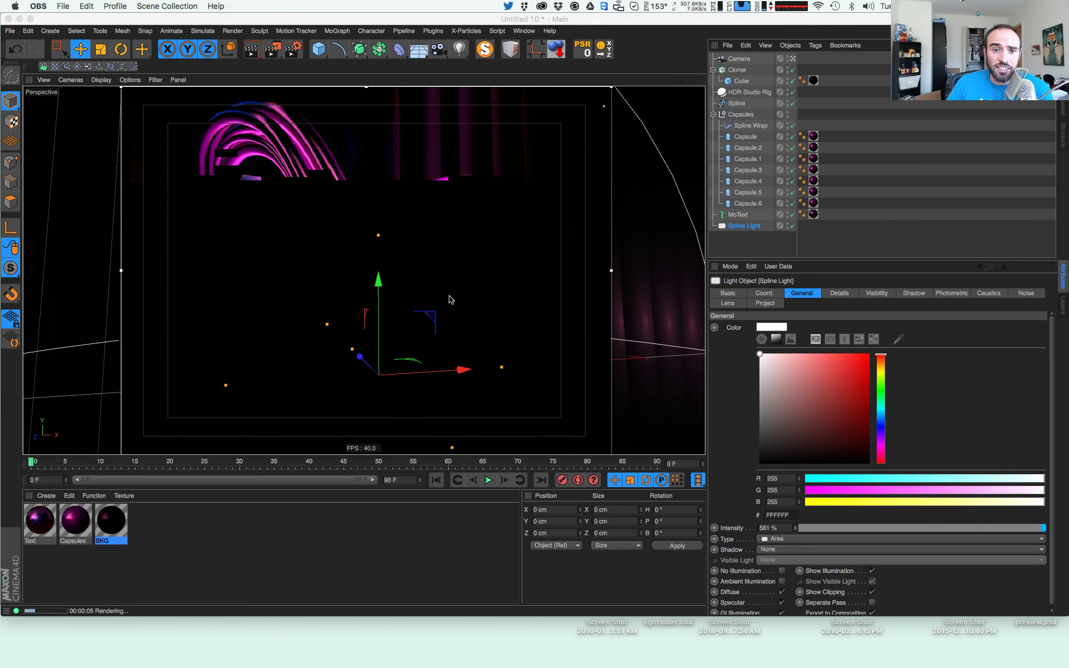
{"action": "left_click", "coordinate": [813, 245]}
{"action": "left_click_drag", "start_coordinate": [830, 259], "coordinate": [830, 305]}
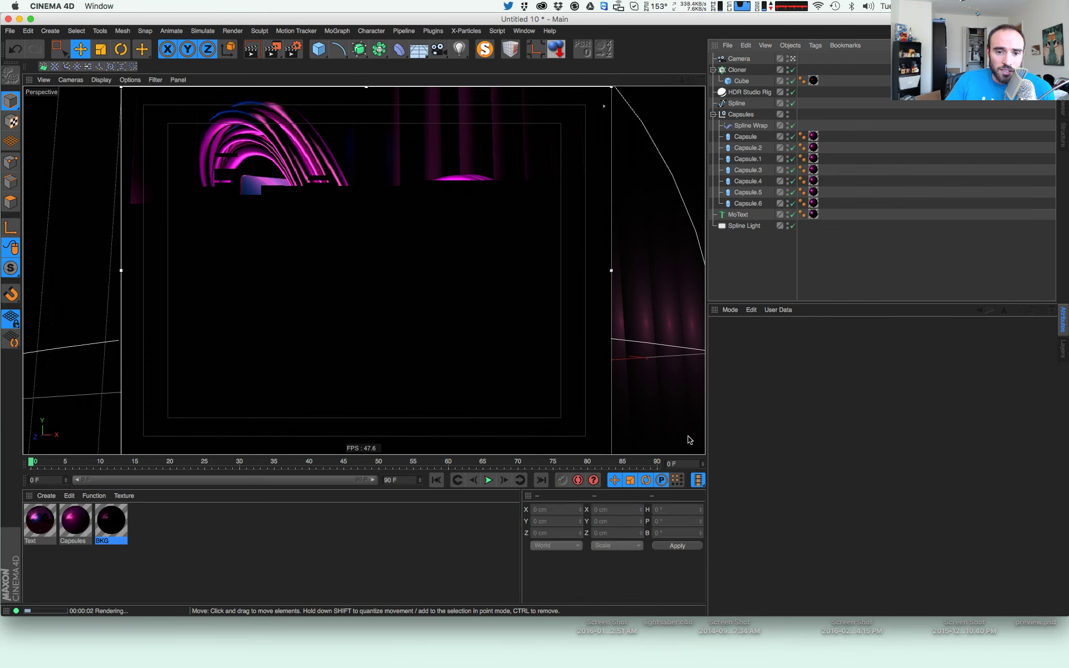